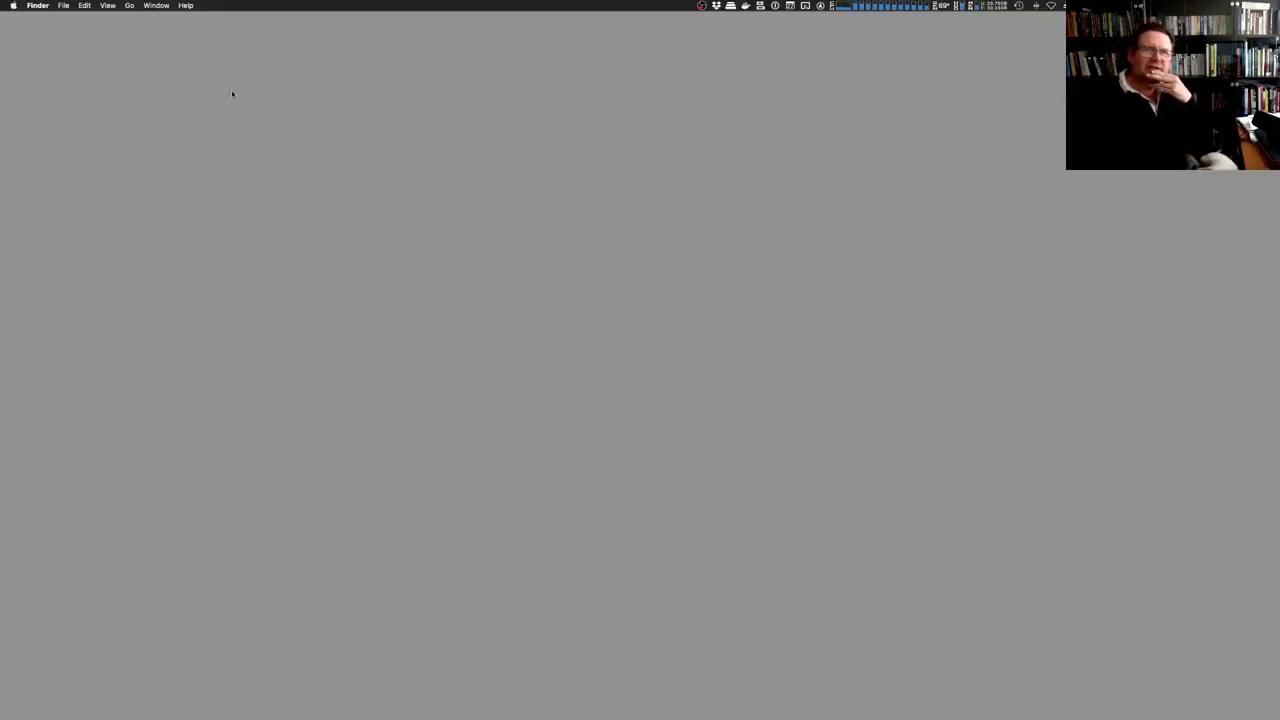
Launch VirtualBox from the Dock's Applications stack and begin creating a new virtual machine
right_click(122, 116)
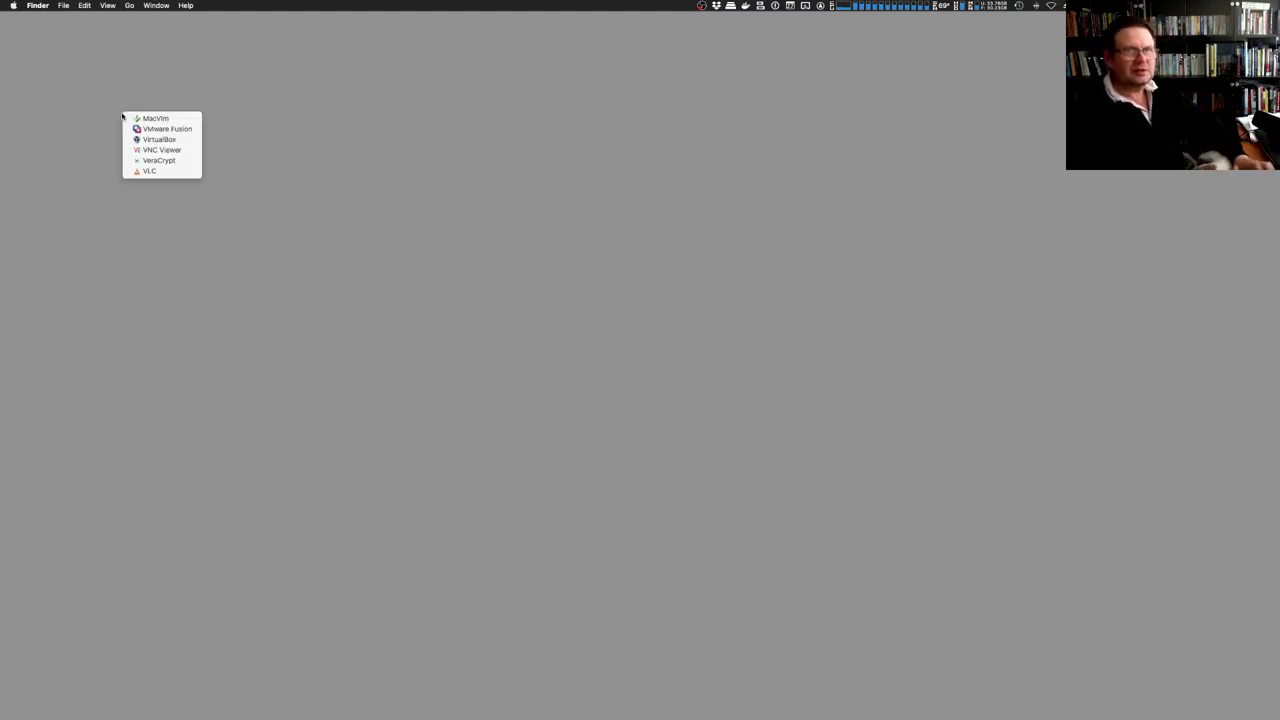
click(165, 140)
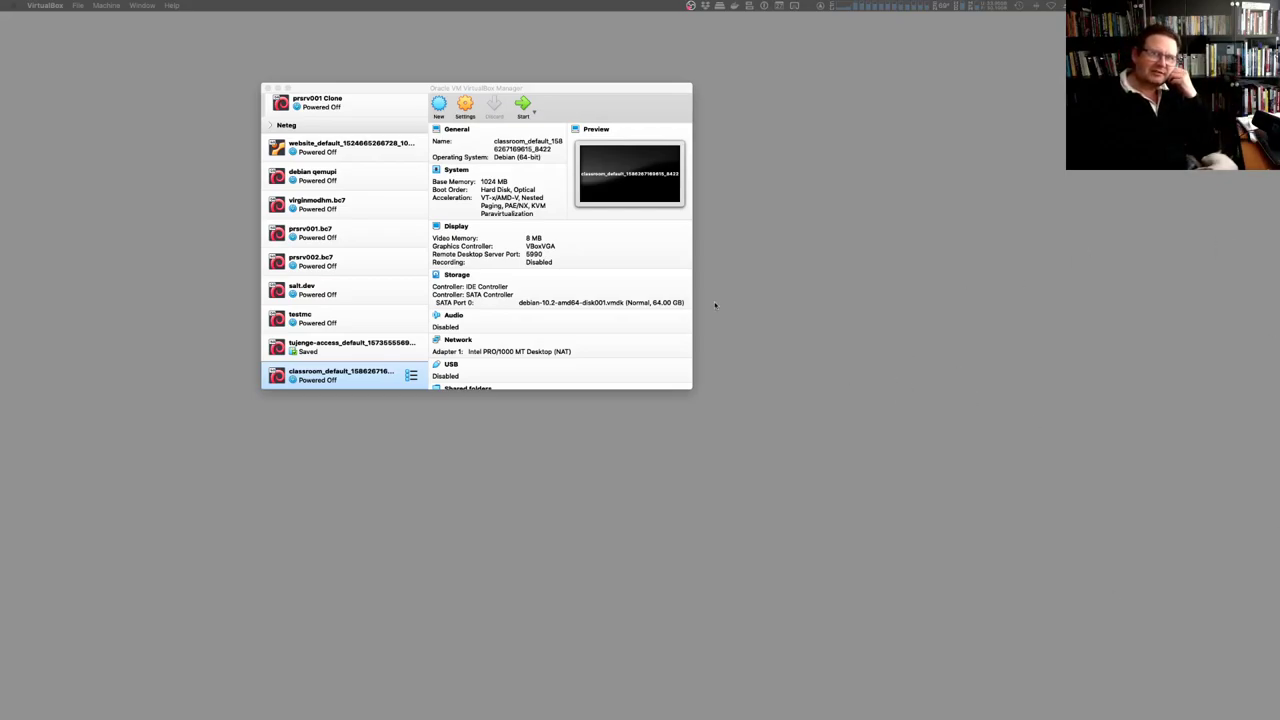
click(347, 92)
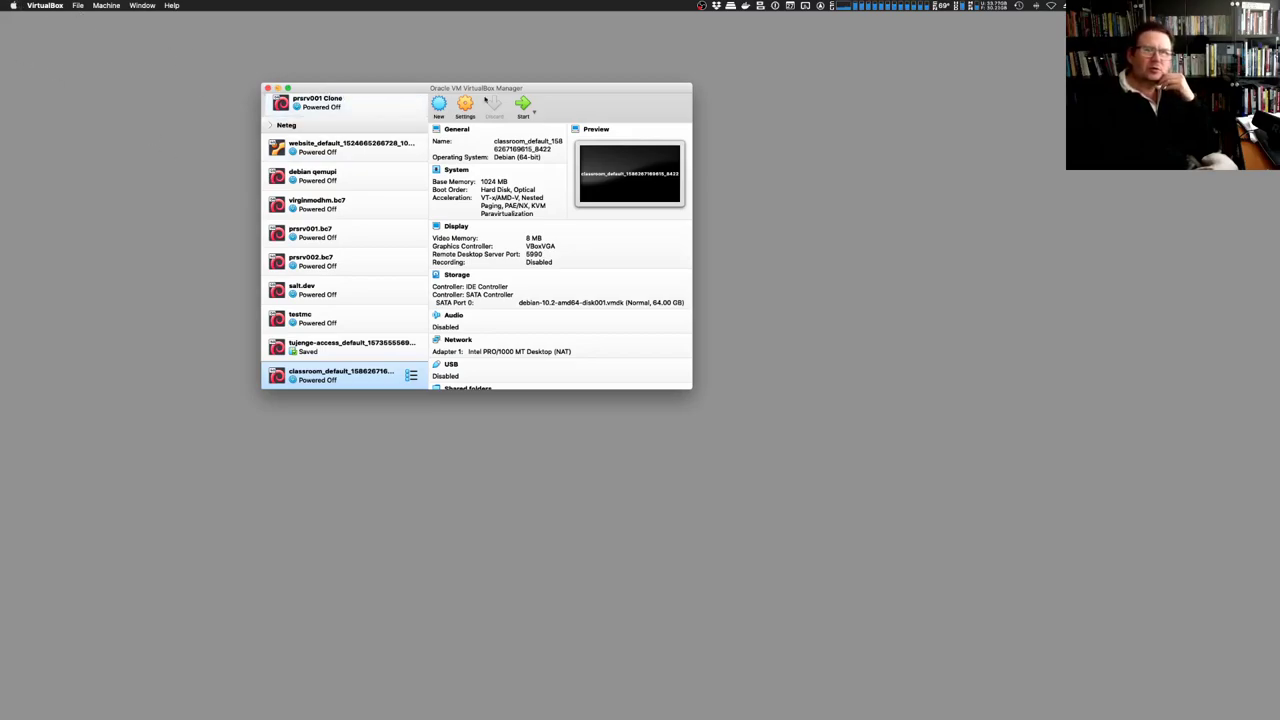
click(437, 103)
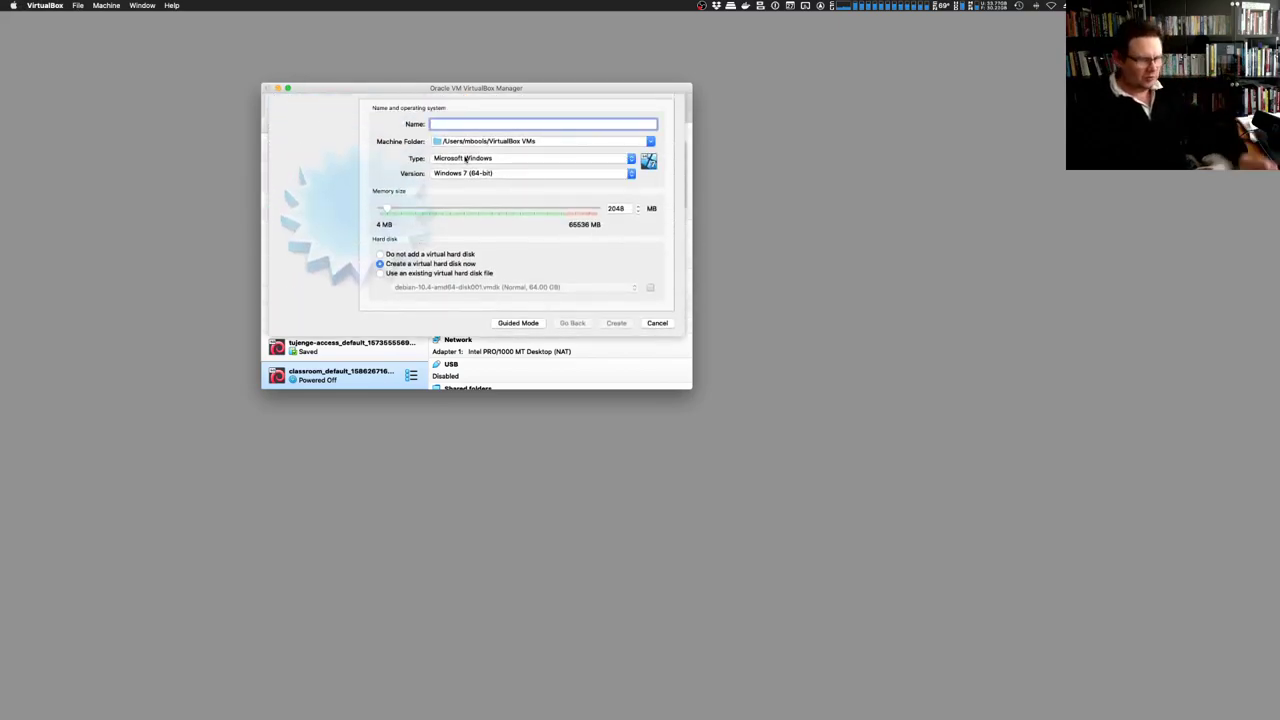
Name the new VM demo1, set it to Linux, Debian (64-bit), and raise its memory
text(demo1)
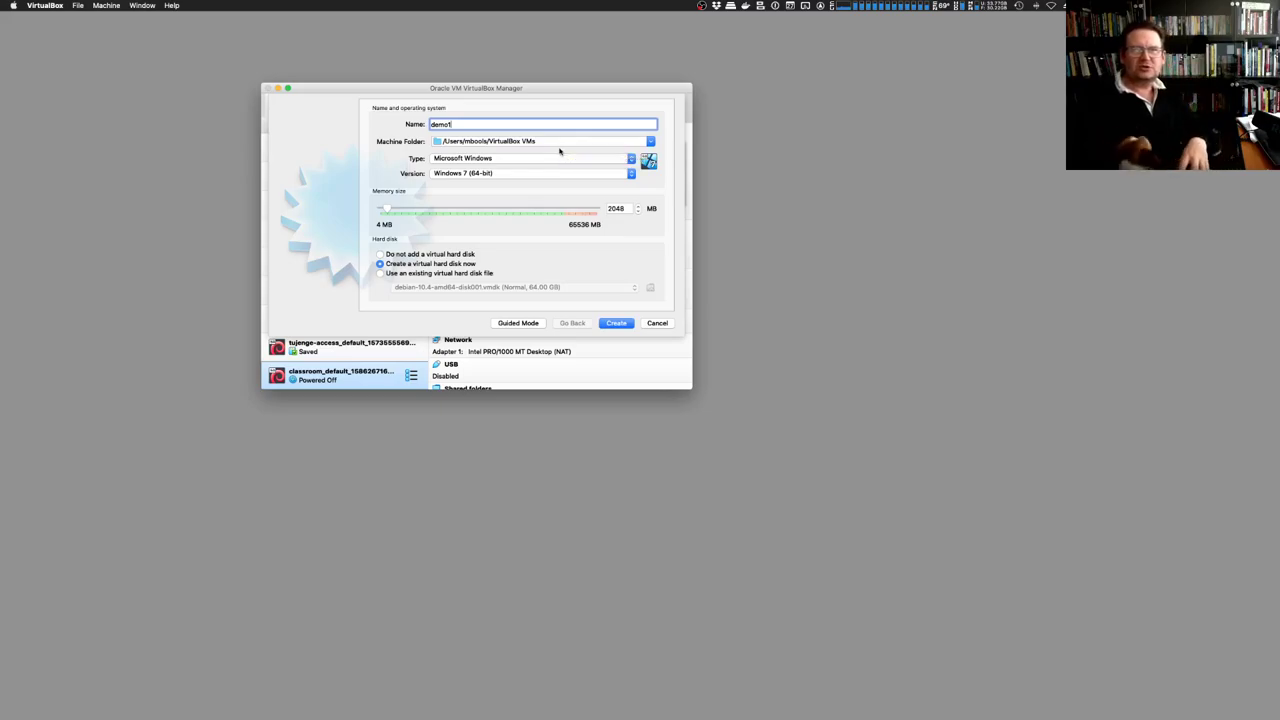
click(536, 159)
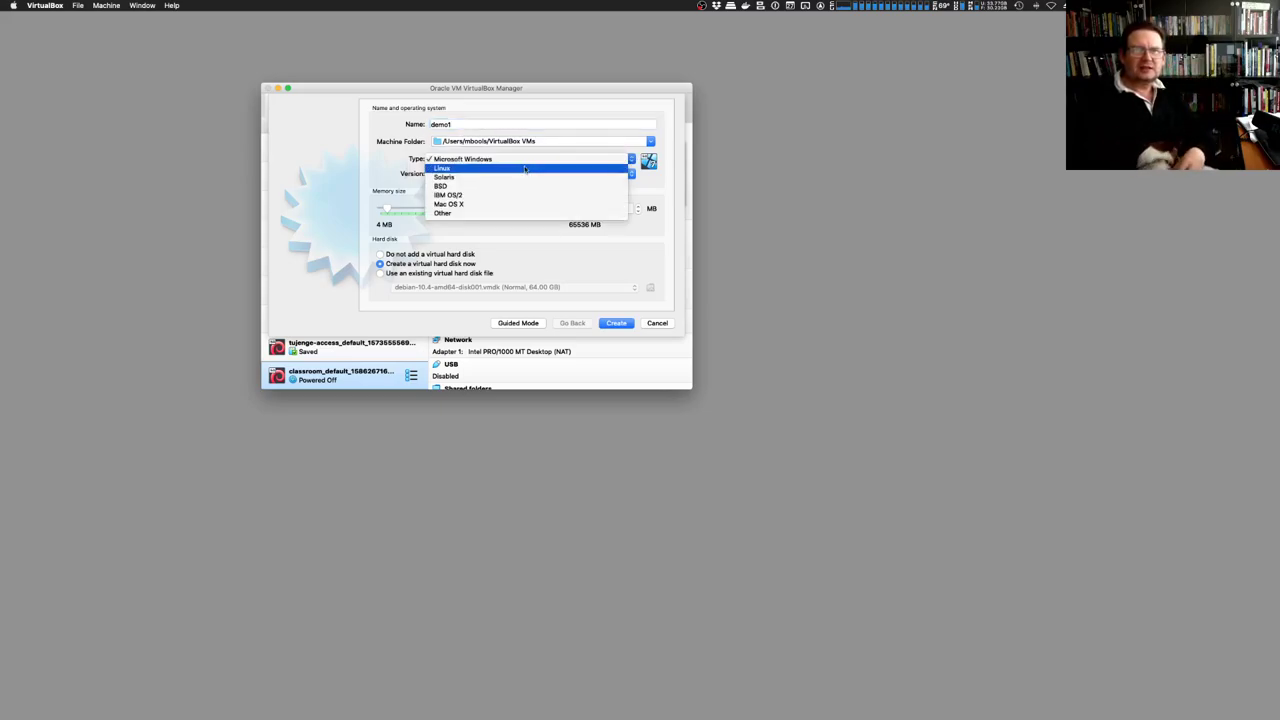
click(524, 169)
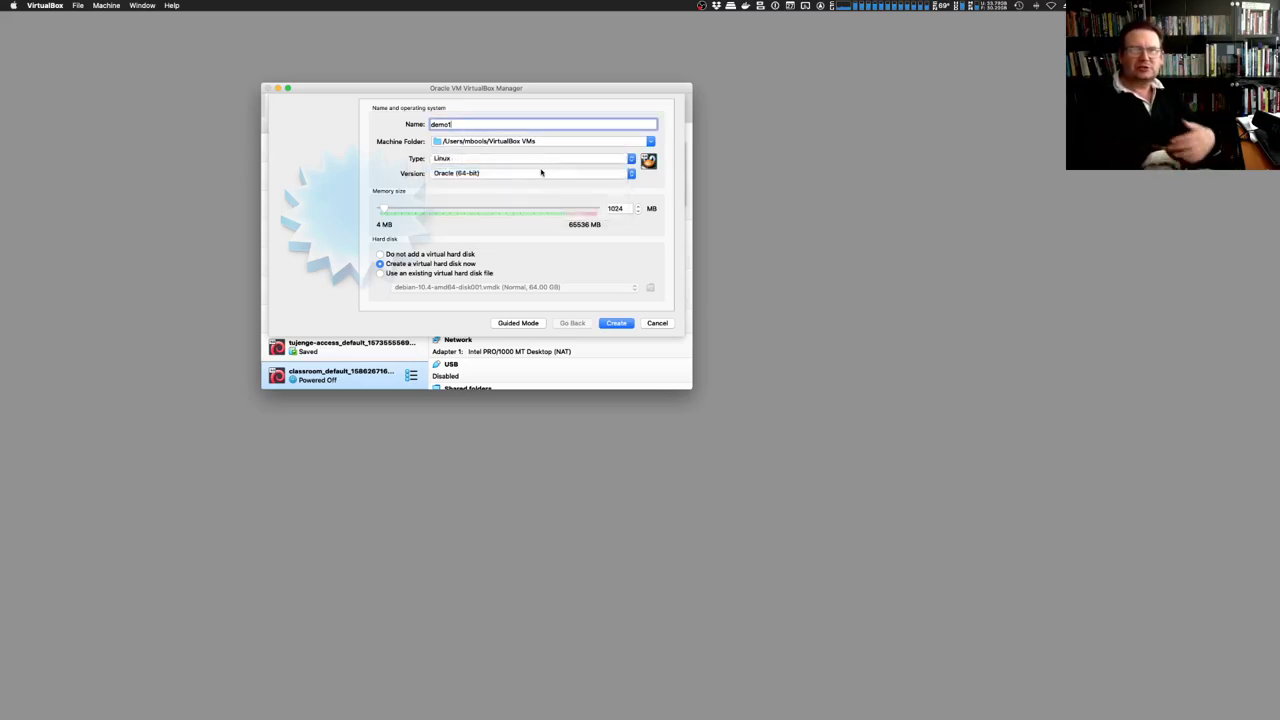
click(488, 174)
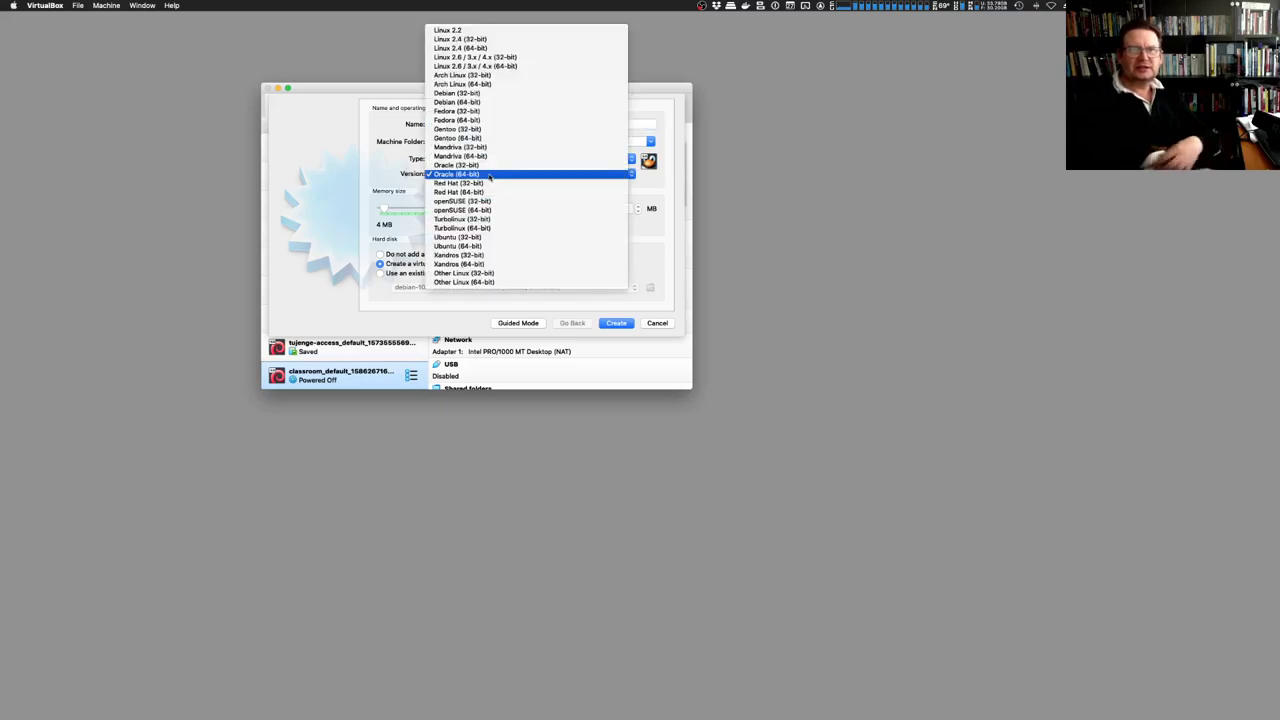
click(502, 104)
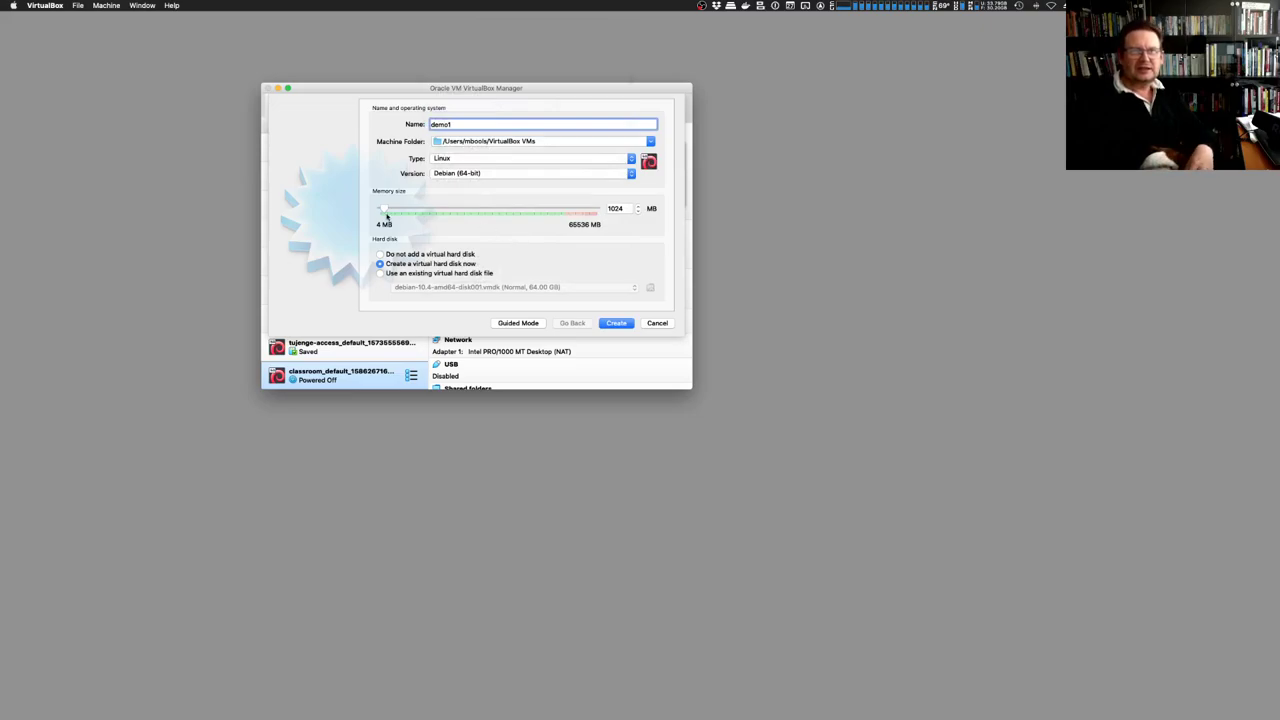
drag(385, 210, 405, 210)
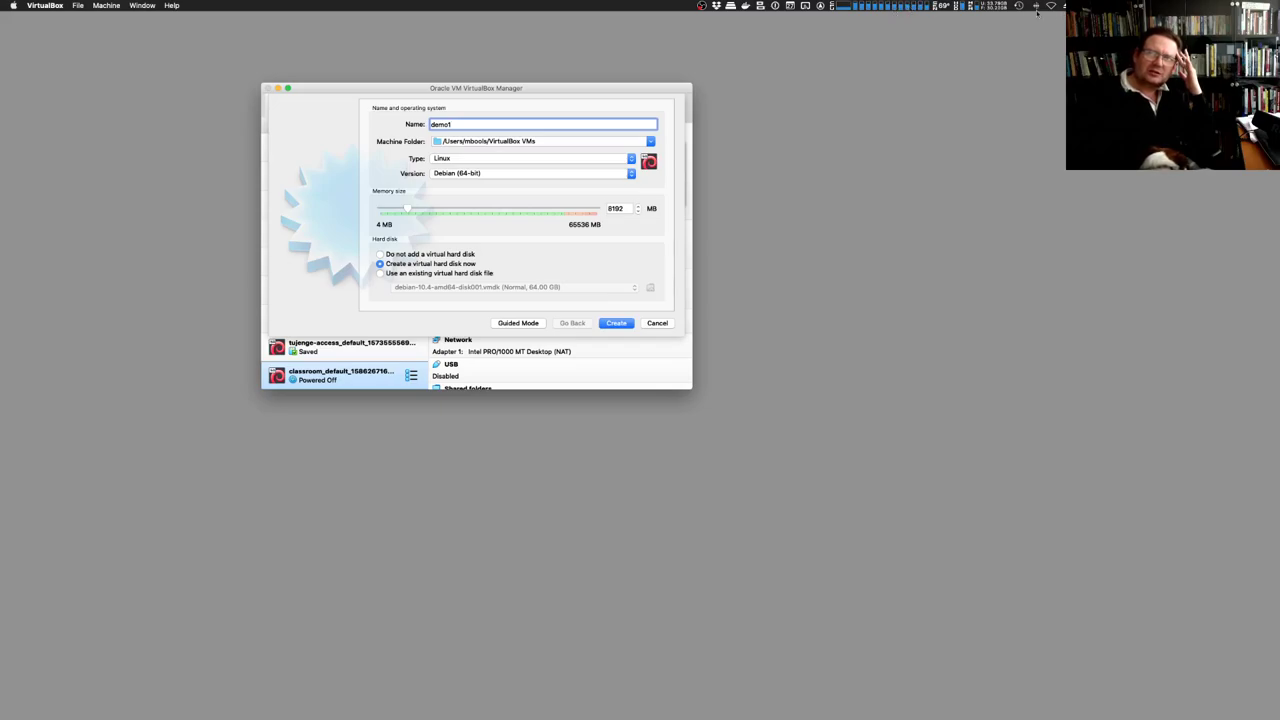
Check host memory usage, then accept the 8192 MB settings to proceed to disk creation
click(979, 7)
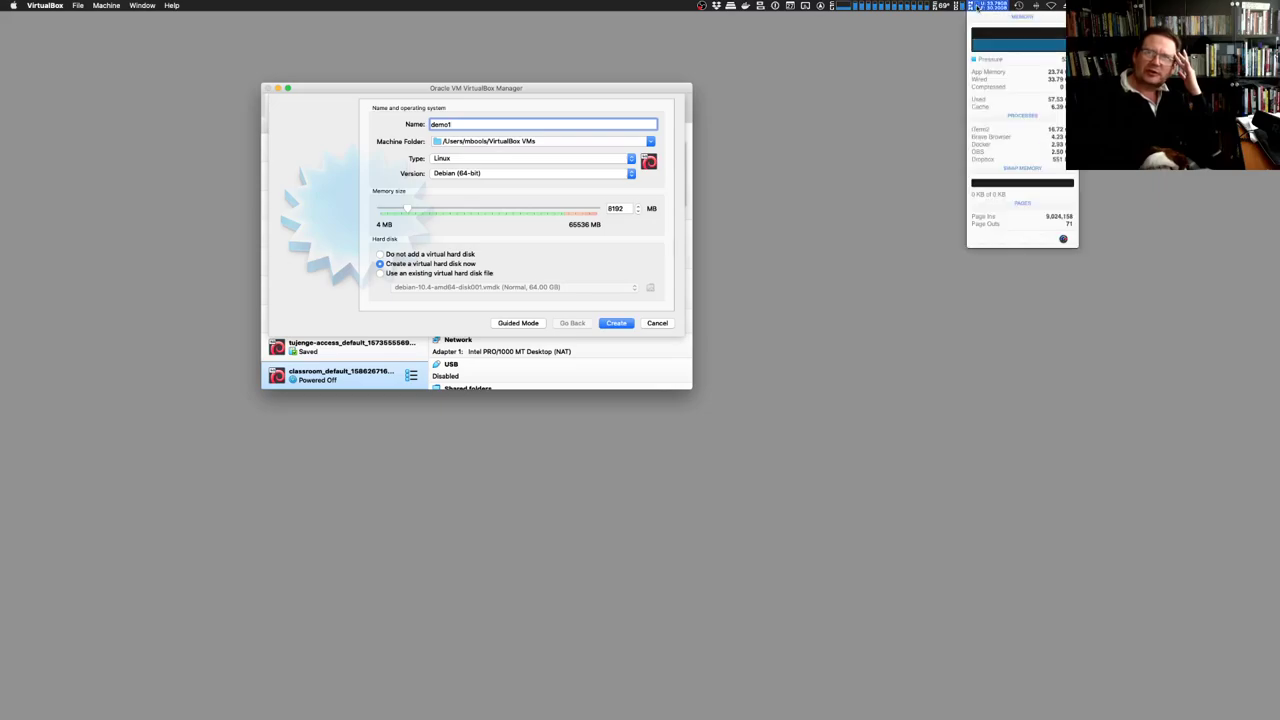
mouse_move(1010, 75)
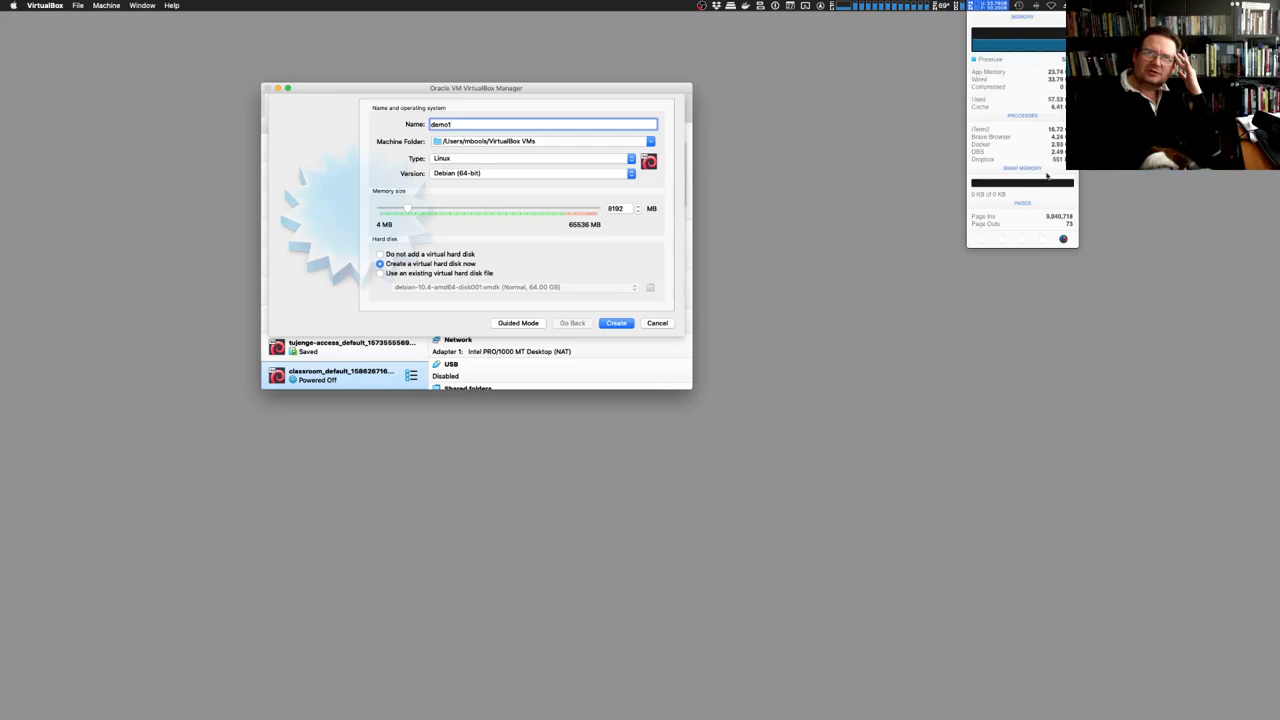
click(848, 145)
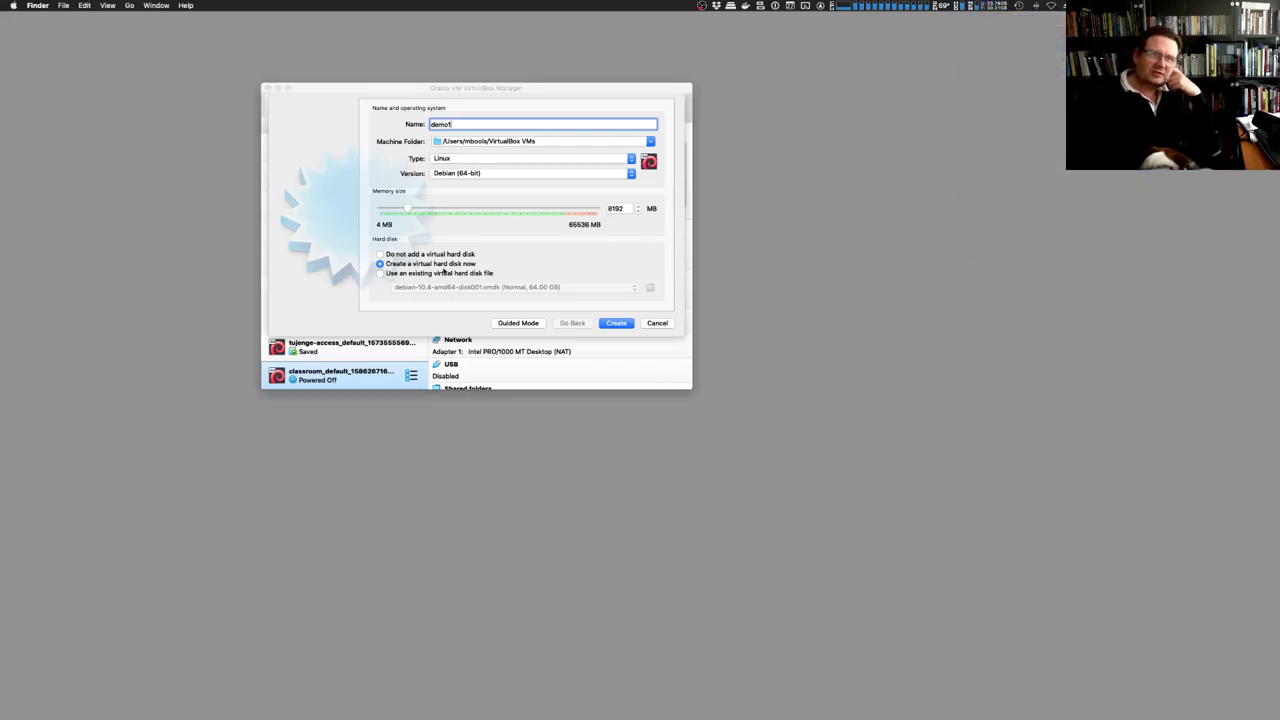
click(616, 325)
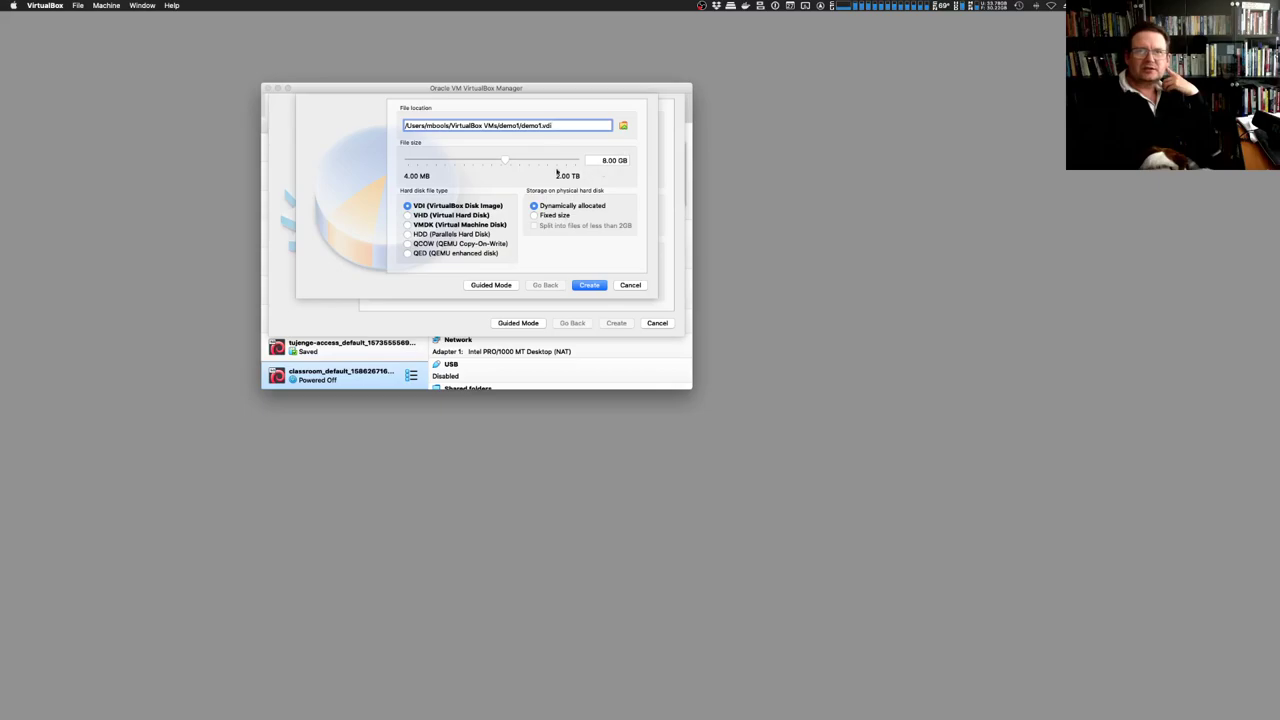
Size demo1's dynamically allocated VDI disk to 20 GB and create the machine
click(613, 160)
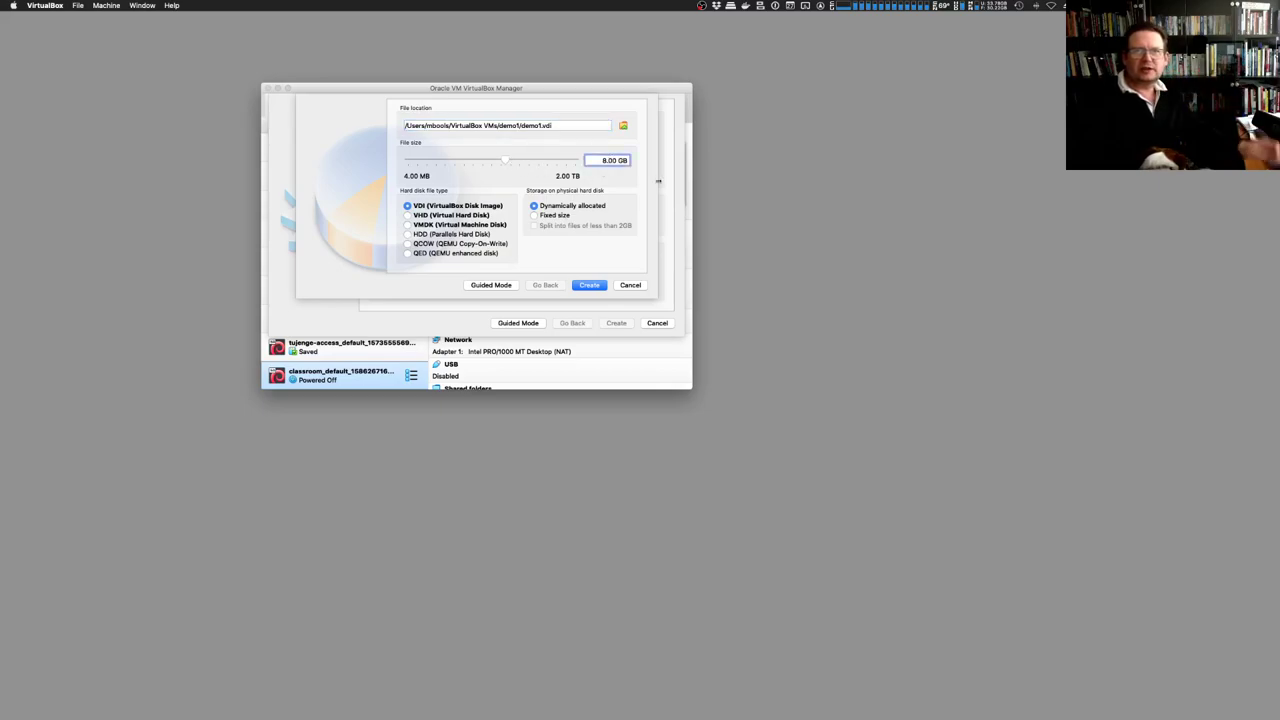
text(20)
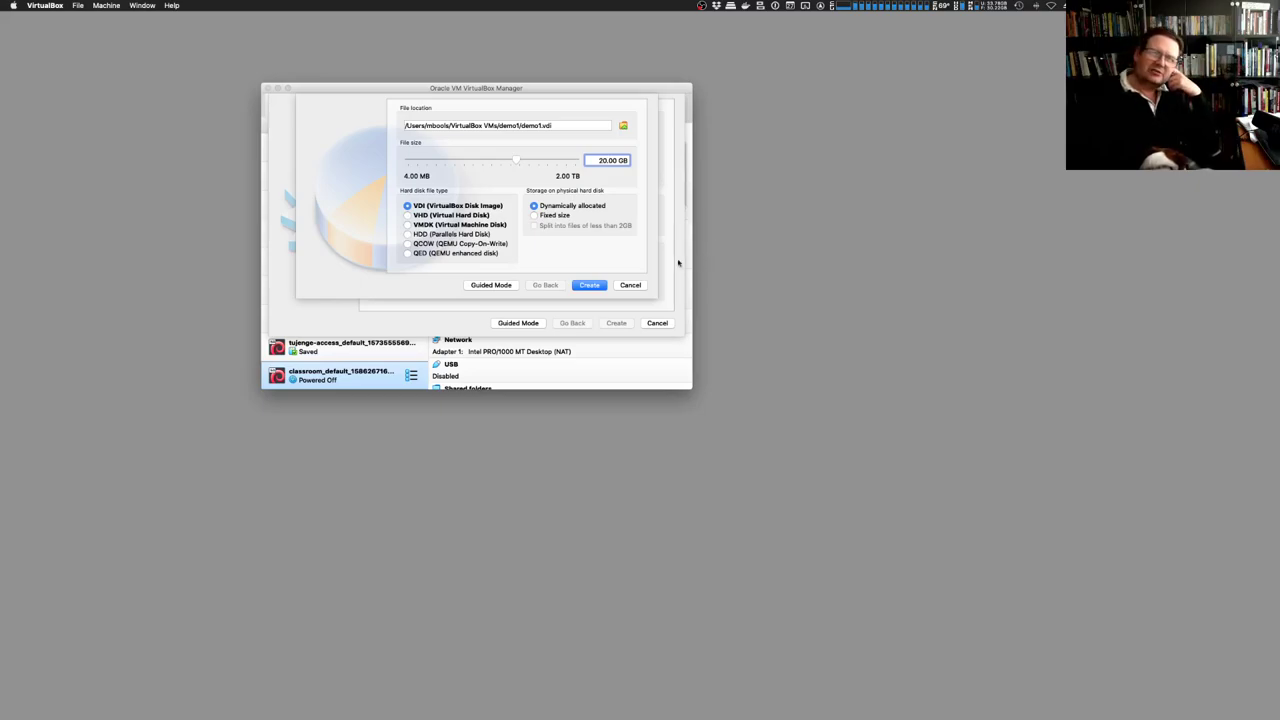
click(590, 286)
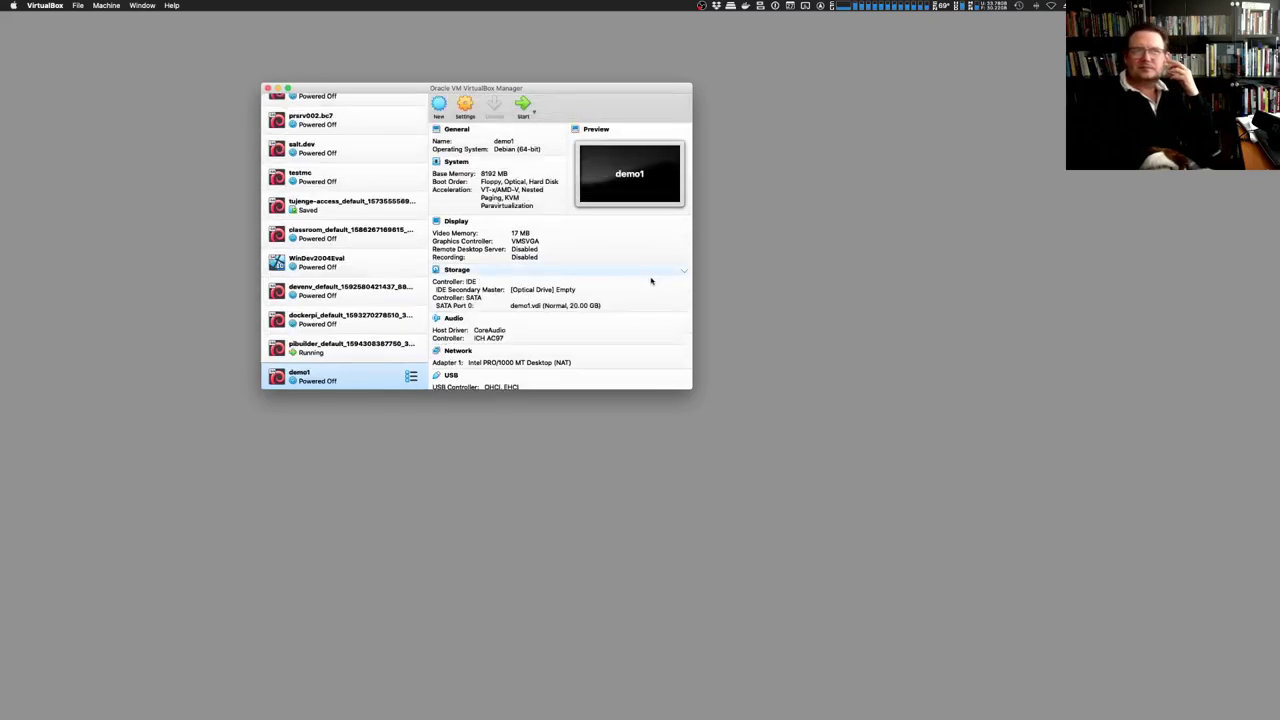
Start the demo1 VM and answer the keystroke-permission prompt
scroll(551, 310, down, 3)
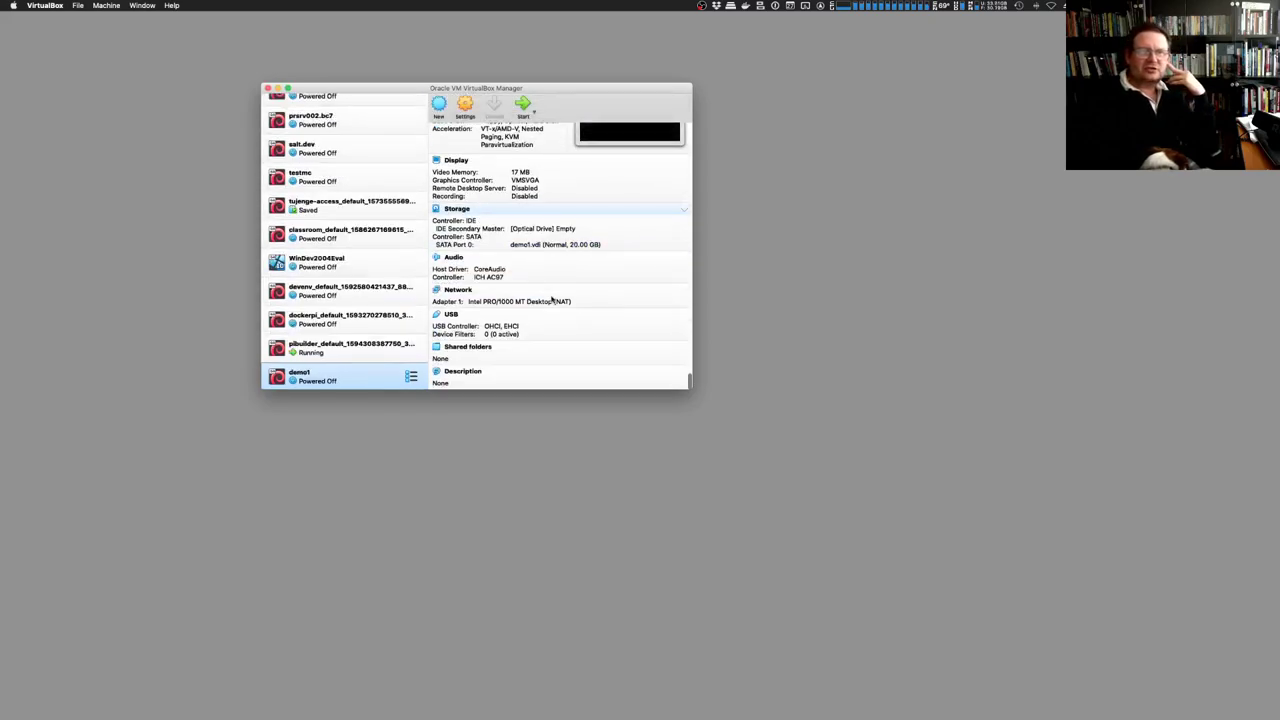
scroll(530, 215, up, 3)
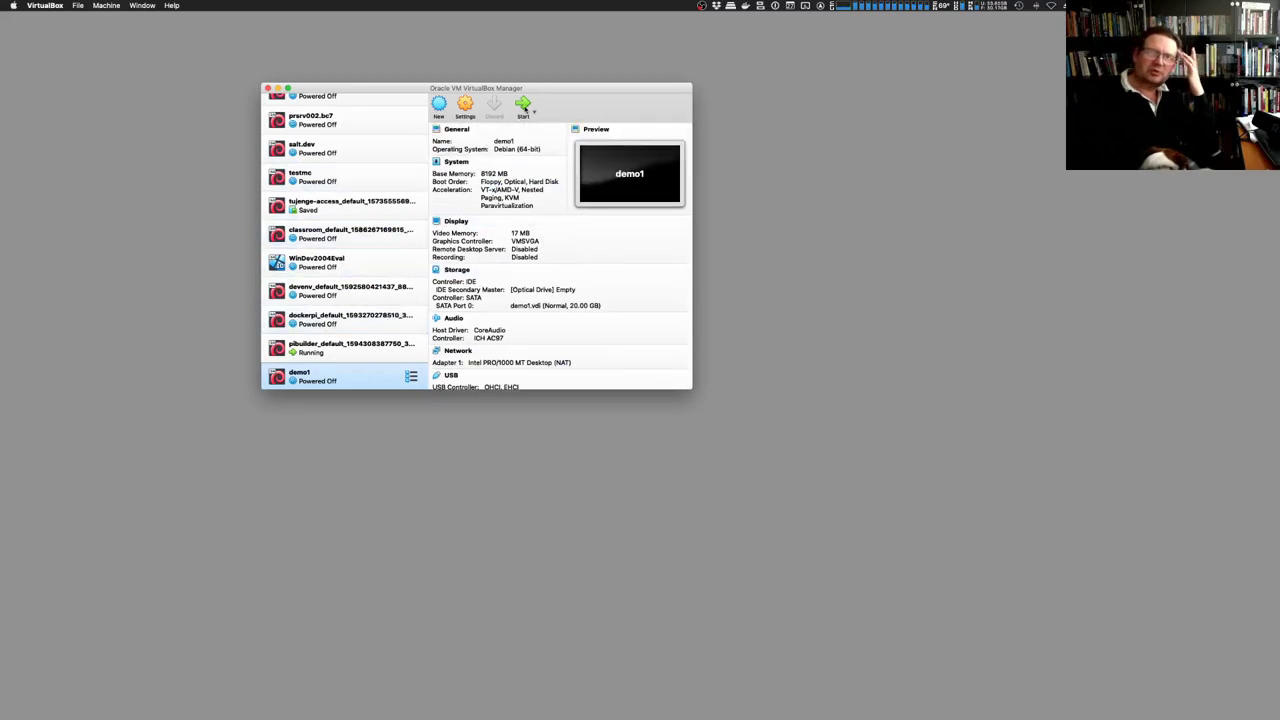
click(523, 106)
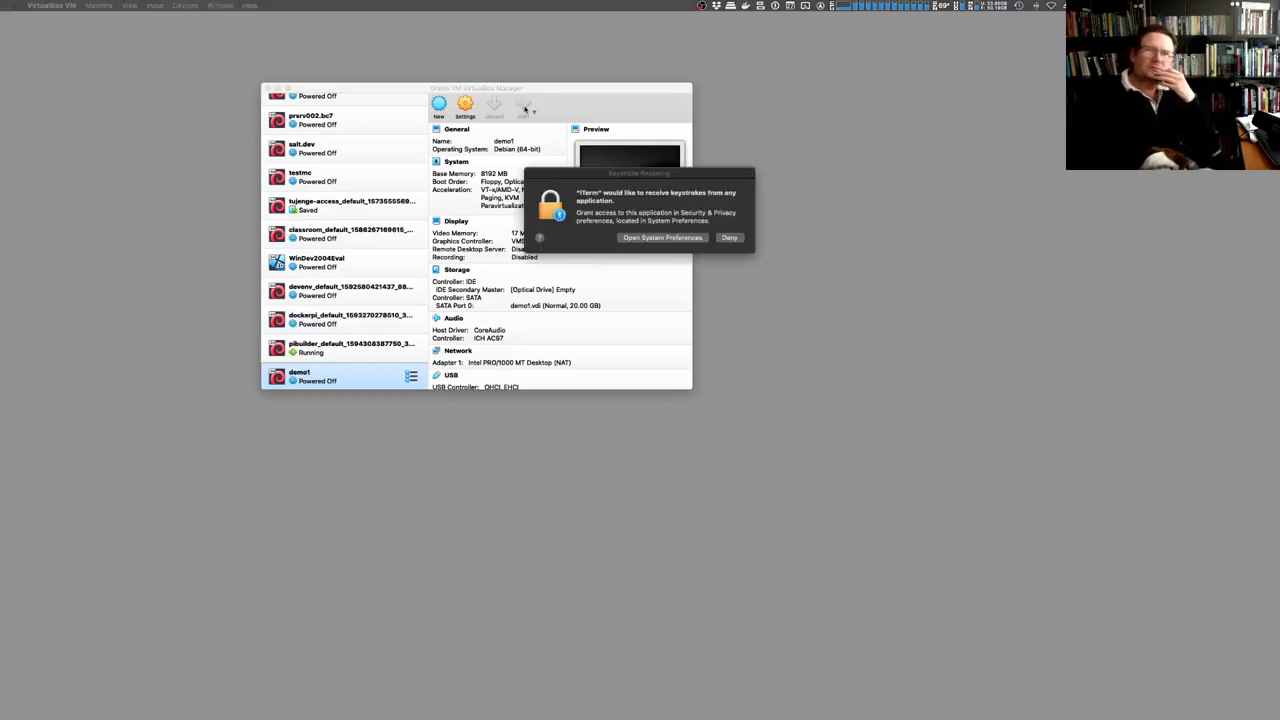
click(660, 238)
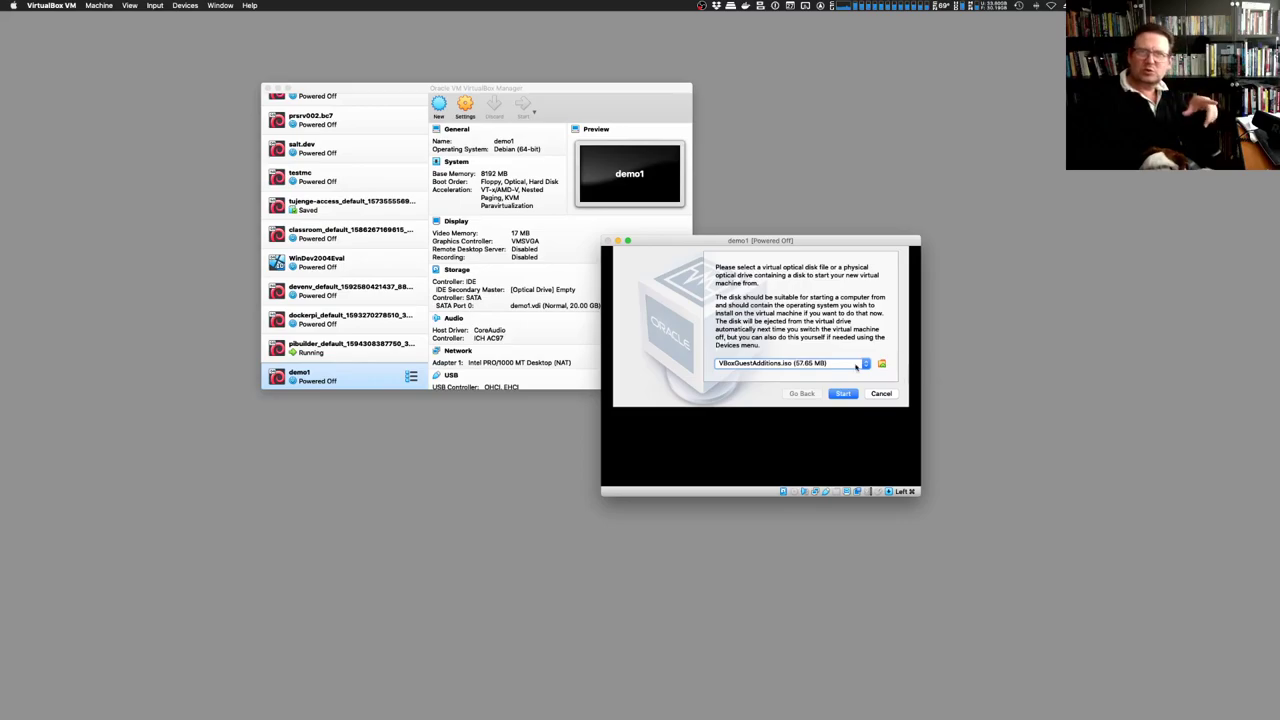
Choose debian-10.0.0-amd64-netinst.iso as the start-up disk and boot demo1 from it
click(781, 366)
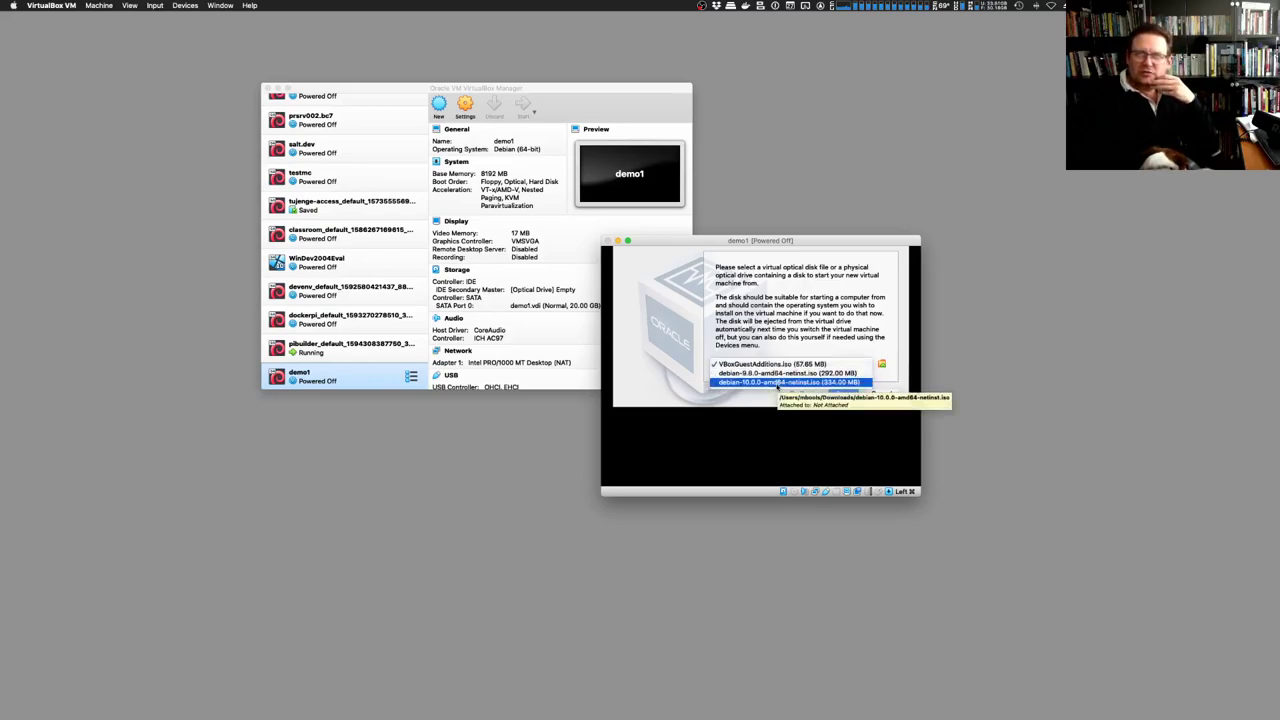
click(778, 384)
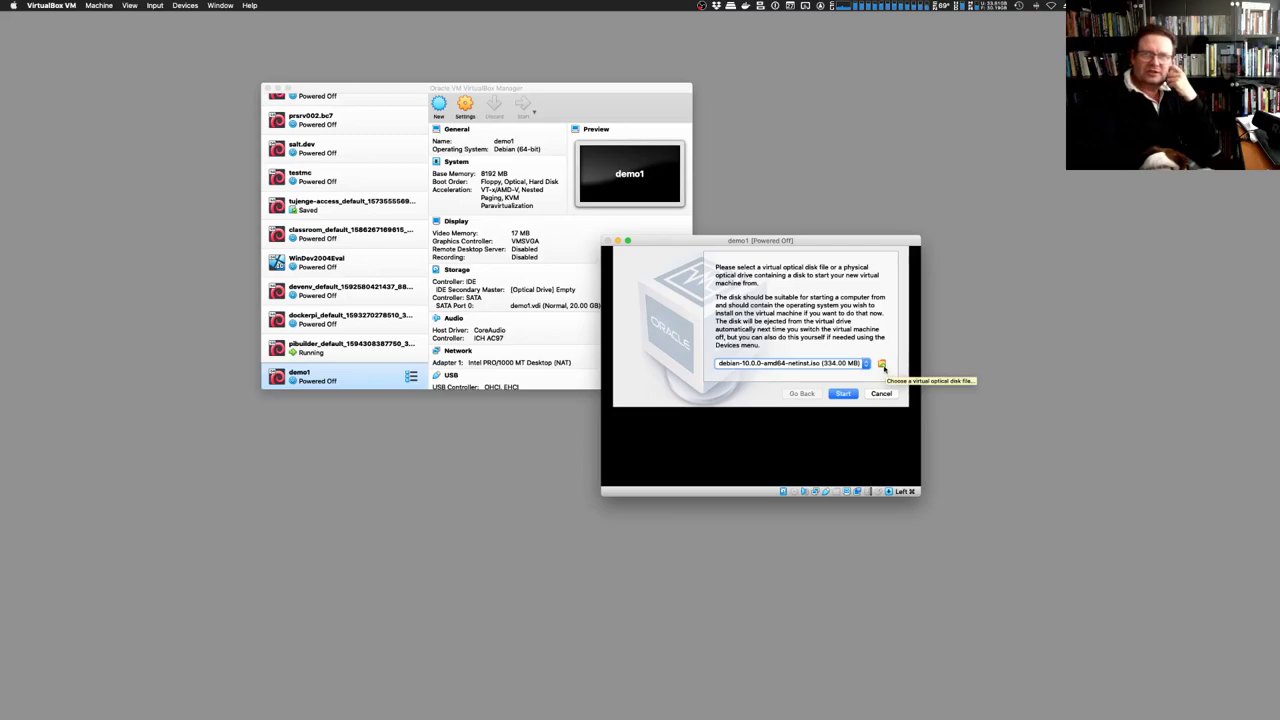
click(881, 366)
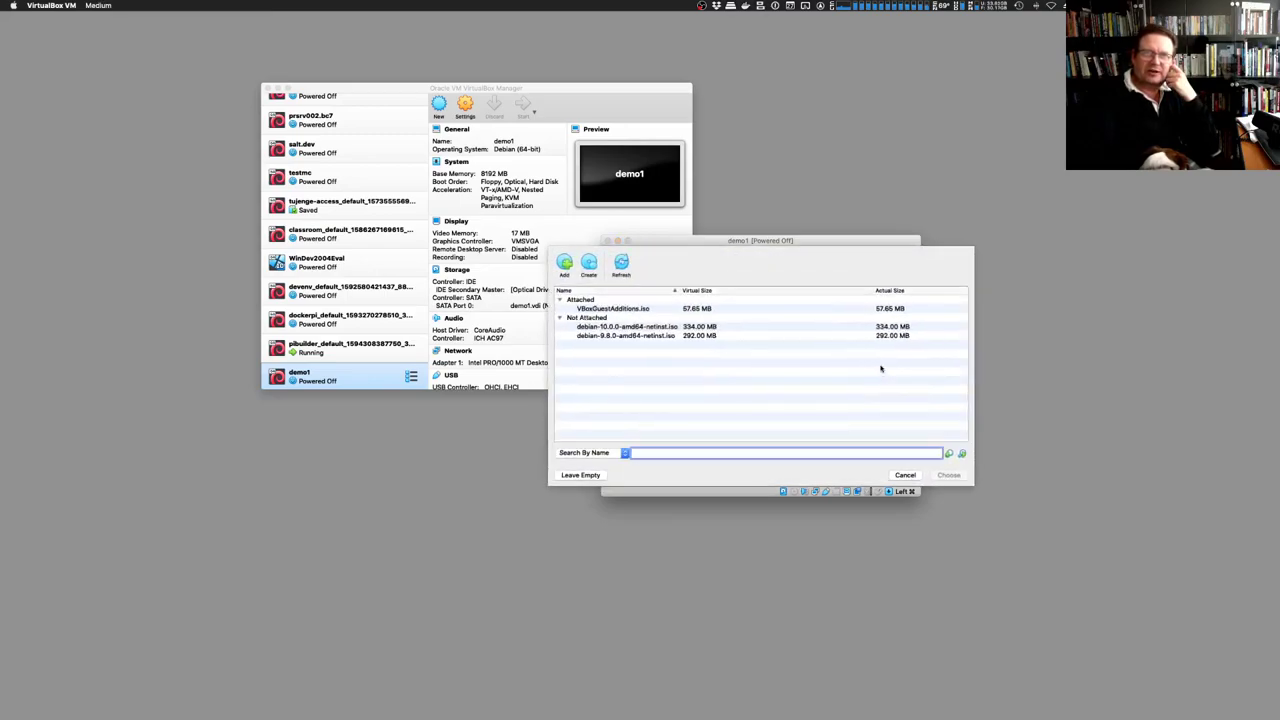
click(906, 476)
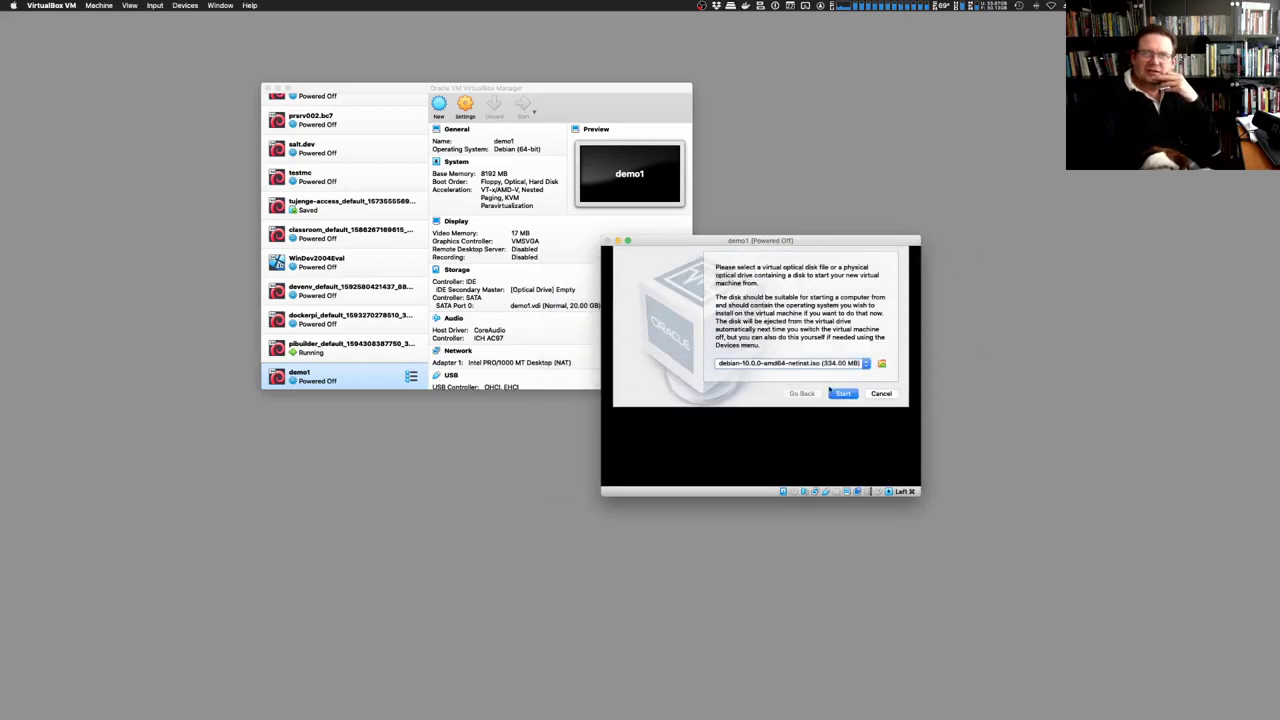
click(845, 394)
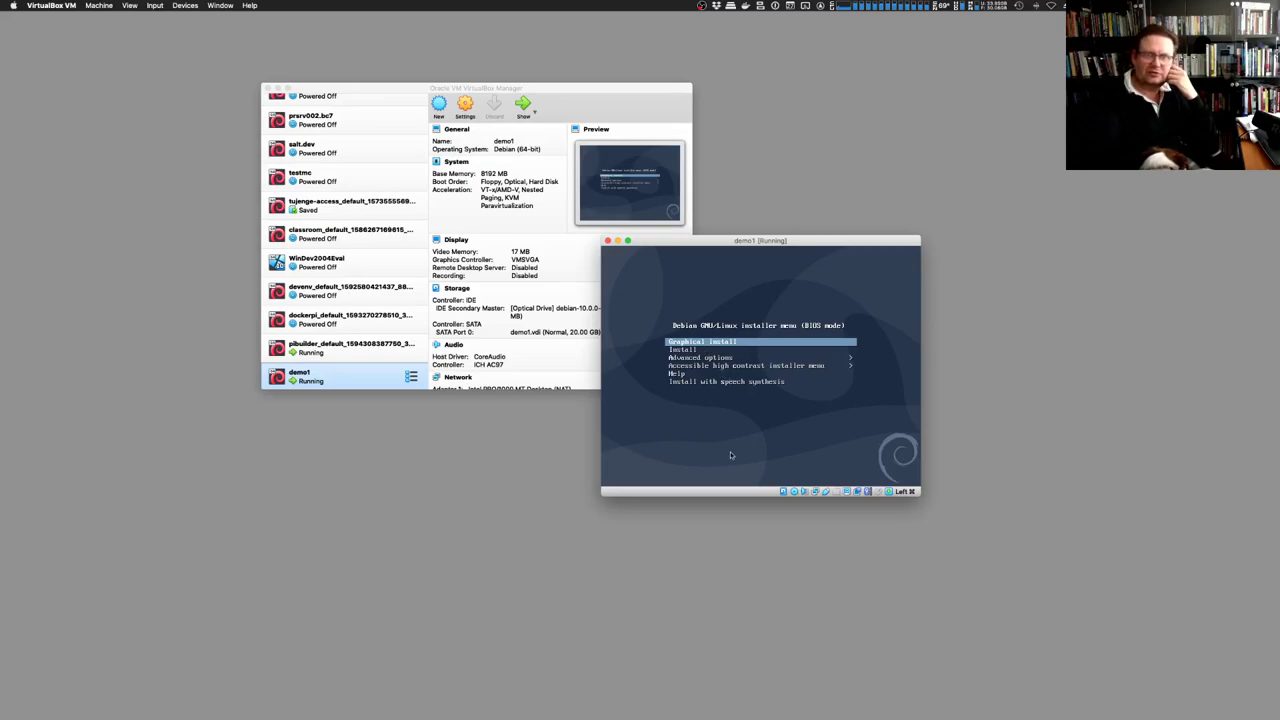
Start Graphical install with English language, United Kingdom location and British English keyboard
key(Return)
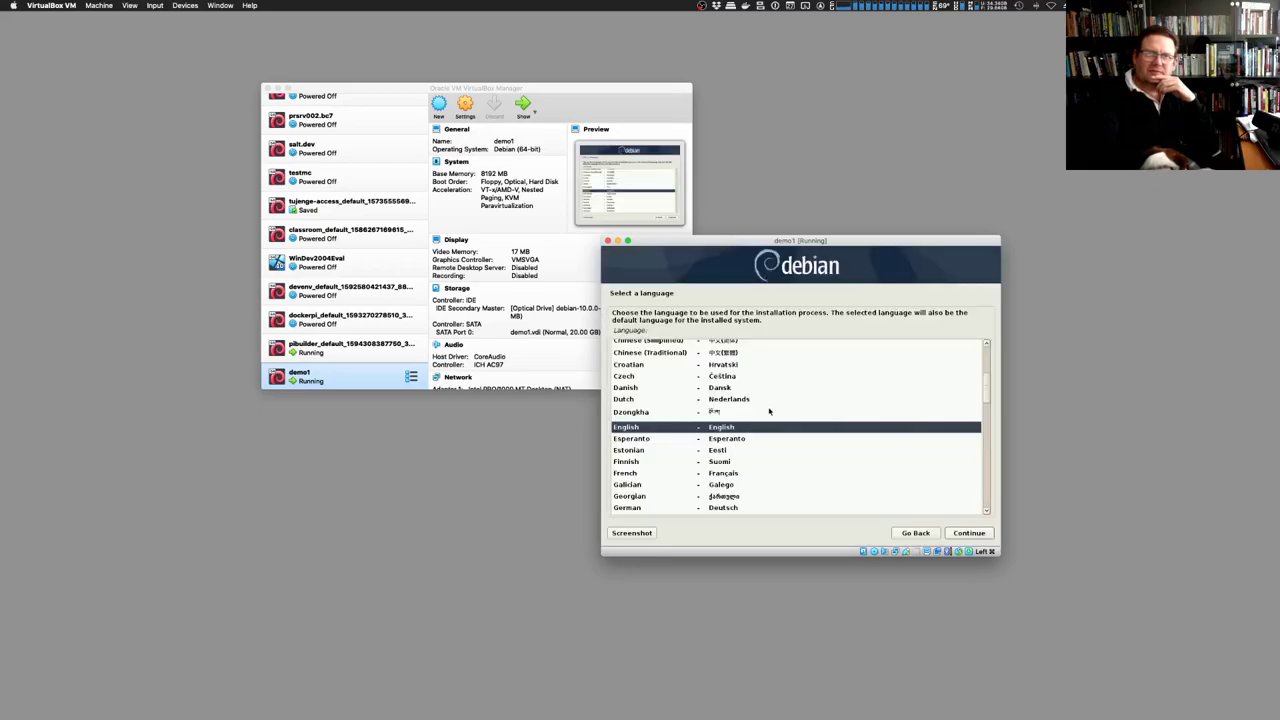
click(977, 535)
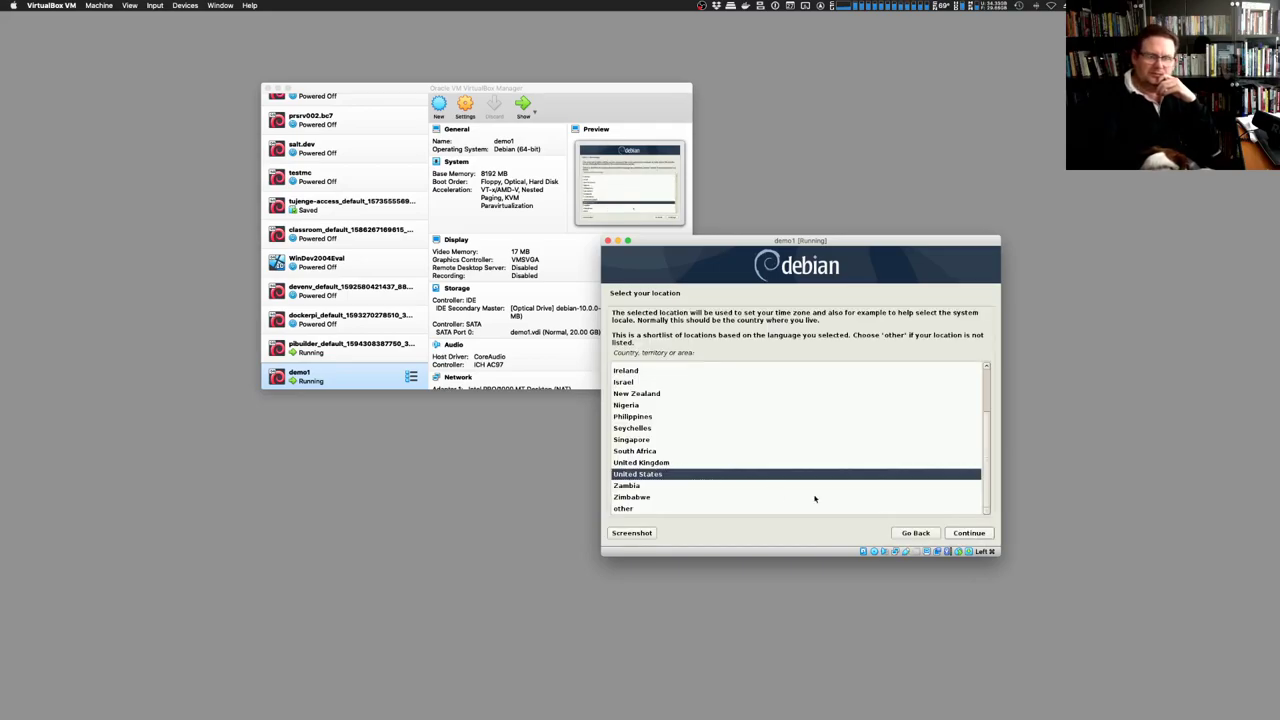
key(Up)
key(Return)
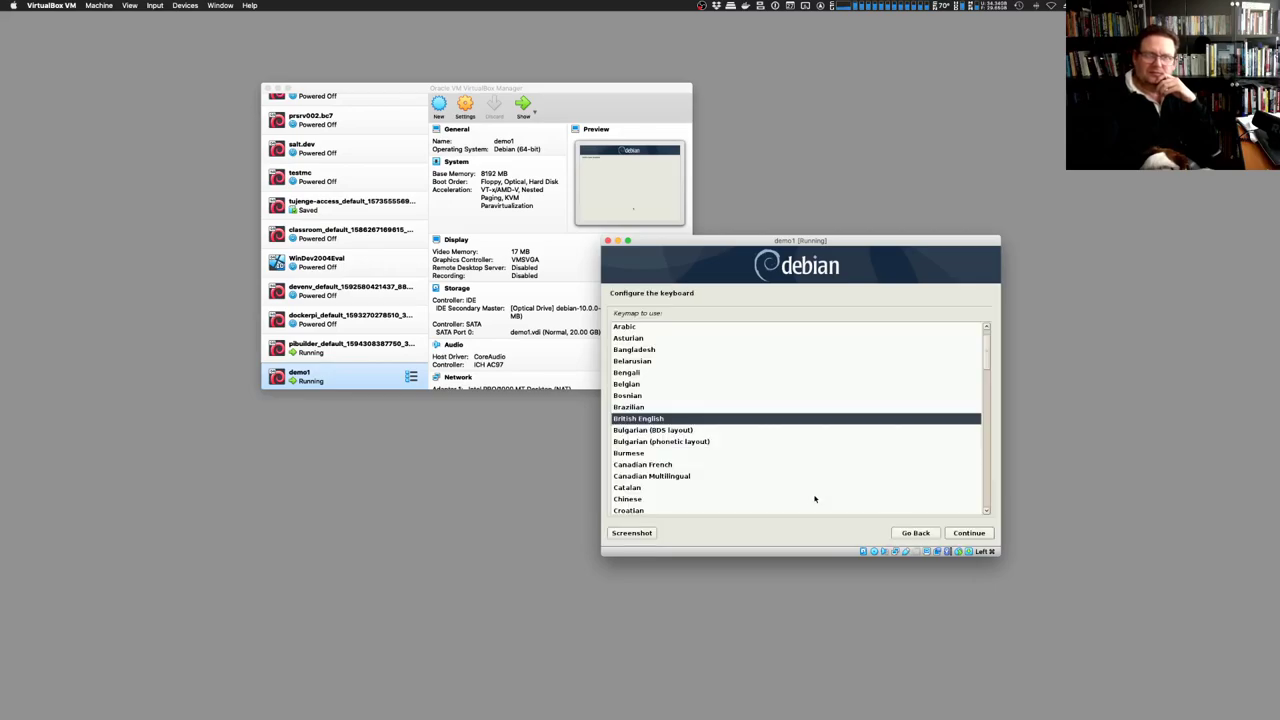
key(Return)
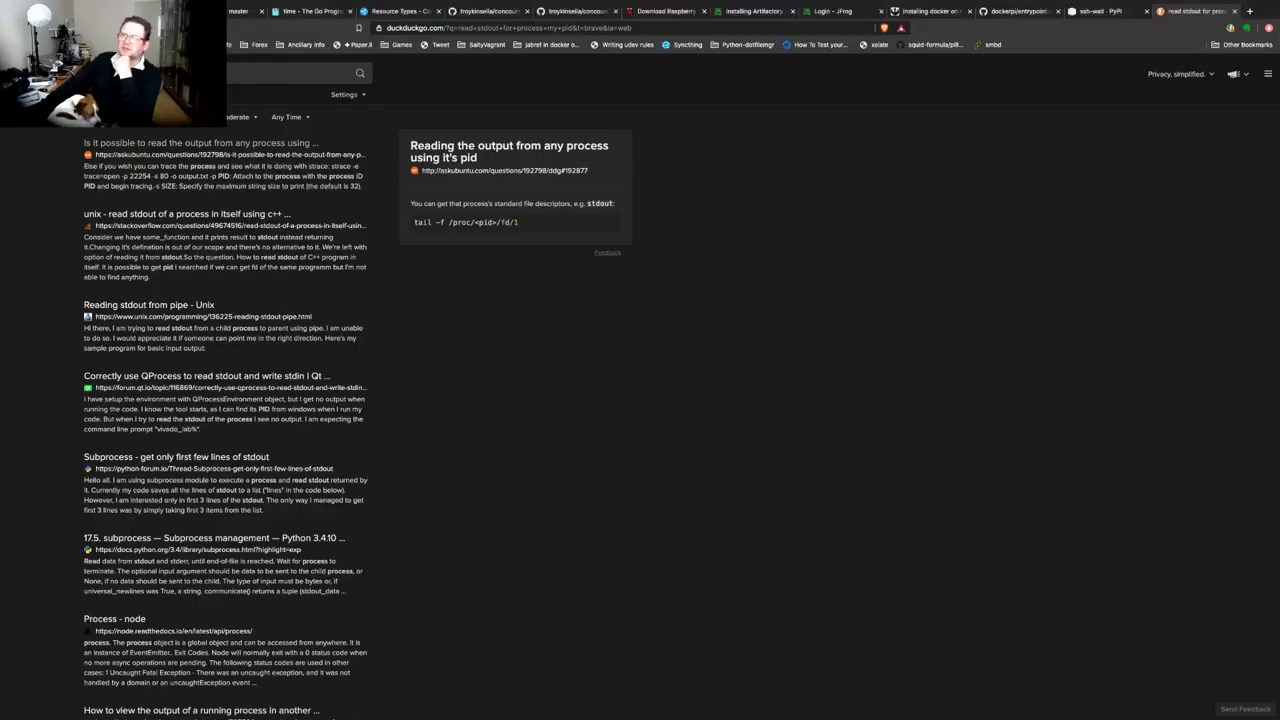
Load virtualbox.org in a new Brave tab, then return to the Debian VM window
key(ctrl+t)
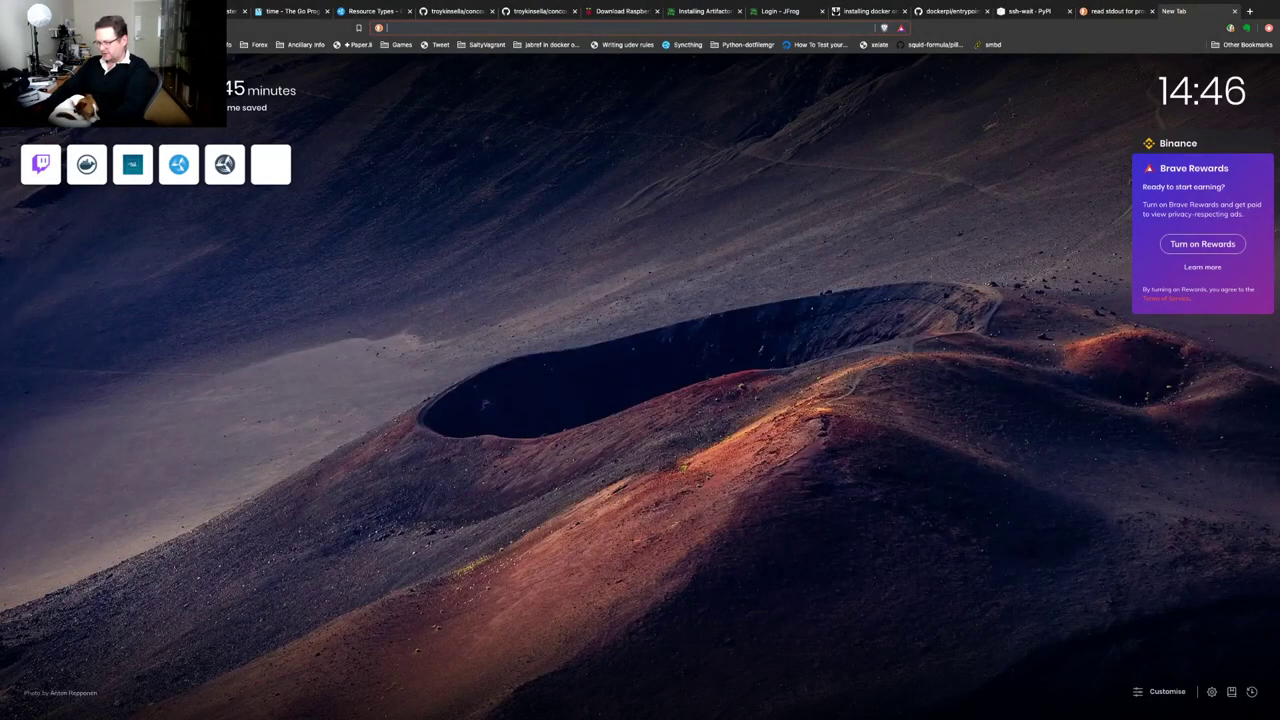
text(virtualbox.org)
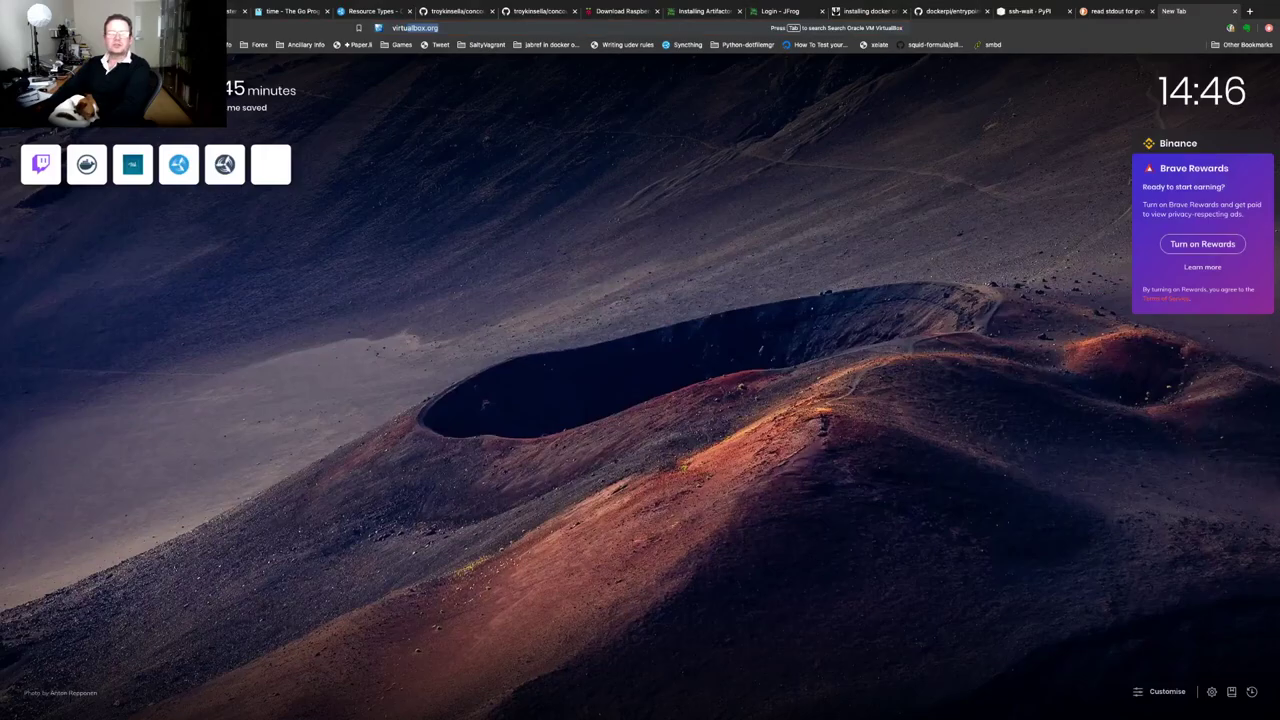
key(Return)
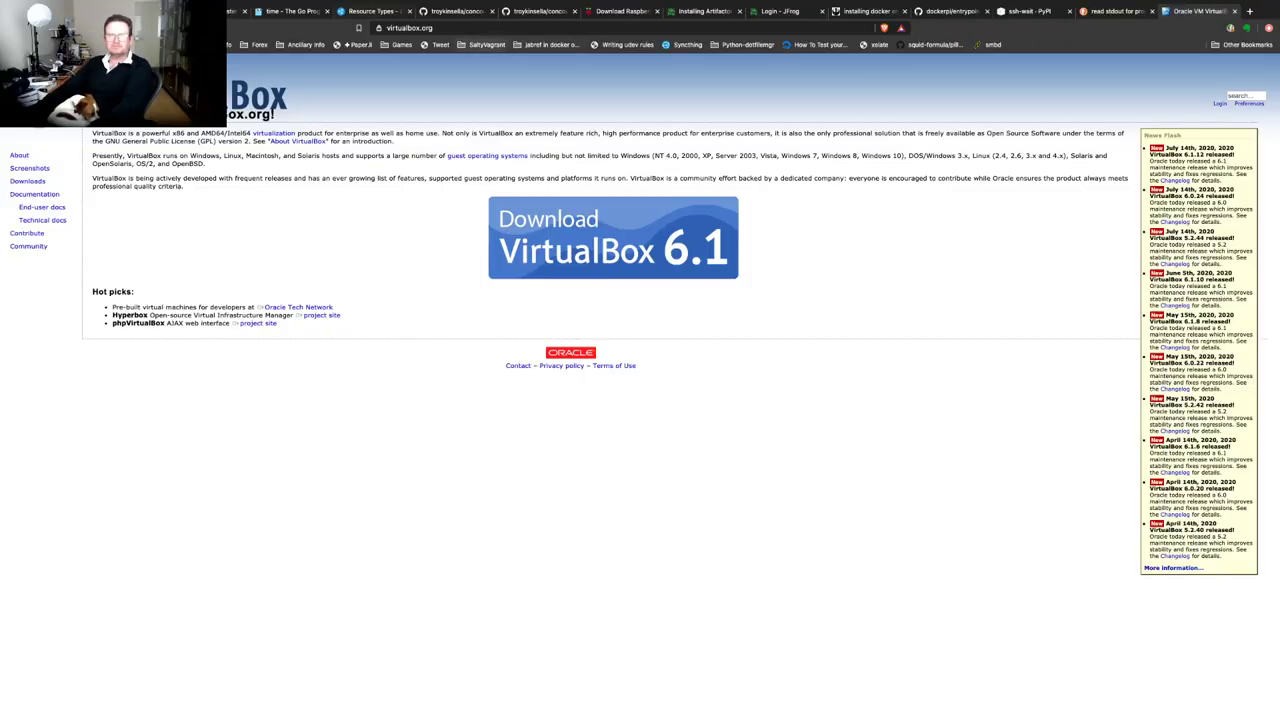
key(super+l)
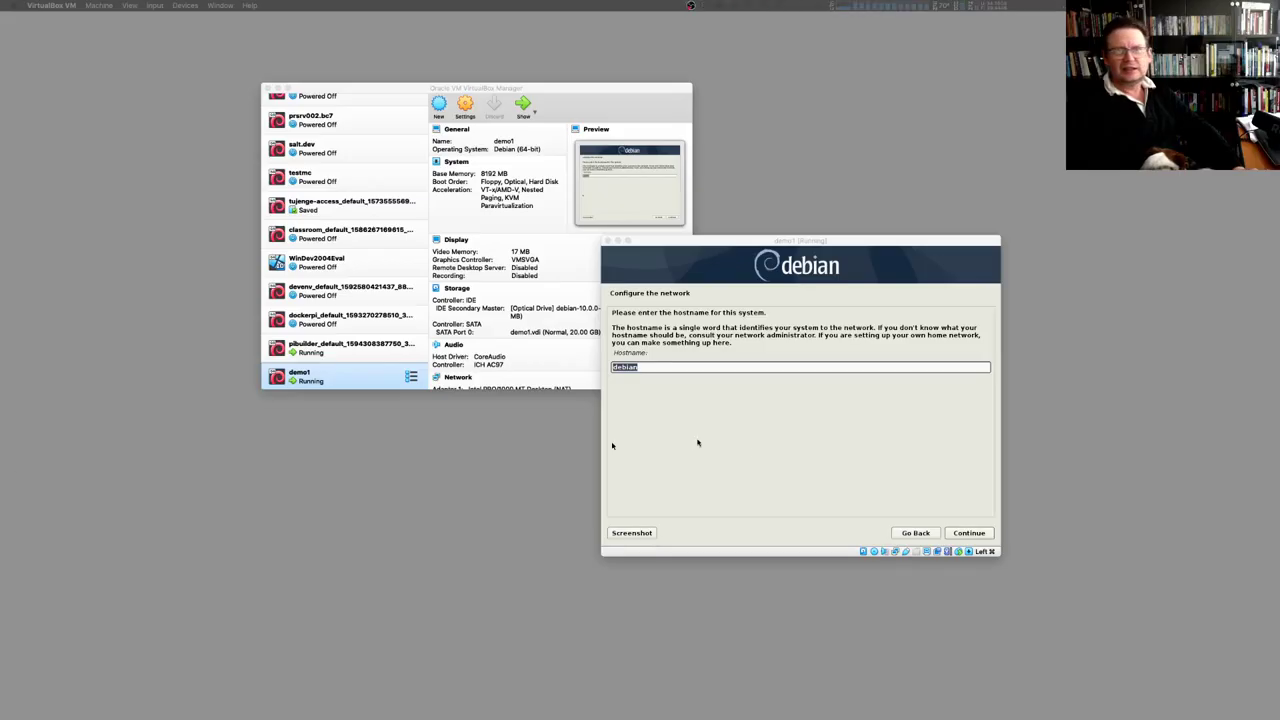
click(698, 443)
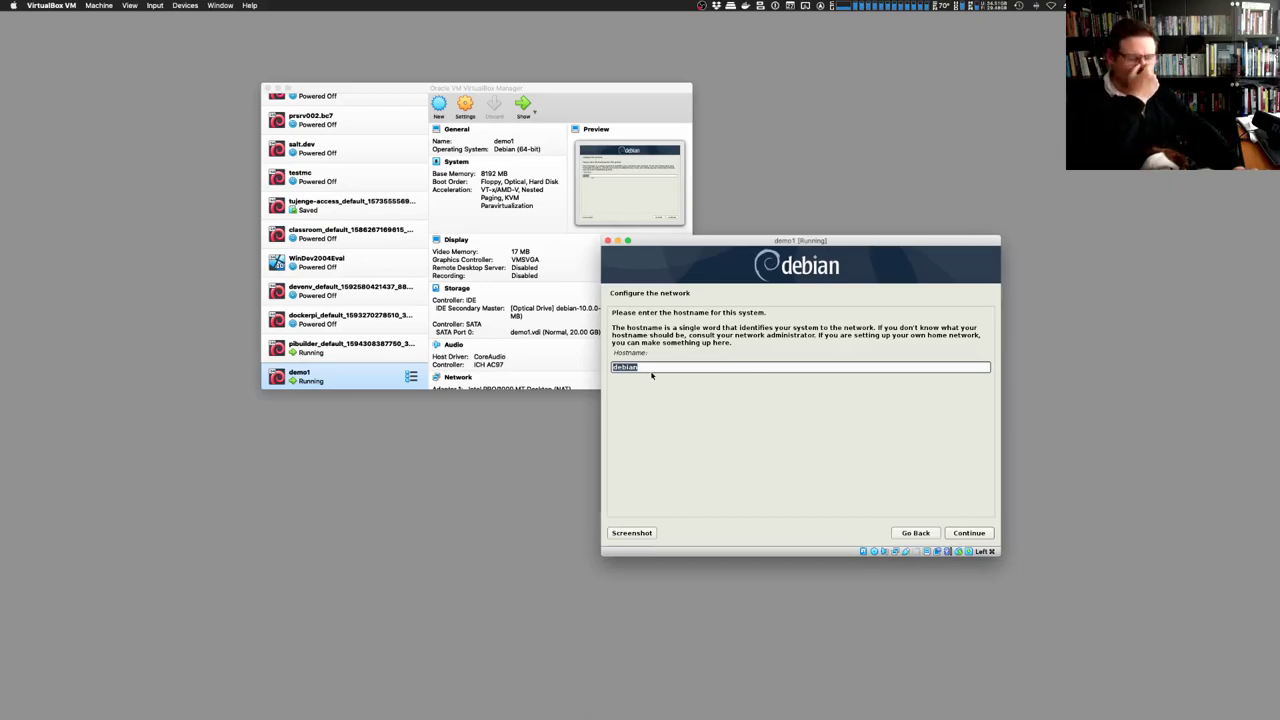
Replace the default hostname debian with demo1 and continue
text(demo1)
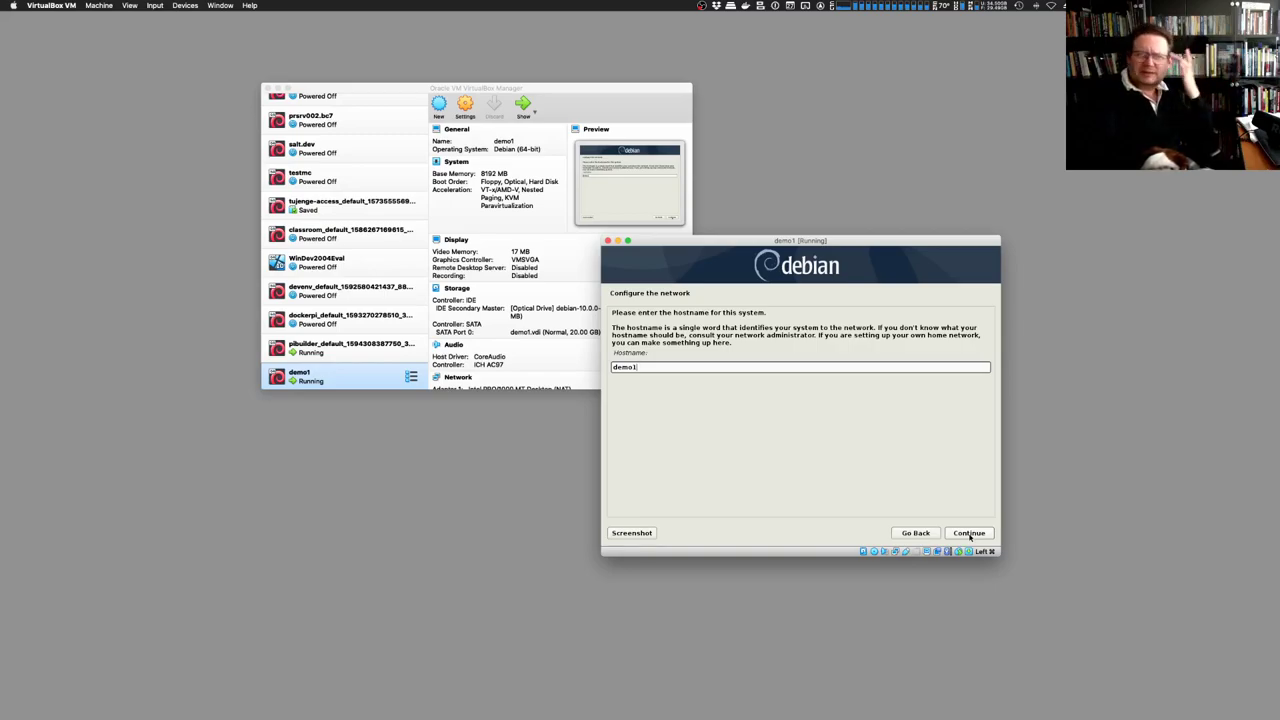
click(969, 533)
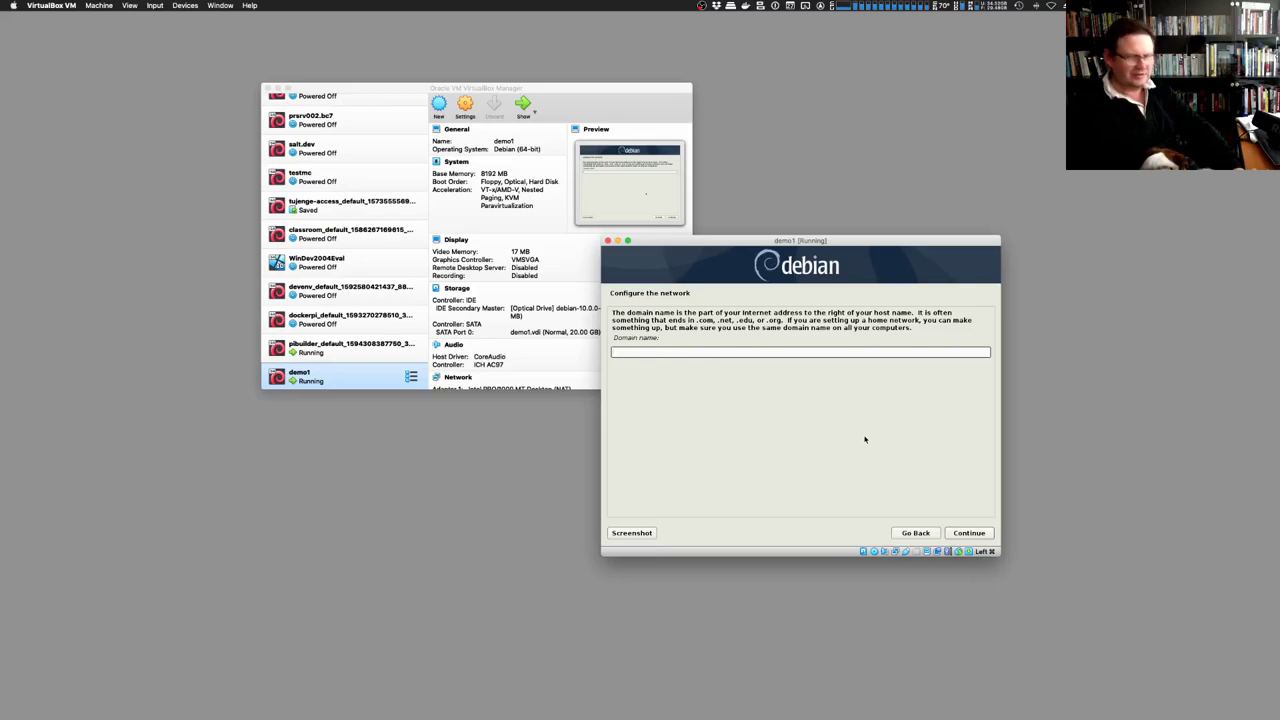
Enter the local network domain name for demo1 and continue to the root password step
text(demo)
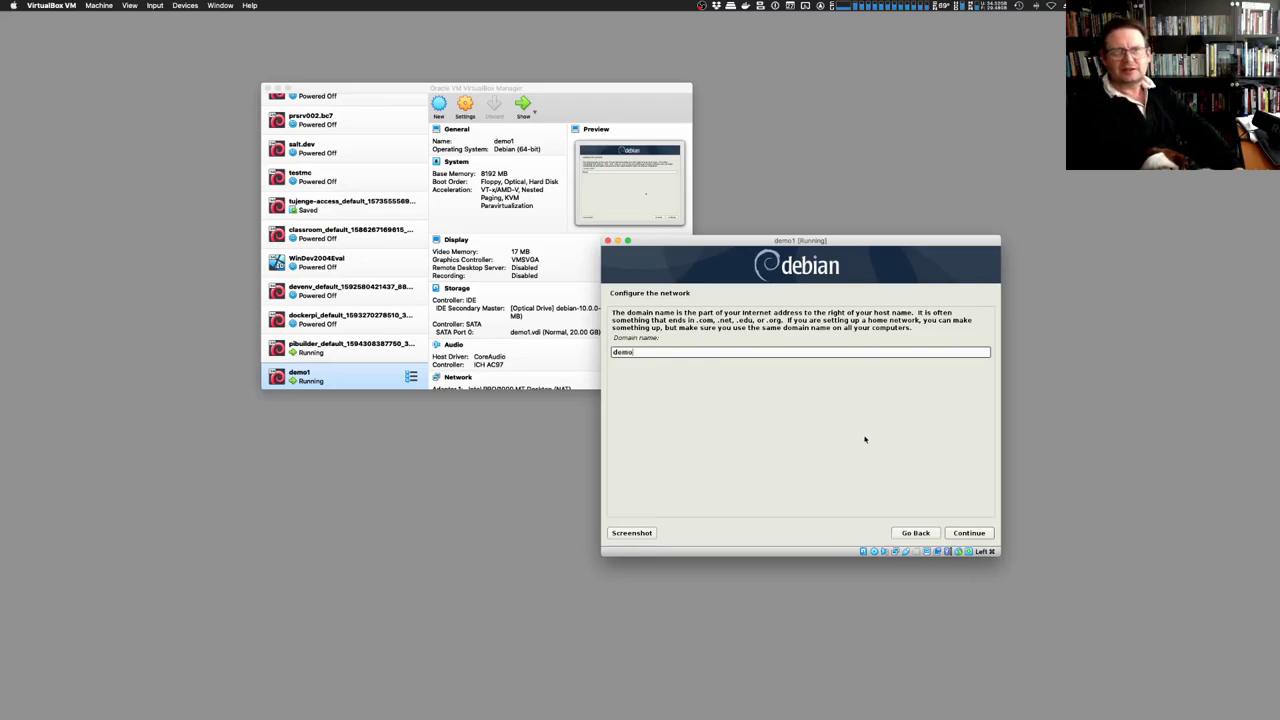
text(1)
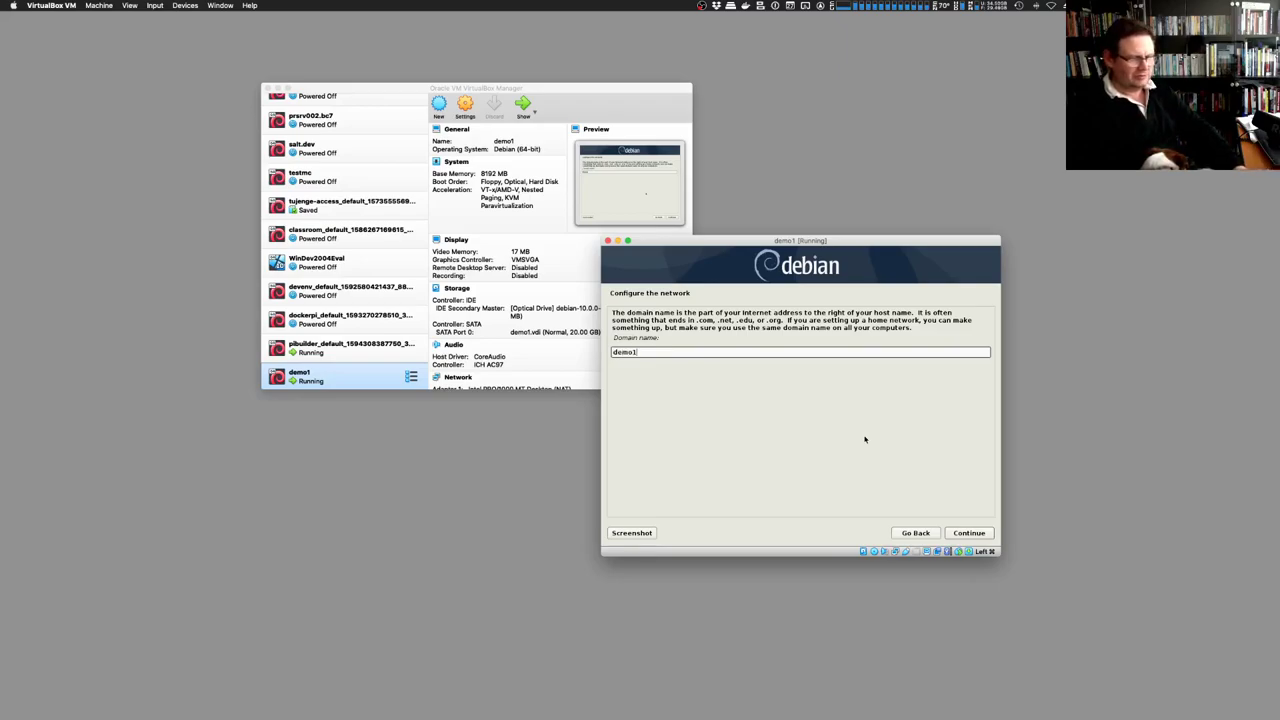
text(.lan1)
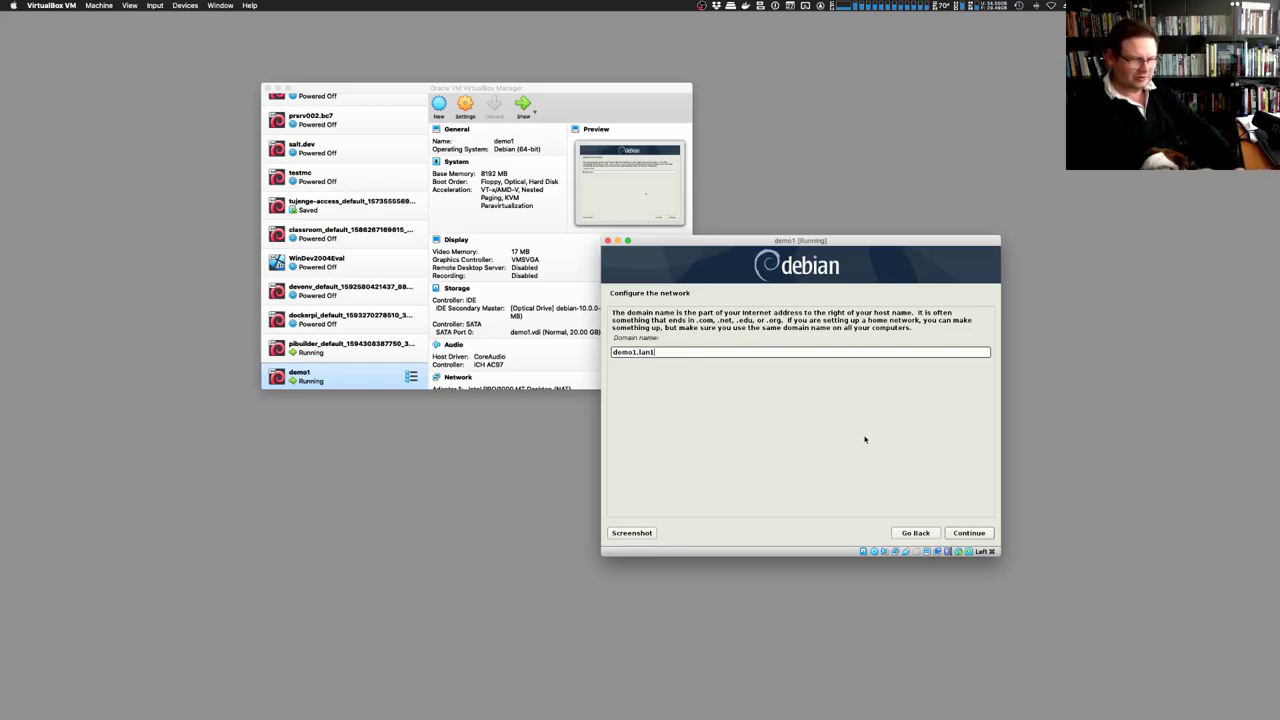
text(.bools.me.u)
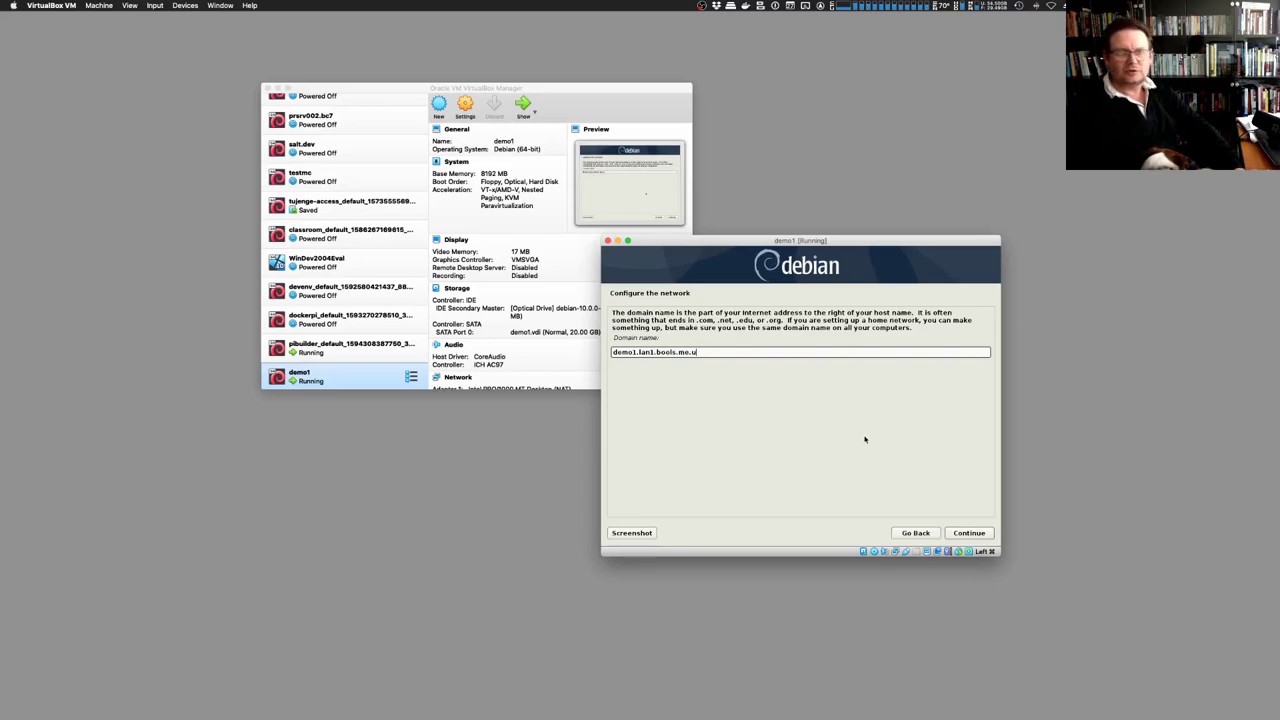
text(kk)
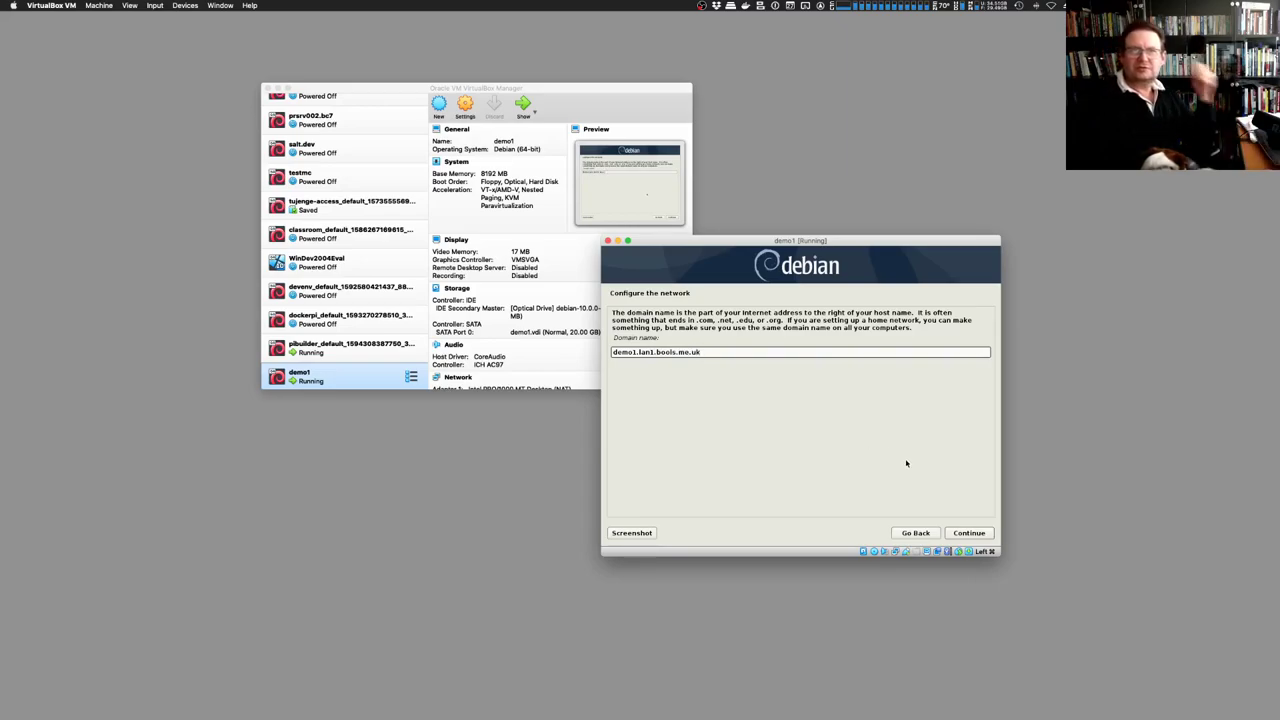
click(969, 533)
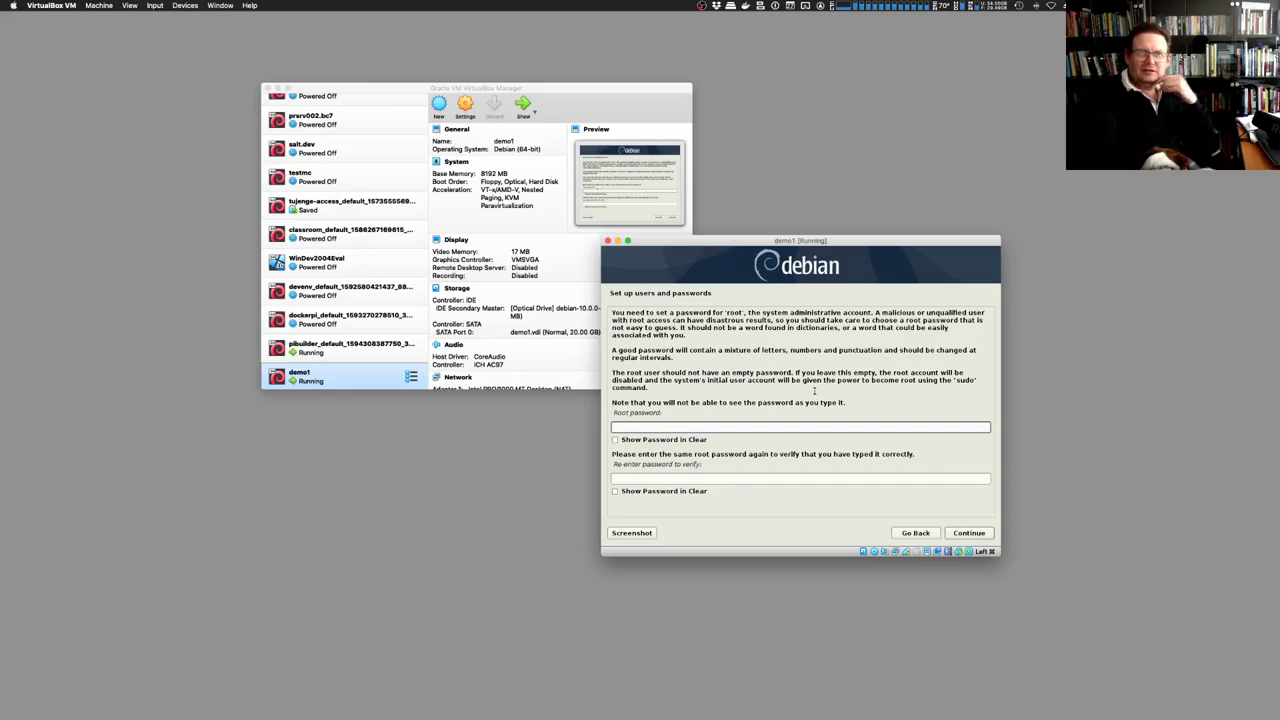
Set the root password, entering it twice, and continue
text(debian)
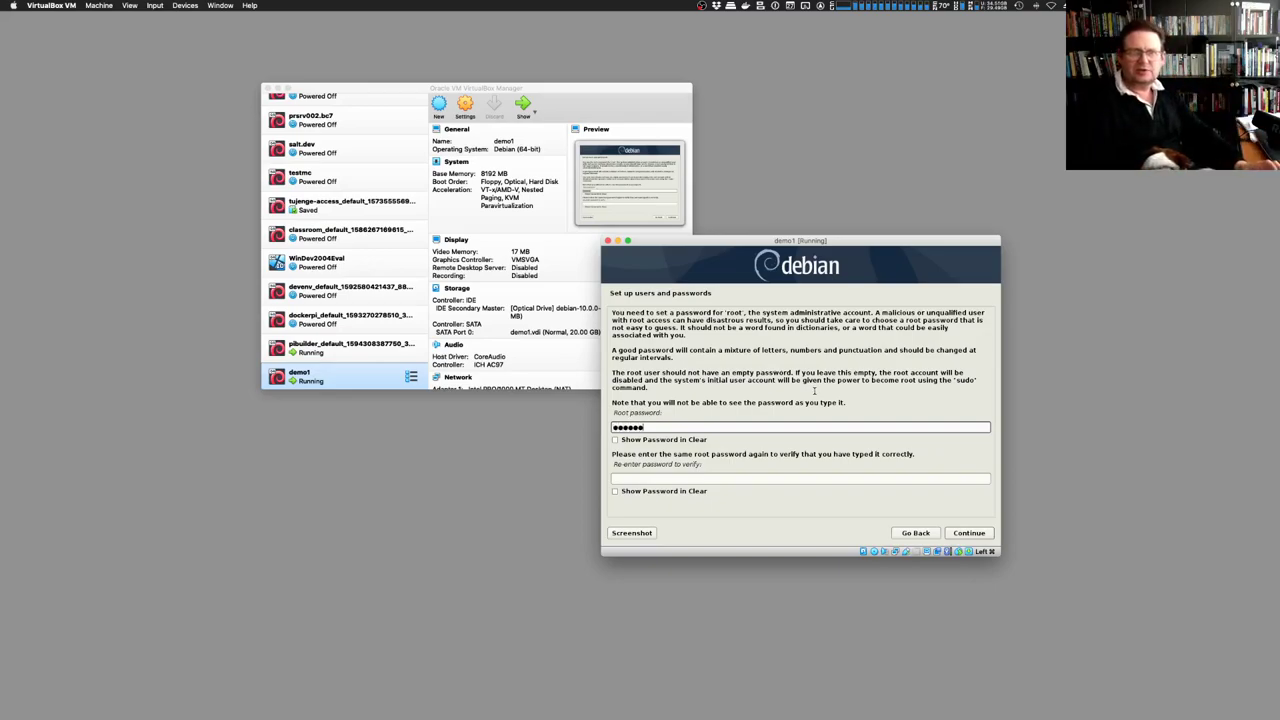
click(641, 479)
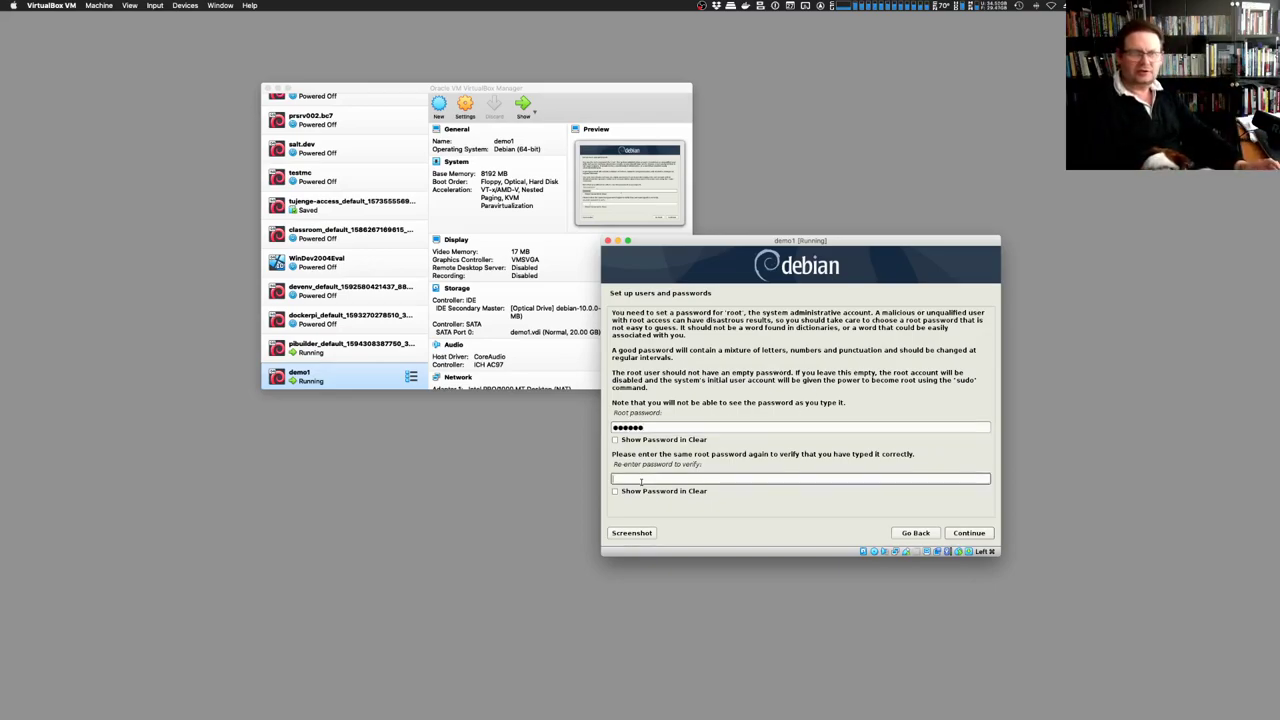
text(debian)
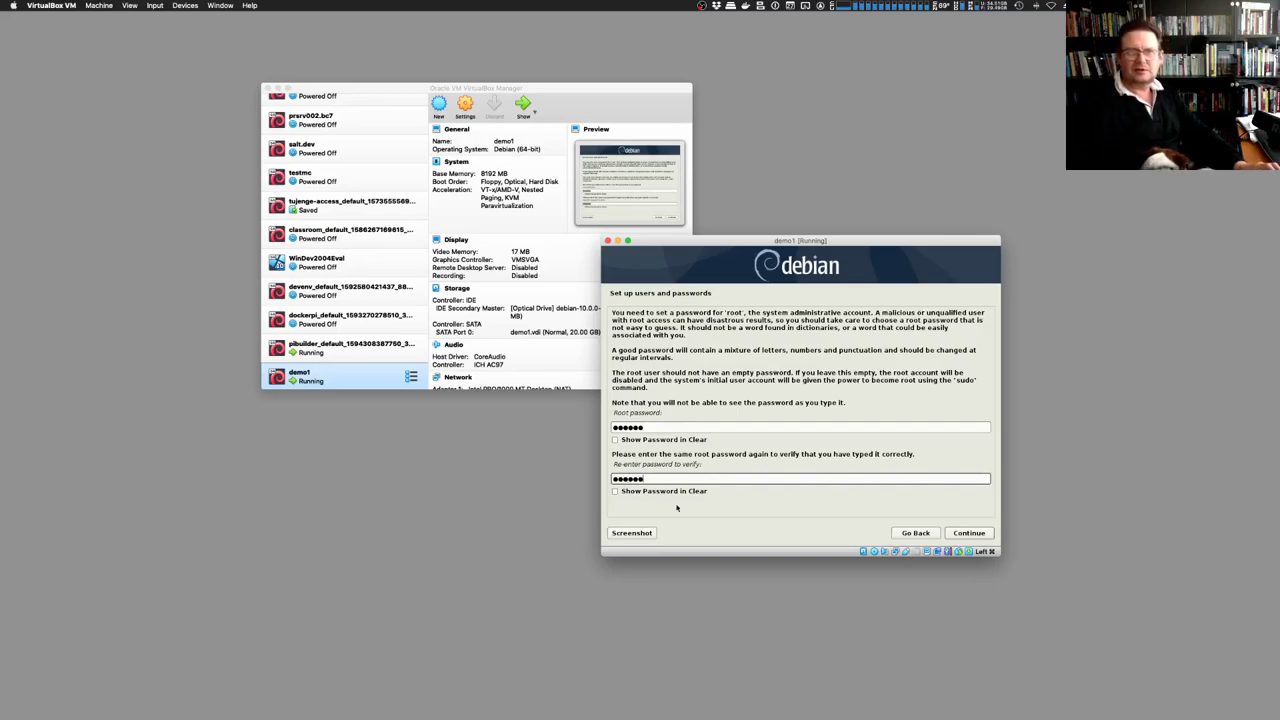
click(978, 533)
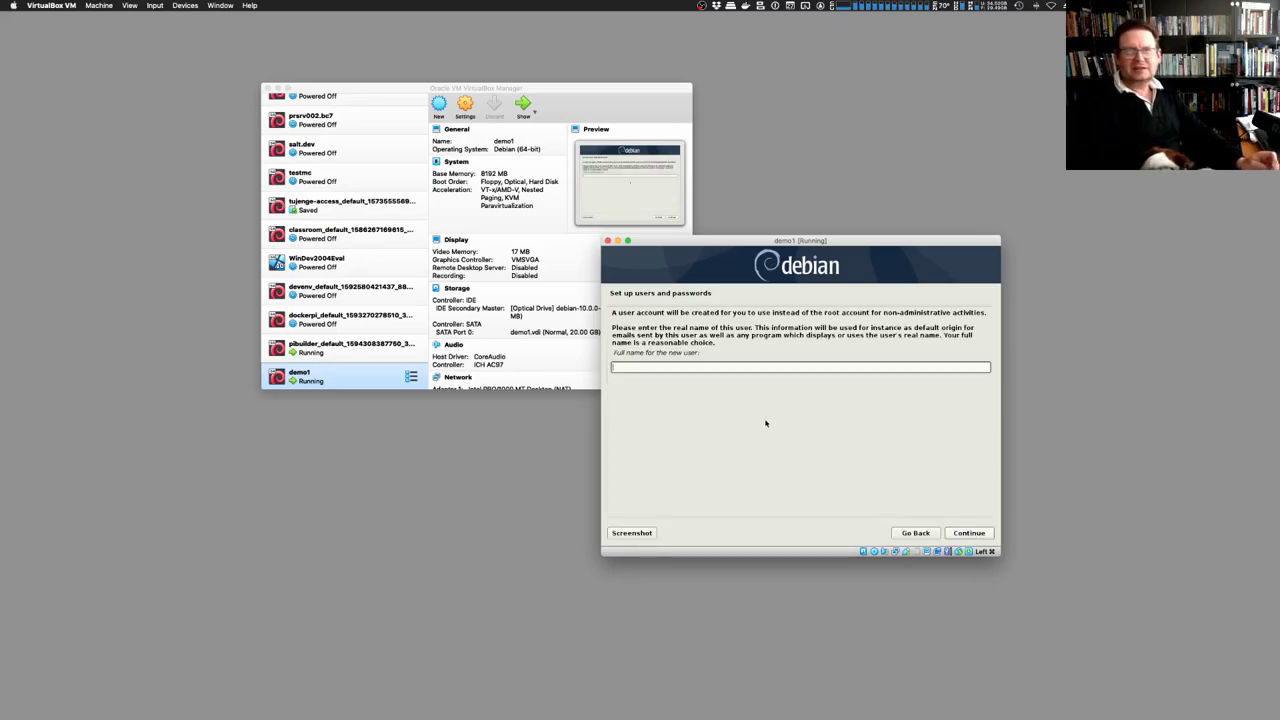
Enter the new user's full name and account username
text(Mark )
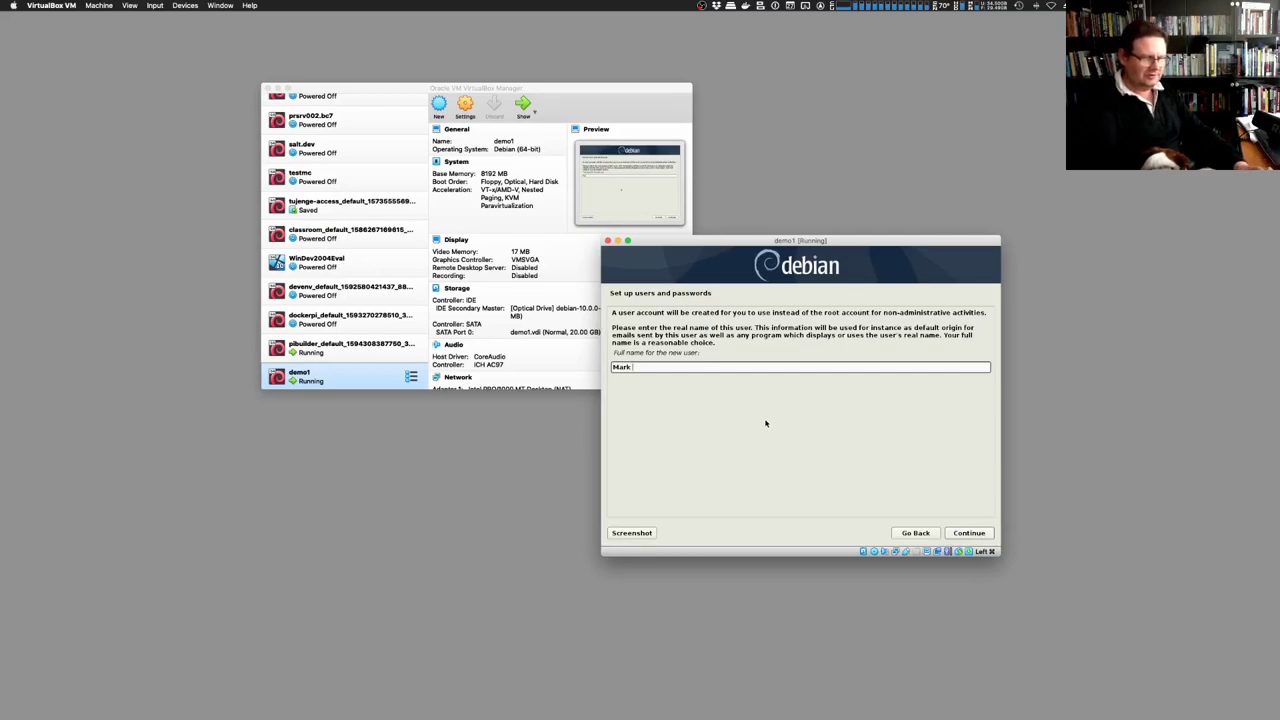
text(Boots)
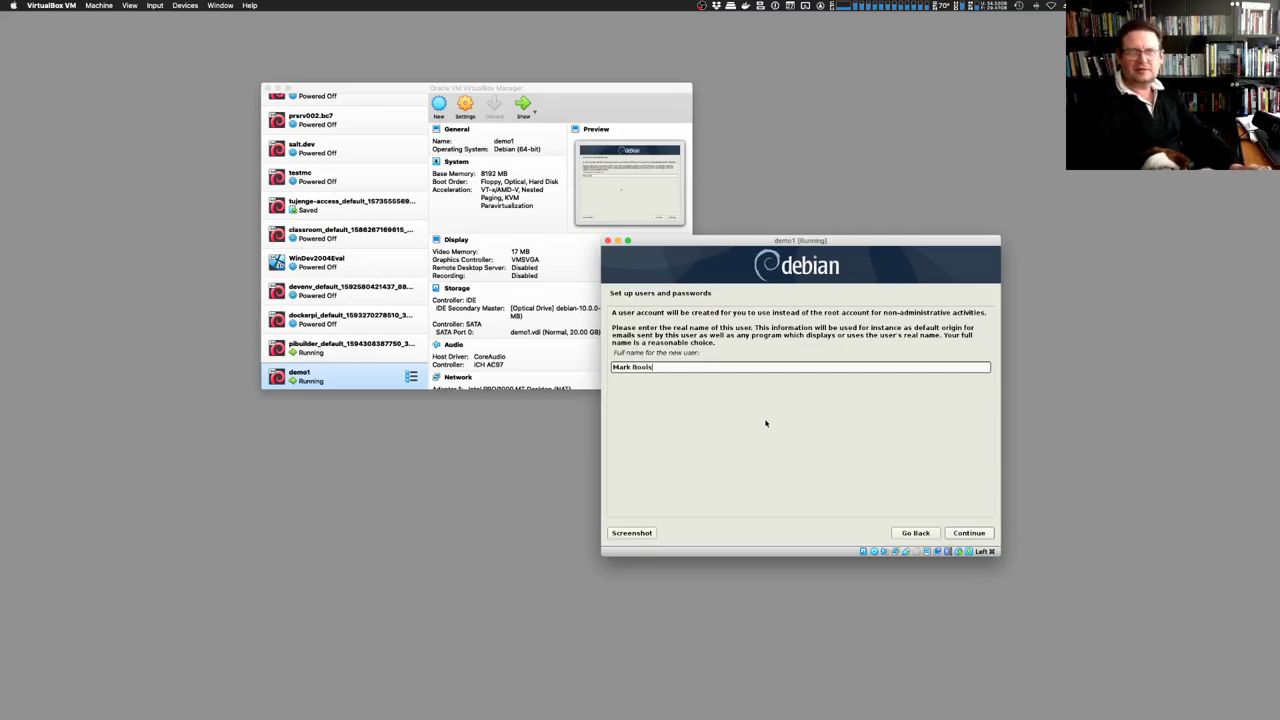
click(974, 536)
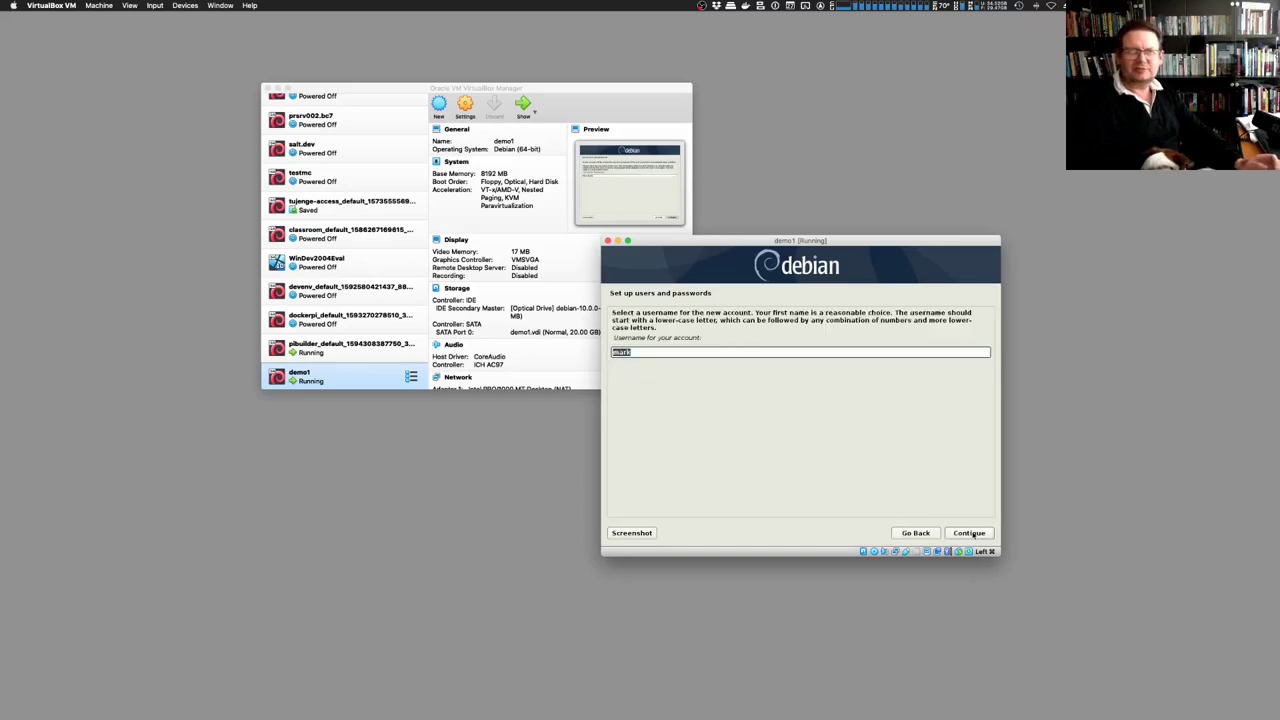
text(mboots)
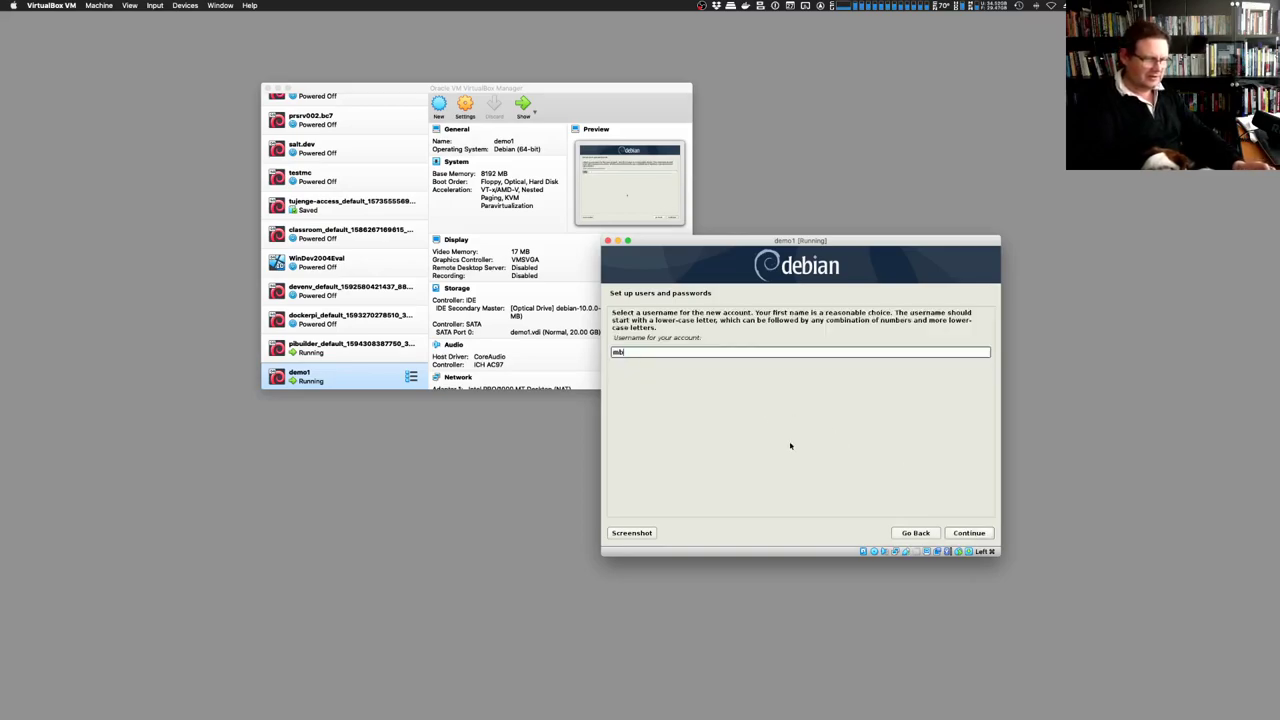
click(985, 534)
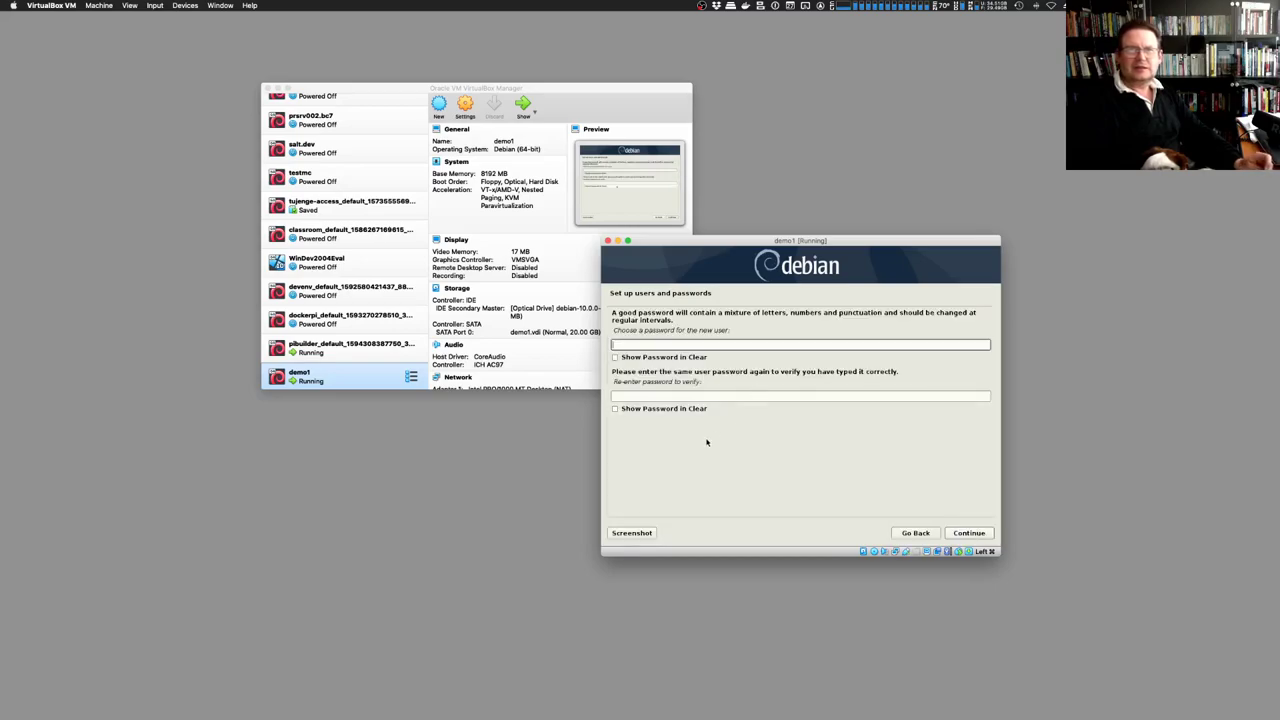
Set the new user's password, confirming it, and continue to partitioning
text(••••••)
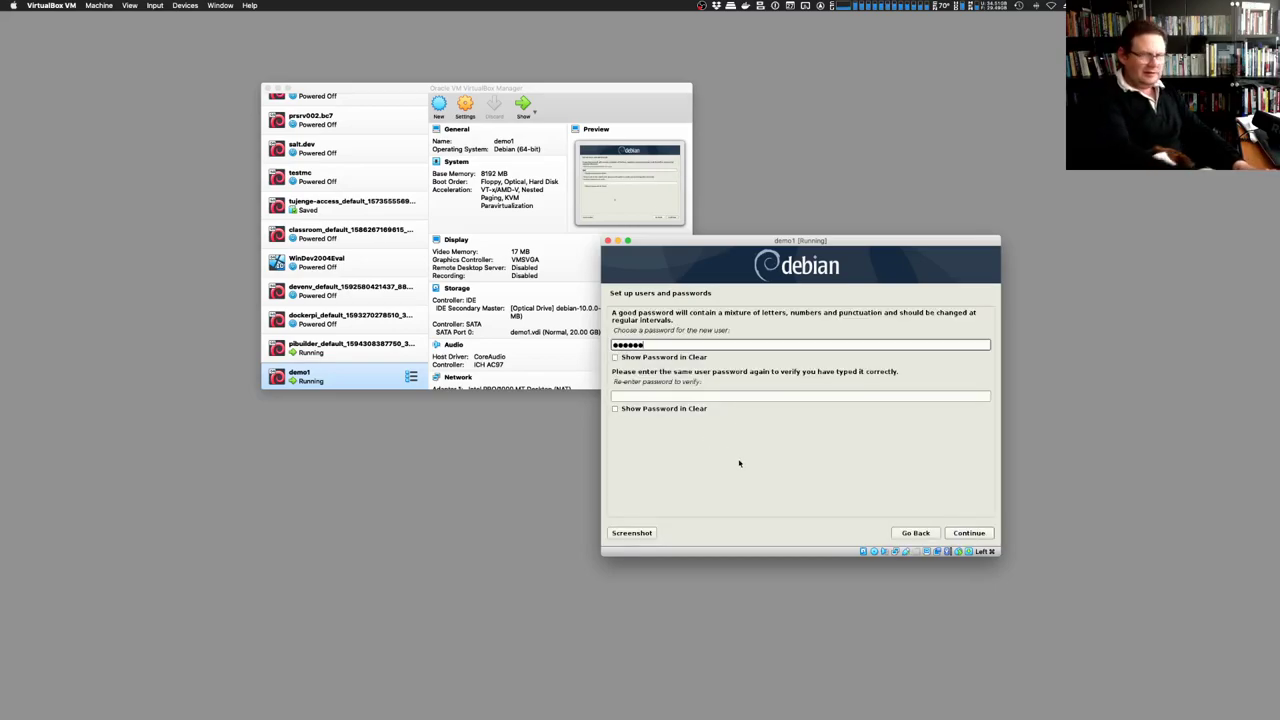
click(655, 396)
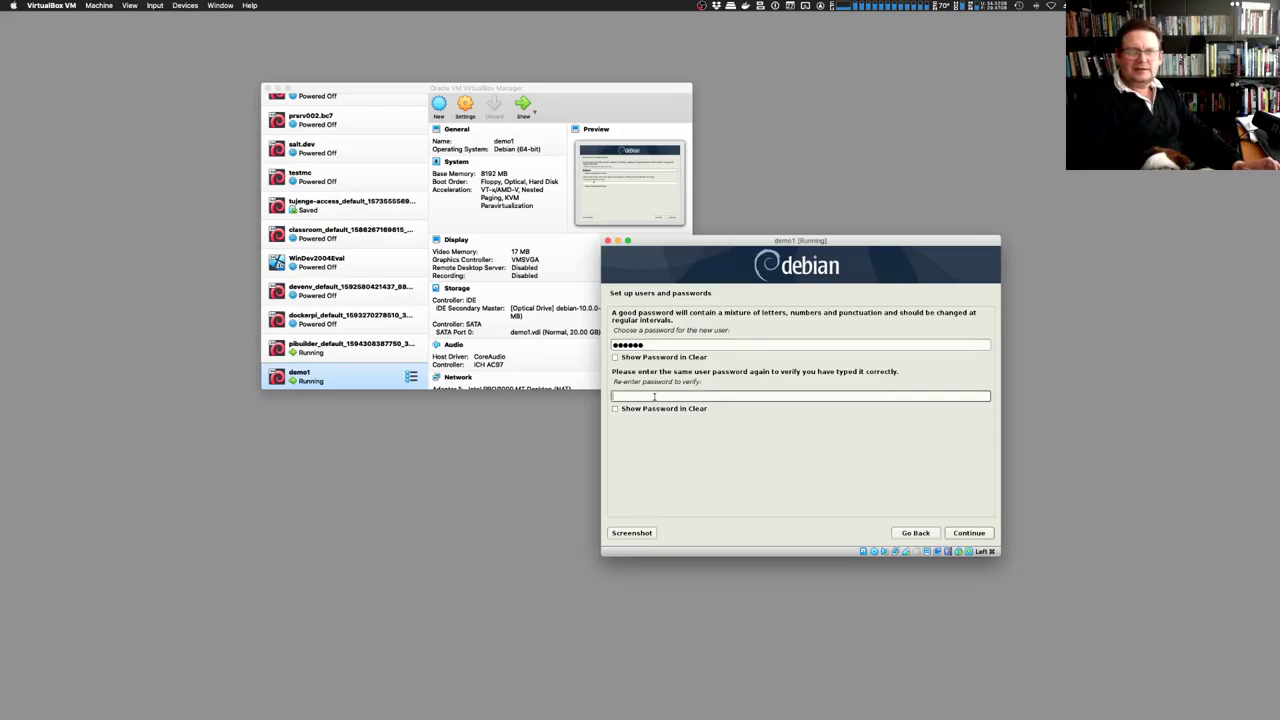
text(••••••)
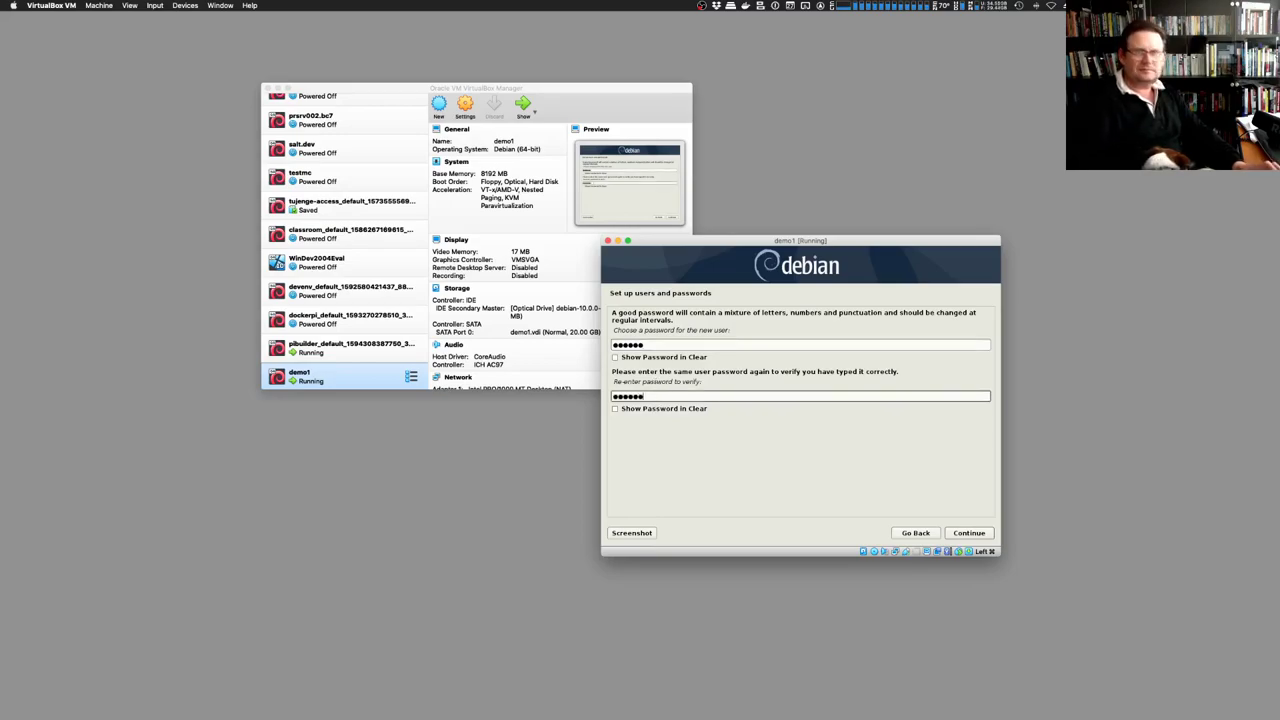
click(970, 533)
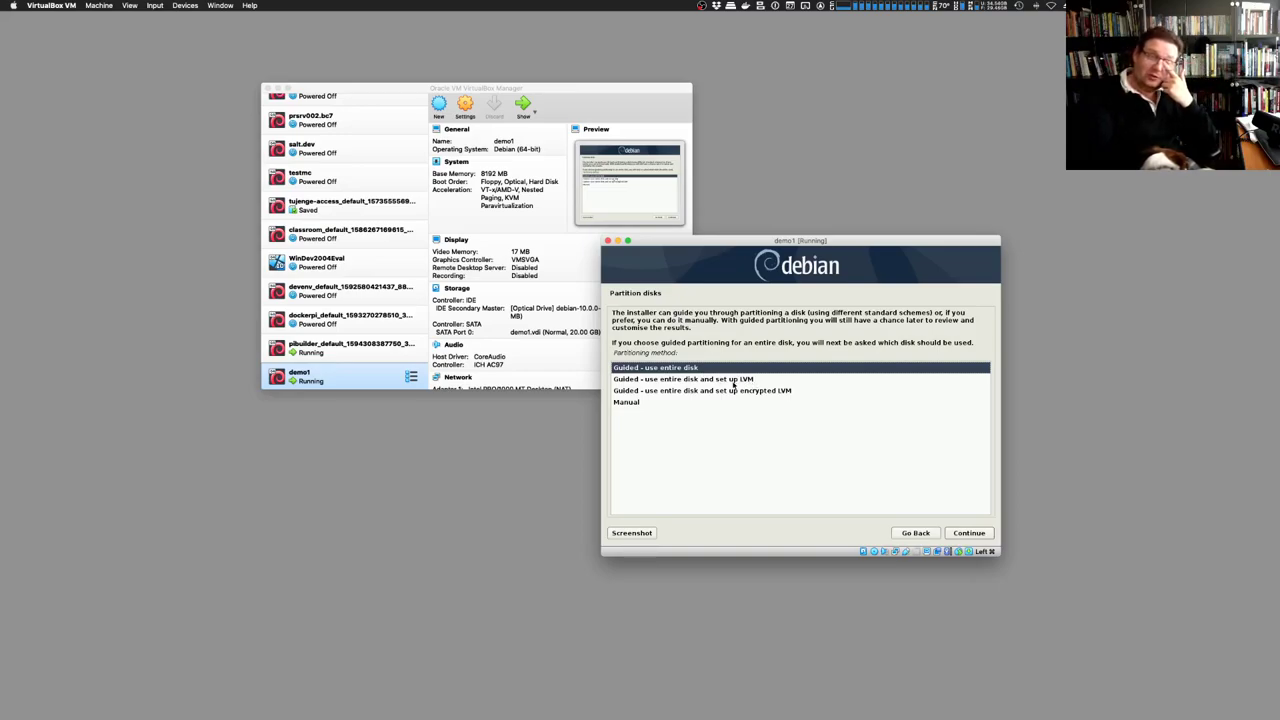
Toggle between guided LVM and guided encrypted LVM partitioning to compare the two methods
click(735, 381)
click(731, 392)
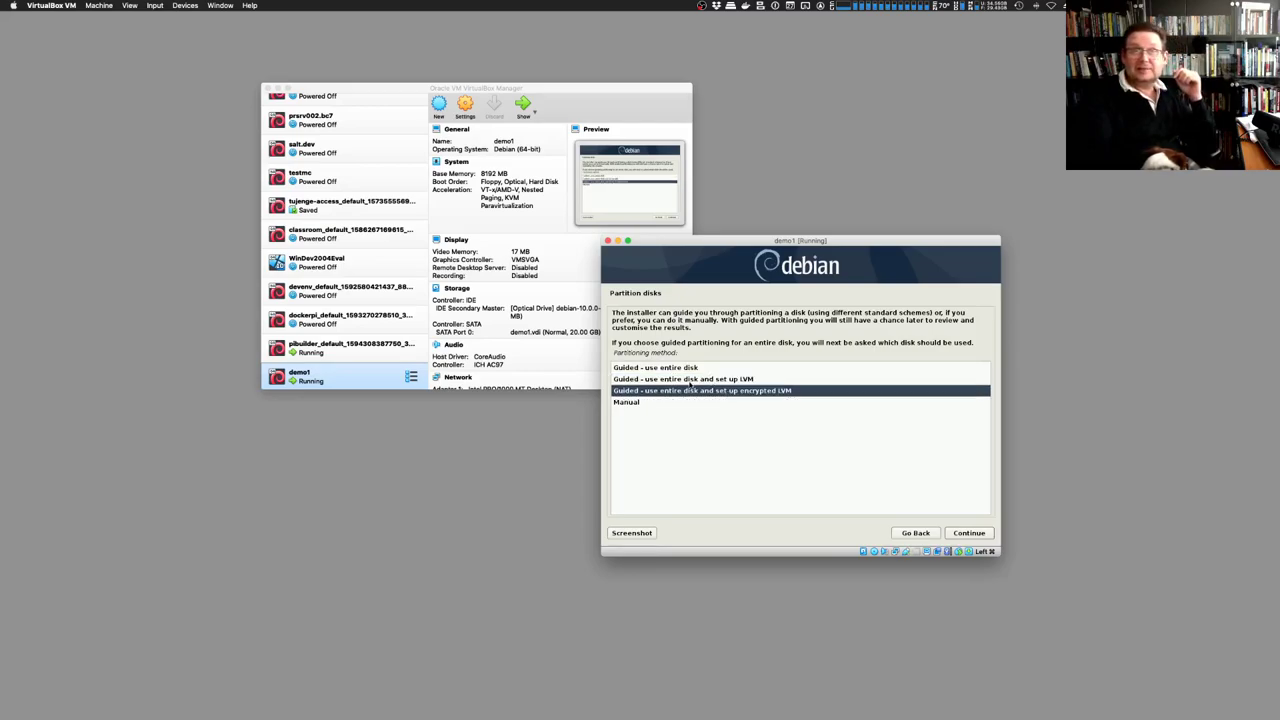
click(692, 380)
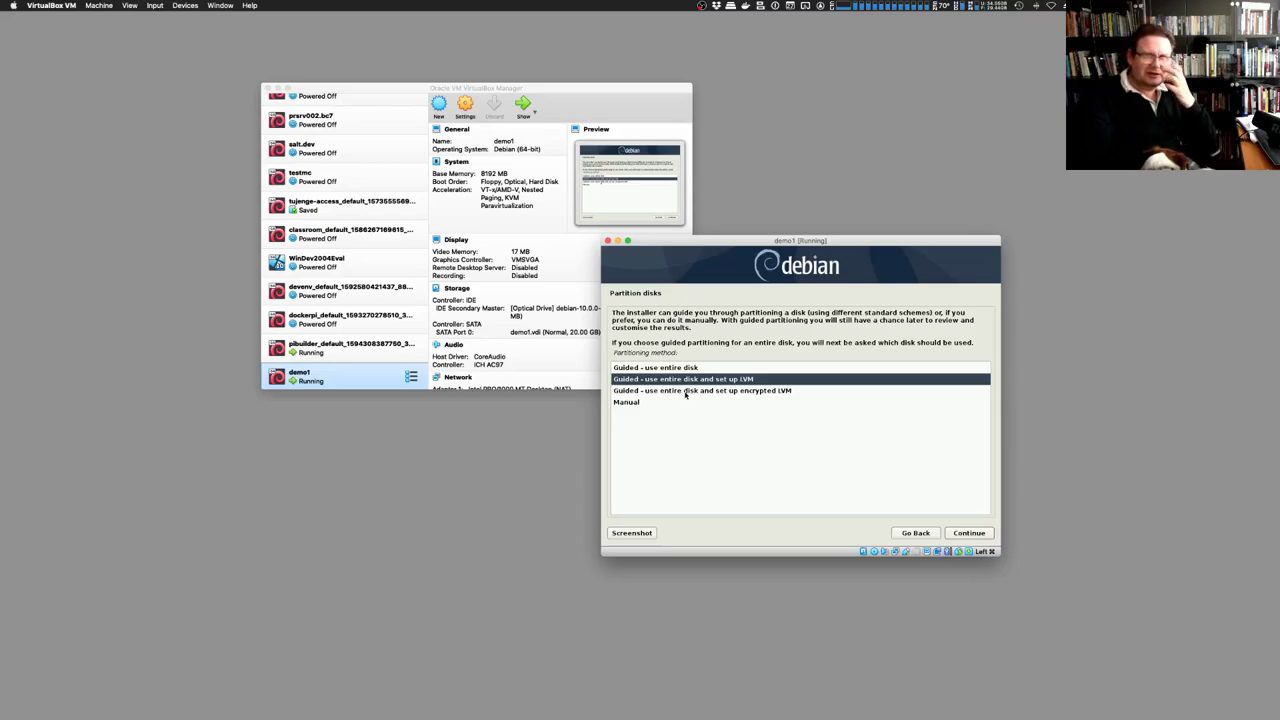
click(686, 392)
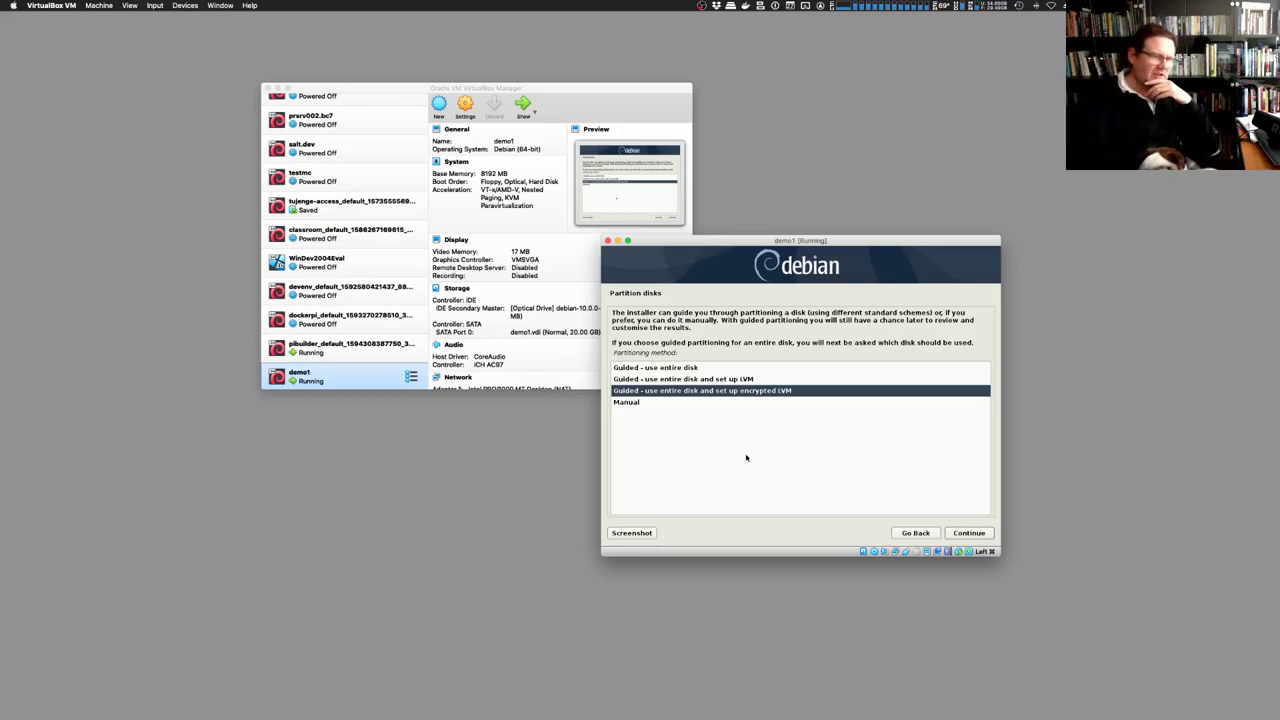
Choose 'Guided - use entire disk' instead of the LVM option and continue
click(716, 379)
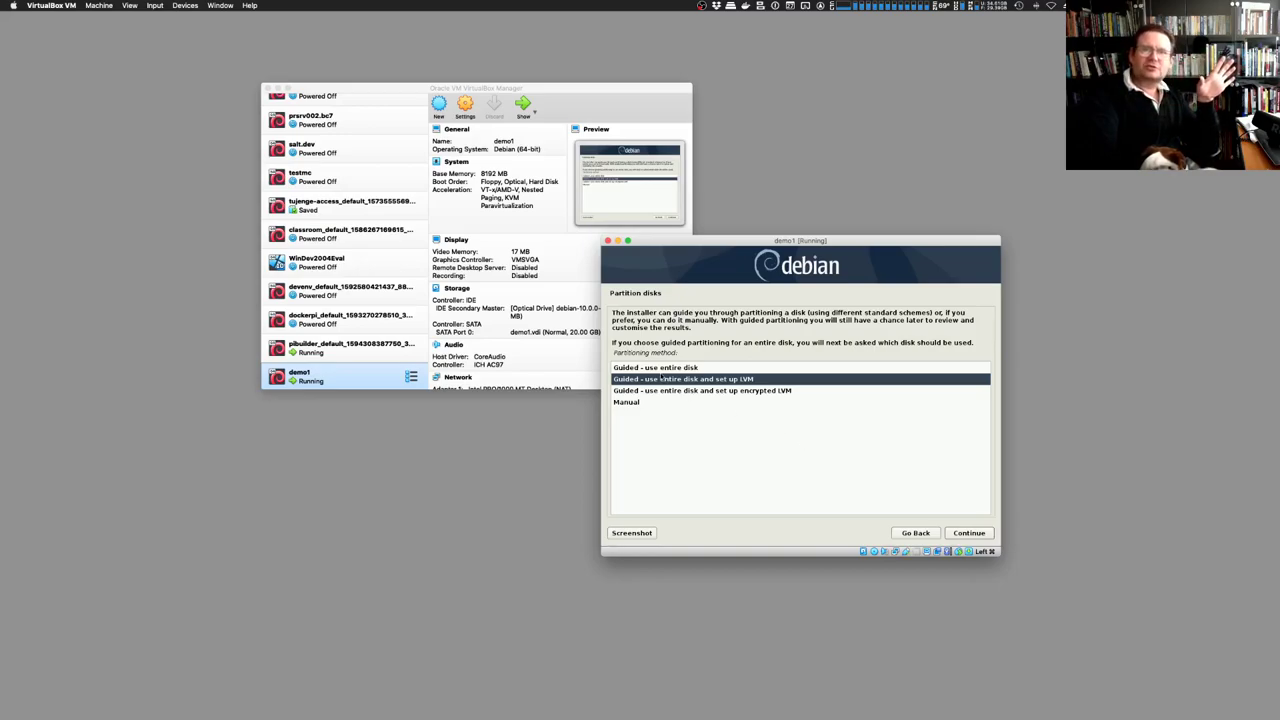
click(655, 368)
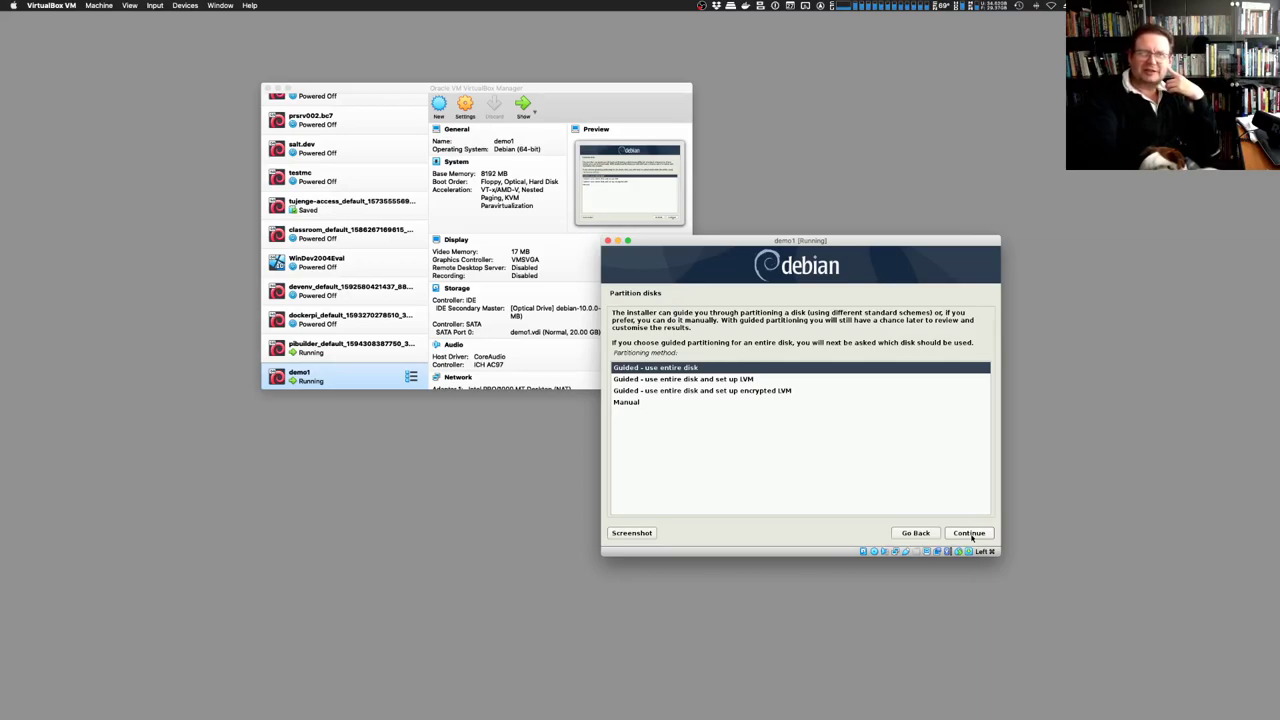
click(969, 534)
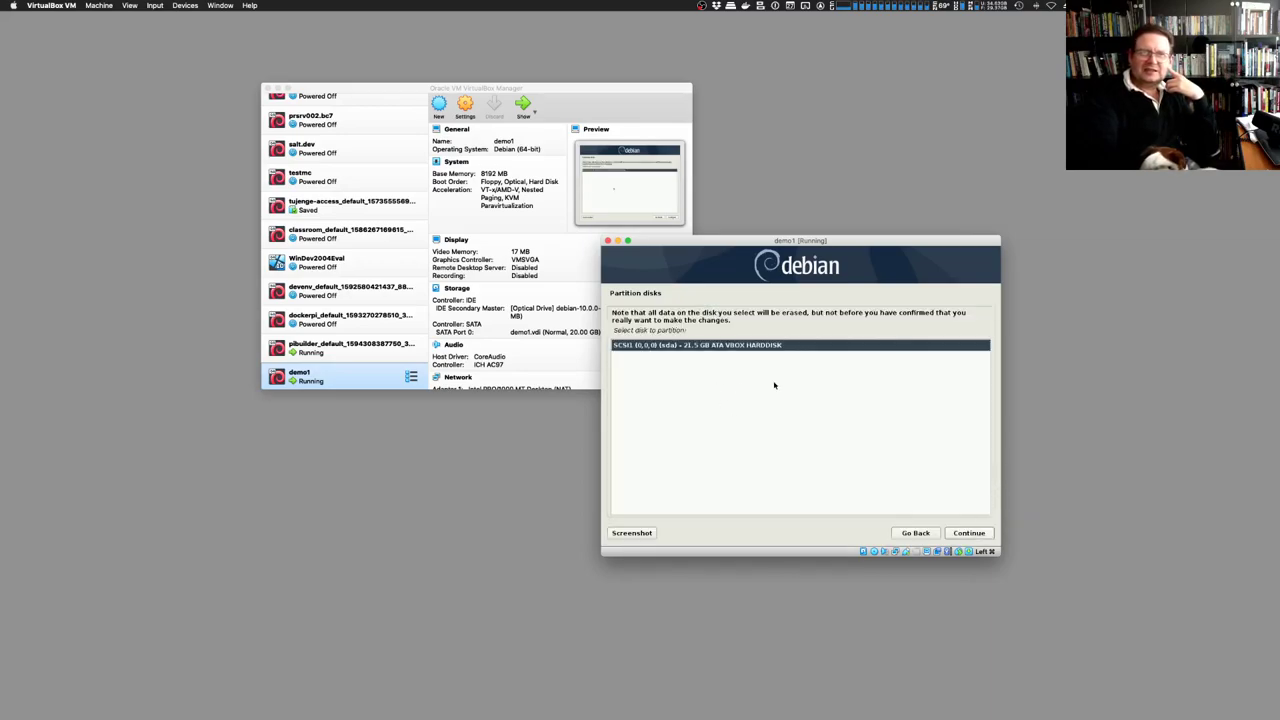
Confirm SCSI1 (0,0,0) (sda), the 21.5 GB VBOX hard disk, as the partitioning target
click(976, 540)
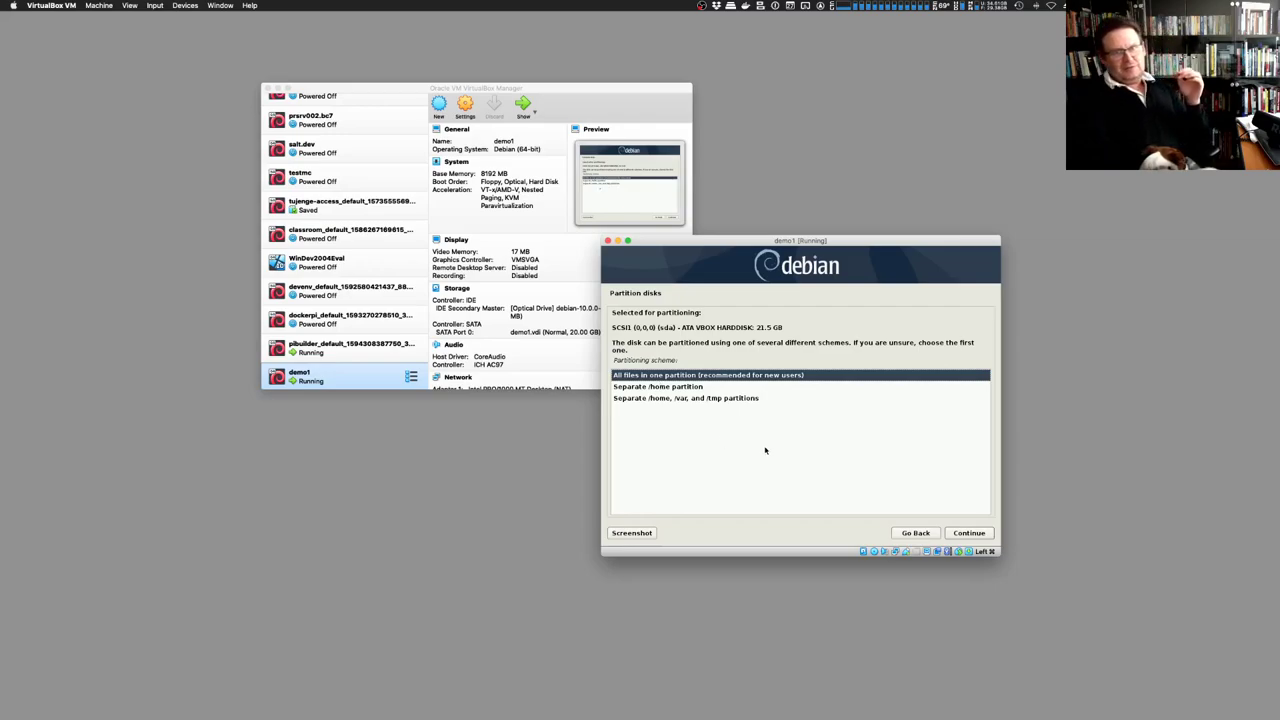
Compare separate /home against separate /home, /var and /tmp, settling on separate /home
click(642, 387)
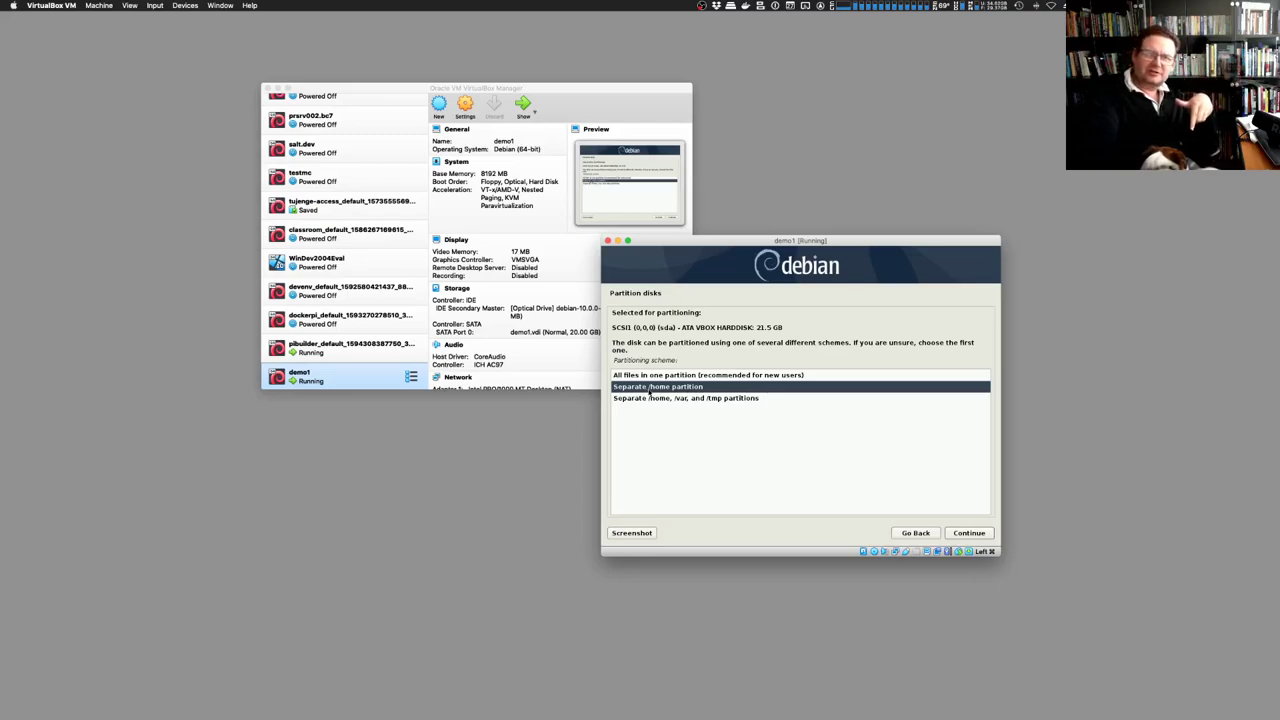
click(640, 399)
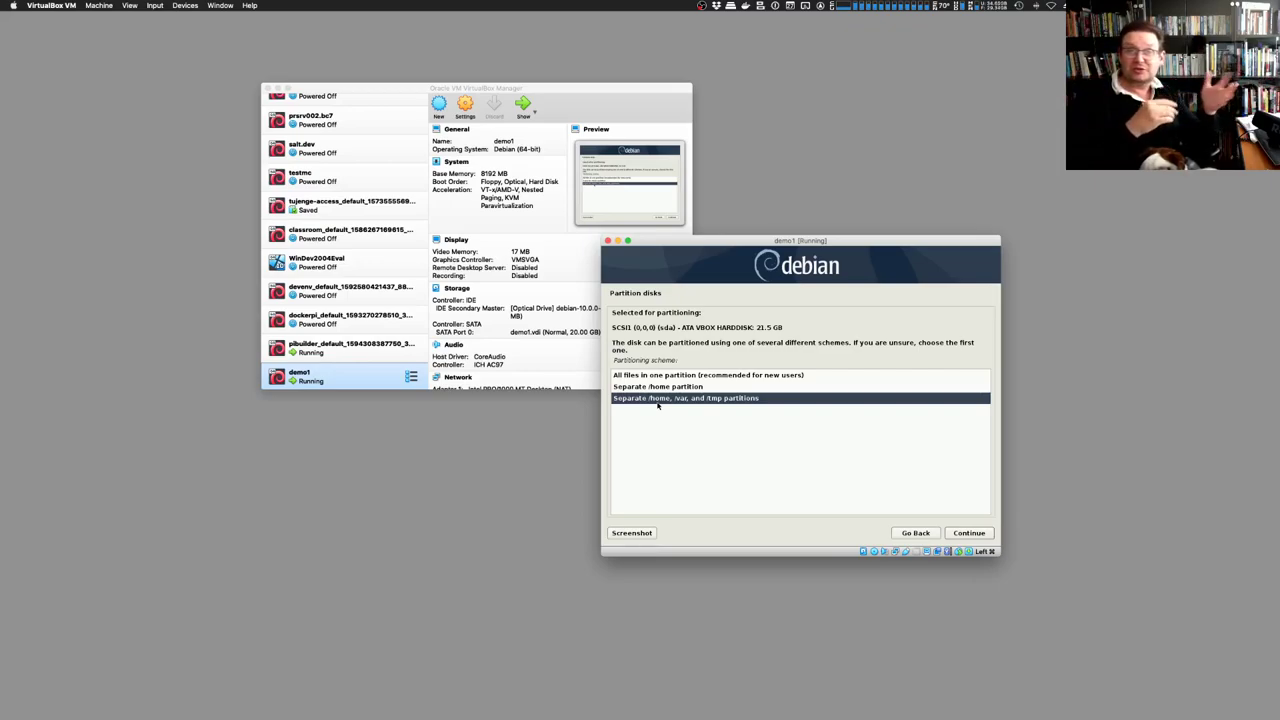
click(660, 387)
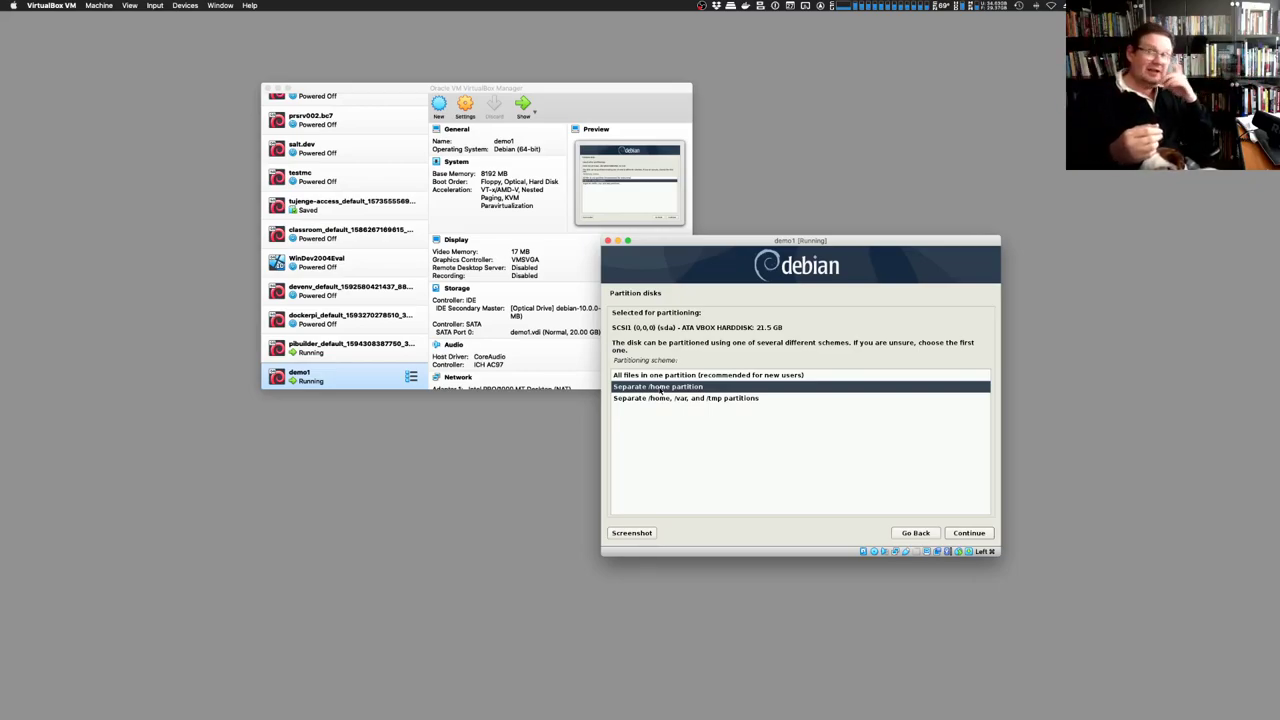
Weigh separate /home, /var, /tmp, then select 'All files in one partition (recommended for new users)'
click(668, 375)
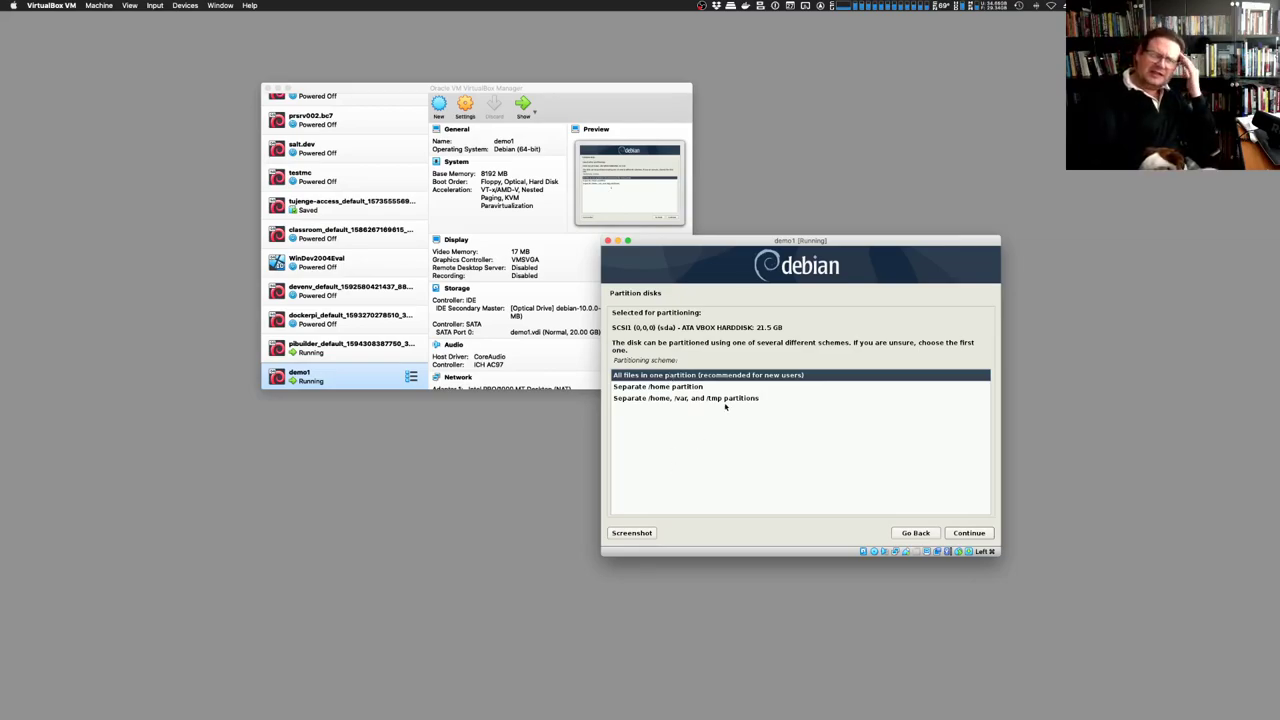
click(724, 400)
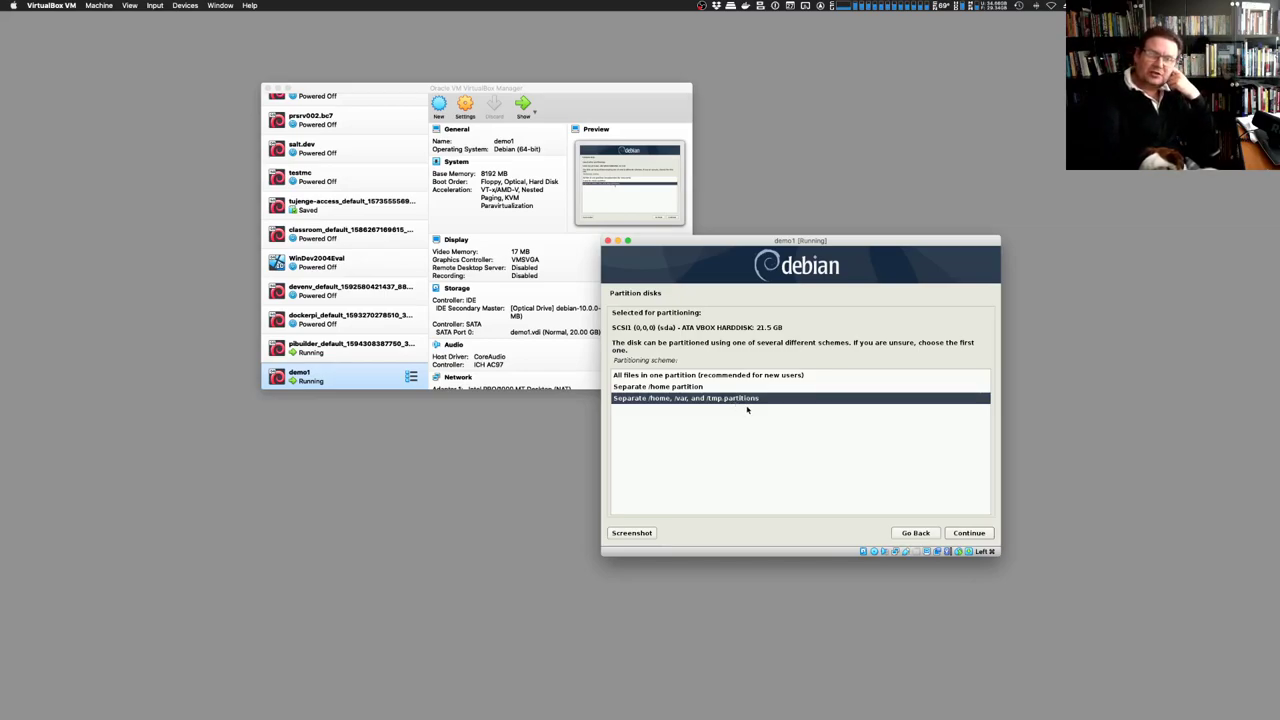
click(698, 375)
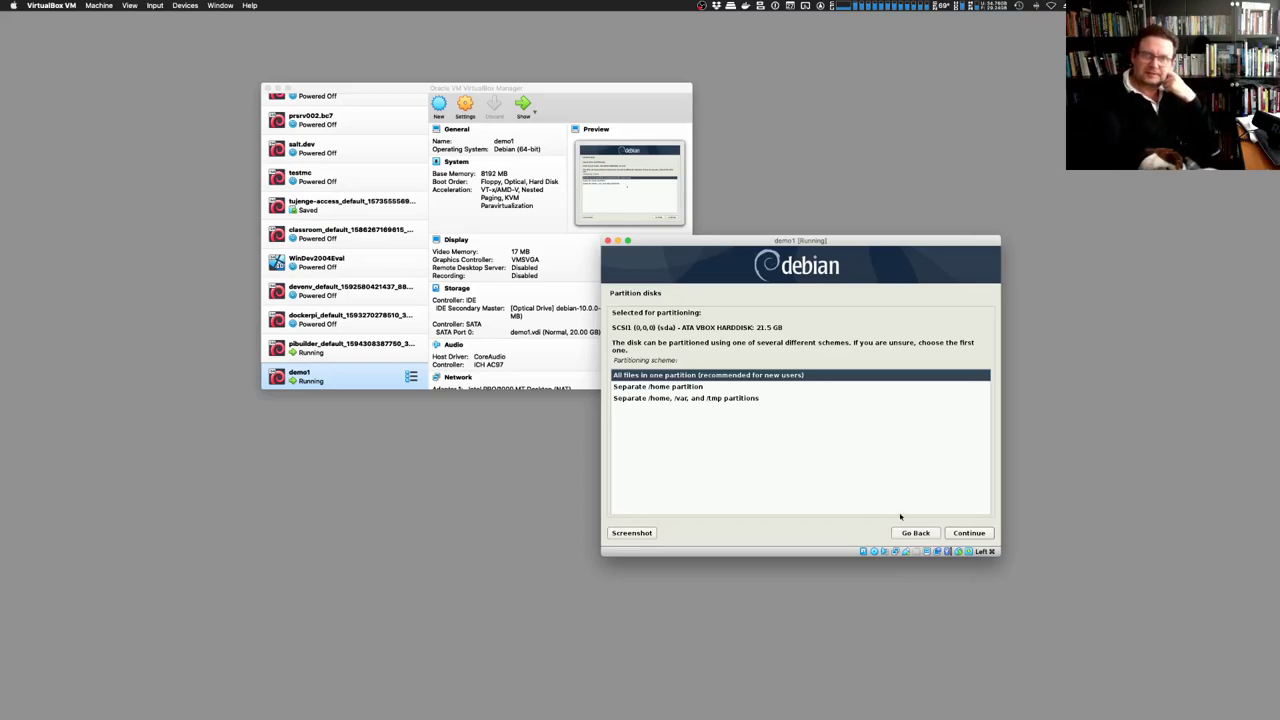
Continue with the all-in-one scheme to get the 12.9 GB ext4 root and 8.6 GB swap layout
click(969, 533)
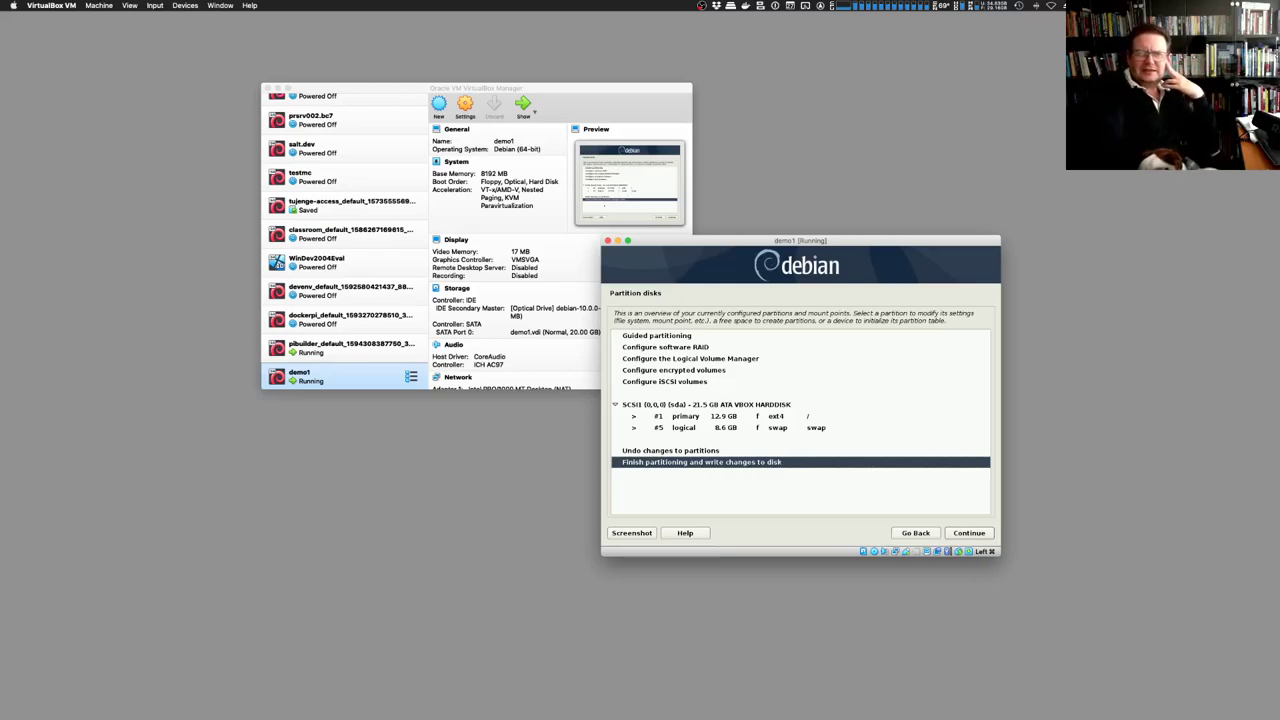
Finish partitioning and answer Yes to write the root and swap partitions to disk
click(982, 534)
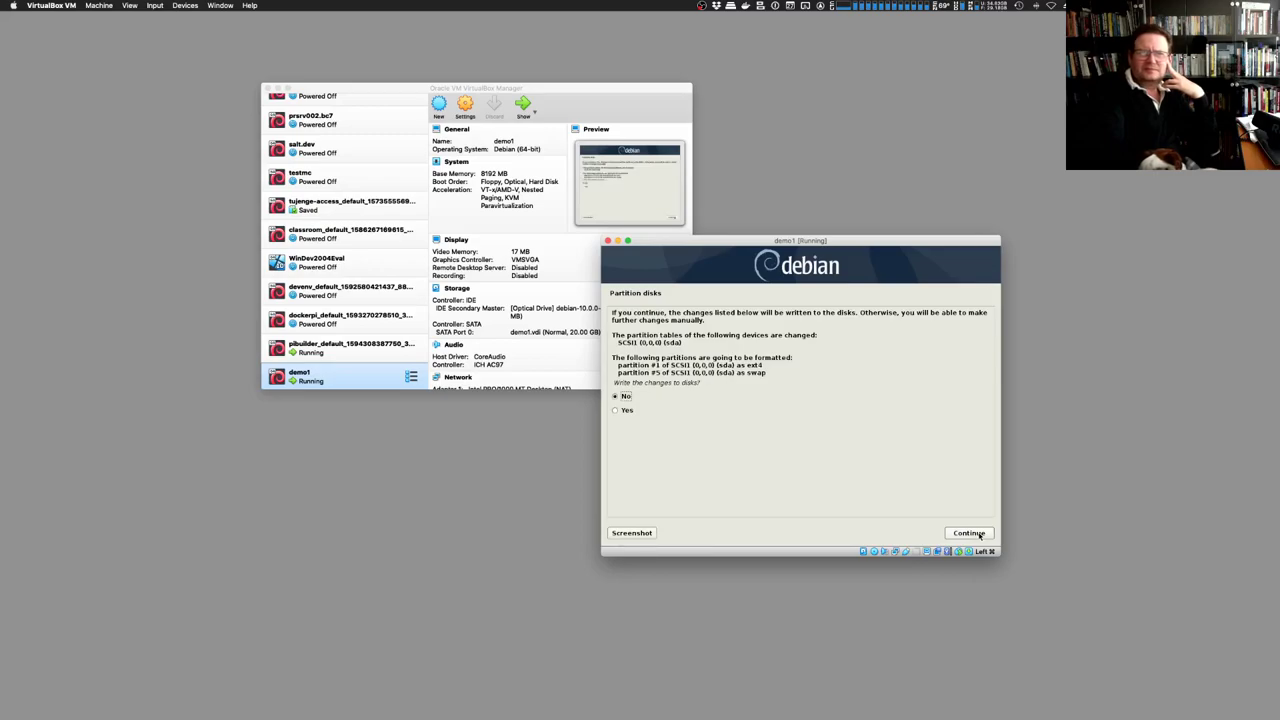
click(980, 534)
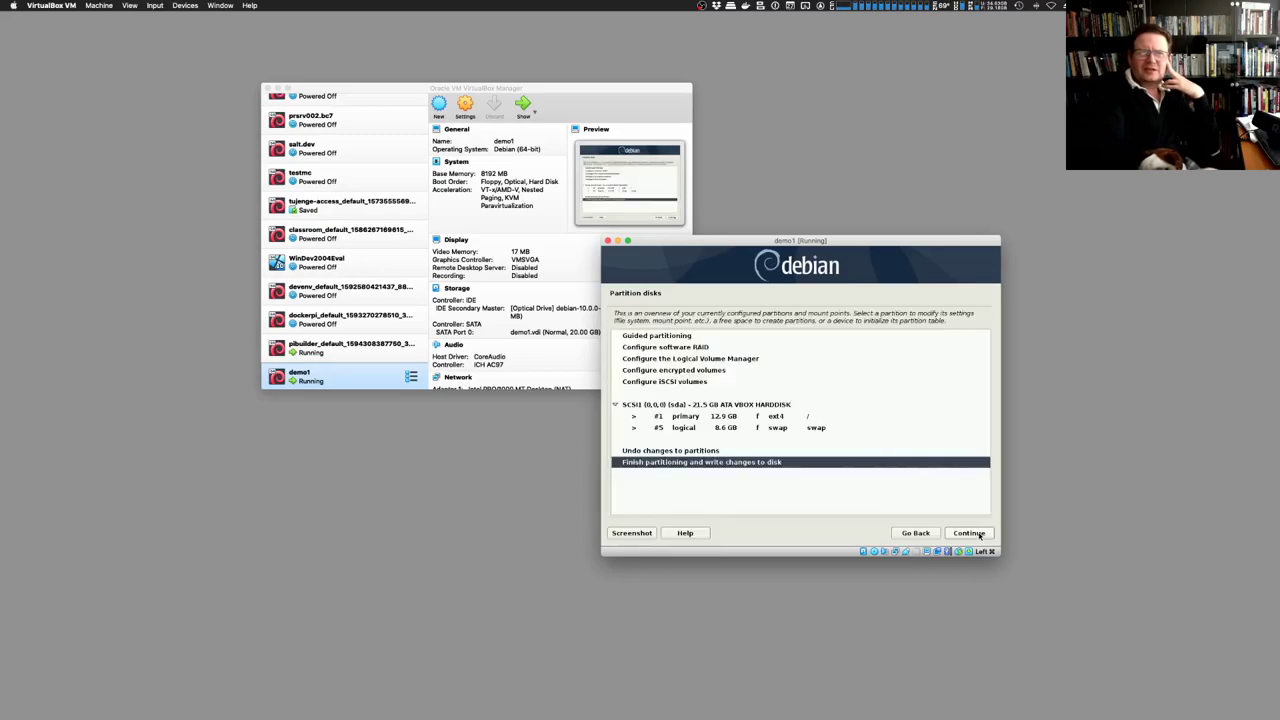
click(972, 535)
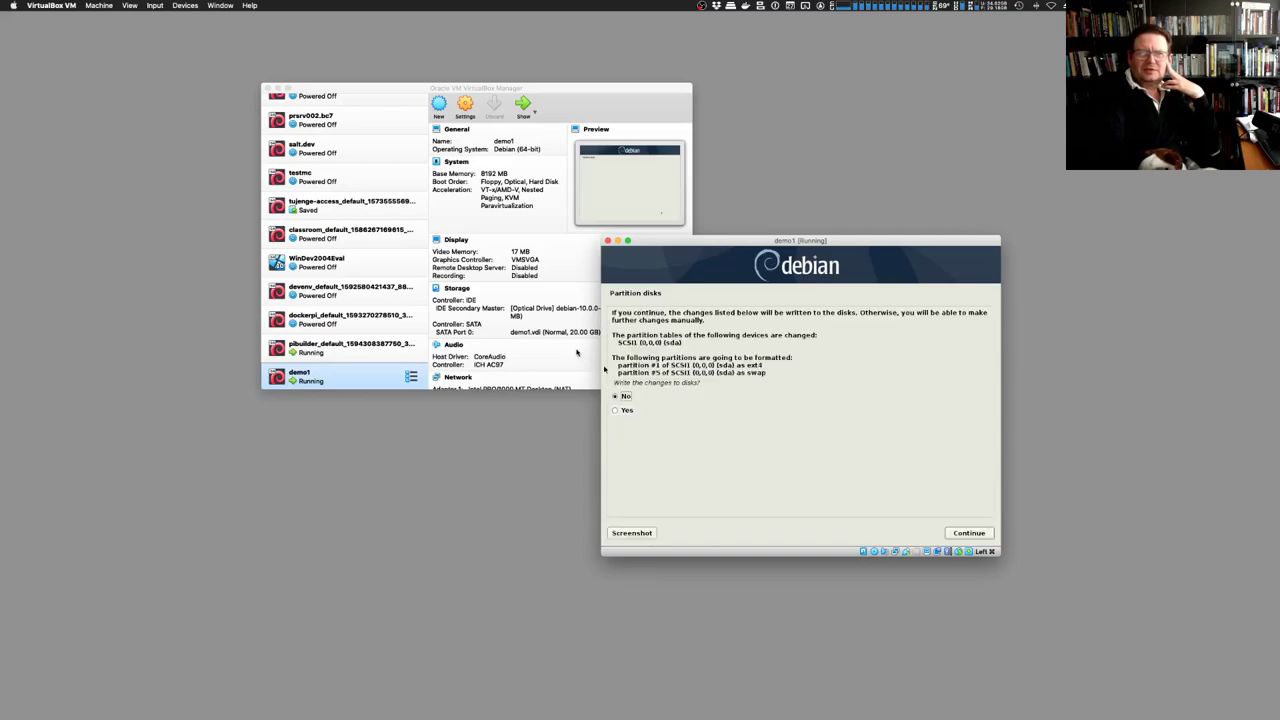
click(690, 411)
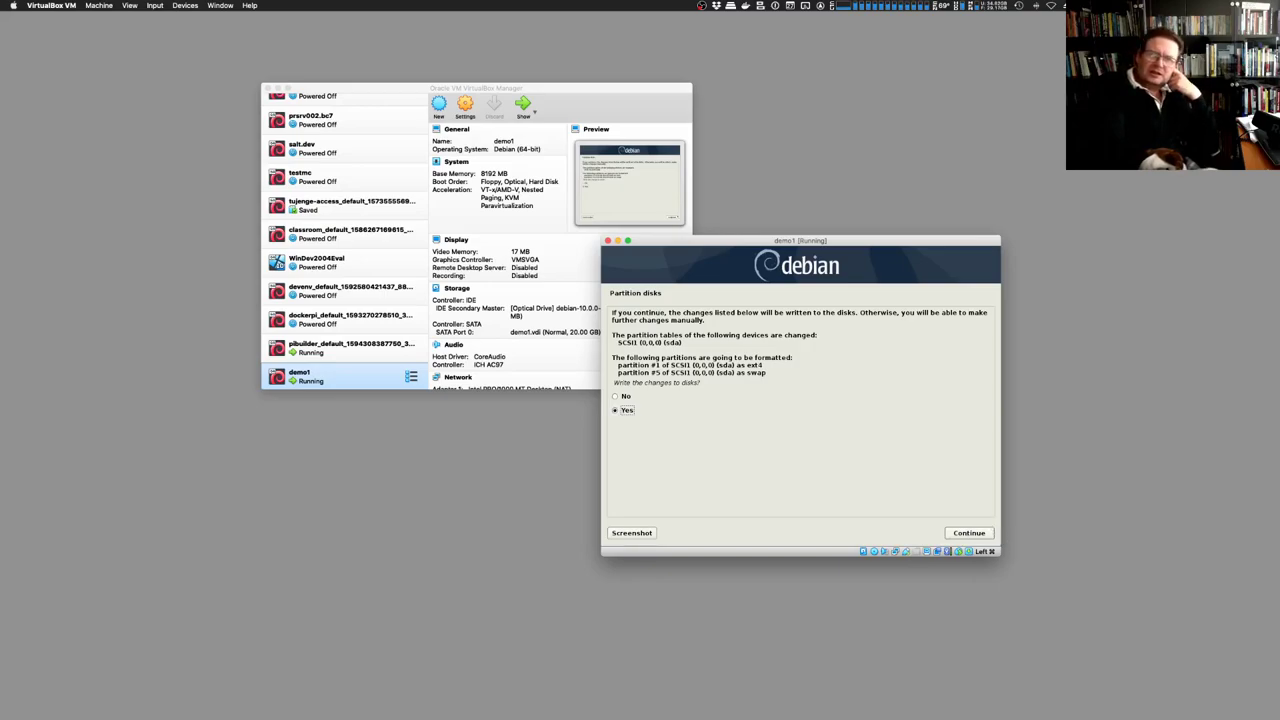
click(988, 532)
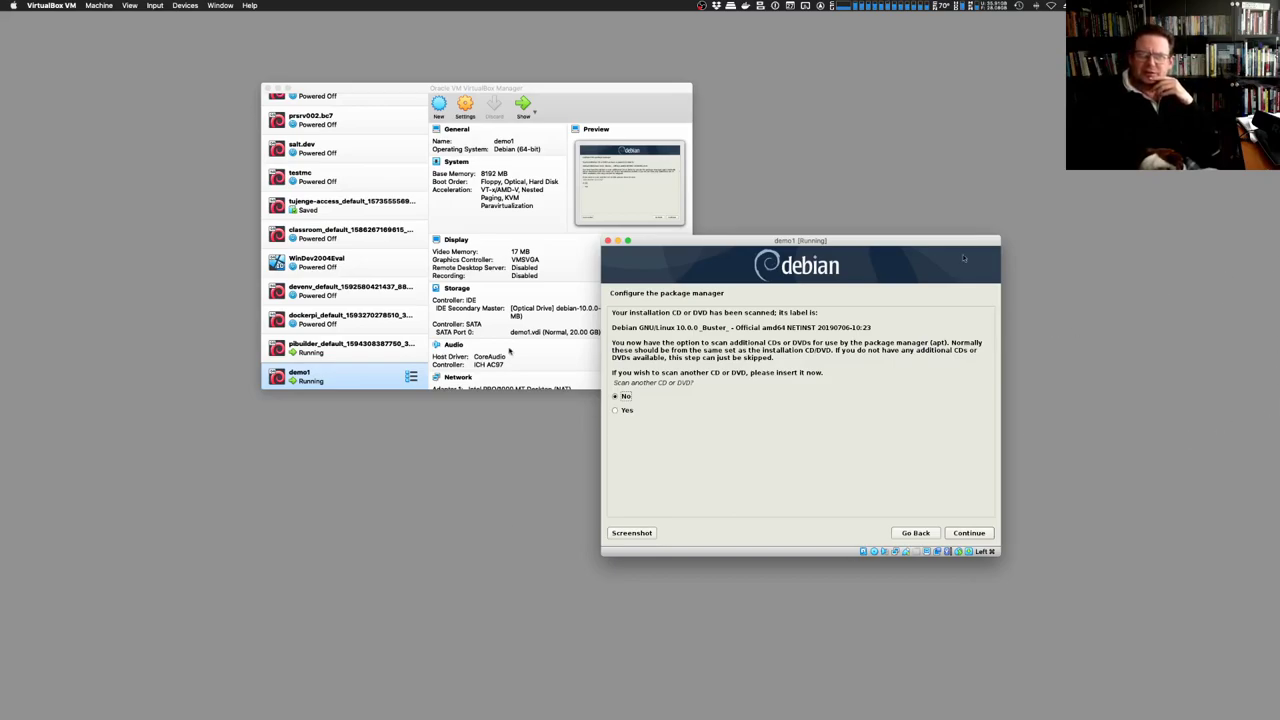
Skip extra discs, use the United Kingdom mirror deb.debian.org, and leave the HTTP proxy blank
click(983, 530)
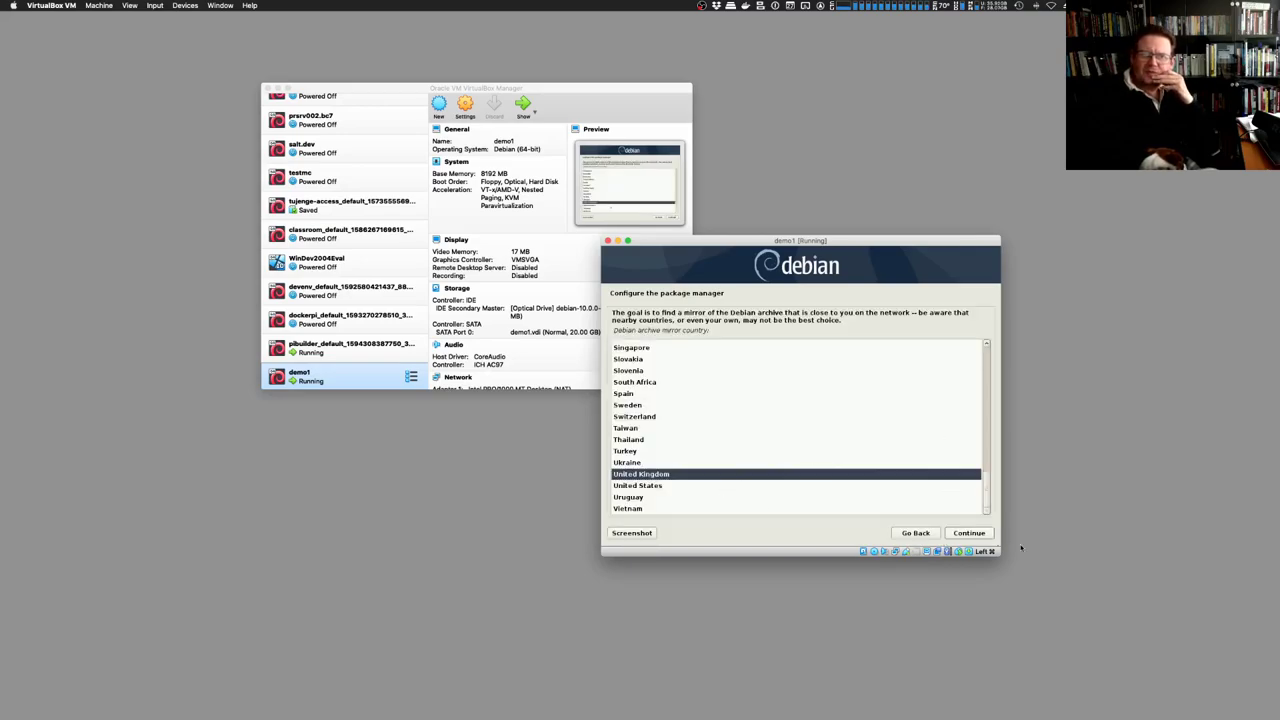
click(973, 534)
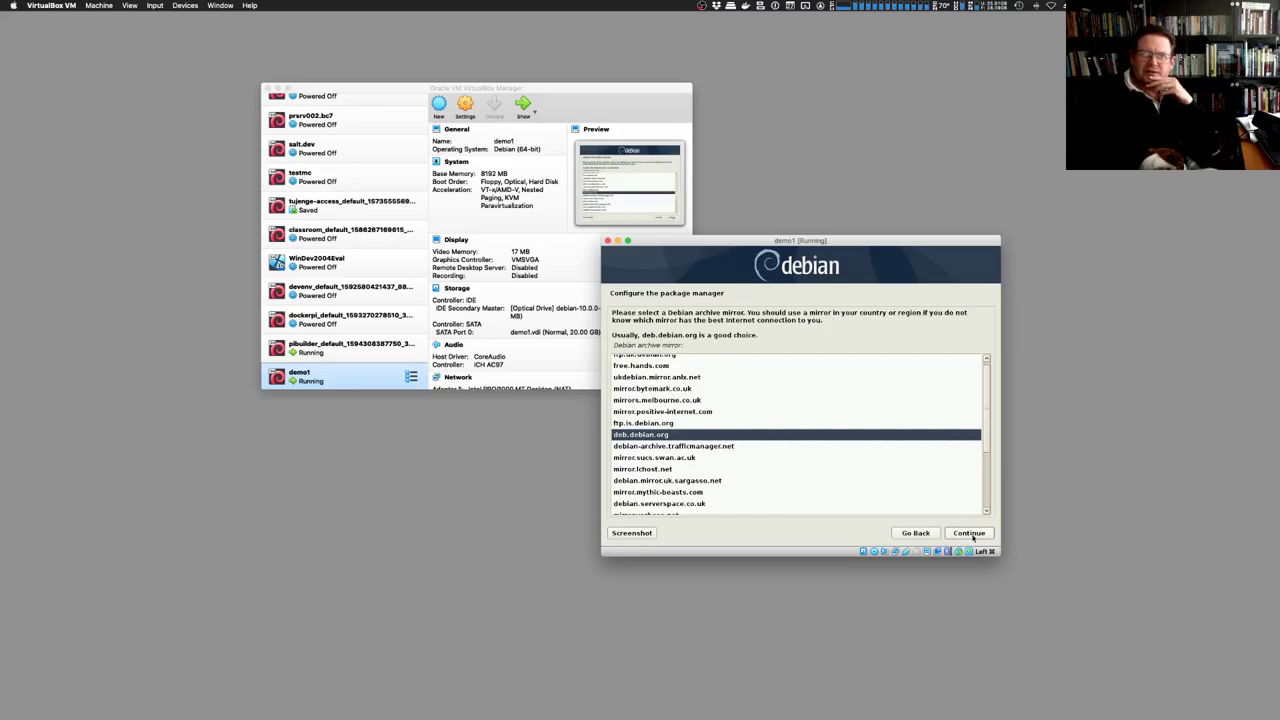
click(972, 535)
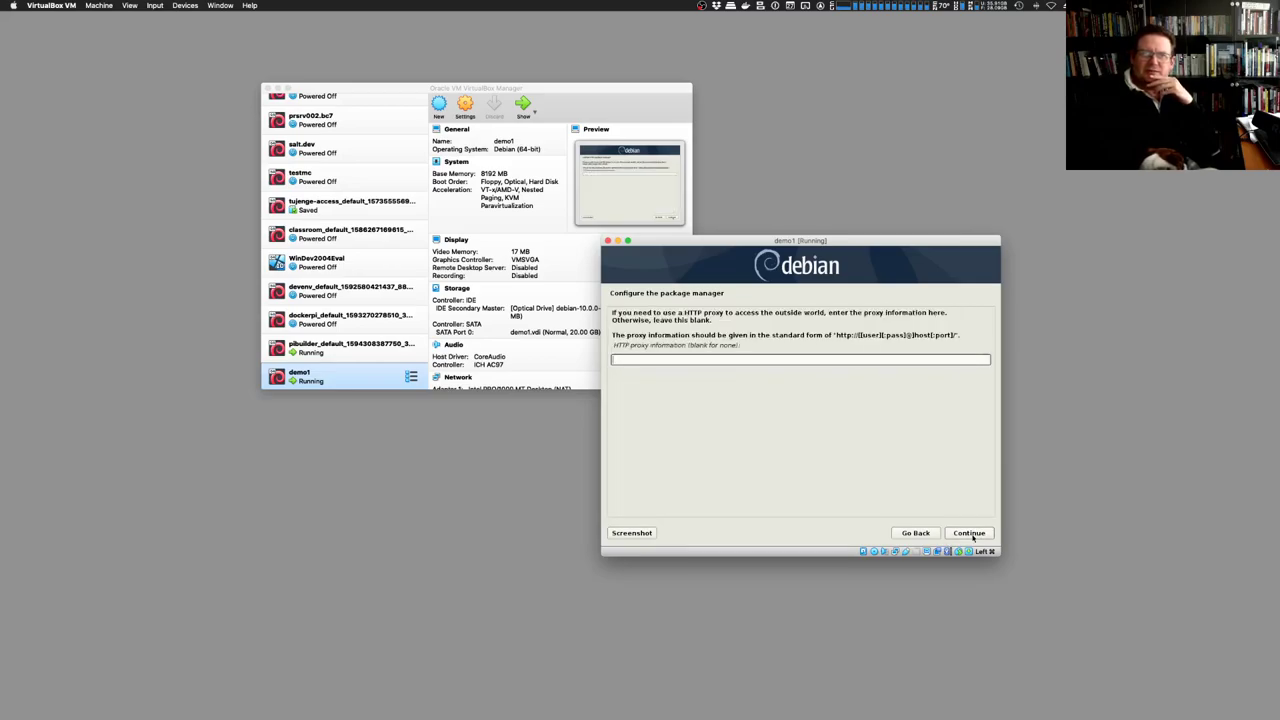
click(969, 533)
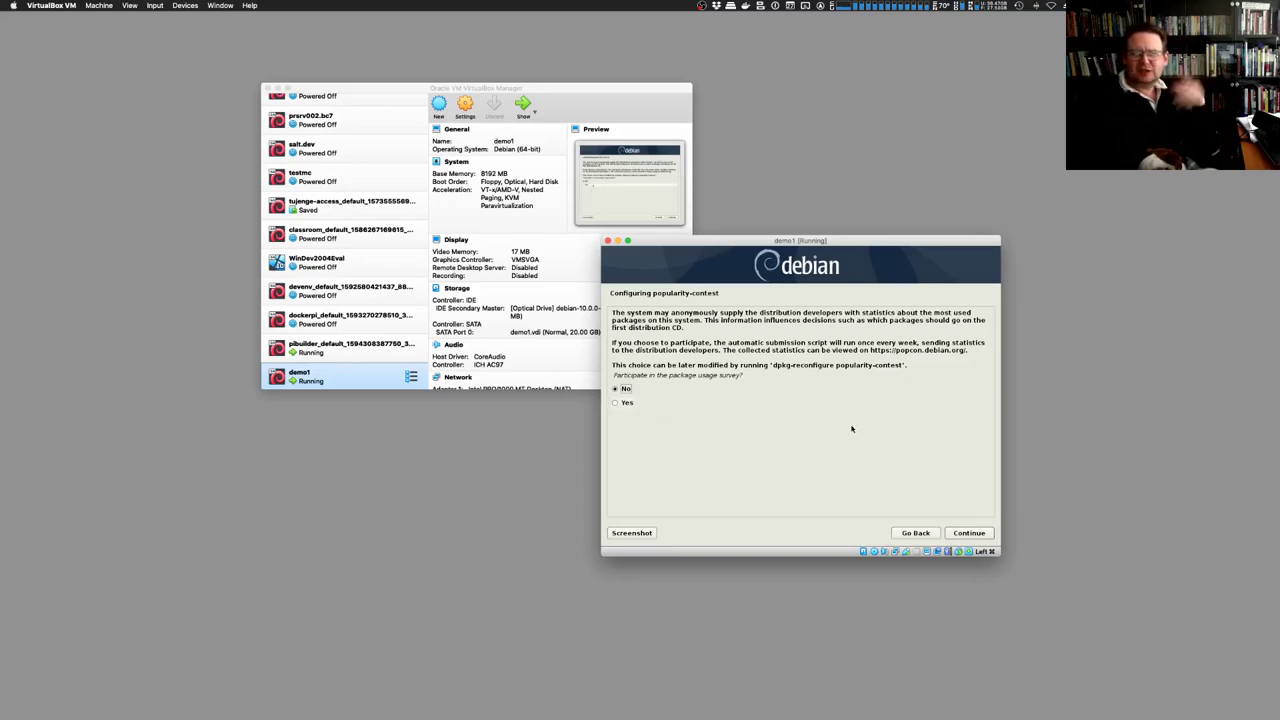
Decline popularity-contest, untick Debian desktop environment, and move the VM window higher
click(978, 534)
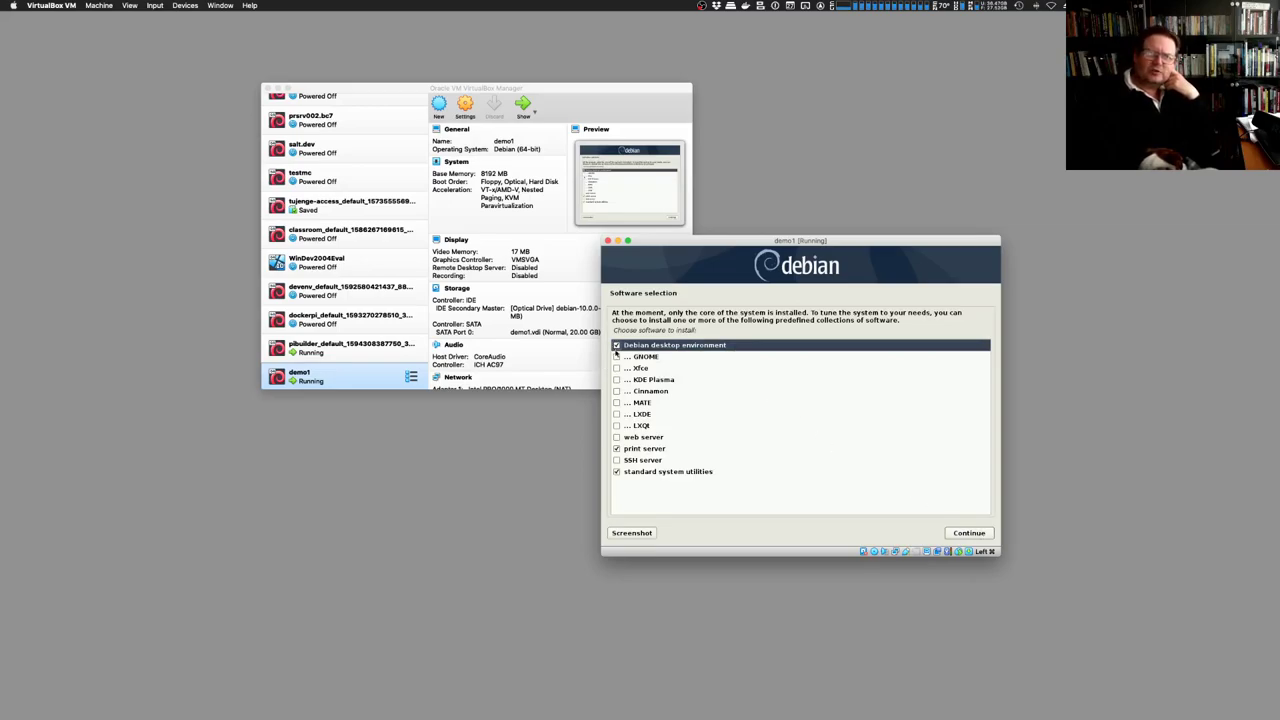
click(617, 345)
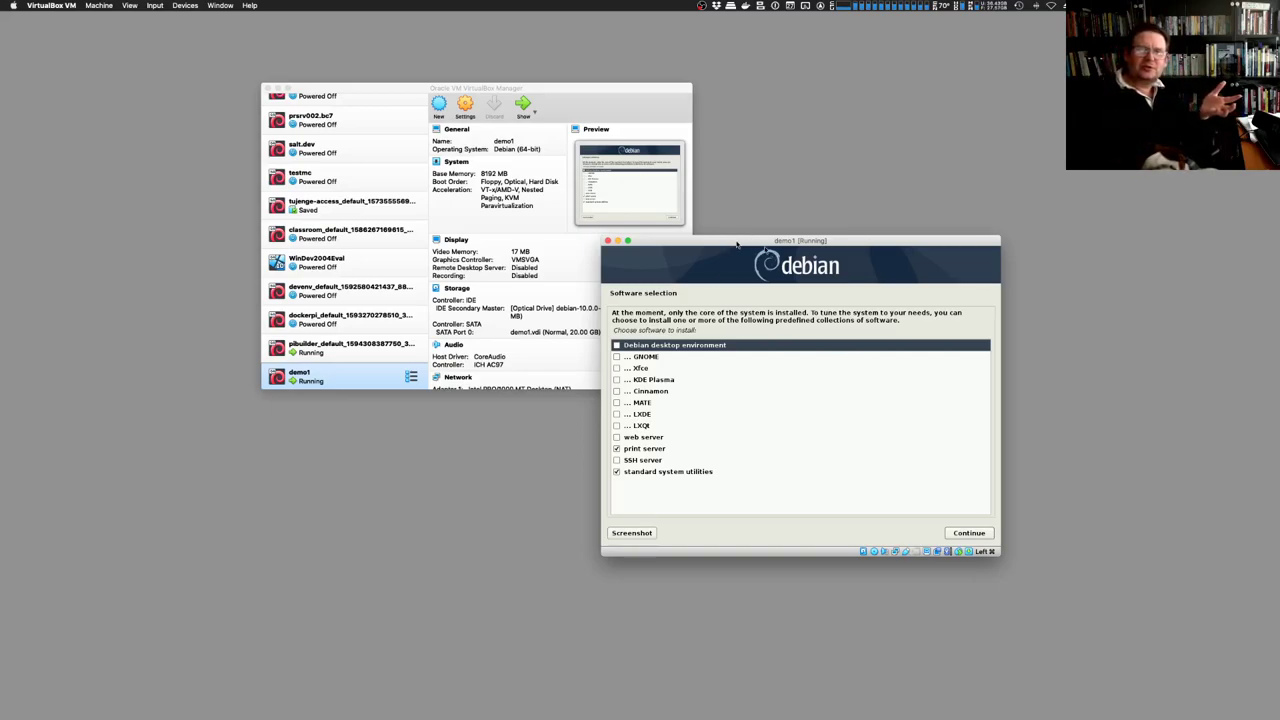
drag(737, 244, 750, 161)
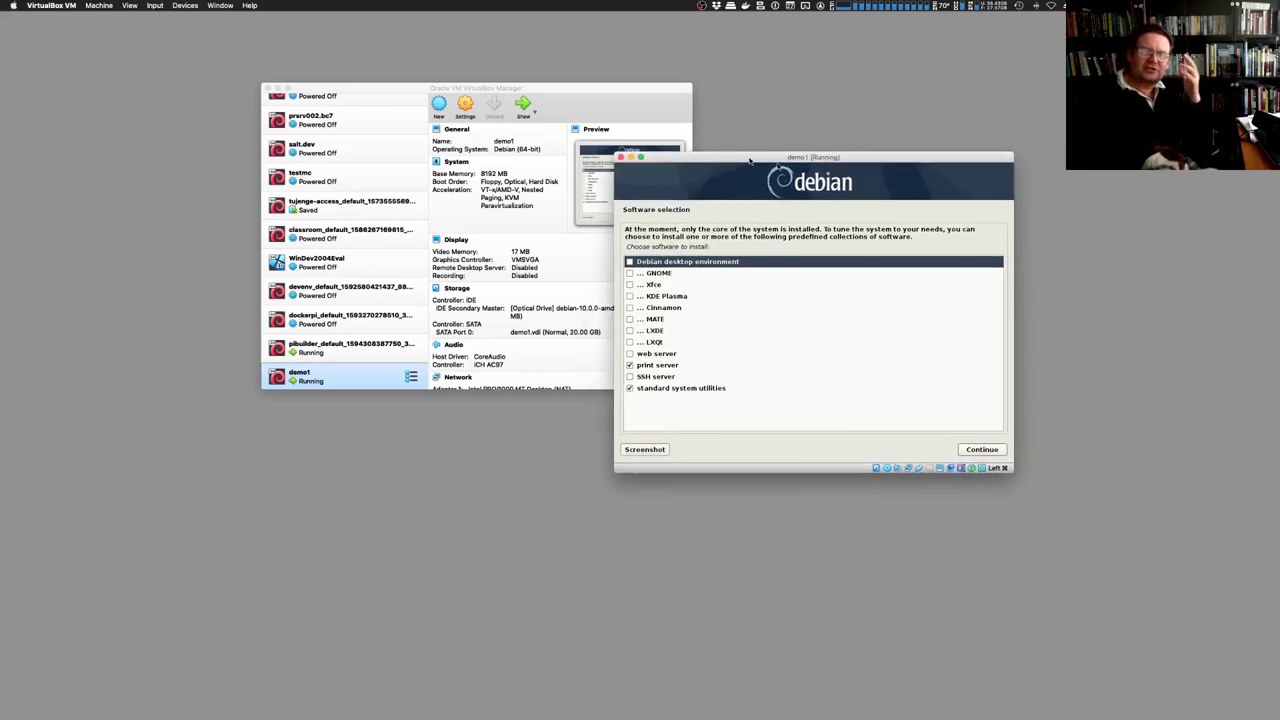
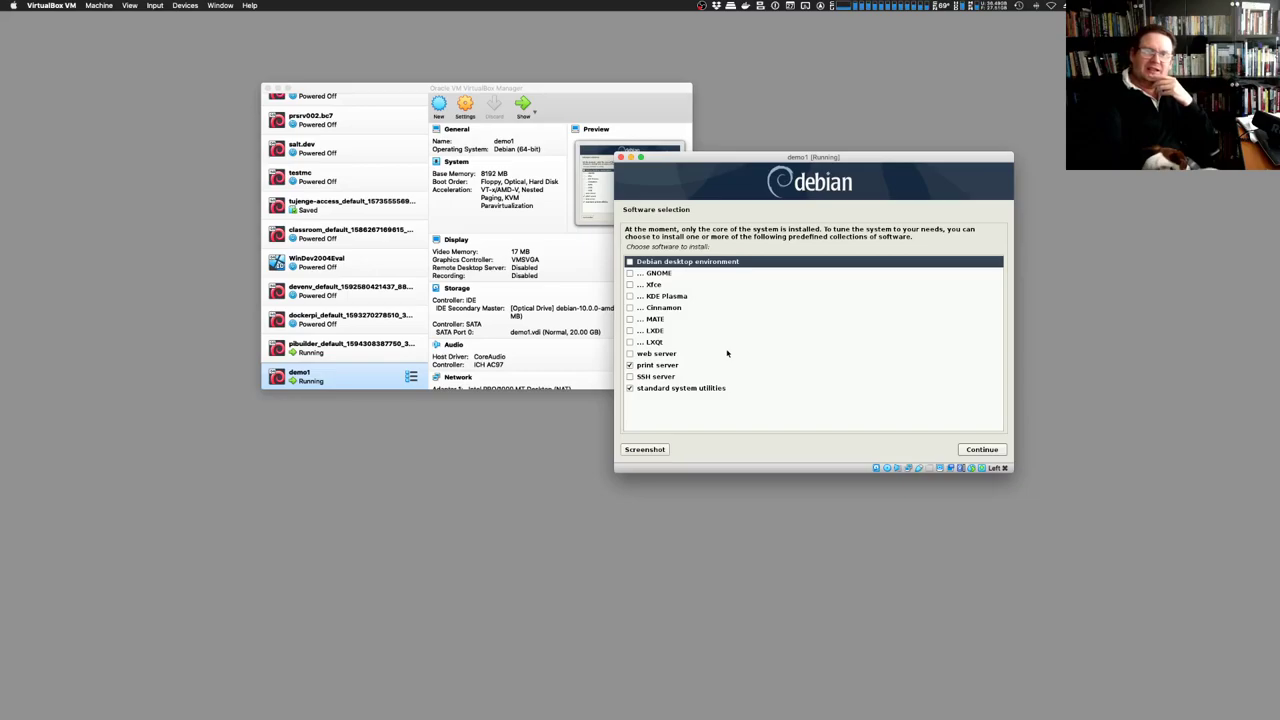
Untick print server, tick SSH server in Software selection, and continue the install
click(630, 366)
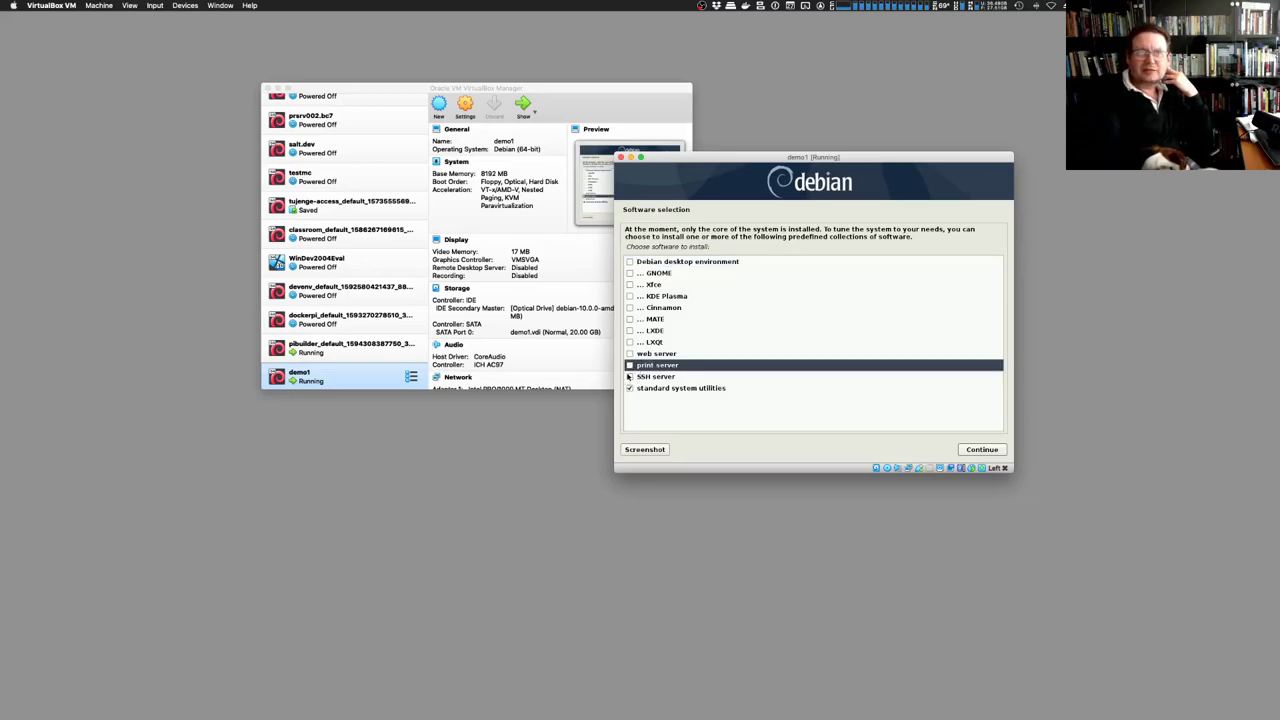
click(630, 377)
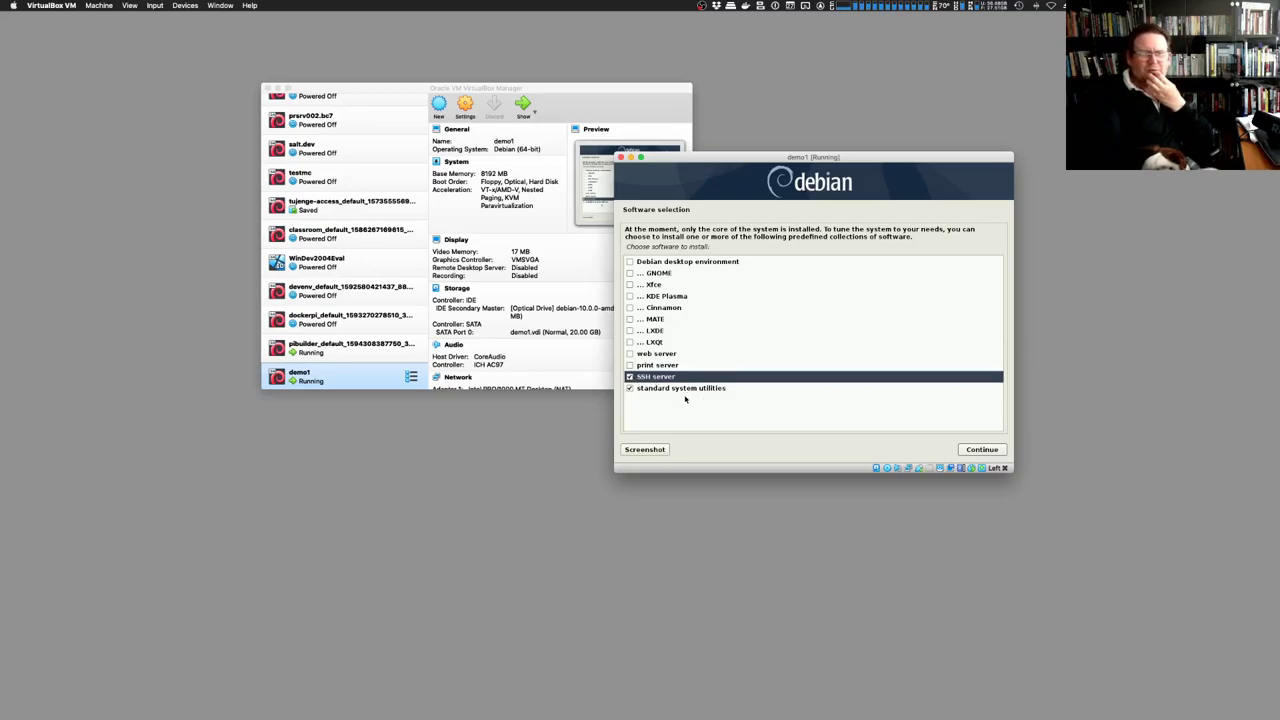
click(984, 449)
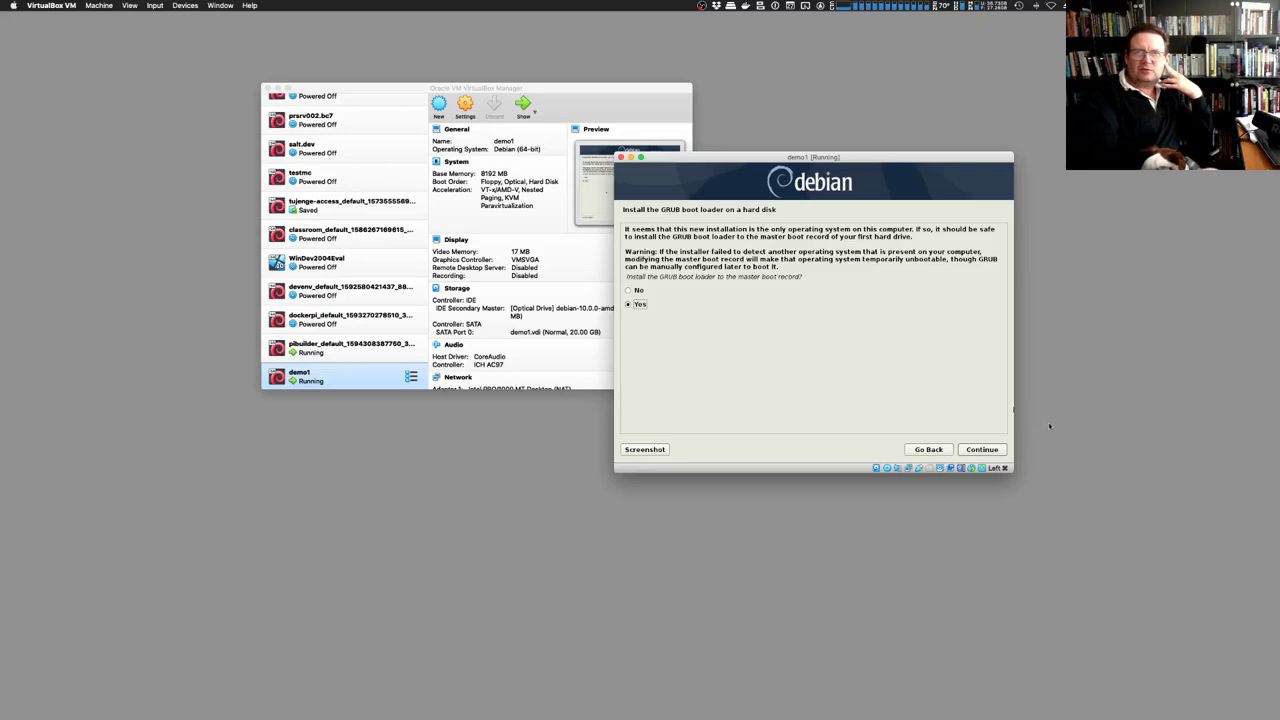
Install GRUB to the master boot record on /dev/sda and finish the Debian installation
click(980, 452)
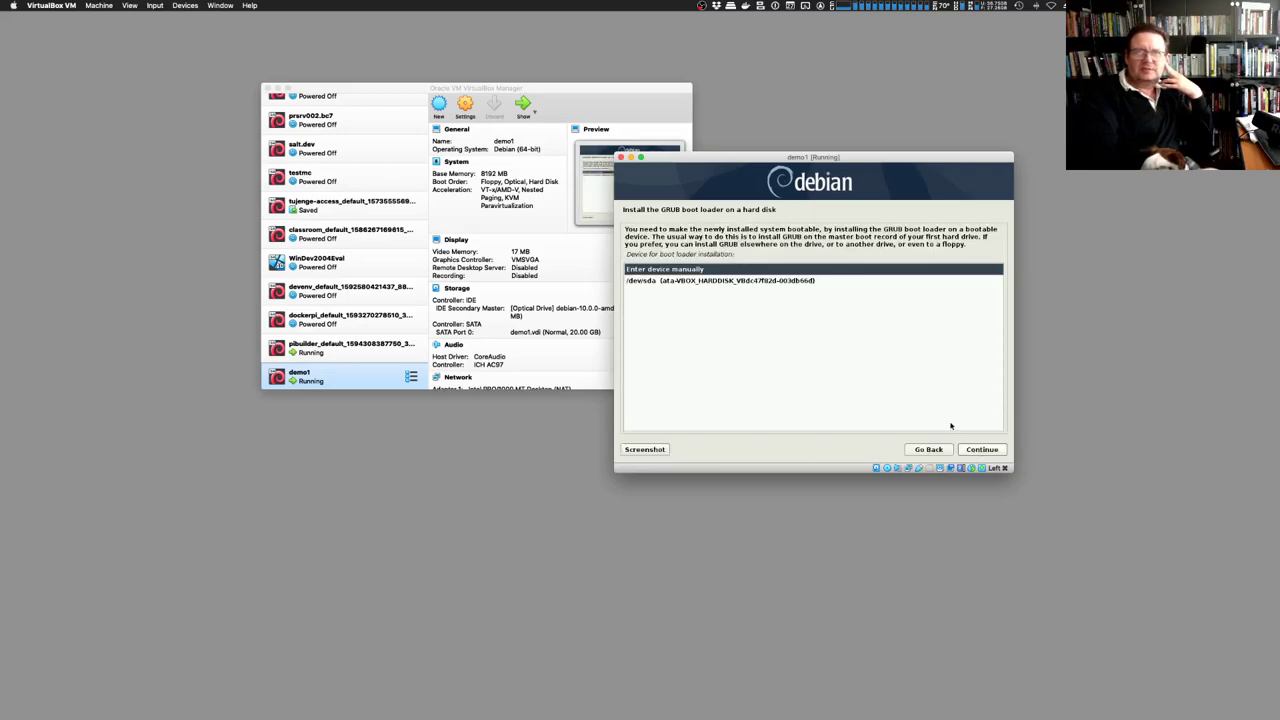
click(638, 281)
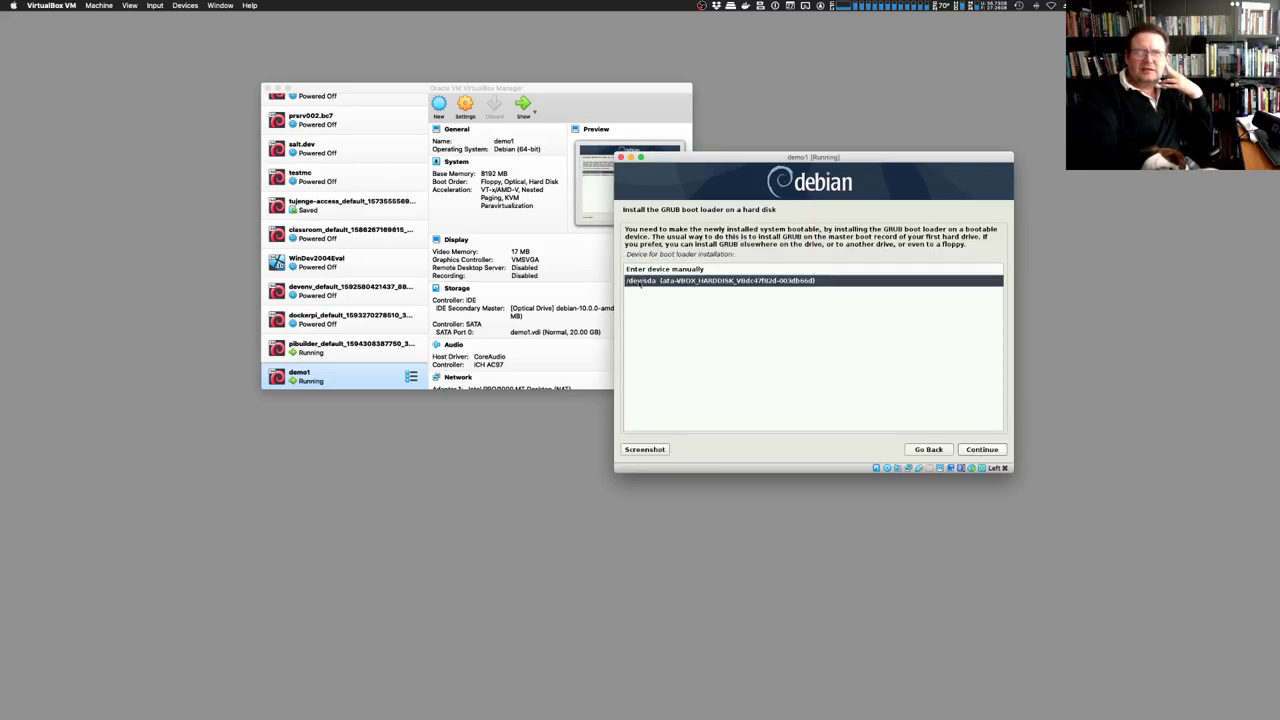
click(979, 451)
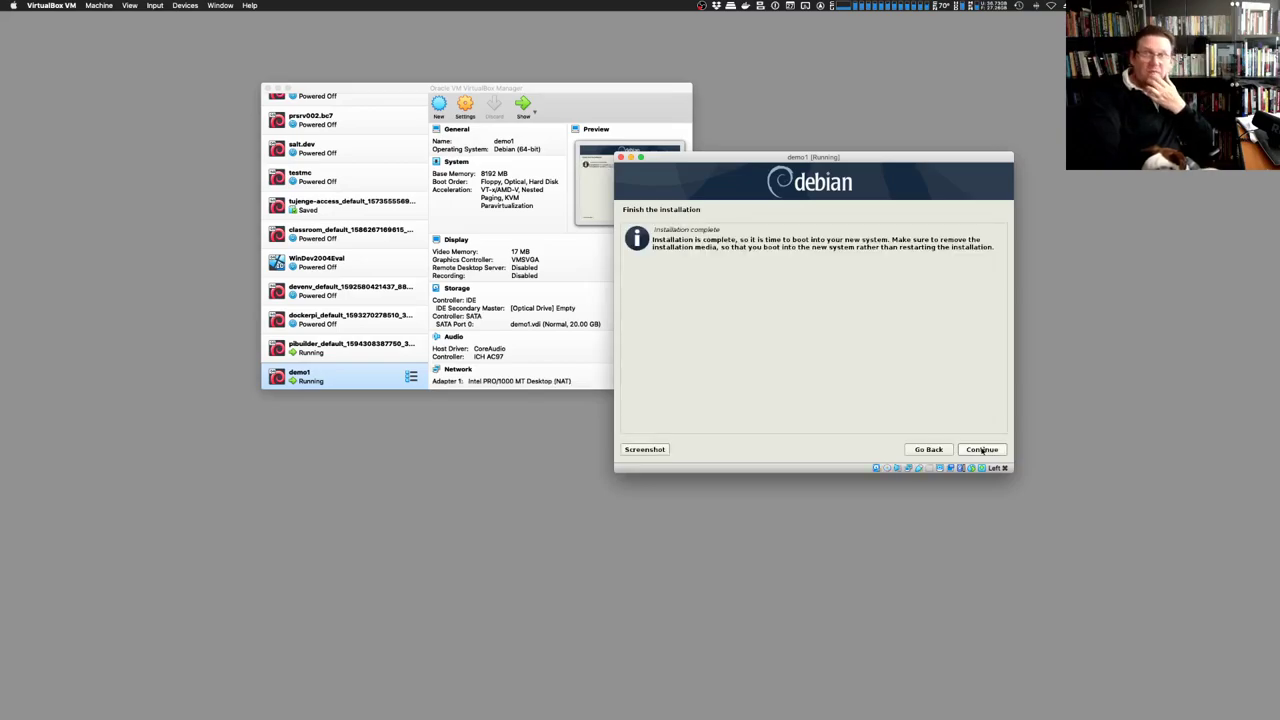
click(981, 449)
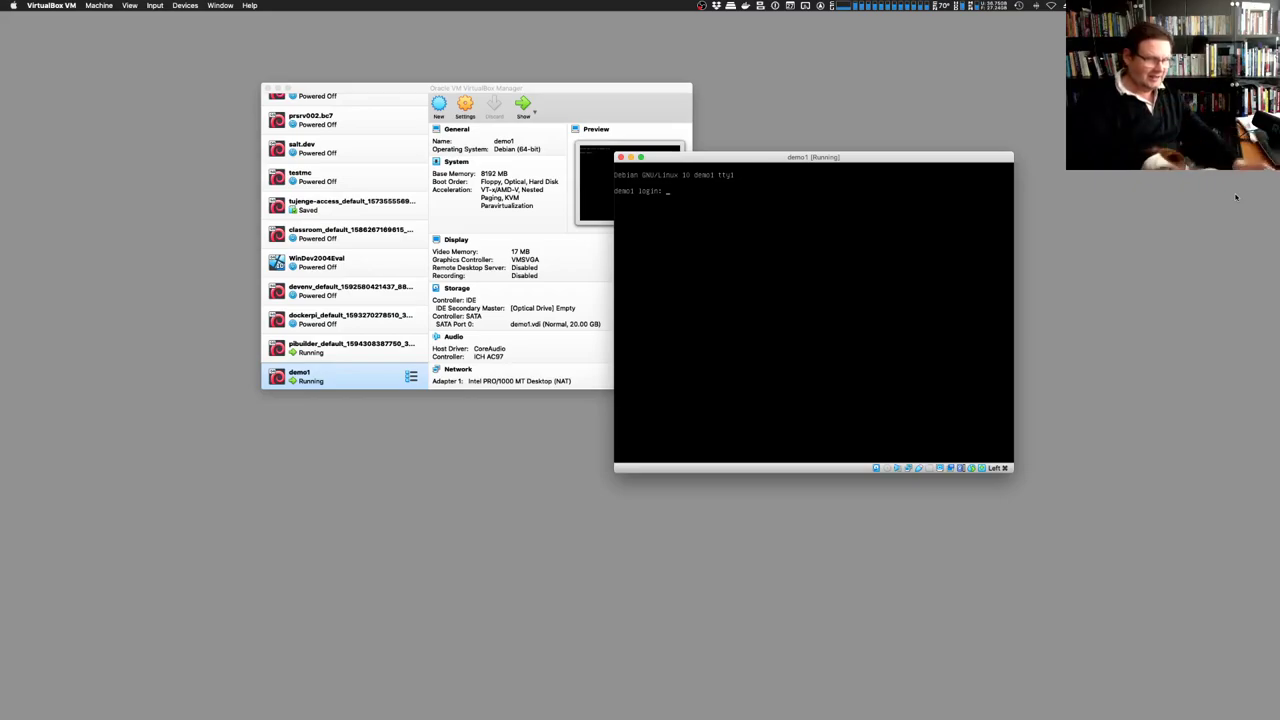
Log in at the console as root with its password, then exit the root session
key(Return)
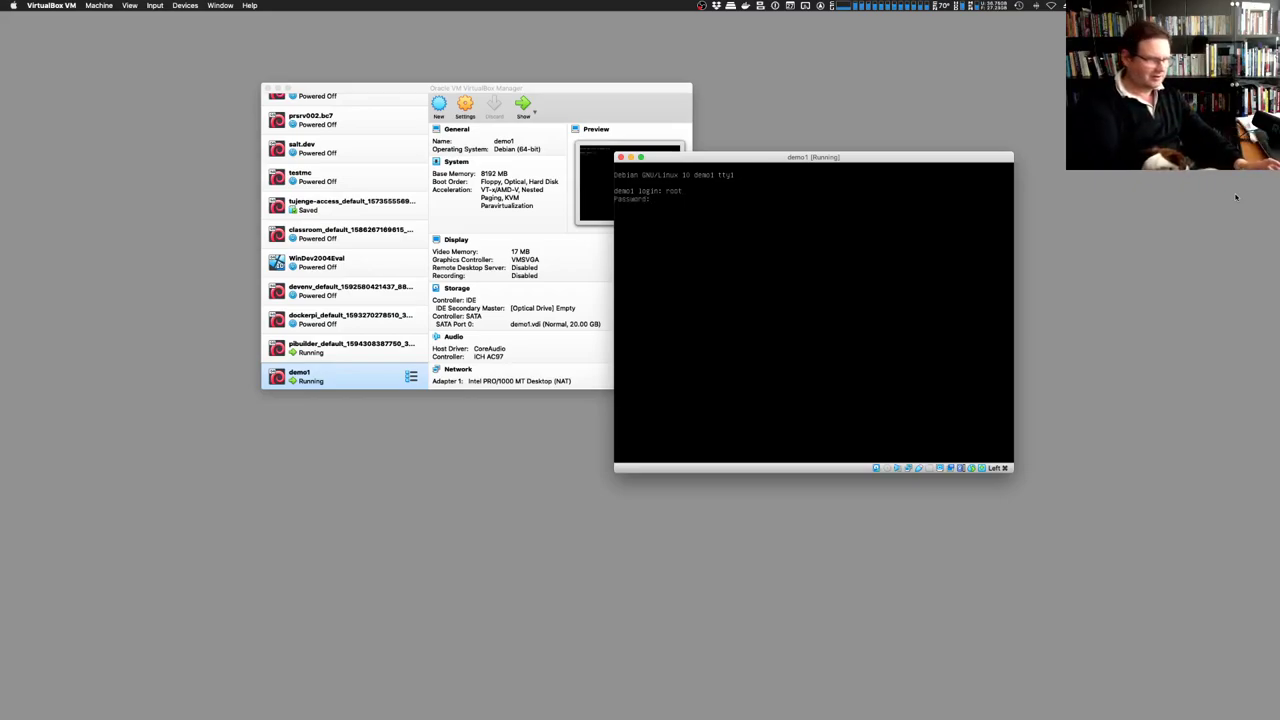
key(Return)
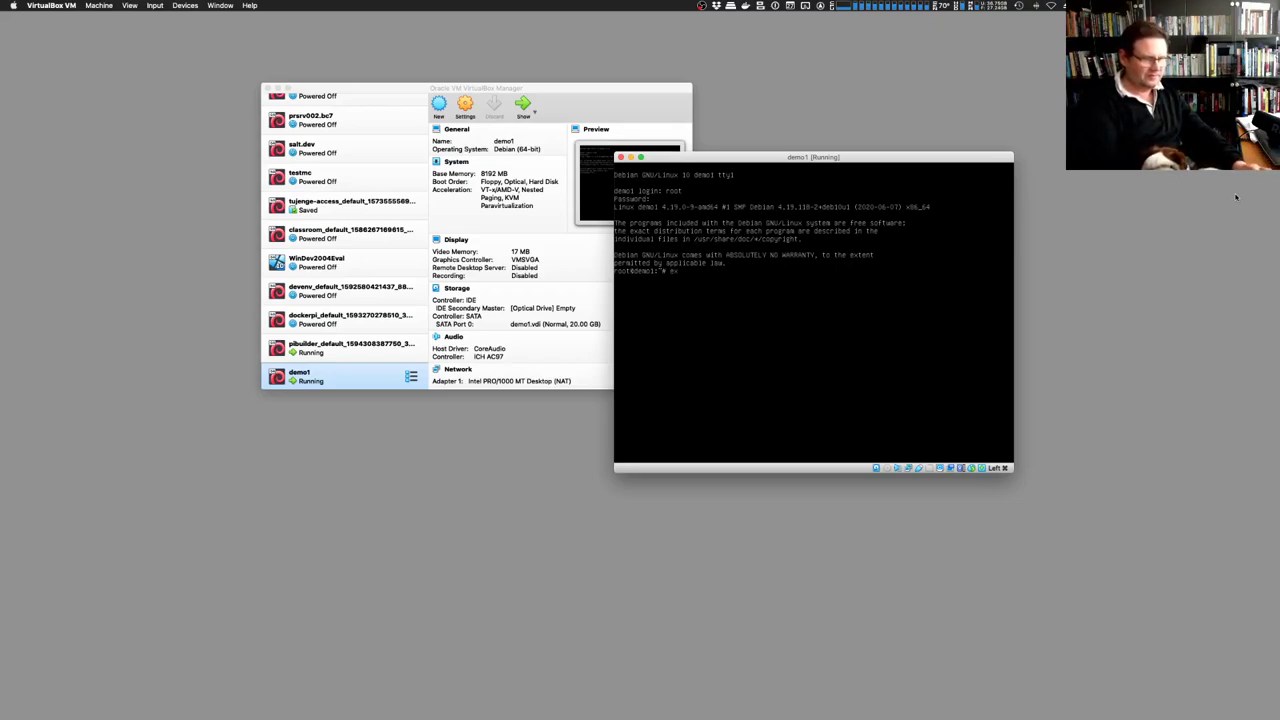
text(exit)
key(Return)
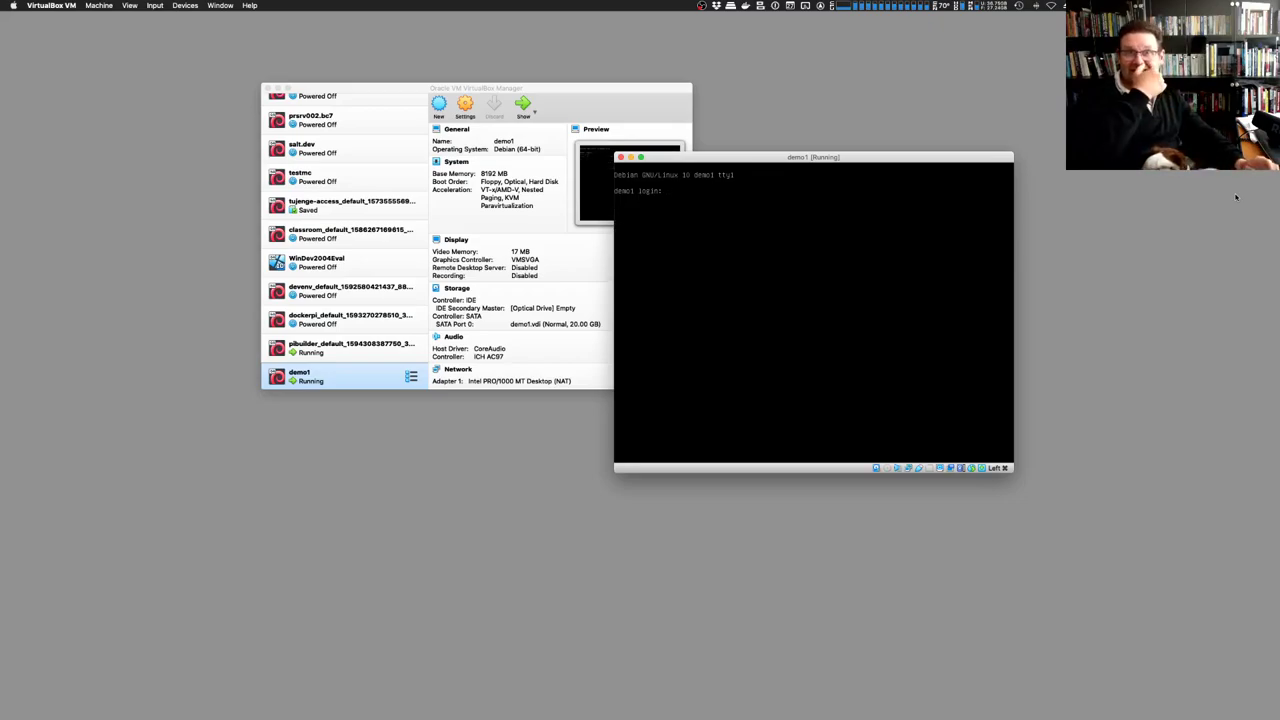
Log in as the regular user with its user name and password
text(mb)
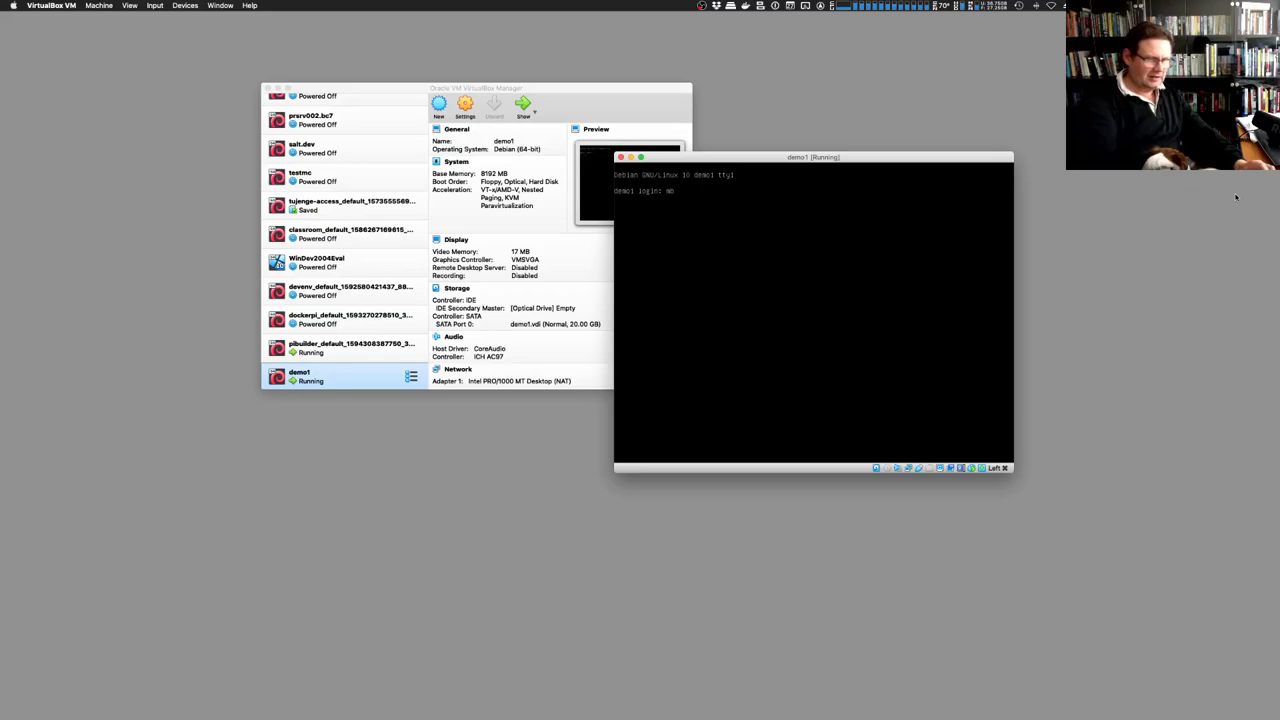
text(ools)
key(Return)
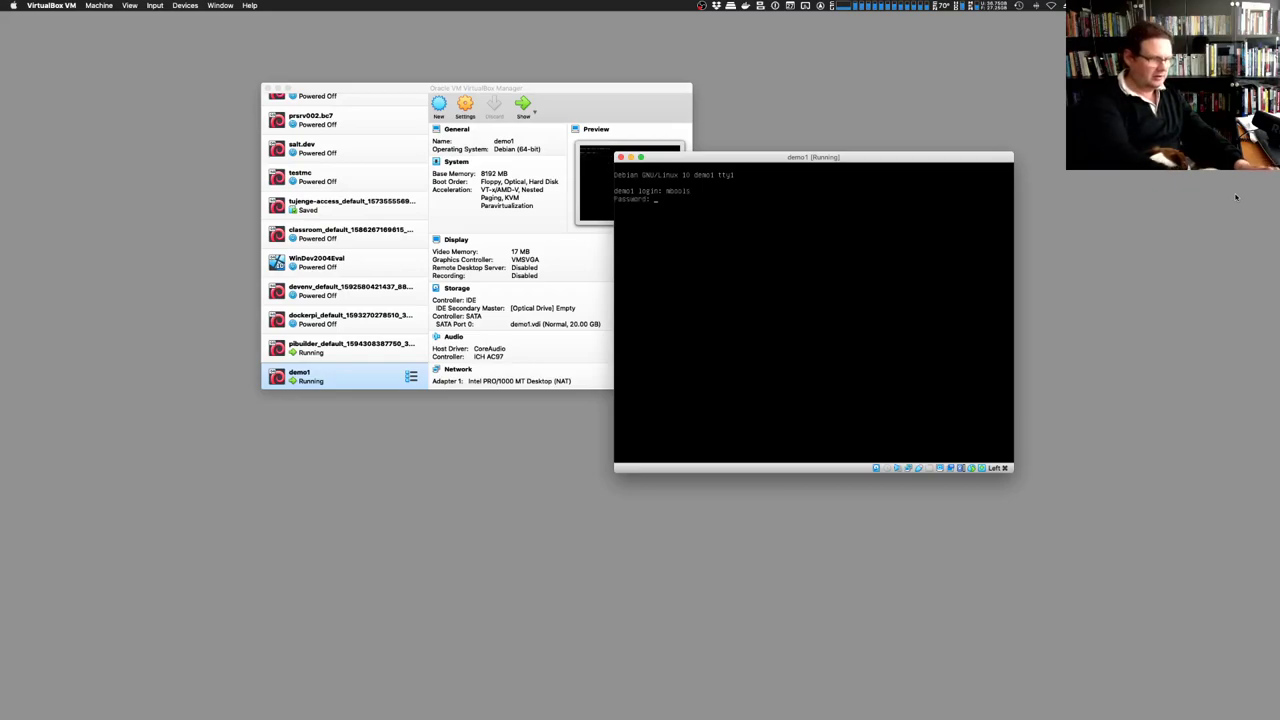
key(Return)
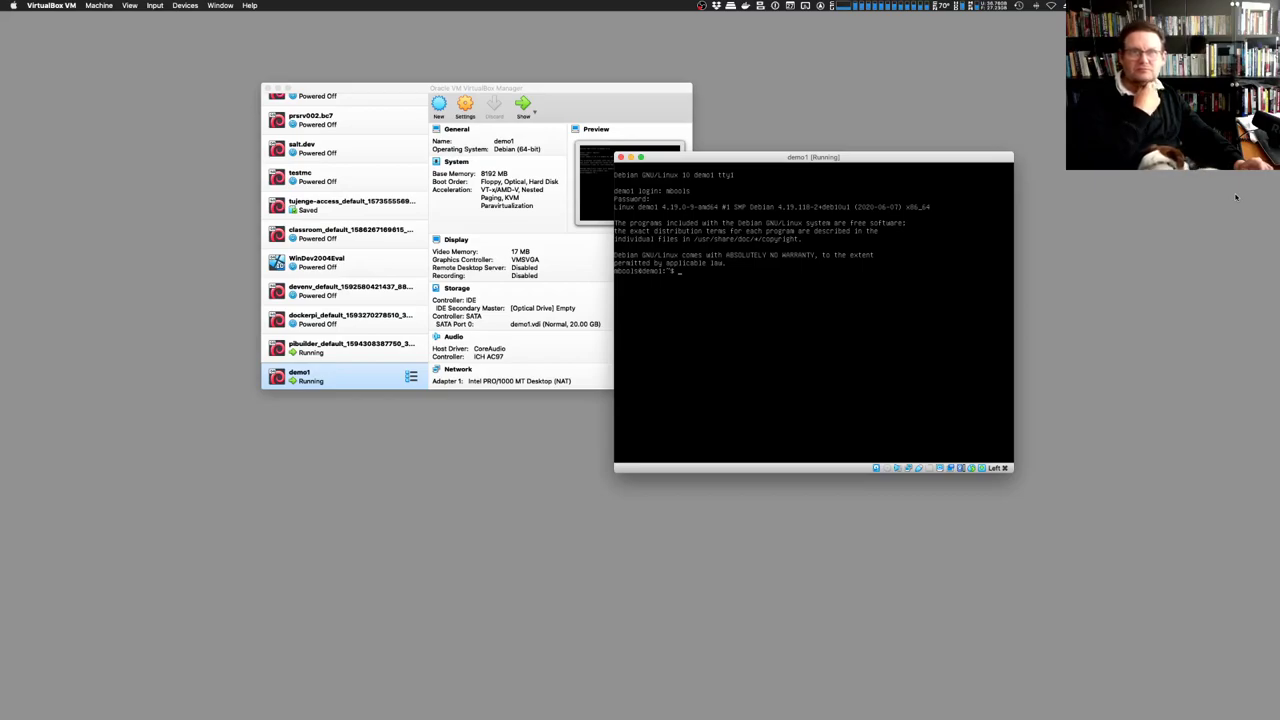
Try sudo, switch to root with su and leave again, then list the home directory
text(sudo -i)
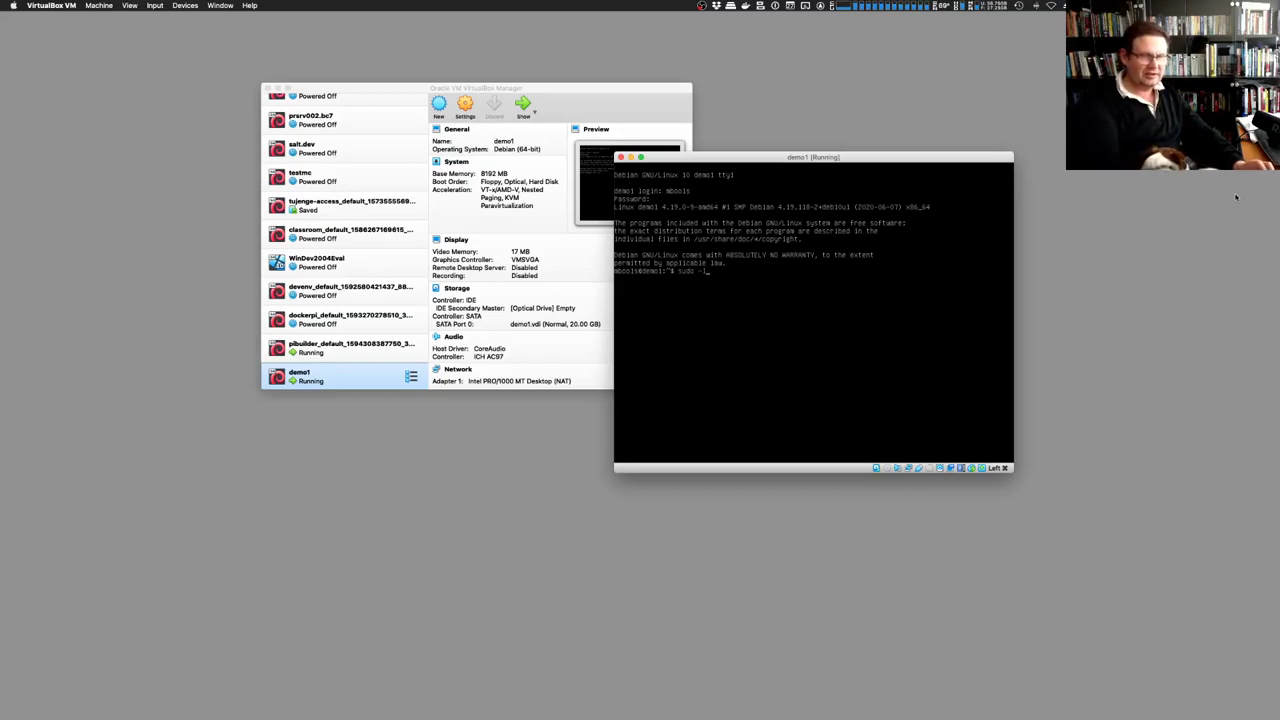
key(Return)
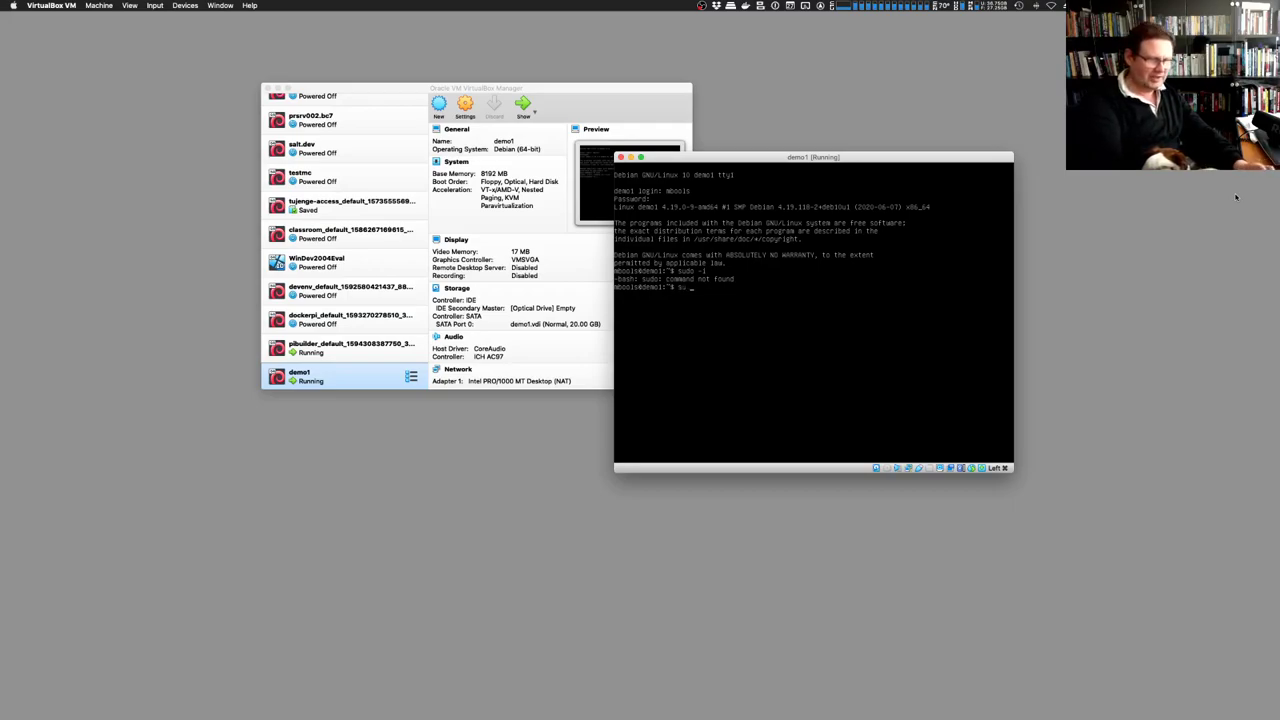
key(Return)
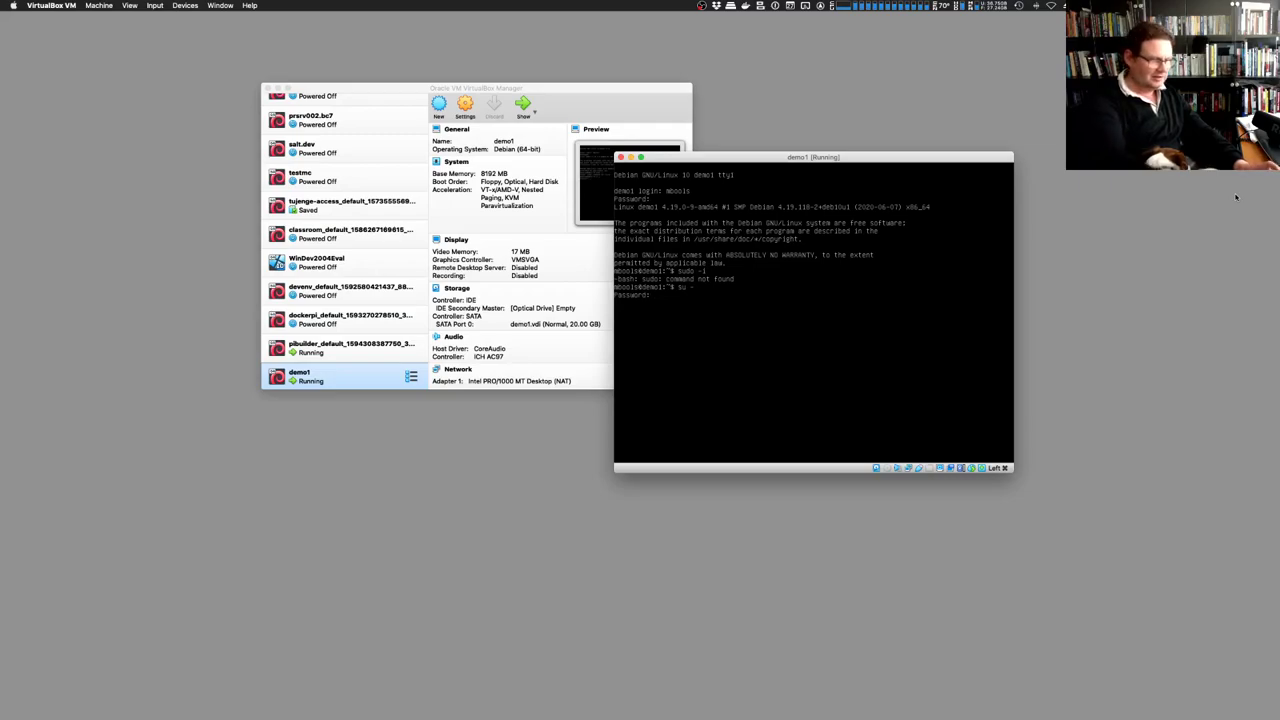
key(Return)
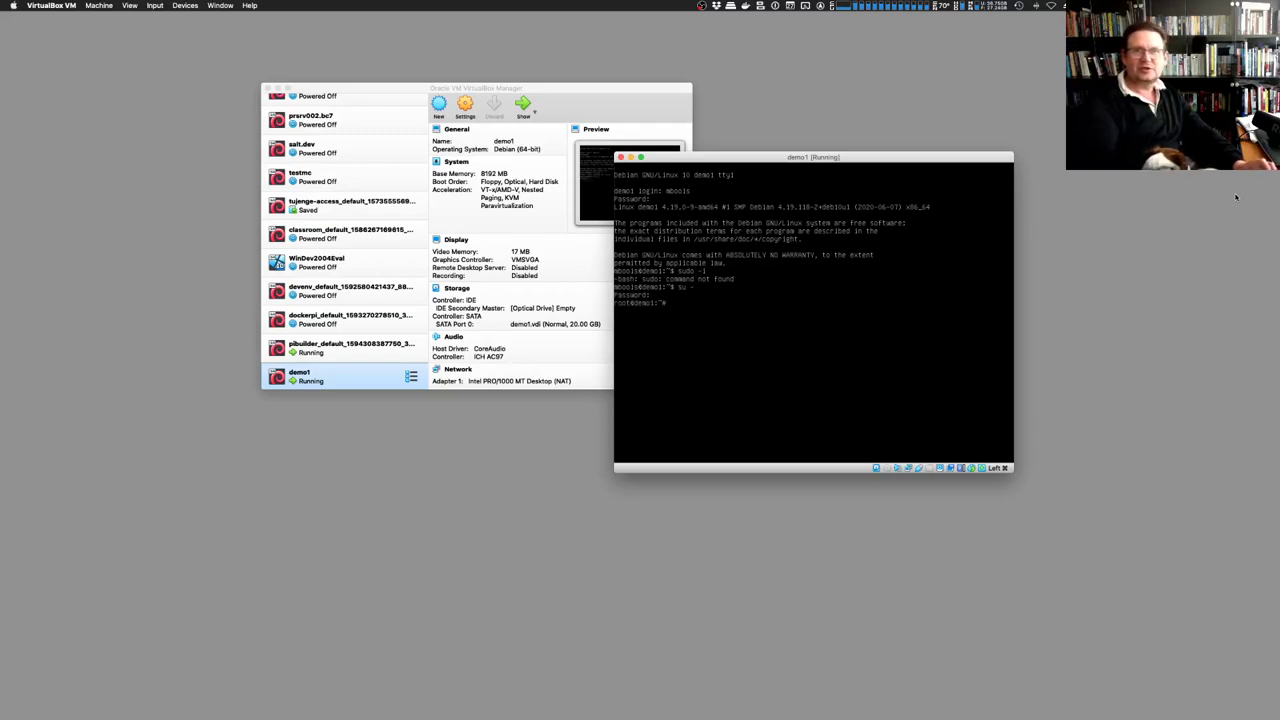
text(exit)
key(Return)
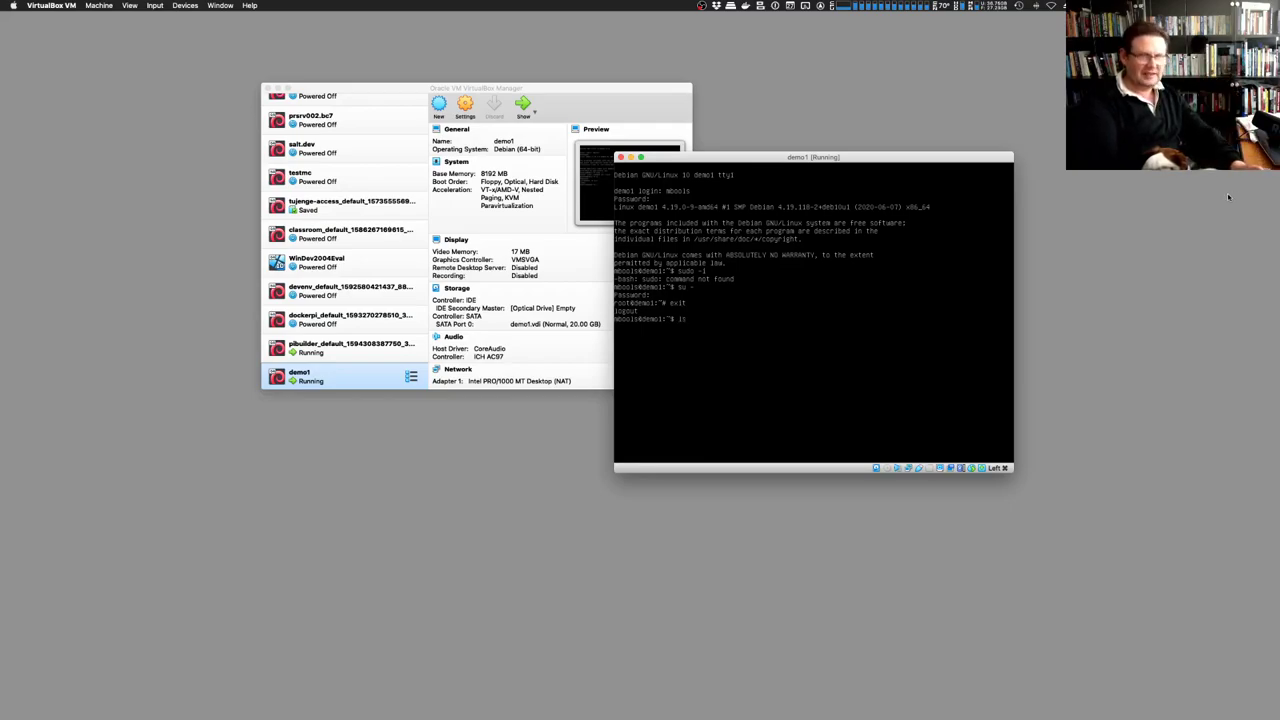
text(ls)
key(Return)
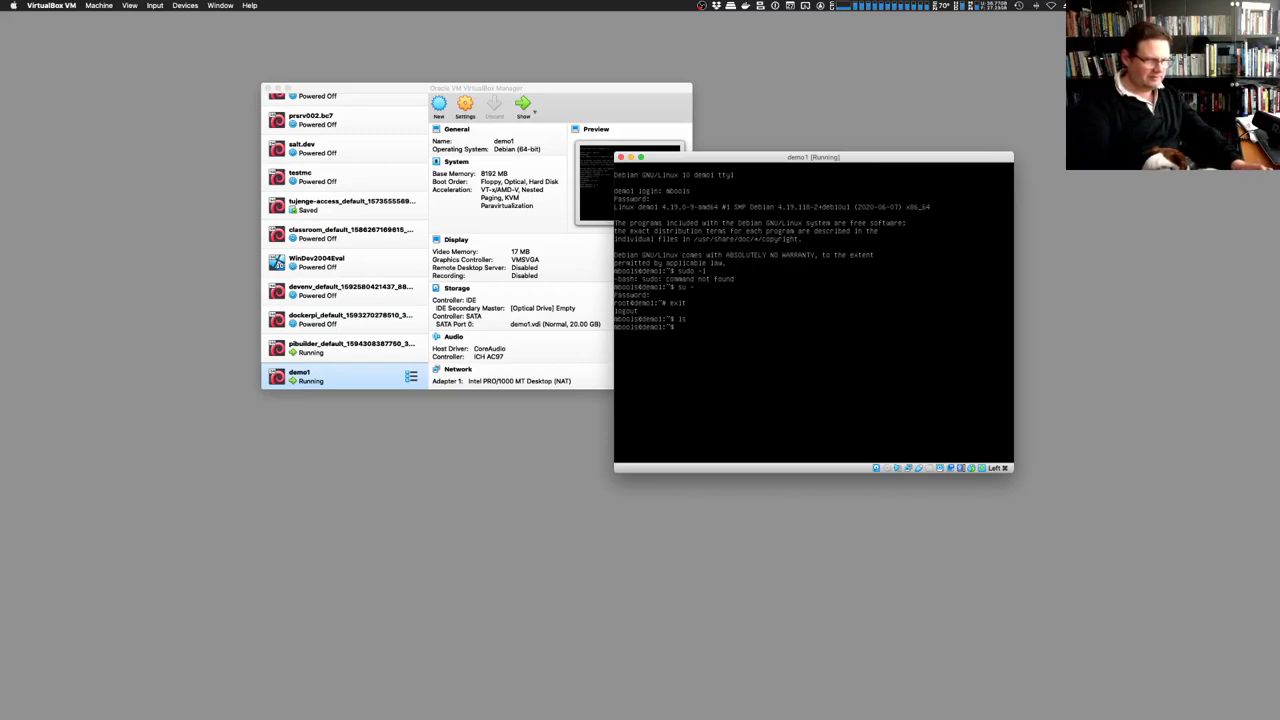
Become root with su - after one rejected password, then run shutdown -h now
text(su -)
key(Return)
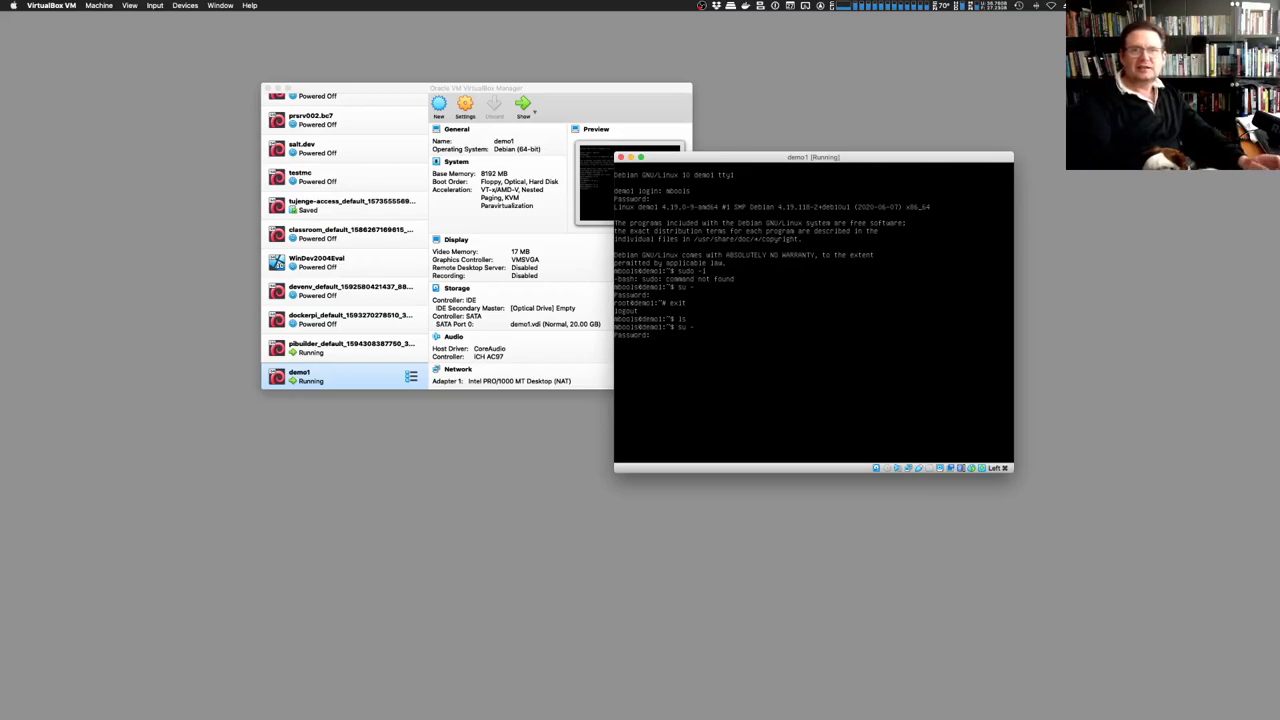
key(Return)
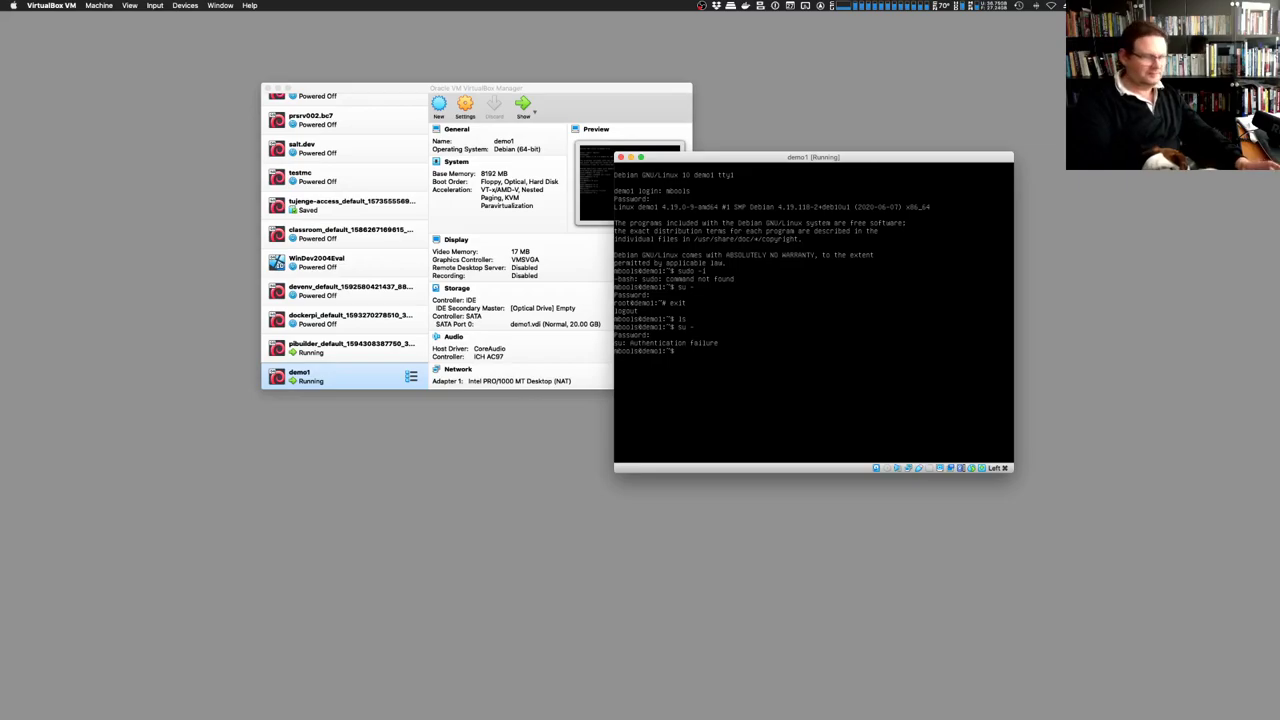
text(su -)
key(Return)
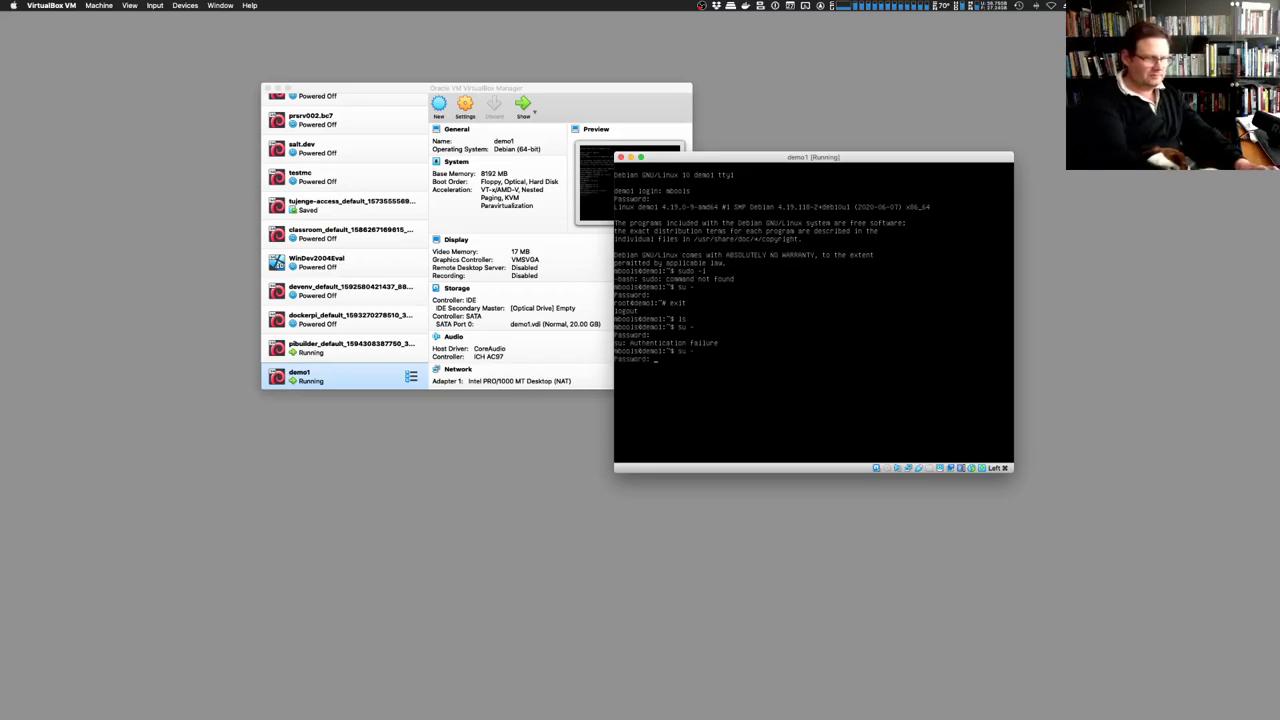
key(Return)
text(s)
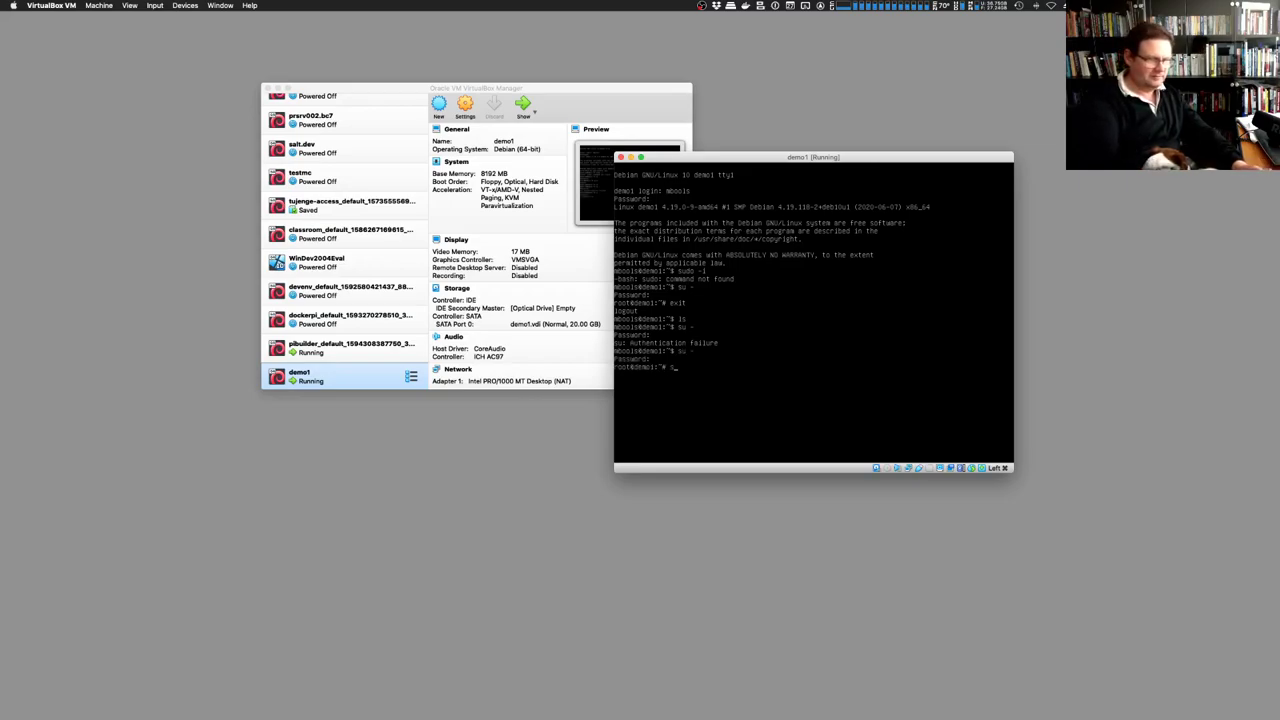
text(hutdown -h now)
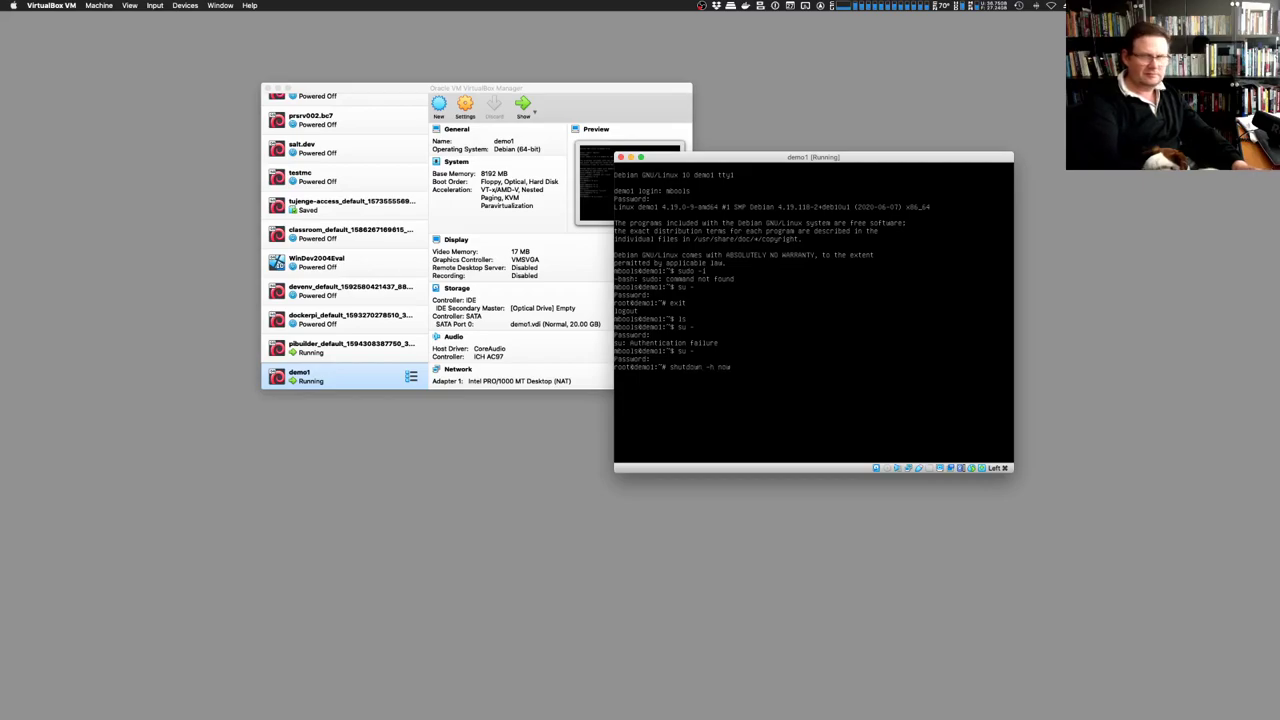
key(Return)
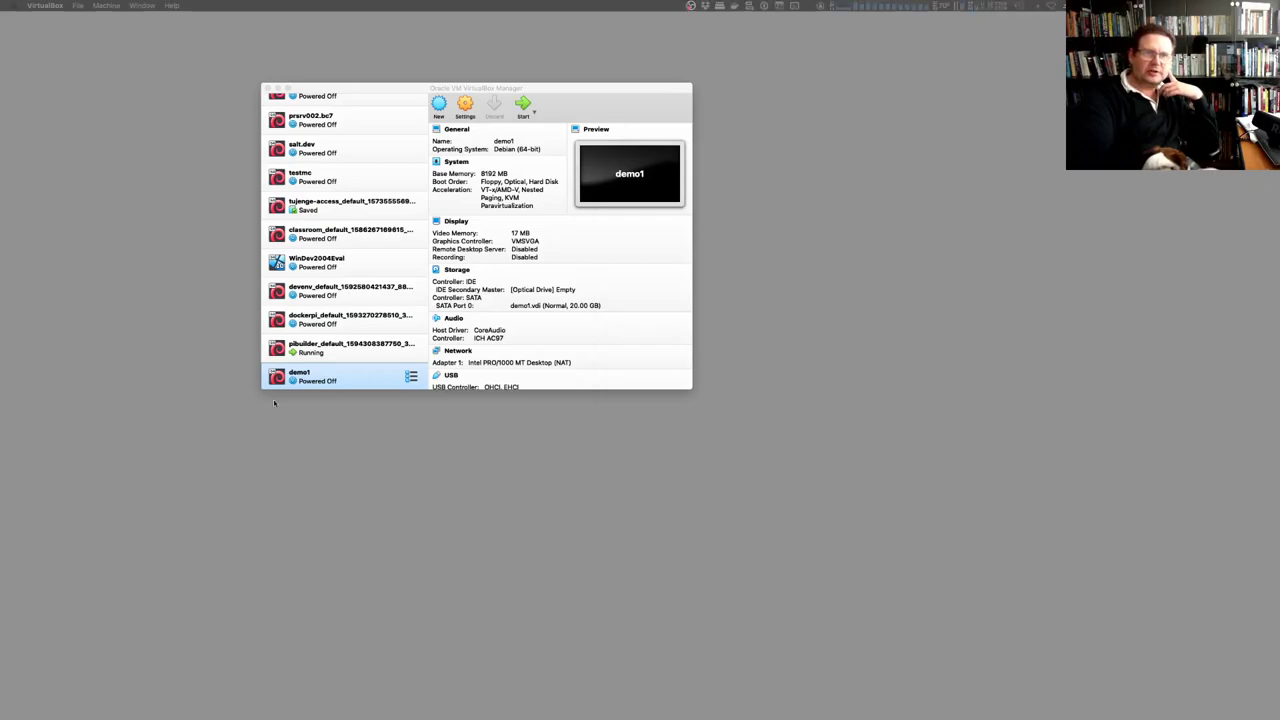
Remove demo1 from VirtualBox Manager with Delete all files, then return to the terminal
right_click(342, 371)
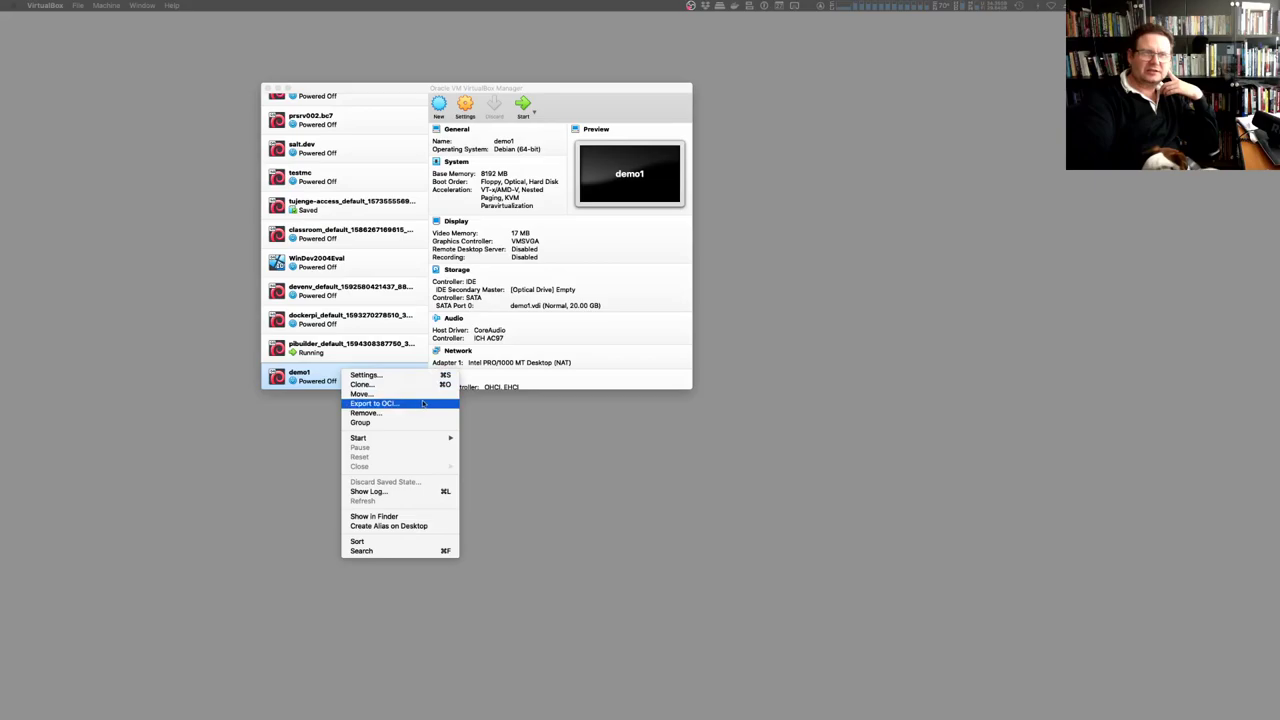
key(Escape)
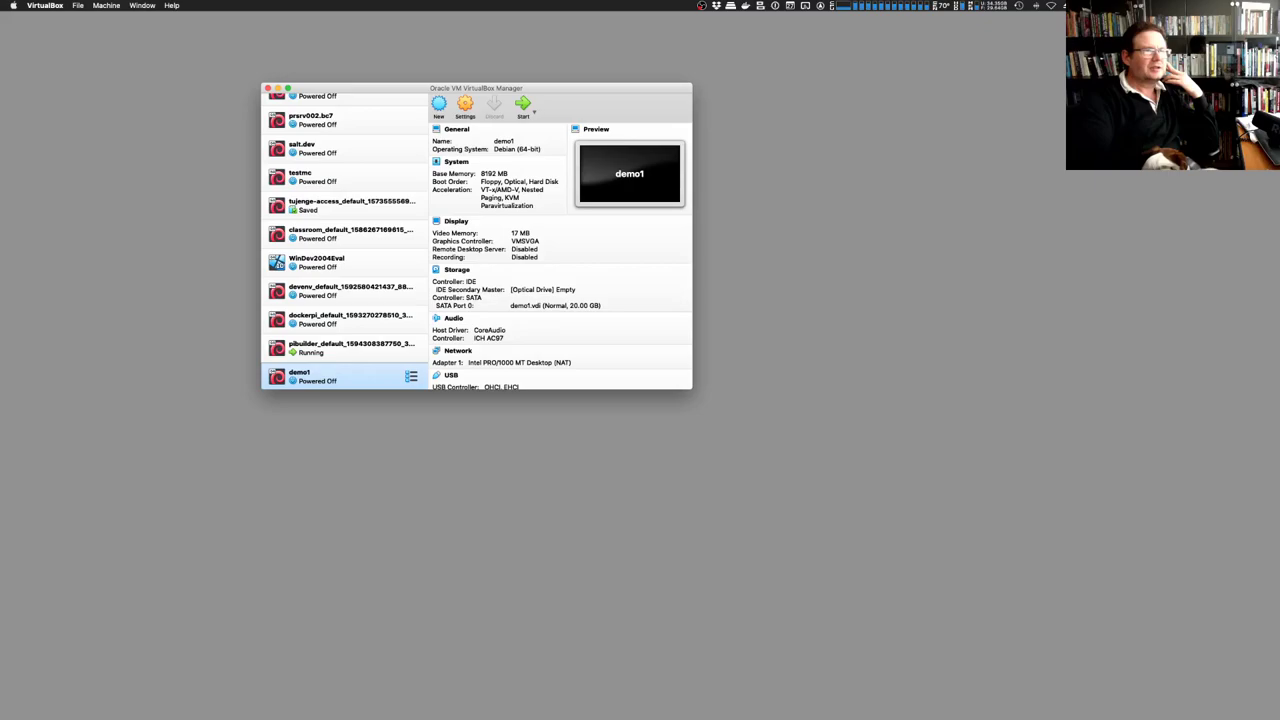
key(ctrl+Up)
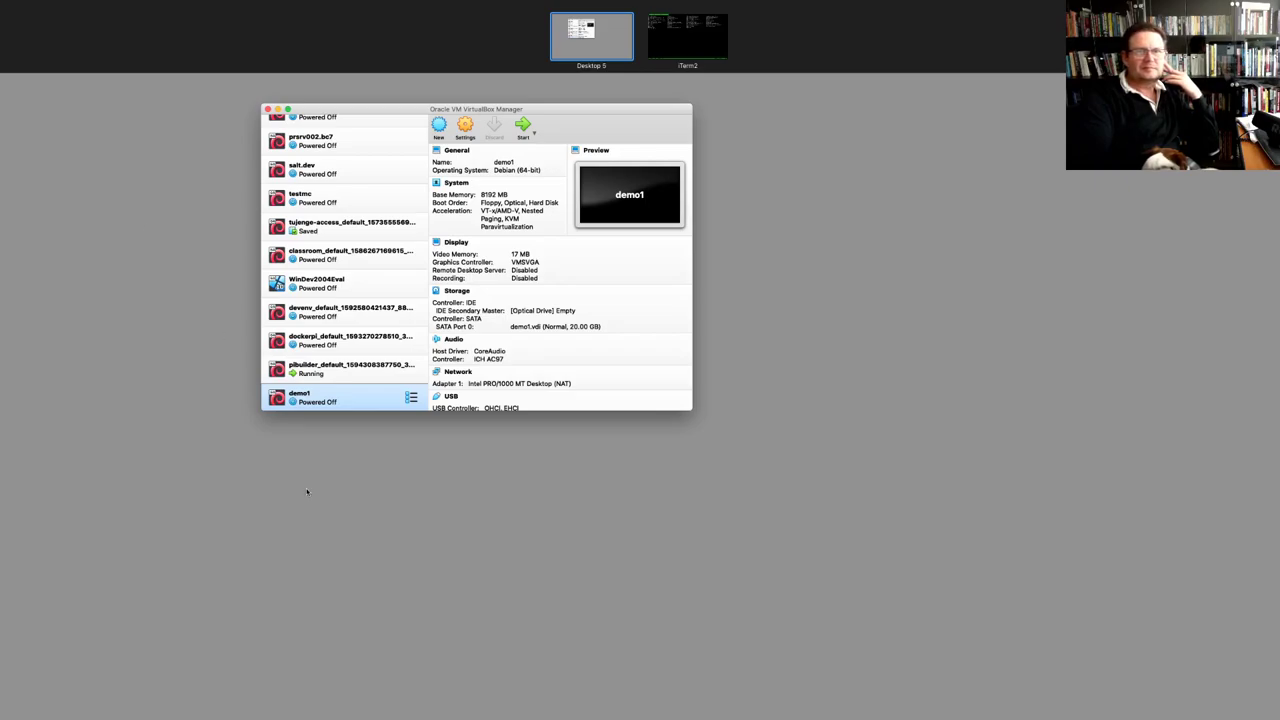
click(506, 471)
right_click(329, 382)
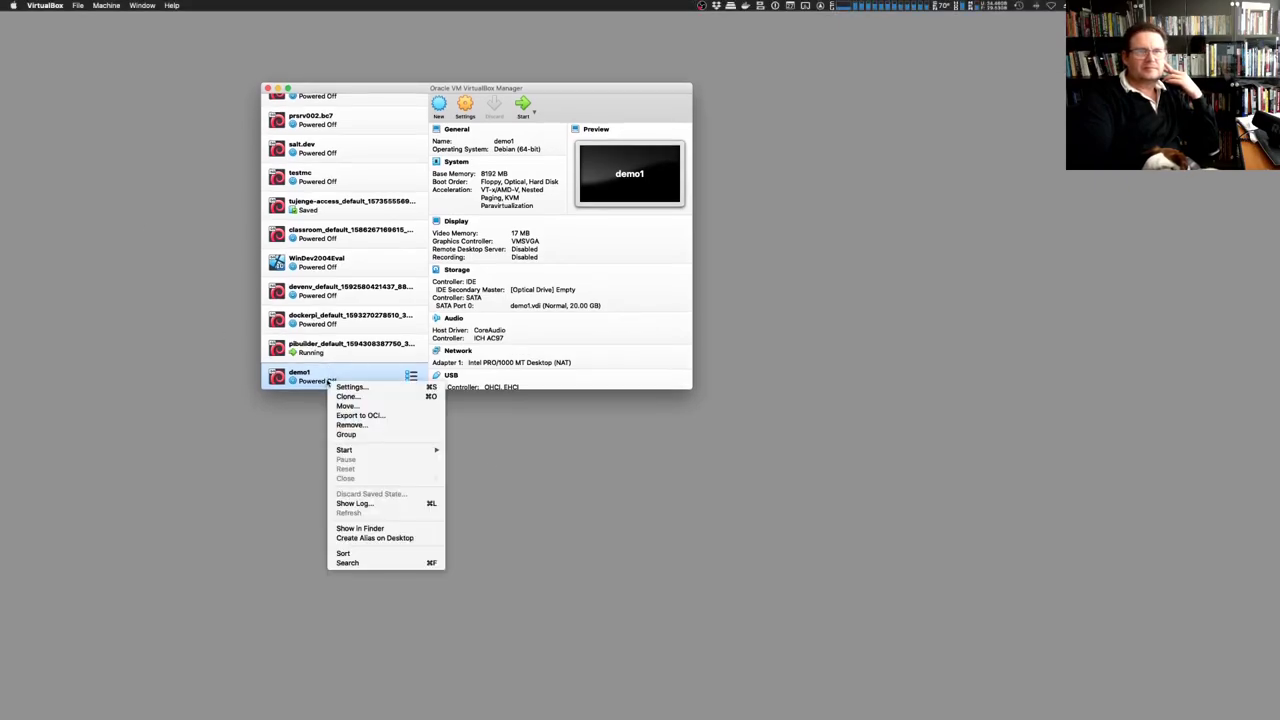
click(392, 427)
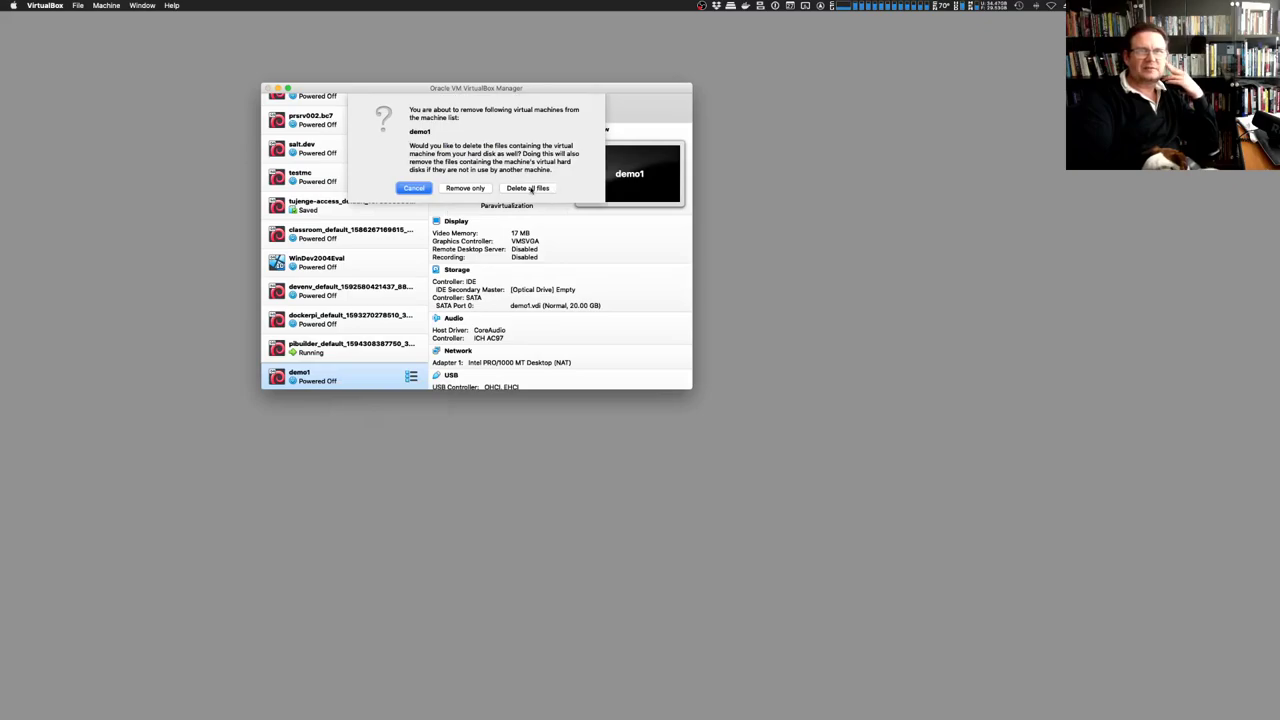
click(530, 189)
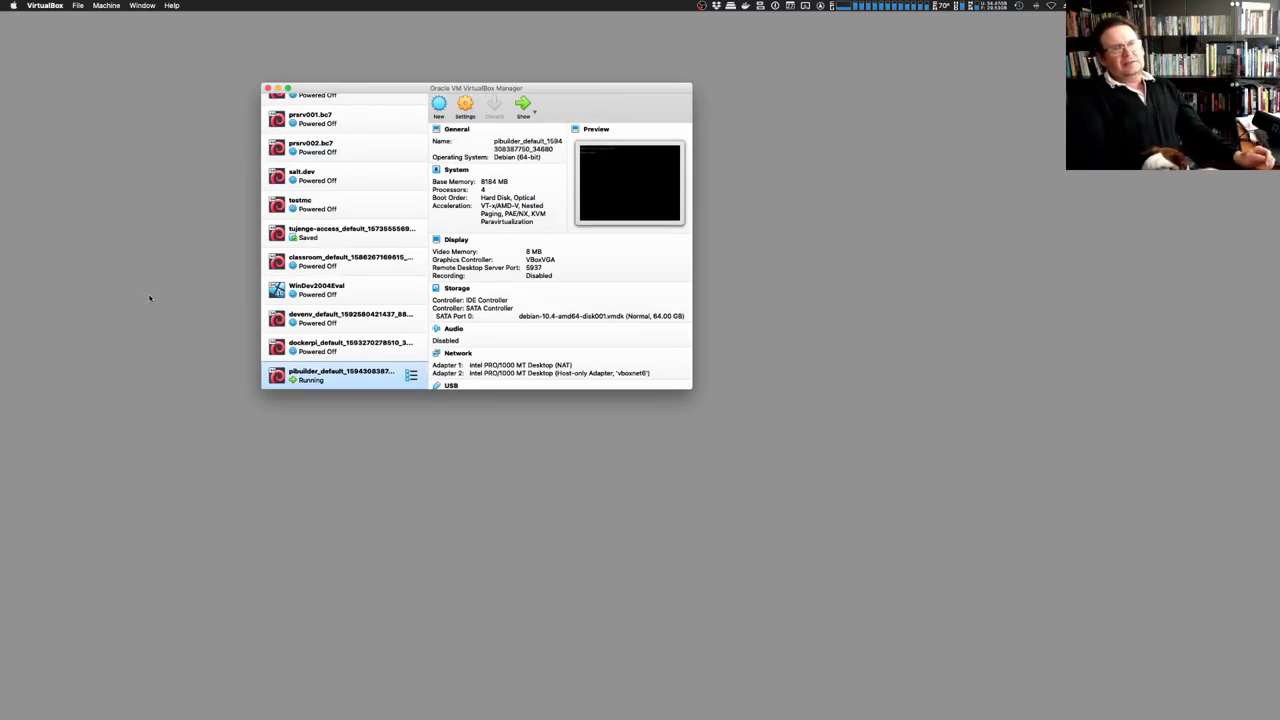
key(super+Tab)
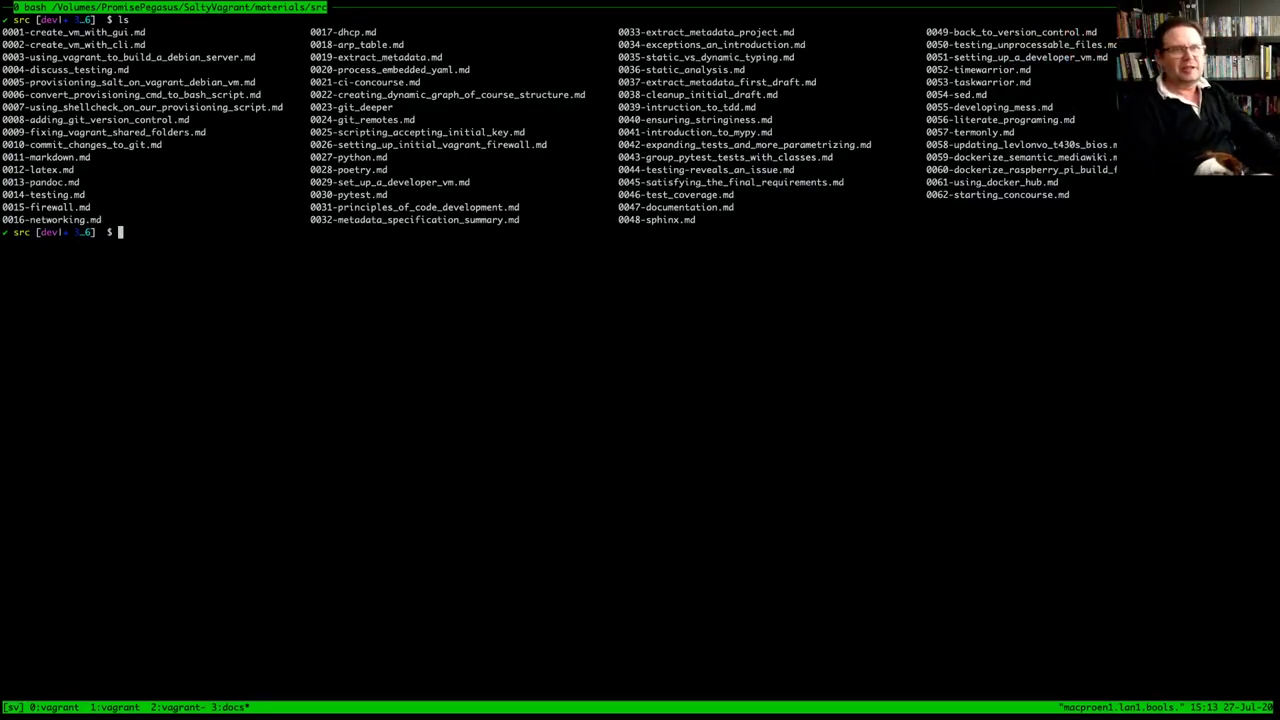
Open 0002-create_vm_with_cli.md in Vim and split a tmux bash pane beside it
text(vi )
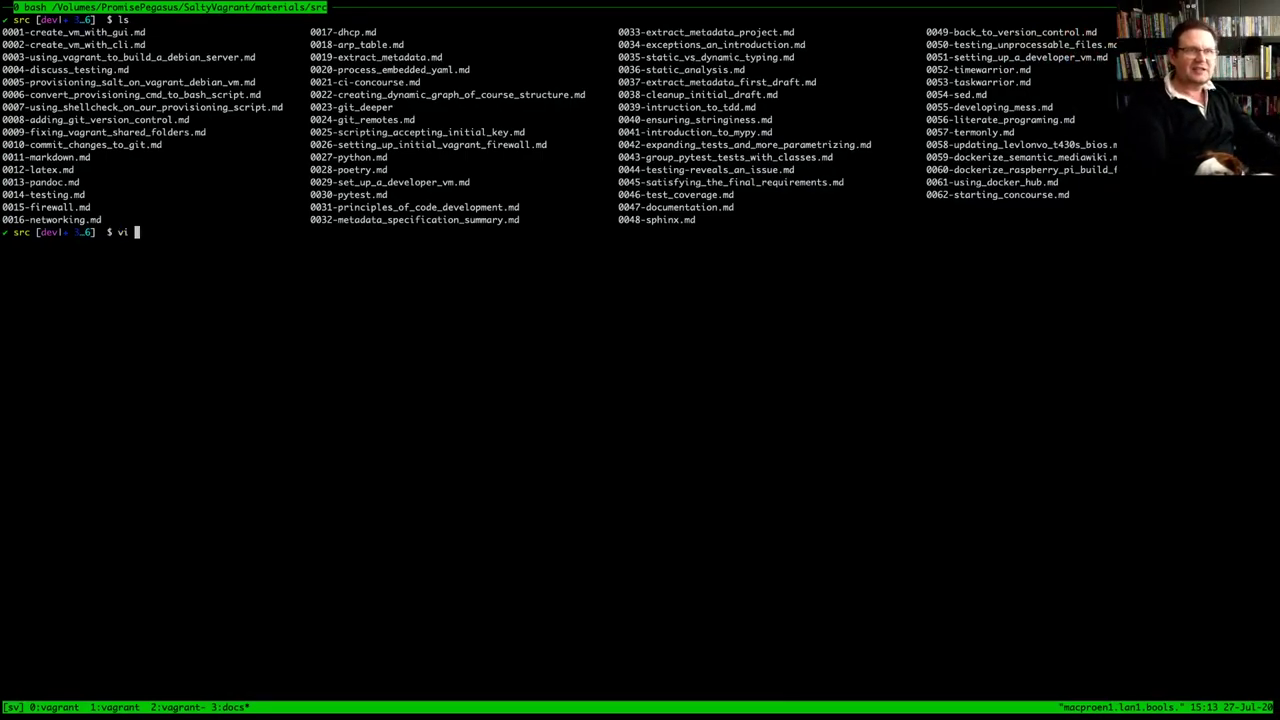
text(0002)
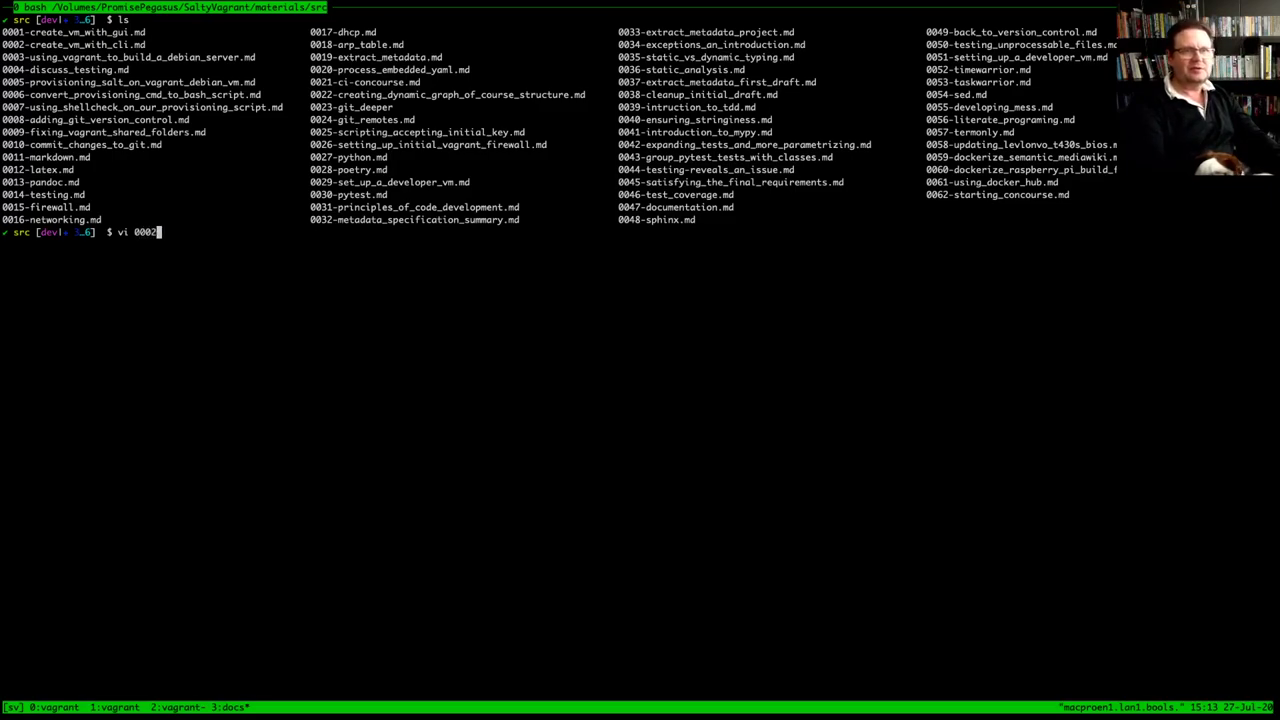
key(Tab)
key(Return)
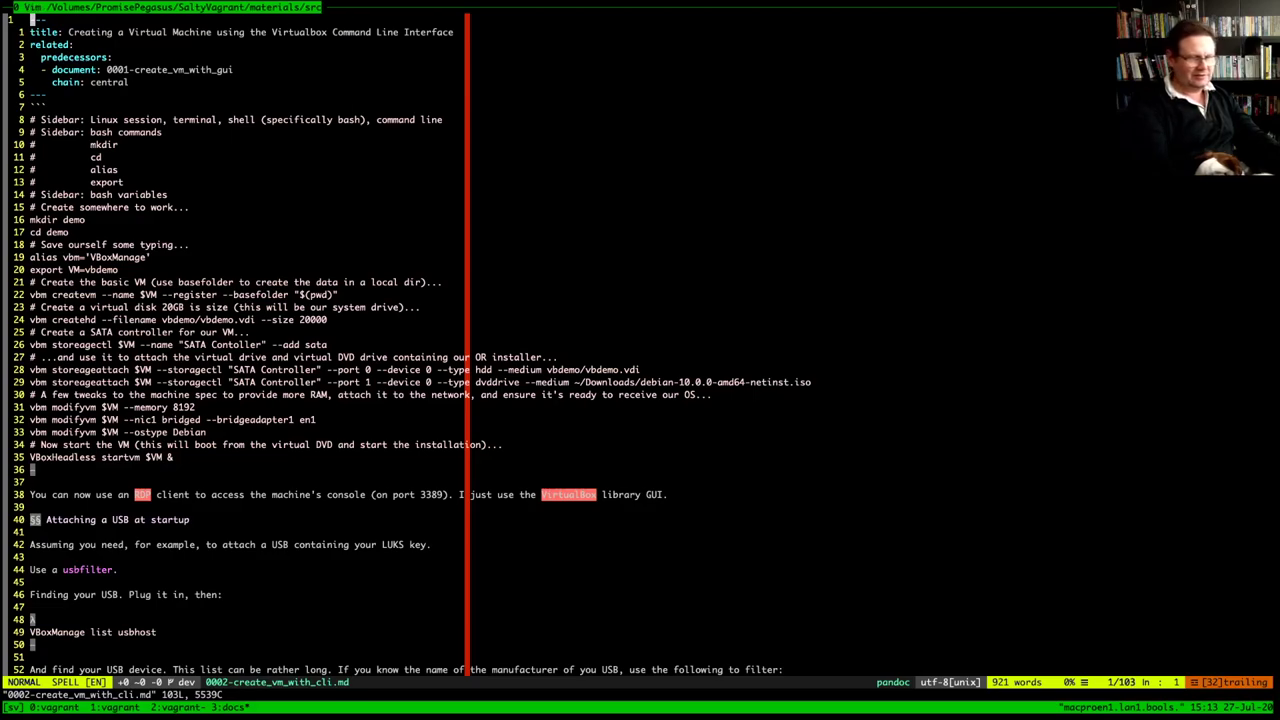
key(ctrl+b)
key(percent)
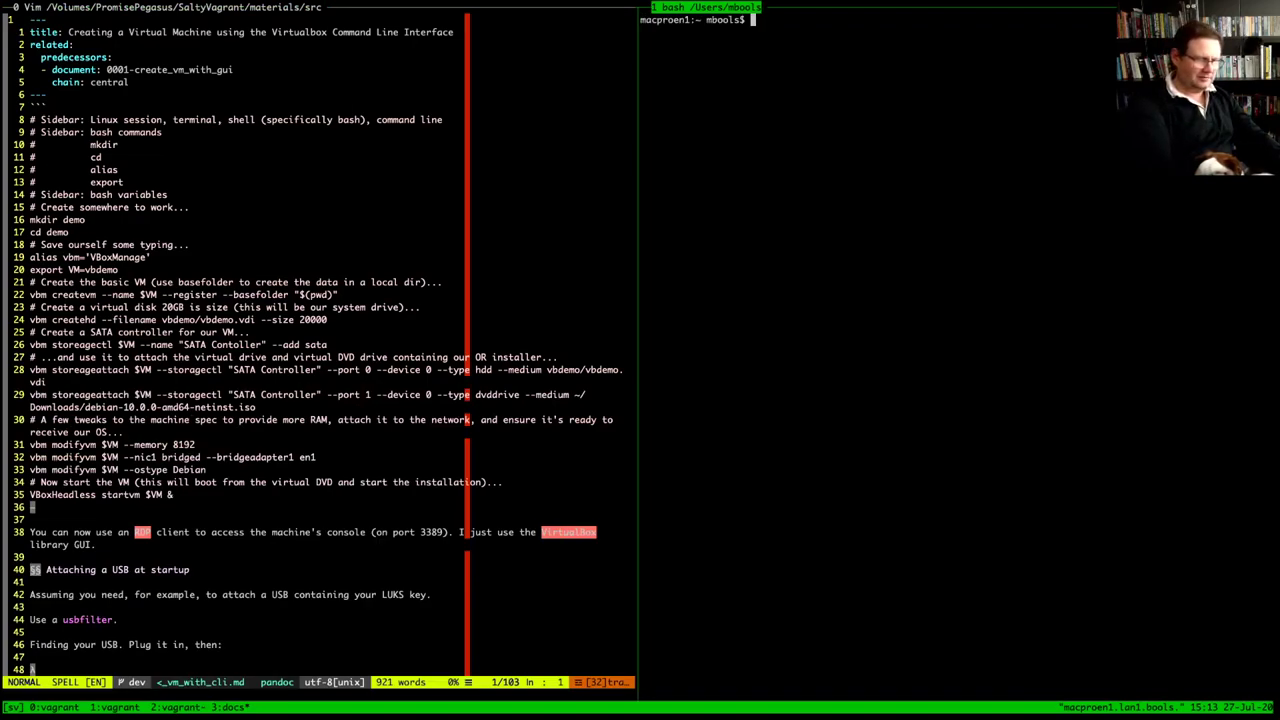
Jump to the SaltyVagrant folder with goto saltyvagrant and list its contents
text(goto saltyvagrant)
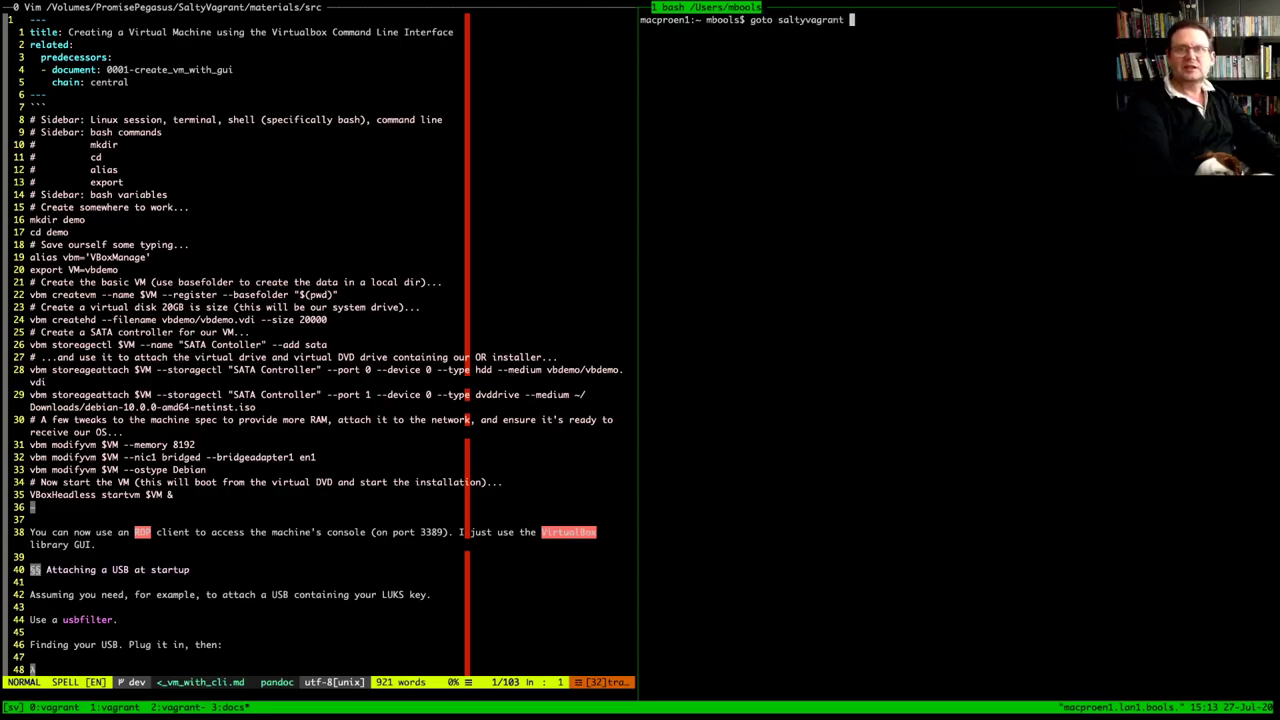
key(Return)
text(ls)
key(Return)
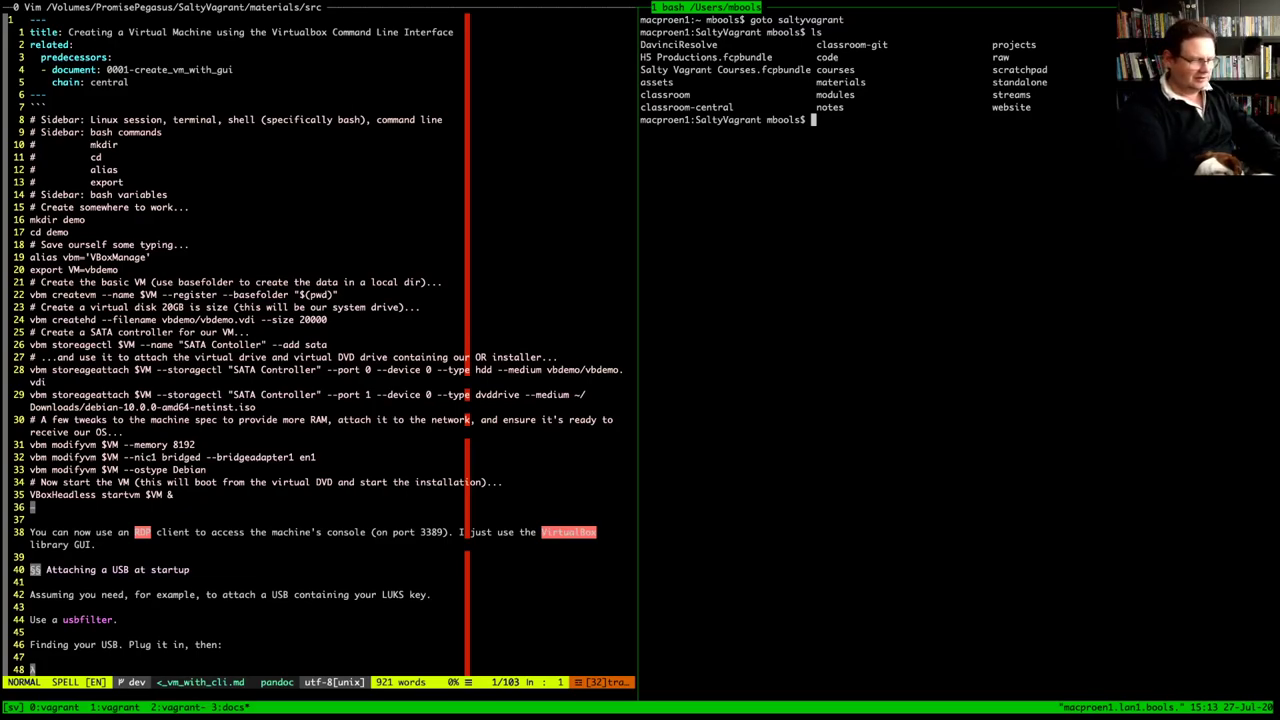
Go into streams, list it, and create a new demo directory
text(cd streams/)
key(Return)
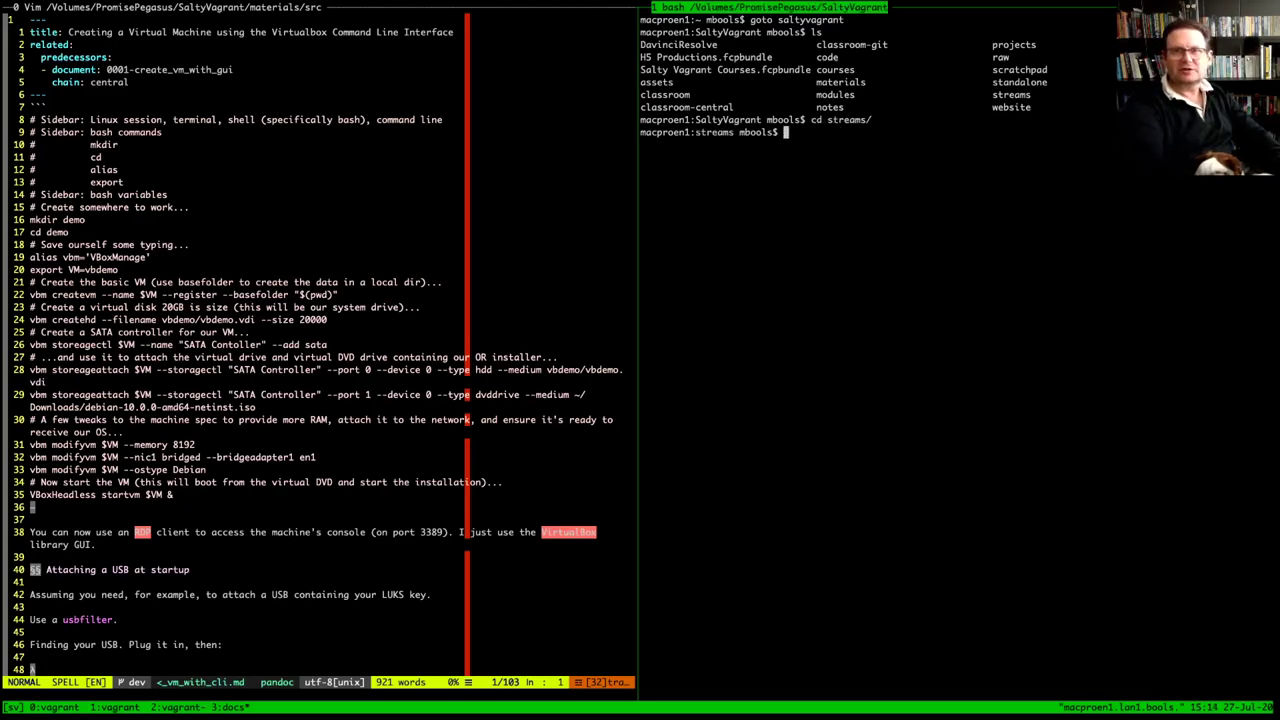
text(ls)
key(Return)
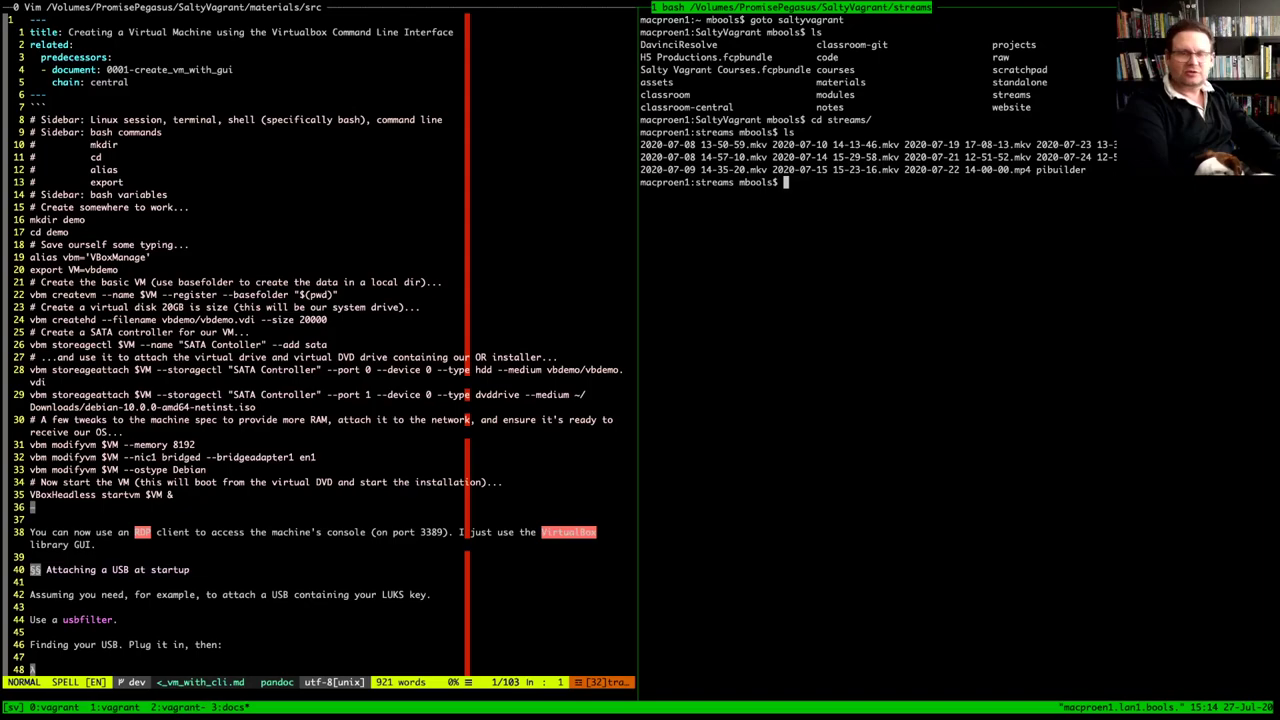
text(mkdir )
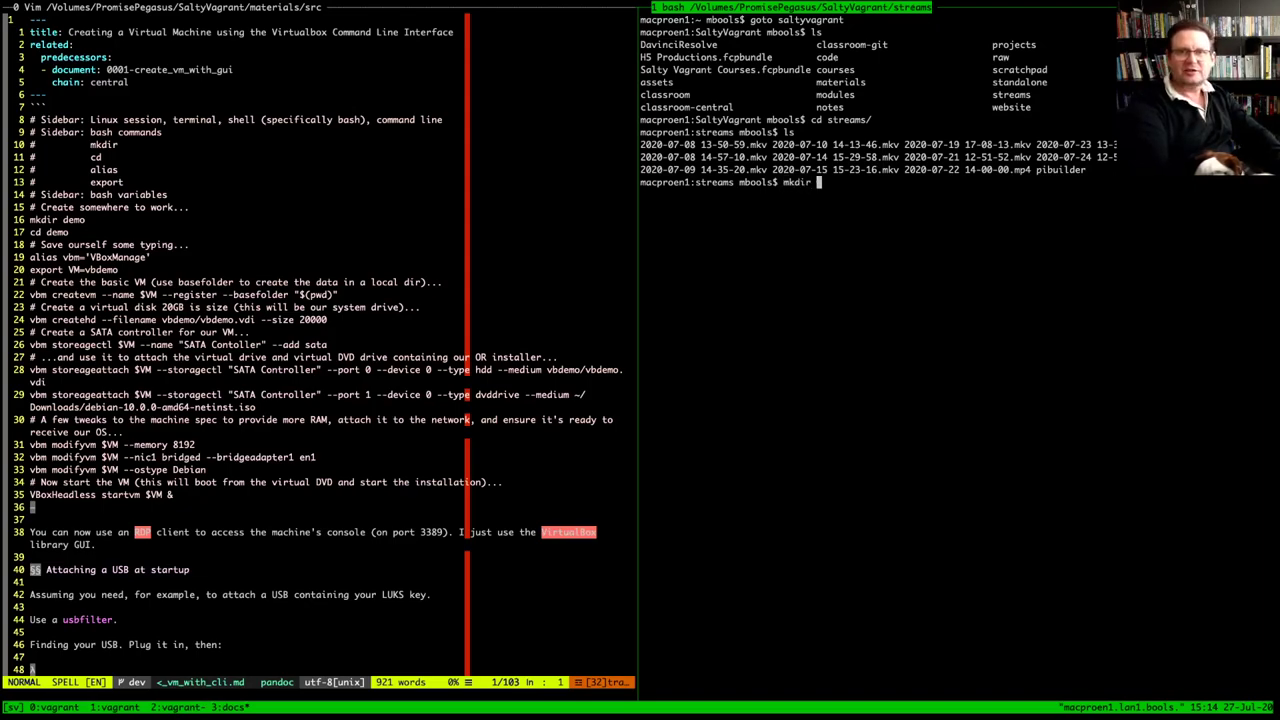
text(demo)
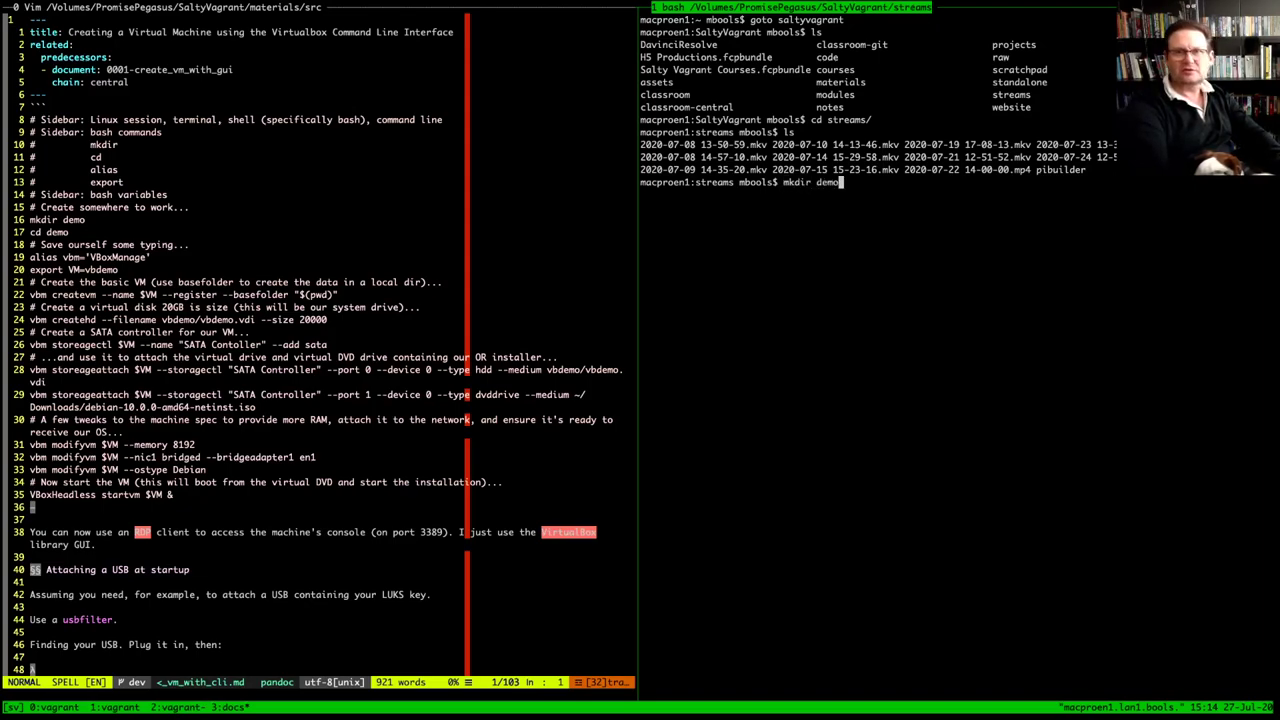
key(Return)
Move into demo, confirm it is empty, and clear the screen
text(cd )
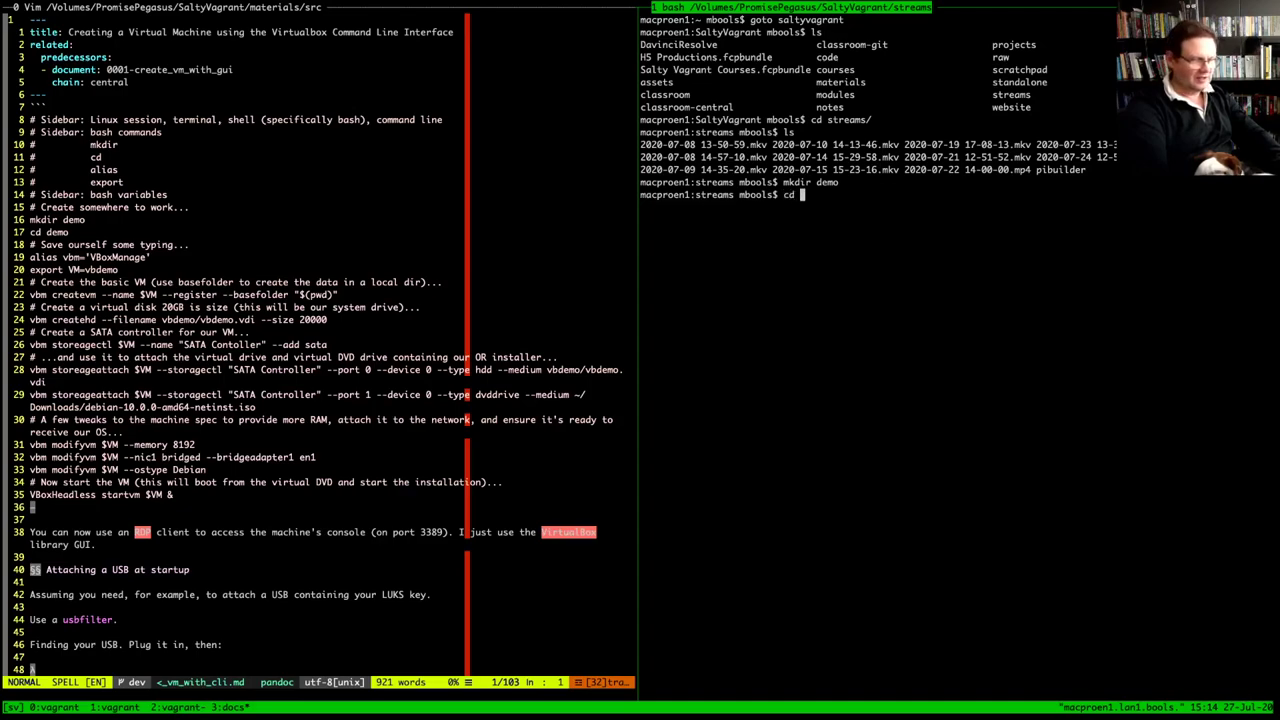
text(demo)
key(Return)
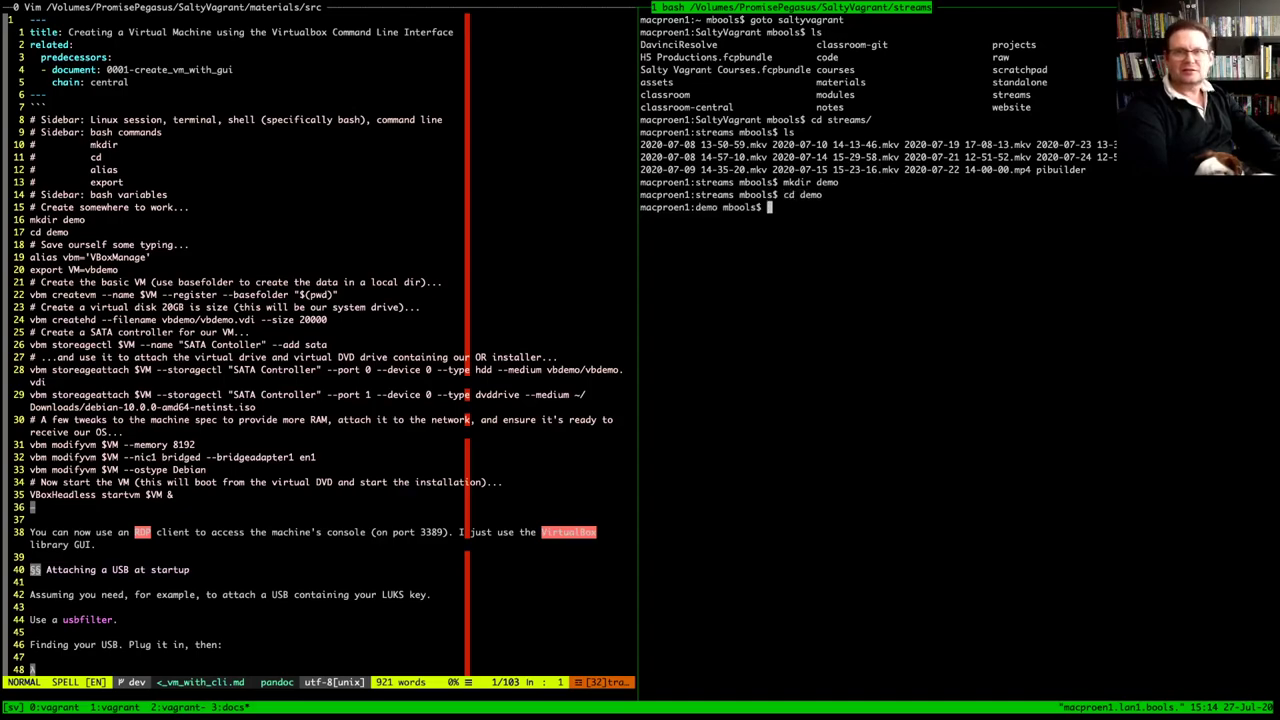
text(ls)
key(Return)
text(clea)
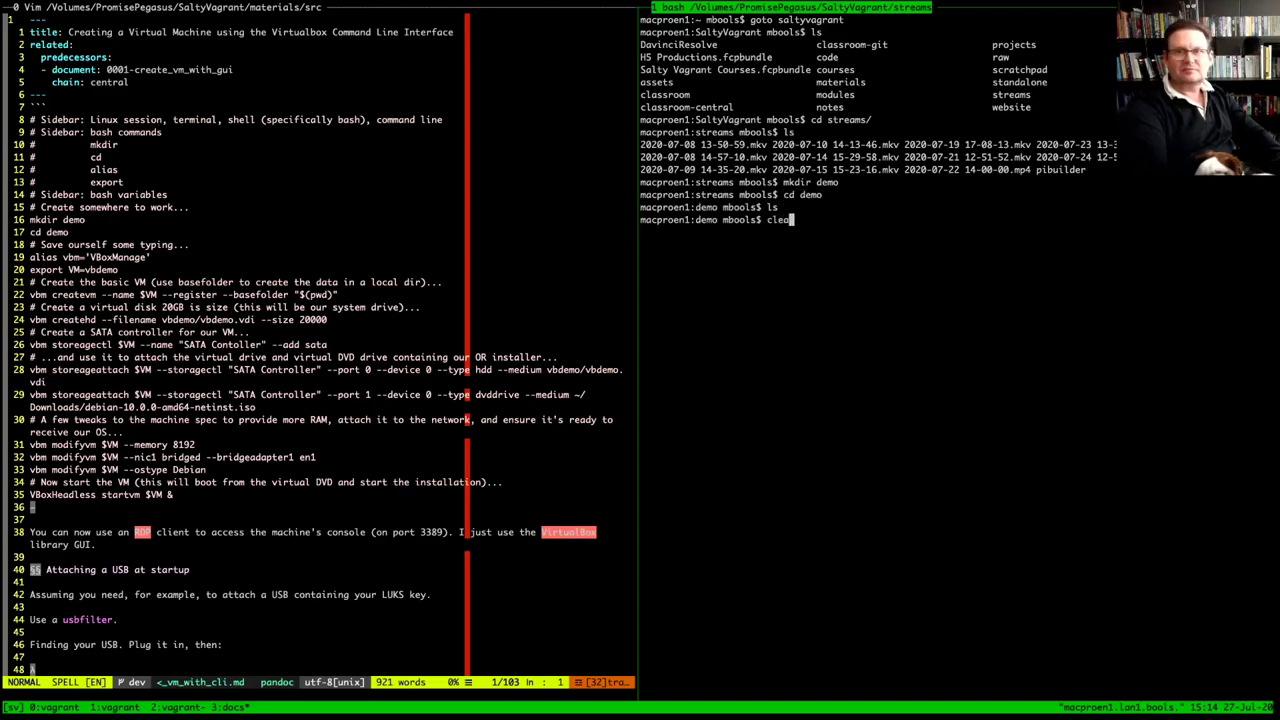
text(r)
key(Return)
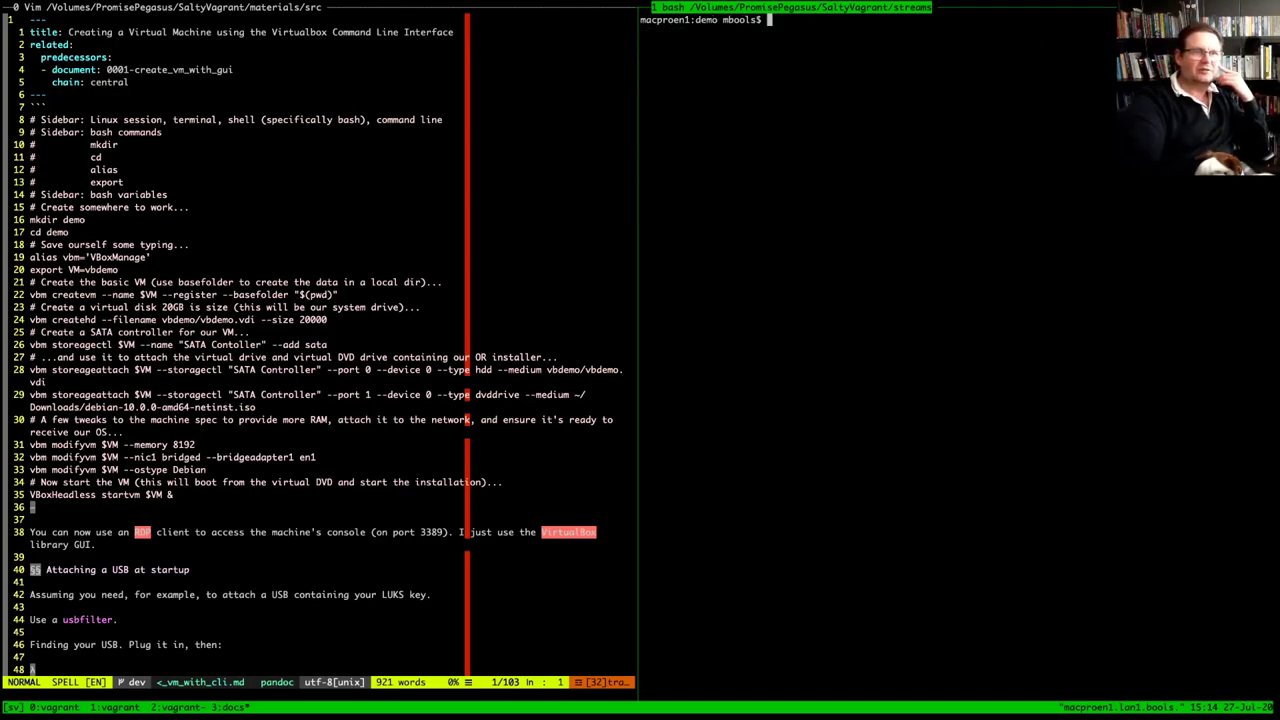
Define the alias vbm="VBoxManage" and run vbm to confirm it works
drag(4, 219, 46, 232)
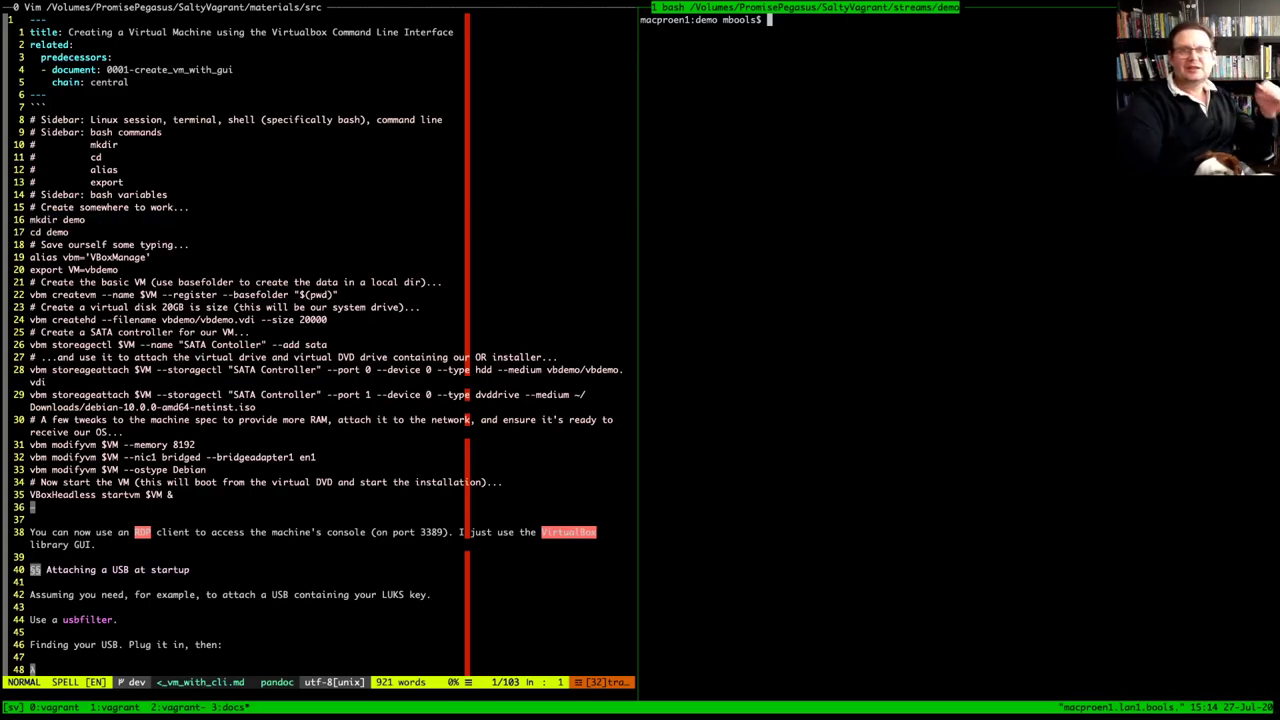
text(alias )
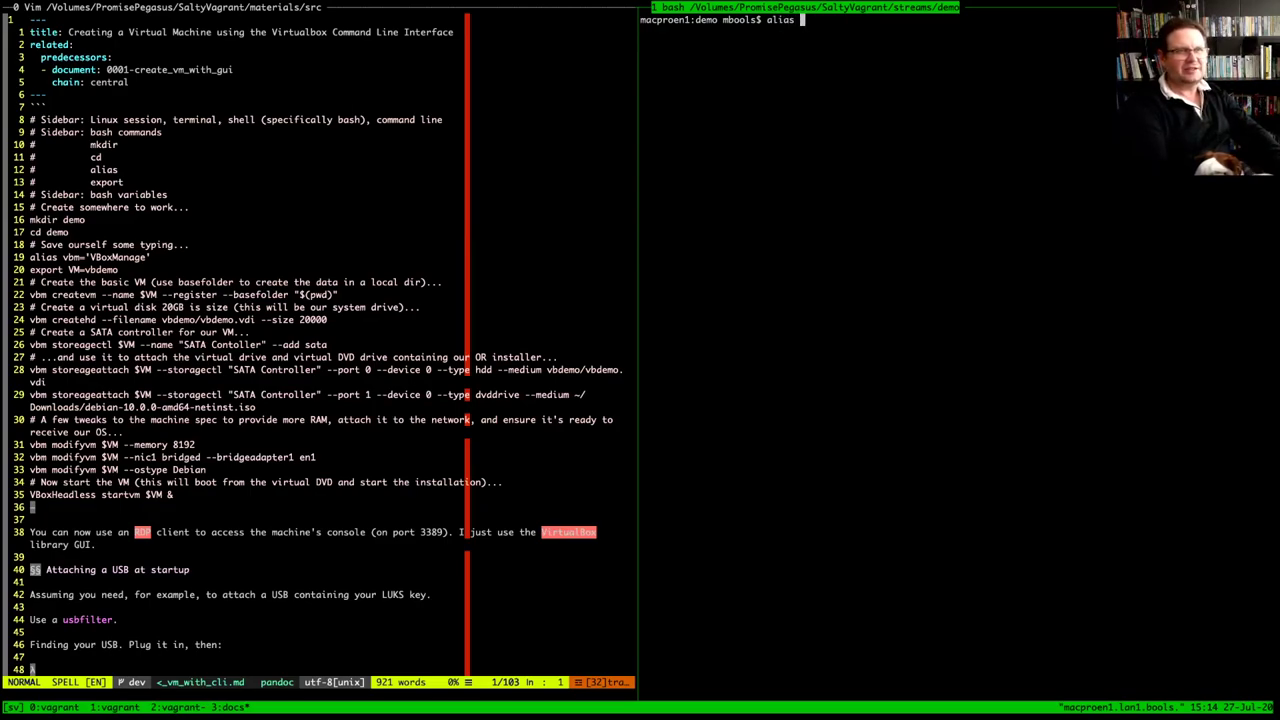
text(vb)
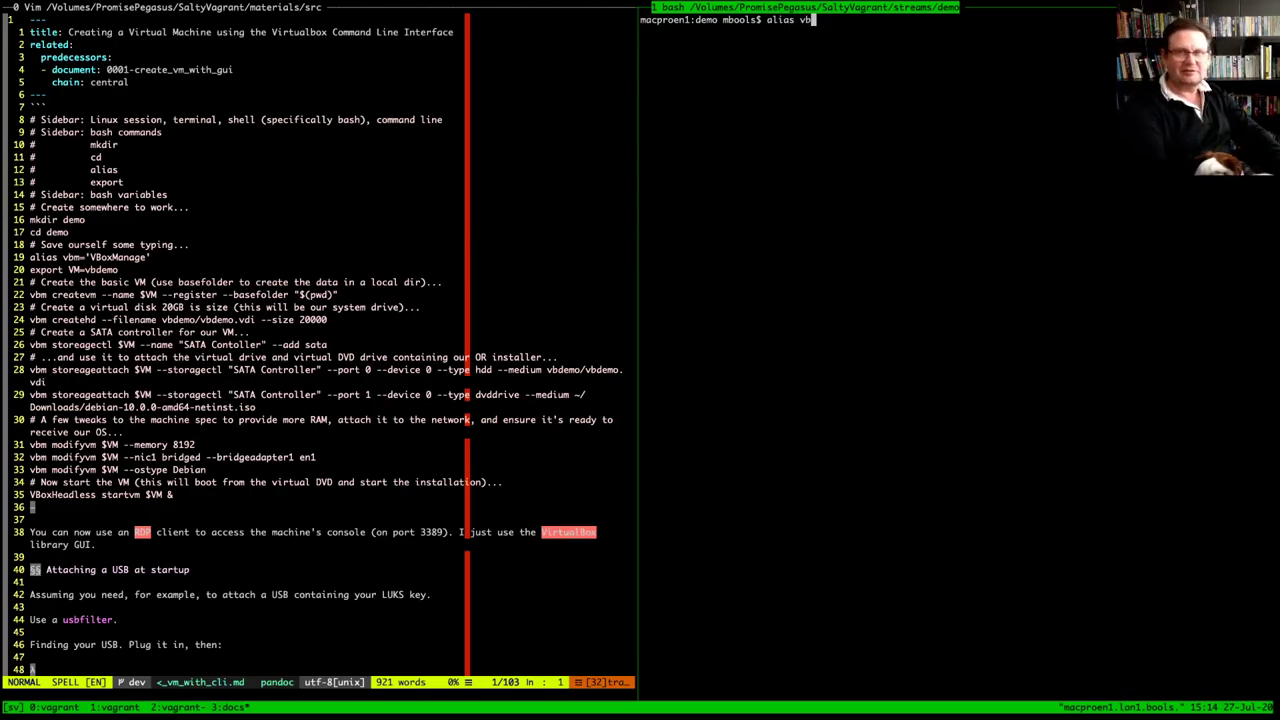
text(m=")
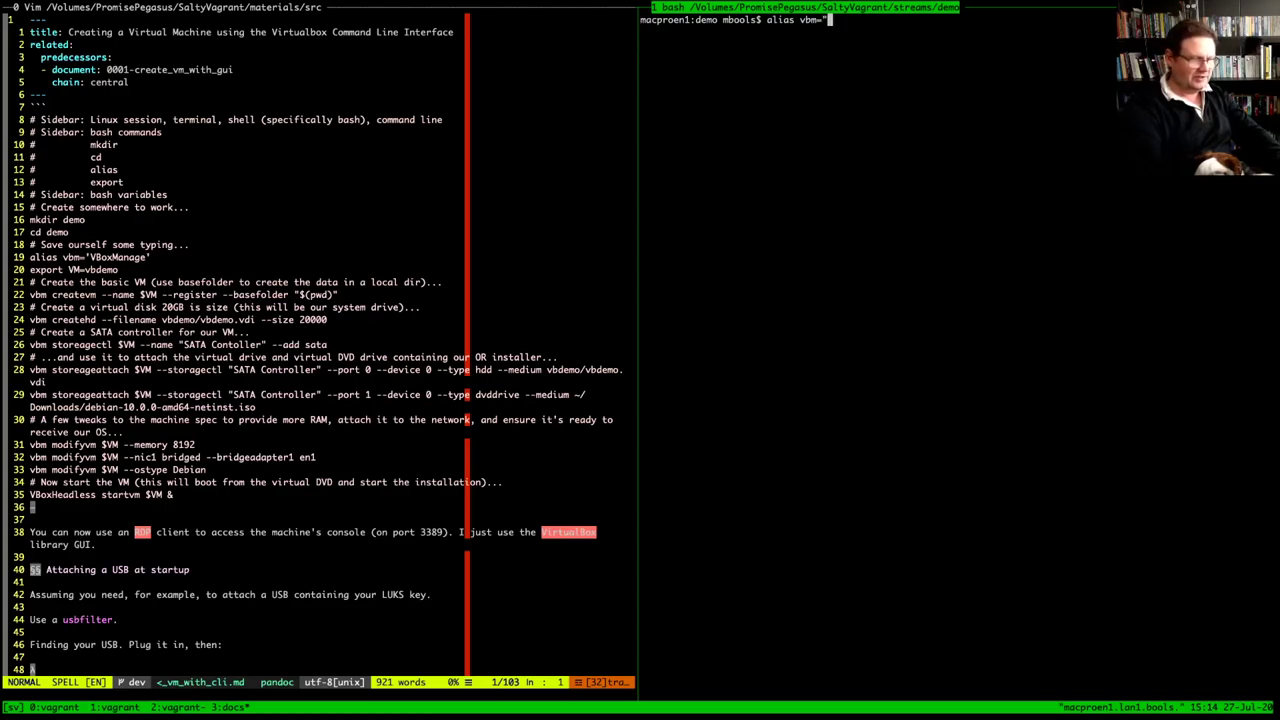
text(VBox)
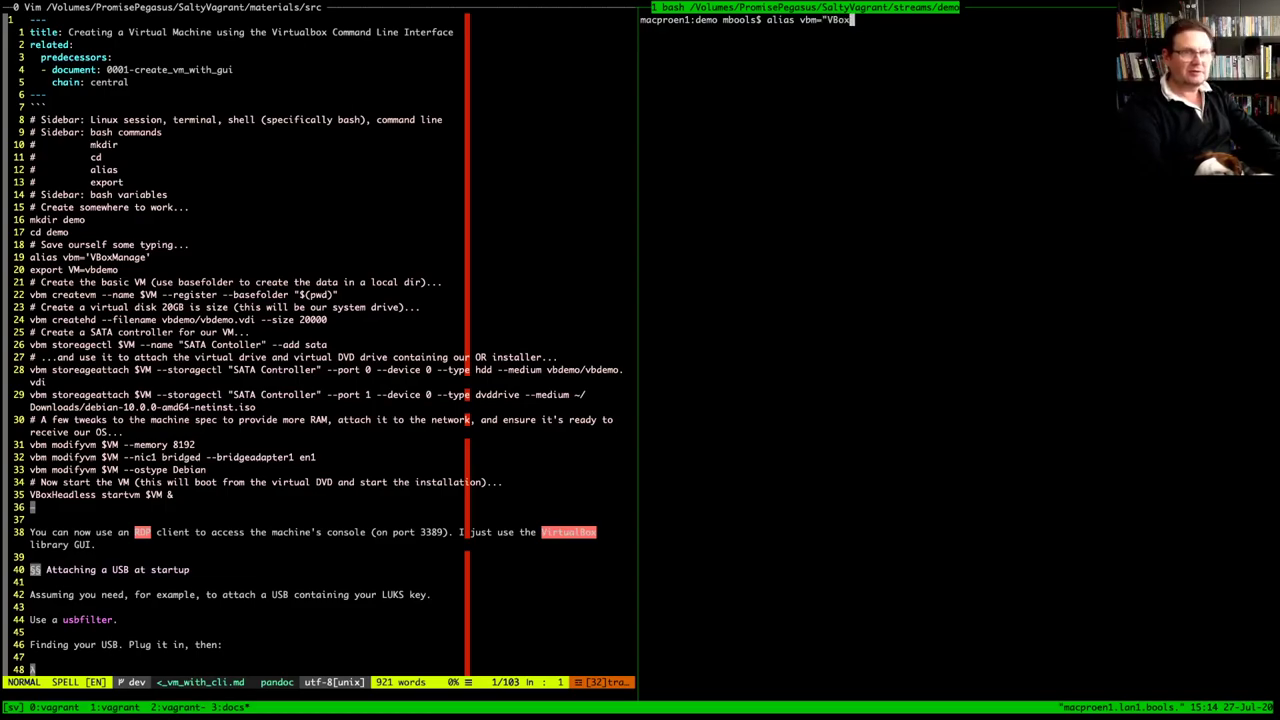
text(Mana)
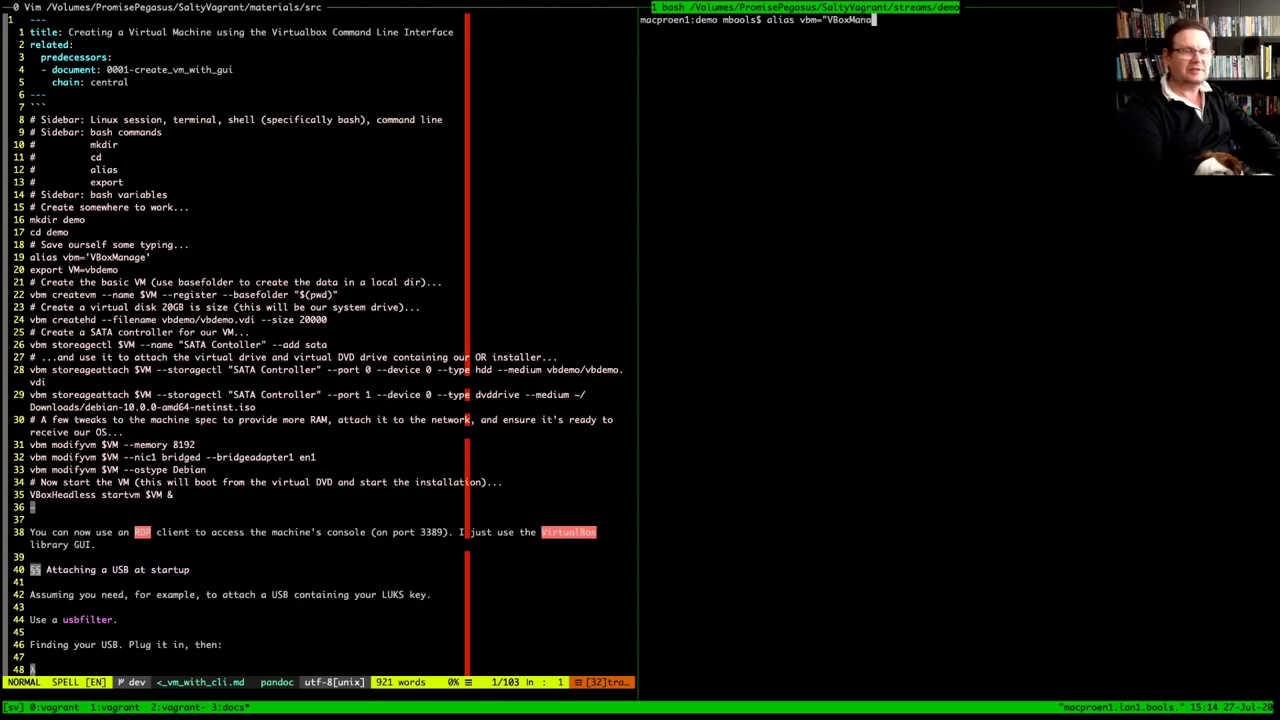
text(ge")
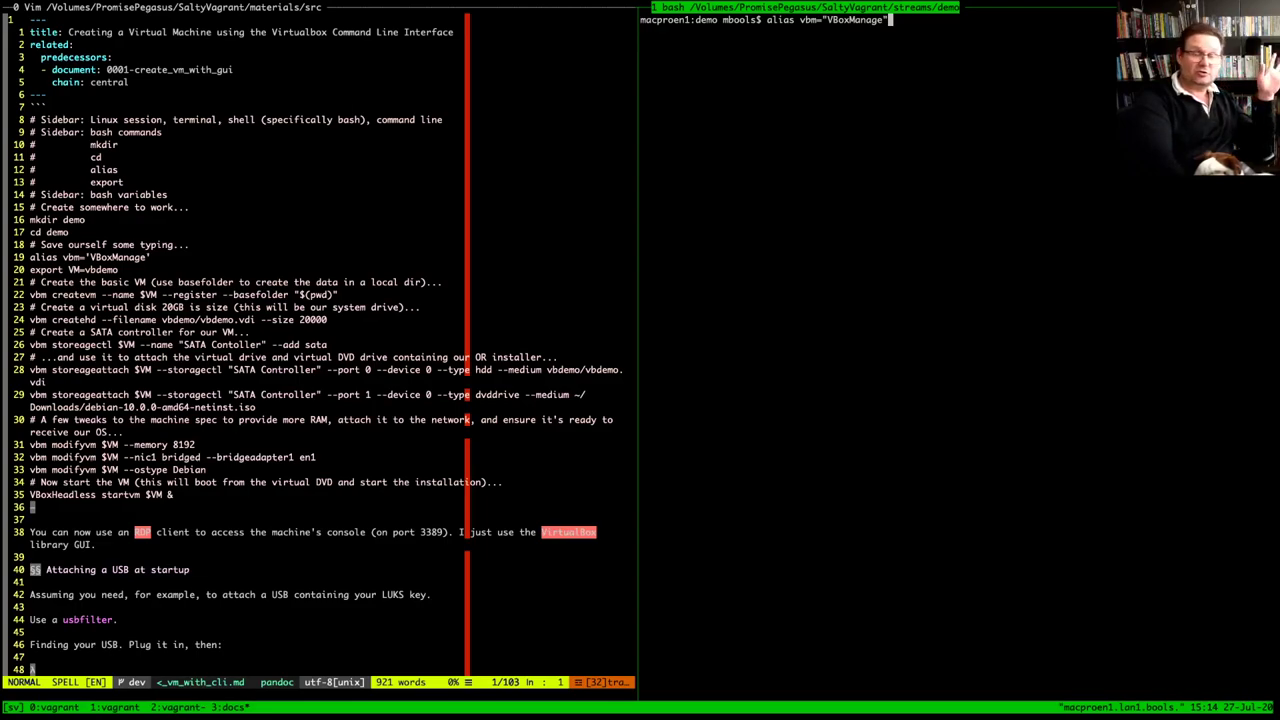
key(Return)
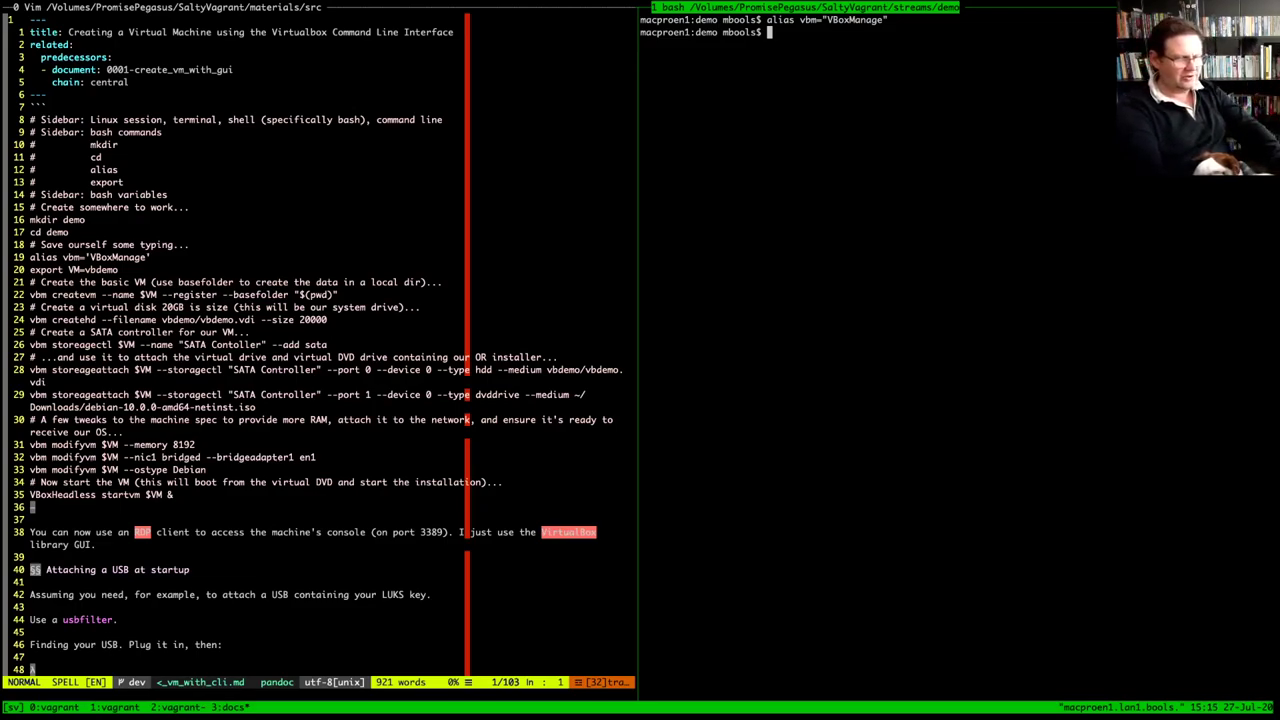
text(vbm)
key(Return)
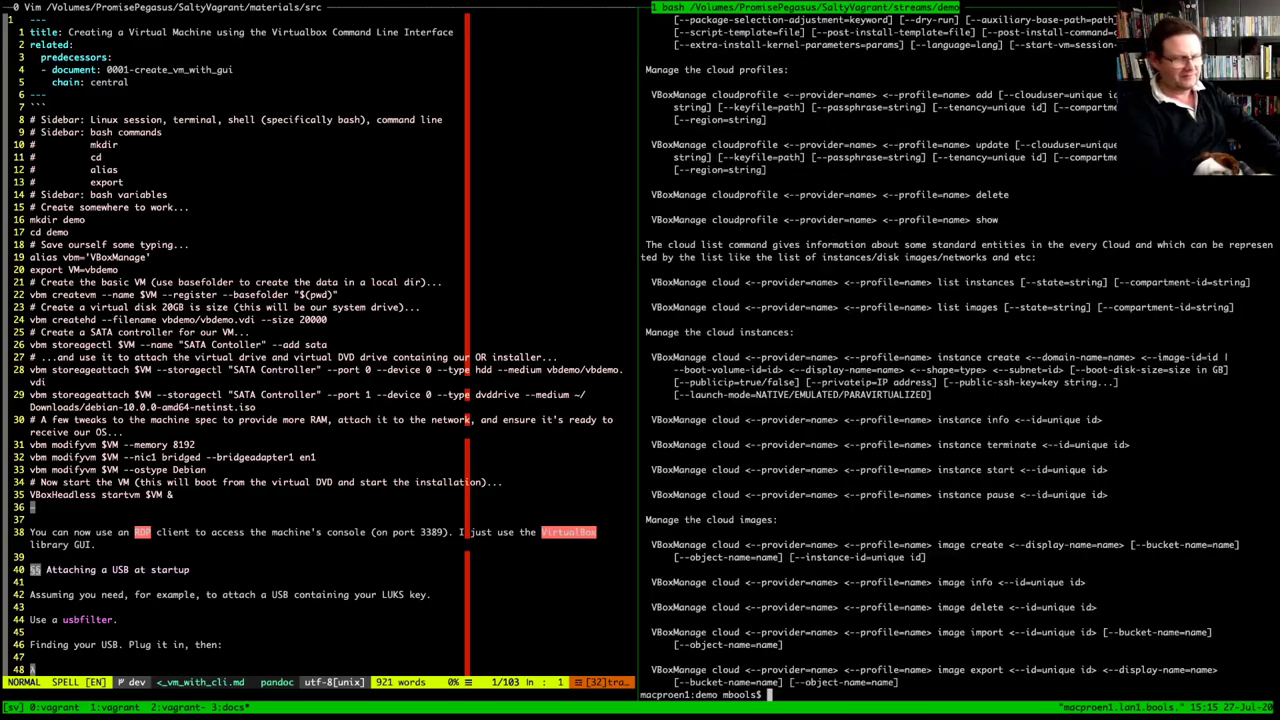
List the still-empty demo folder and clear the VBoxManage help output
text(ls)
key(Return)
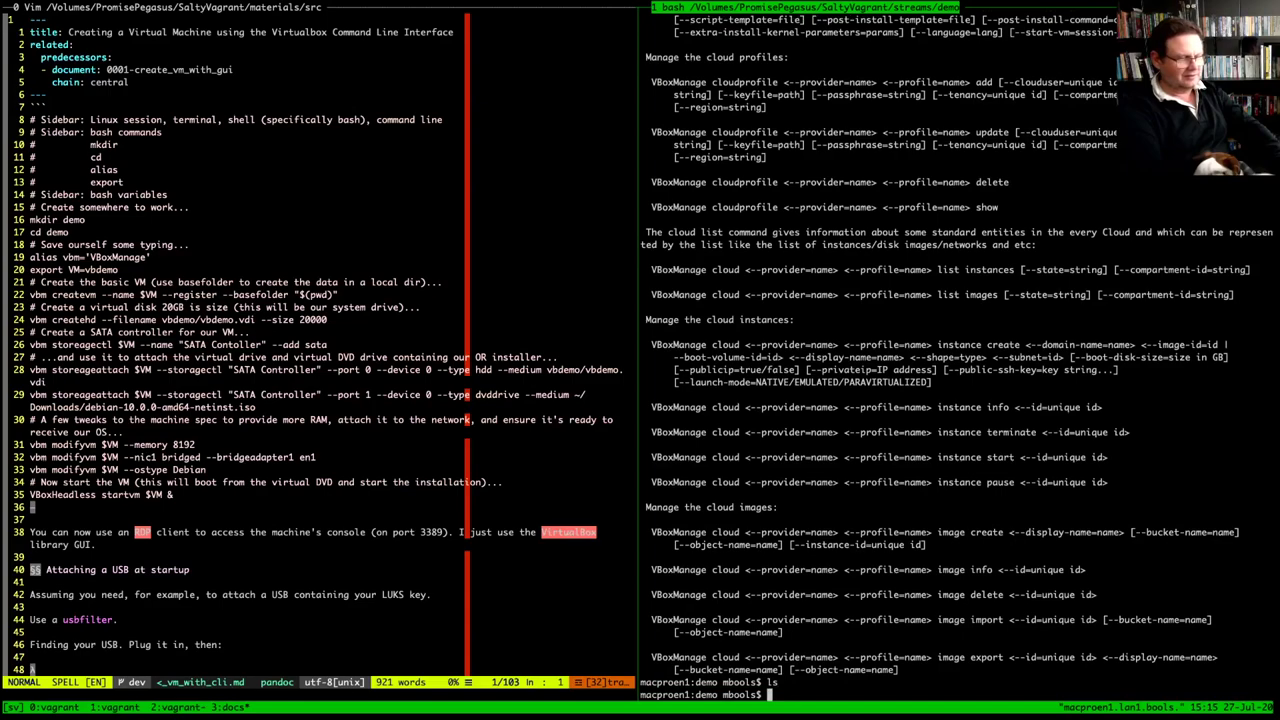
text(clear)
key(Return)
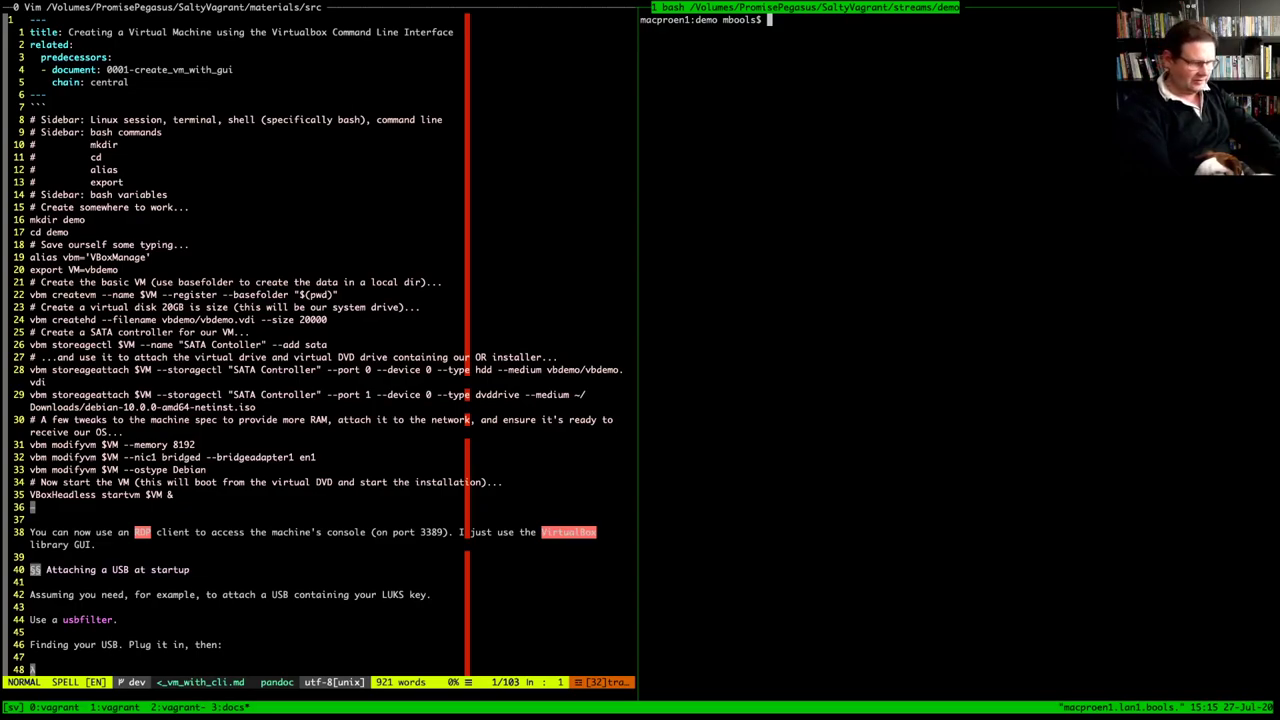
Run export VM=vbdemo, check it with echo $VM, then clear the shell
text(exort)
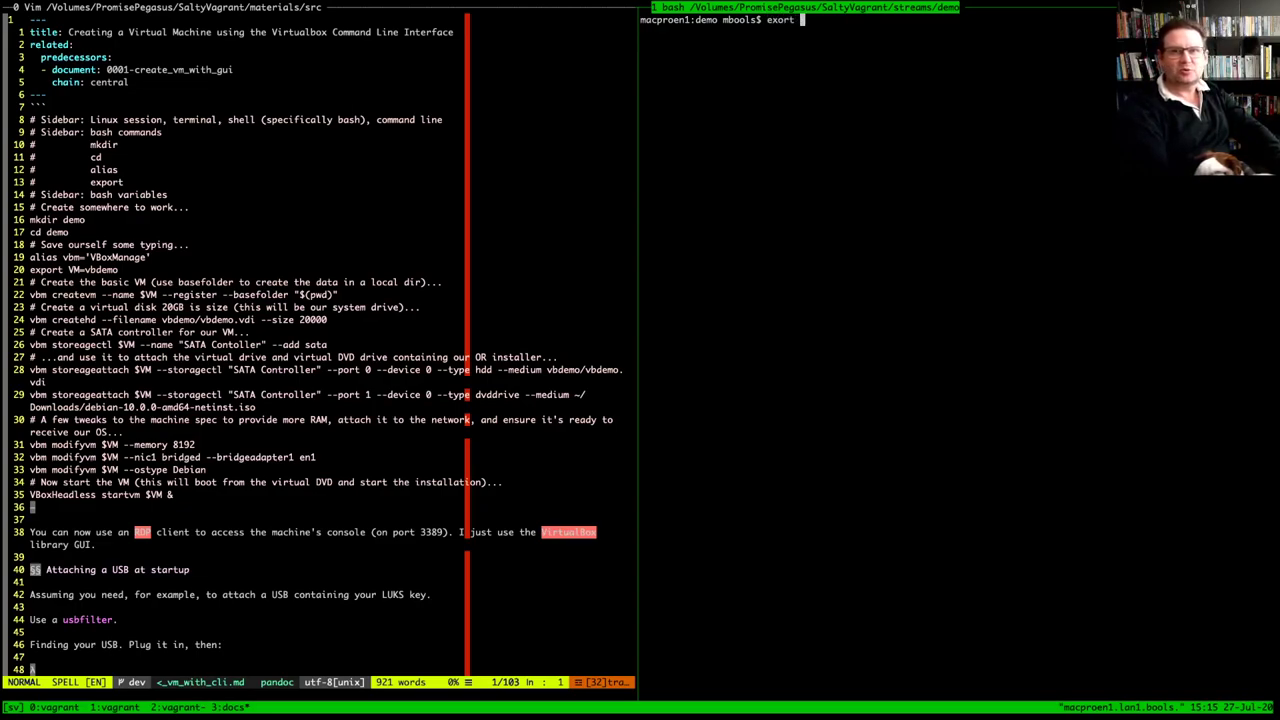
key(BackSpace)
key(BackSpace)
key(BackSpace)
key(BackSpace)
text(port )
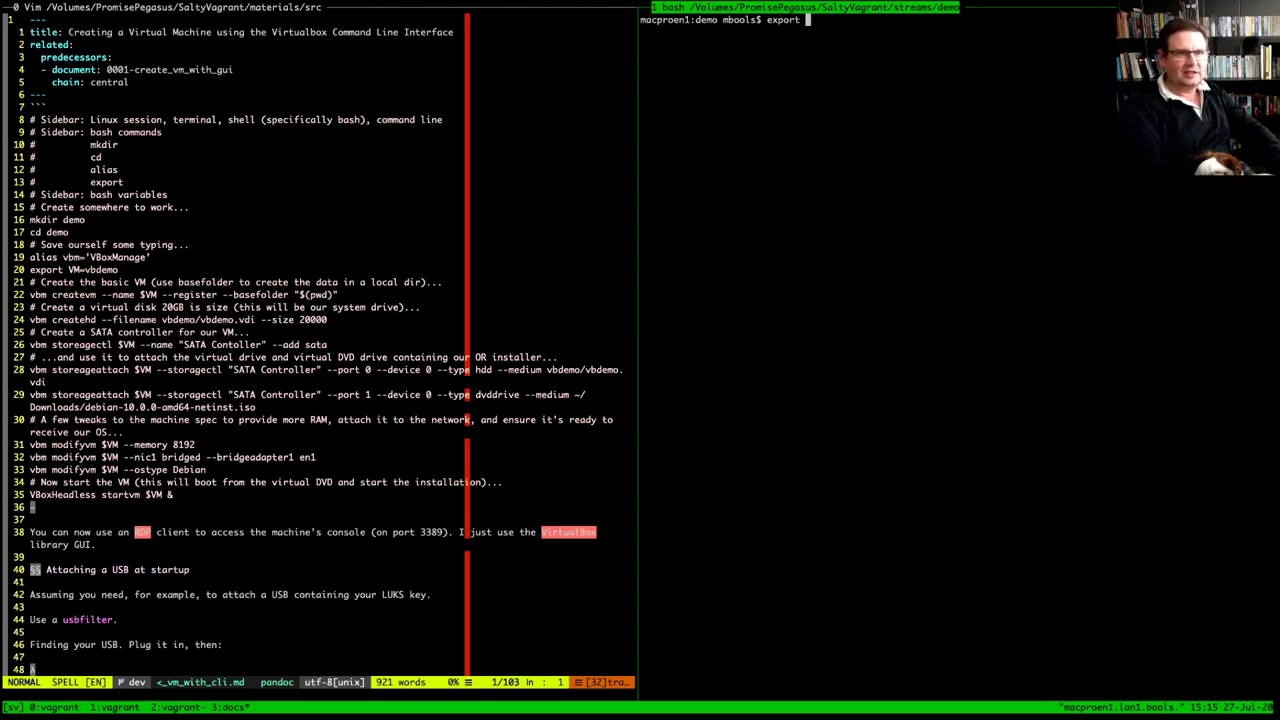
text(VM)
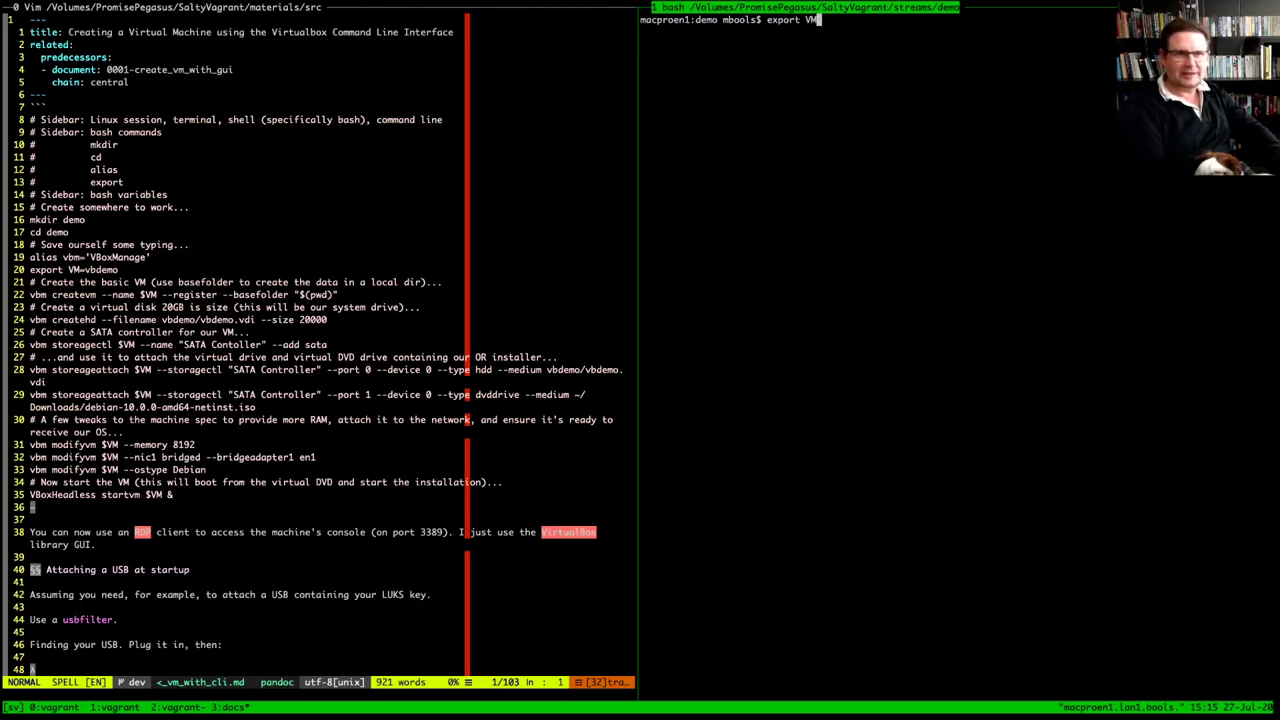
text(=)
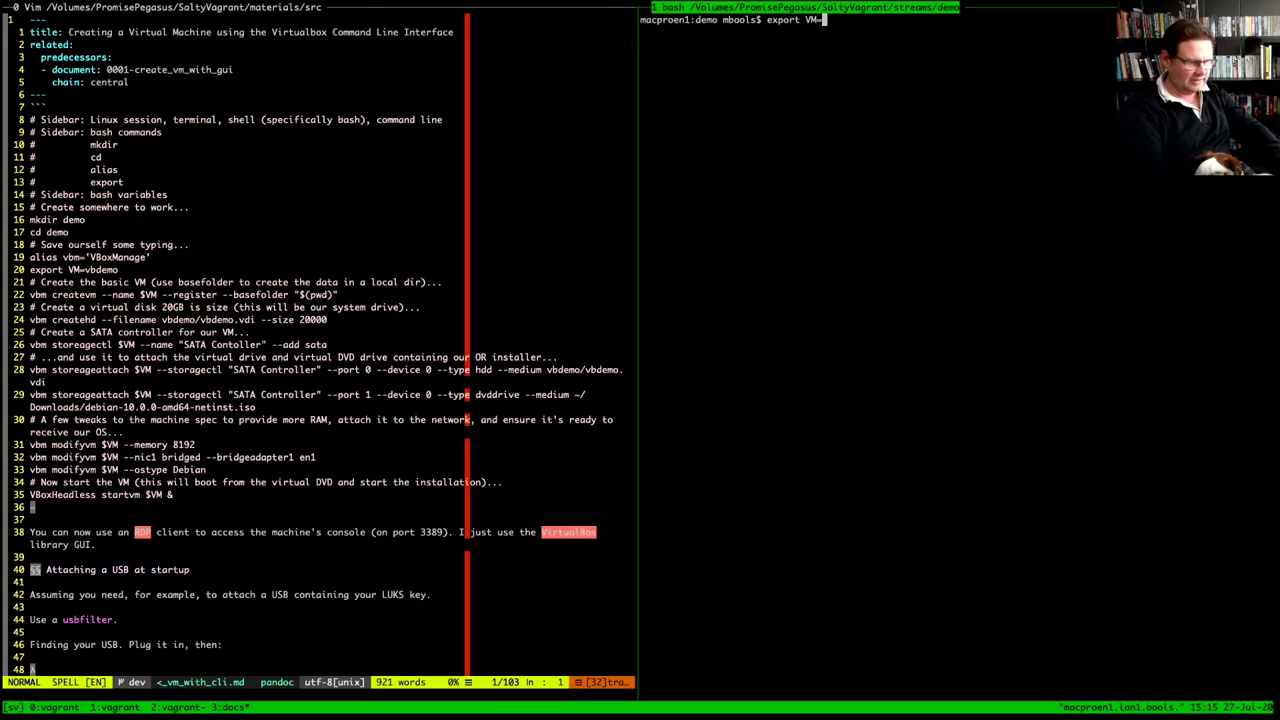
text(vbdemo)
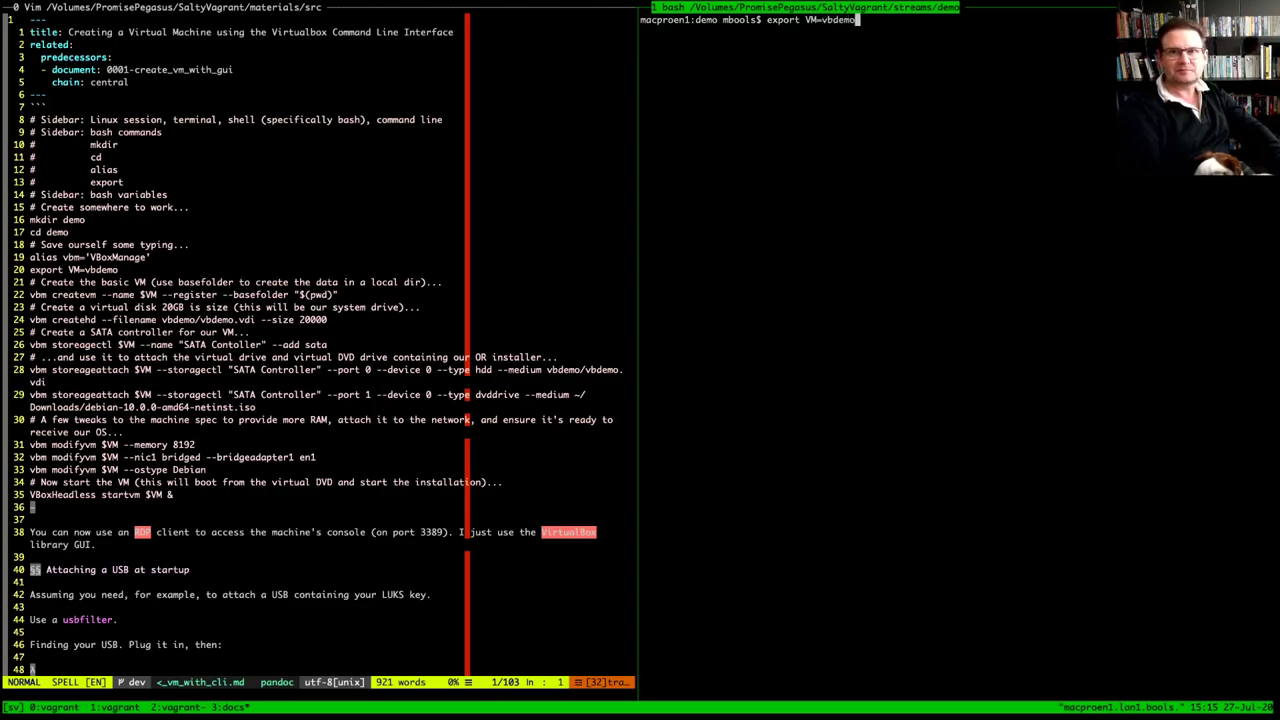
key(Return)
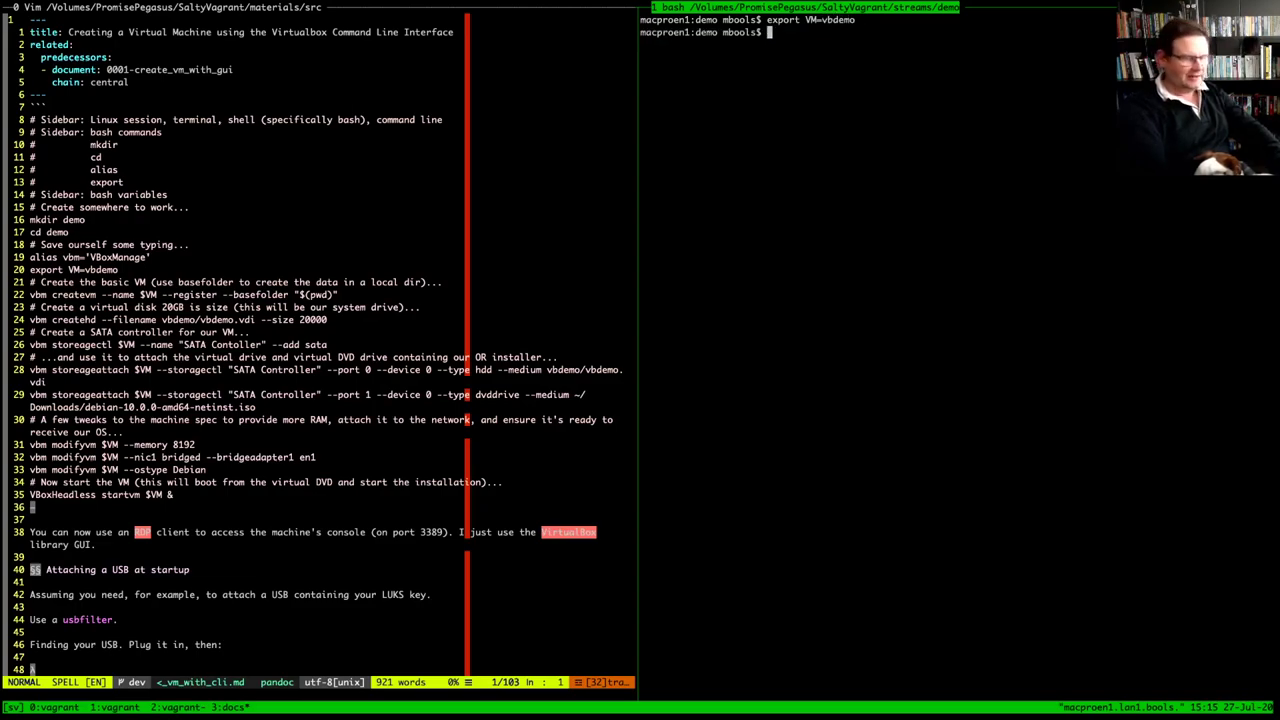
text(echo $VM)
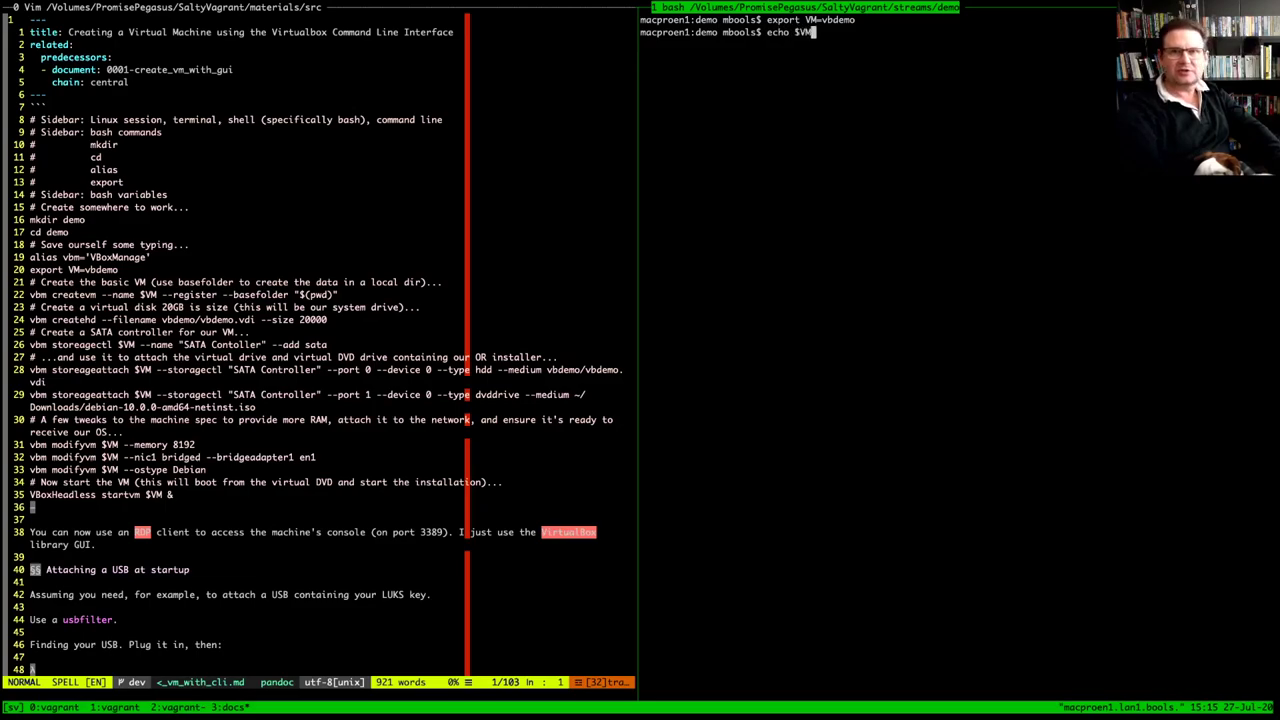
key(Return)
text(clear)
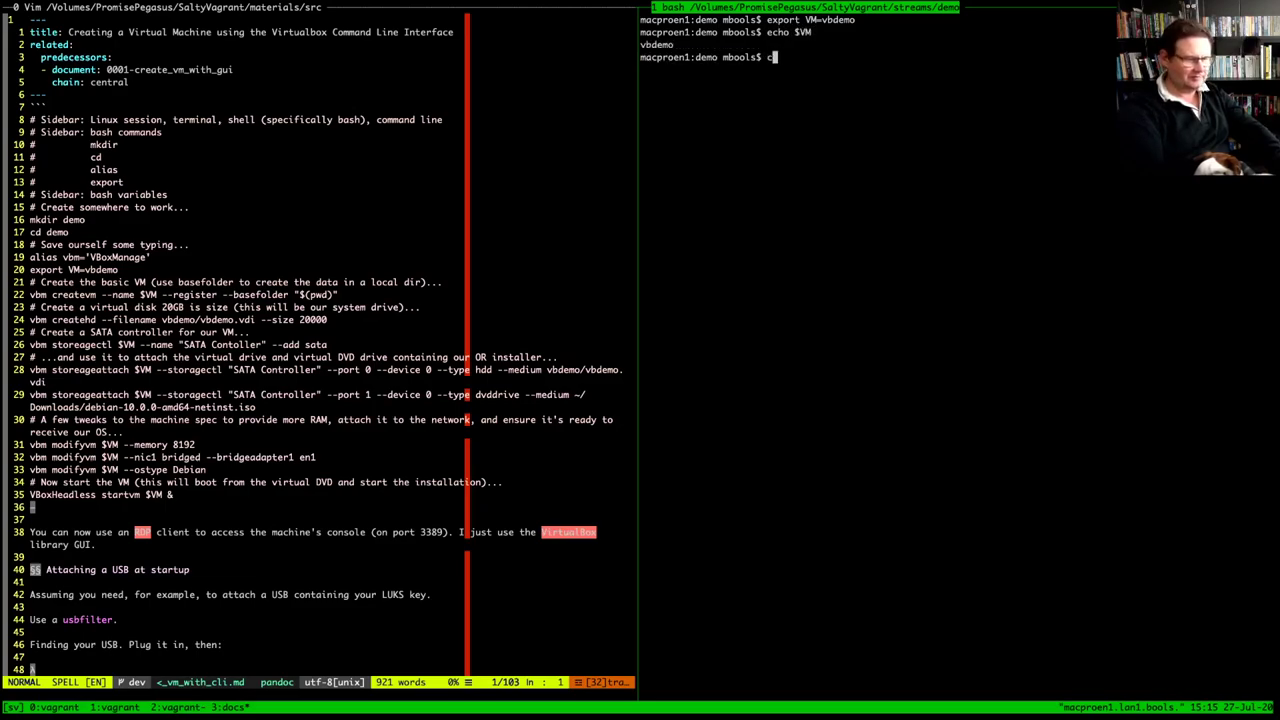
key(Return)
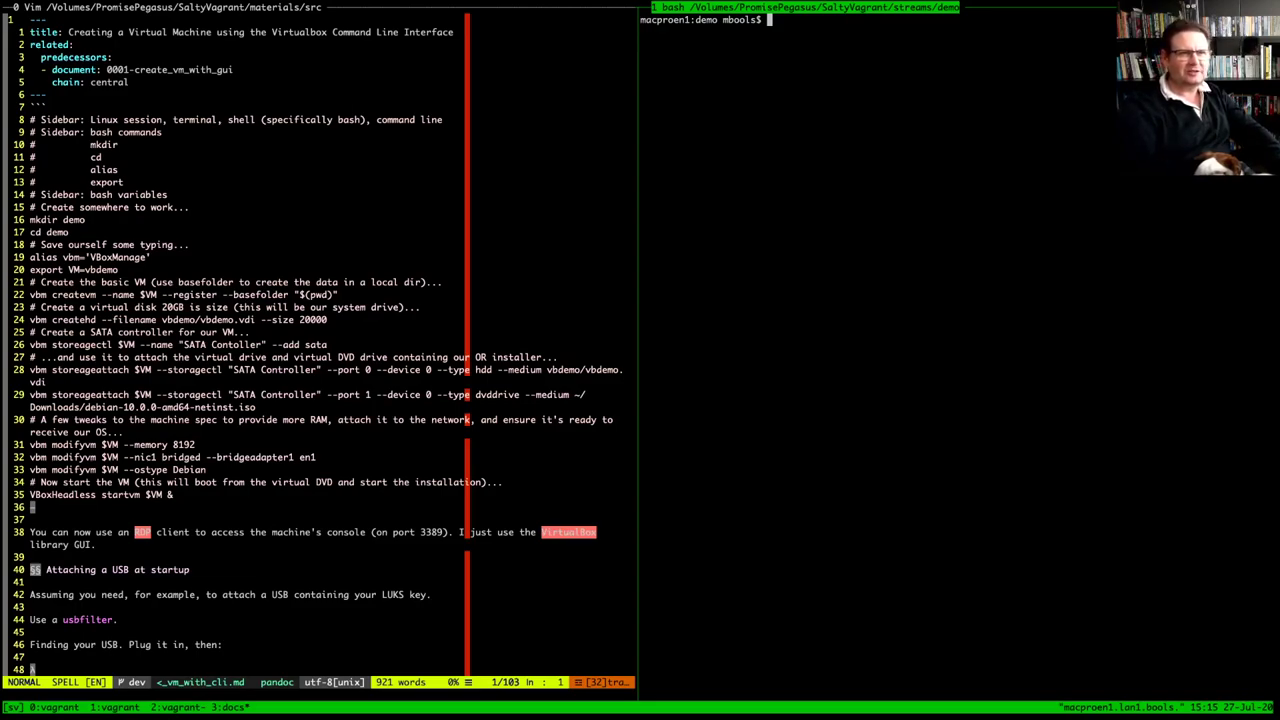
Run the vbm createvm line from the notes to register vbdemo in demo, then list the folder
drag(28, 295, 337, 295)
key(ctrl+b)
key(bracketright)
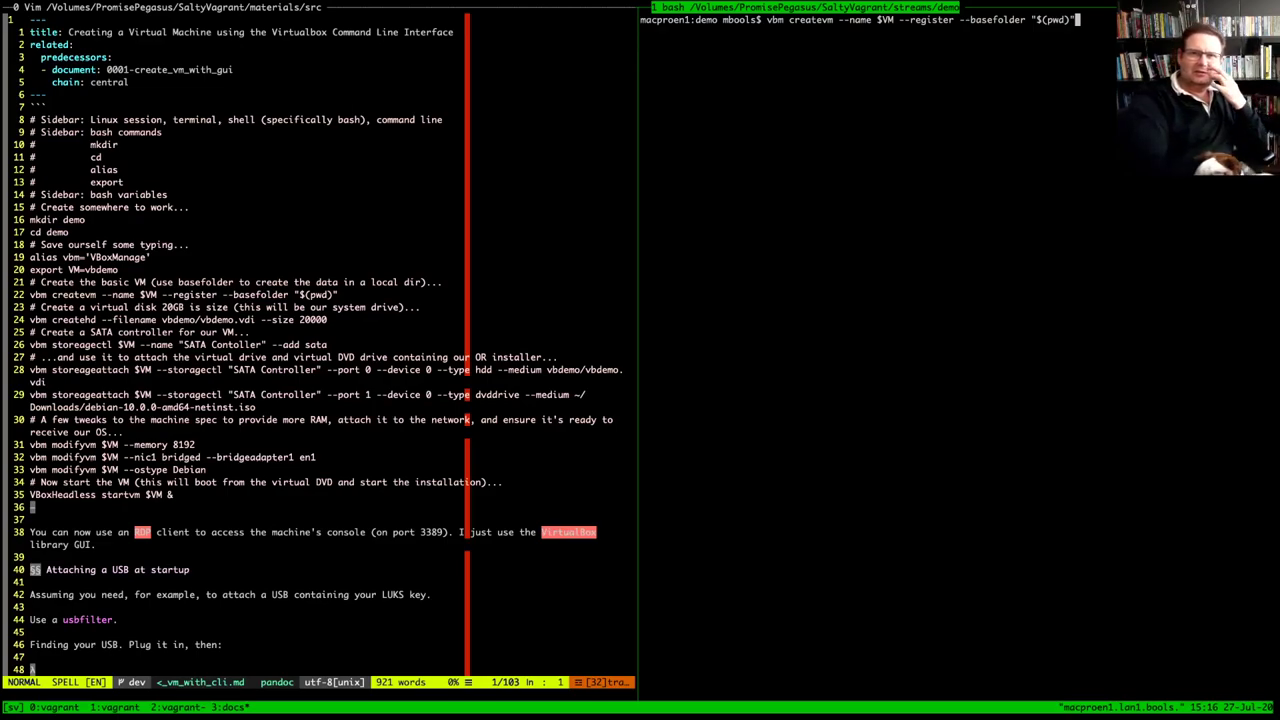
drag(877, 19, 899, 19)
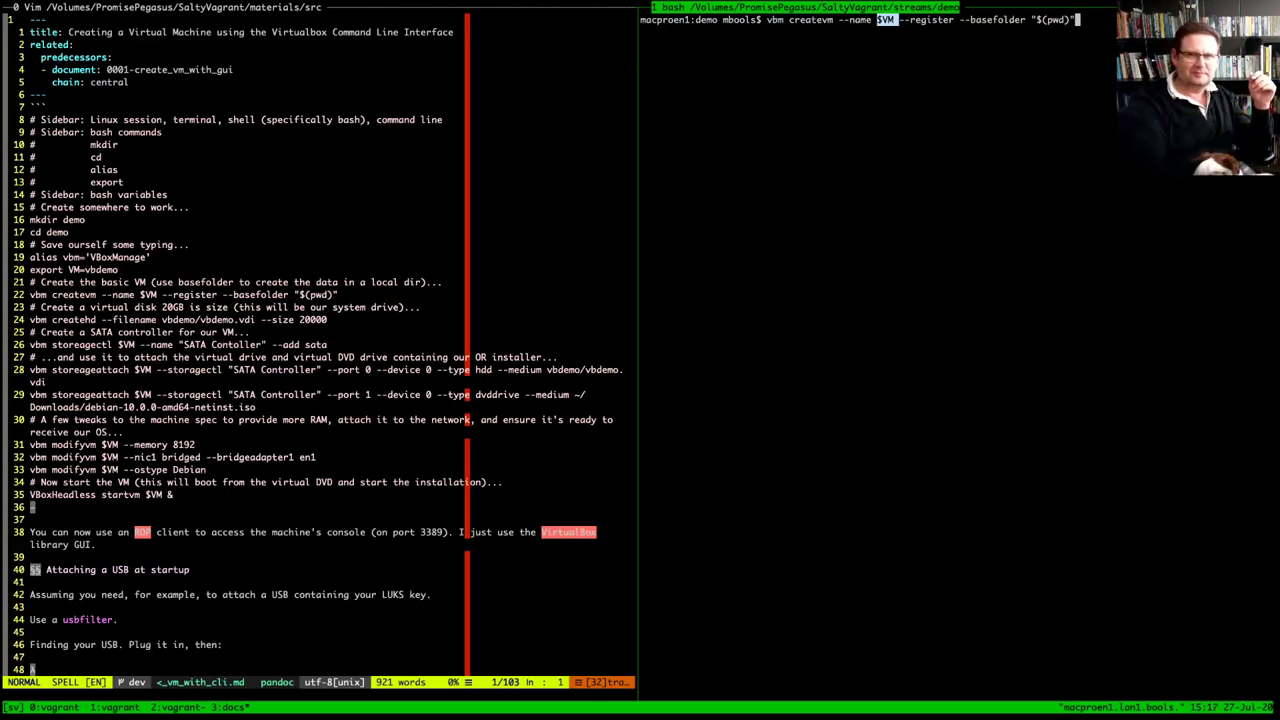
key(Return)
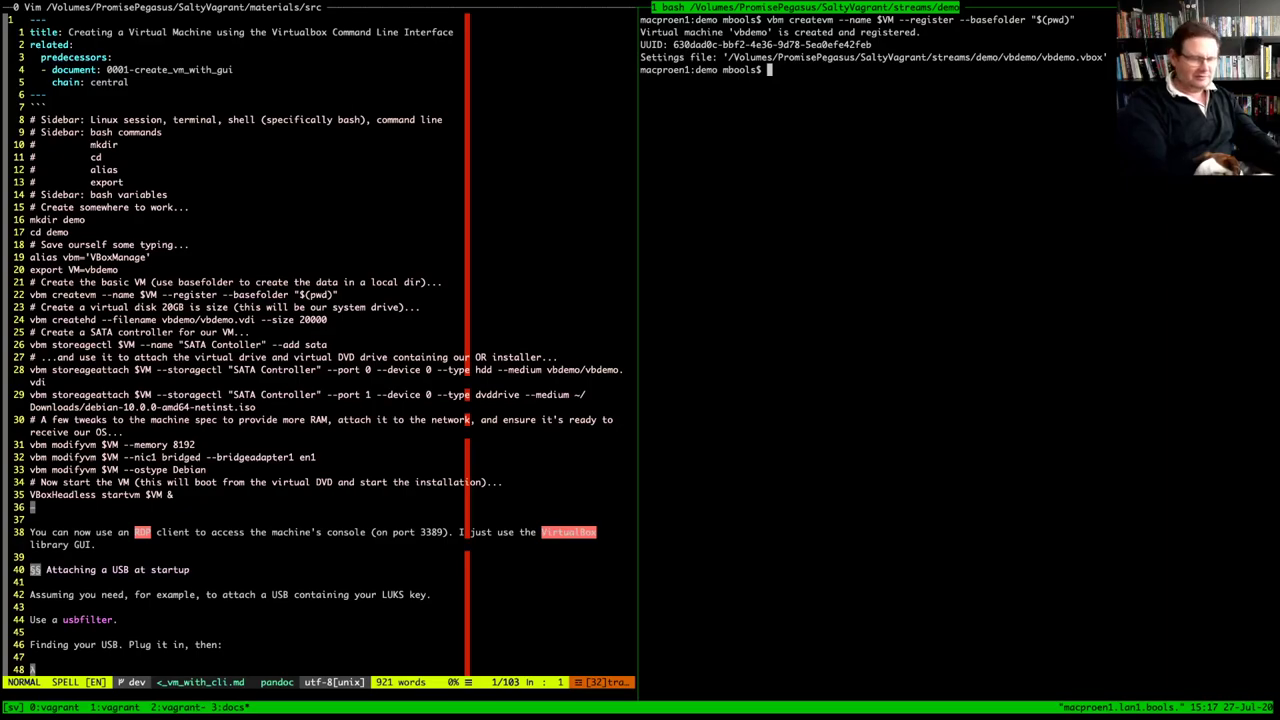
text(ls)
key(Return)
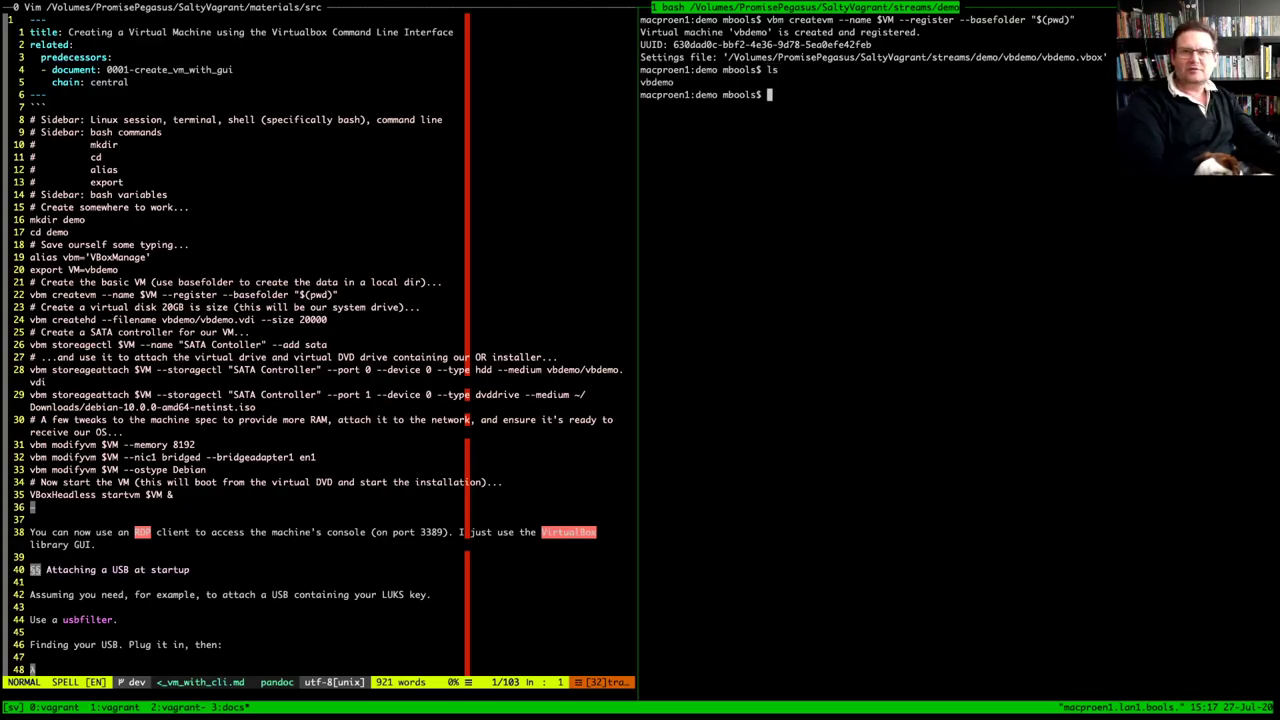
List vbdemo/ to confirm it holds only vbdemo.vbox
double_click(656, 82)
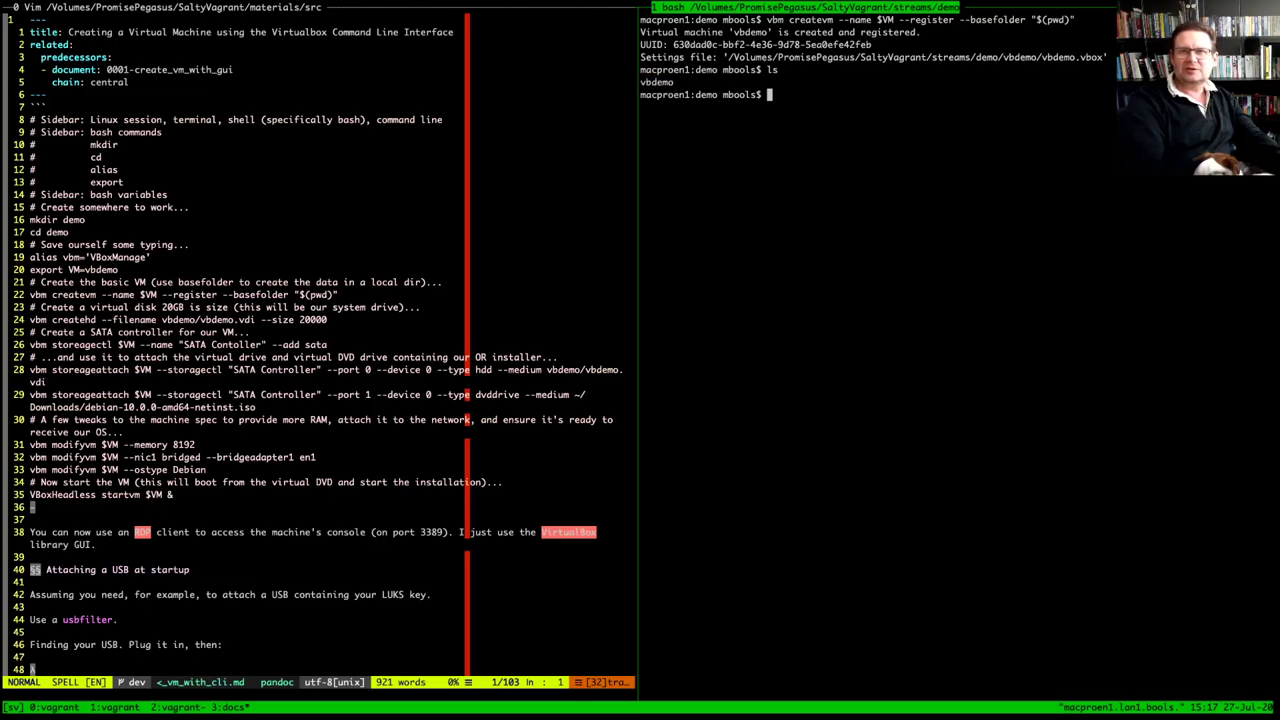
drag(800, 57, 1103, 57)
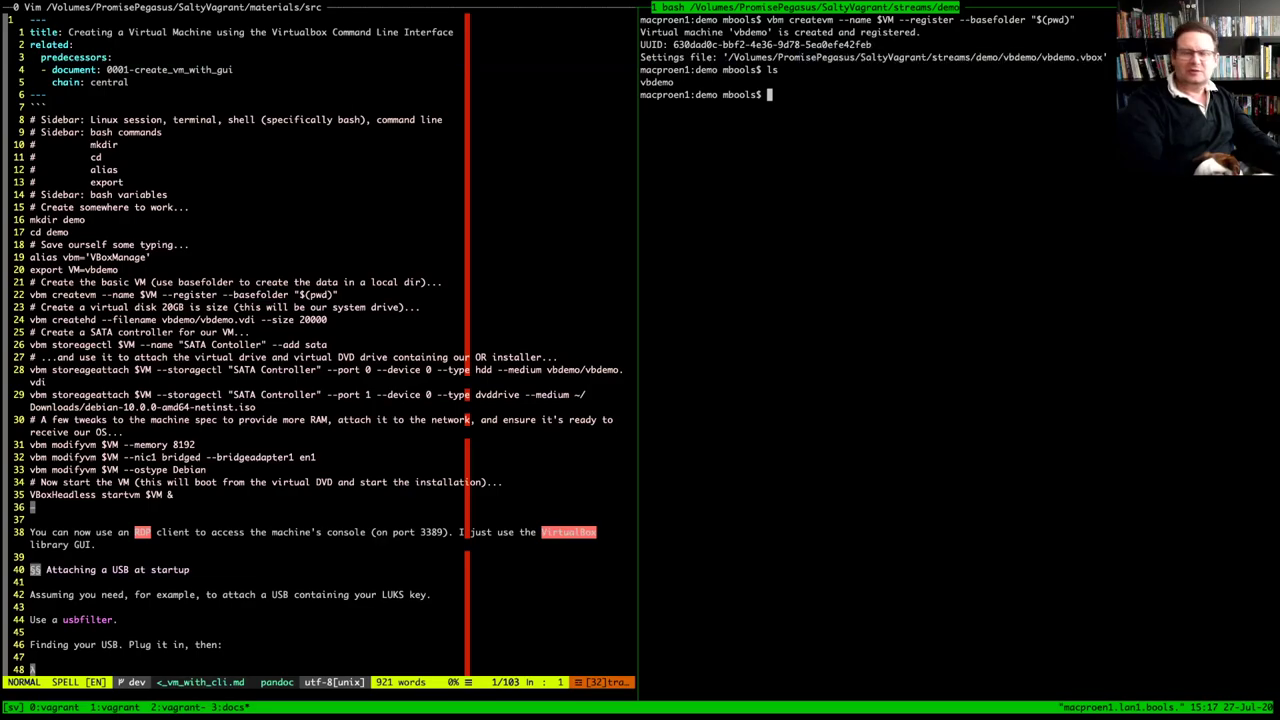
text(ls vbdemo/)
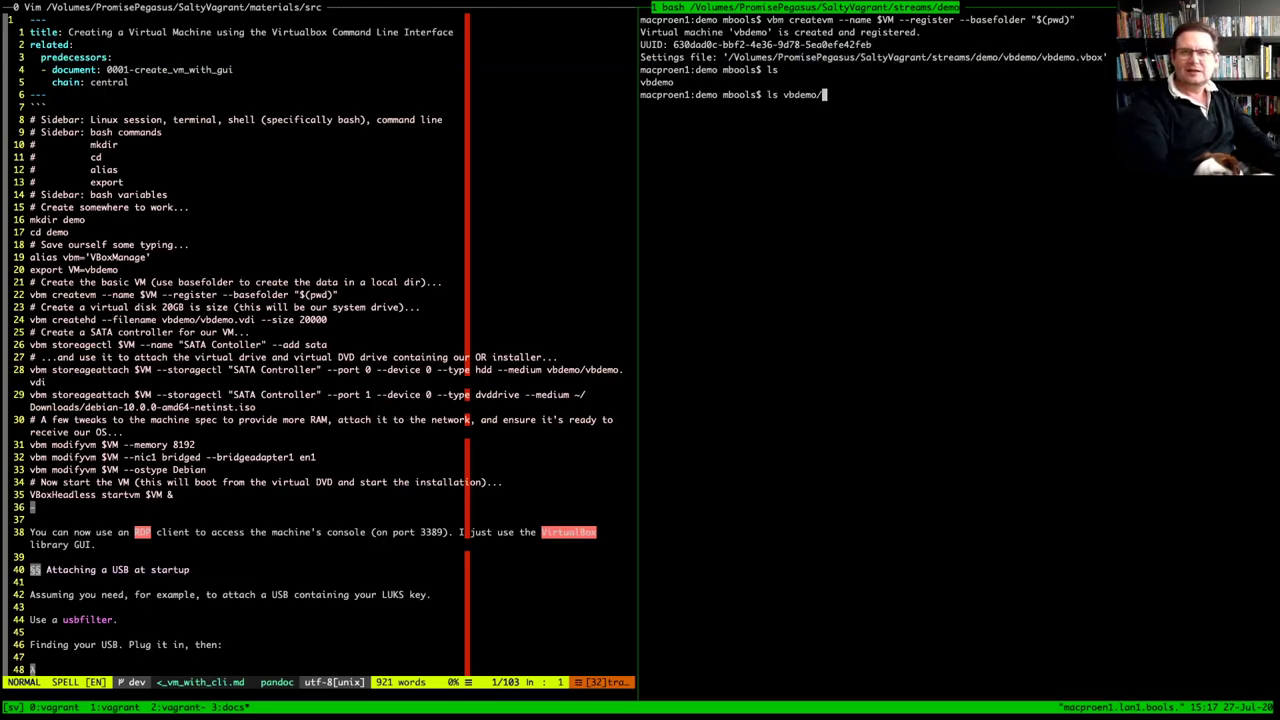
key(Return)
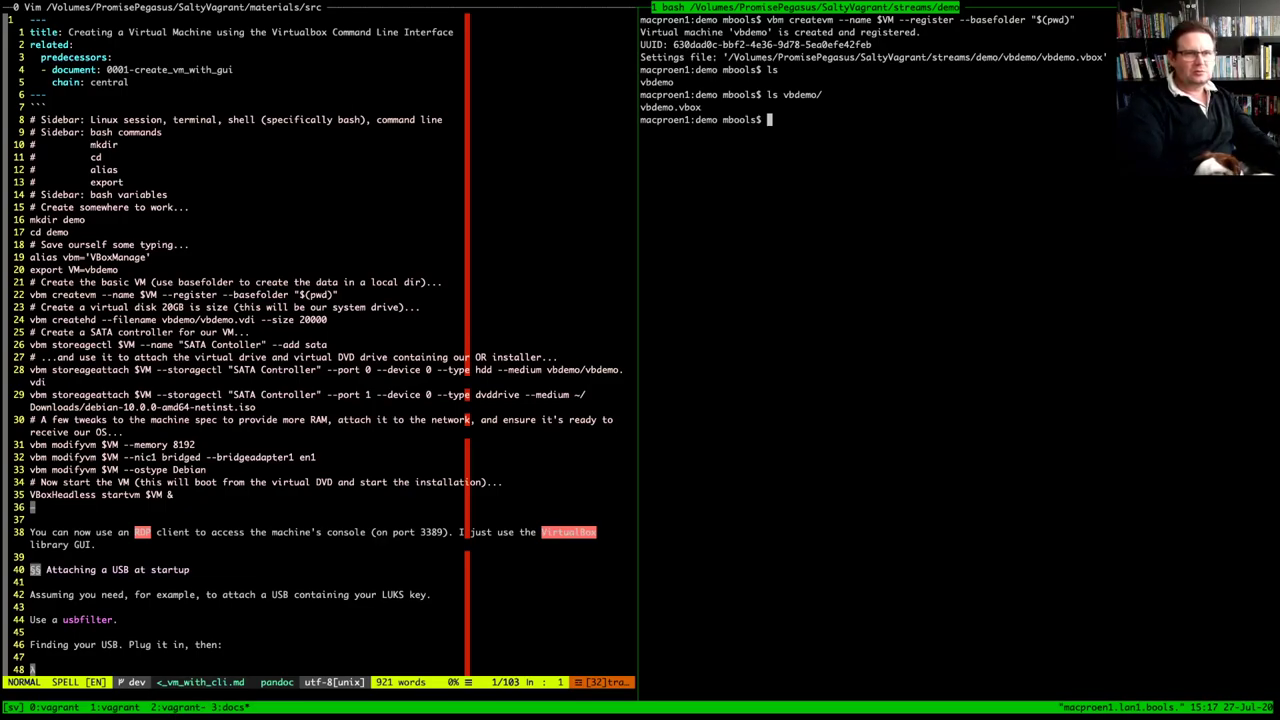
Copy the vbm createhd command from notes line 24 to the bash prompt
drag(30, 319, 328, 319)
key(ctrl+b)
key(bracketright)
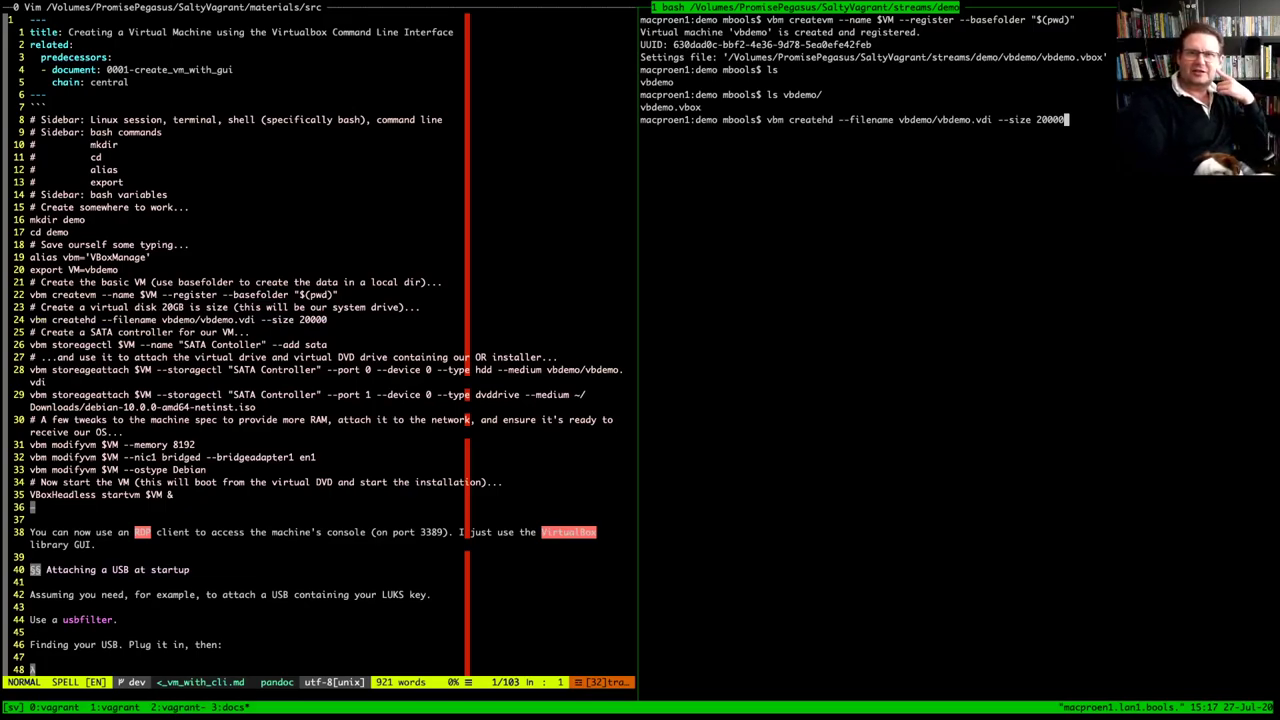
Create the vbdemo/vbdemo.vdi virtual disk with size 20000
drag(823, 119, 992, 119)
double_click(656, 82)
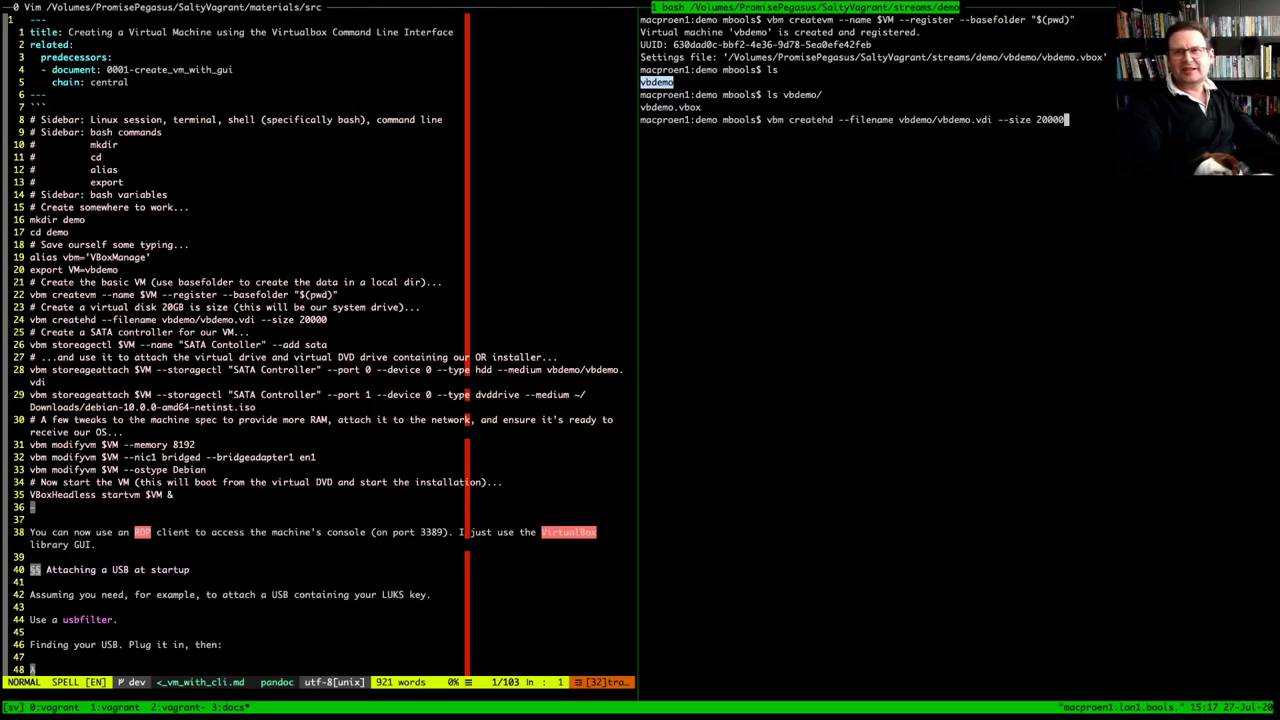
drag(1036, 119, 1068, 119)
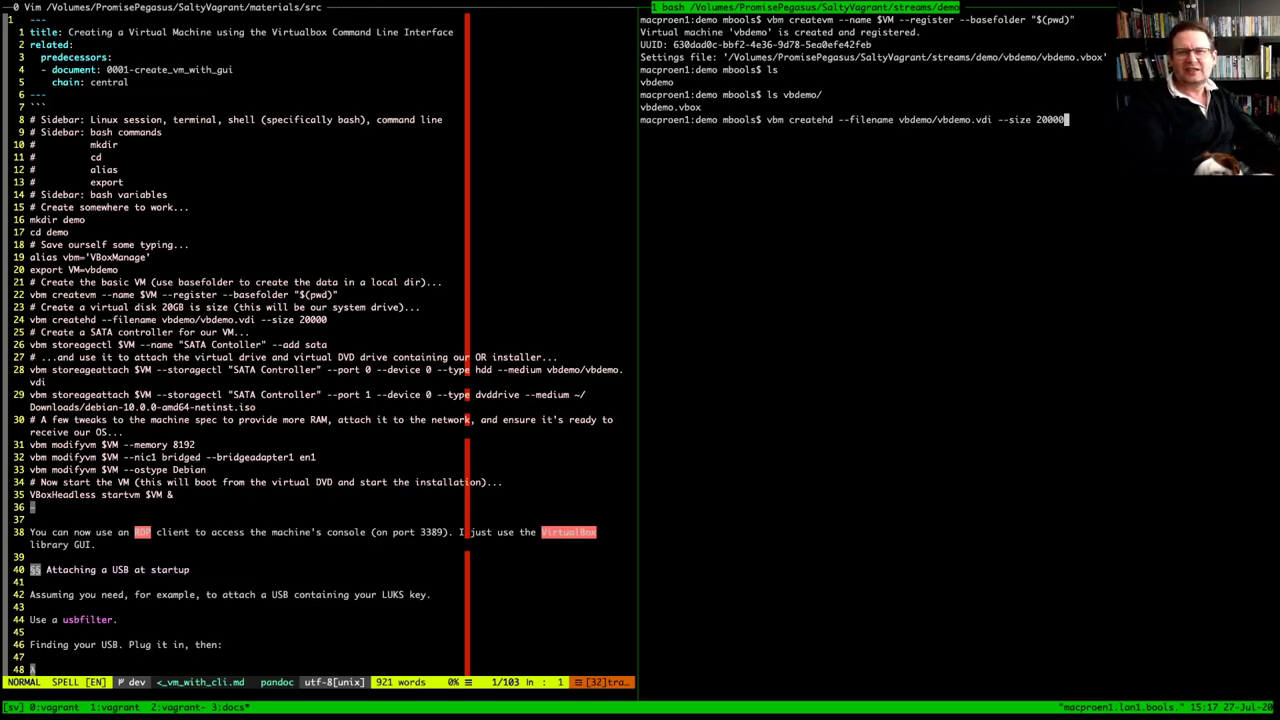
key(Return)
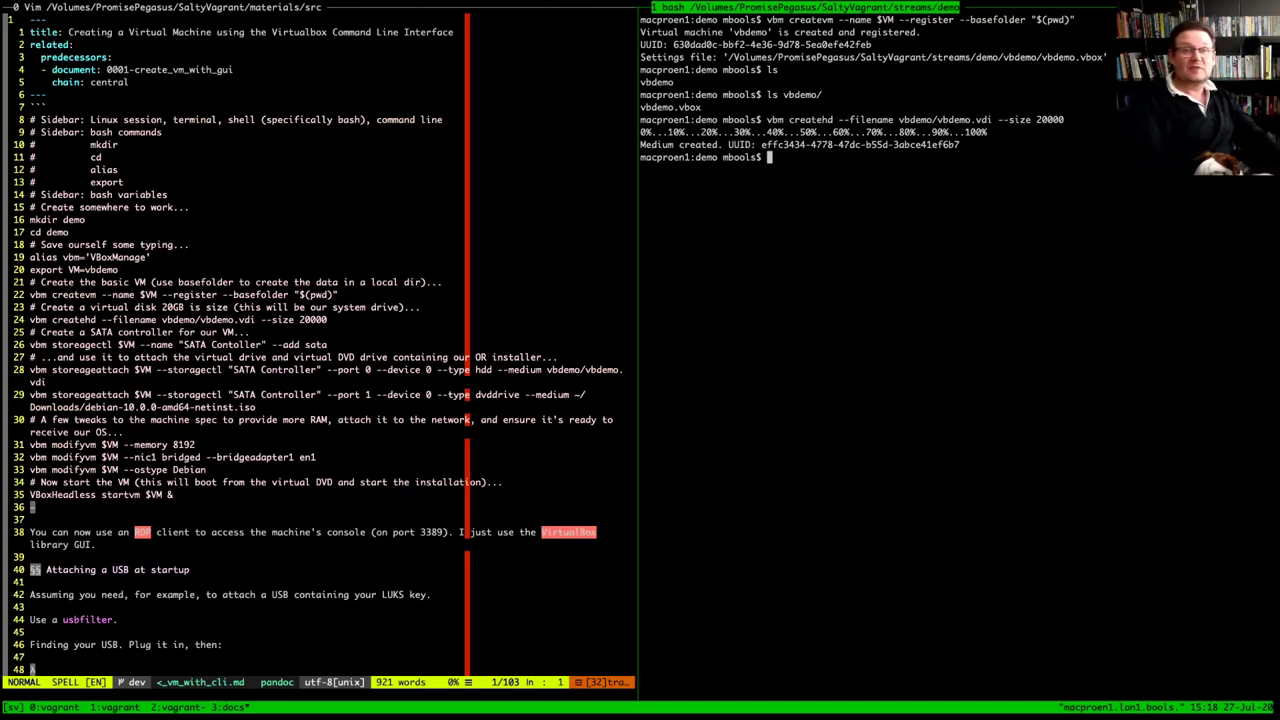
Stage the vbm storagectl --add sata command from notes line 26 at the prompt
double_click(739, 144)
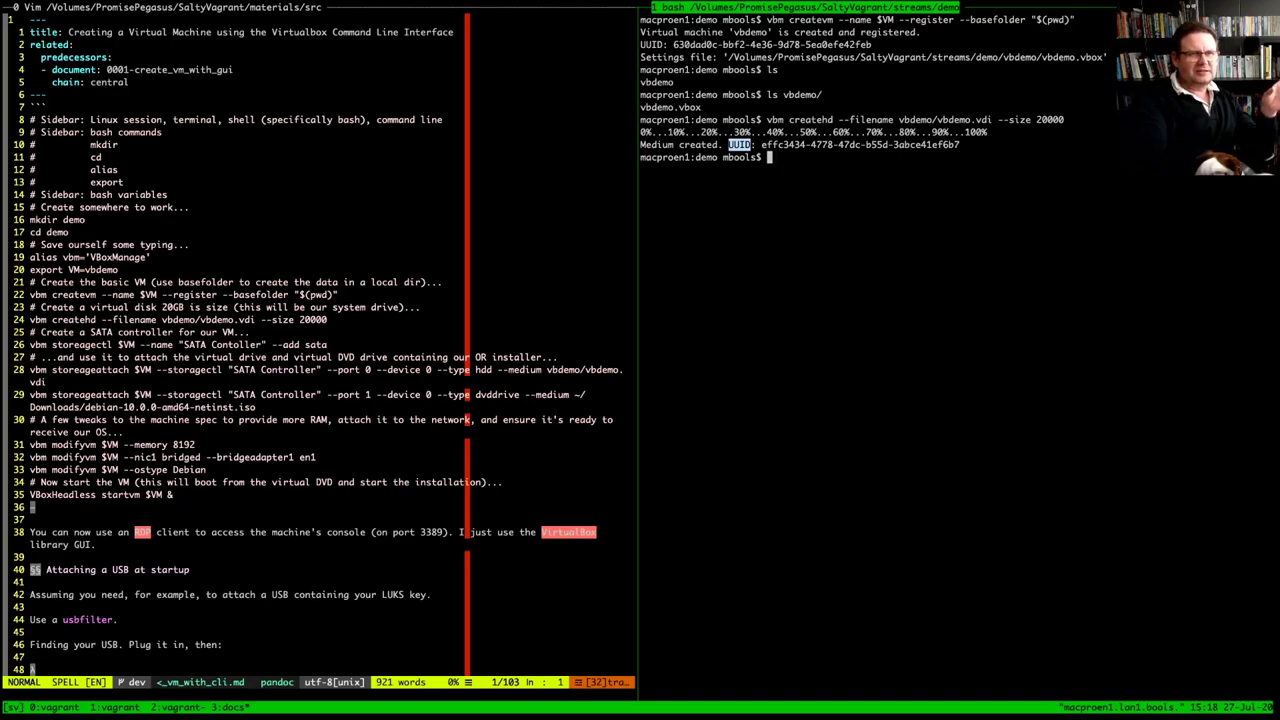
drag(30, 344, 327, 344)
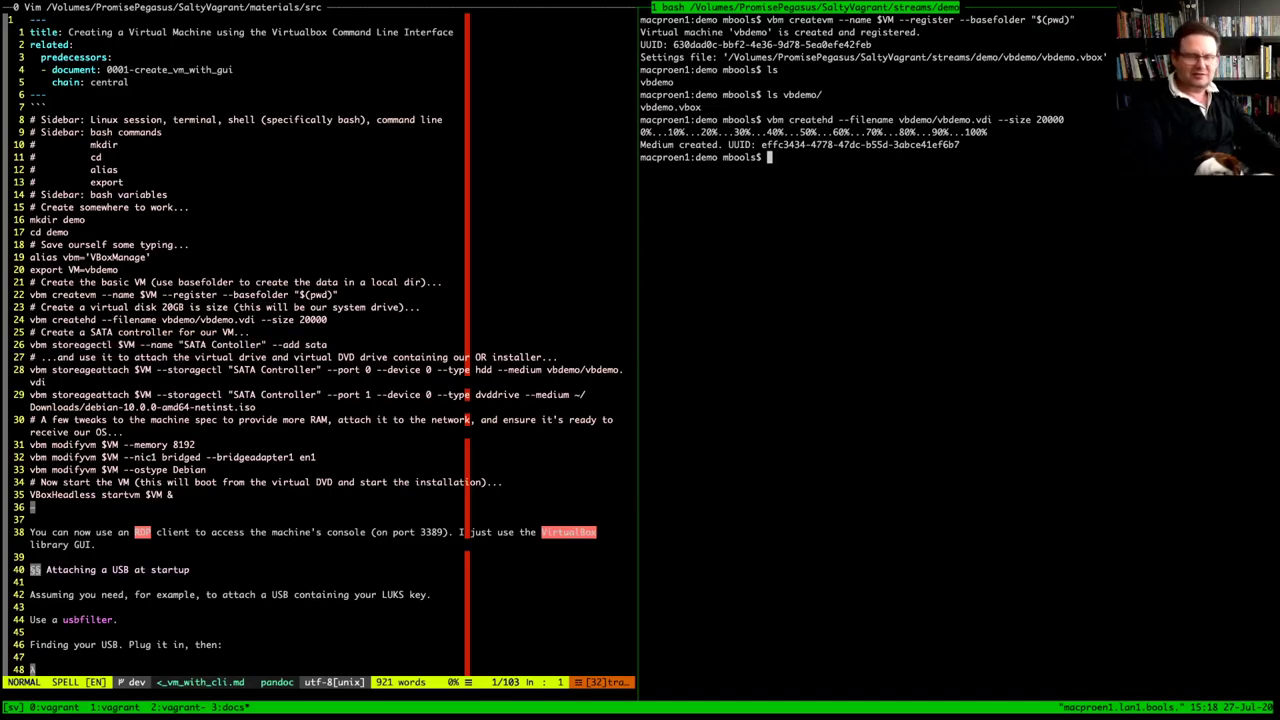
text(vbm storagectl $VM --name "SATA Contoller" --add sata)
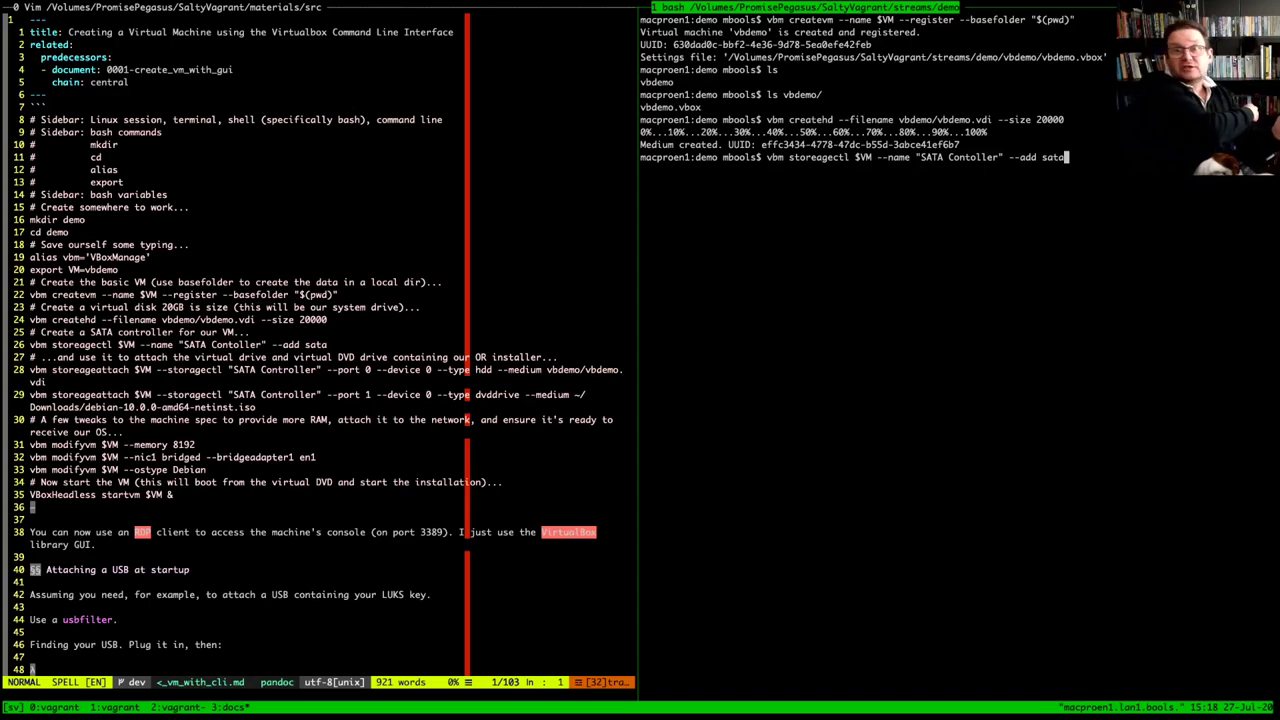
Run the SATA controller command twice; both times the misspelled storeagectl is rejected
key(Return)
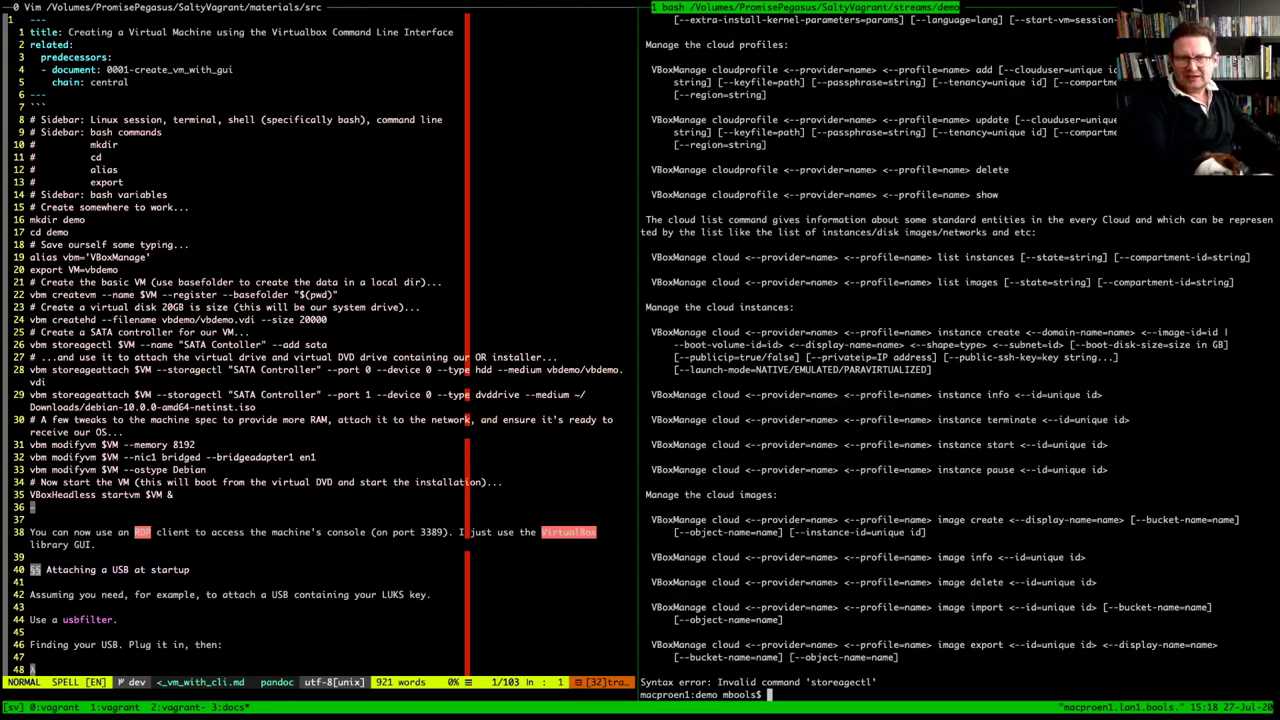
key(Up)
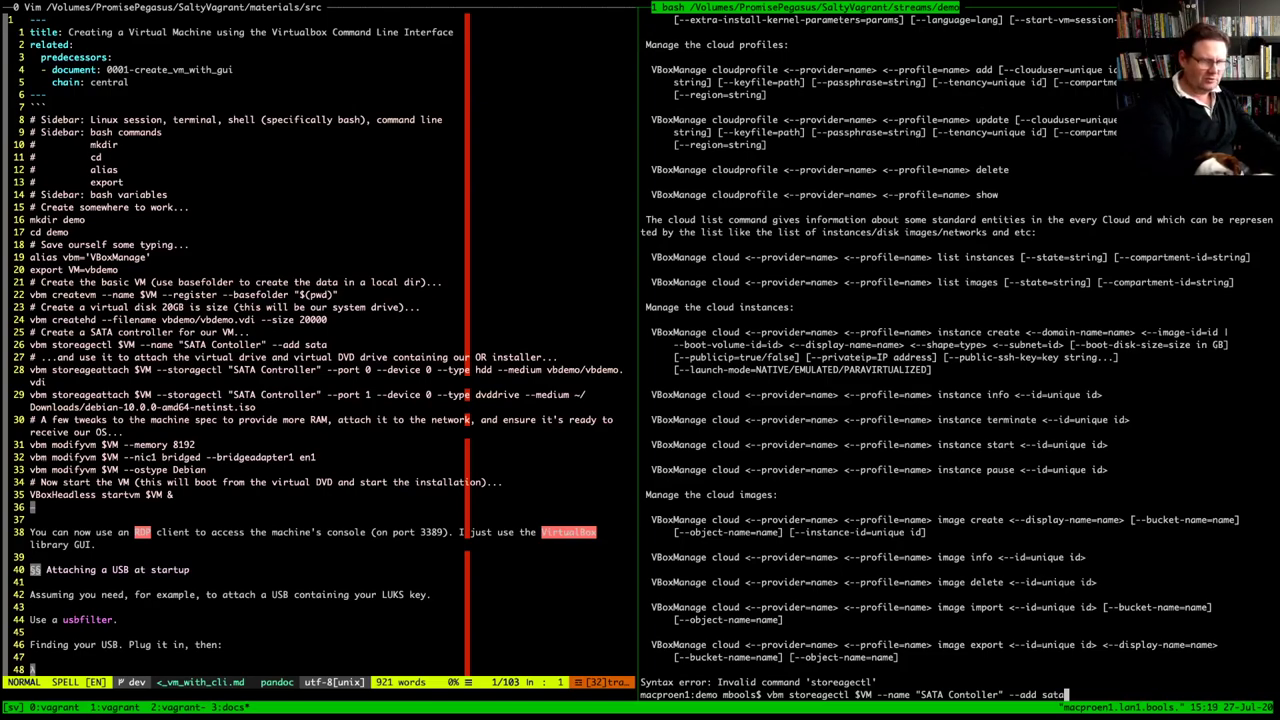
key(Return)
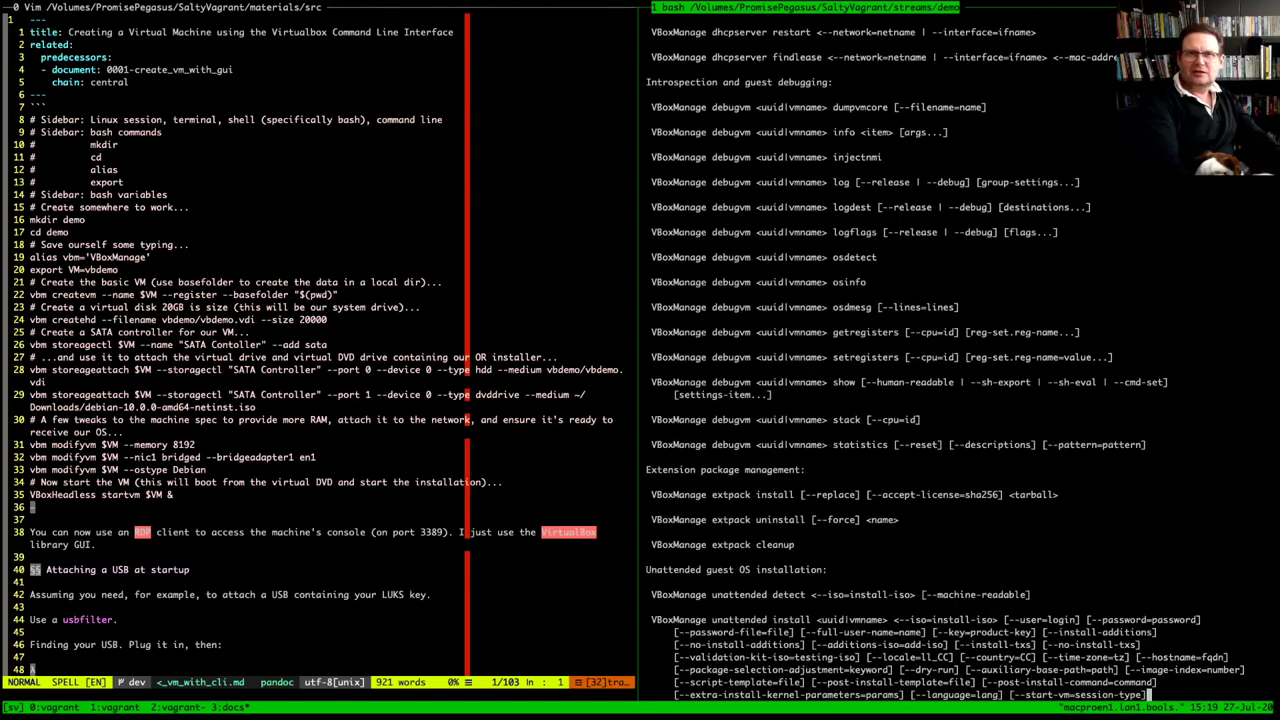
Scroll and page back through VBoxManage's usage help to the createvm and modifyvm syntax
scroll(960, 350, up, 5)
scroll(960, 350, up, 5)
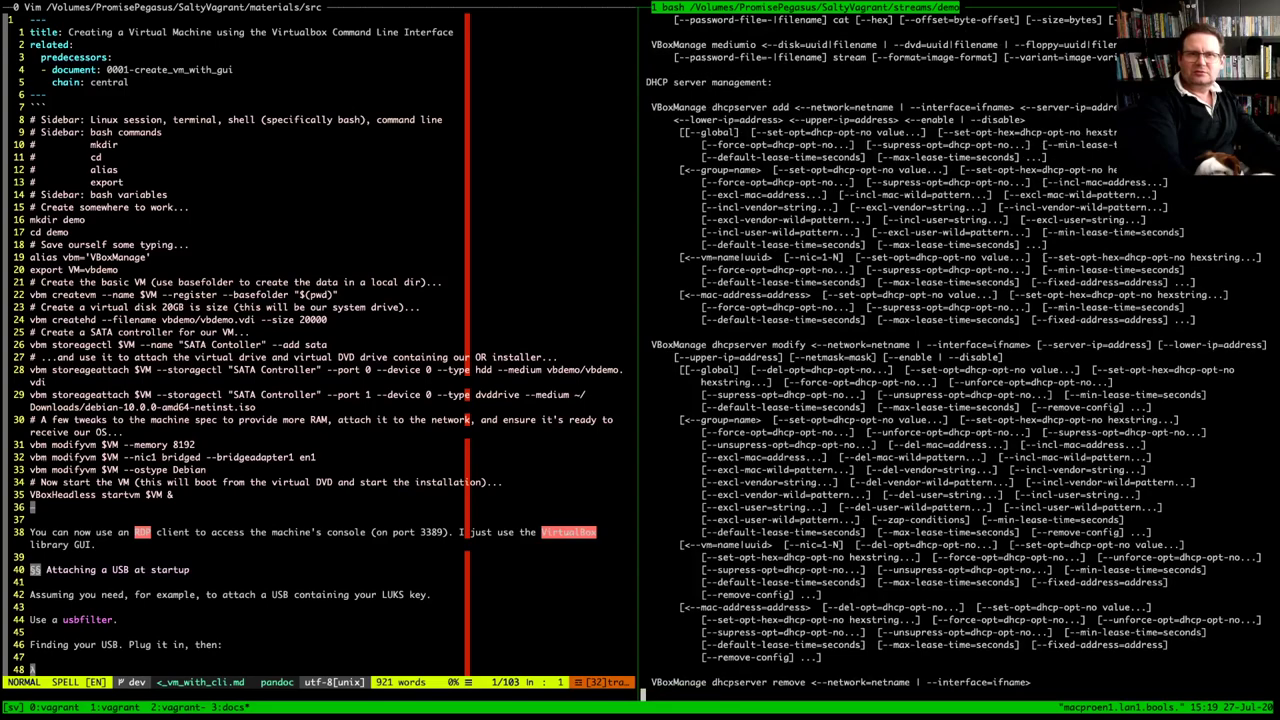
scroll(960, 350, up, 5)
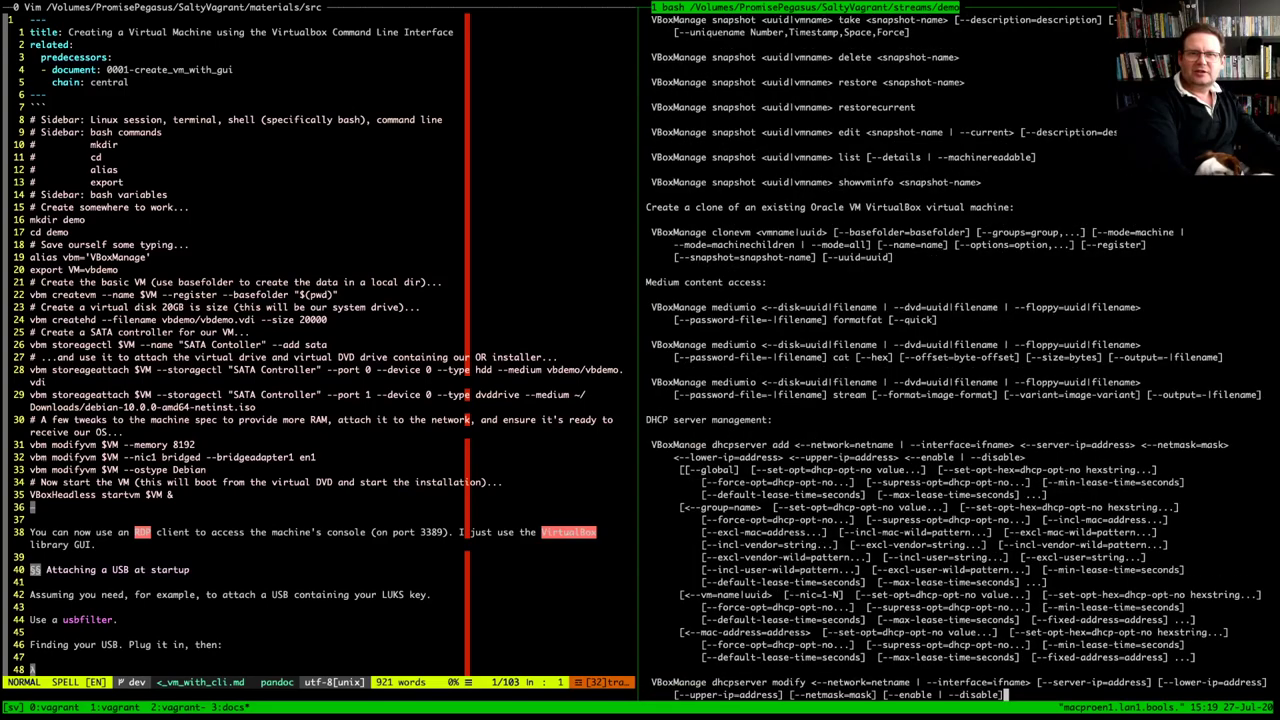
scroll(960, 350, up, 5)
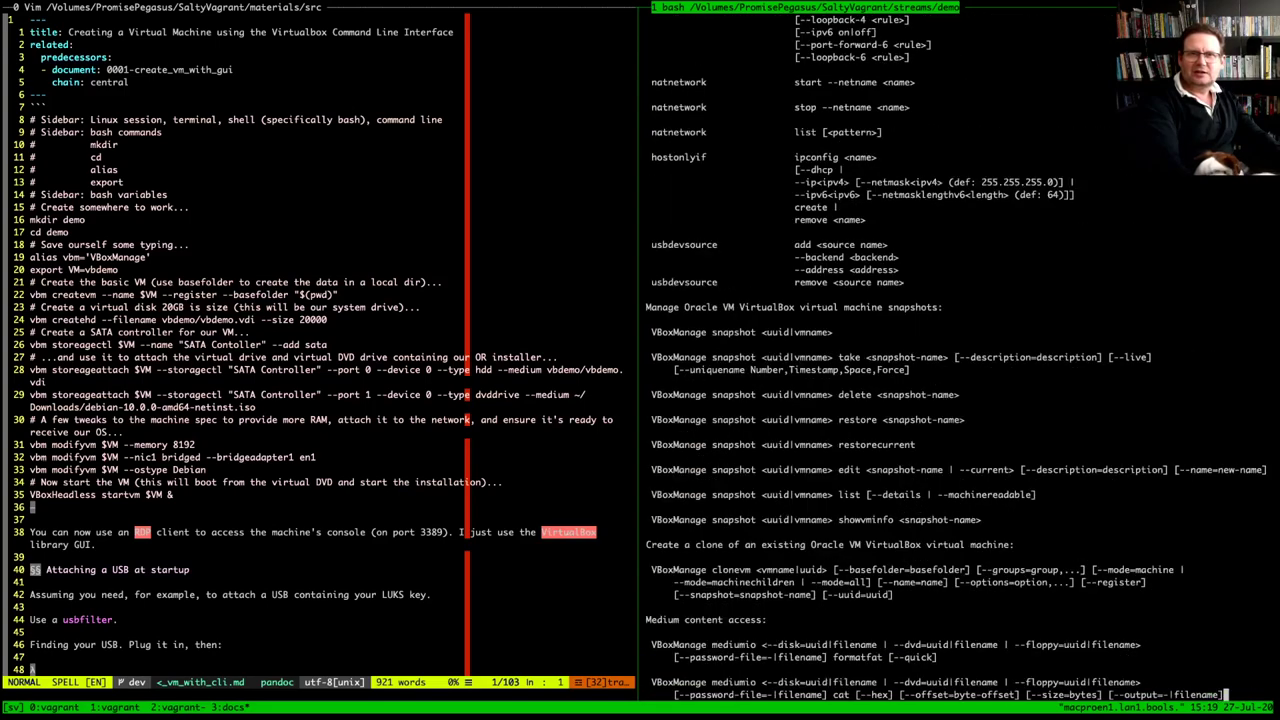
scroll(960, 350, up, 5)
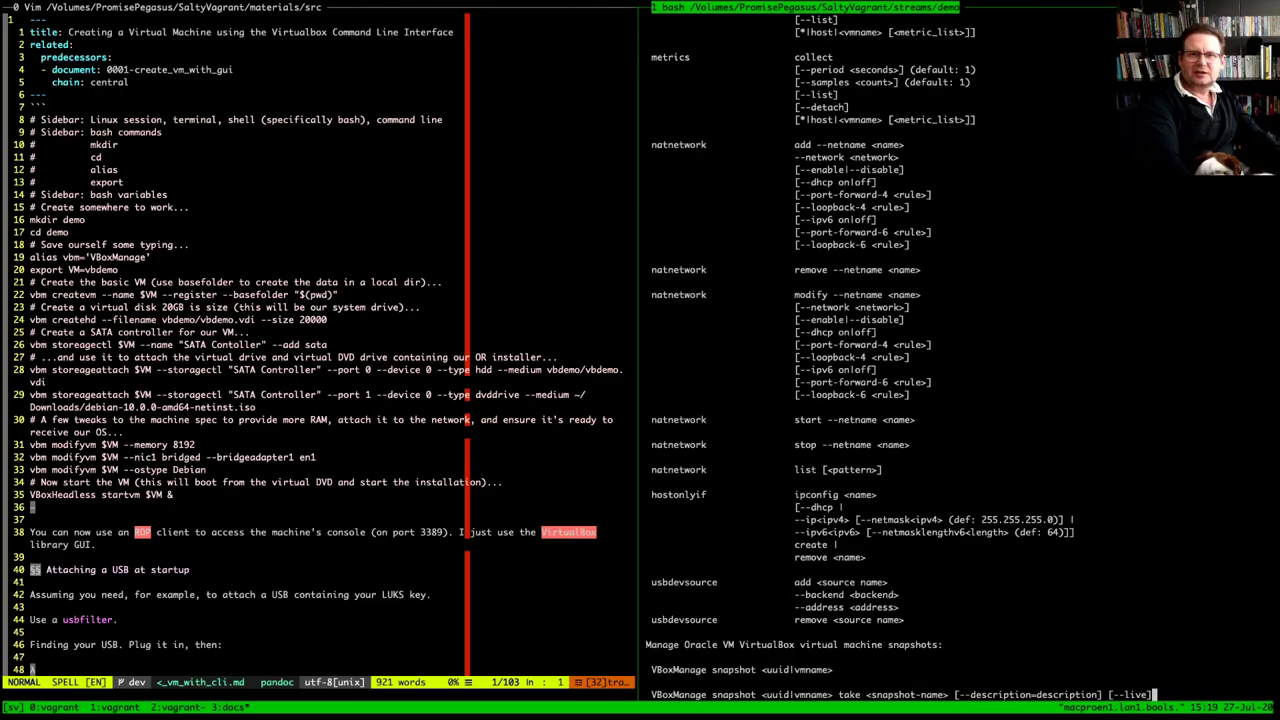
scroll(960, 350, up, 10)
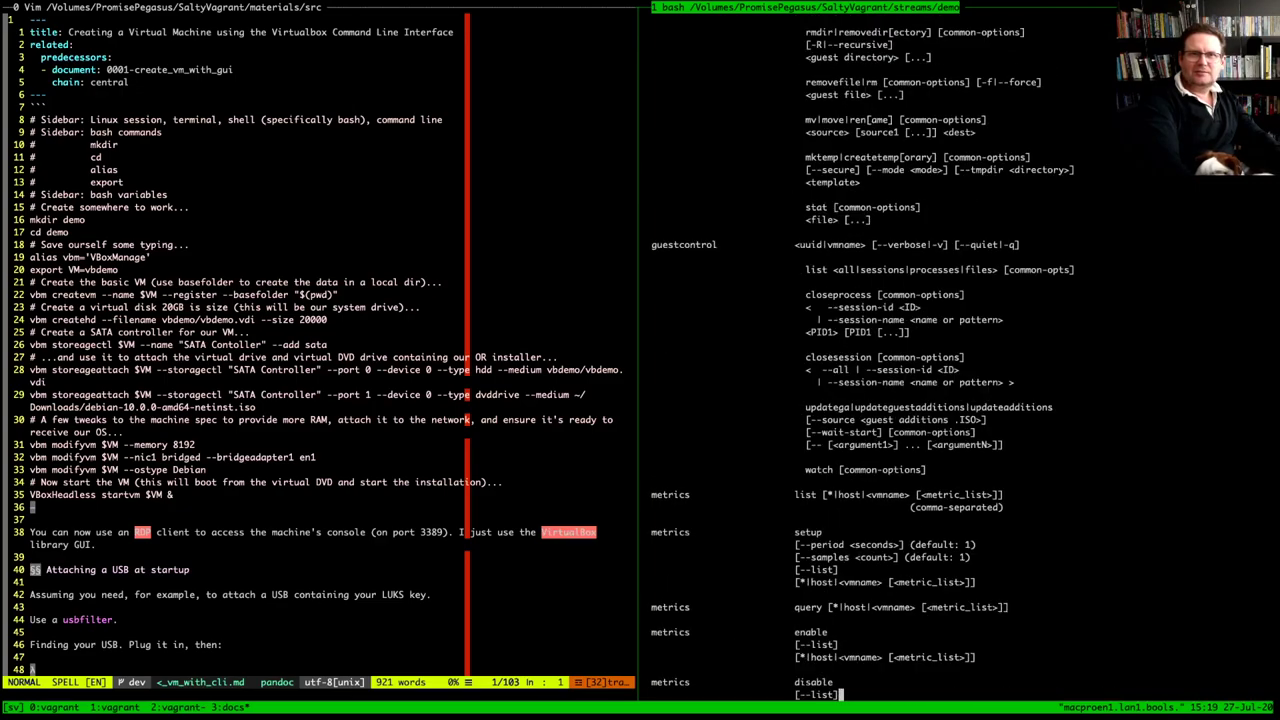
scroll(960, 350, up, 15)
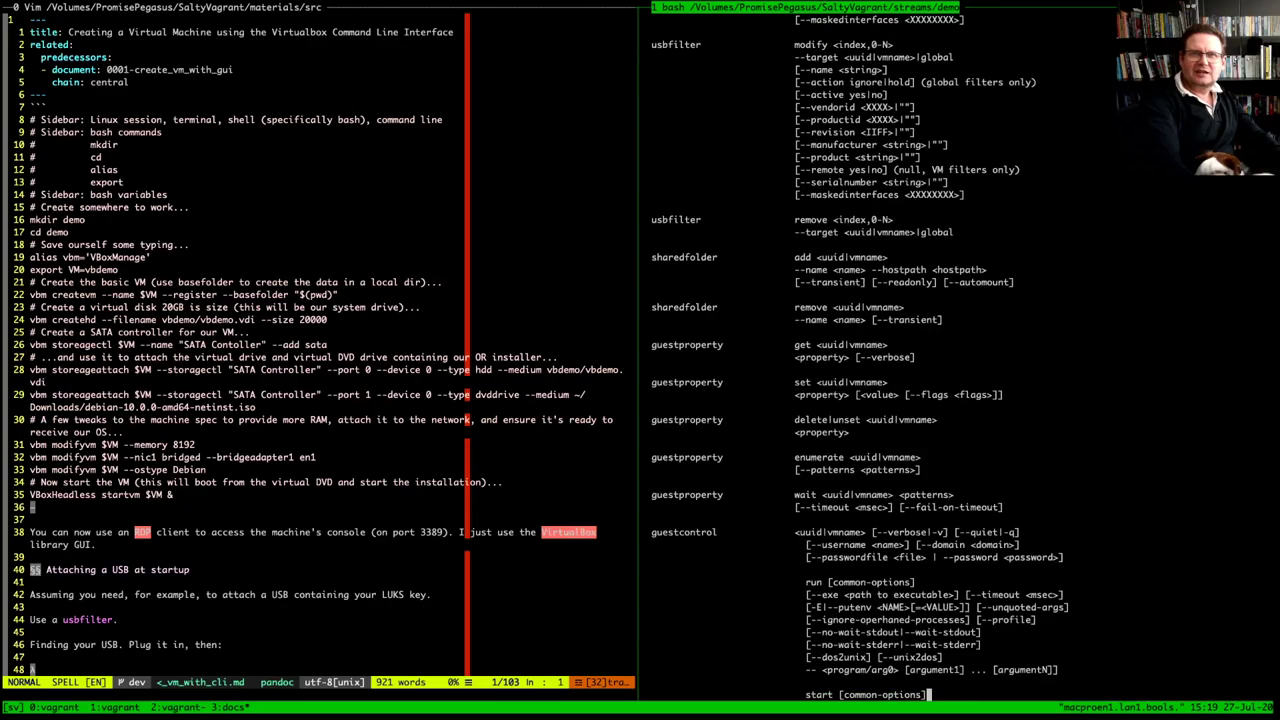
scroll(960, 350, up, 10)
scroll(960, 350, up, 5)
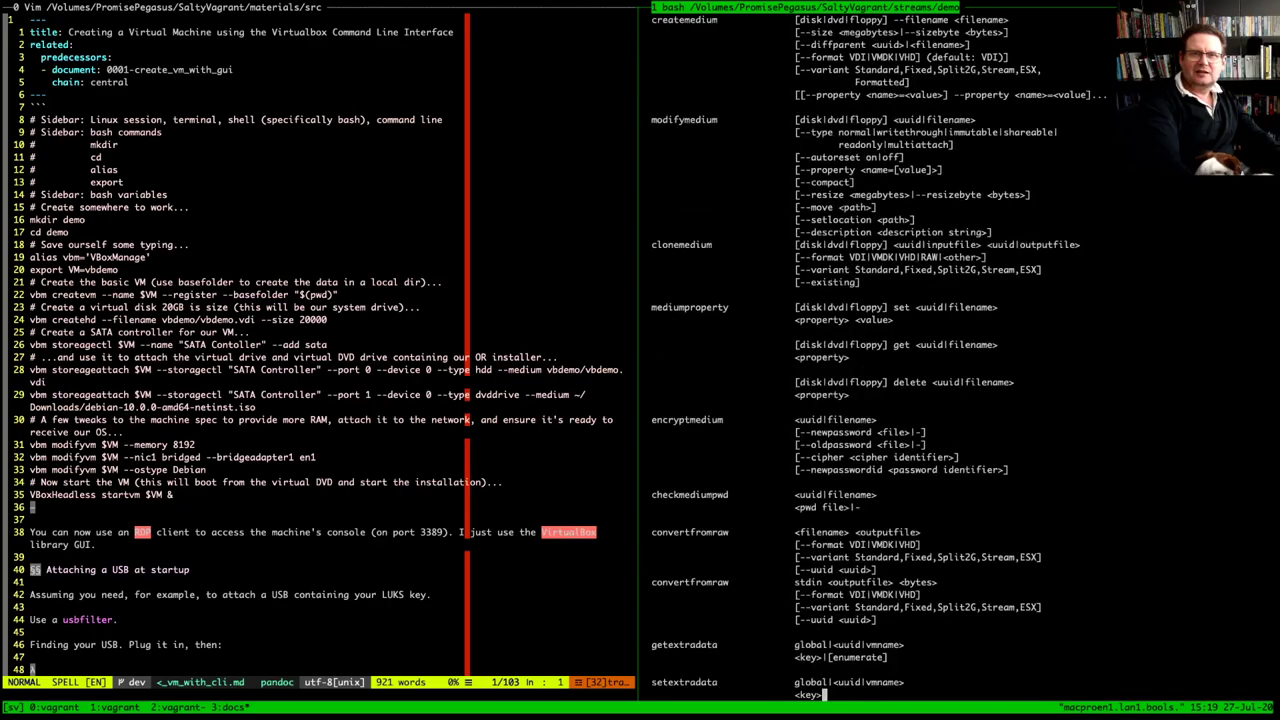
scroll(960, 350, up, 5)
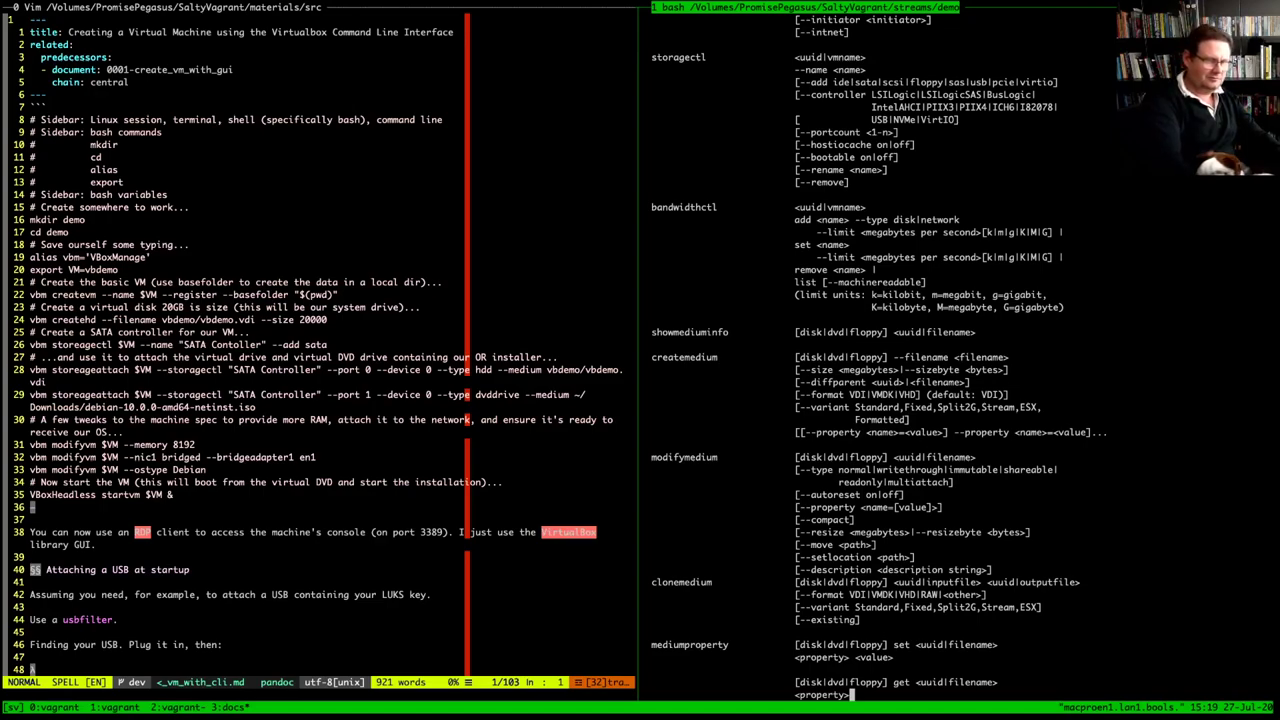
key(b)
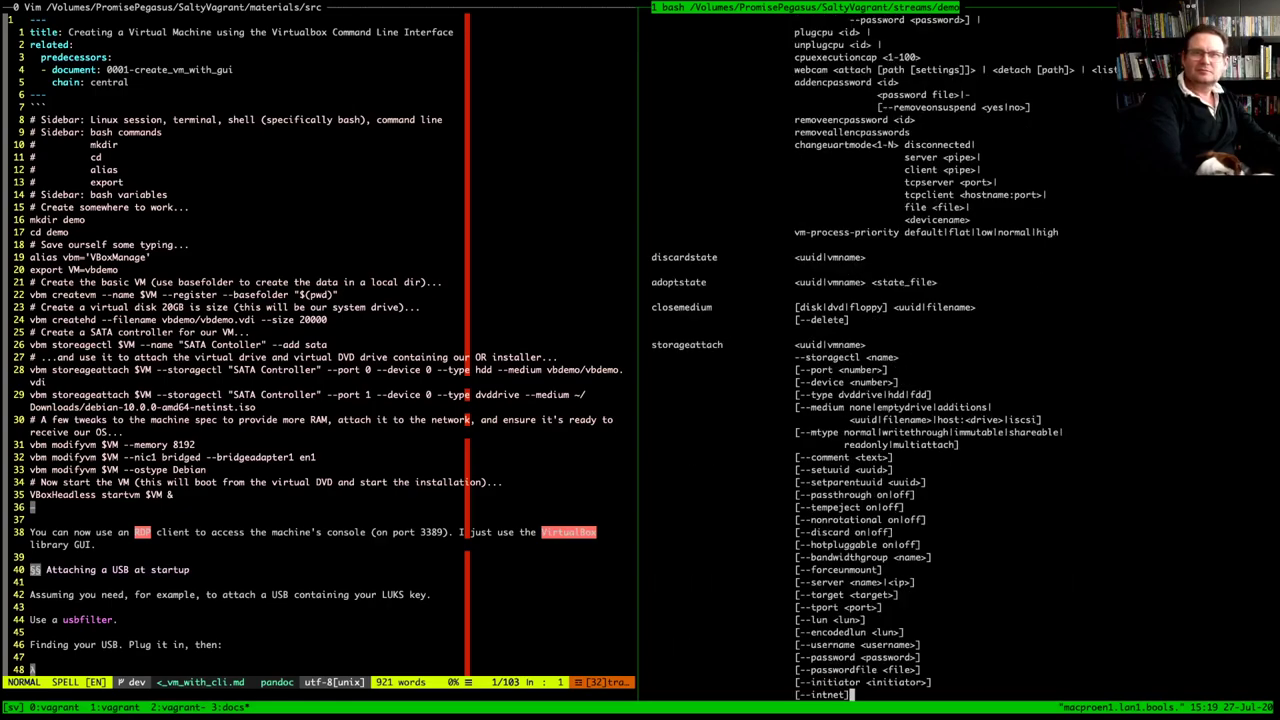
key(b)
key(b)
key(b)
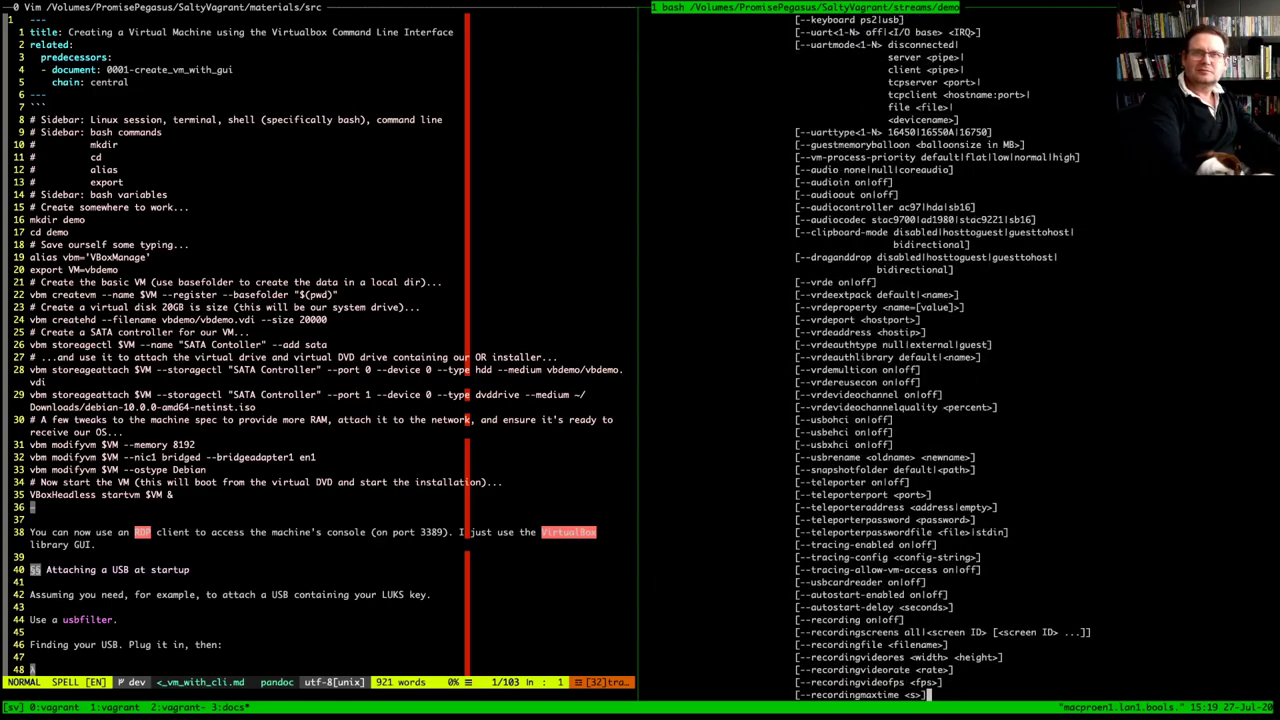
key(b)
key(b)
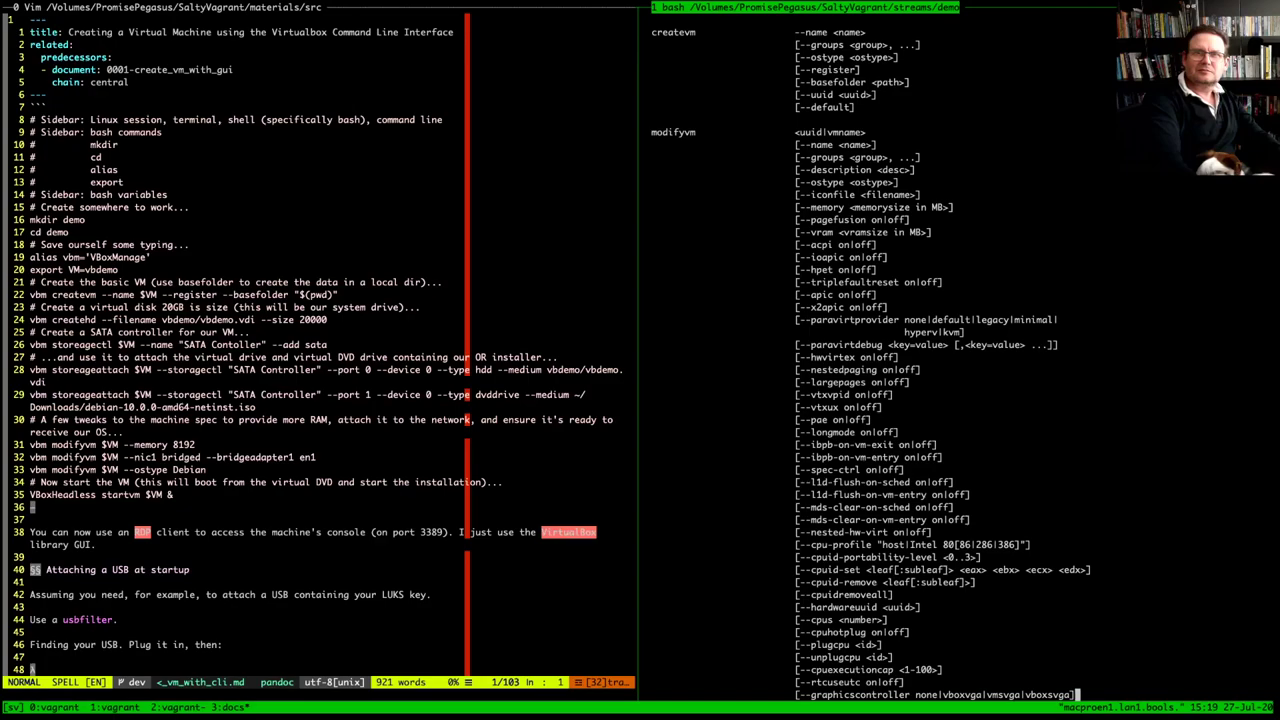
key(b)
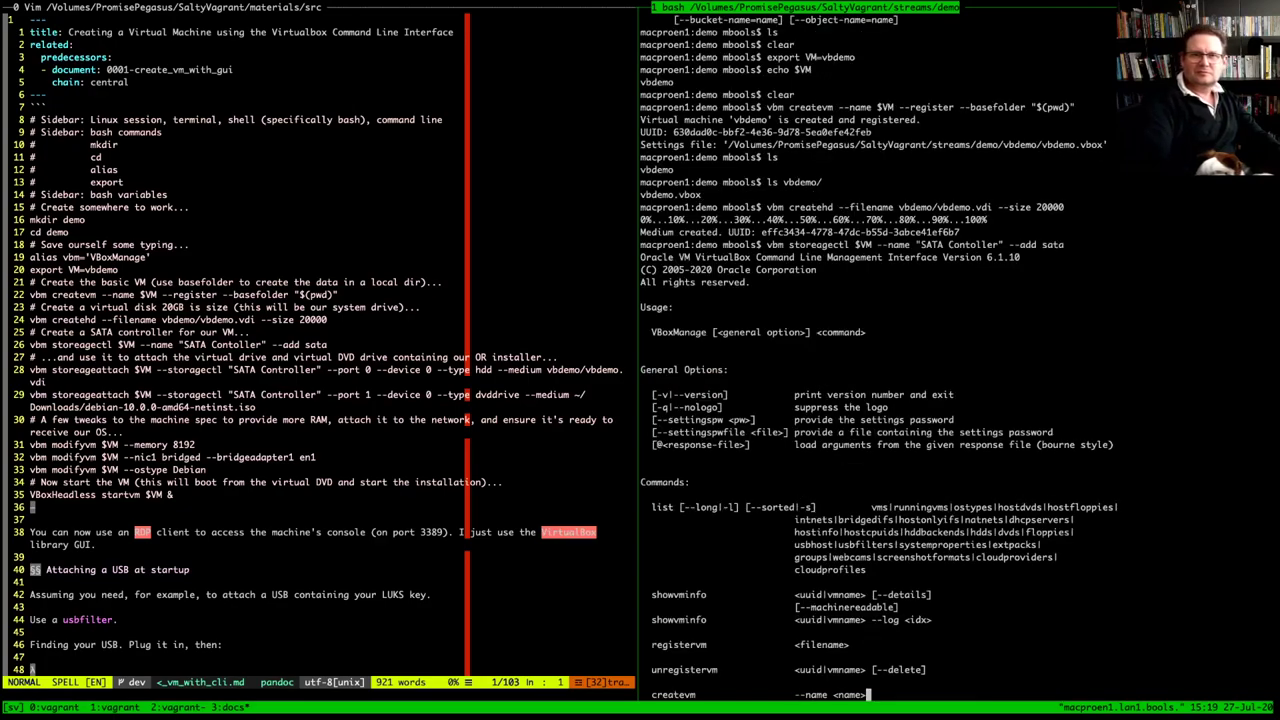
Correct storeagectl to storagectl in the recalled command and rerun it without errors
key(j)
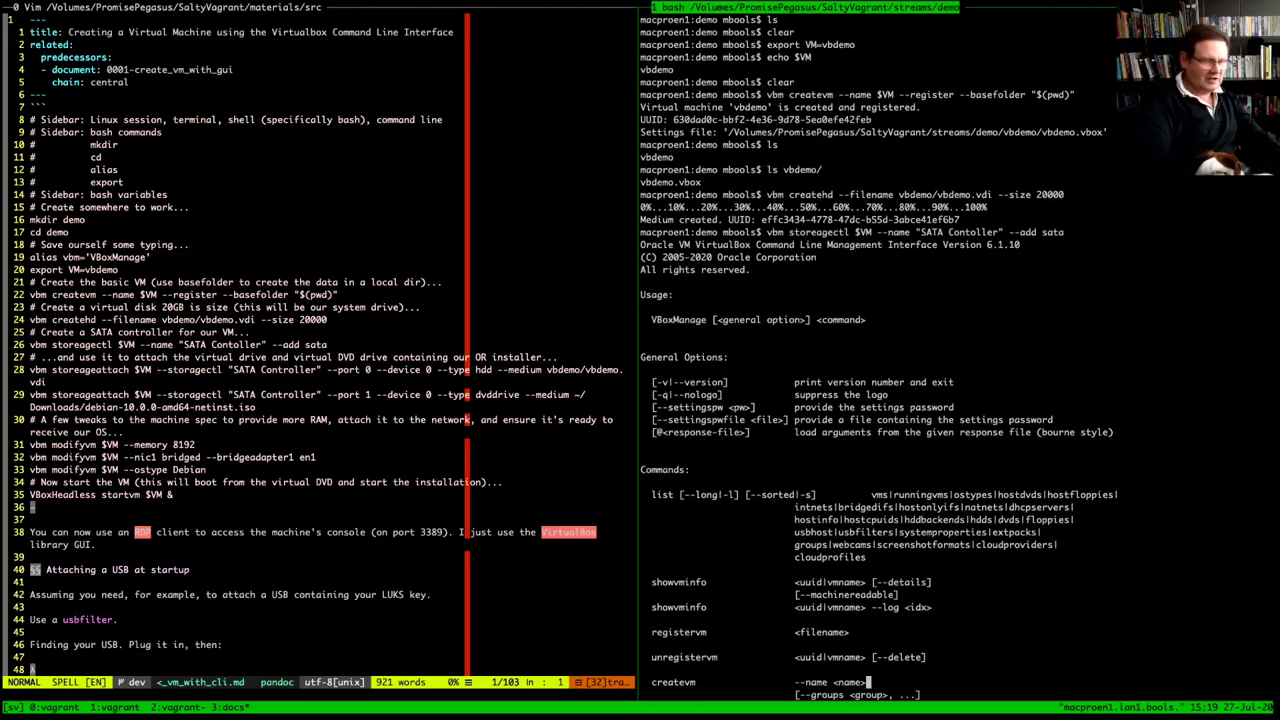
key(q)
key(Up)
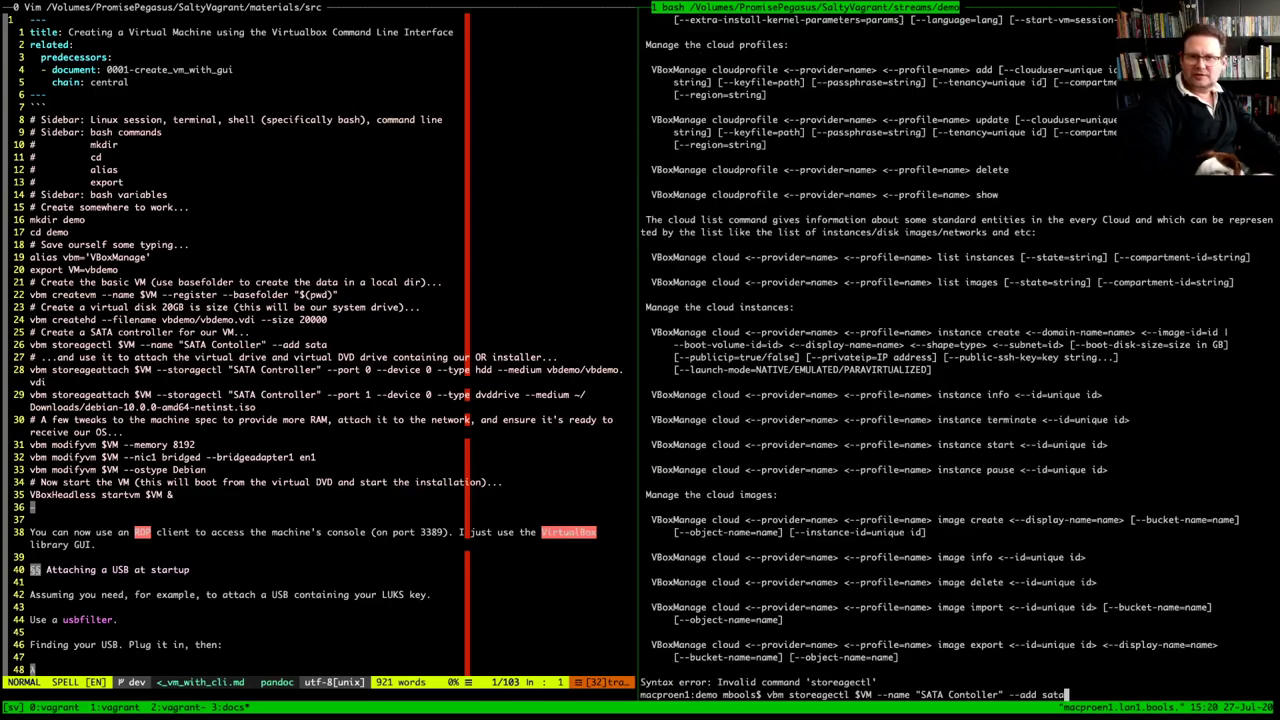
key(Left)
key(Left)
key(Left)
key(Left)
key(Left)
key(Left)
key(Left)
key(Left)
key(Left)
key(Left)
key(Left)
key(Left)
key(Left)
key(Left)
key(Left)
key(Left)
key(Left)
key(Left)
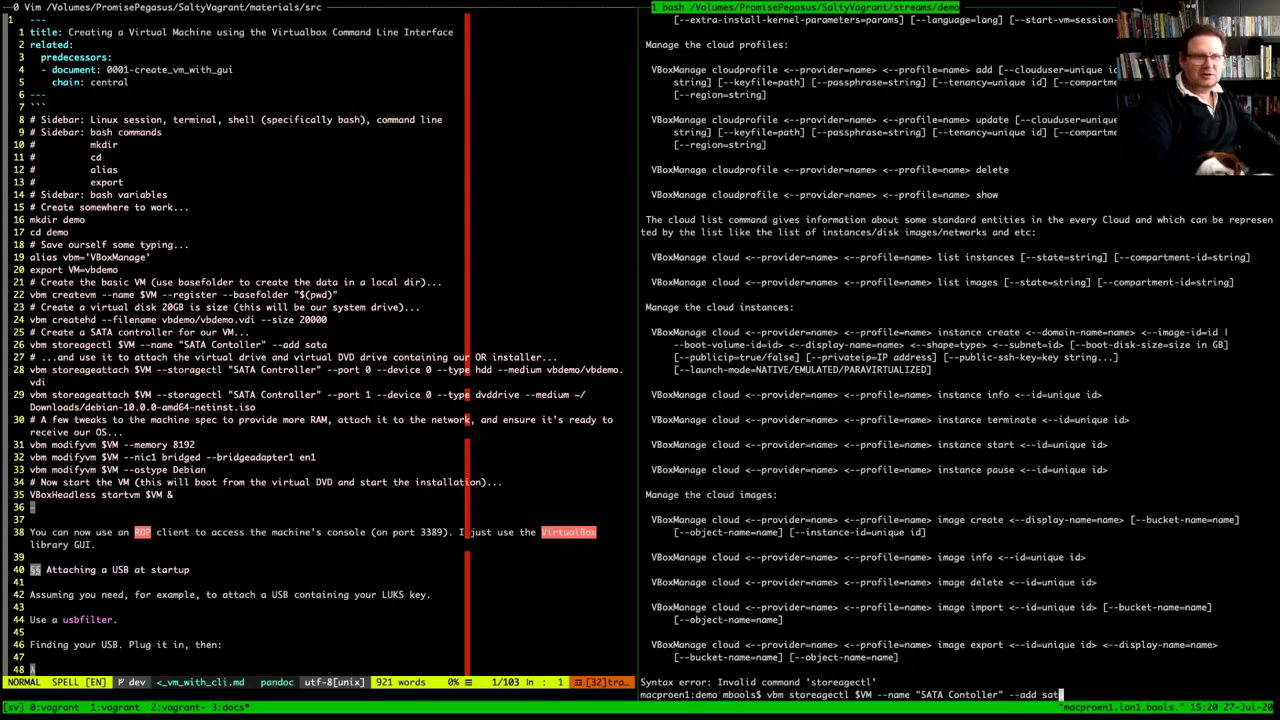
key(Left)
key(Left)
key(Left)
key(Left)
key(Left)
key(Left)
key(Left)
key(Left)
key(Left)
key(Left)
key(Left)
key(Left)
key(Left)
key(Left)
key(Left)
key(Left)
key(Left)
key(Left)
key(Left)
key(Left)
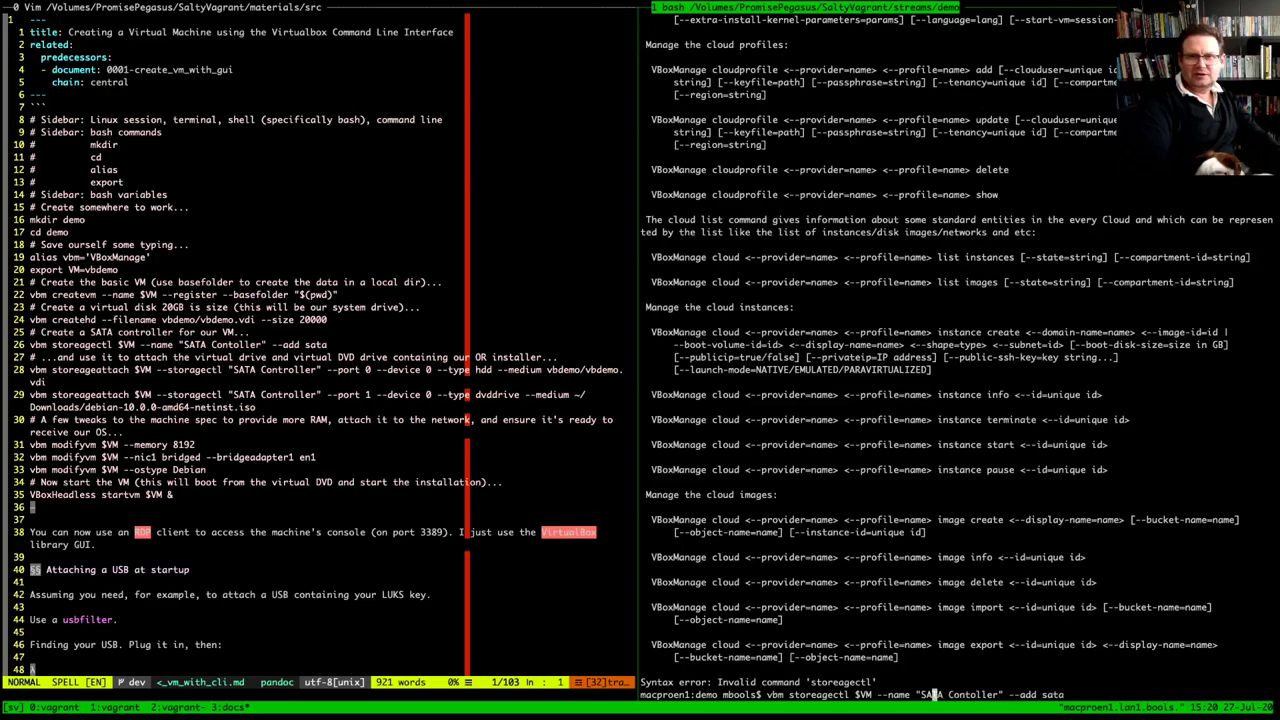
key(Left)
key(Left)
key(BackSpace)
key(Return)
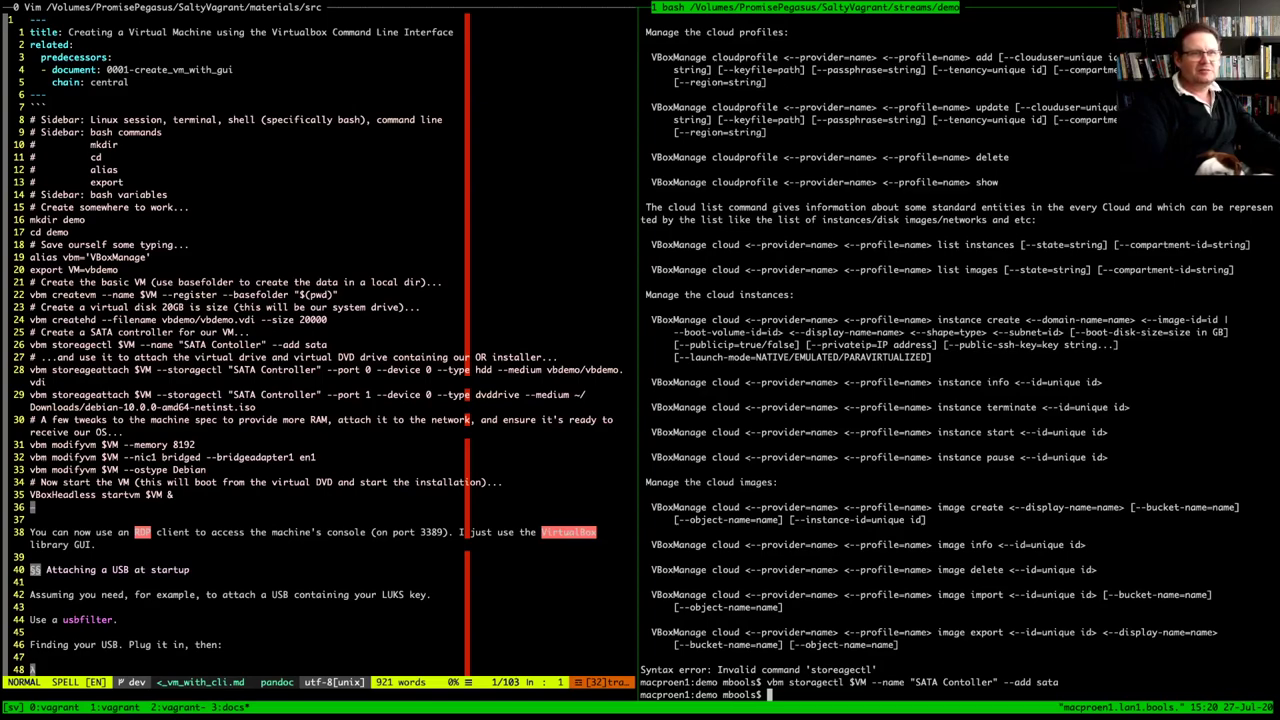
Fix the storeagectl and storeageattach typos in the Vim notes
key(ctrl+b)
key(Left)
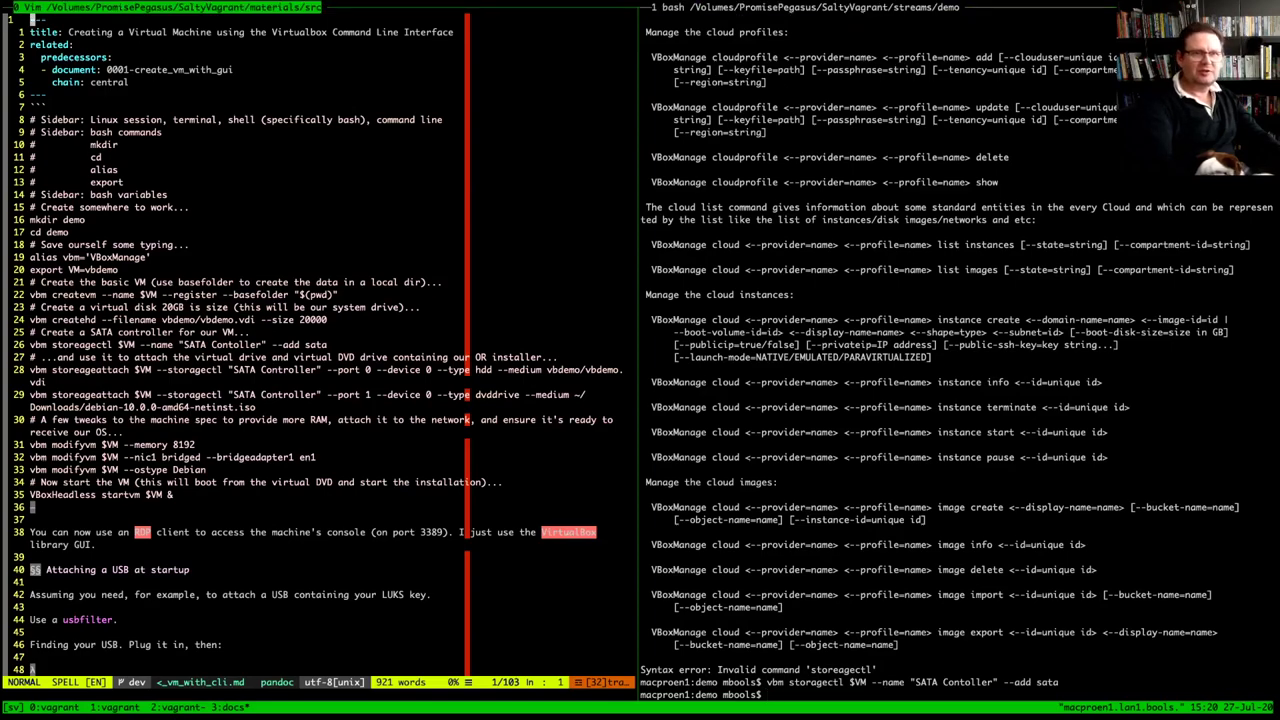
key(j)
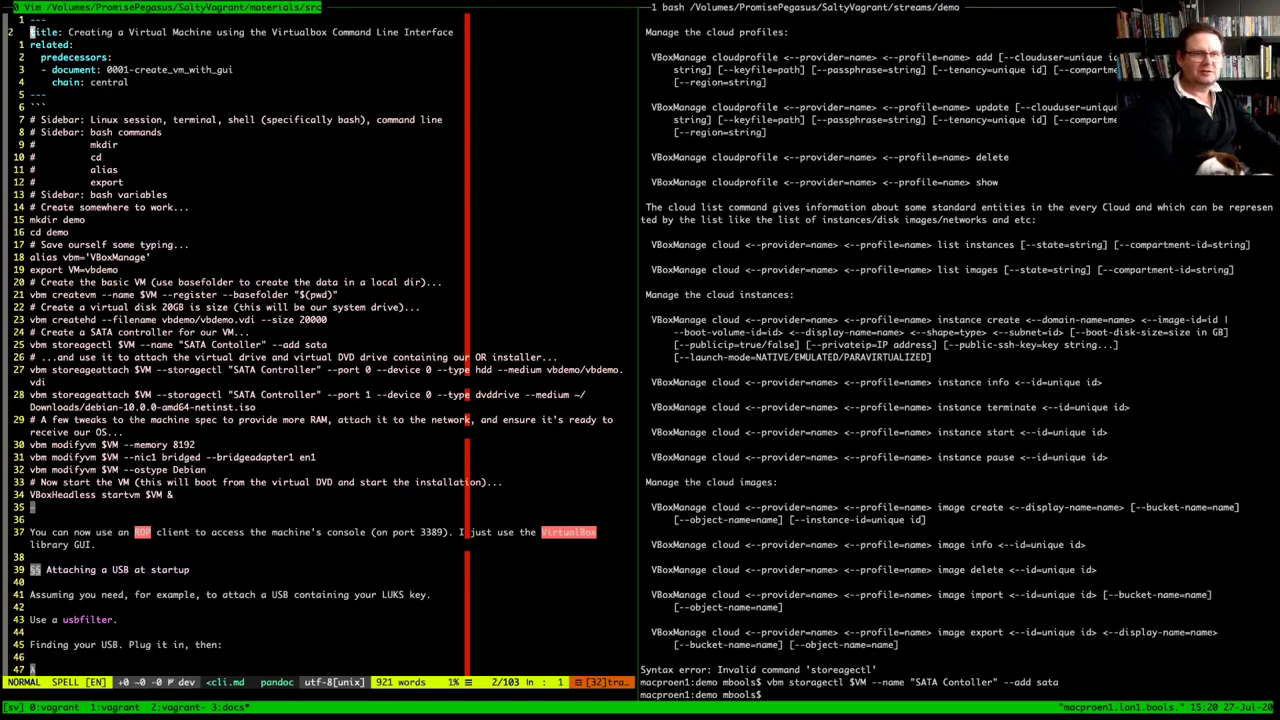
key(k)
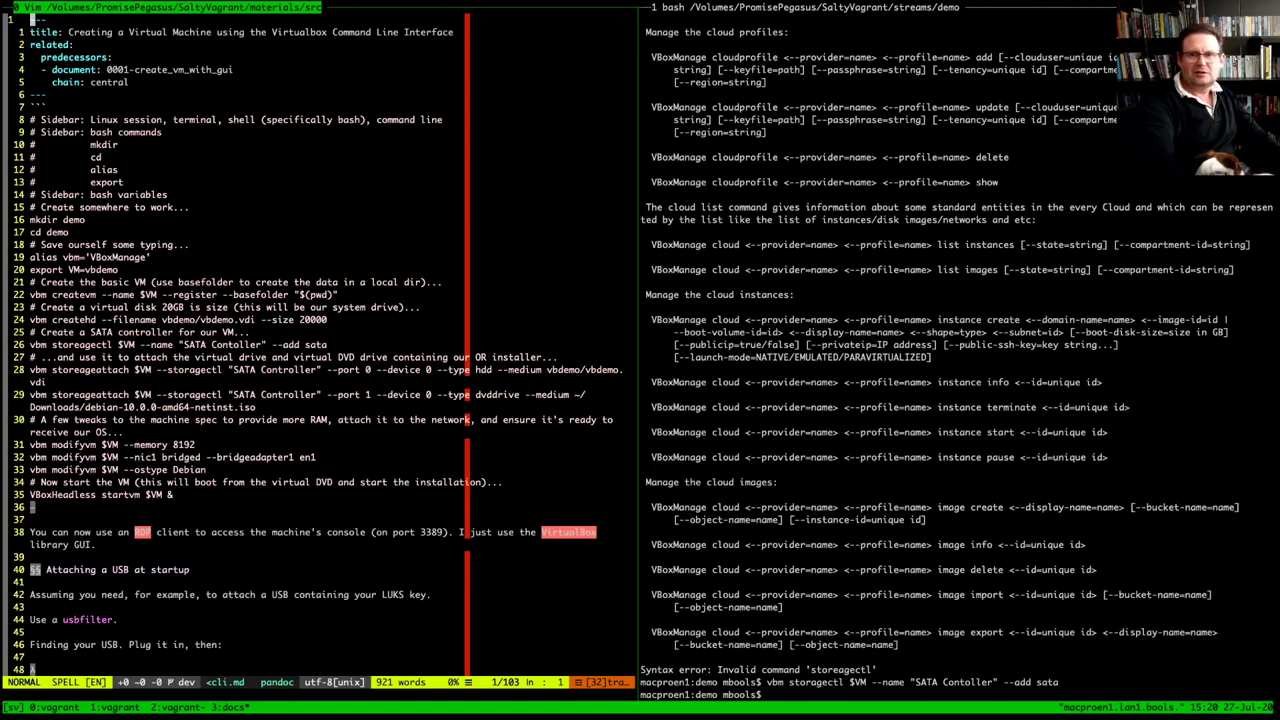
key(j)
key(j)
key(k)
key(k)
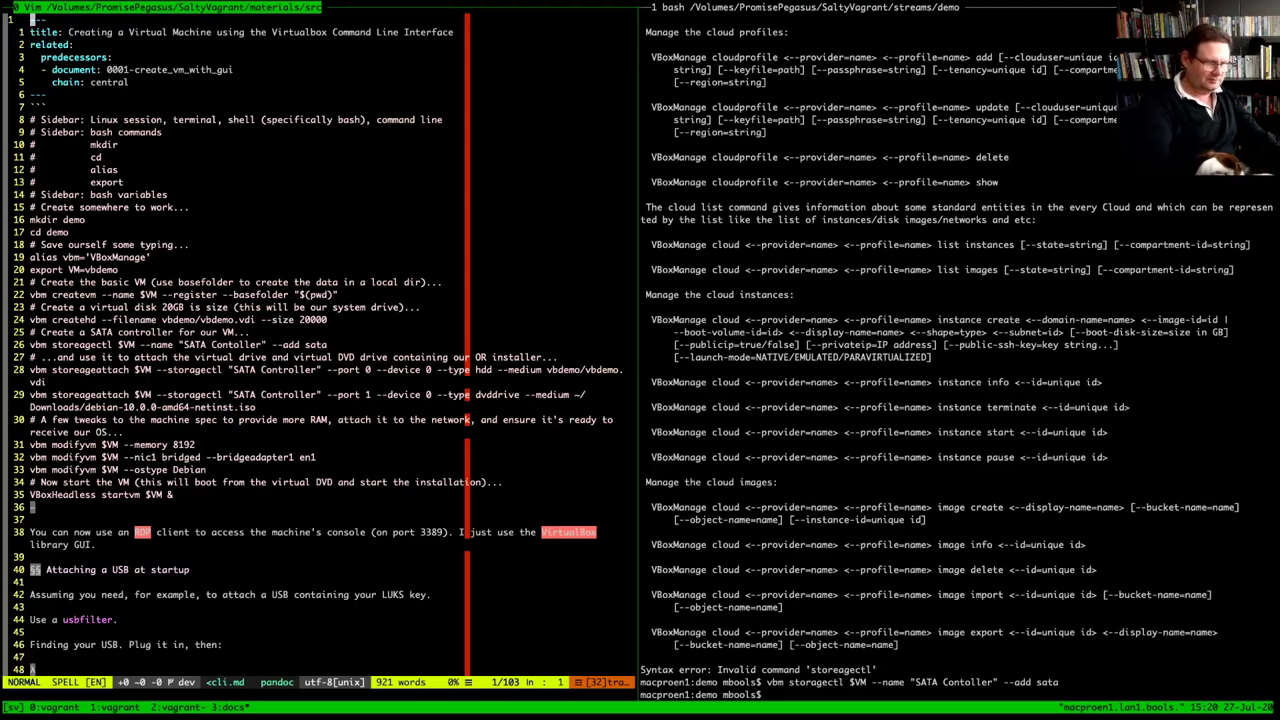
text(/storeag)
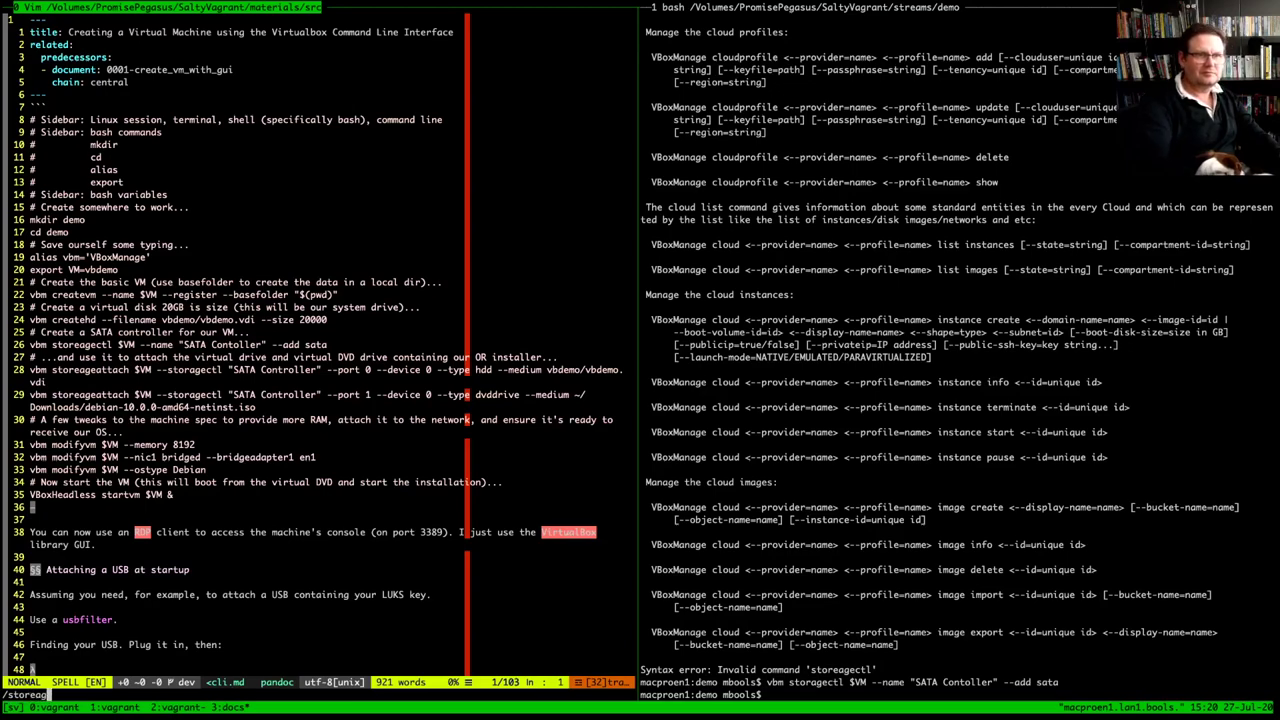
key(Return)
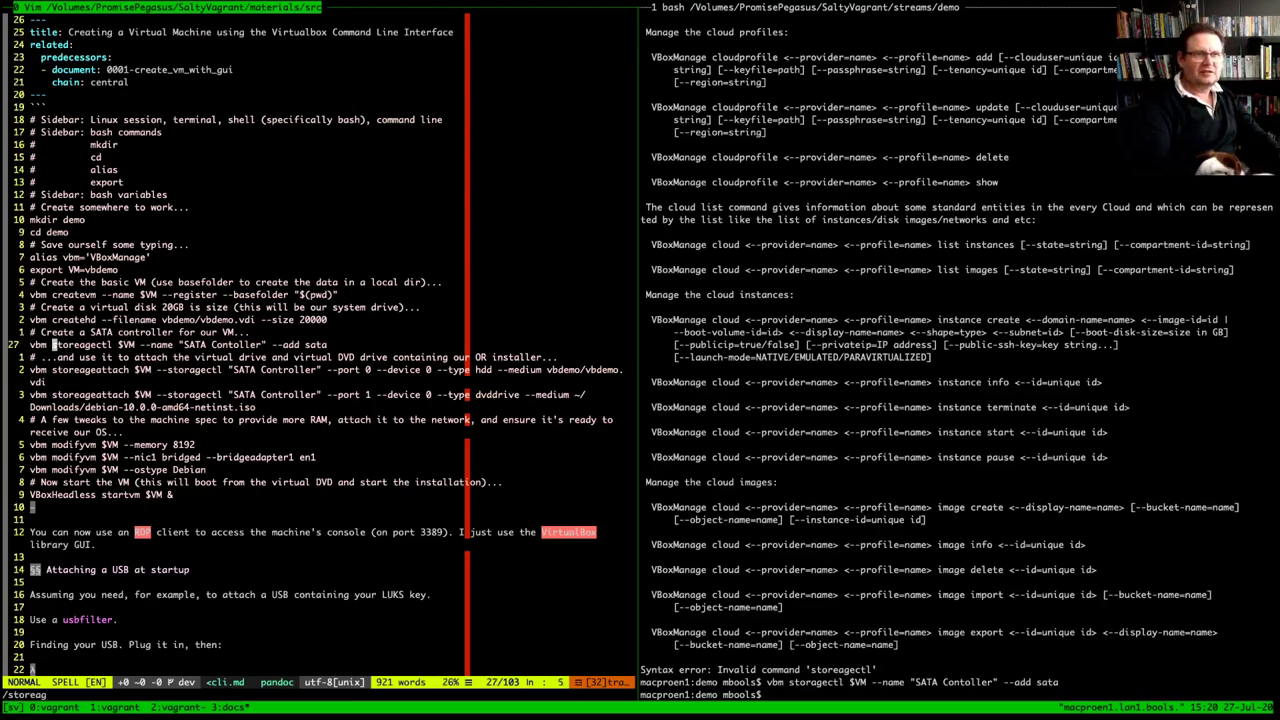
key(l)
key(l)
key(l)
key(l)
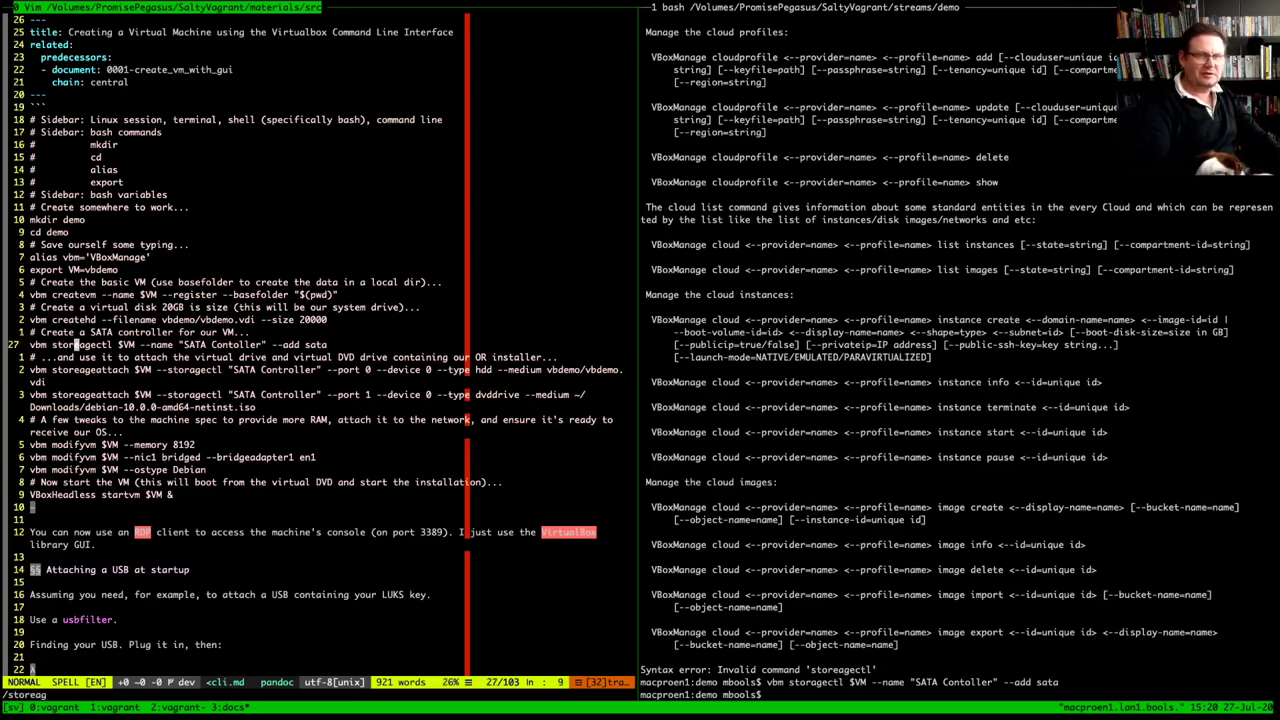
key(x)
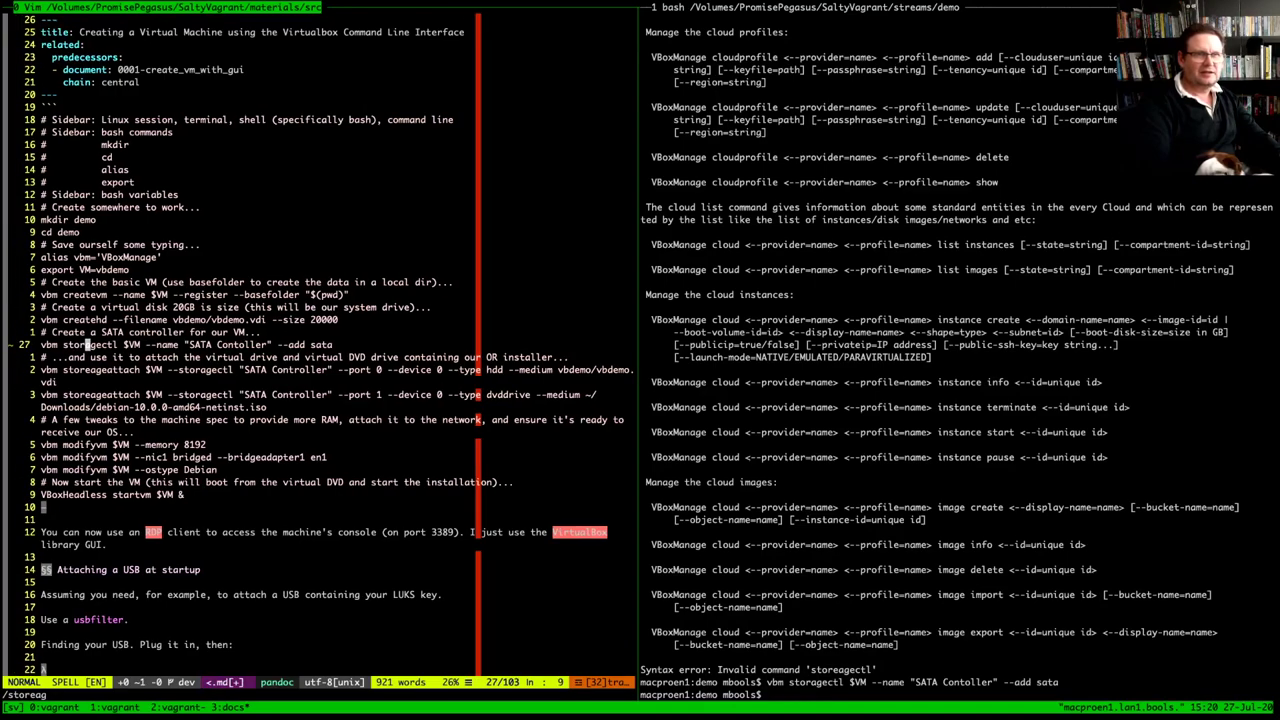
key(j)
key(j)
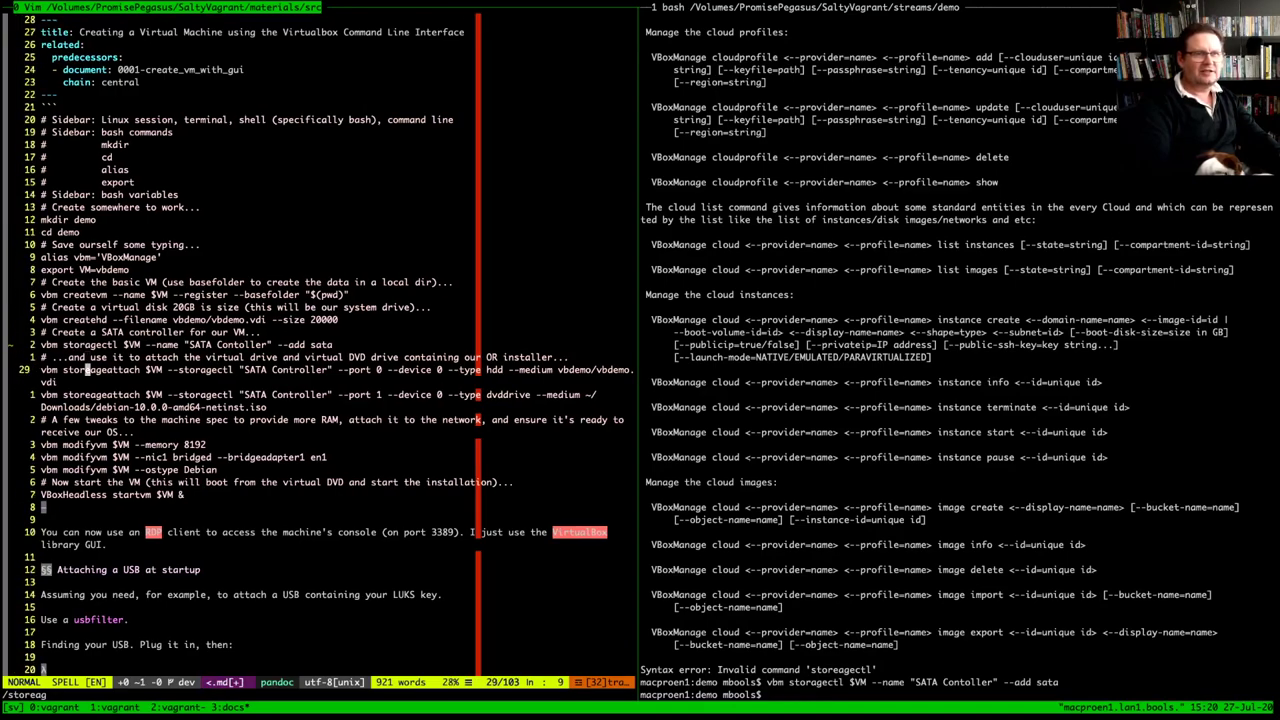
key(x)
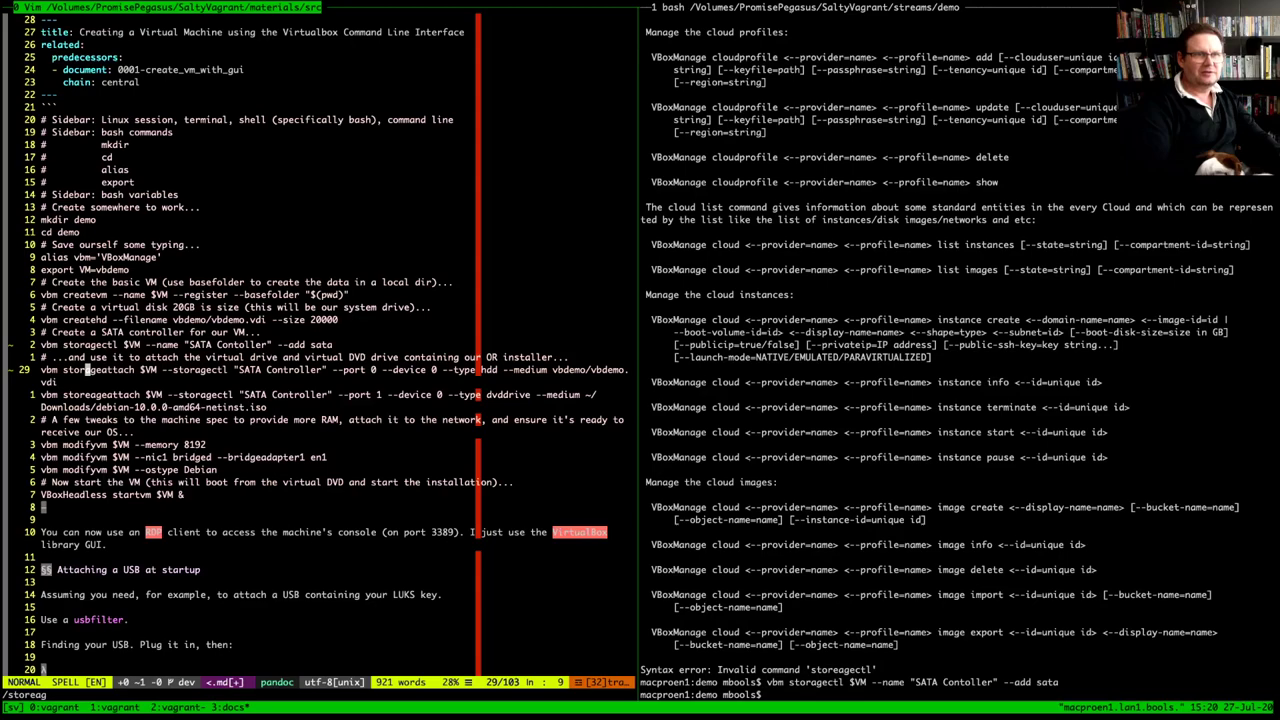
key(j)
key(j)
key(k)
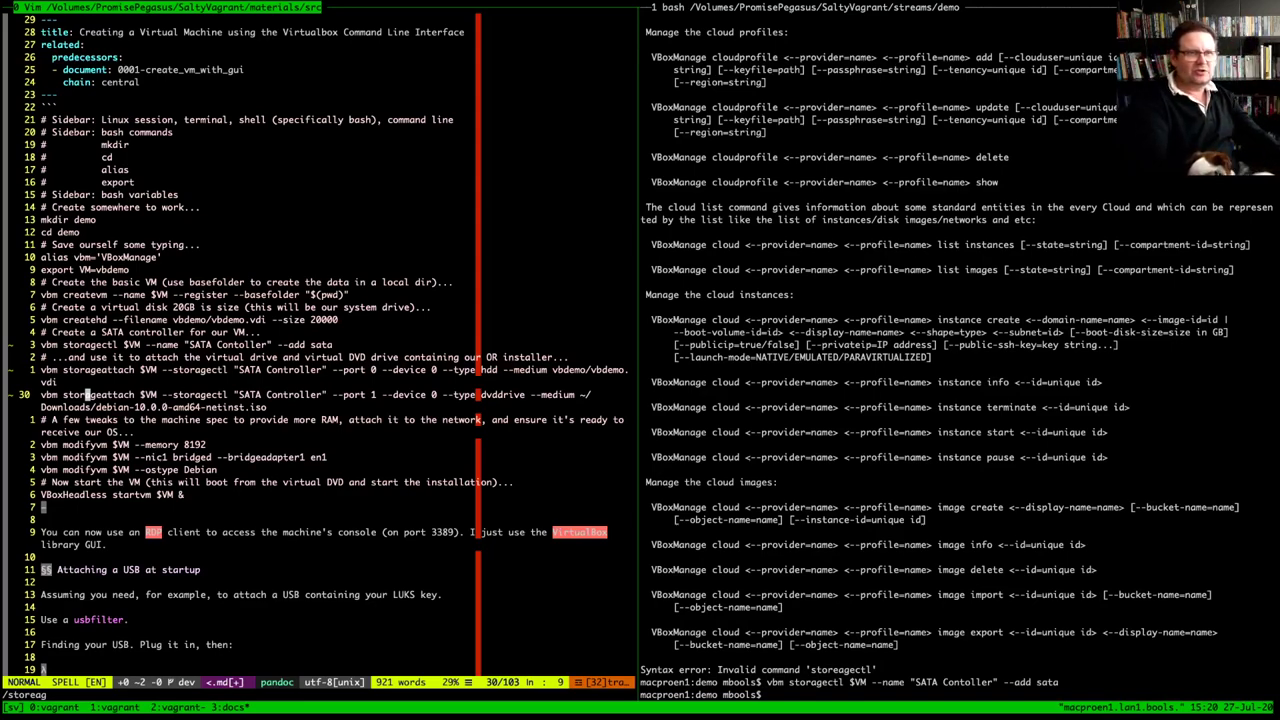
Paste the storageattach hdd command at the bash prompt, undoing the accidental paste into the notes
drag(1272, 357, 628, 369)
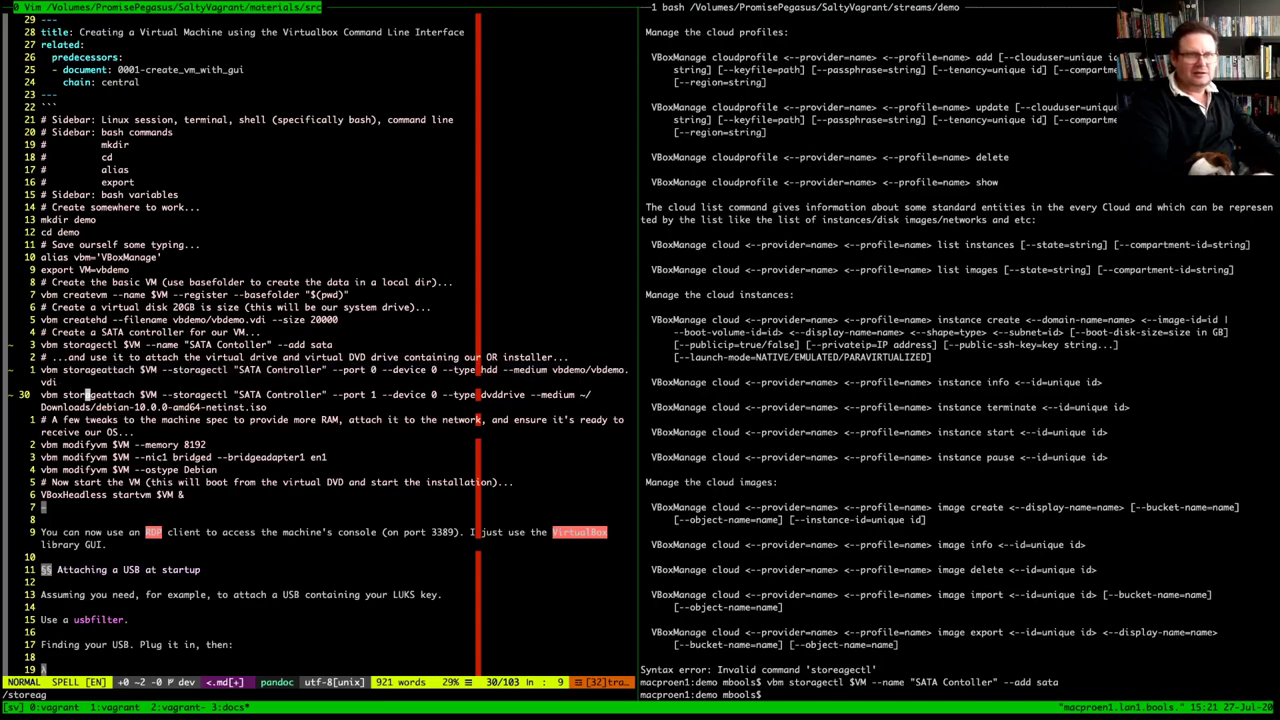
text(torageattach $VM --storagectl "SATA Controller" --port 0 --device 0 --type hdd --medium vbdemo/vbdemo.)
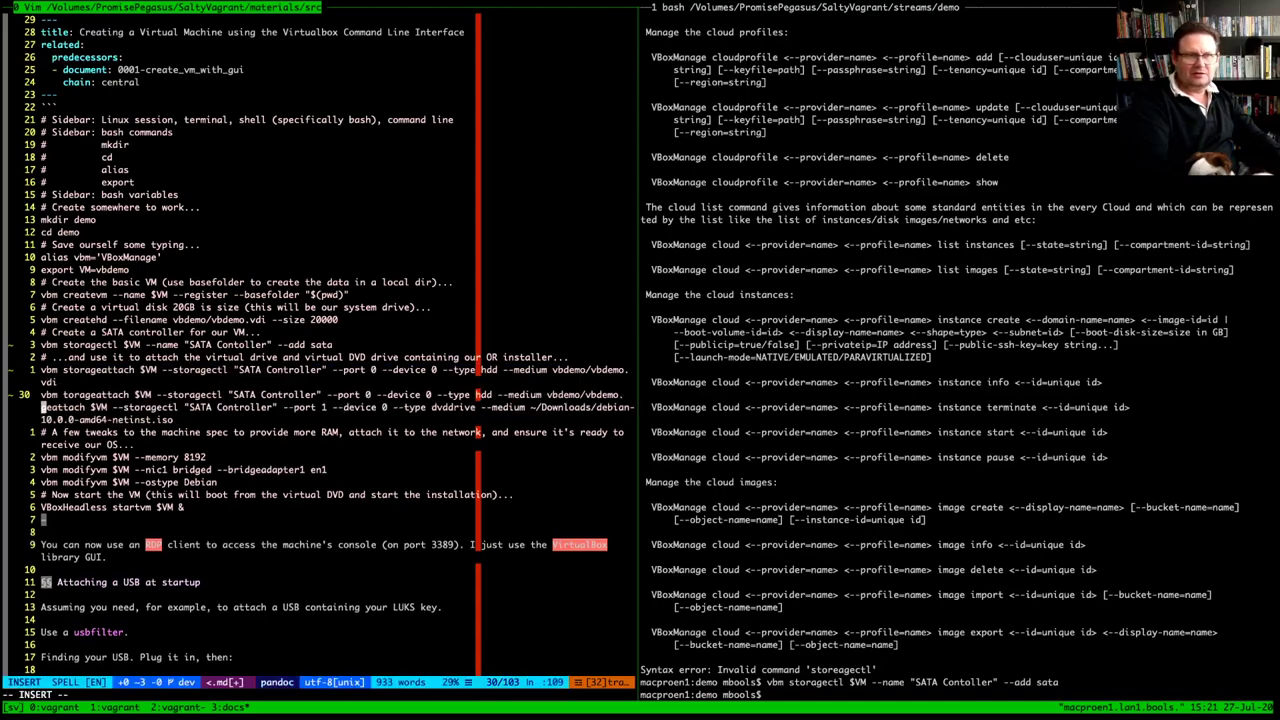
key(Escape)
key(u)
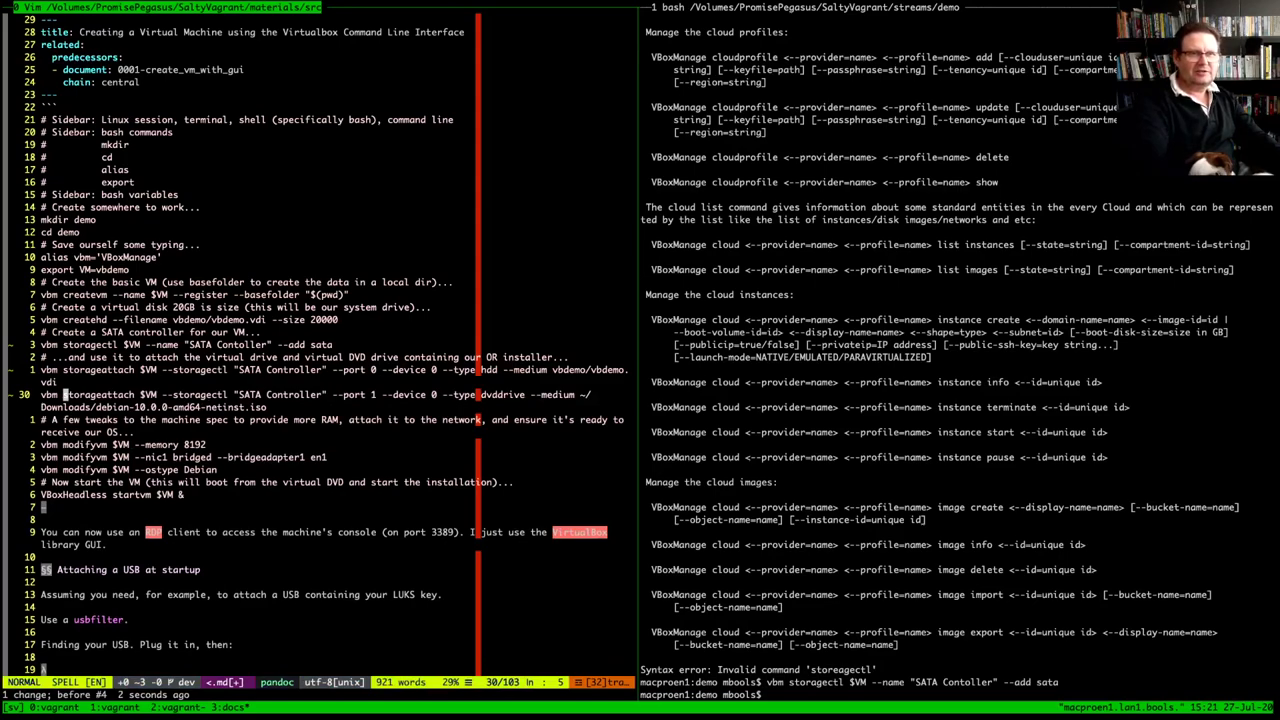
key(ctrl+b)
key(o)
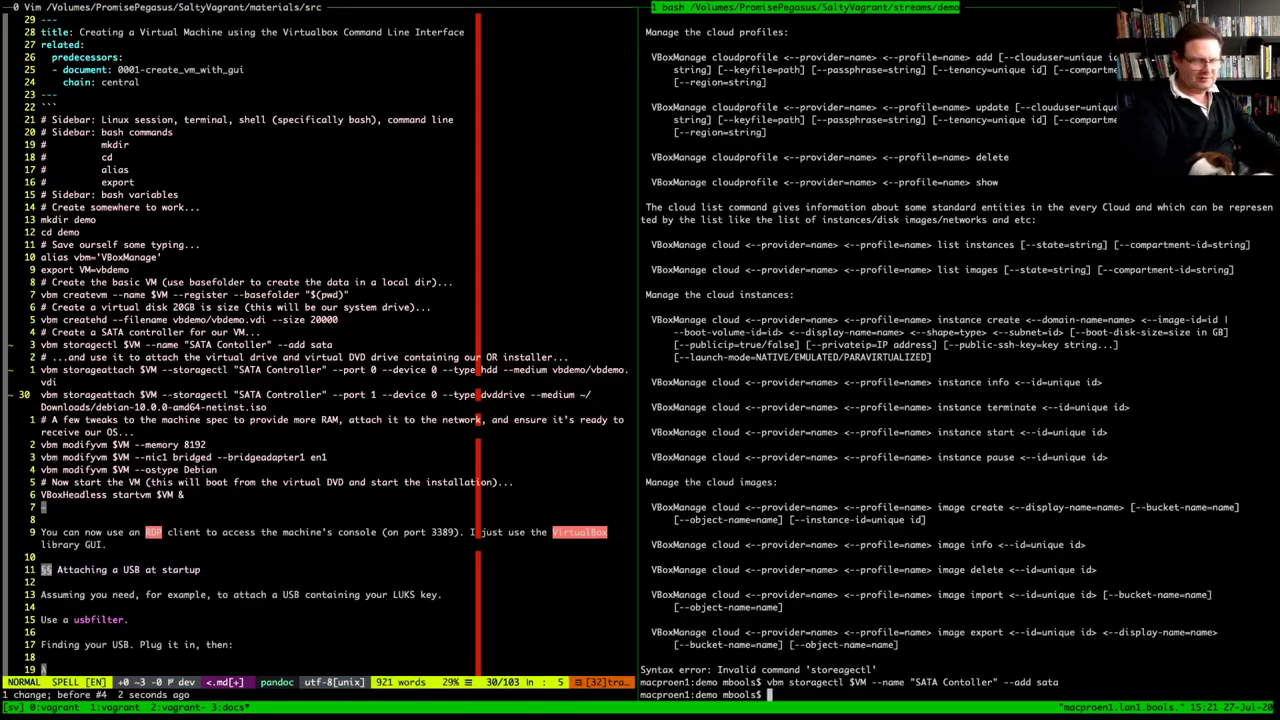
text(vbm storageattach $VM --storagectl "SATA Controller" --port 0 --device 0 --type hdd --medium vbdemo/vbdemo.)
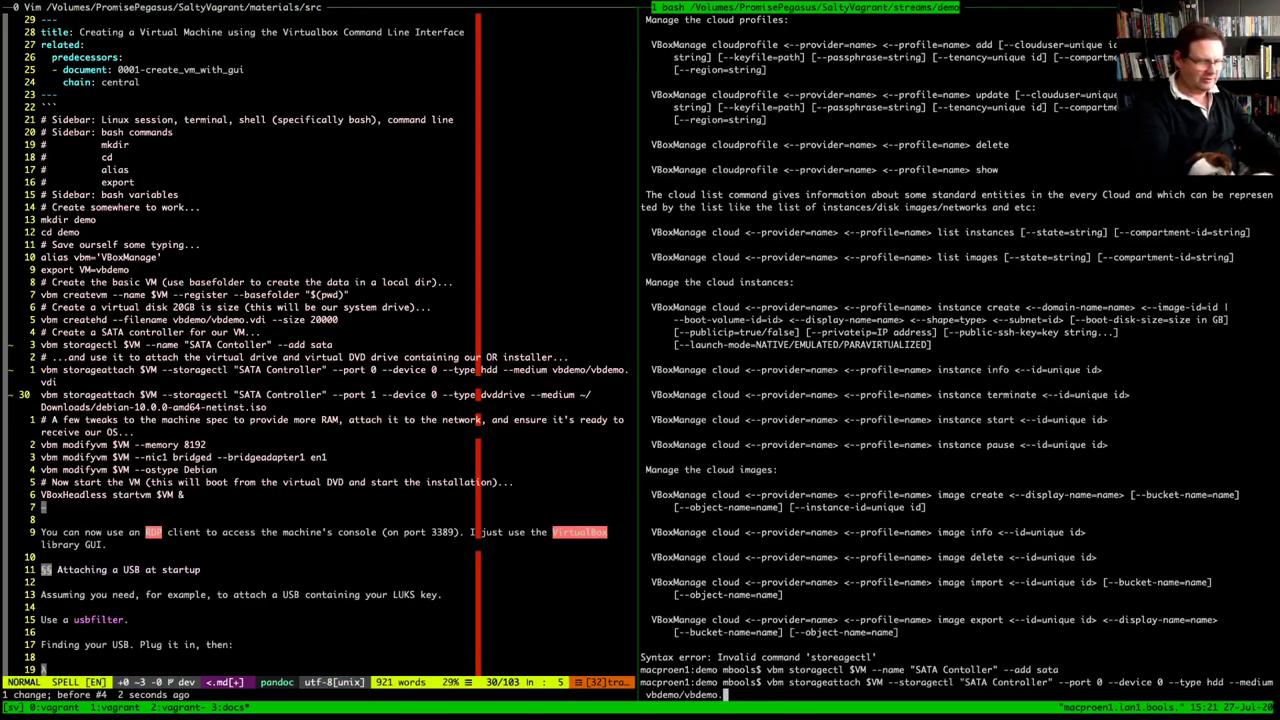
Complete the disk path with vdi and run the attach command; 'SATA Controller' fails
text(vdi)
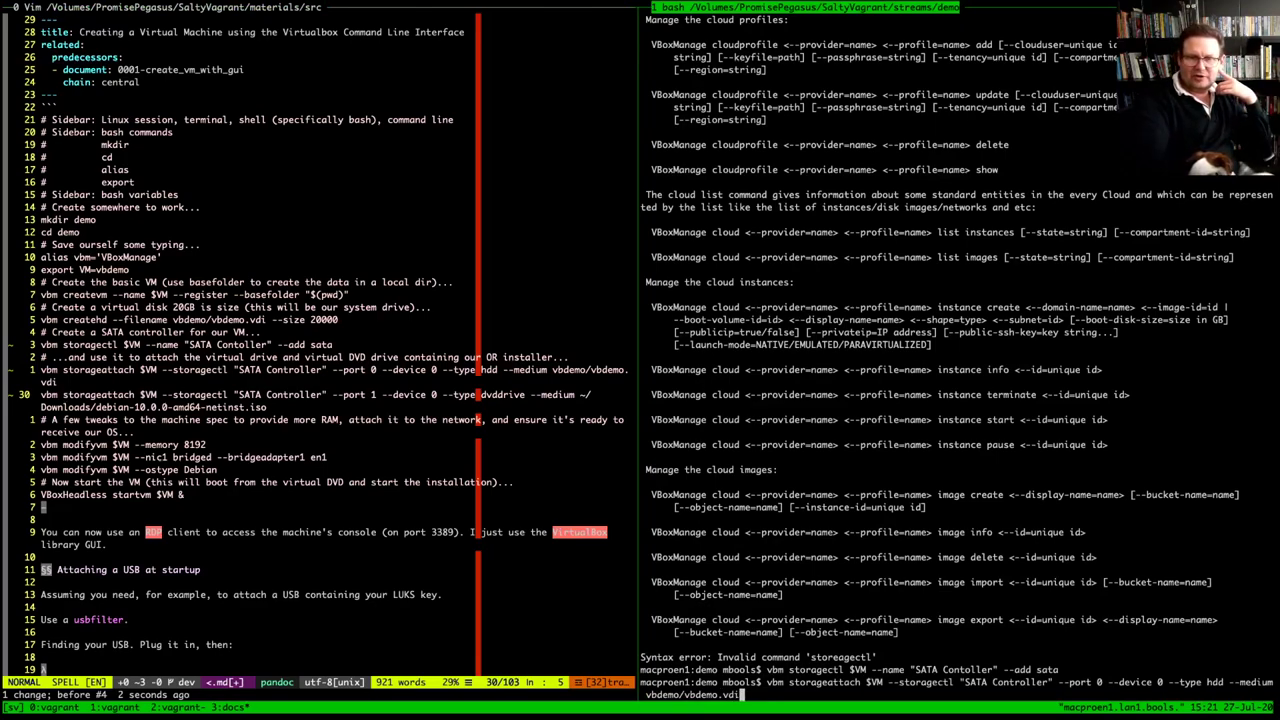
drag(866, 682, 886, 682)
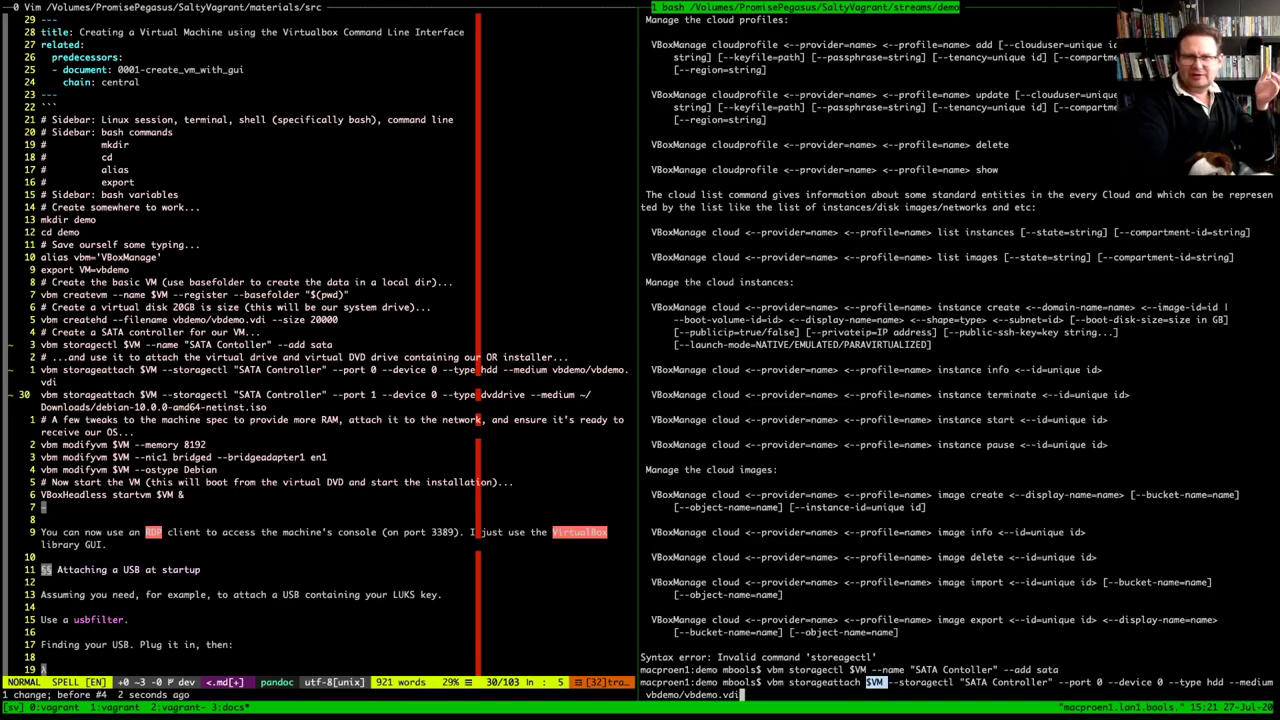
drag(898, 682, 1048, 682)
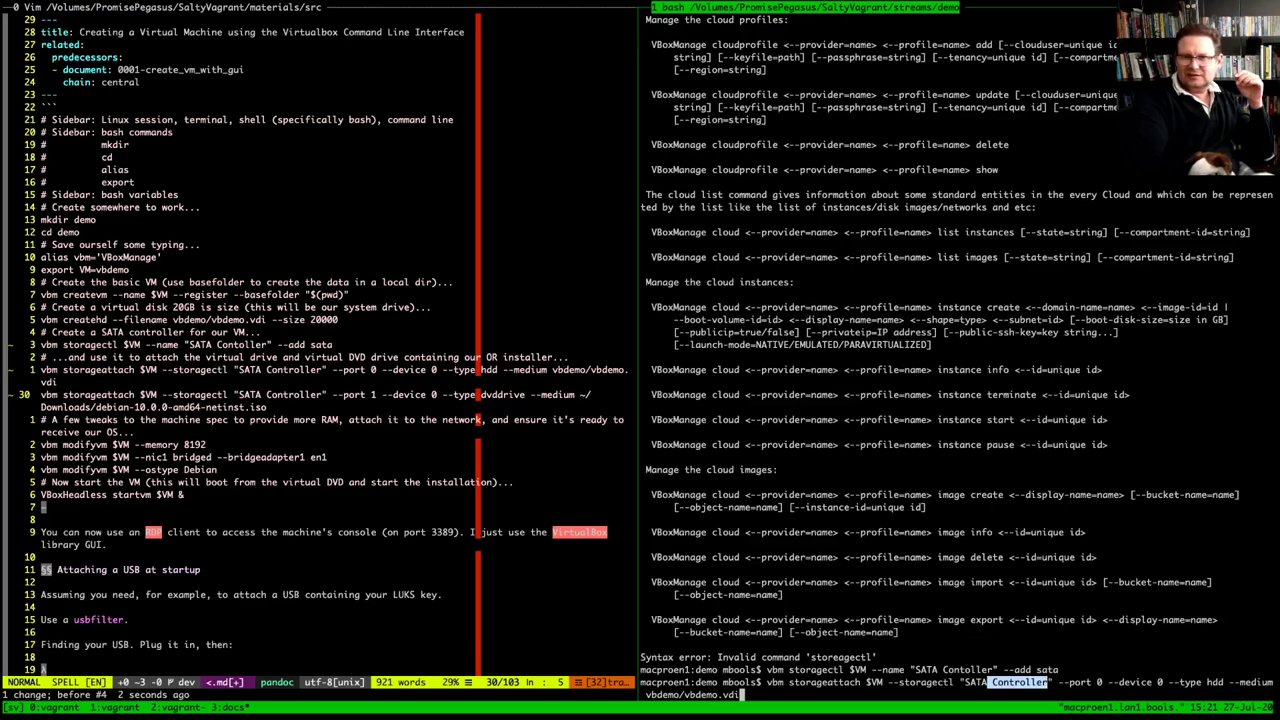
drag(1058, 682, 1164, 682)
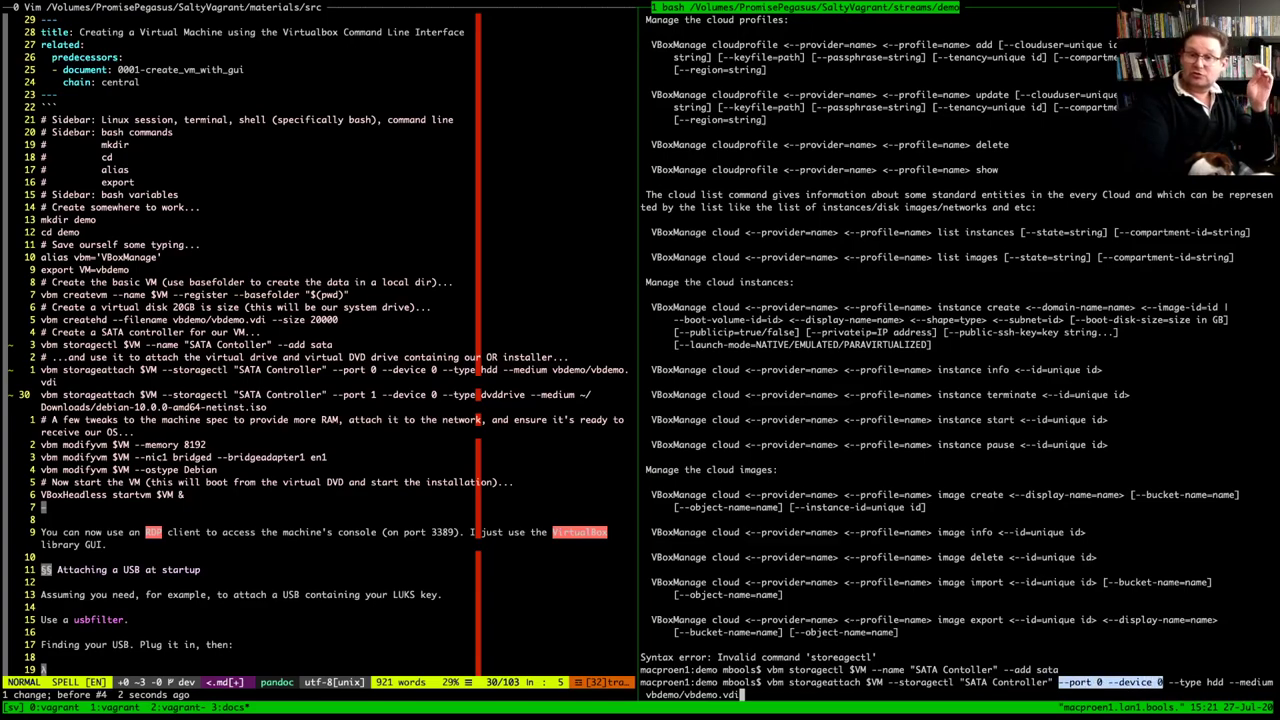
double_click(1214, 682)
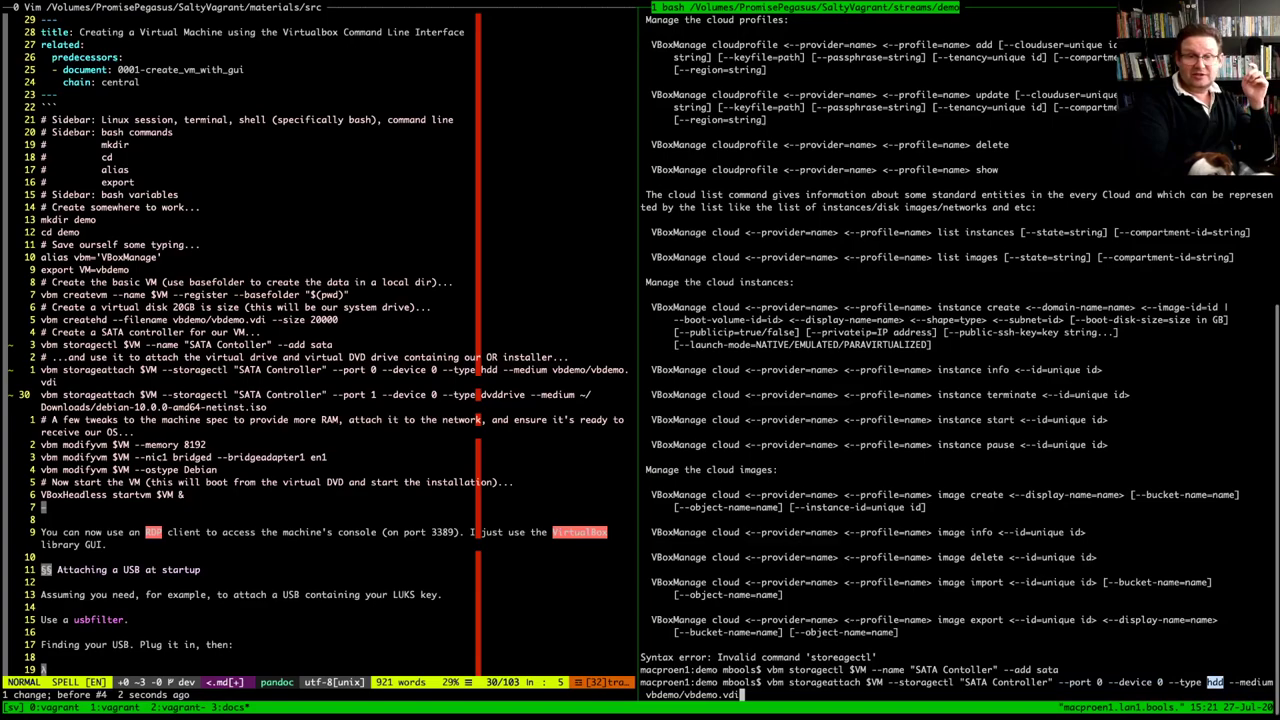
drag(646, 694, 741, 694)
key(Return)
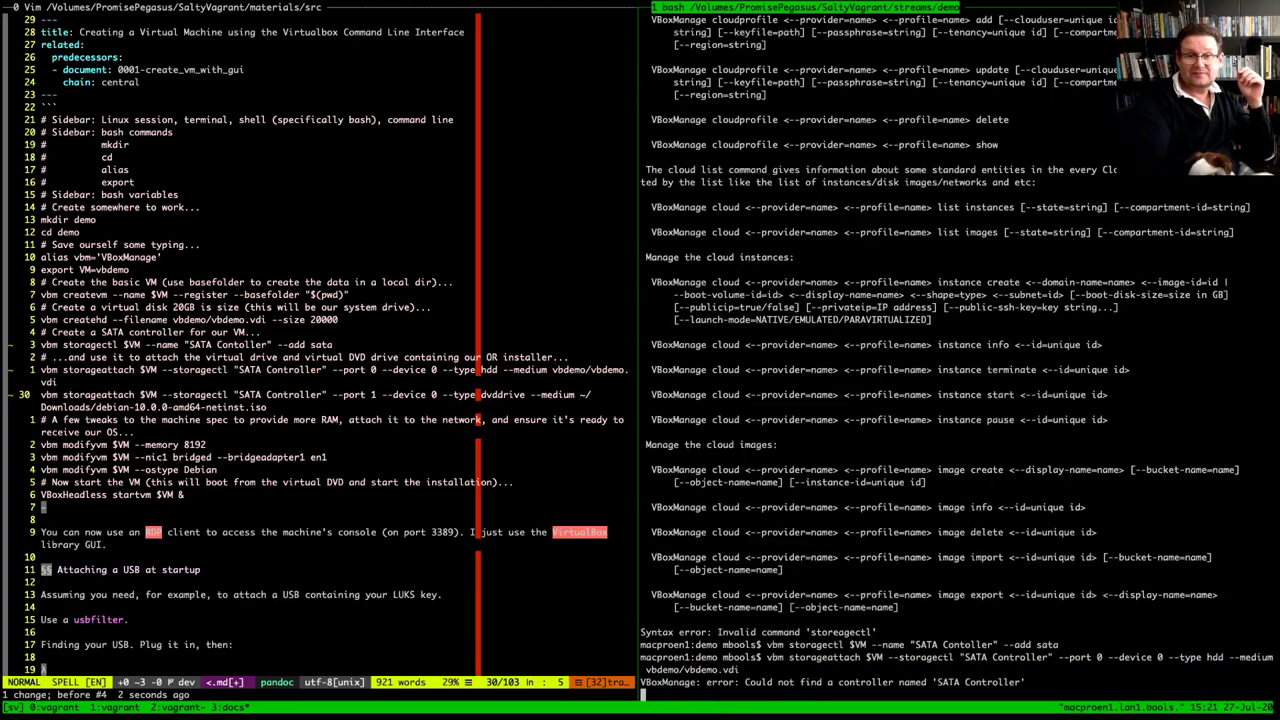
Rename the controller to 'SATA Contoller' in the recalled command and rerun it successfully
key(Up)
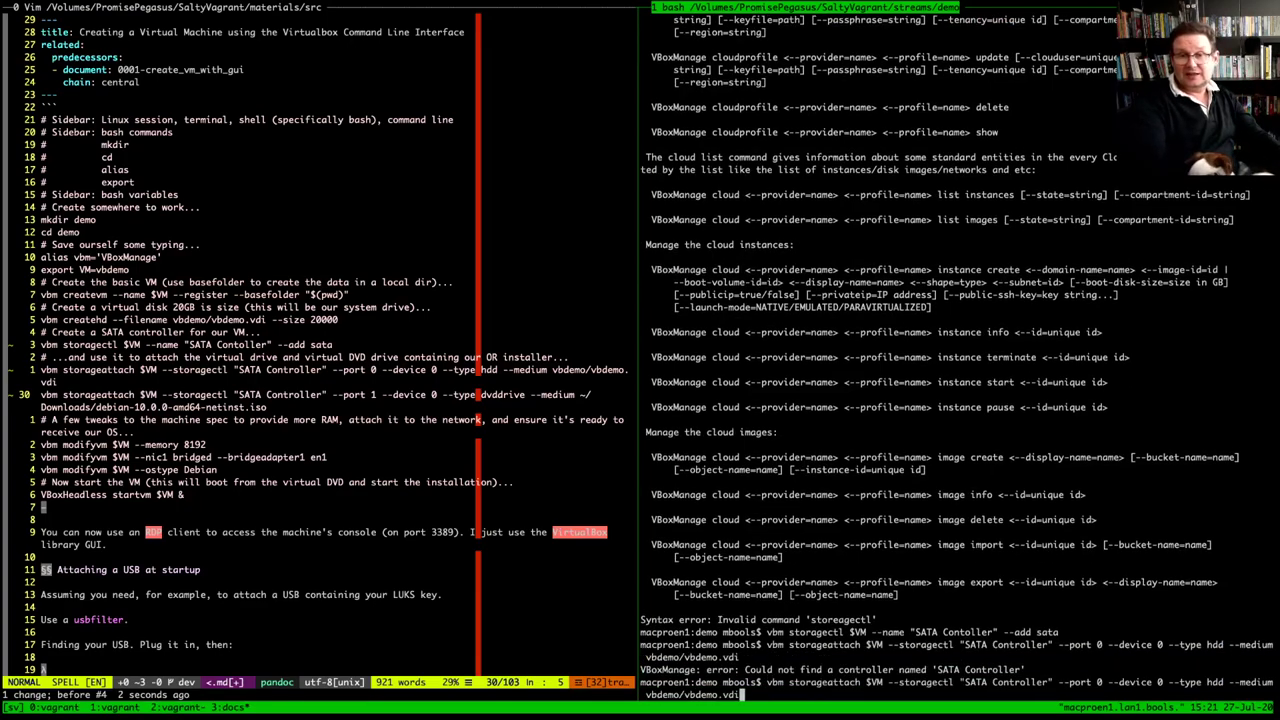
key(Left)
key(Left)
key(Left)
key(Left)
key(Left)
key(Left)
key(Left)
key(Left)
key(Left)
key(Left)
key(Left)
key(Left)
key(Left)
key(Left)
key(Left)
key(Left)
key(Left)
key(Left)
key(Left)
key(Left)
key(Left)
key(Left)
key(Left)
key(Left)
key(Left)
key(Left)
key(Left)
key(Left)
key(Left)
key(Left)
key(Left)
key(Left)
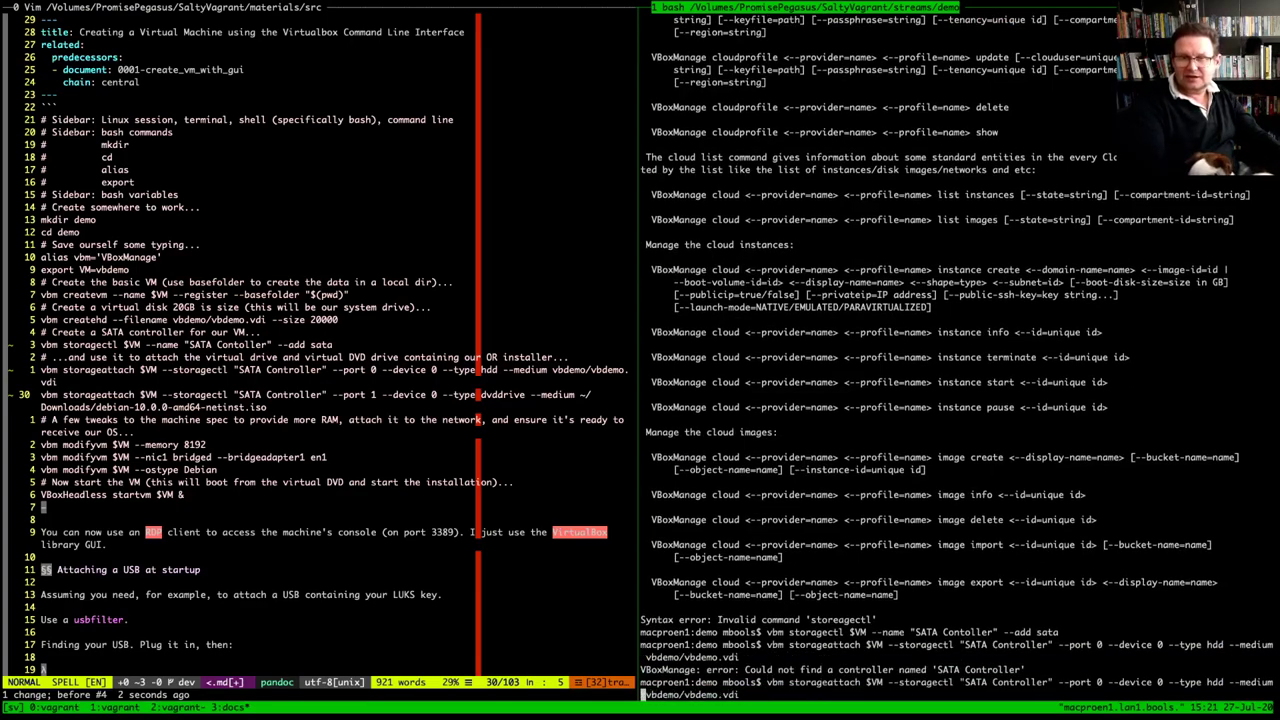
key(Left)
key(Left)
key(Left)
key(Left)
key(Left)
key(Left)
key(Left)
key(Left)
key(Left)
key(Left)
key(Left)
key(Left)
key(Left)
key(Left)
key(Left)
key(Left)
key(Left)
key(Left)
key(Left)
key(Left)
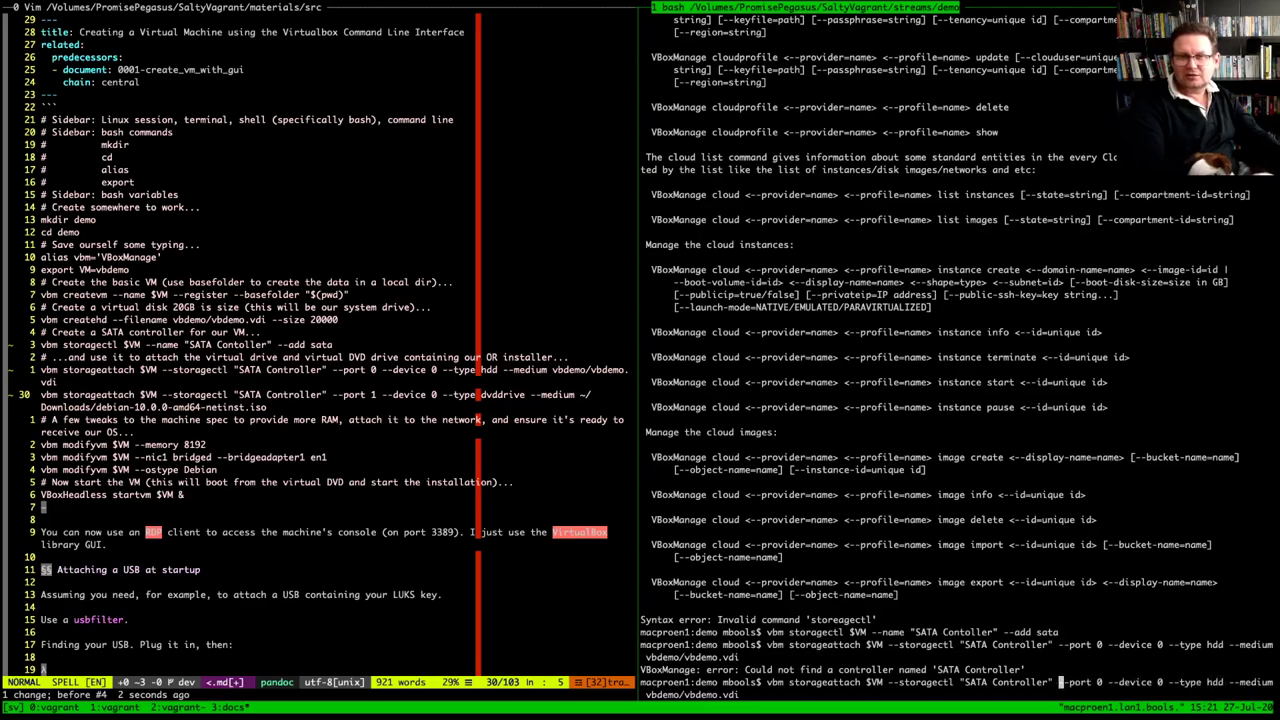
key(Left)
key(Left)
key(Left)
key(Left)
key(Left)
key(Left)
key(Left)
key(BackSpace)
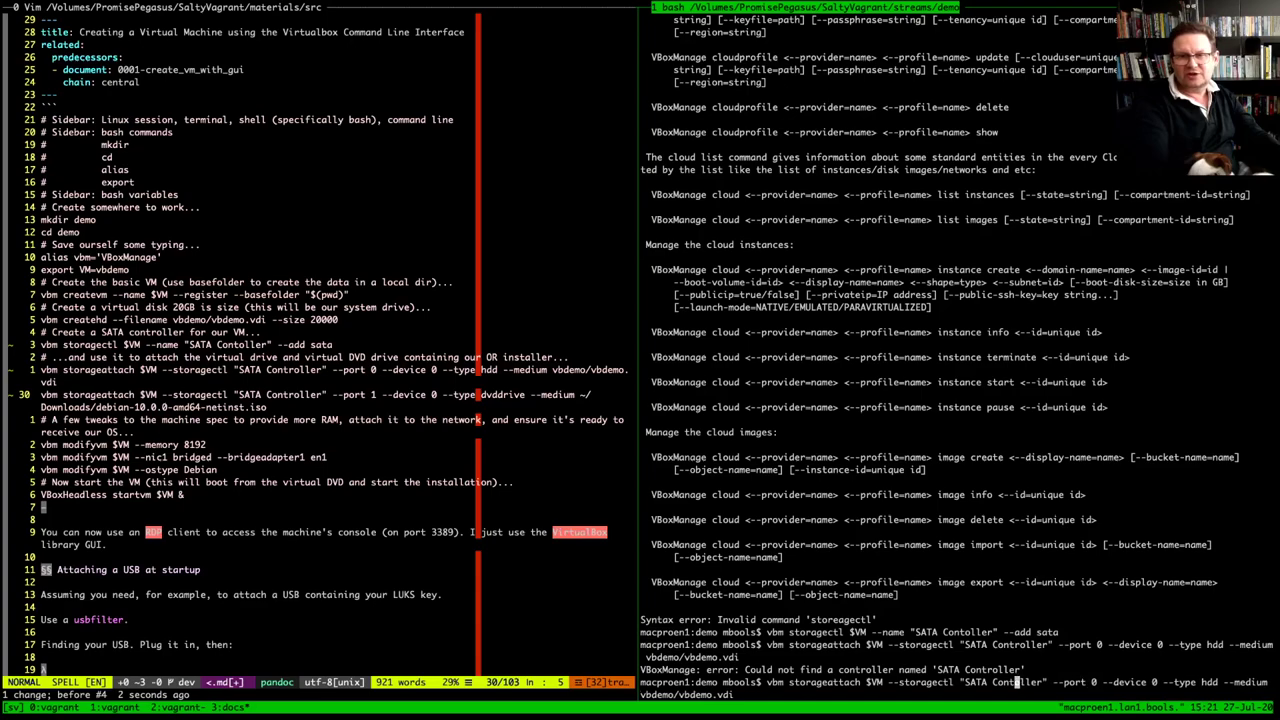
key(Return)
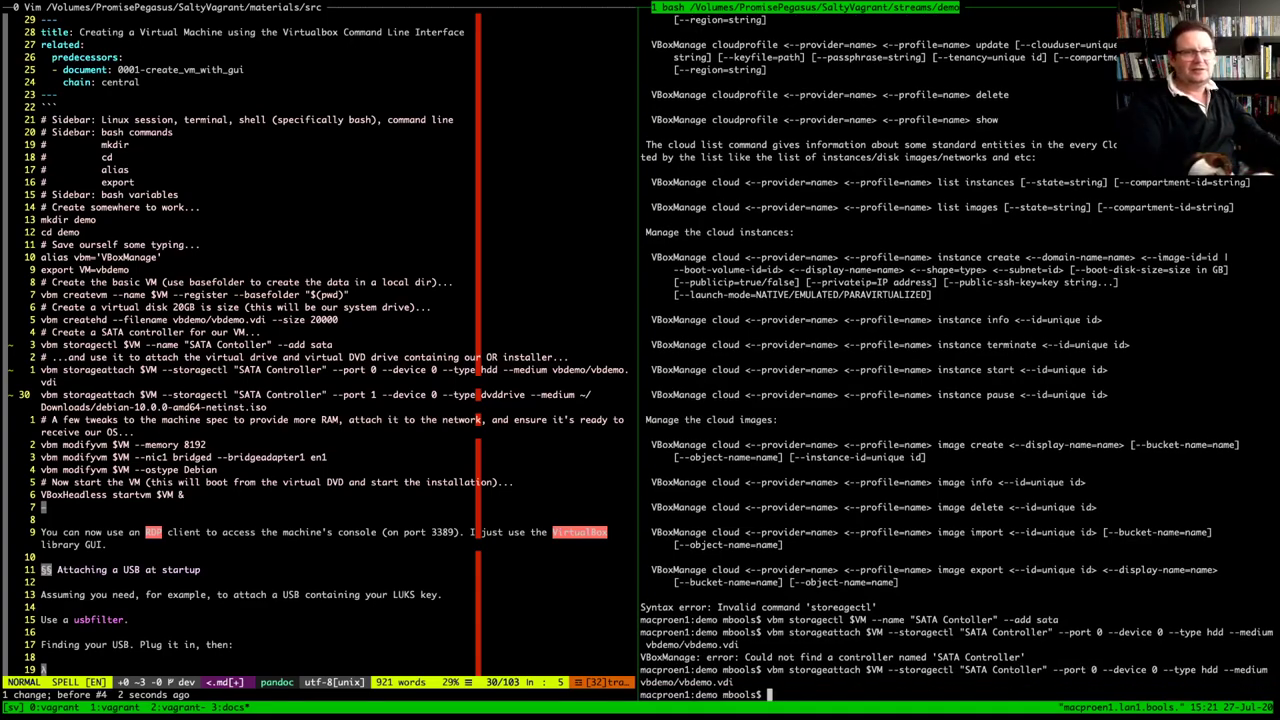
key(ctrl+b)
key(Left)
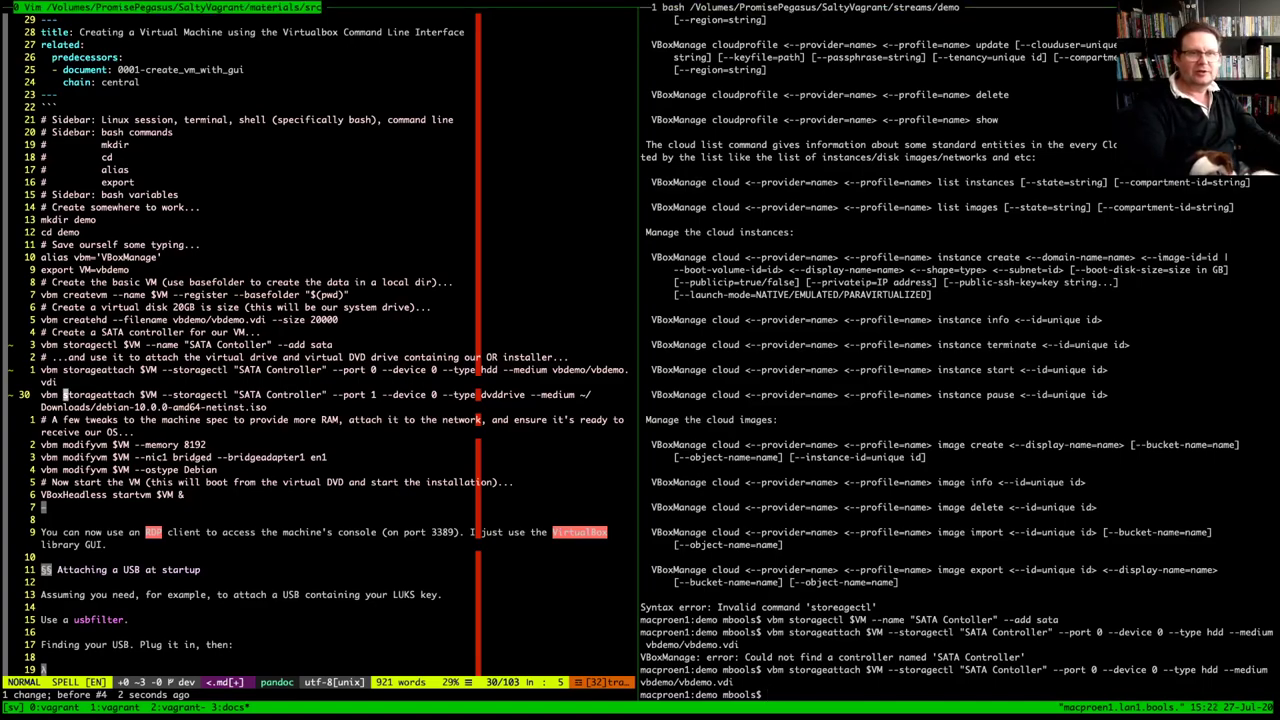
Insert the missing r so the notes' storagectl line reads 'SATA Controller'
key(k)
key(k)
key(l)
key(l)
key(l)
key(l)
key(l)
key(l)
key(l)
key(l)
key(l)
key(l)
key(l)
key(l)
key(l)
key(l)
key(l)
key(l)
key(l)
key(l)
key(l)
key(l)
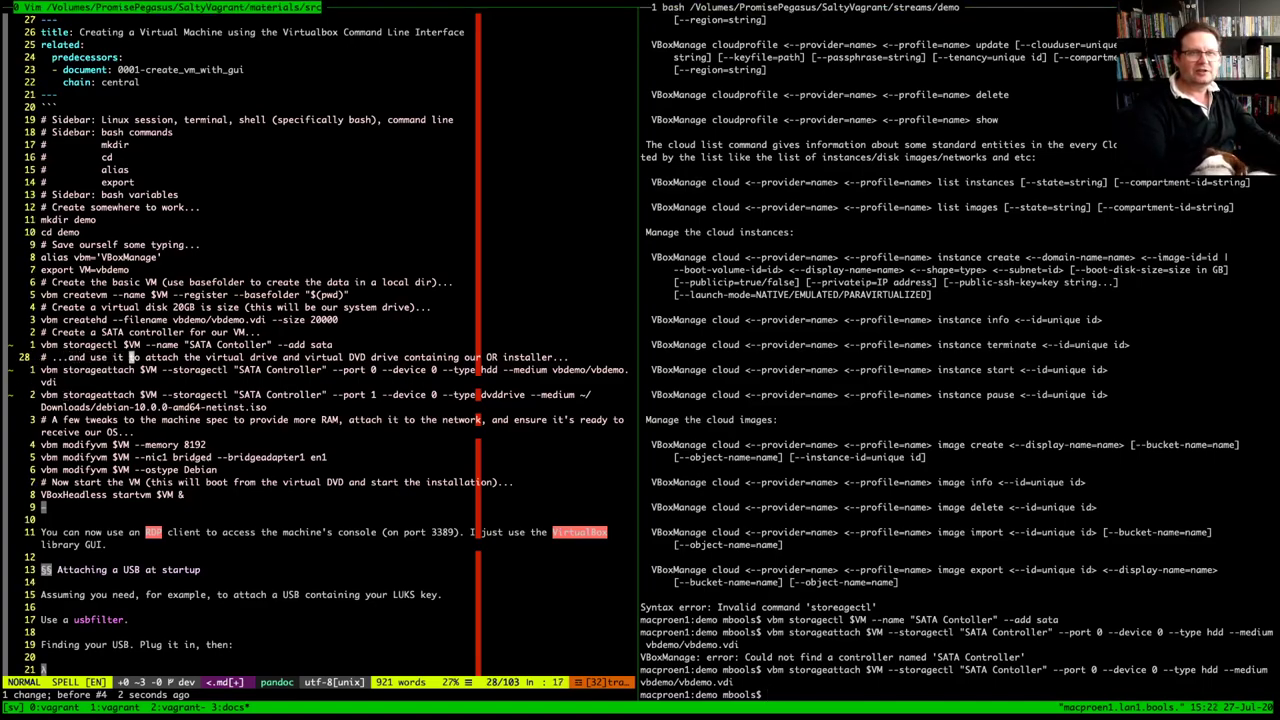
key(l)
key(l)
key(l)
key(l)
key(l)
key(l)
key(l)
key(l)
key(k)
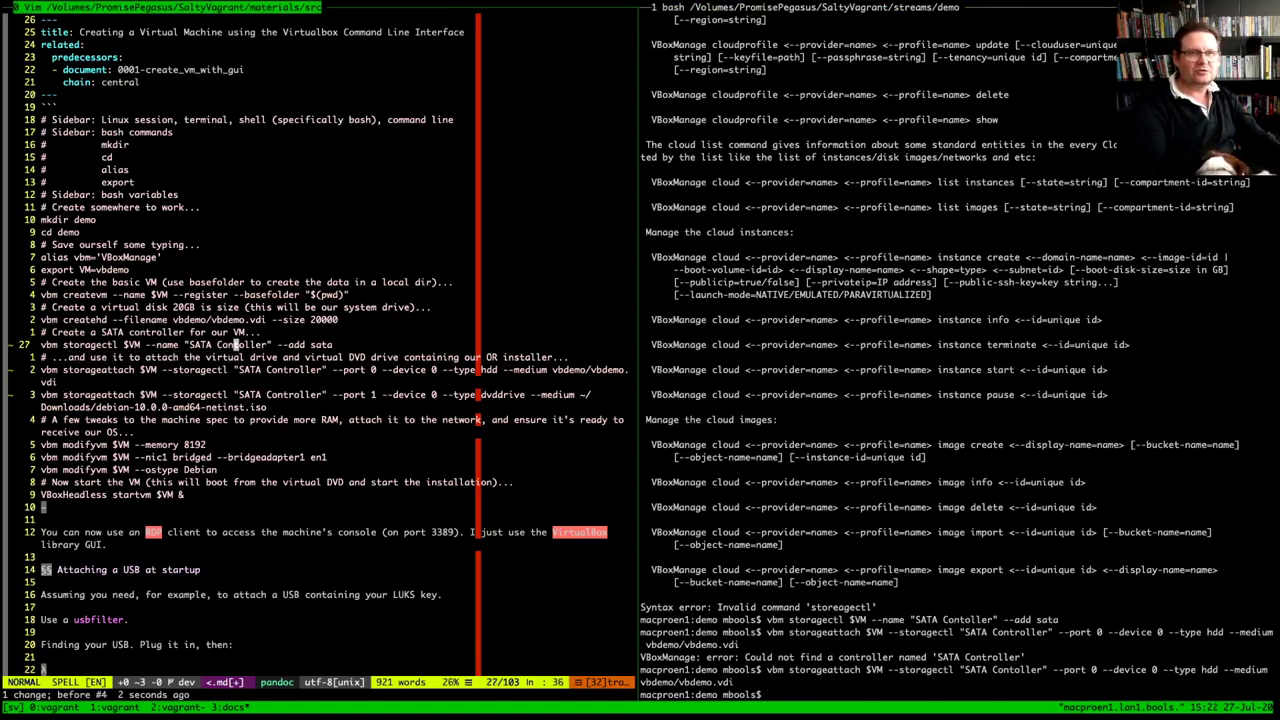
text(ir)
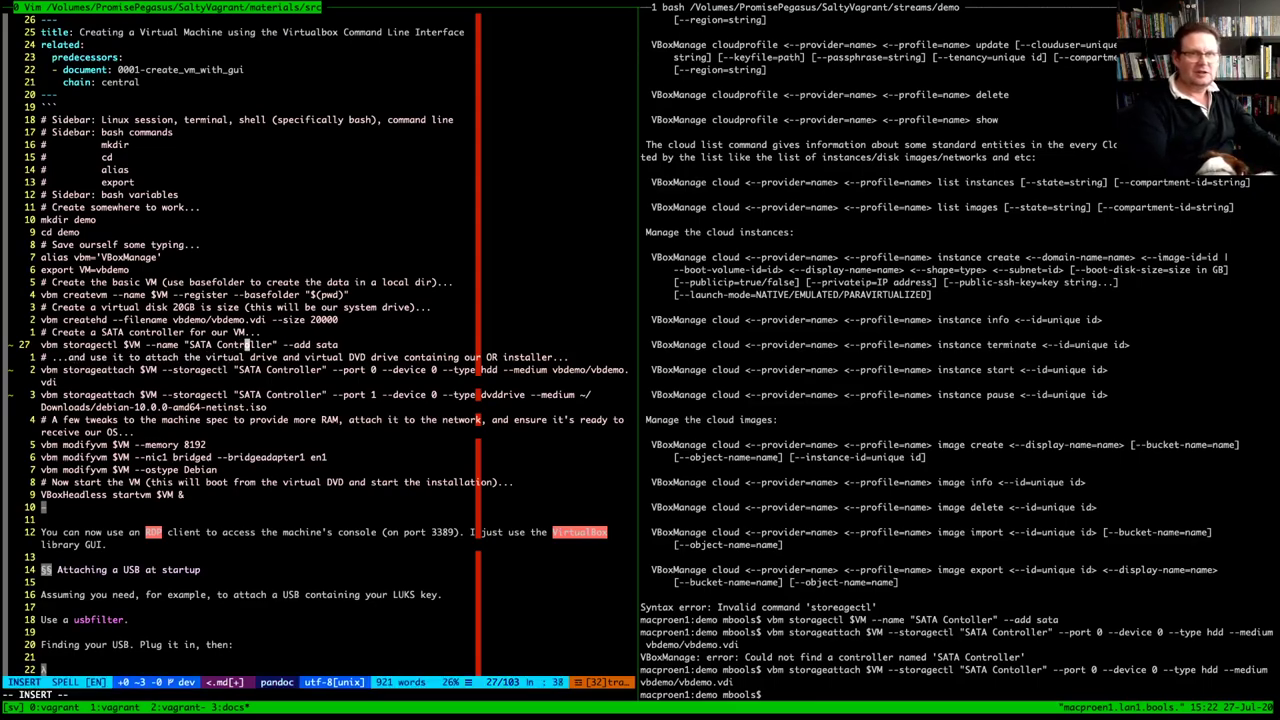
key(Escape)
key(Escape)
key(ctrl+b)
key(Right)
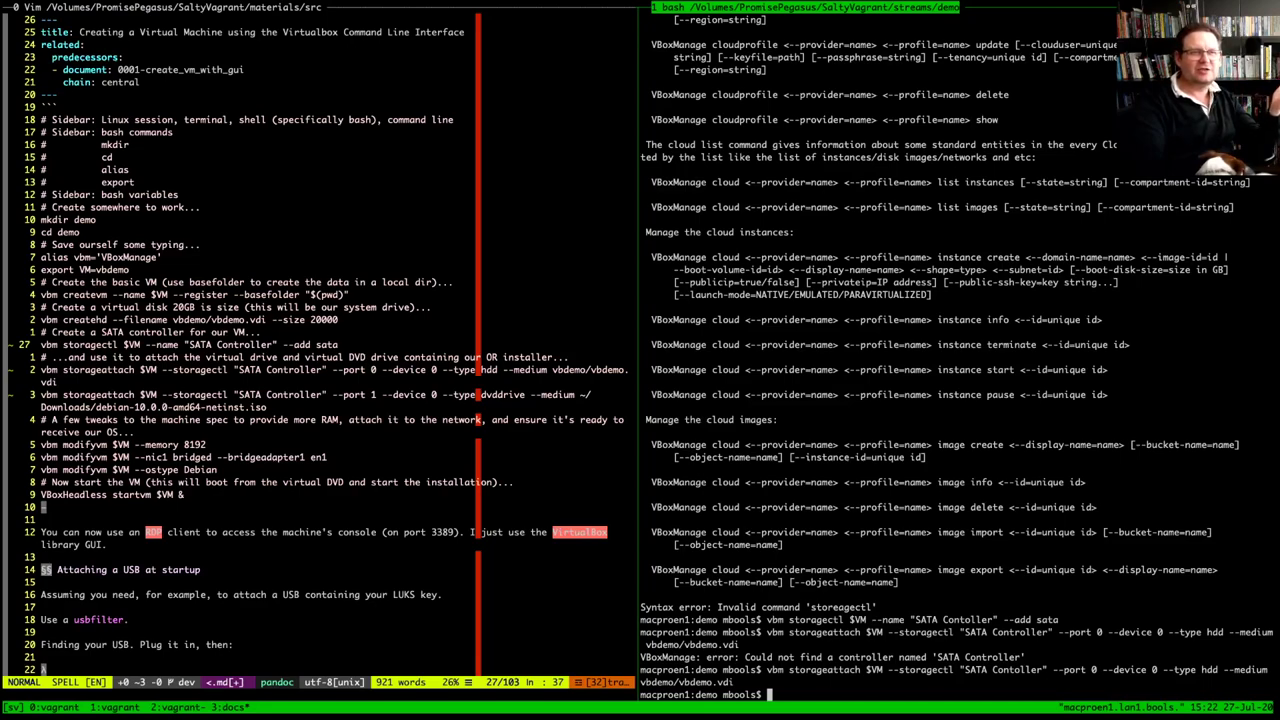
Paste the dvddrive storageattach command and the Debian netinst ISO path at the prompt
drag(41, 395, 590, 395)
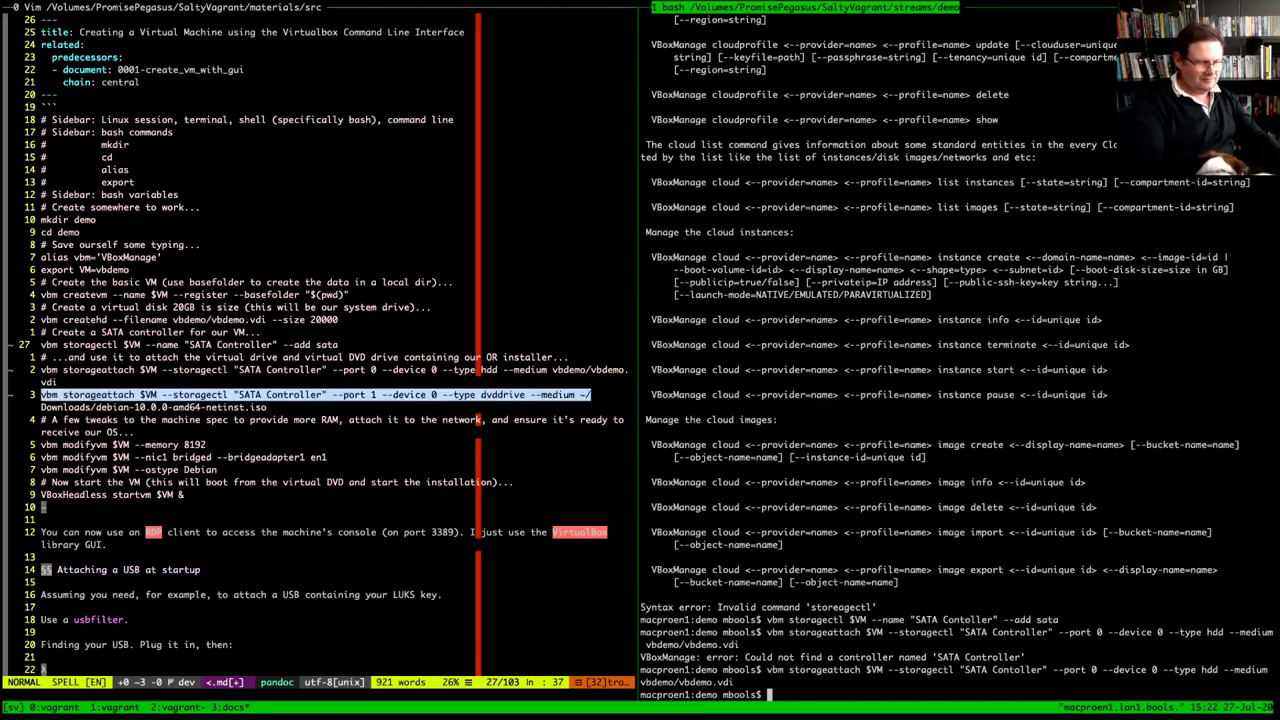
click(590, 395)
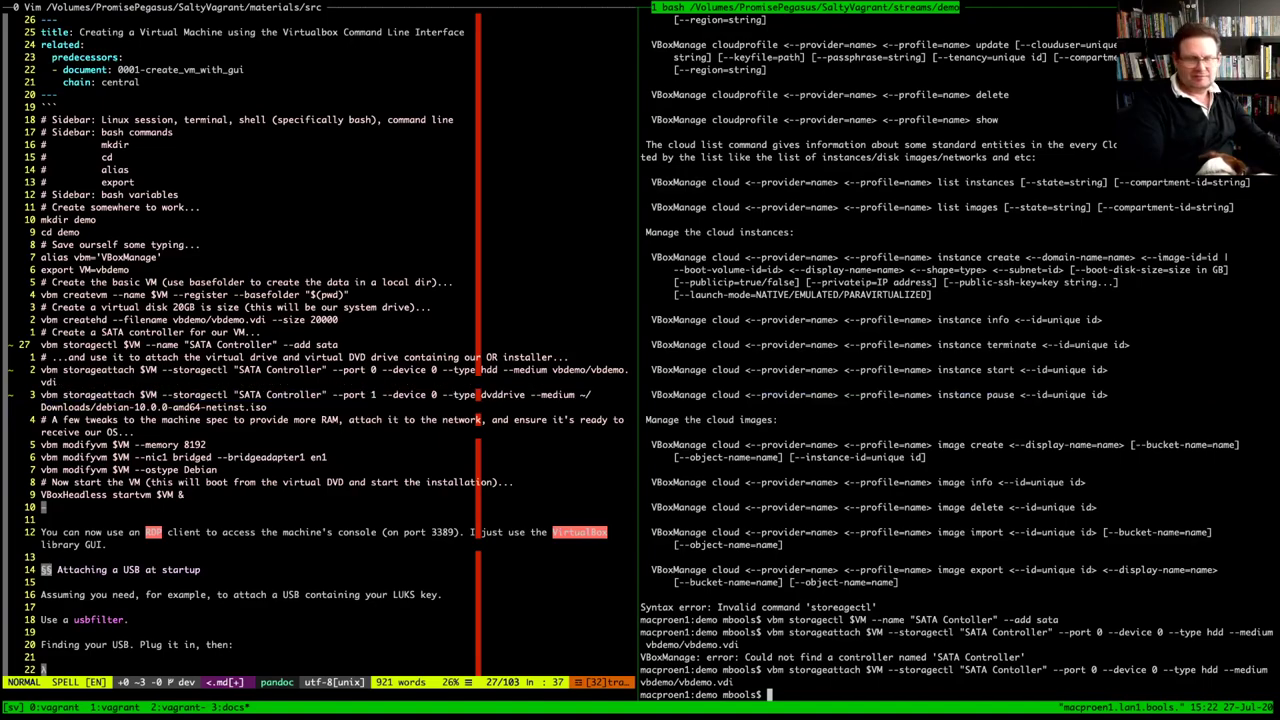
text(vbm storageattach $VM --storagectl "SATA Contoller" --port 1 --device 0 --type dvddrive --medium ~/)
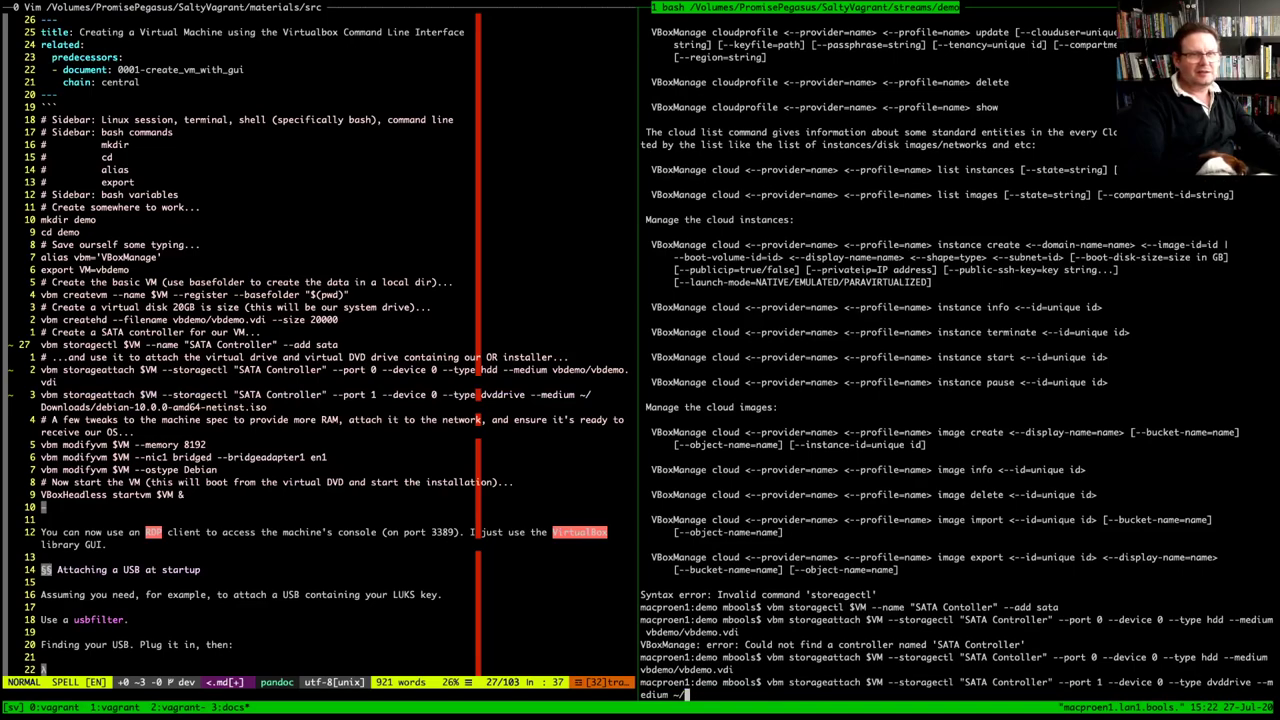
drag(41, 407, 267, 408)
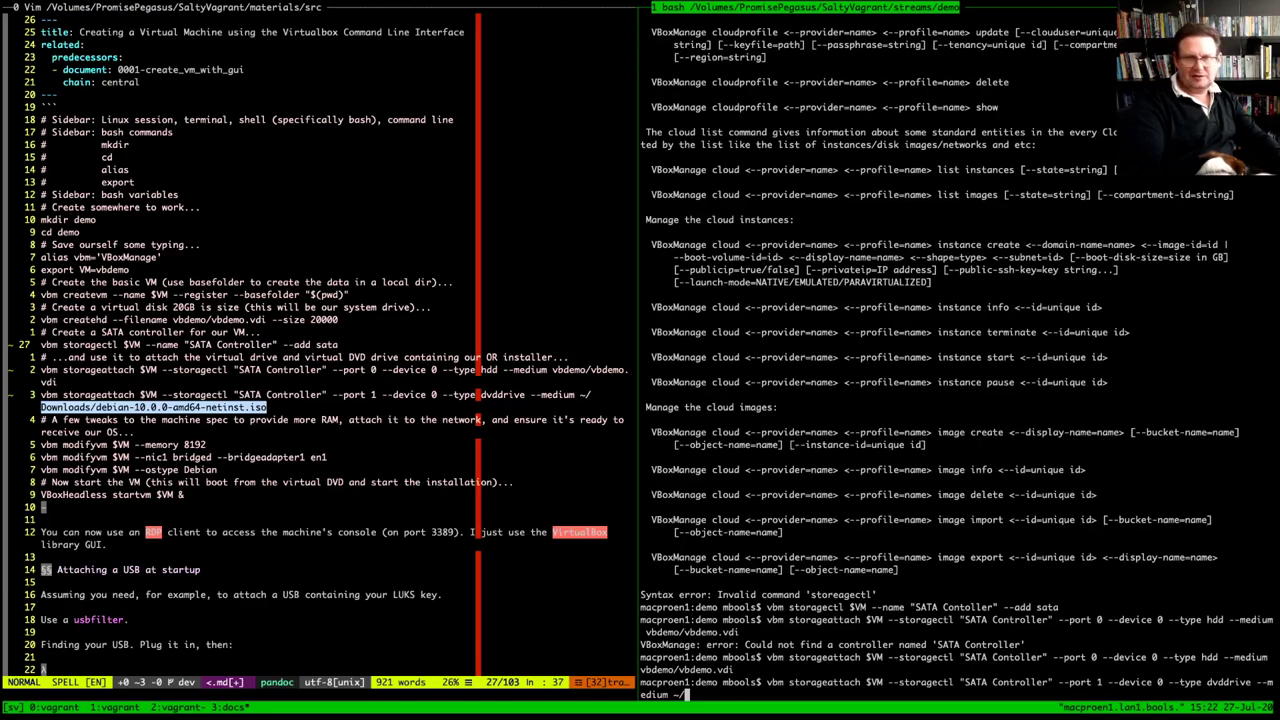
text(Downloads/debian-10.0.0-amd64-netinst.iso)
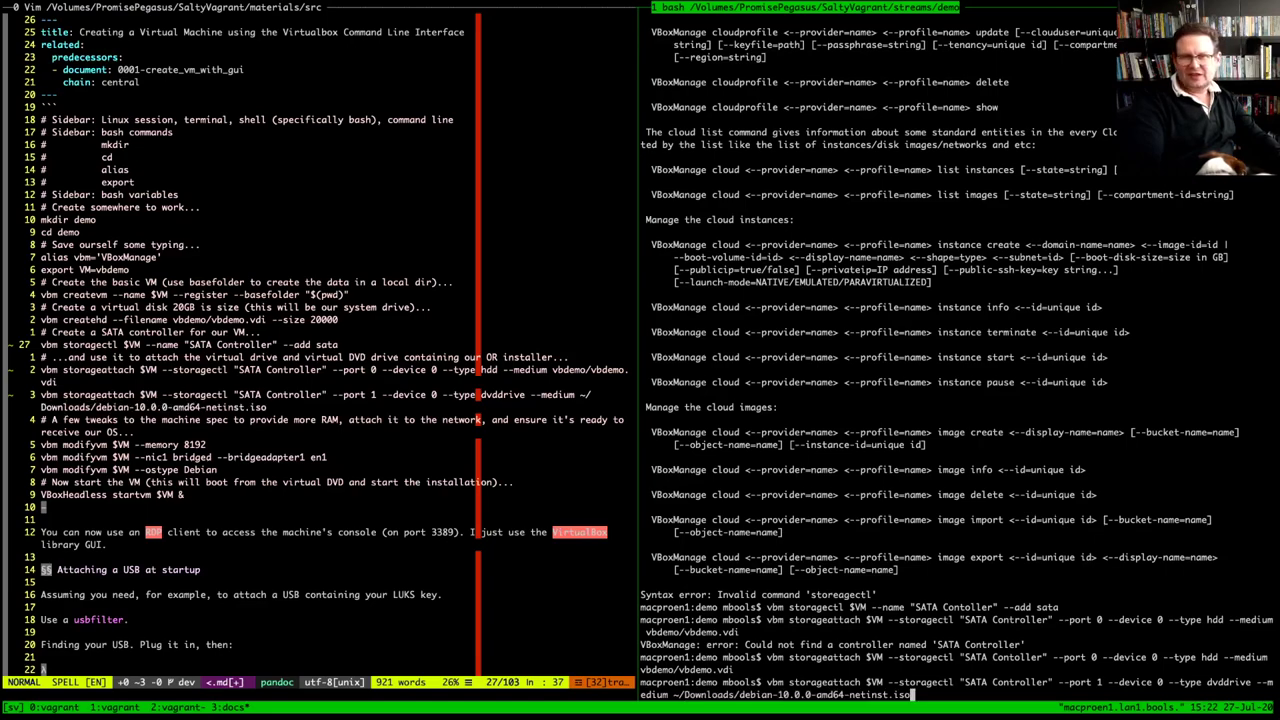
Edit the controller name in the pending command, keeping the 'SATA Contoller' spelling
key(Left)
key(Left)
key(Left)
key(Left)
key(Left)
key(Left)
key(Left)
key(Left)
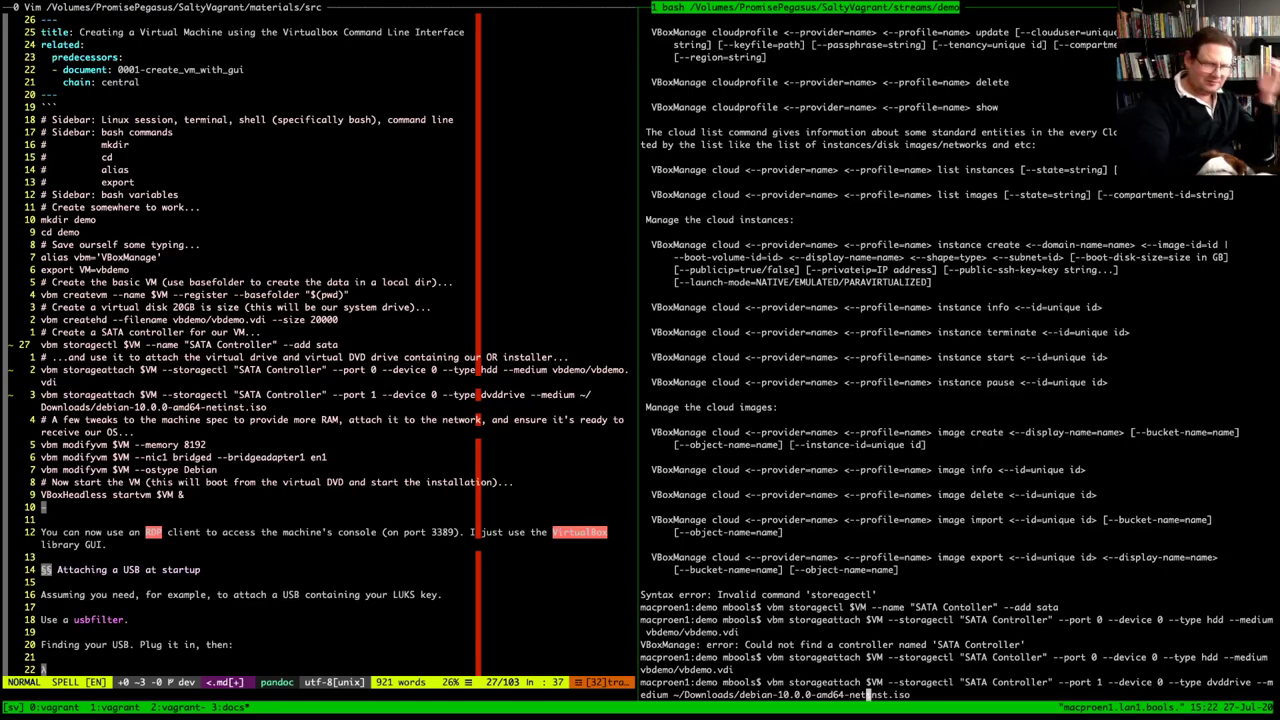
key(Left)
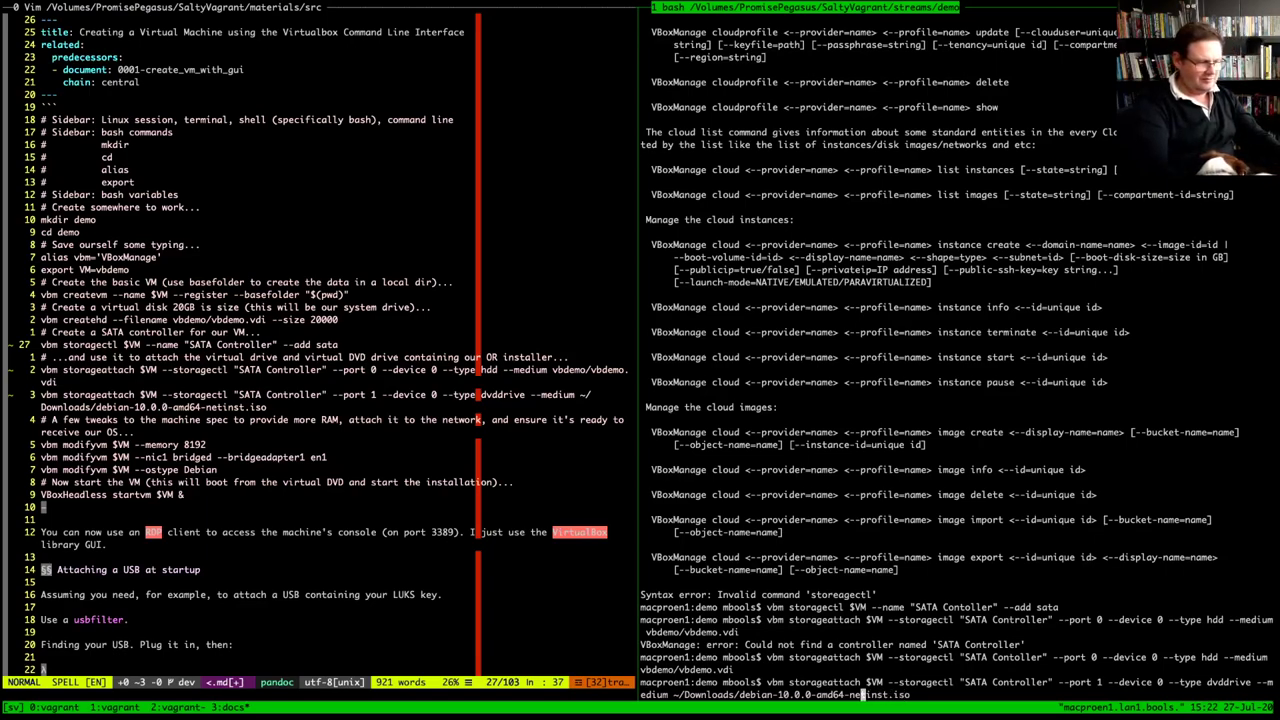
key(Left)
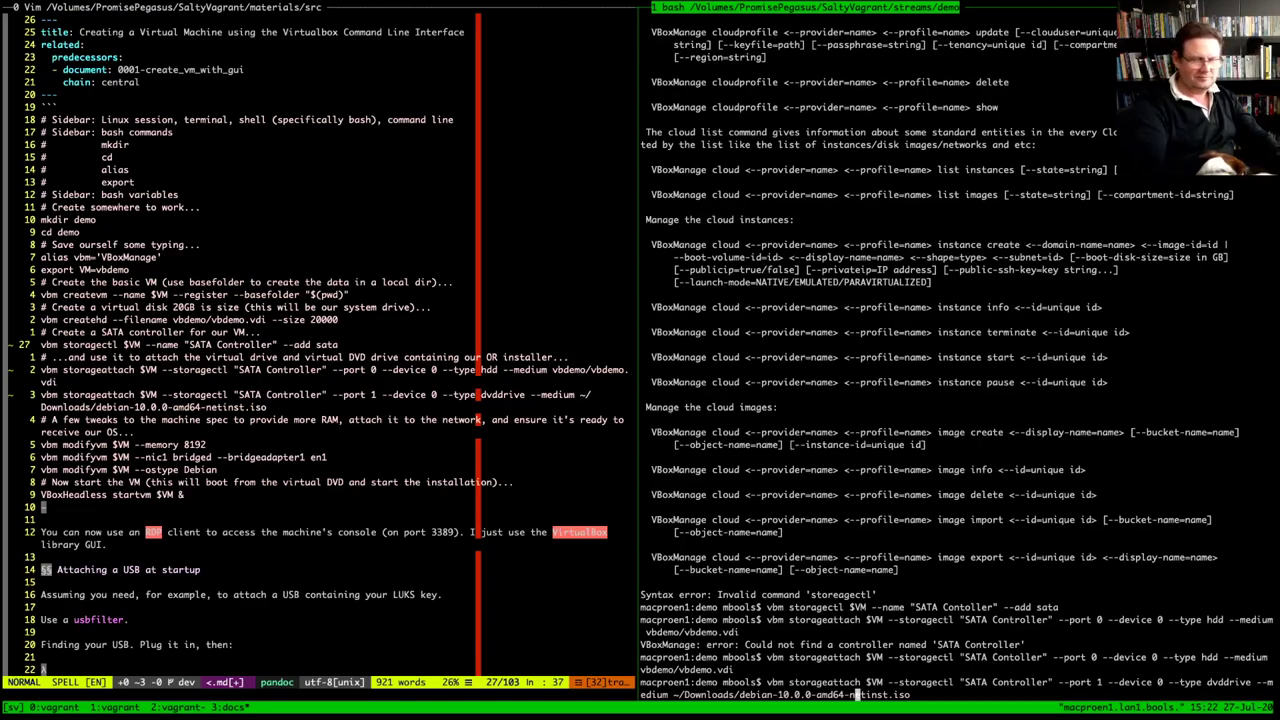
key(alt+b)
key(alt+b)
key(alt+b)
key(alt+b)
key(alt+b)
key(alt+b)
key(alt+b)
key(alt+b)
key(alt+b)
key(alt+b)
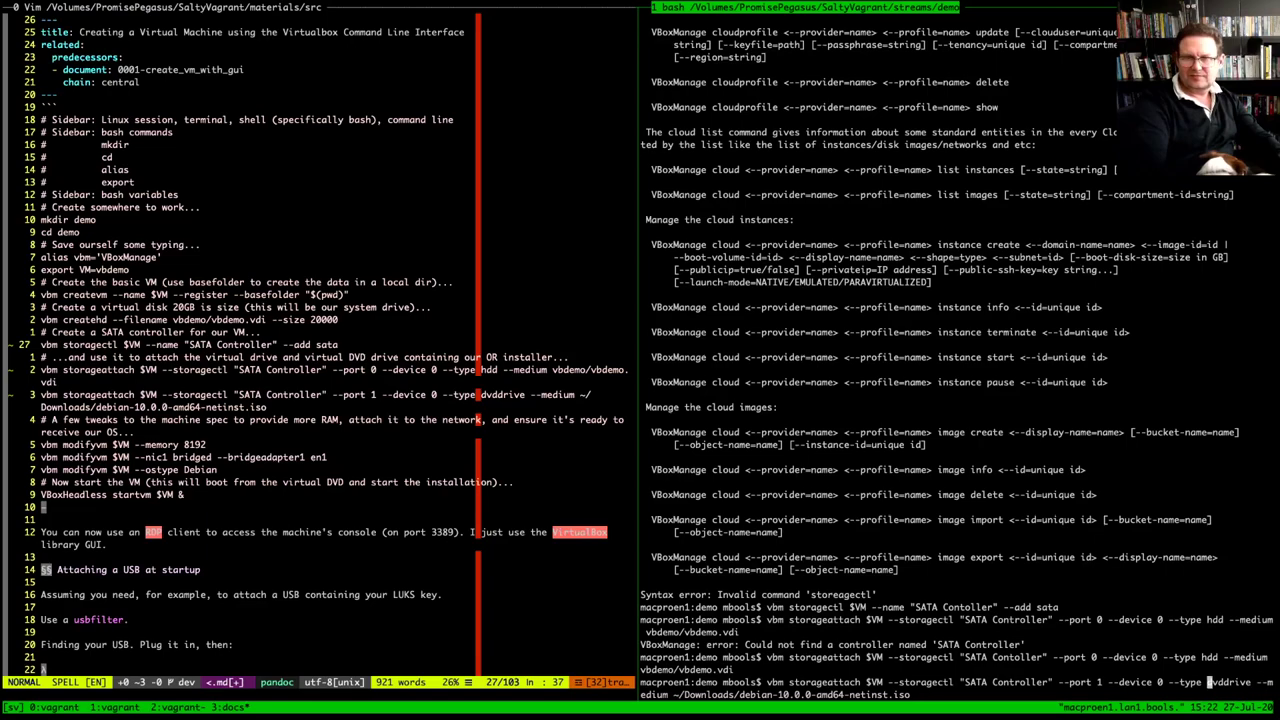
key(alt+b)
key(alt+b)
key(alt+b)
key(alt+b)
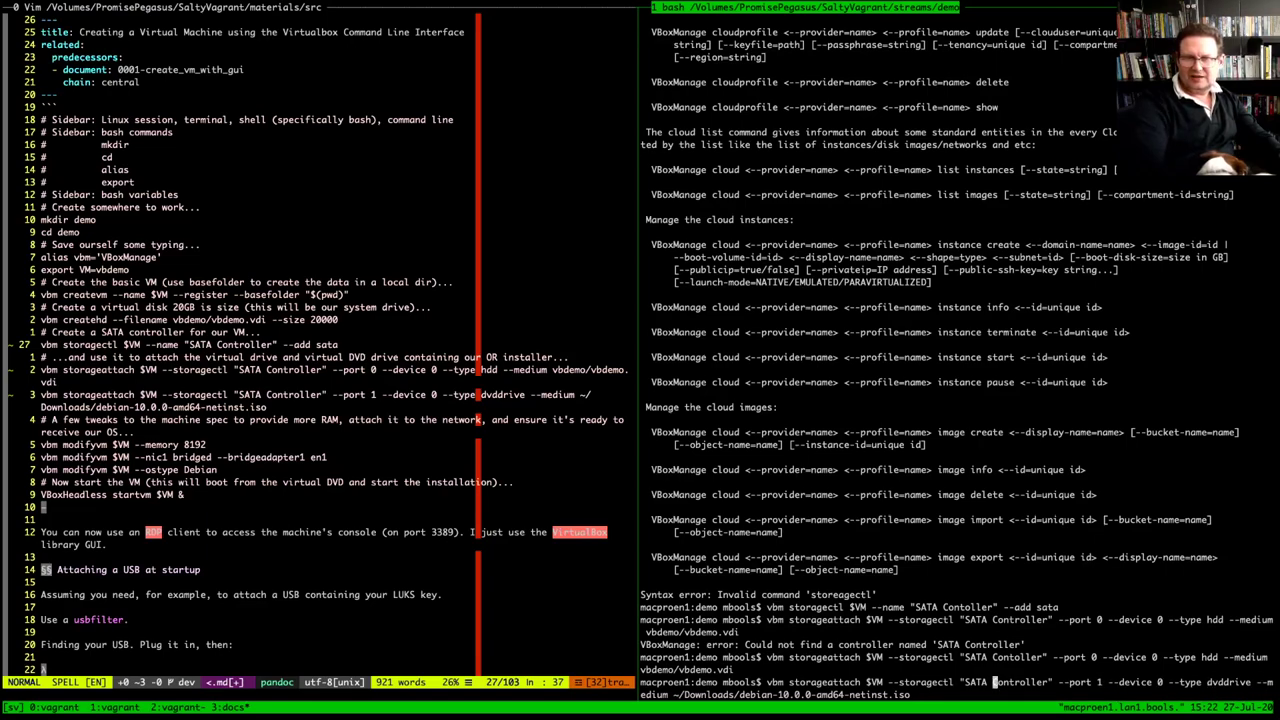
key(Right)
key(Right)
key(Right)
key(Right)
text(r)
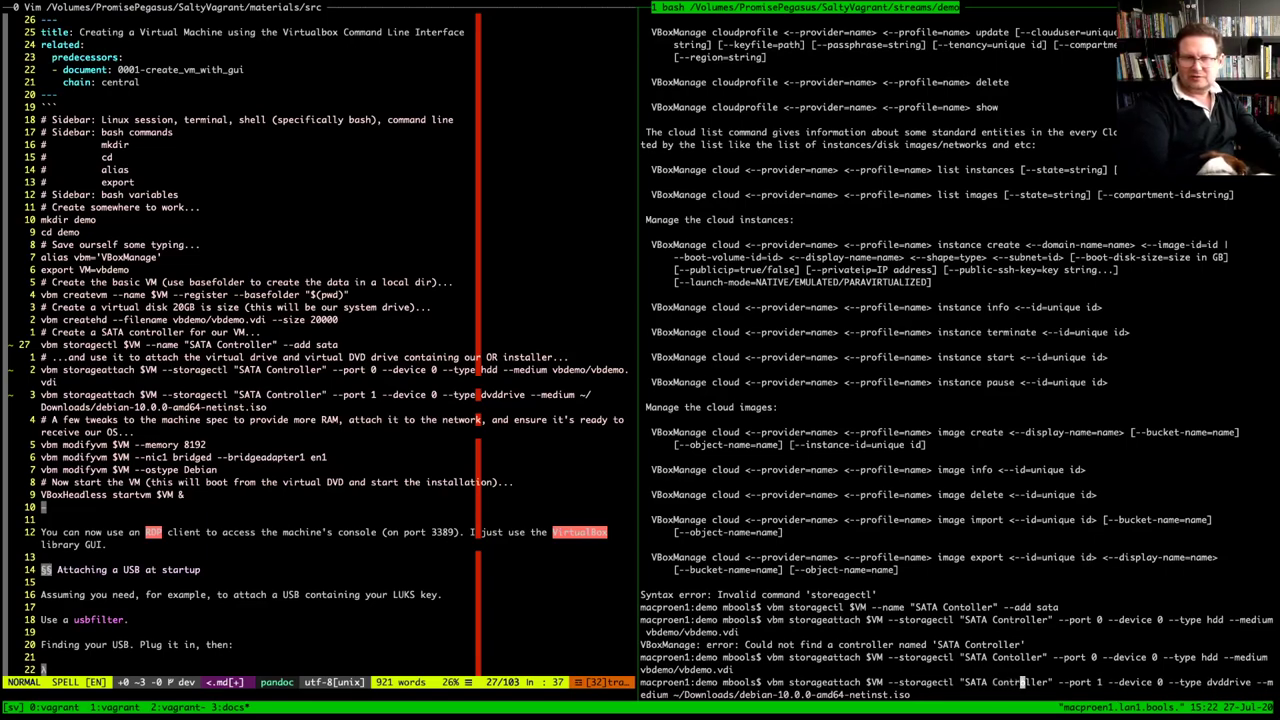
key(BackSpace)
text(r)
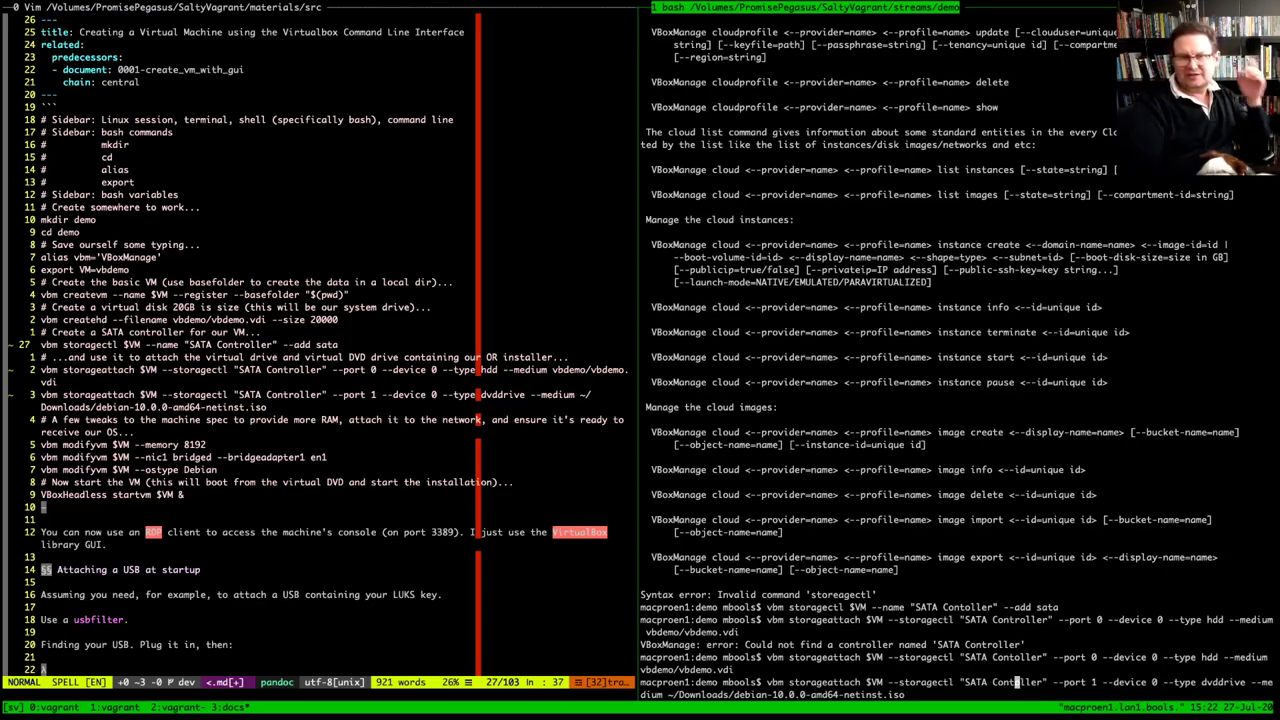
key(Left)
key(Left)
key(Left)
key(Left)
key(Left)
key(Left)
key(Left)
key(Left)
key(Left)
key(Left)
key(Left)
key(Left)
key(Left)
key(Left)
key(Left)
key(Left)
key(Left)
key(Left)
key(Left)
key(Left)
key(Left)
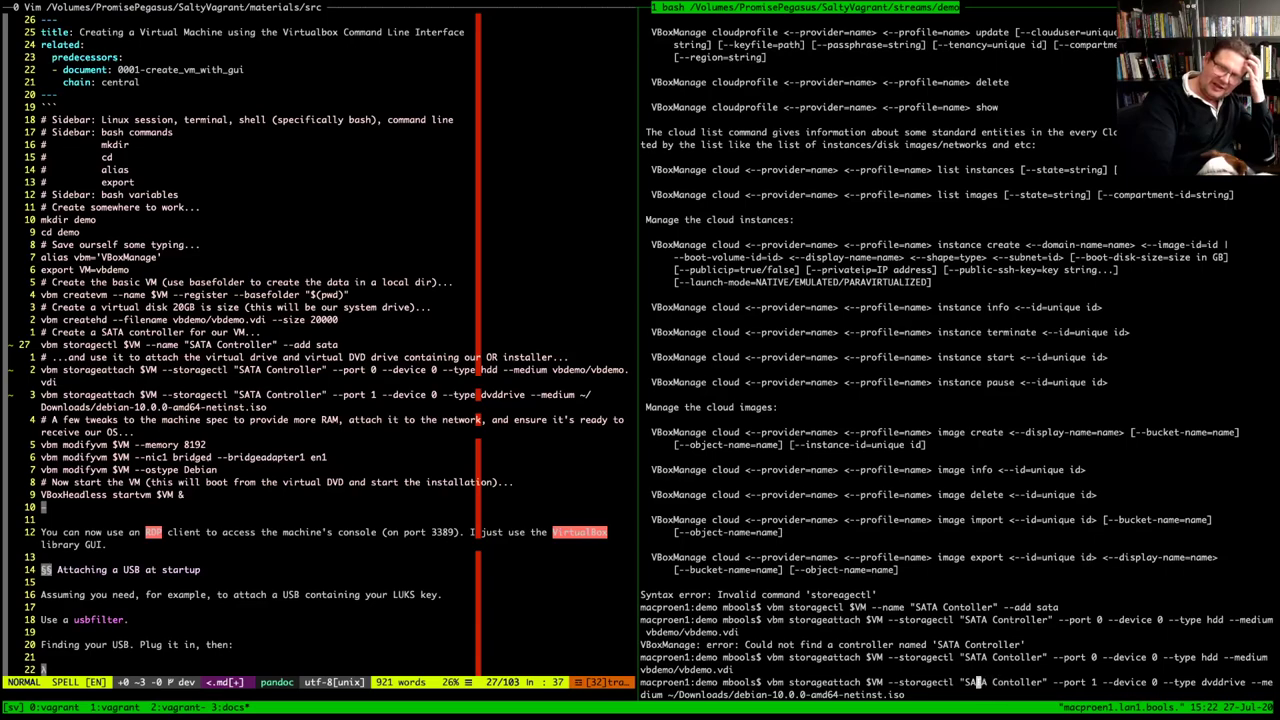
key(Left)
key(Left)
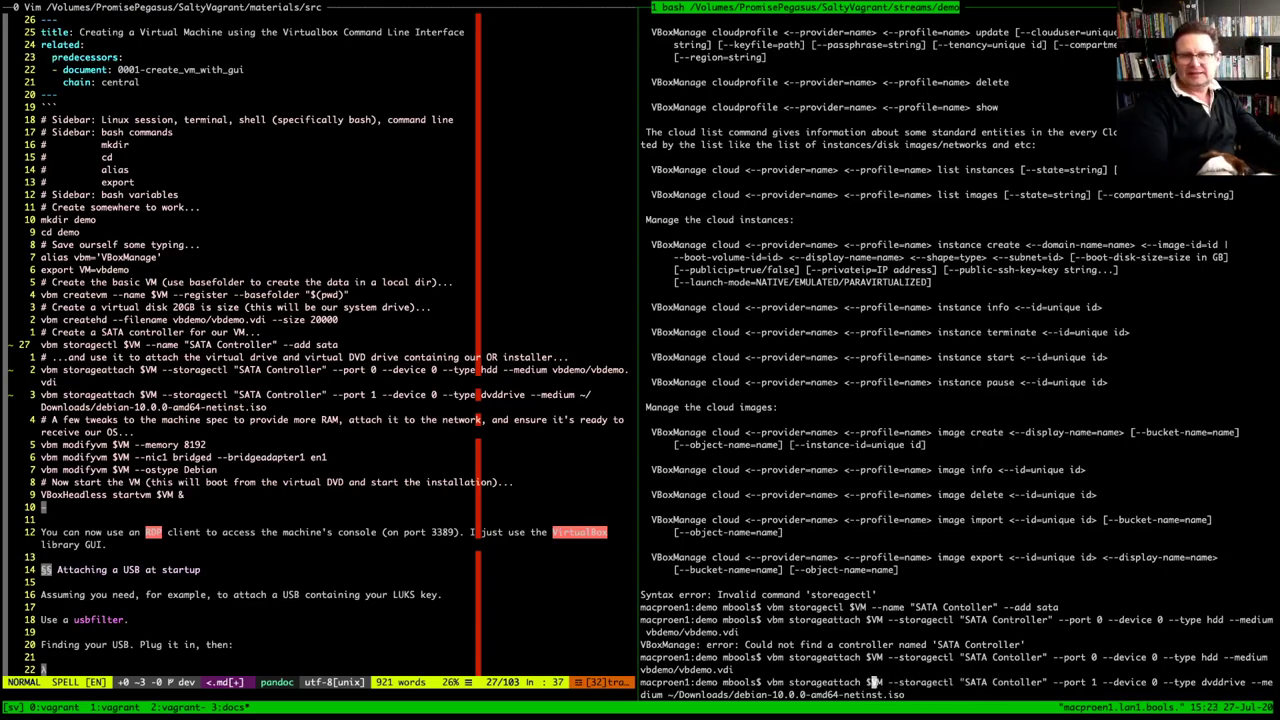
Review port 1, dvddrive and the debian-10.0.0-amd64-netinst.iso path, then run the command
key(Right)
key(Right)
key(Right)
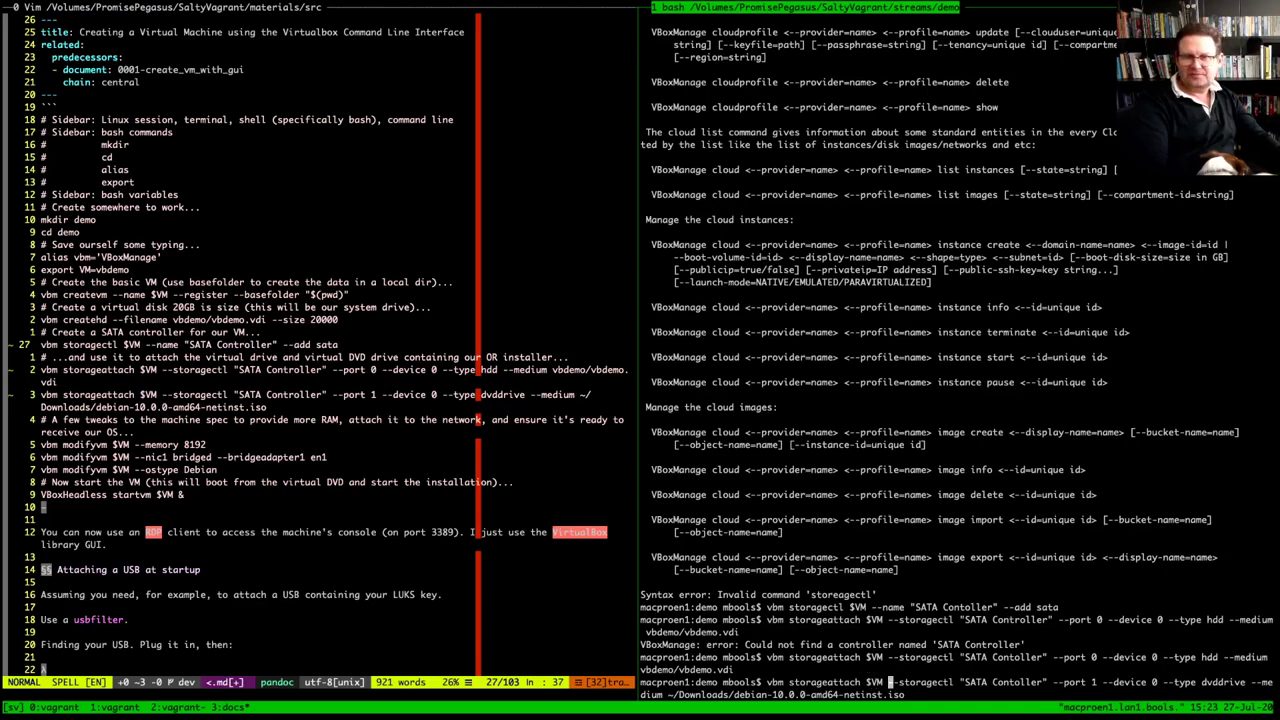
key(Right)
key(Right)
key(Right)
key(Right)
key(Right)
key(Right)
key(Right)
key(Right)
key(Right)
key(Right)
key(Right)
key(Right)
key(Right)
key(Right)
key(Right)
key(Right)
key(Right)
key(Right)
key(Right)
key(Right)
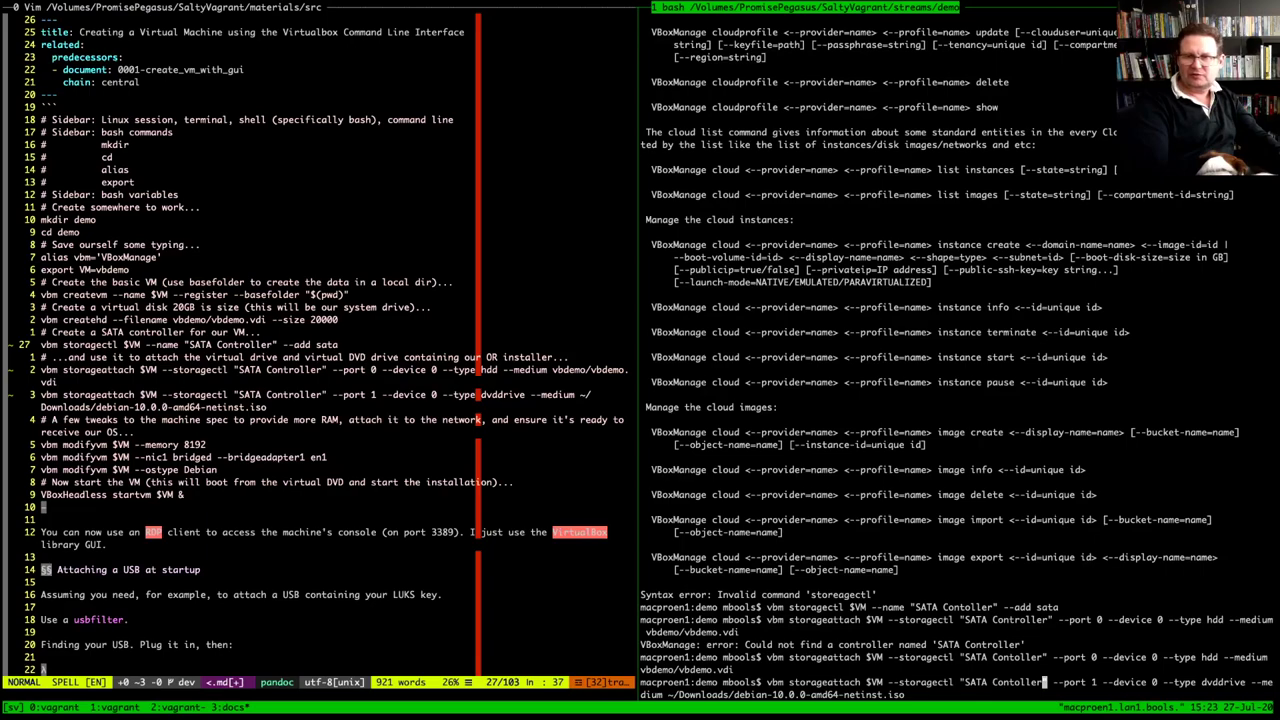
key(Right)
key(Right)
key(Right)
key(Right)
key(Right)
key(Right)
key(Right)
key(Right)
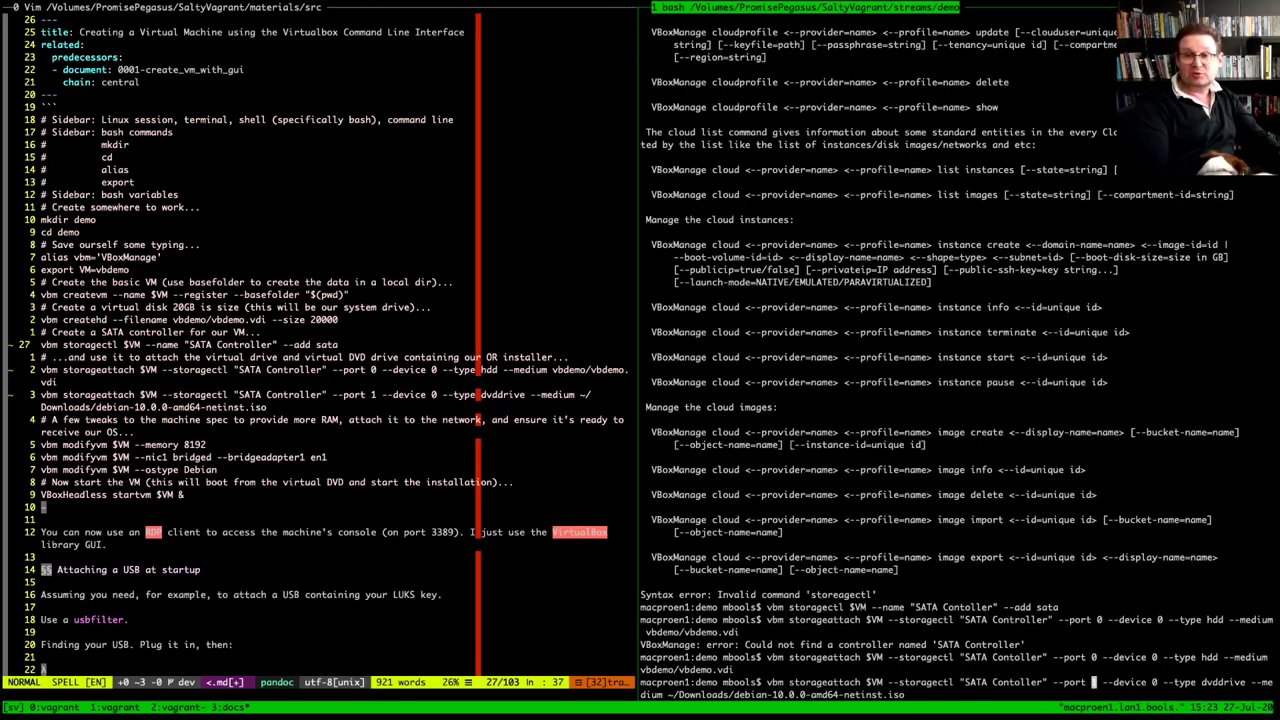
key(Right)
key(Right)
key(Right)
key(Right)
key(Right)
key(Right)
key(Right)
key(Right)
key(Right)
key(Right)
key(Right)
key(Right)
key(Right)
key(Right)
key(Right)
key(Right)
key(Right)
key(Right)
key(Right)
key(Right)
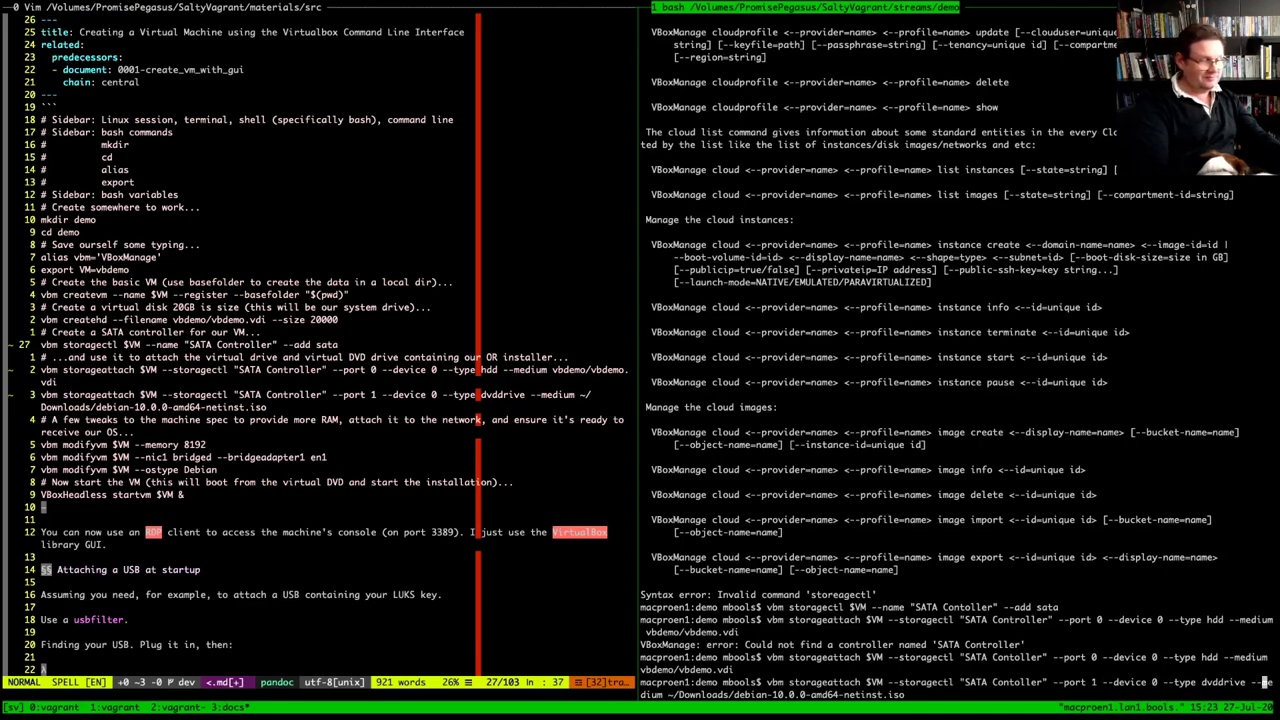
key(Right)
key(Right)
key(Right)
key(Right)
key(Right)
key(Right)
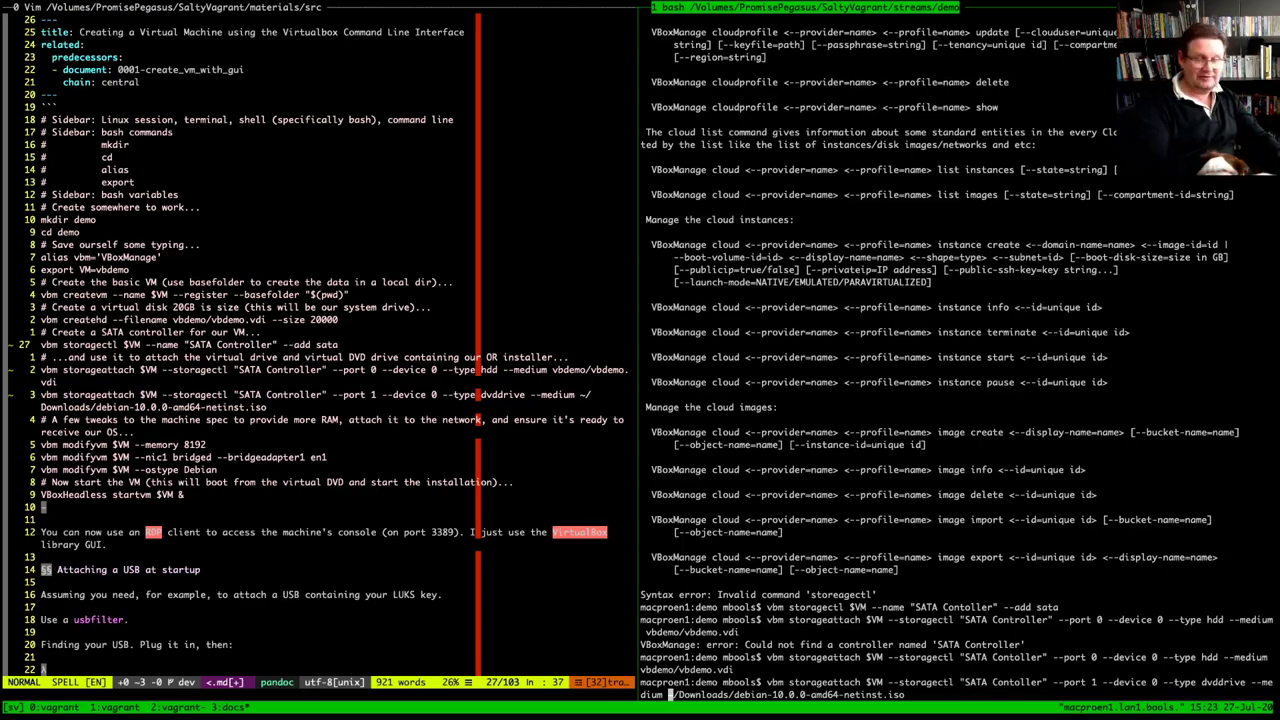
key(Left)
key(Left)
key(Left)
key(Left)
key(Left)
key(Left)
key(Left)
key(Left)
key(Left)
key(Left)
key(Left)
key(Left)
key(Left)
key(Left)
key(Left)
key(Left)
key(Left)
key(Left)
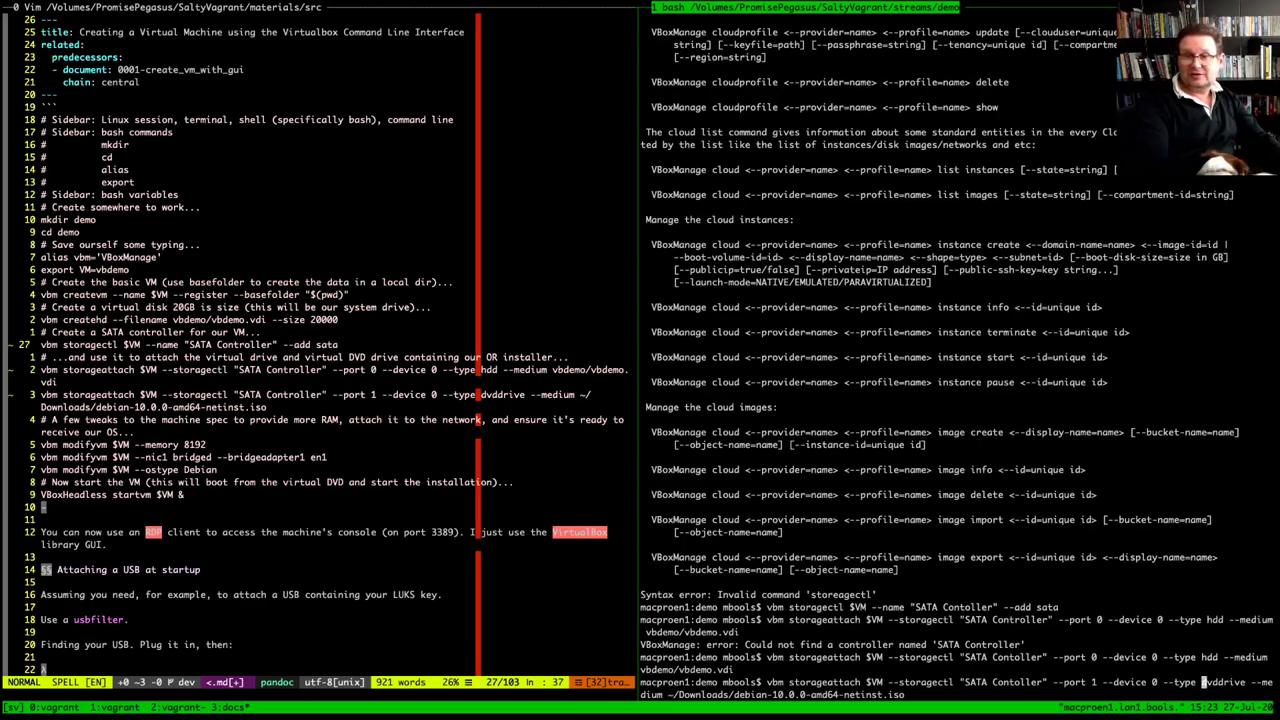
key(Right)
key(Right)
key(Right)
key(Right)
key(Right)
key(Right)
key(Right)
key(Right)
key(Right)
key(Right)
key(Right)
key(Right)
key(Right)
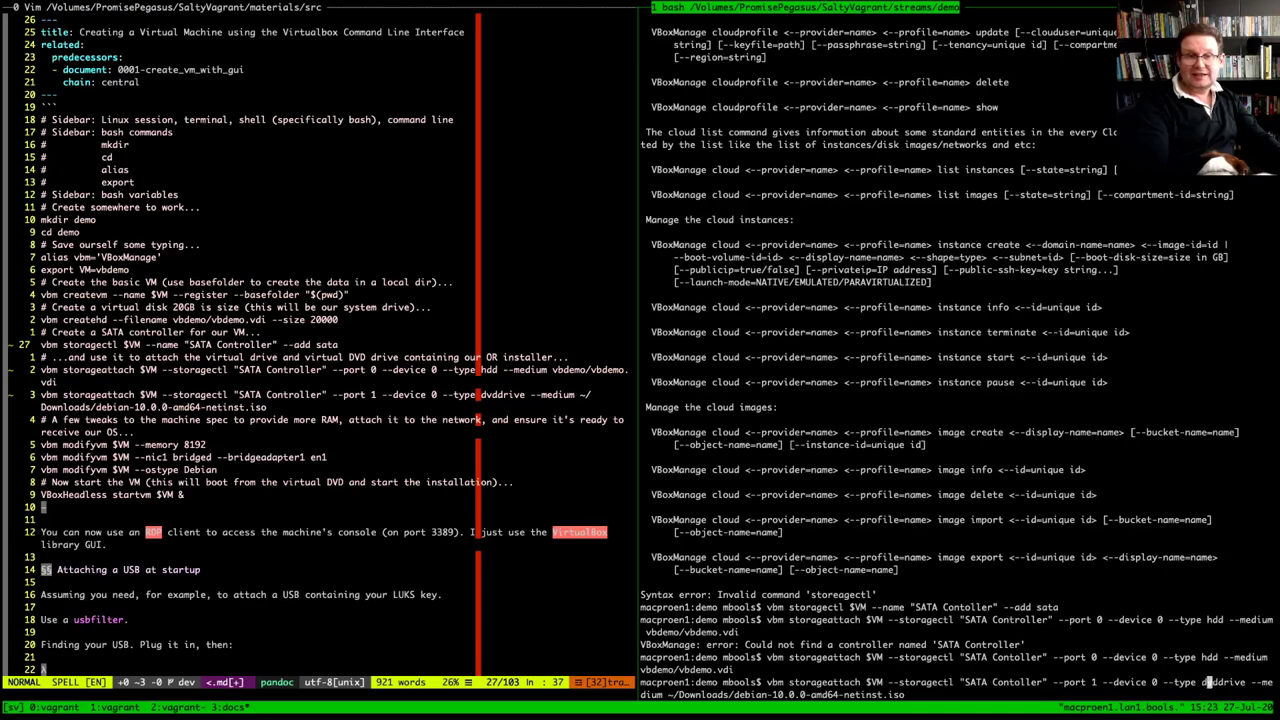
key(Right)
key(Right)
key(Right)
key(Right)
key(Right)
key(Right)
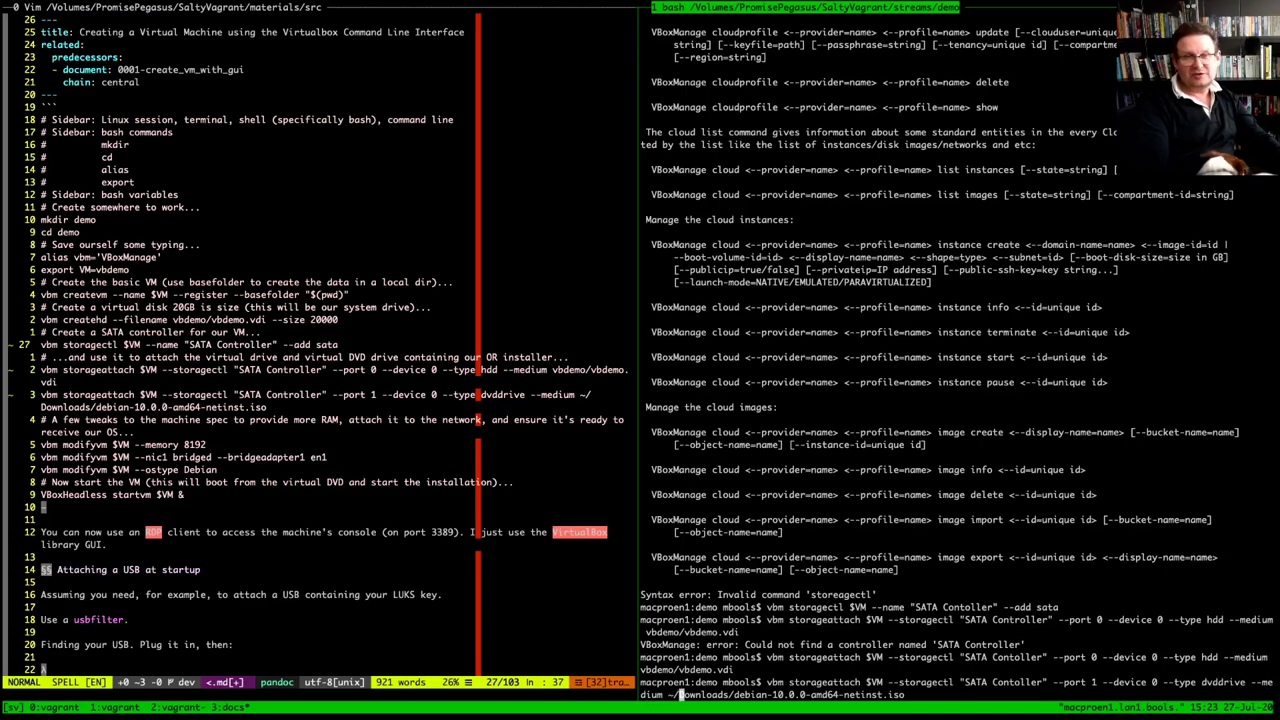
key(Right)
key(Right)
key(Right)
key(Right)
key(Right)
key(Right)
key(Right)
key(Right)
key(Right)
key(Right)
key(Right)
key(Right)
key(Right)
key(Right)
key(Right)
key(Right)
key(Right)
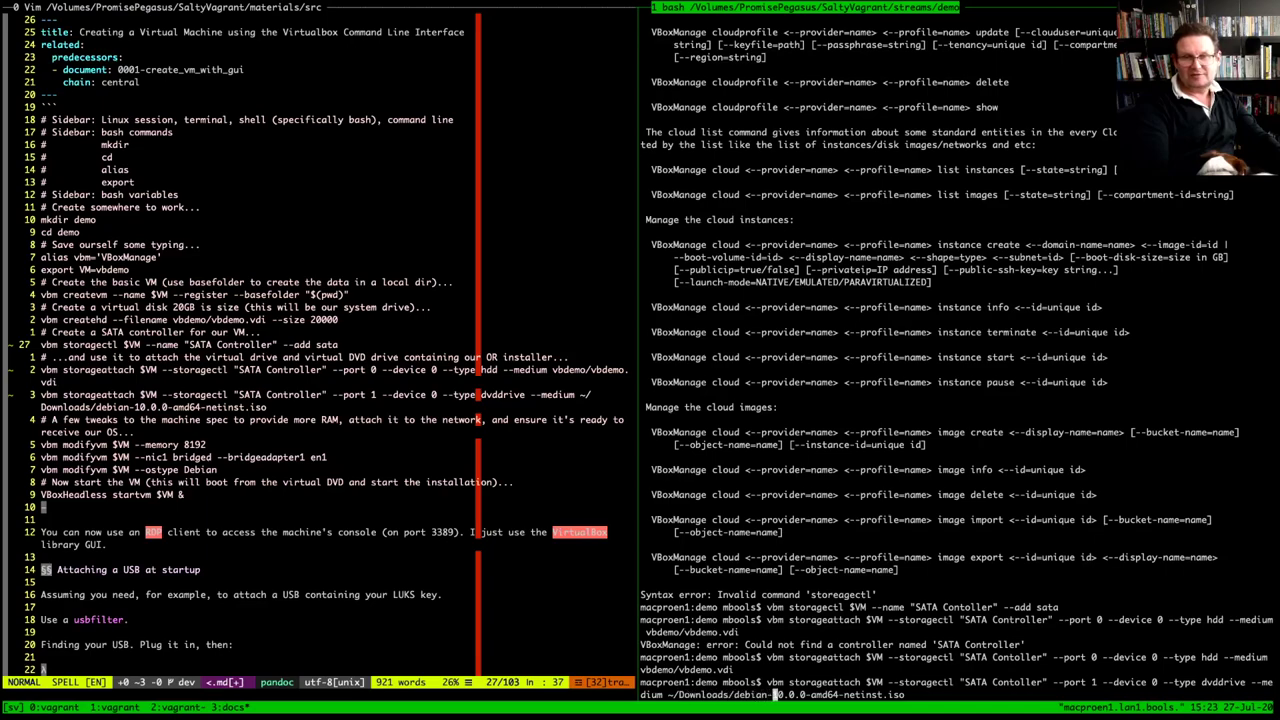
key(Right)
key(Right)
key(Right)
key(Right)
key(Right)
key(Right)
key(Right)
key(Right)
key(Right)
key(Right)
key(Right)
key(Right)
key(Right)
key(Right)
key(Right)
key(Right)
key(Right)
key(Right)
key(Right)
key(Right)
key(Right)
key(Right)
key(Right)
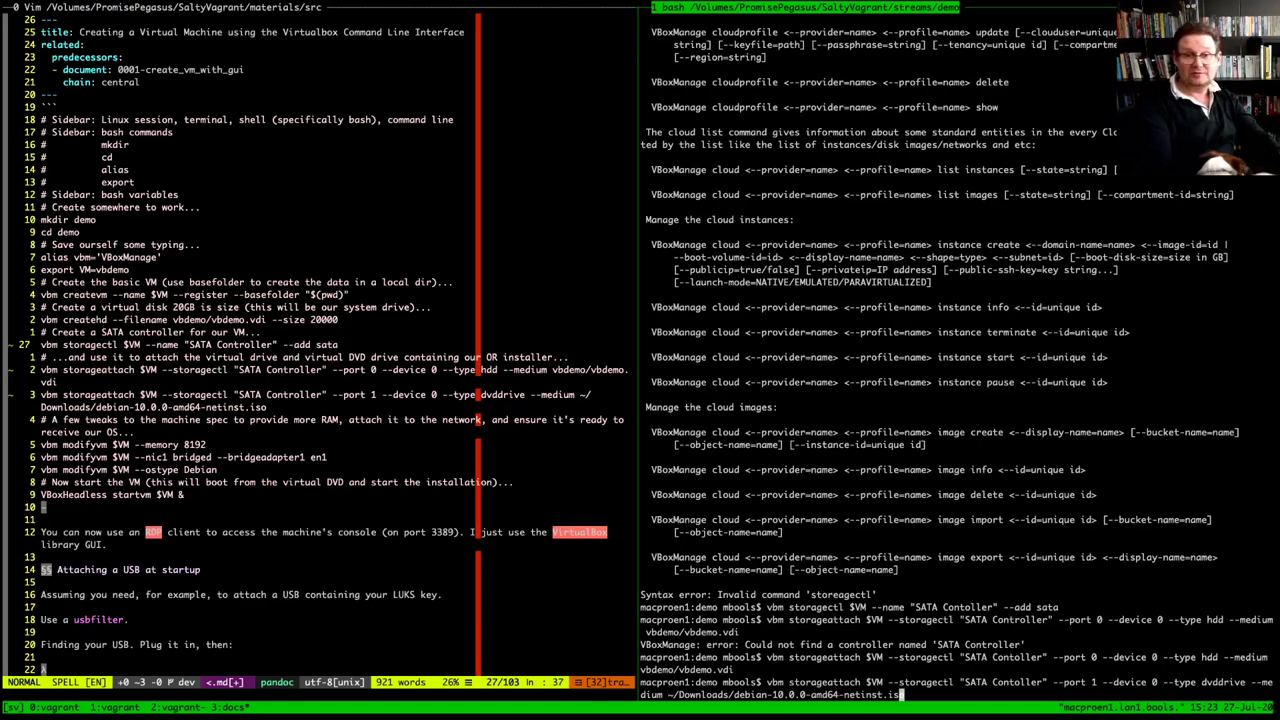
key(Return)
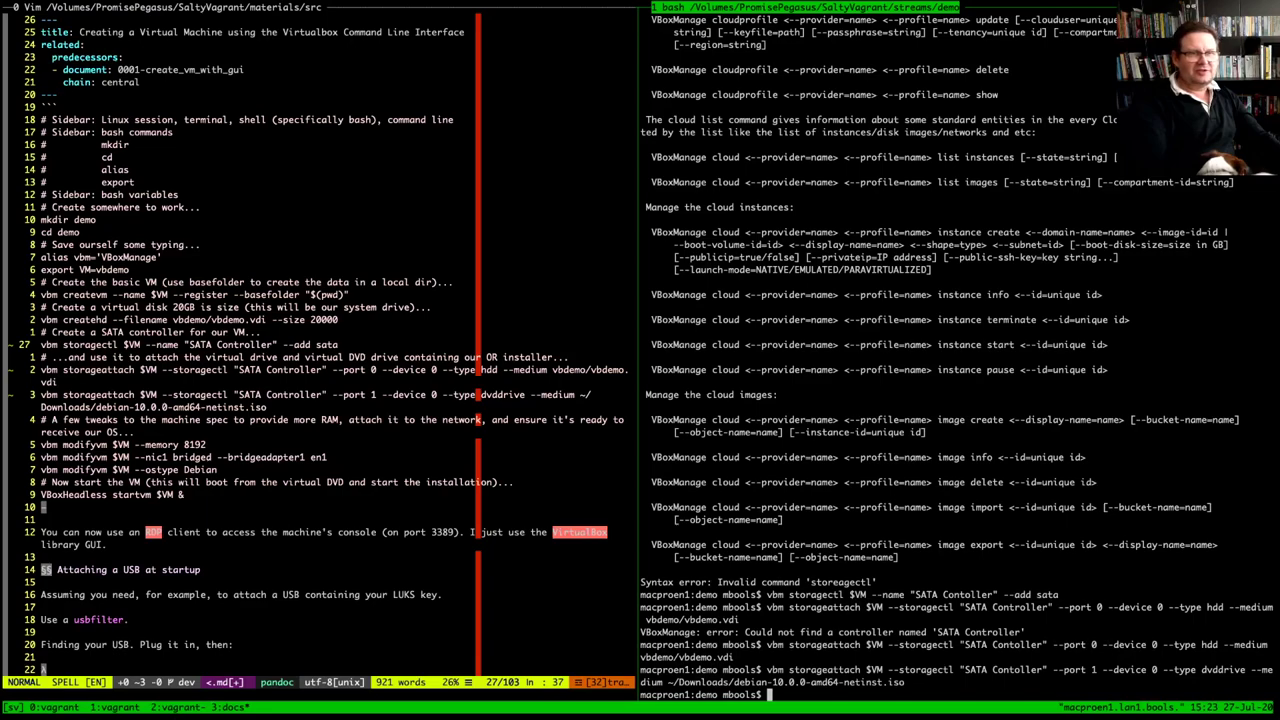
Run the modifyvm commands giving vbdemo 8192 MB memory, bridged nic1 on en1, and ostype Debian
drag(41, 444, 207, 444)
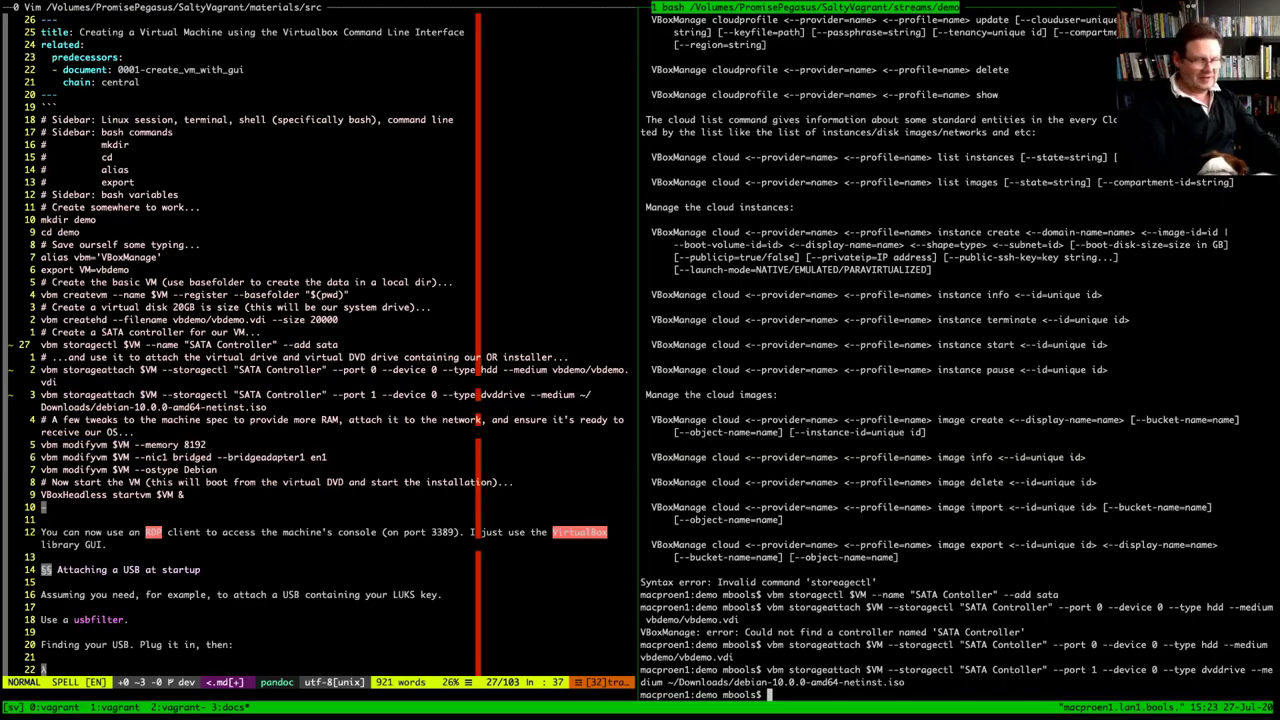
text(vbm modifyvm $VM --memory 8192)
key(Return)
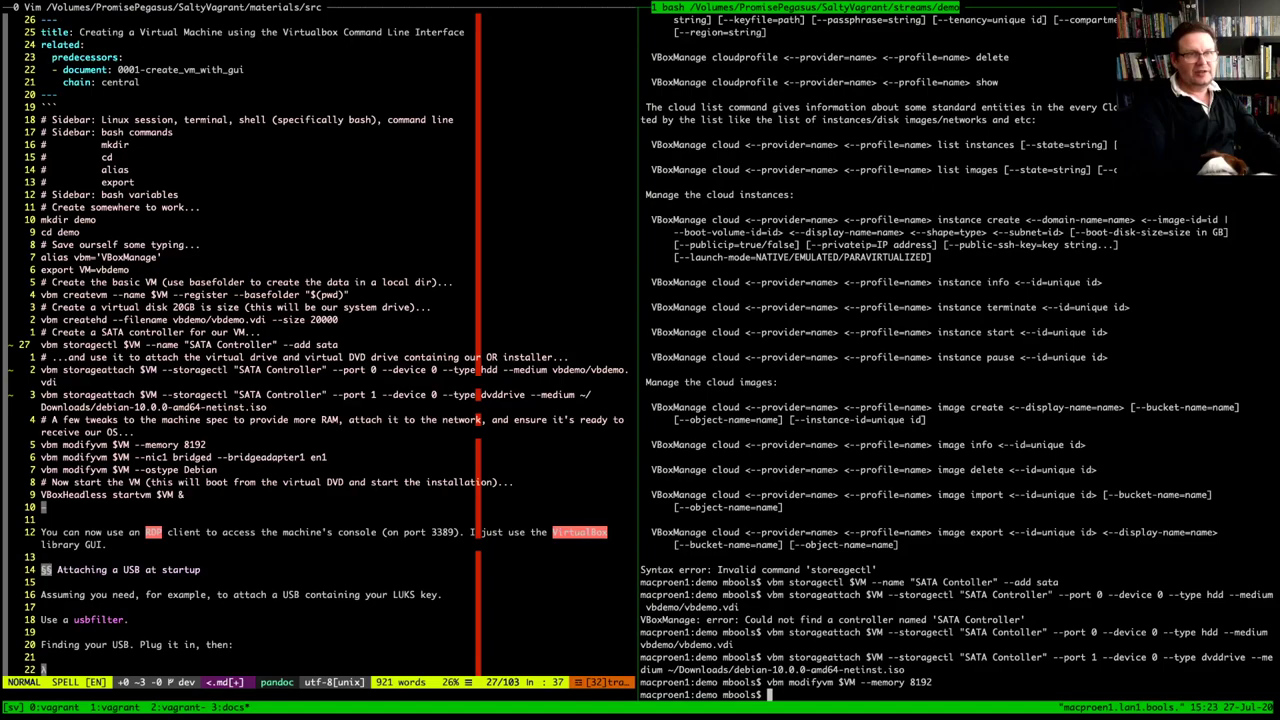
drag(40, 457, 327, 457)
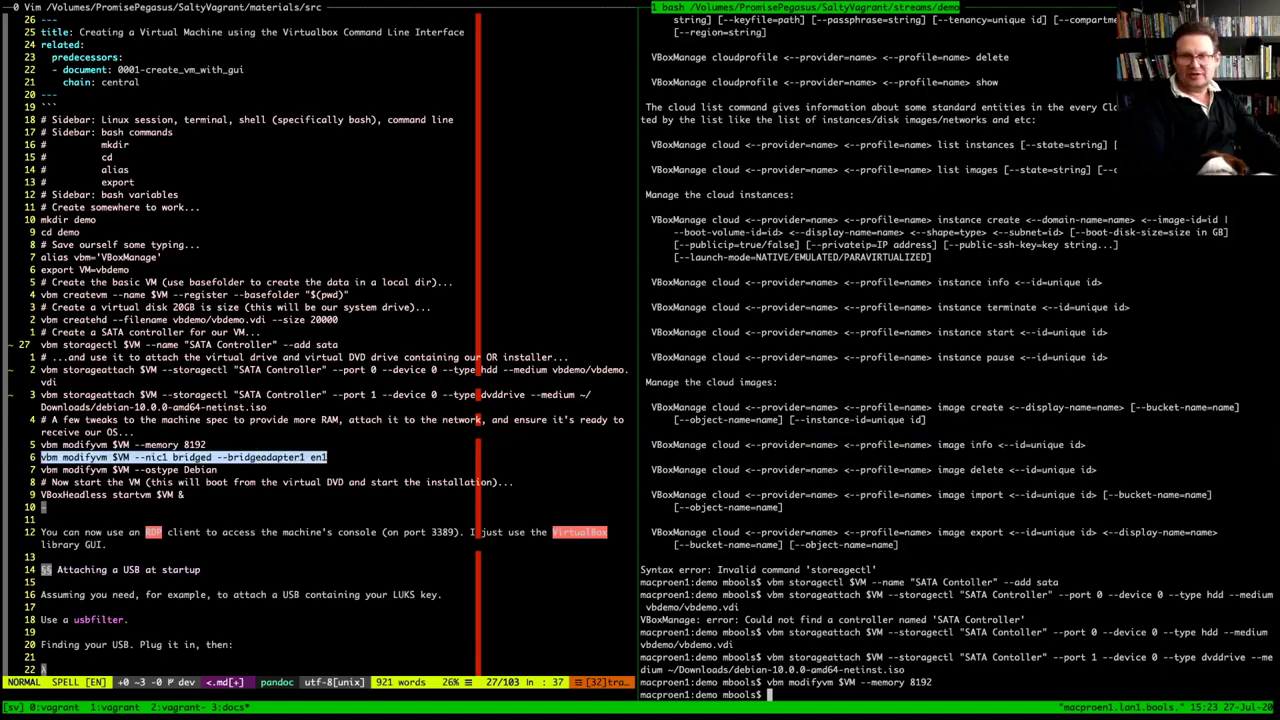
key(super+c)
key(super+v)
key(Return)
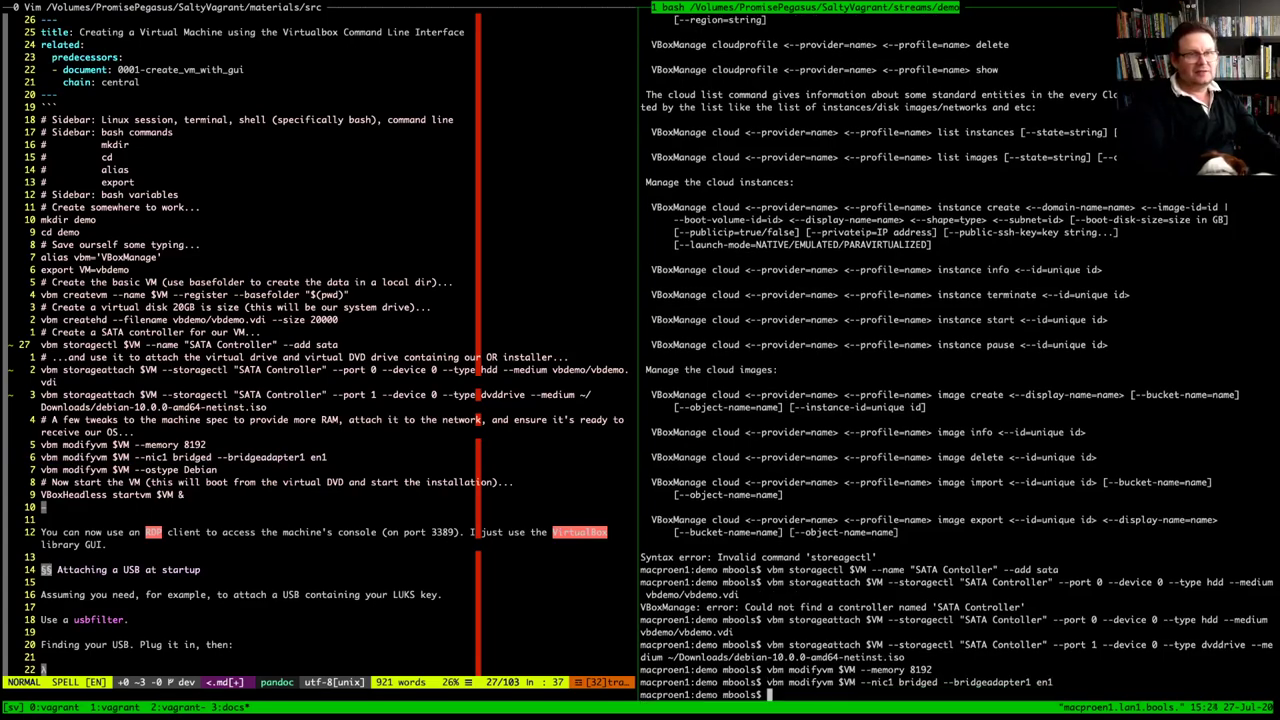
drag(40, 469, 216, 469)
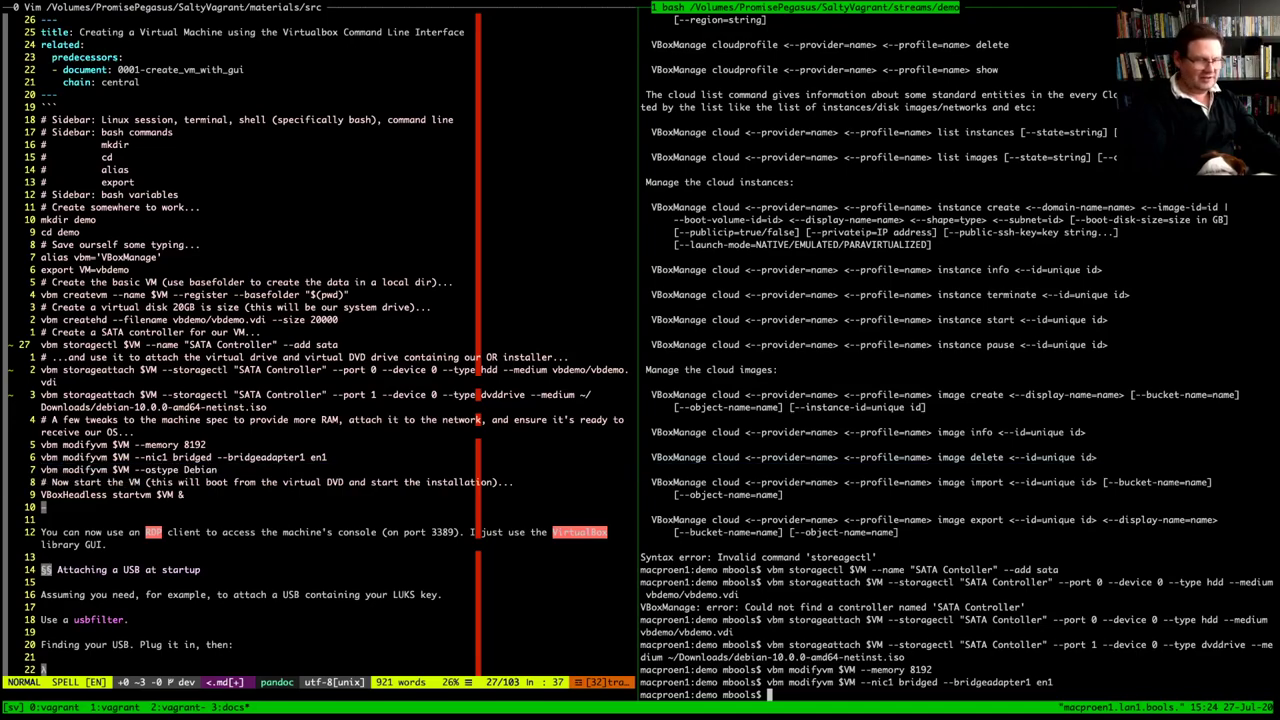
key(super+v)
key(Return)
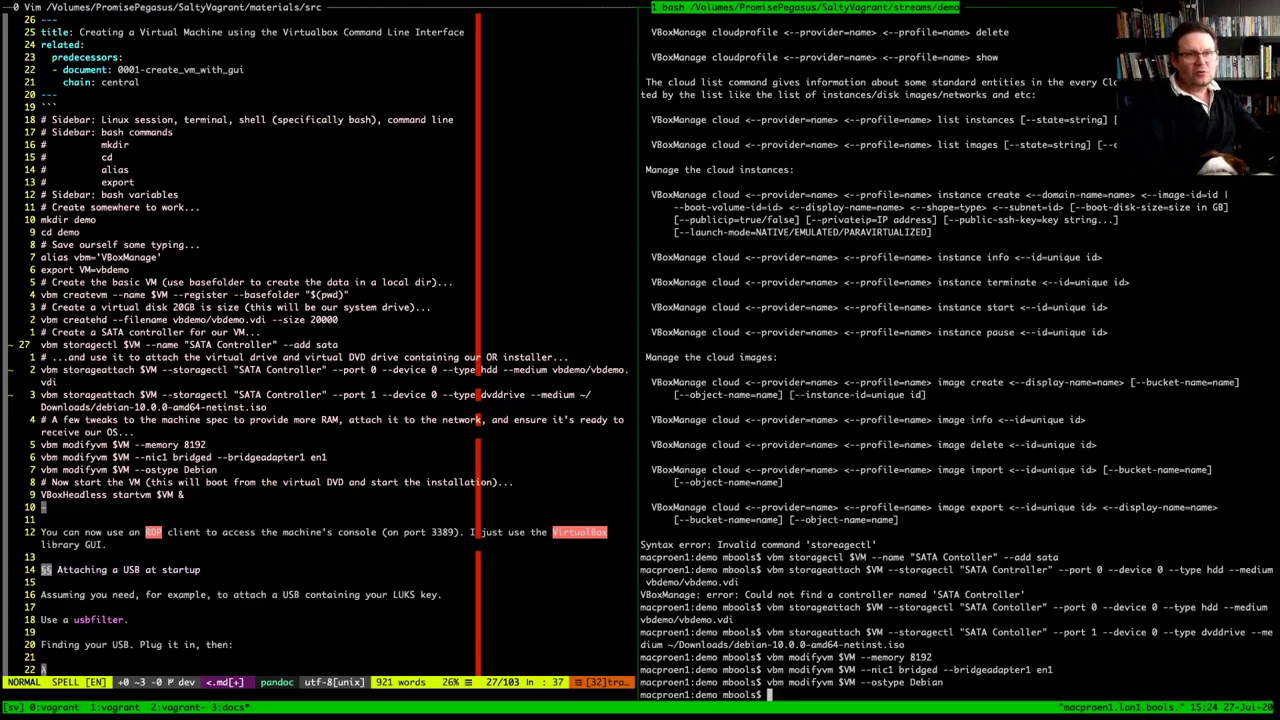
Try starting vbdemo headless with 'VBoxHeadless startvm $VM &', then interrupt the invalid-parameter failure
drag(40, 494, 184, 494)
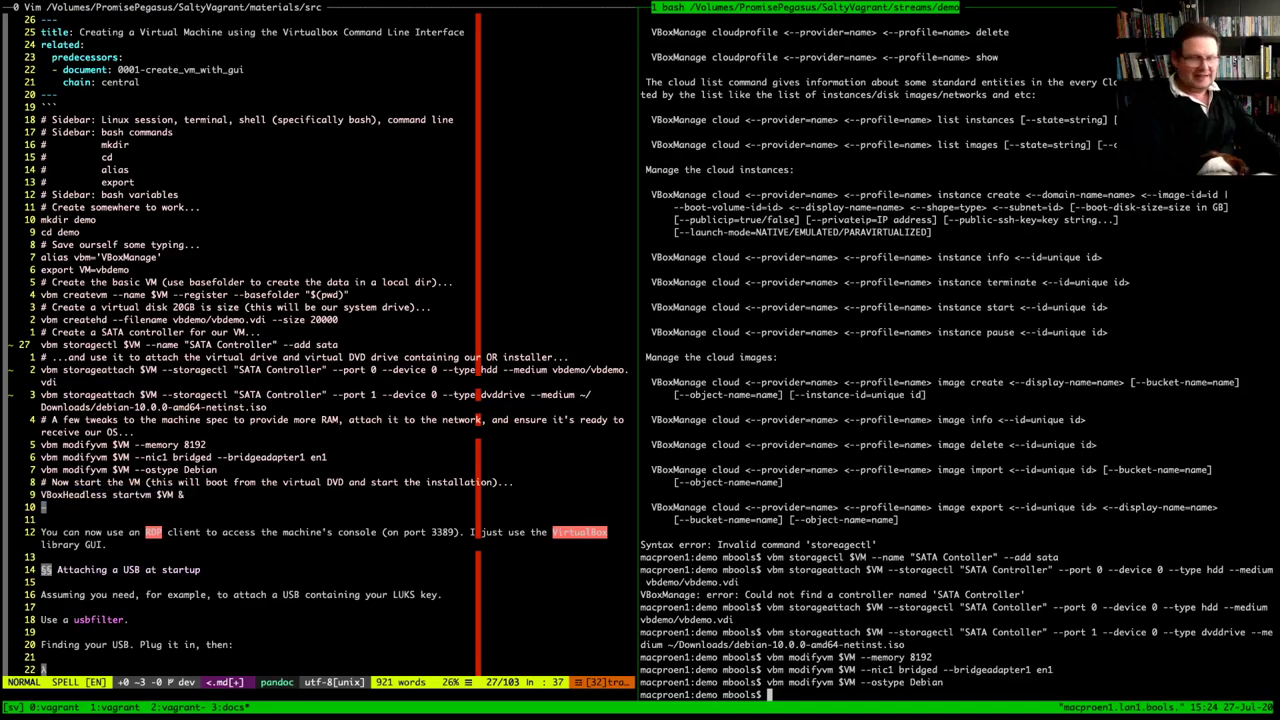
key(super+v)
key(Return)
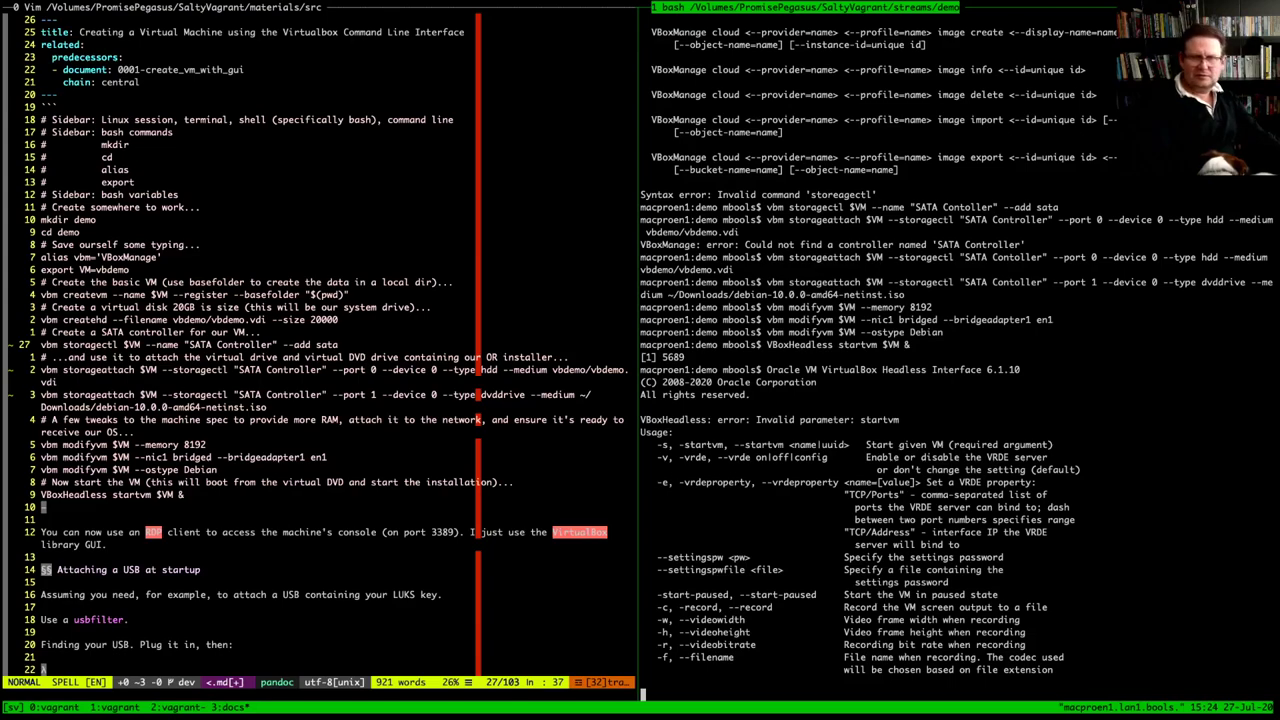
key(ctrl+c)
Correct the command to 'VBoxHeadless --startvm $VM &' and run it to launch vbdemo
key(Up)
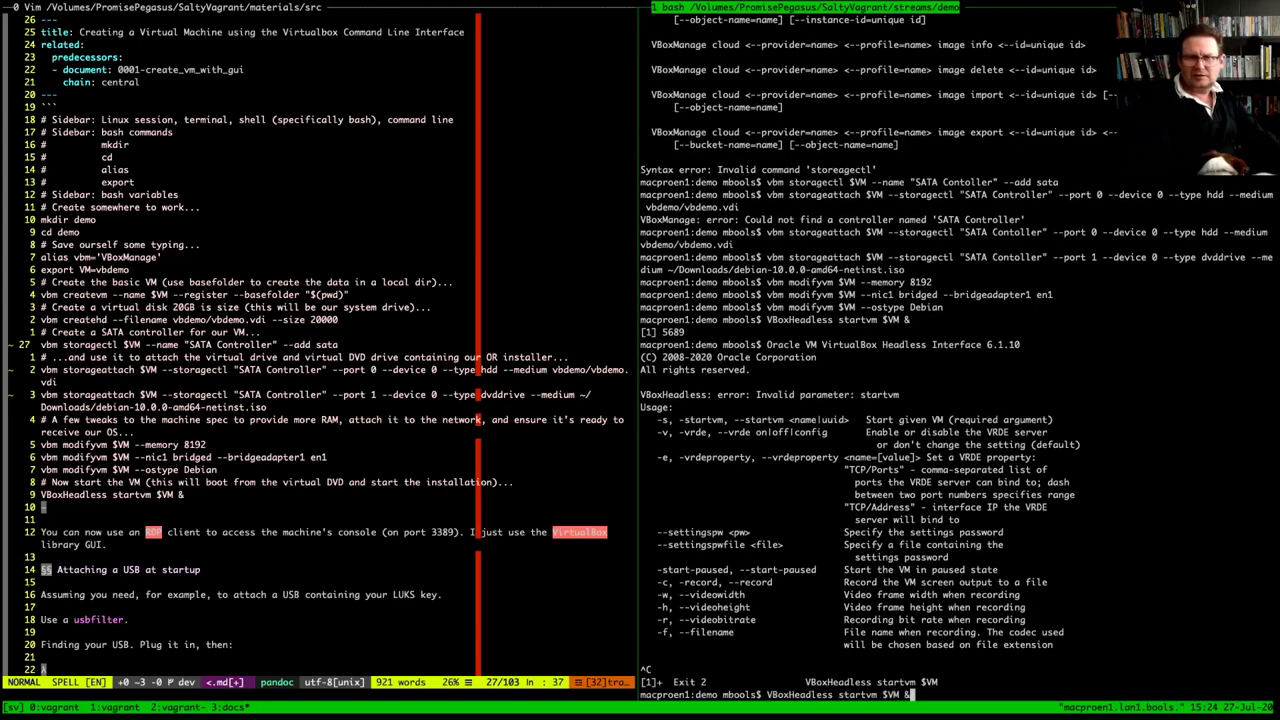
key(Left)
key(Left)
key(Left)
key(Left)
key(Left)
key(Left)
key(Left)
key(Left)
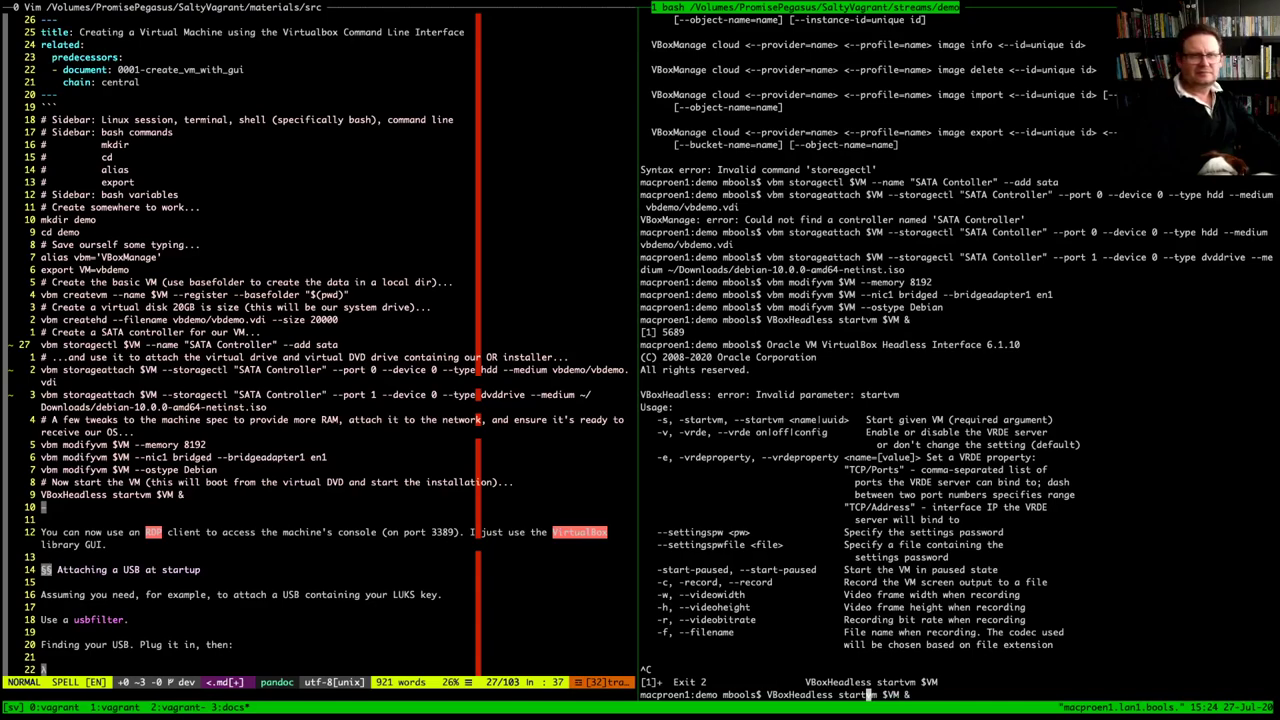
key(Left)
key(Left)
key(Left)
key(Left)
key(Left)
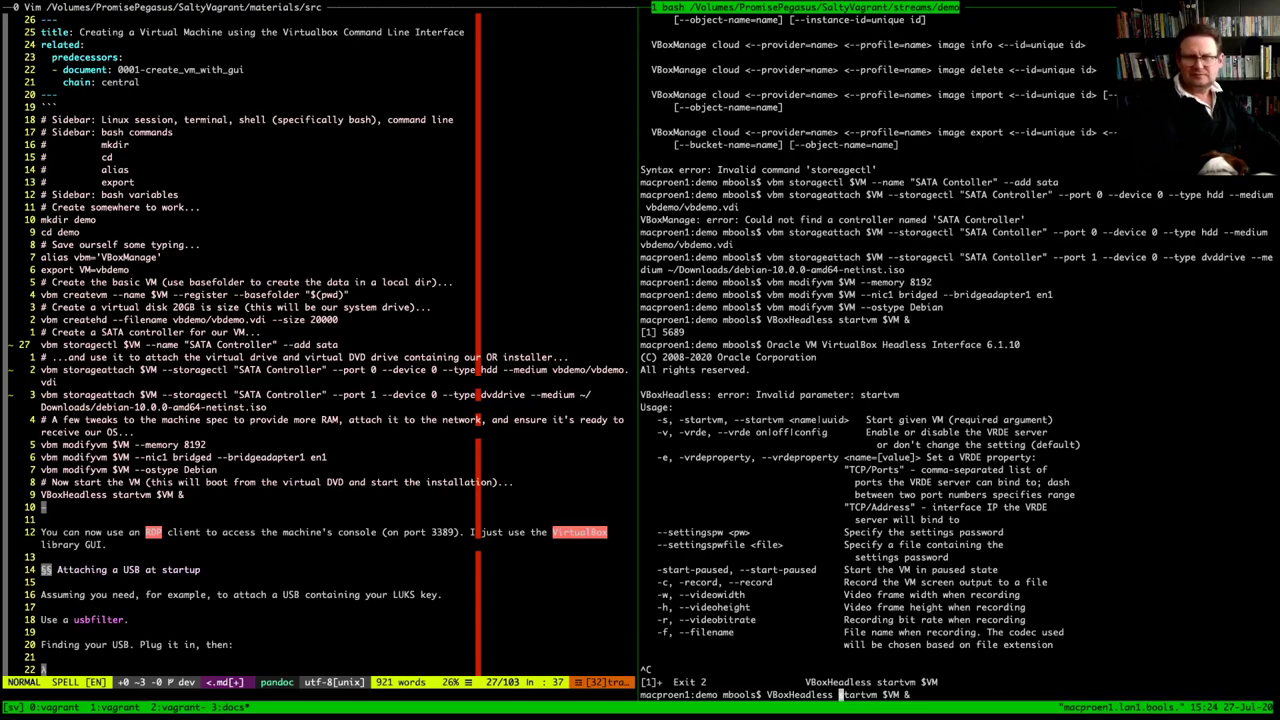
text(--)
key(Return)
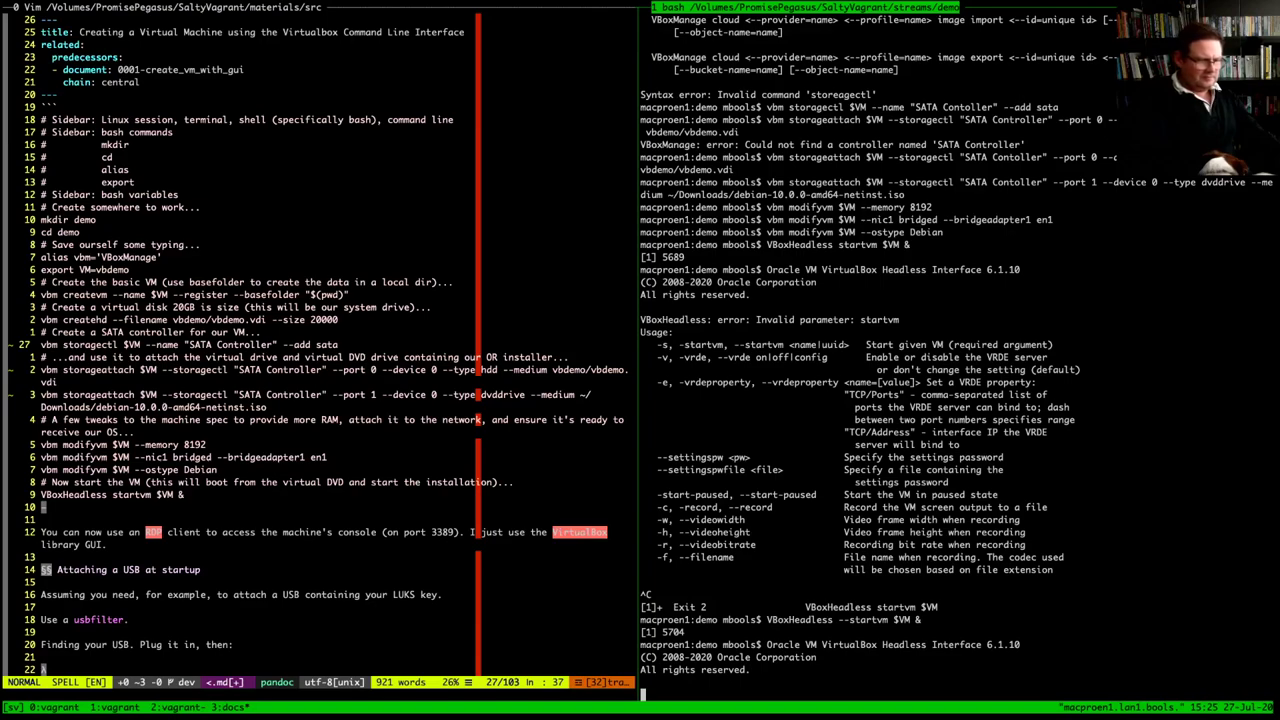
Interrupt the running VBoxHeadless and recall the --startvm command at the prompt
key(ctrl+c)
key(Up)
key(Left)
key(Left)
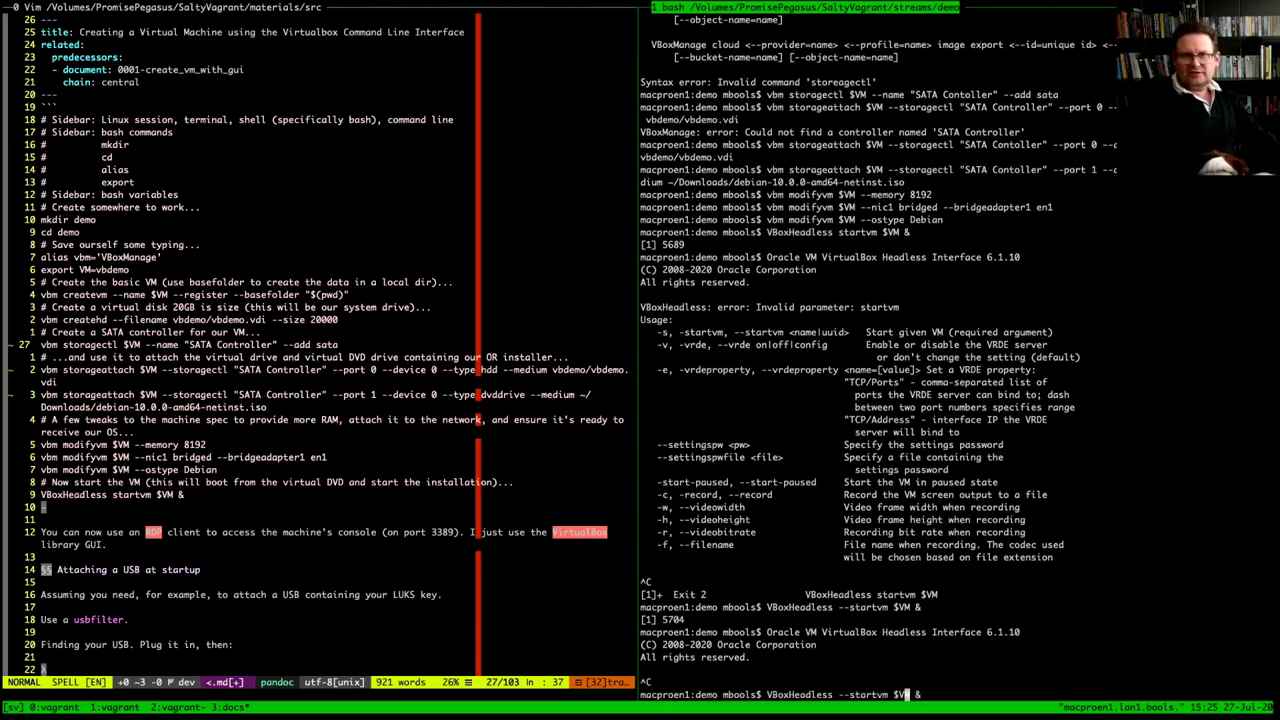
key(Left)
key(Left)
key(Left)
key(Left)
key(Left)
key(Left)
key(Left)
key(Left)
key(Left)
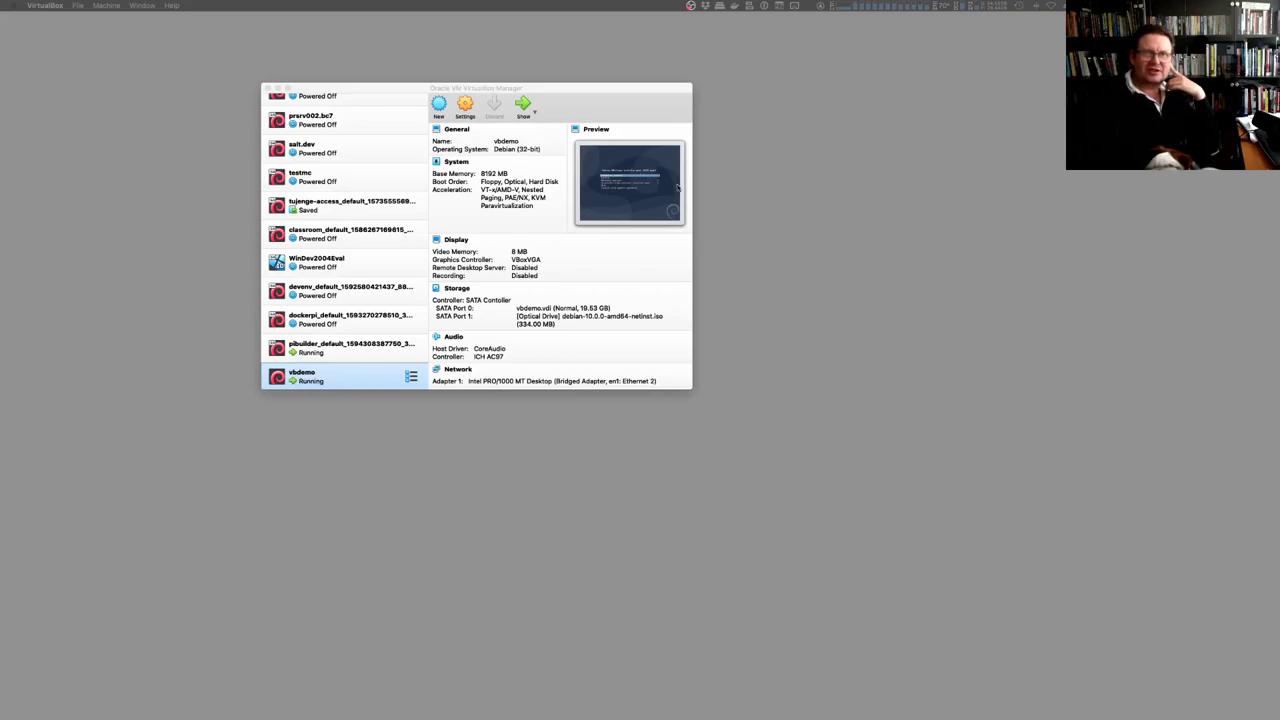
Open vbdemo's display showing the Debian installer, then power the machine off
click(326, 381)
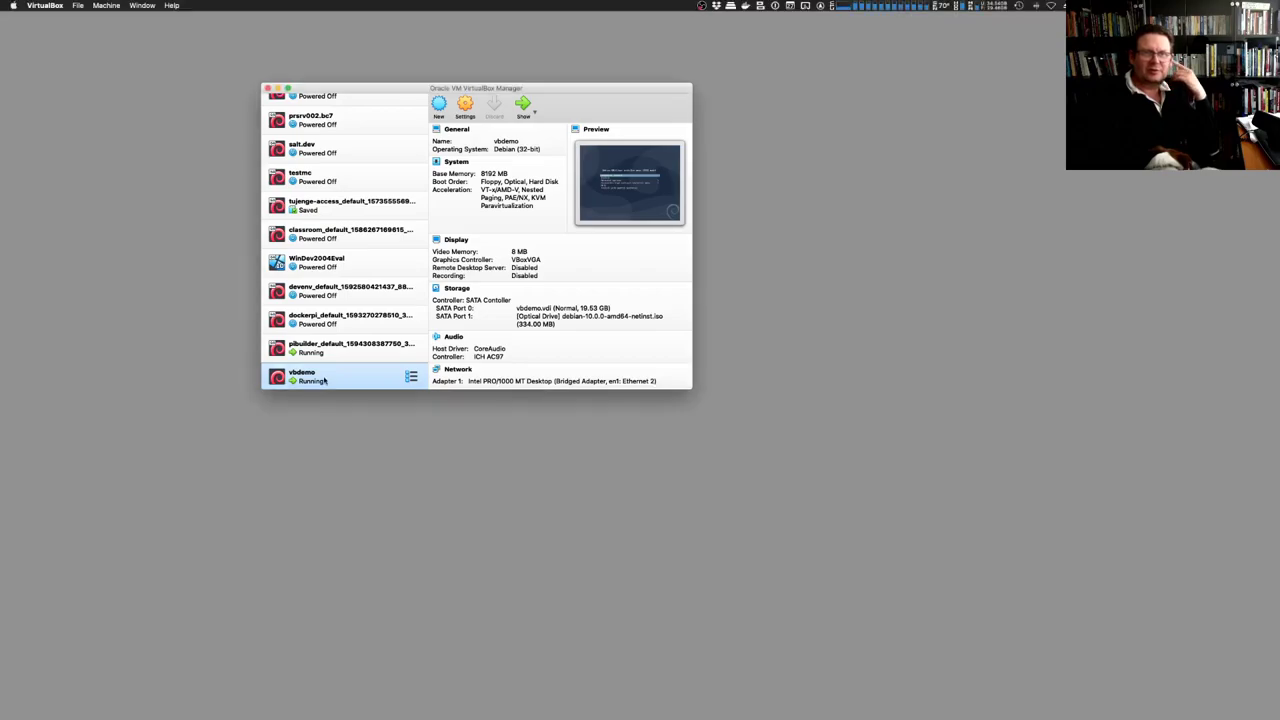
double_click(328, 381)
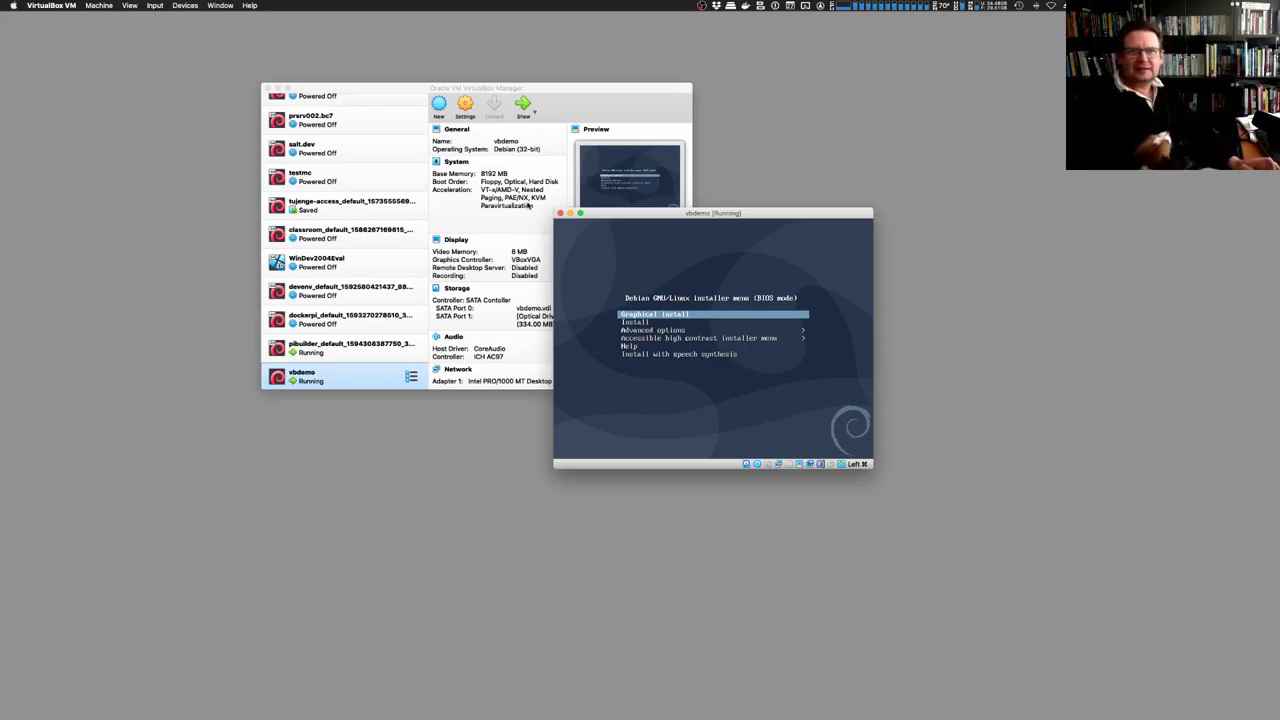
click(560, 213)
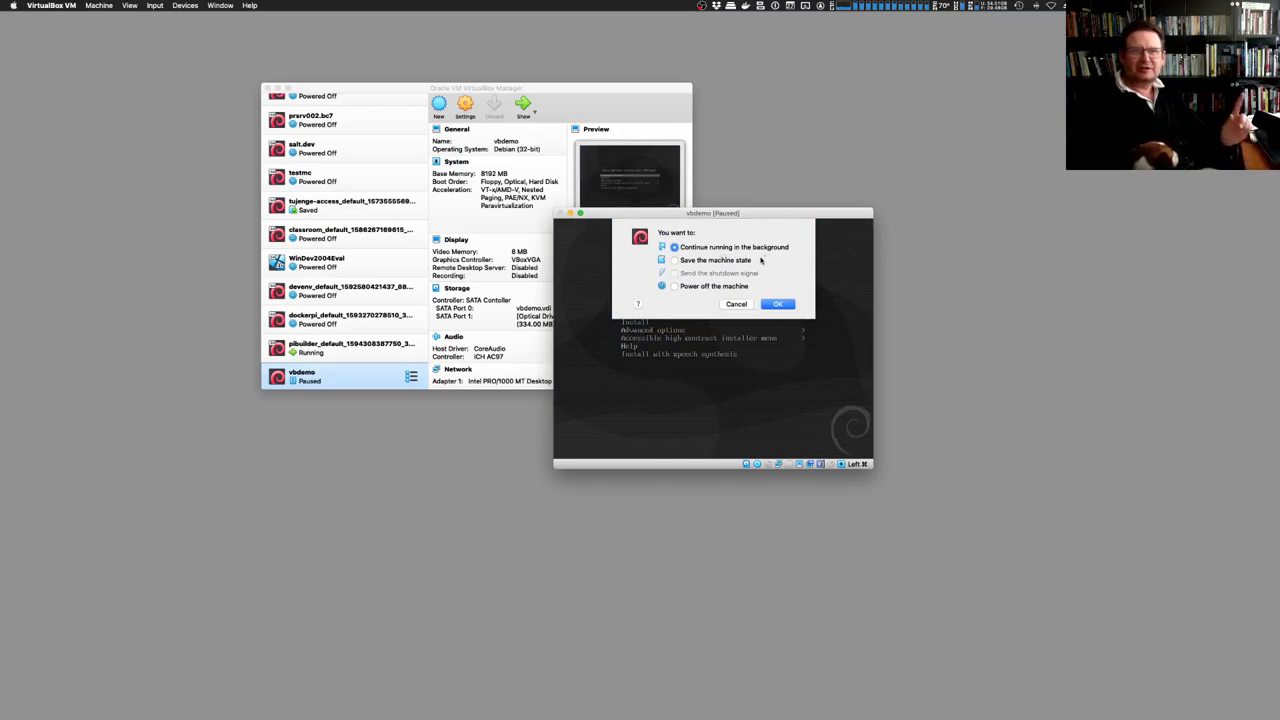
click(730, 286)
click(779, 305)
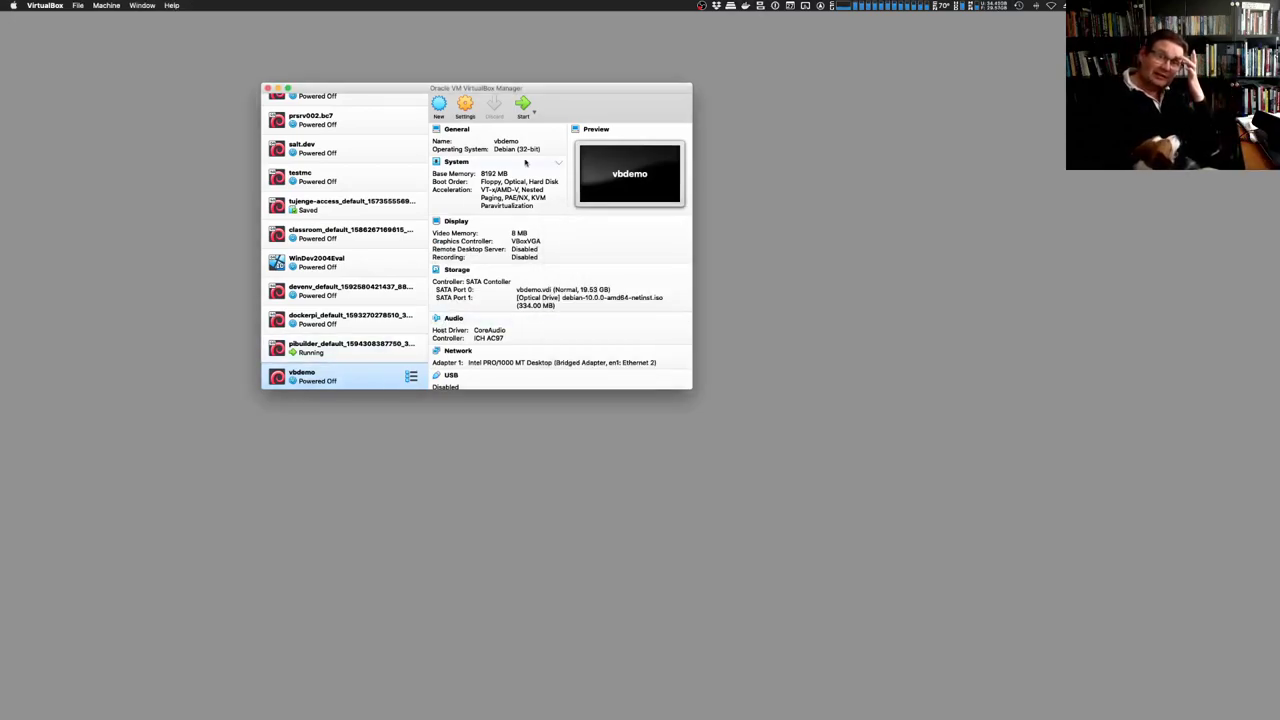
Remove vbdemo from VirtualBox Manager, deleting all its files
right_click(318, 378)
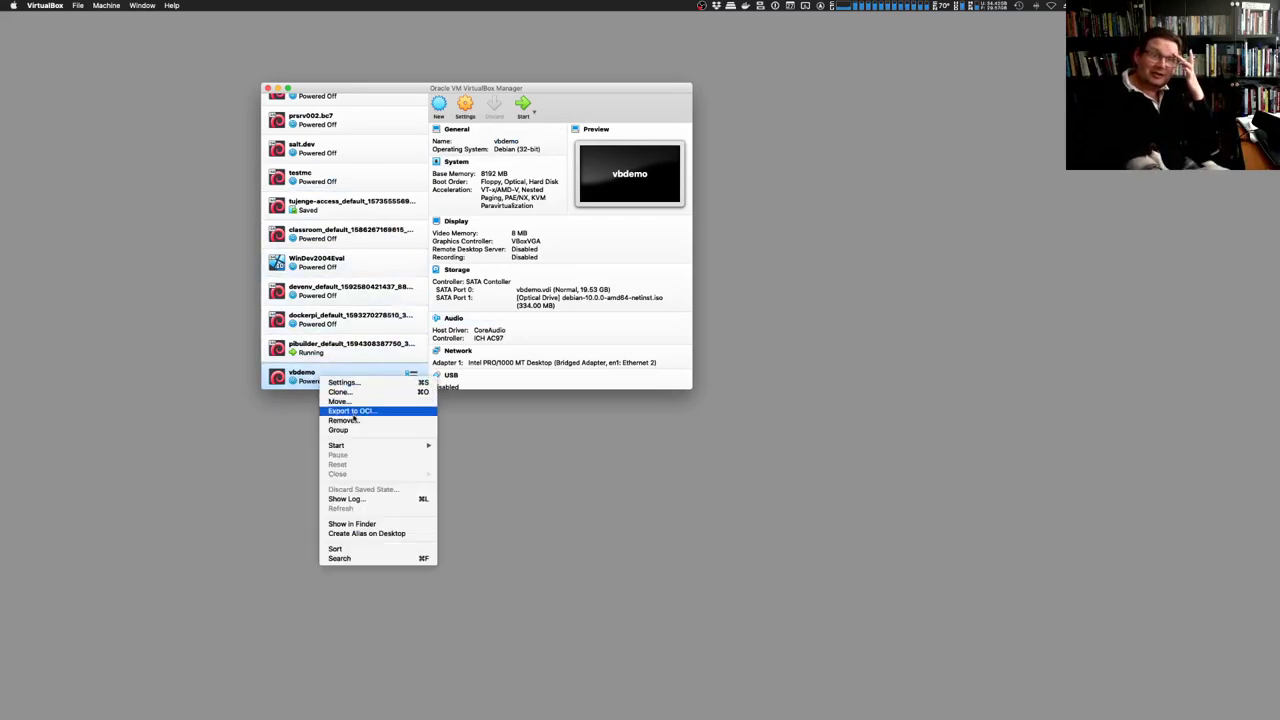
click(355, 421)
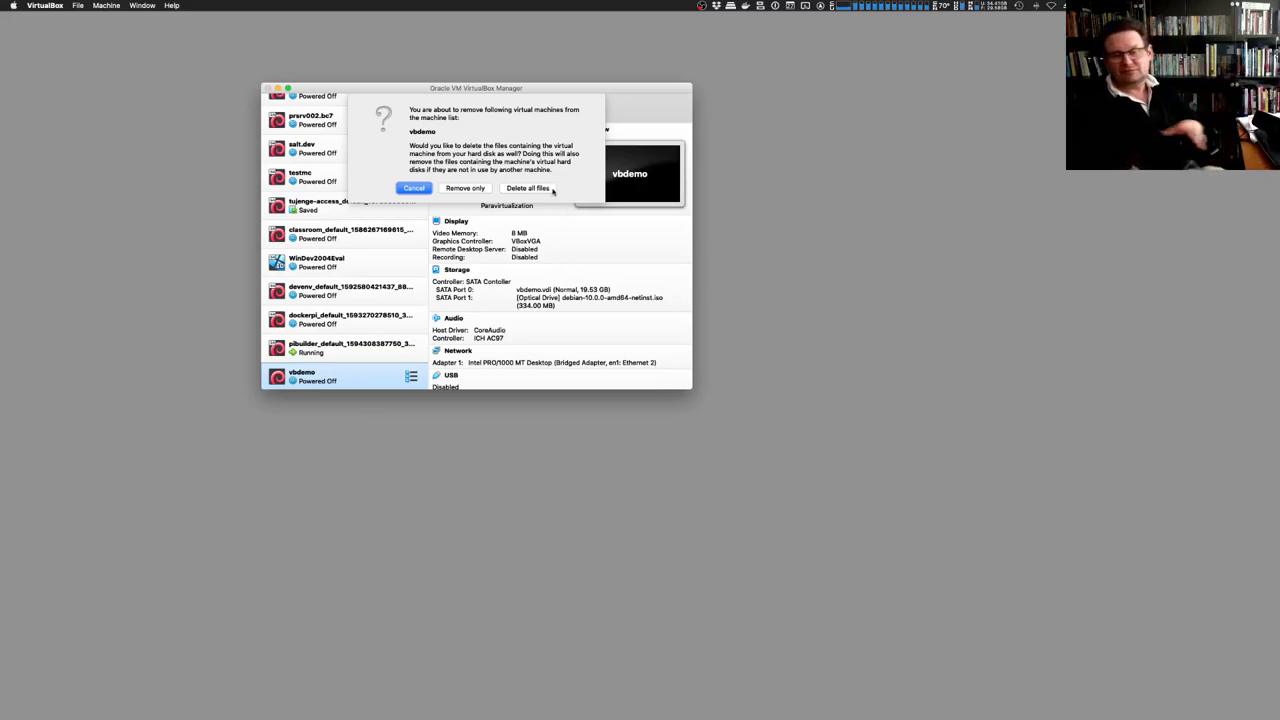
click(530, 189)
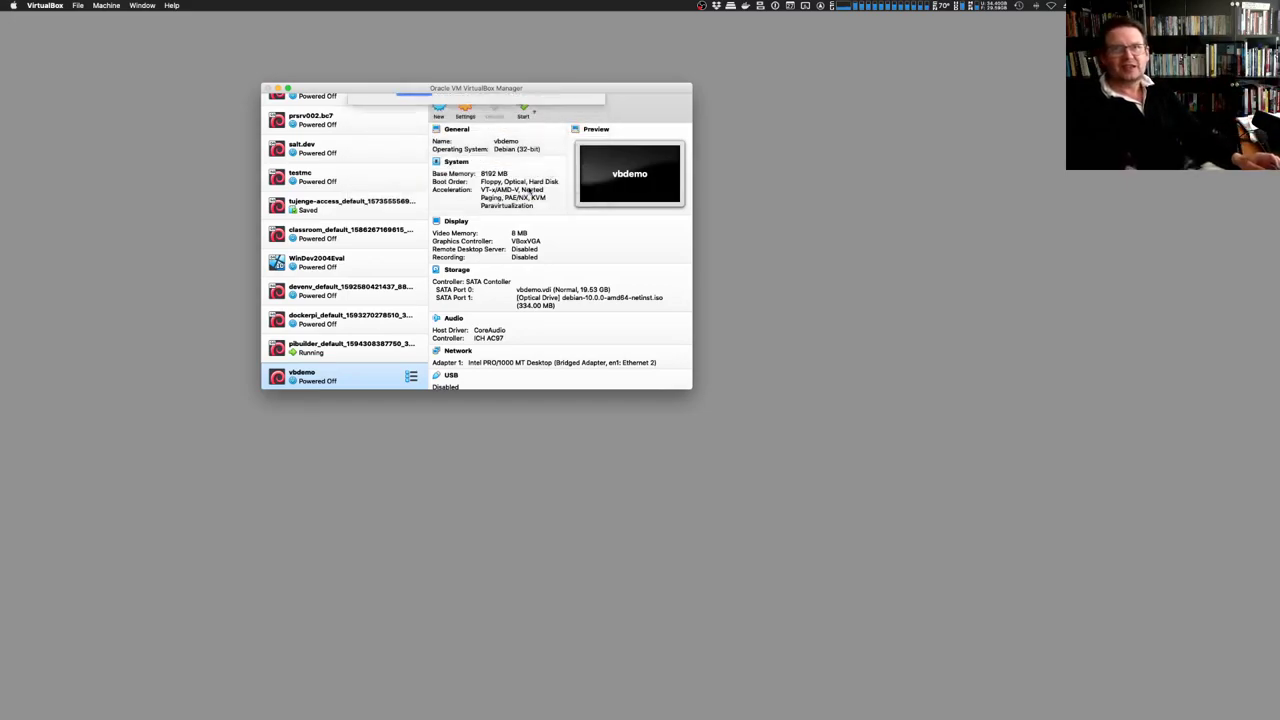
key(ctrl+Right)
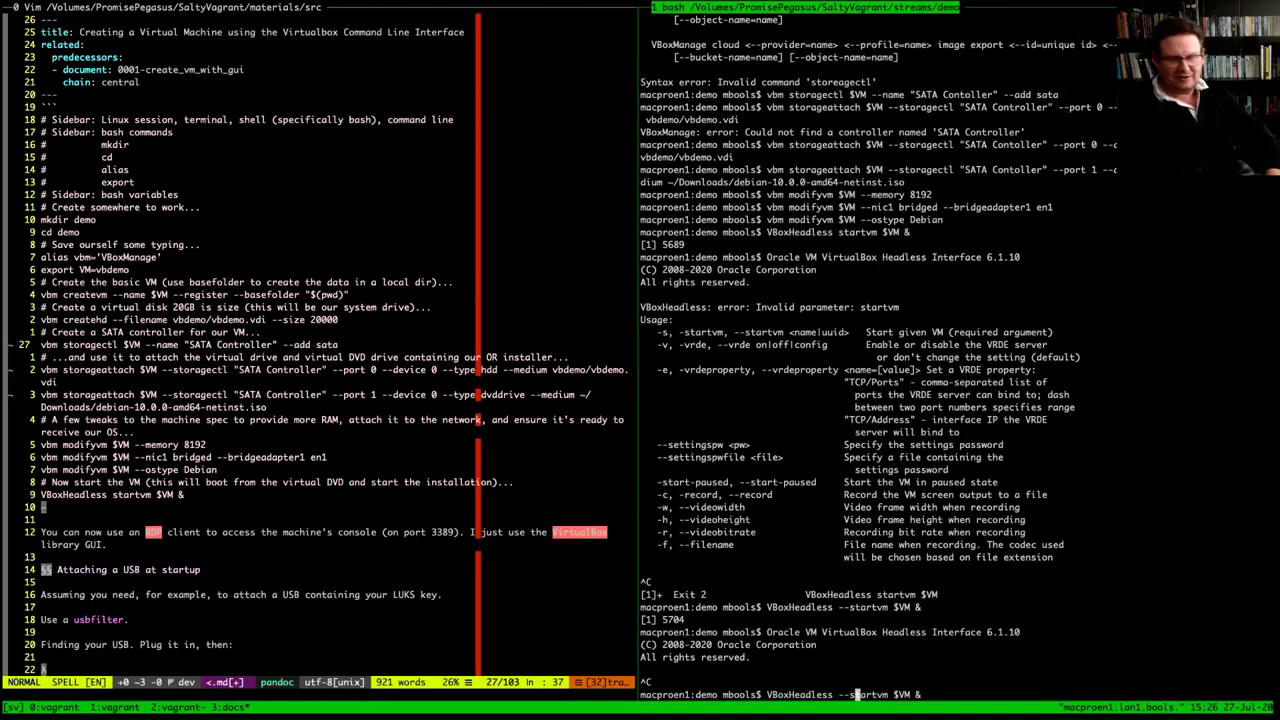
Erase the leftover VBoxHeadless command from the bash prompt with Ctrl-W
key(BackSpace)
key(BackSpace)
key(ctrl+e)
key(ctrl+w)
key(ctrl+w)
key(ctrl+w)
key(ctrl+w)
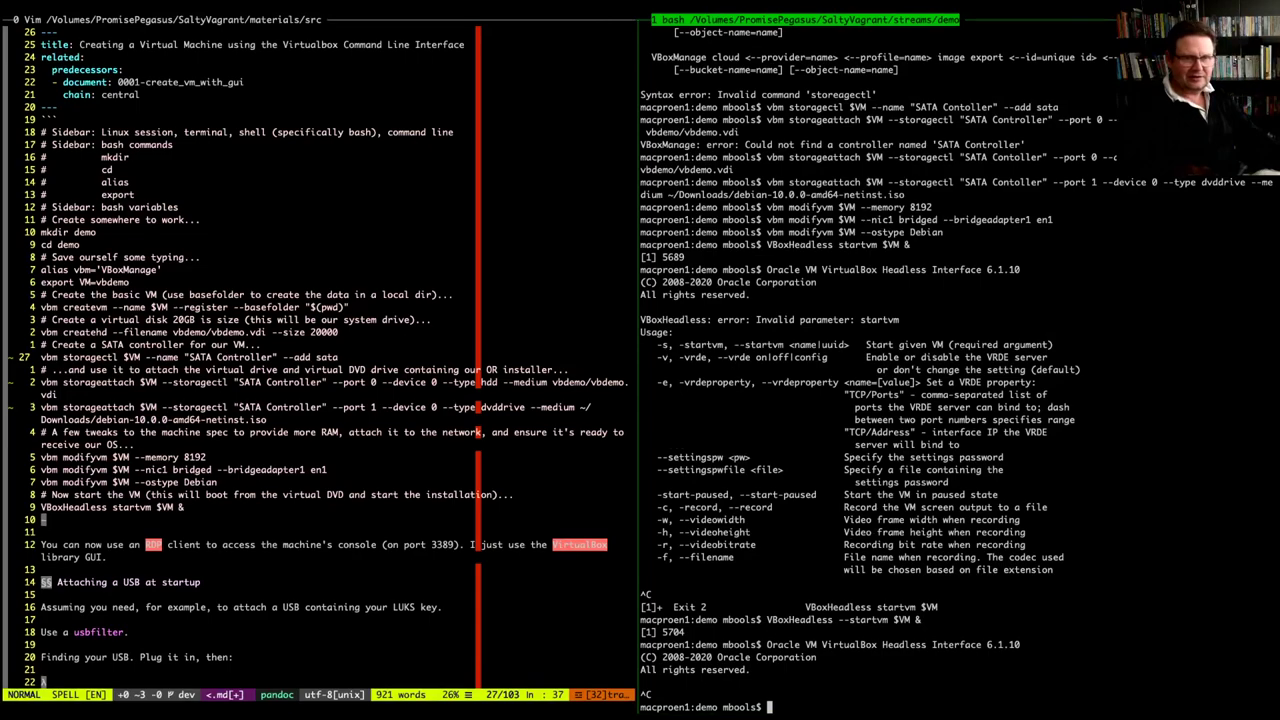
Page the Vim notes down to the 'Using the CLI and other tools' section
key(j)
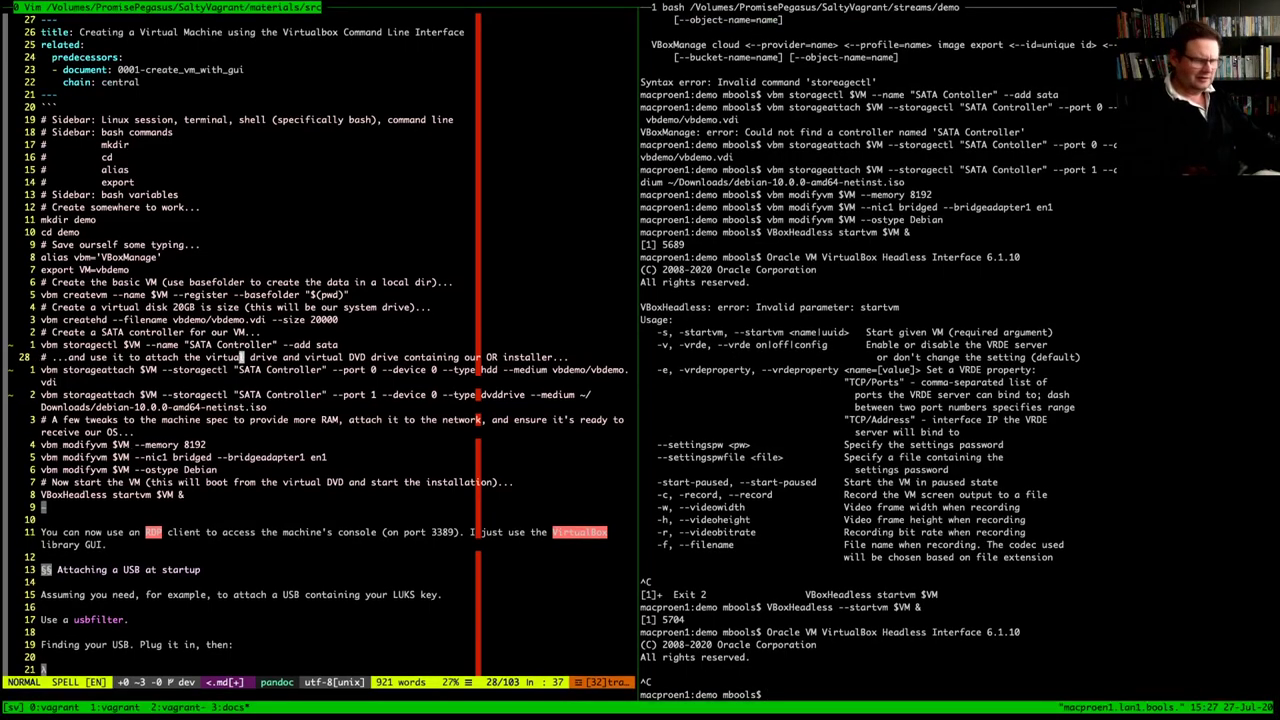
key(ctrl+f)
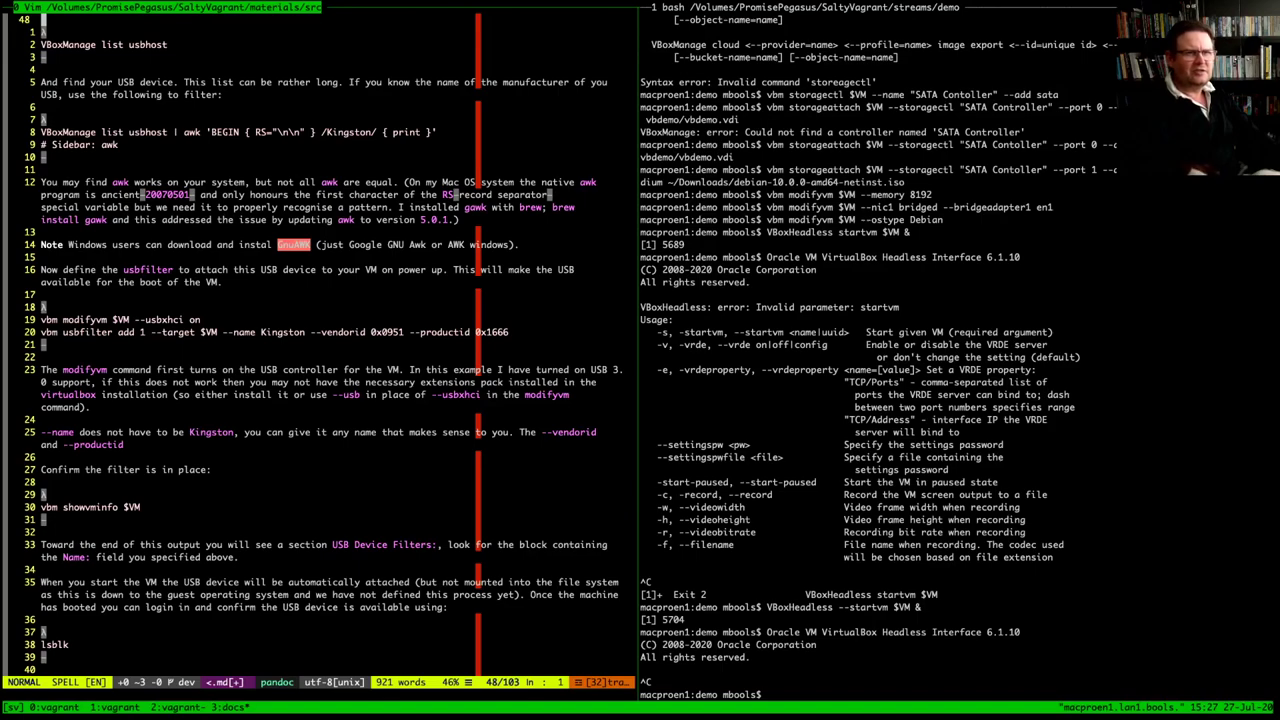
key(ctrl+f)
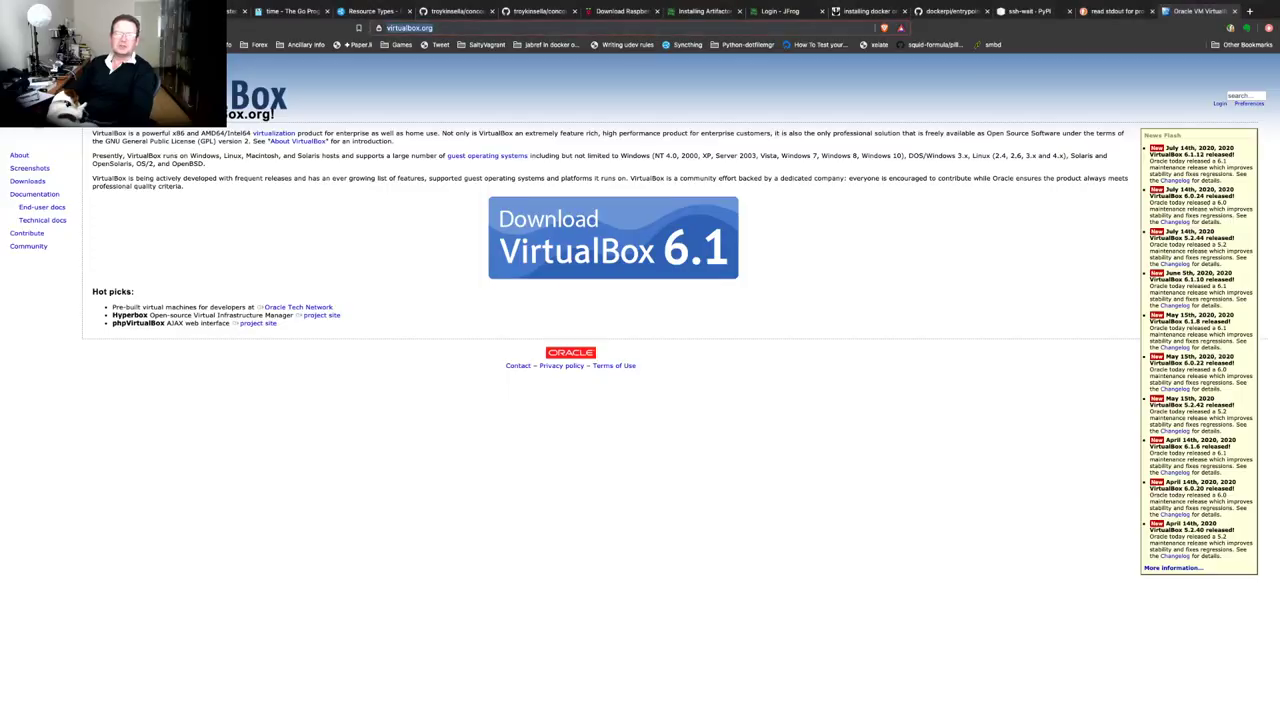
Go to vagrantup.com in the browser's address bar
key(super+l)
text(vagrantup.com)
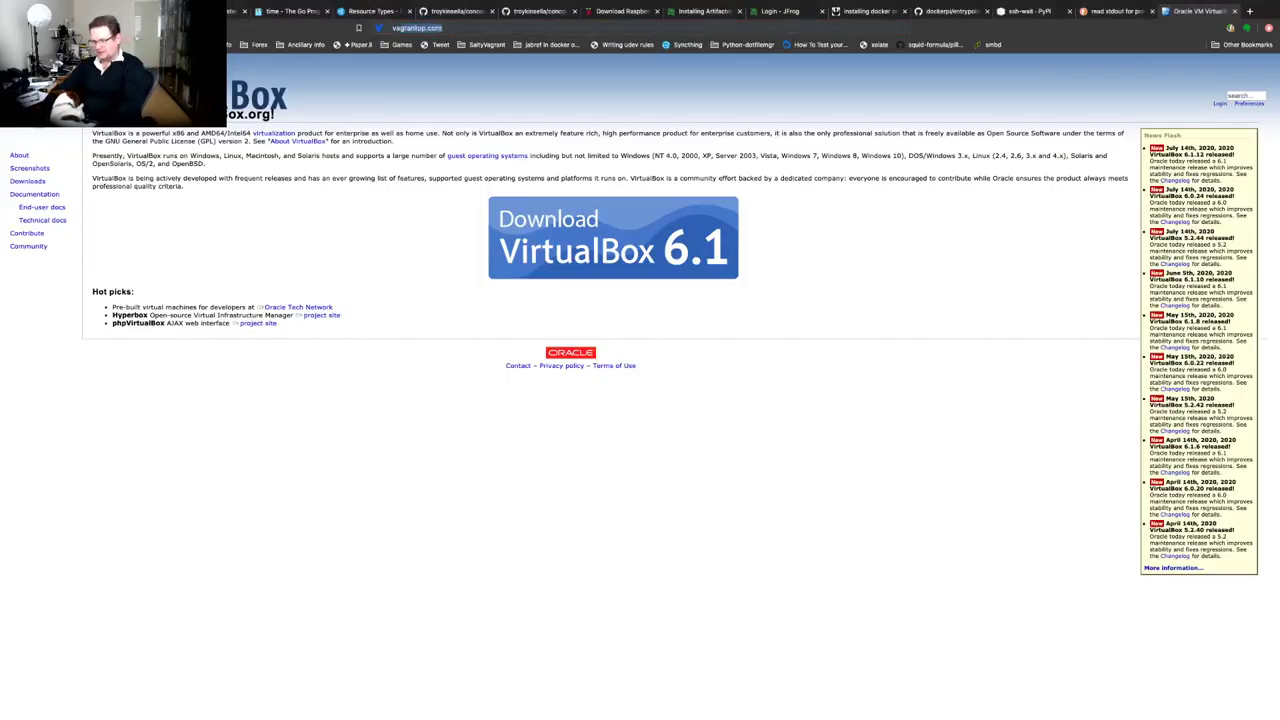
key(Return)
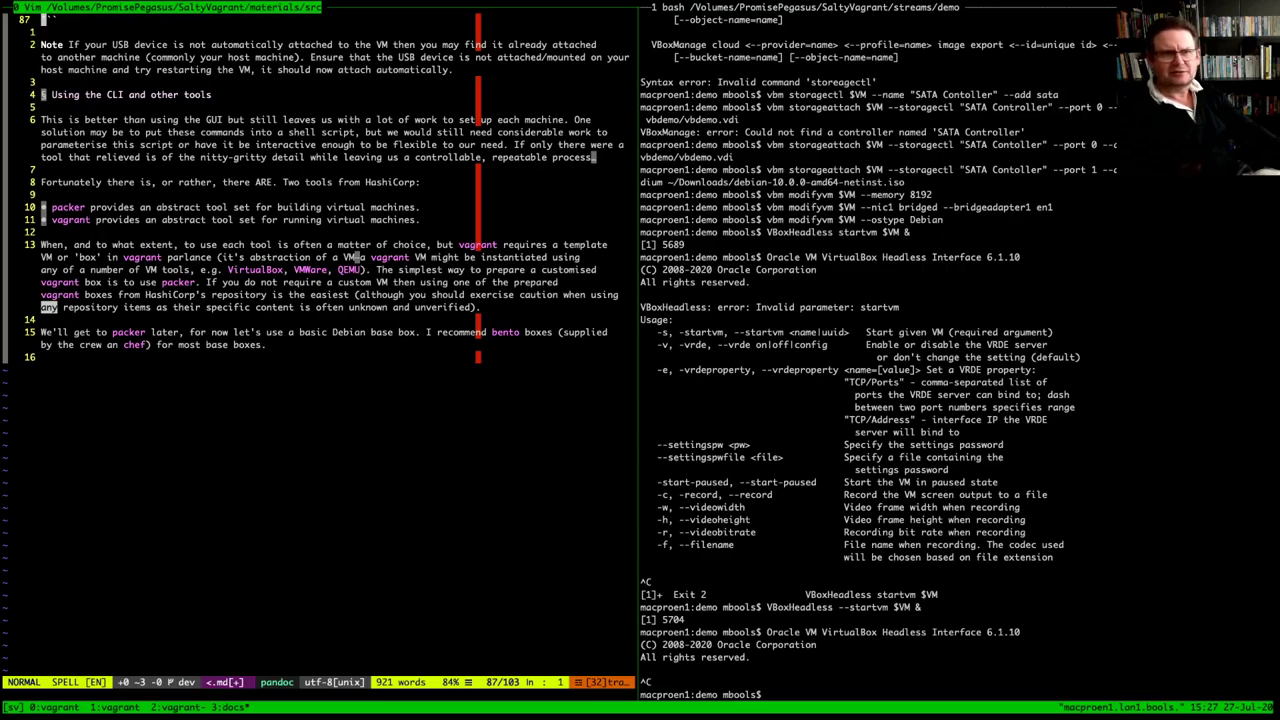
In the bash pane, run 'vagrant --version' twice to check the installed Vagrant
key(ctrl+b)
key(Right)
text(vag)
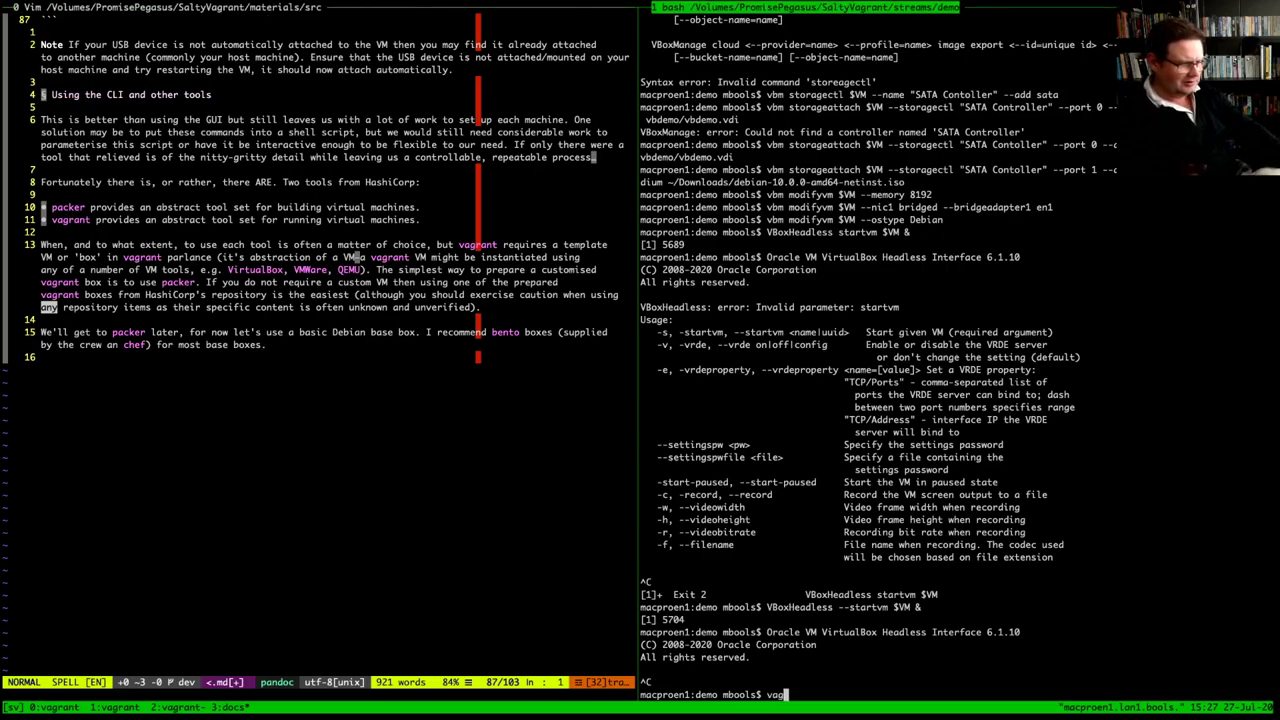
text(rant --ver)
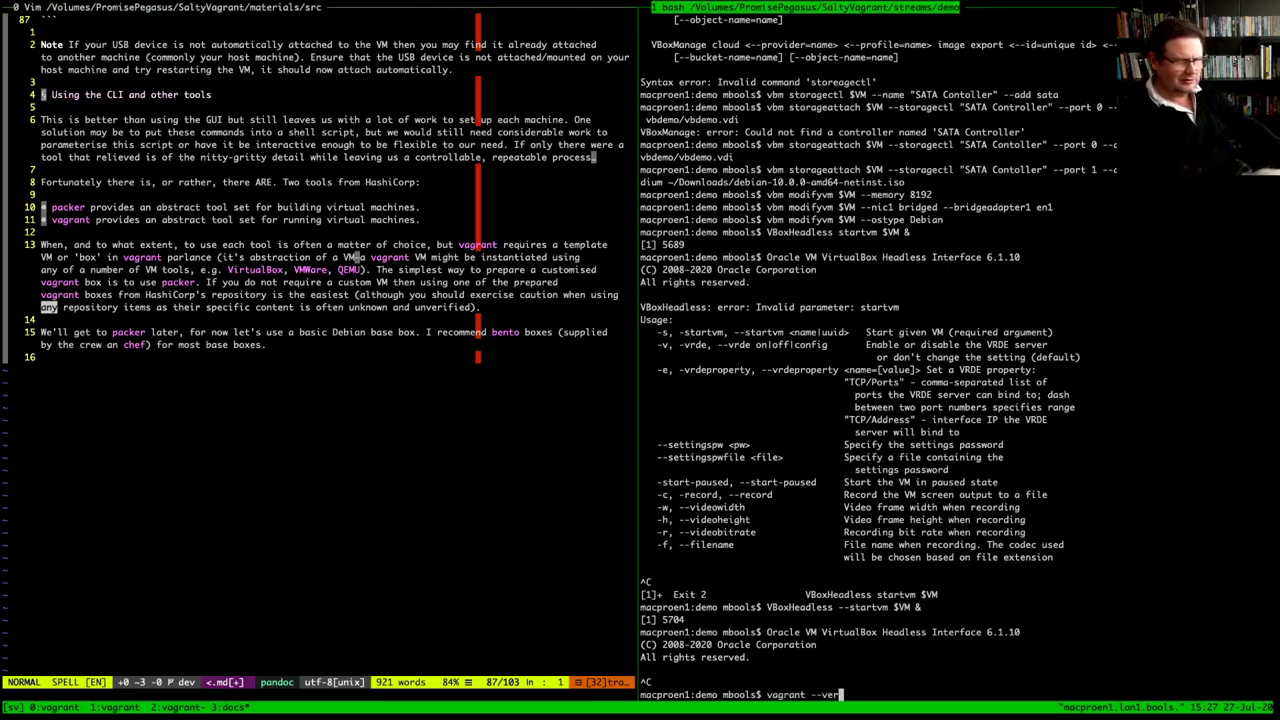
text(sion)
key(Return)
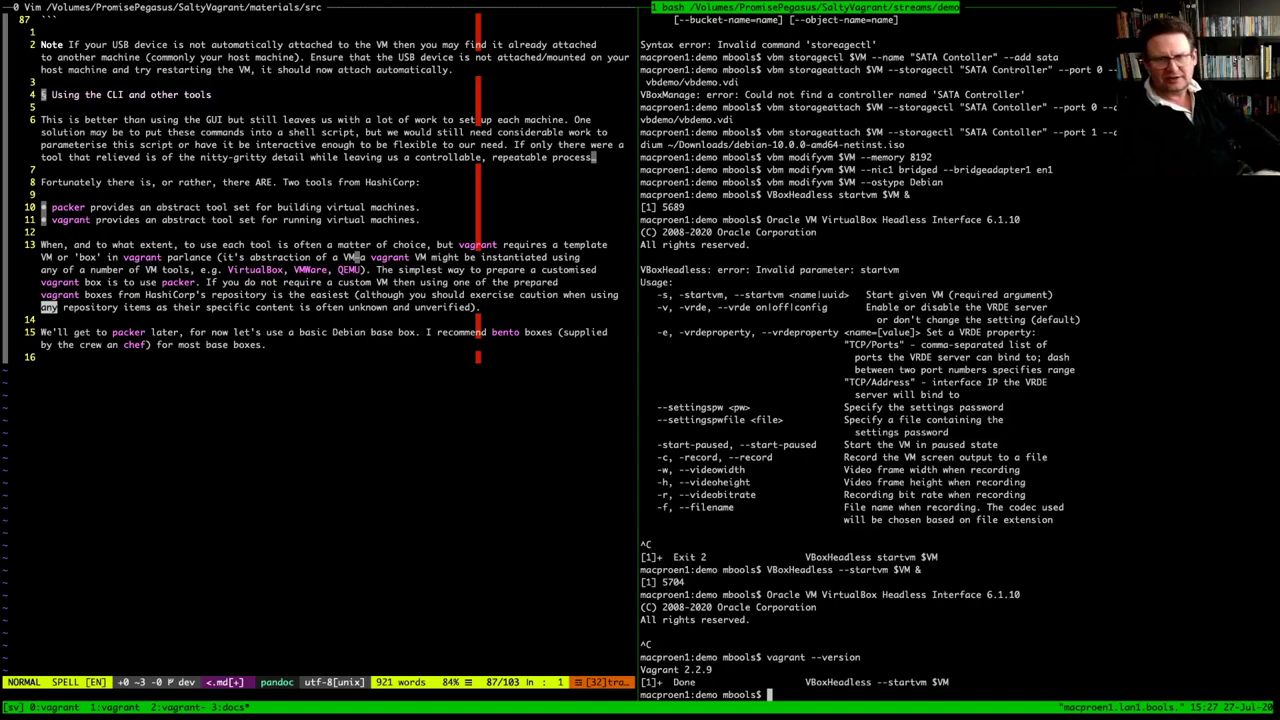
key(Up)
key(Return)
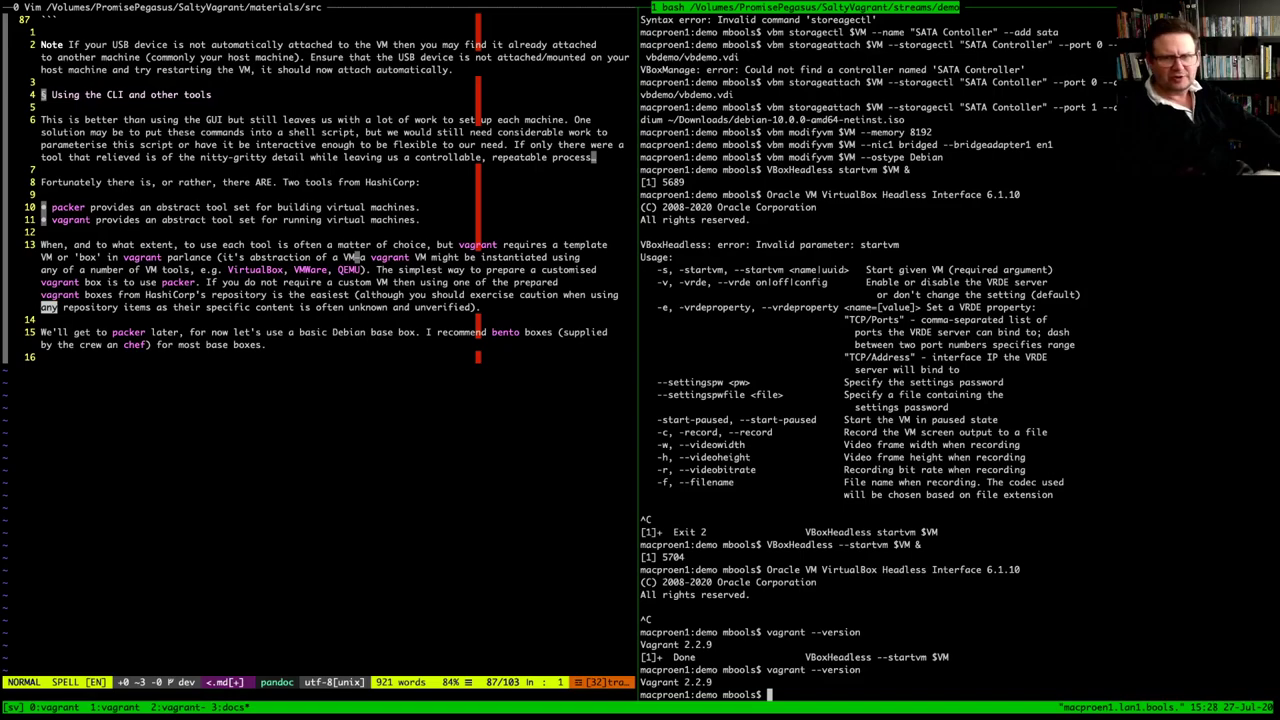
Clear the screen and rerun 'vagrant --version', showing Vagrant 2.2.9
text(cle)
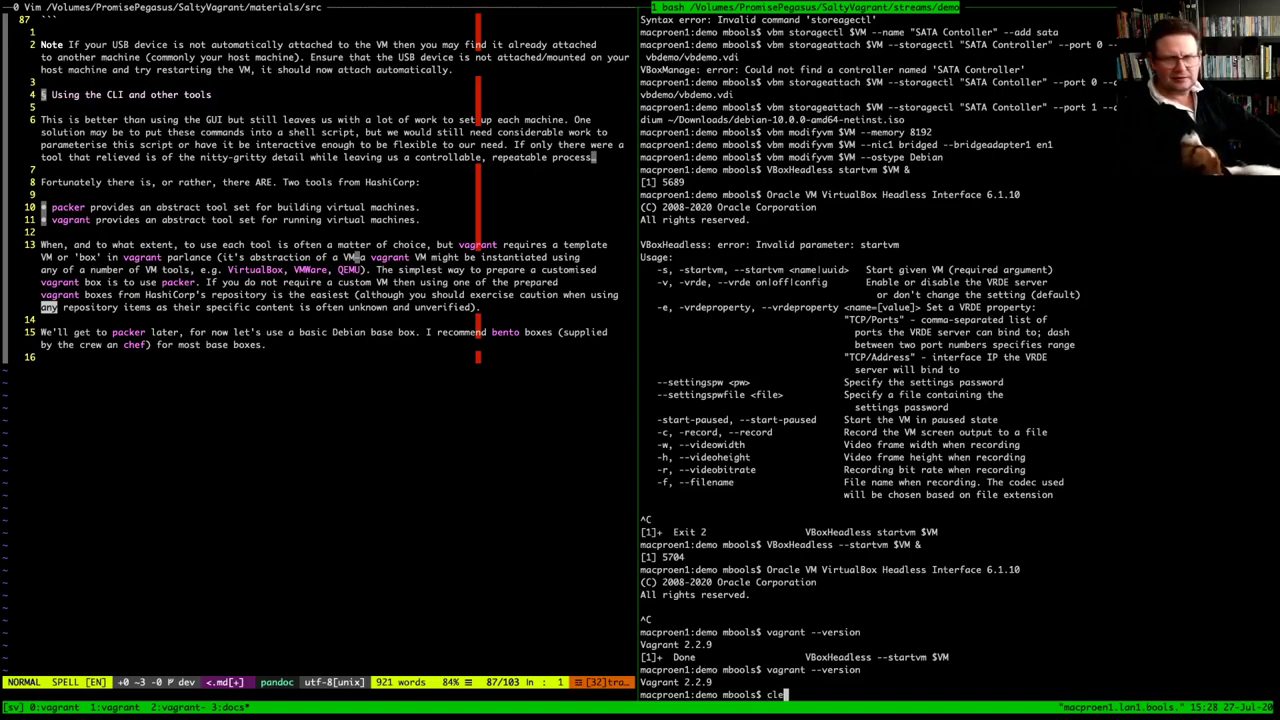
text(ar)
key(Return)
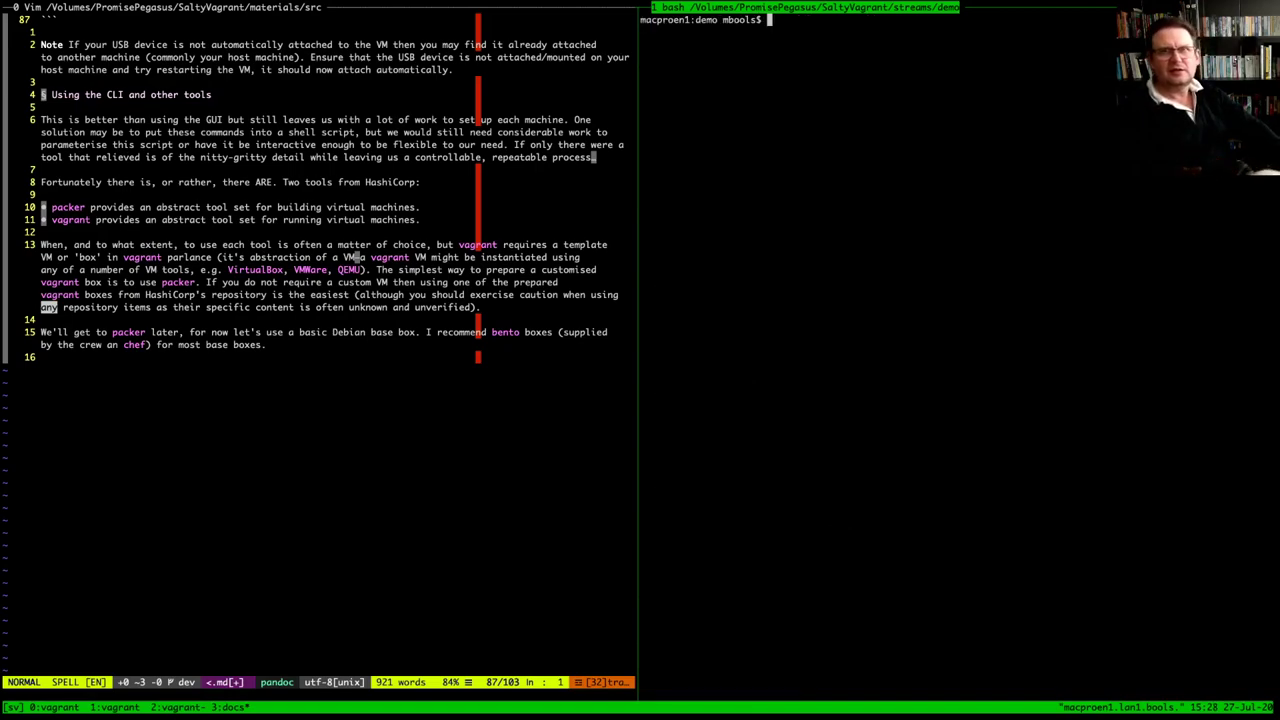
text(vagrant --version)
key(Return)
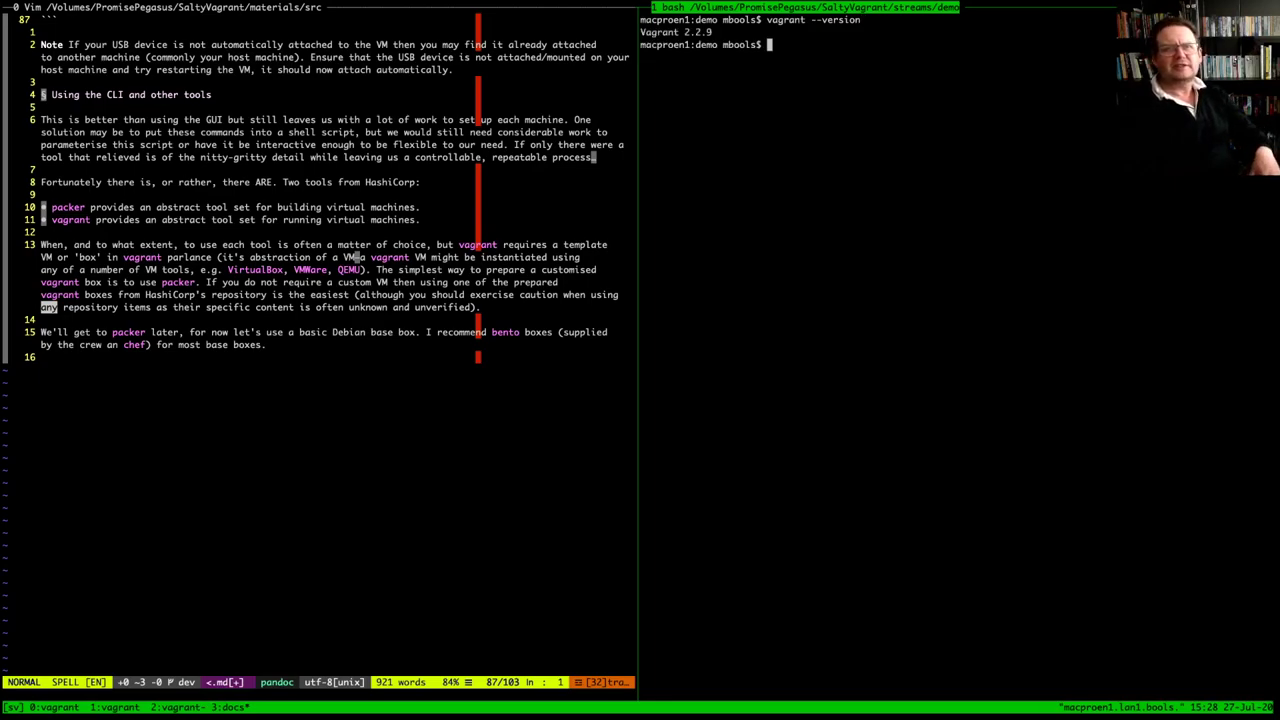
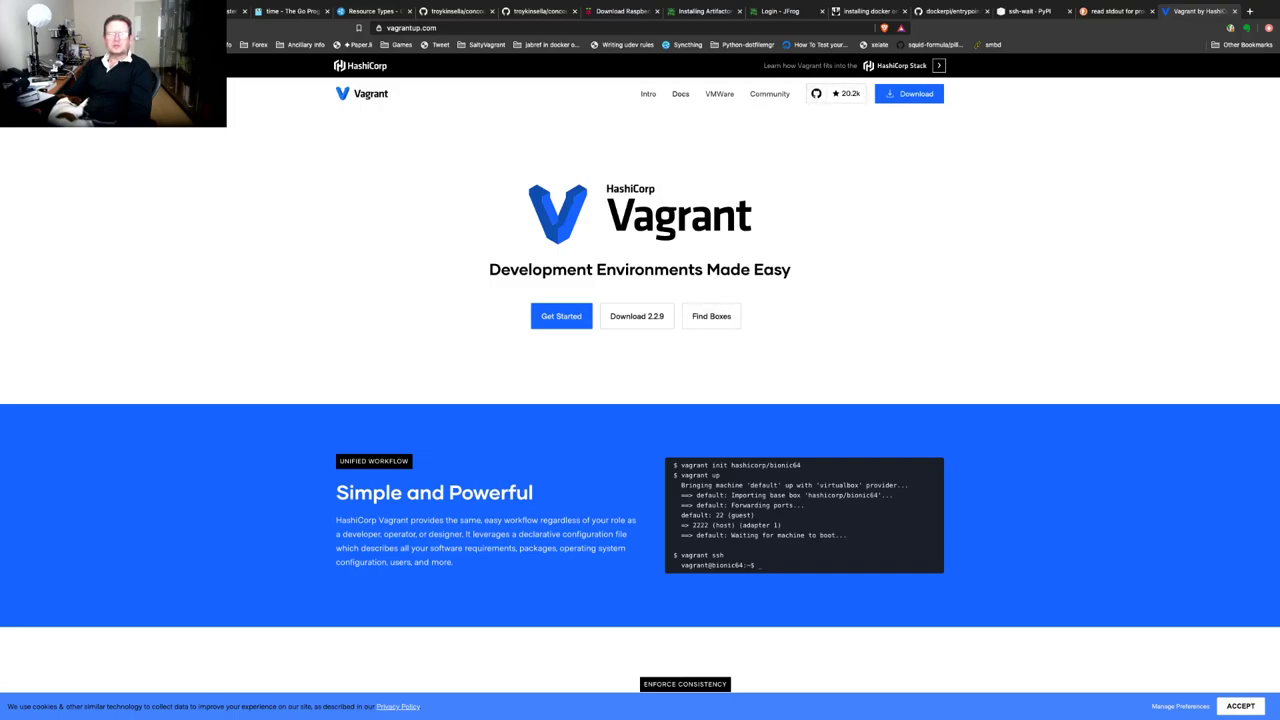
Open the Vagrant Docs and expand the Boxes and Providers sidebar sections to list their topics
click(680, 93)
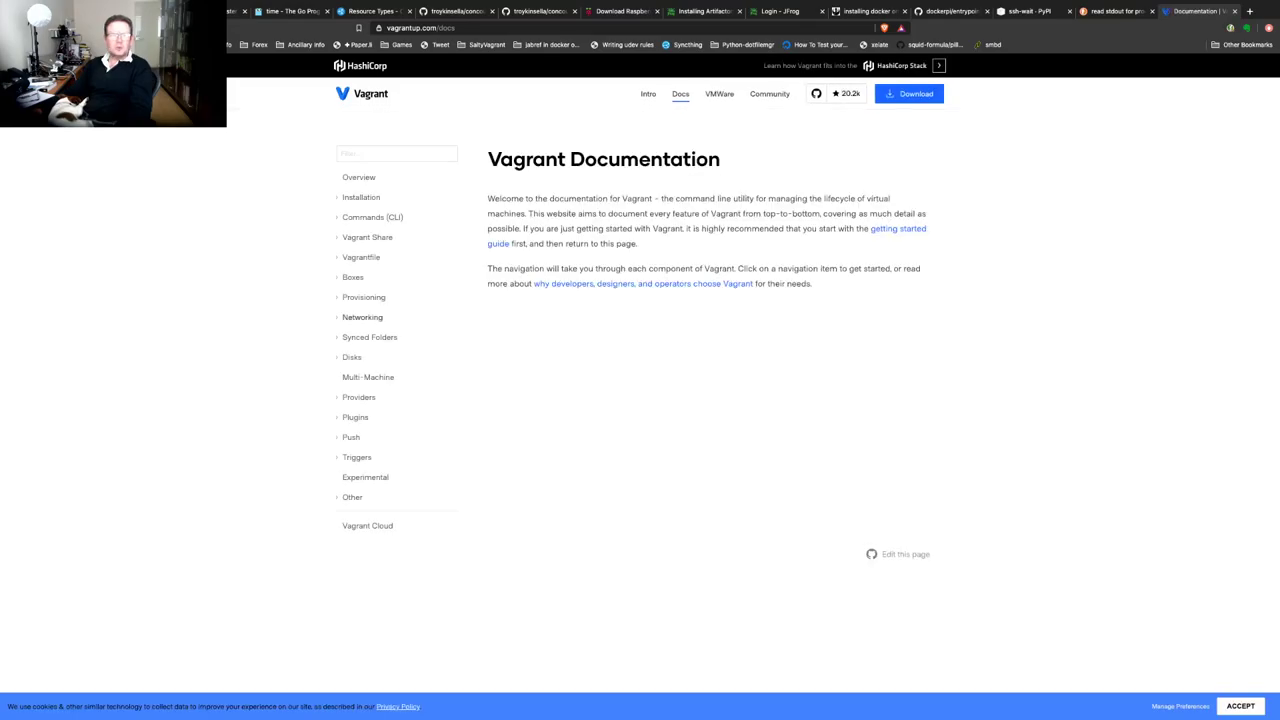
click(352, 277)
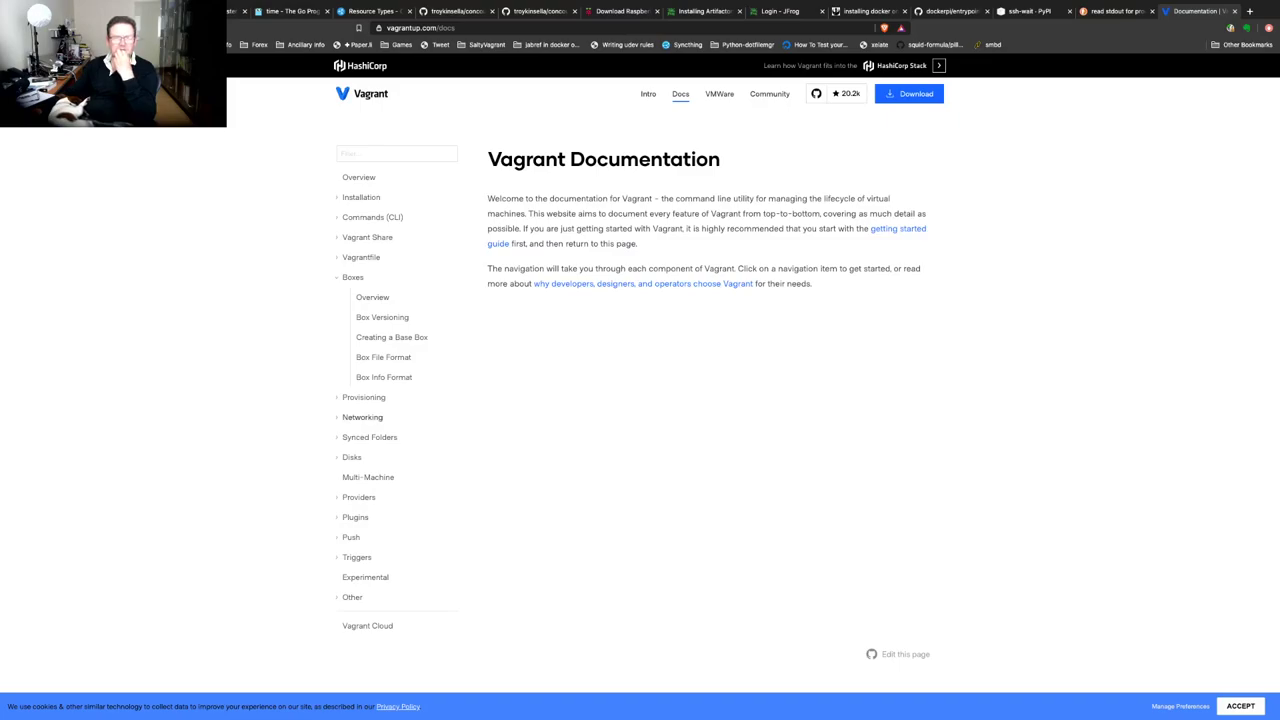
click(358, 497)
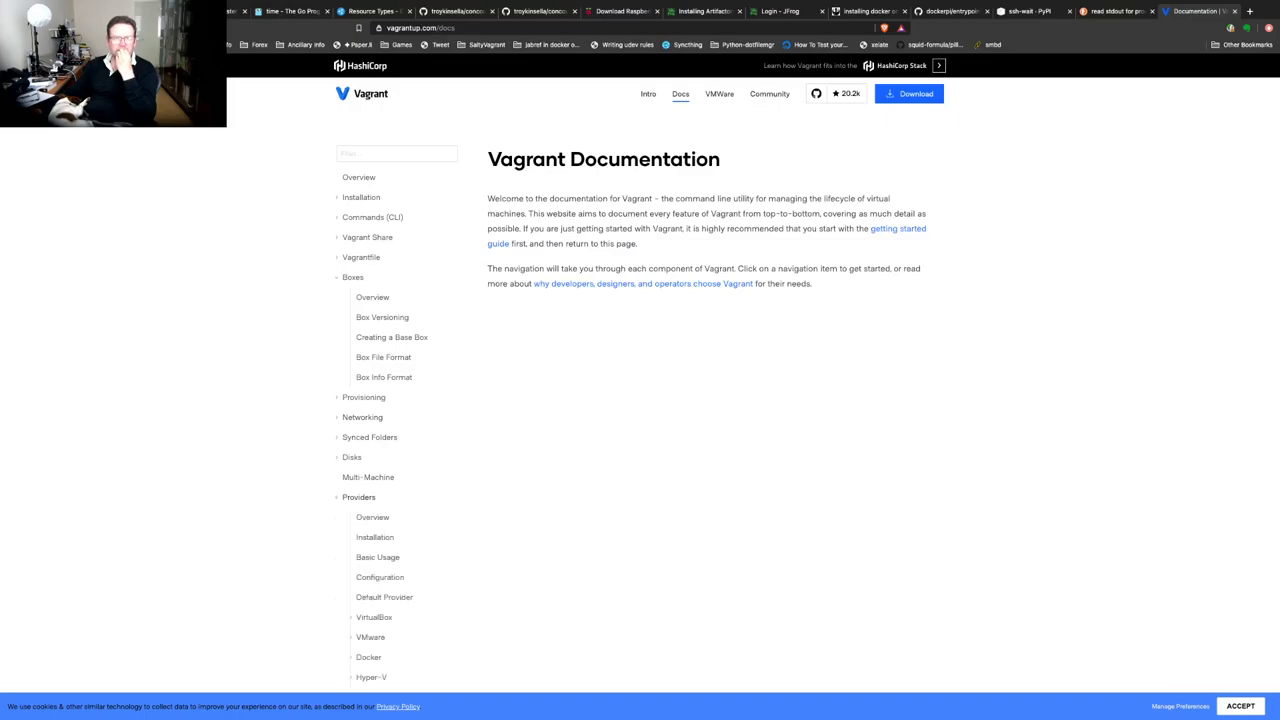
scroll(380, 450, down, 2)
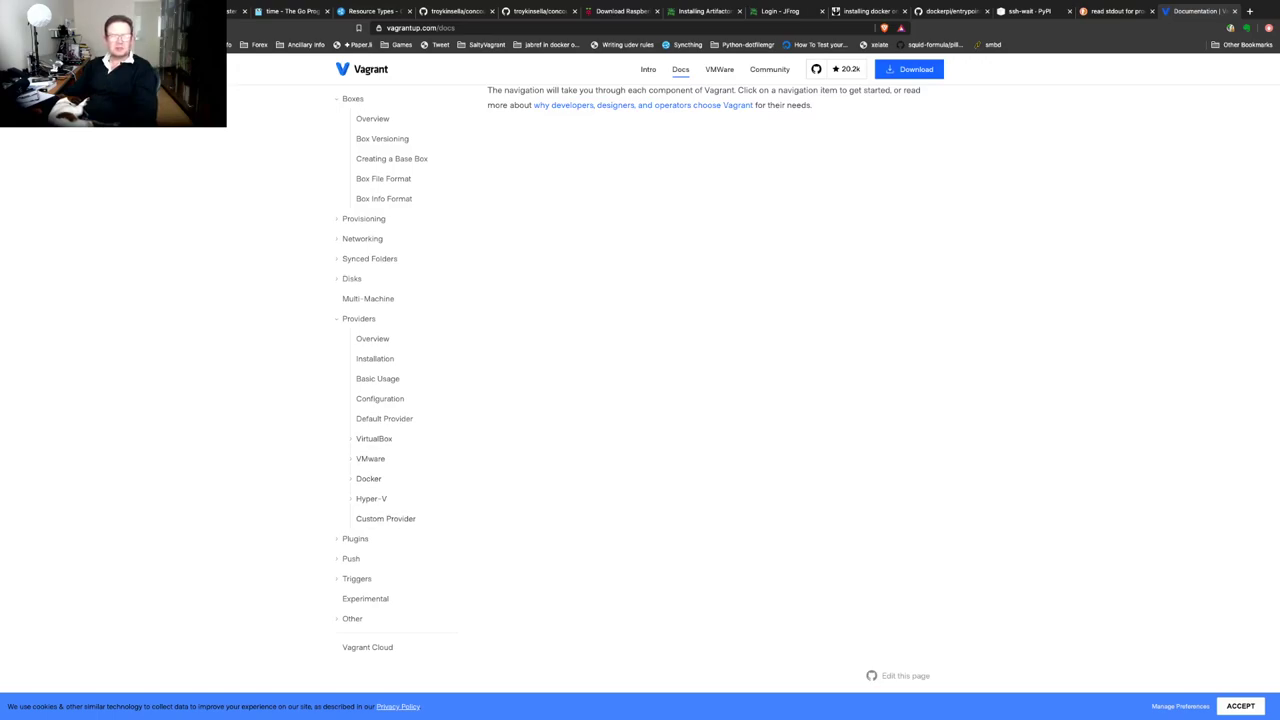
scroll(640, 400, up, 1)
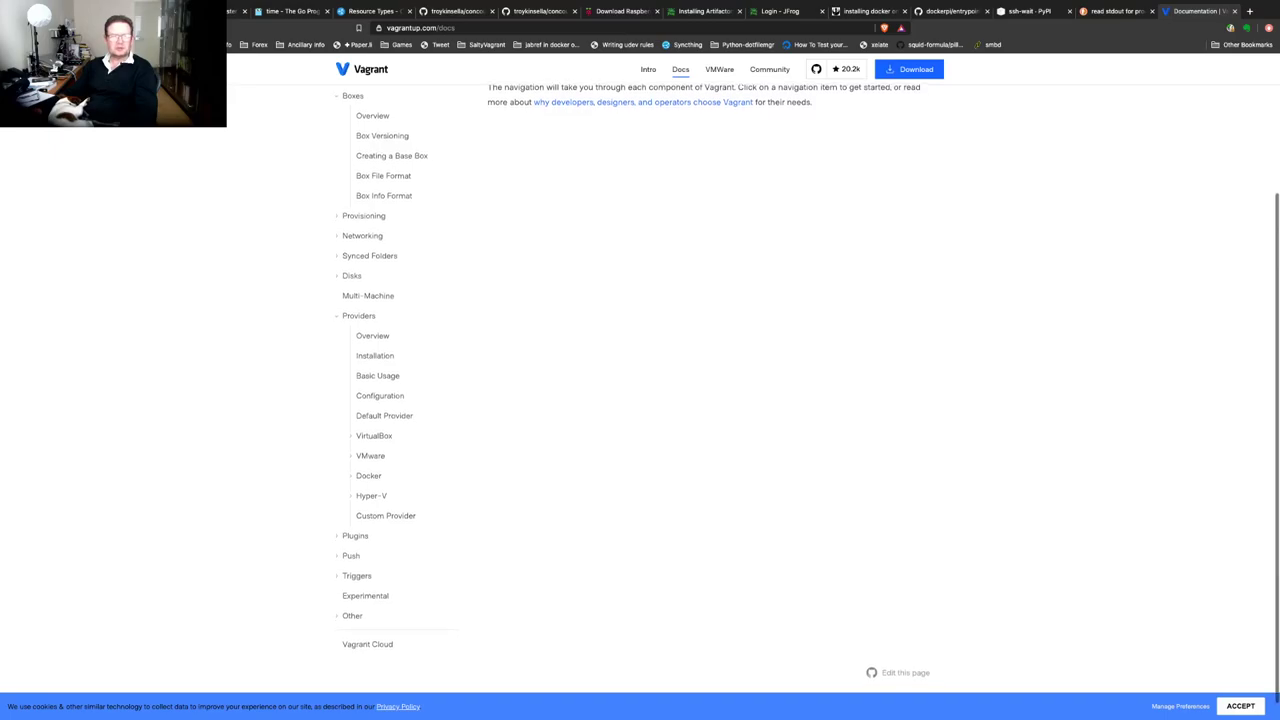
scroll(640, 400, up, 1)
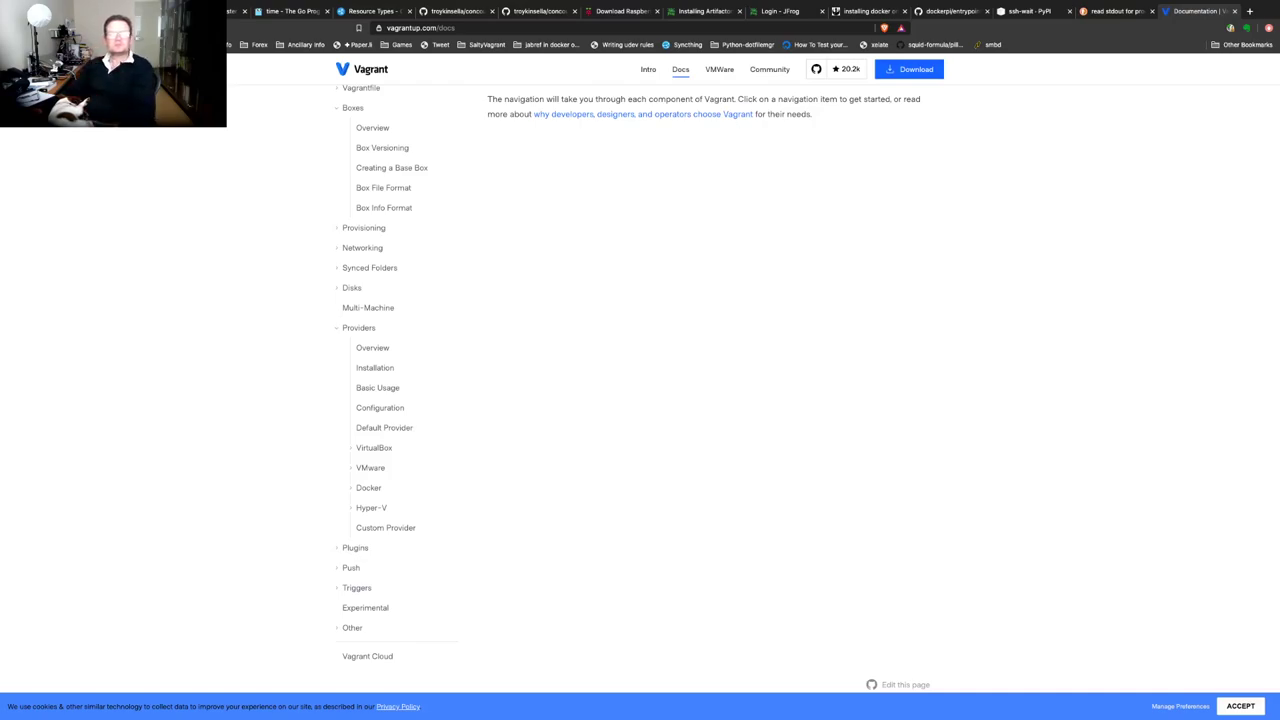
scroll(640, 400, up, 3)
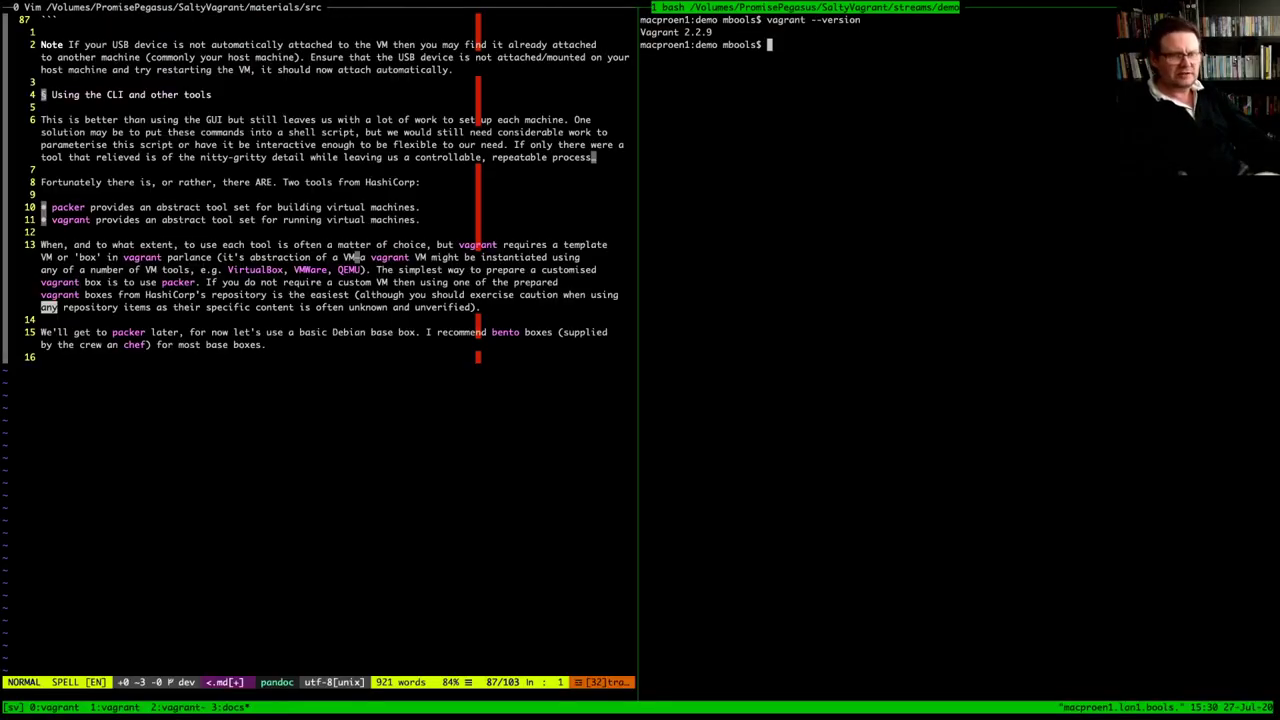
Move focus to the left Vim pane and try quitting with :q
text(:q)
key(Return)
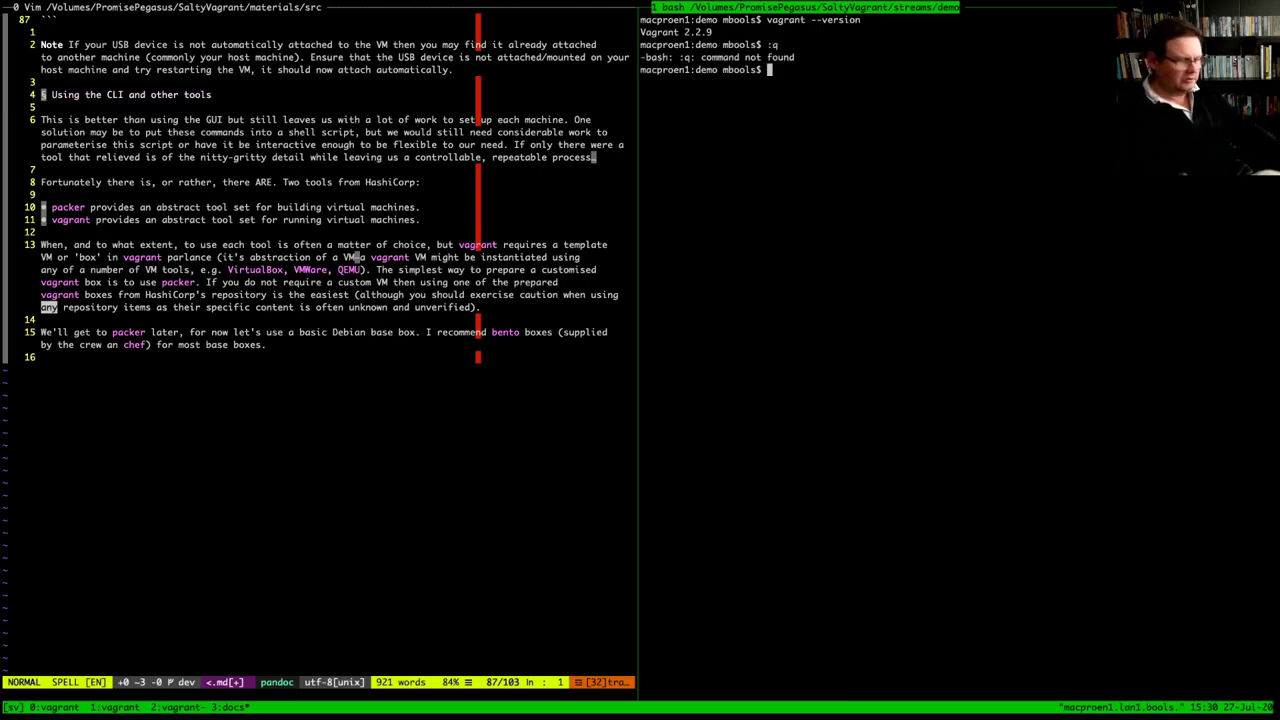
key(ctrl+b)
key(Left)
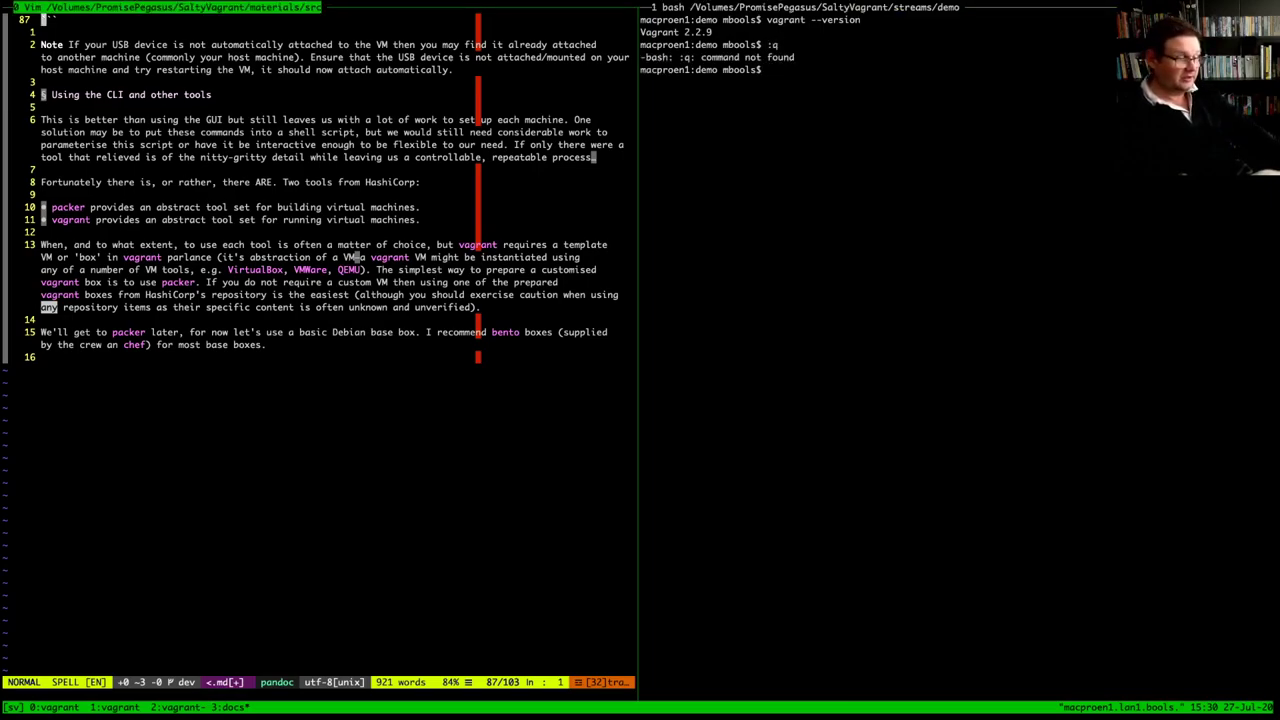
text(:q)
key(Return)
Save 0002-create_vm_with_cli.md and exit Vim with :wq
text(:q)
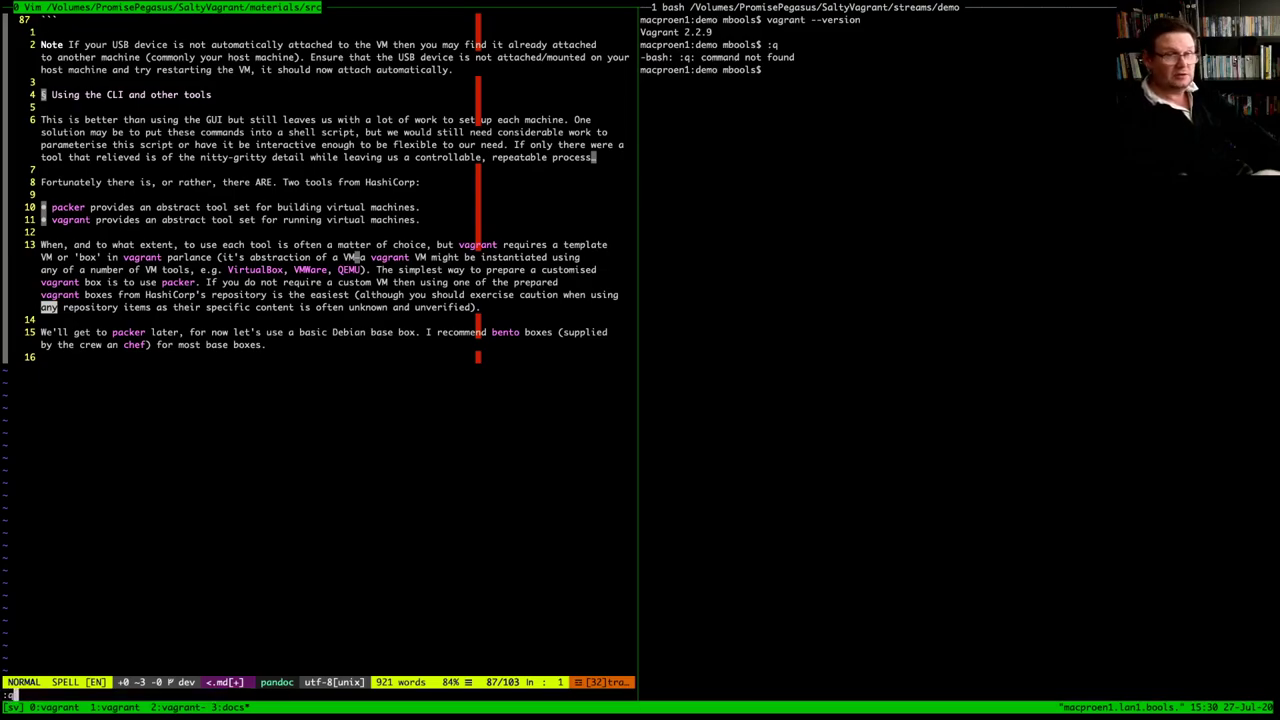
key(BackSpace)
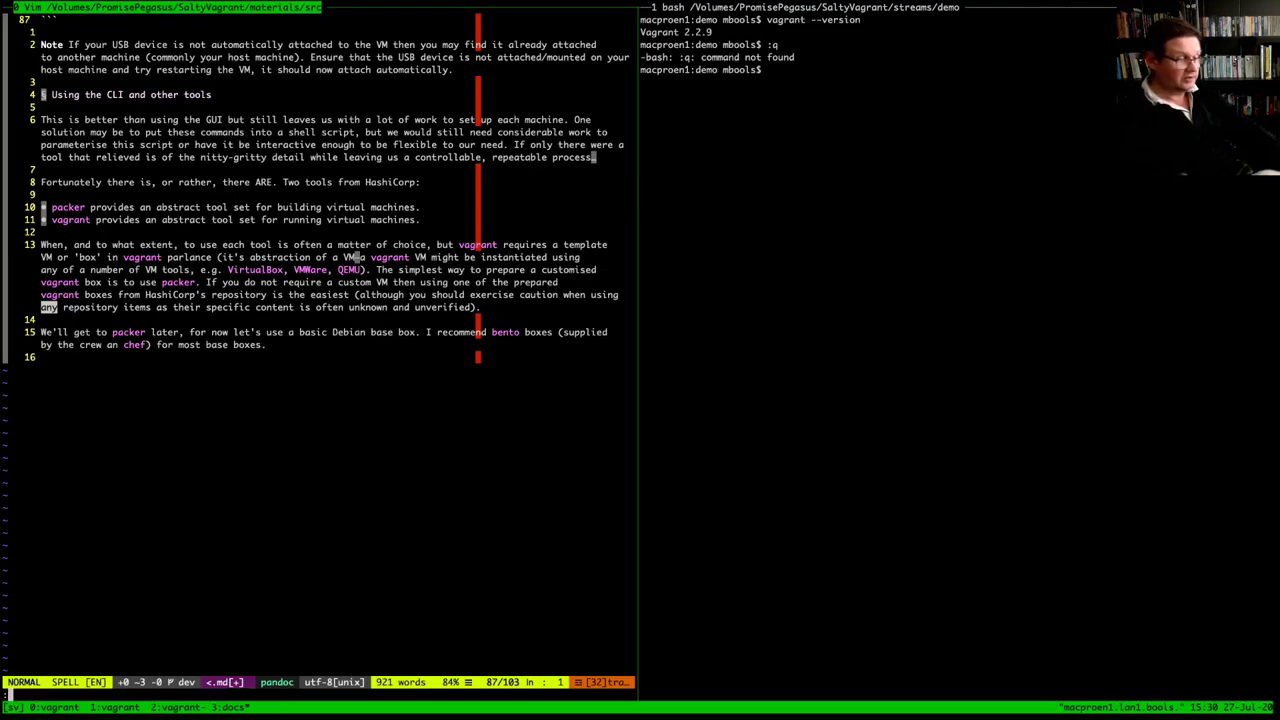
text(wq)
key(Return)
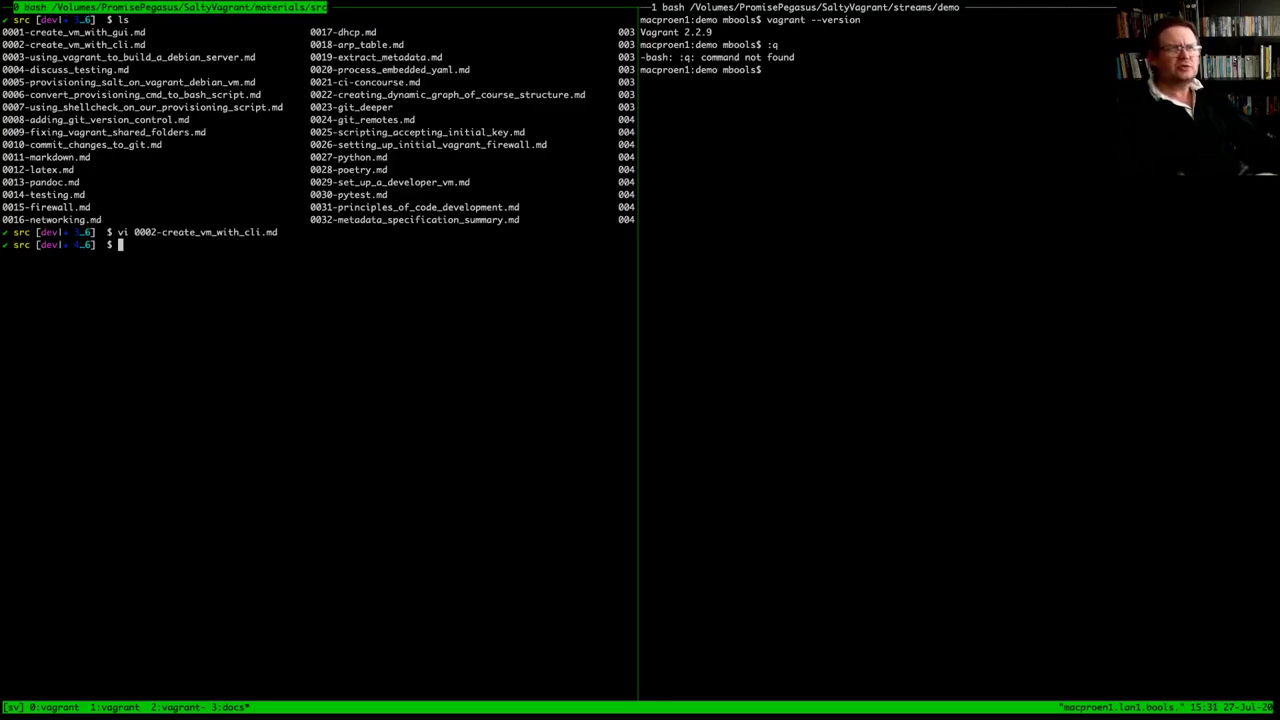
Open 0003-using_vagrant_to_build_a_debian_server.md in Vim and highlight bento/debian-10 on line 7
drag(73, 57, 234, 57)
text(vi 0003)
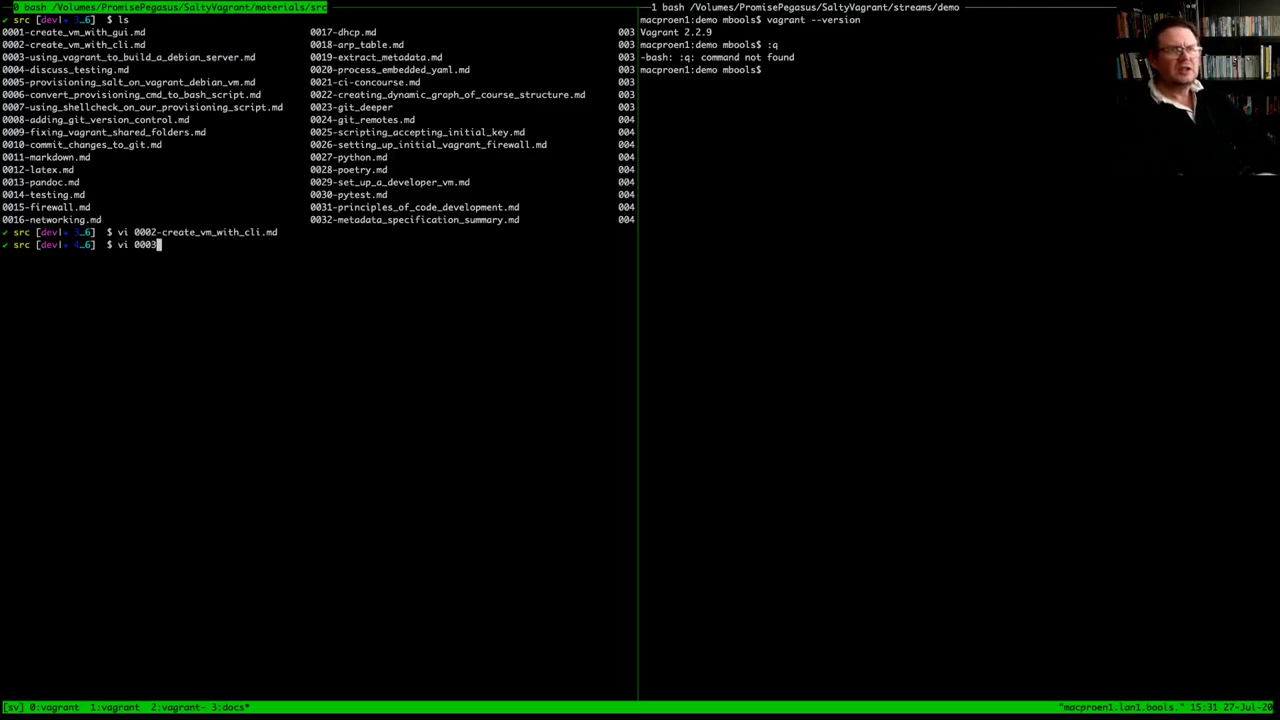
key(Tab)
key(Return)
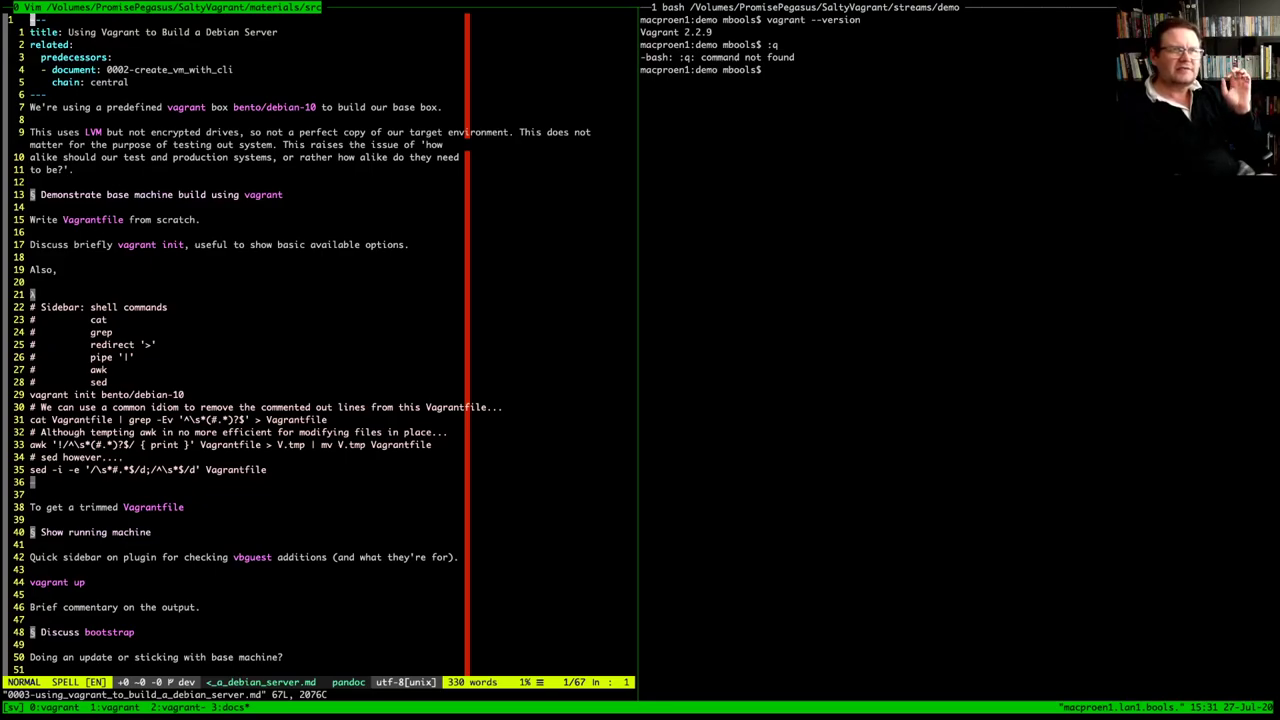
drag(234, 107, 320, 107)
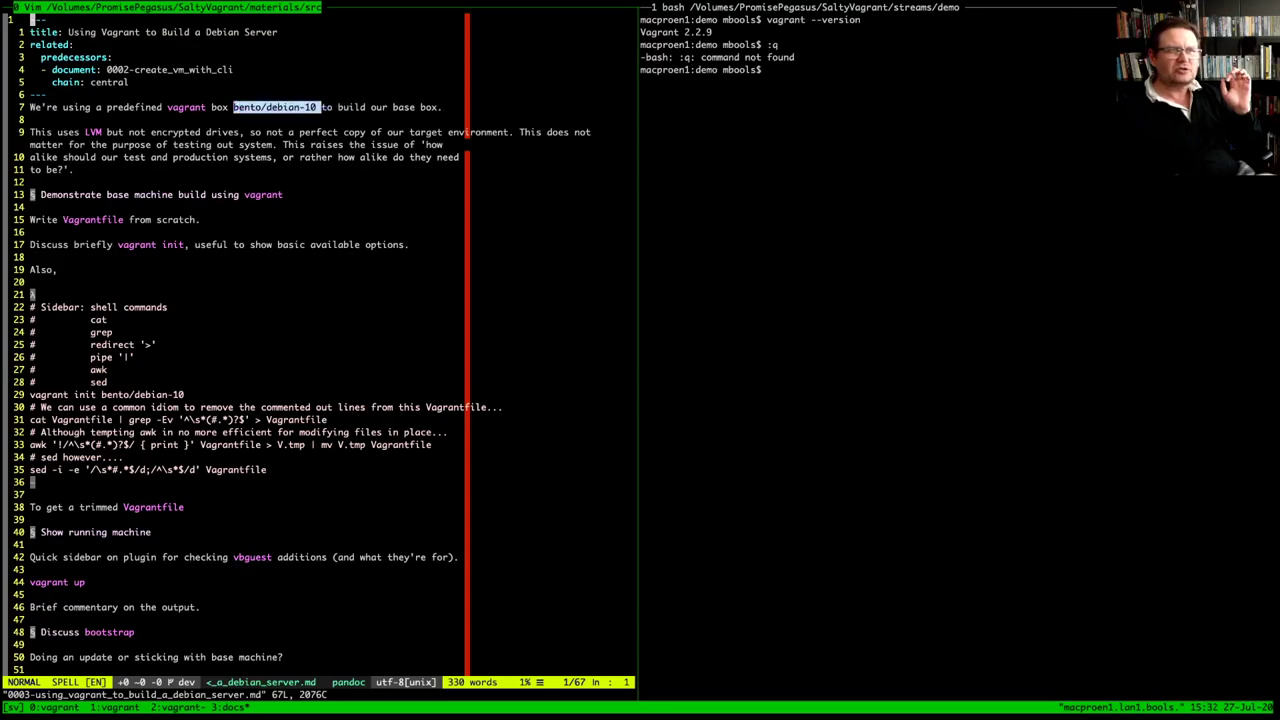
Select the bento/debian-10 box name on line 7, then move focus to the bash pane
click(320, 107)
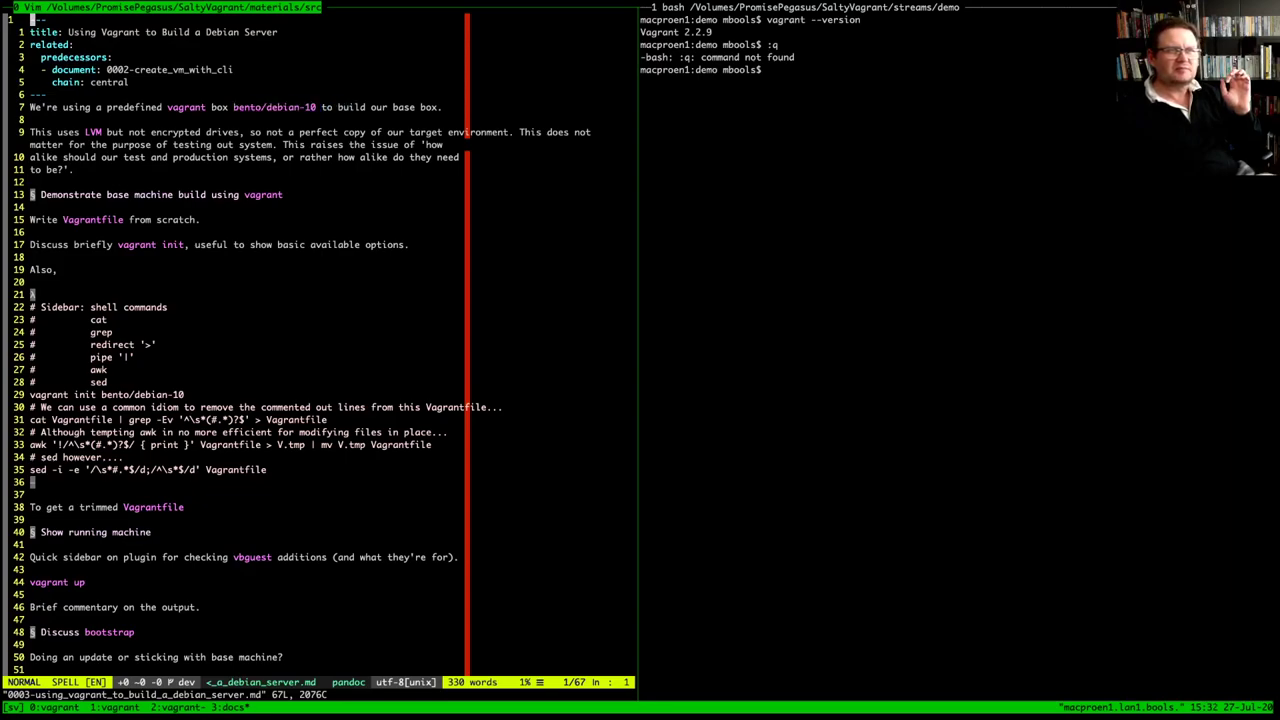
double_click(310, 107)
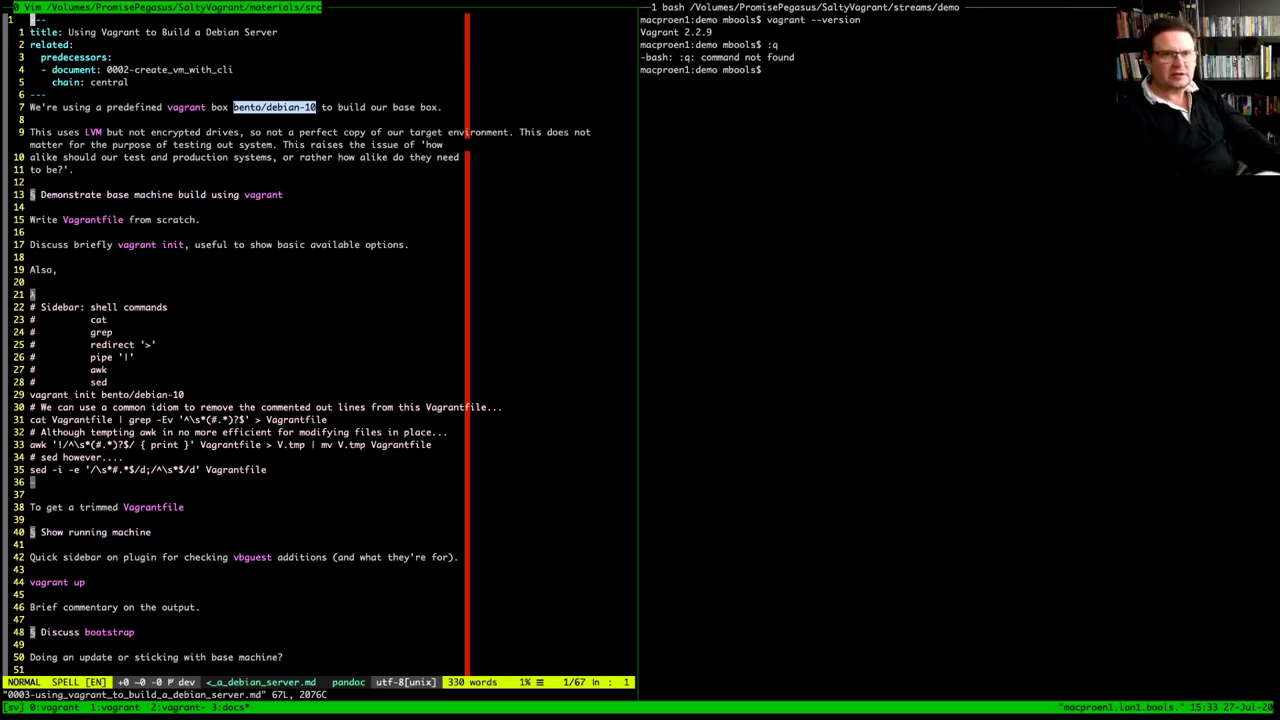
key(ctrl+b)
key(o)
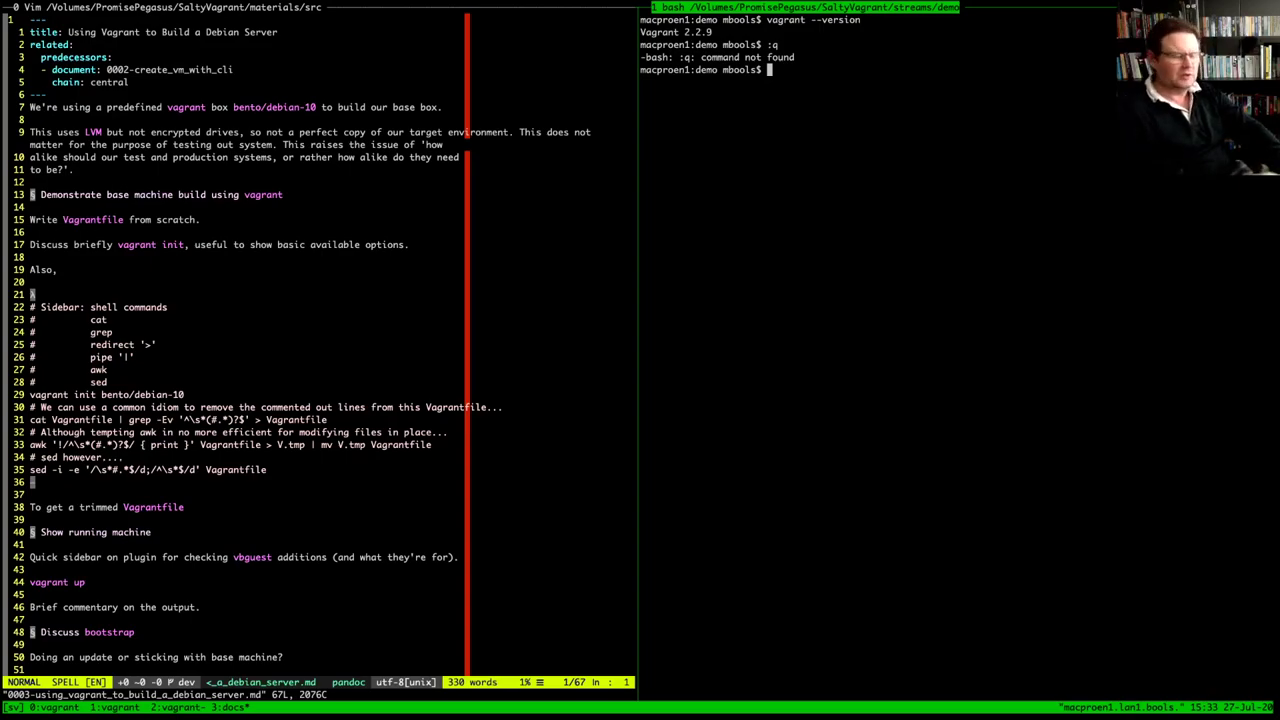
Run vagrant init bento/debian-10, correcting the misspelled box name first
text(vagr)
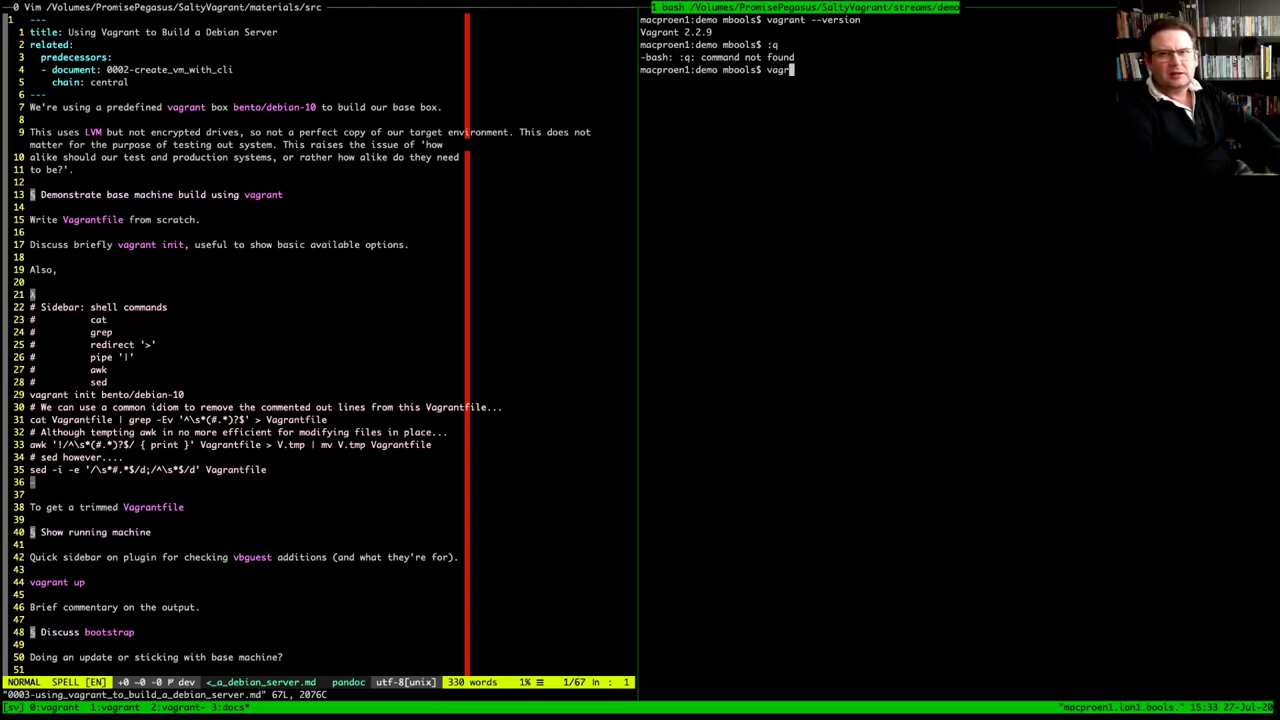
text(ant )
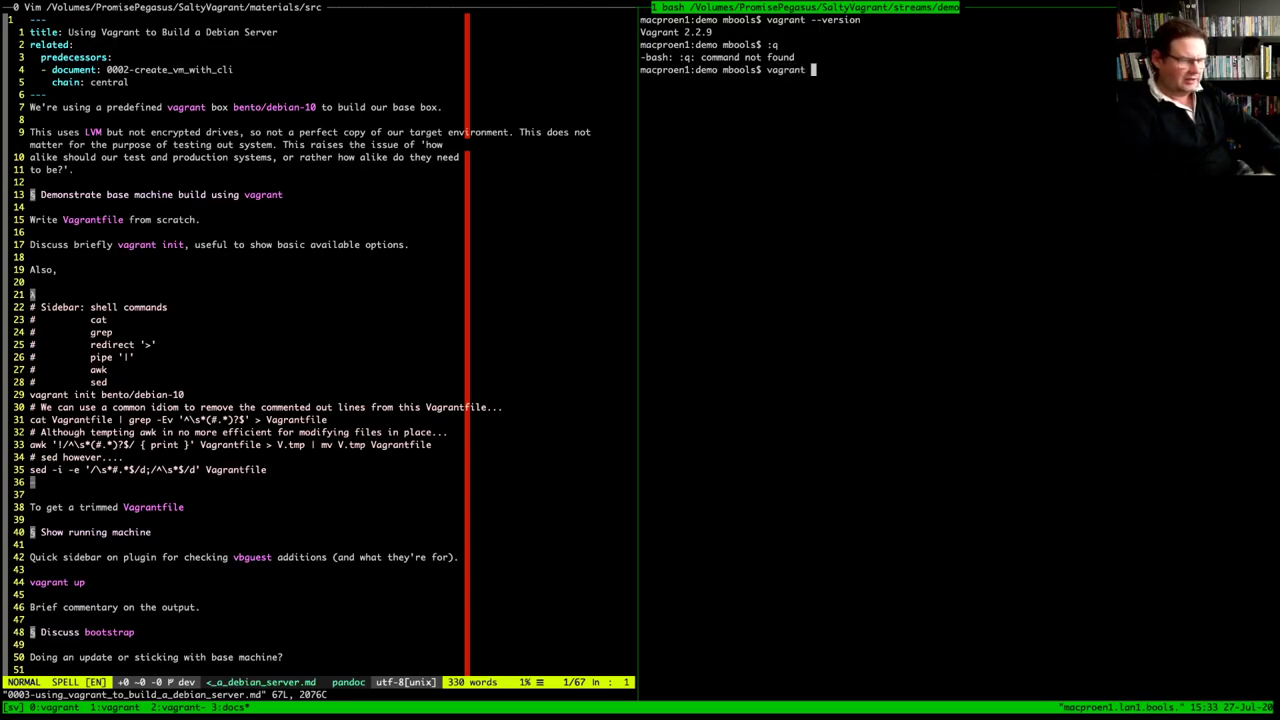
text(init)
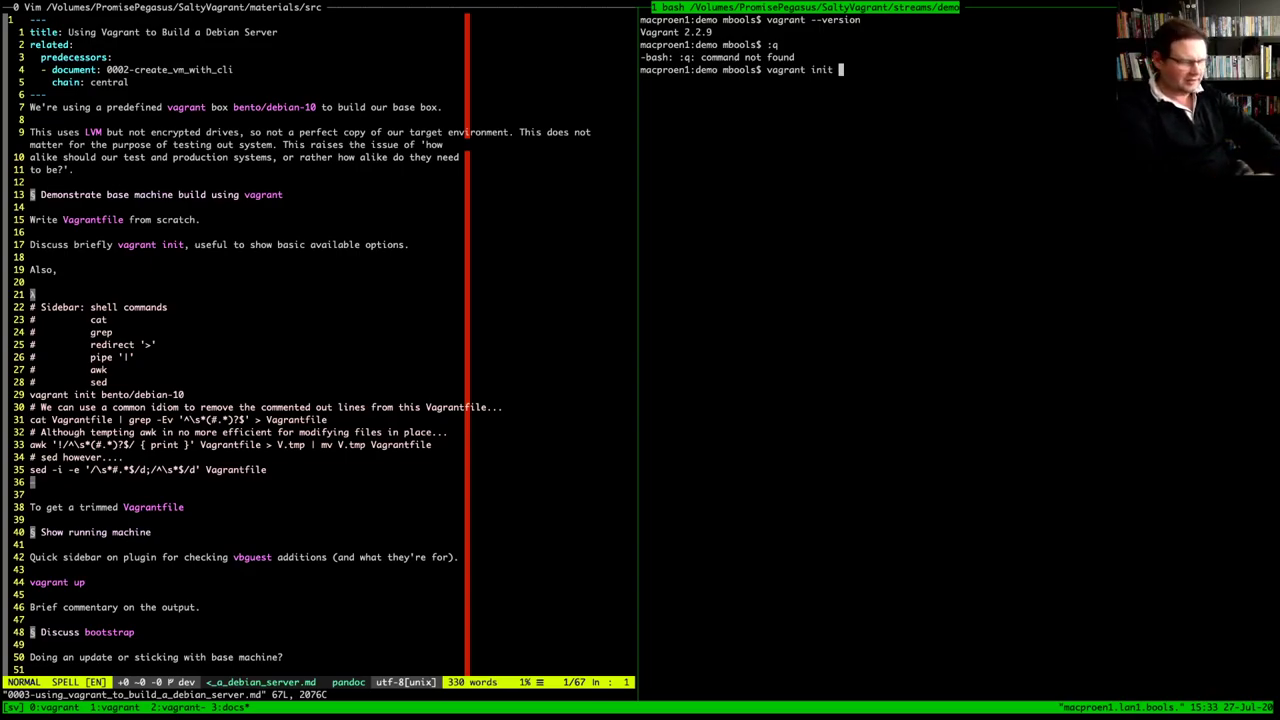
text(bento)
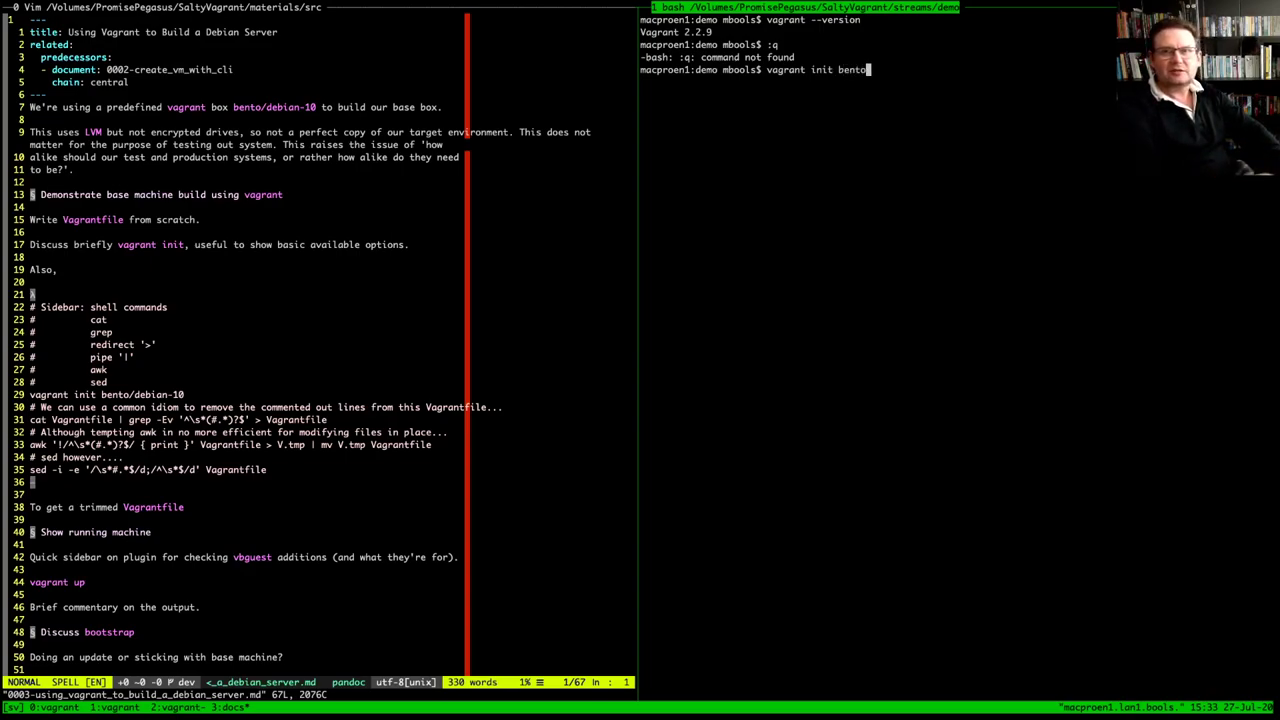
text(/debin)
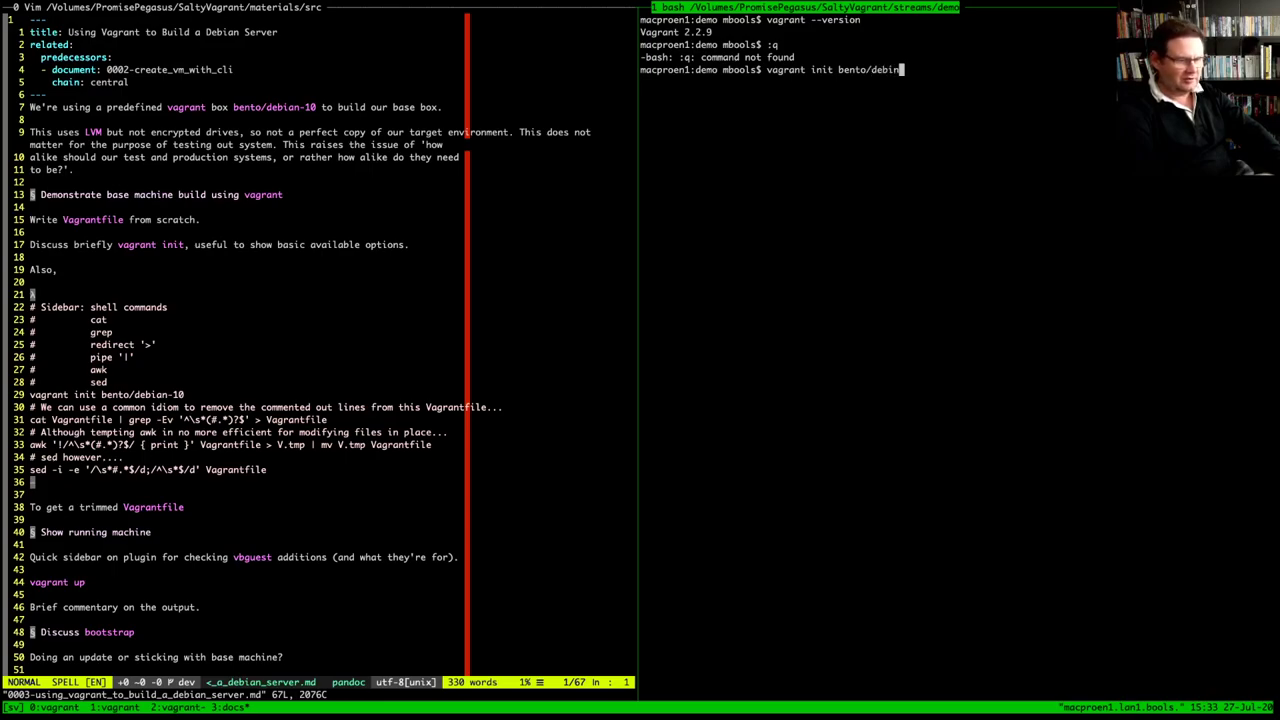
text(-10)
key(Left)
key(Left)
key(Left)
key(Left)
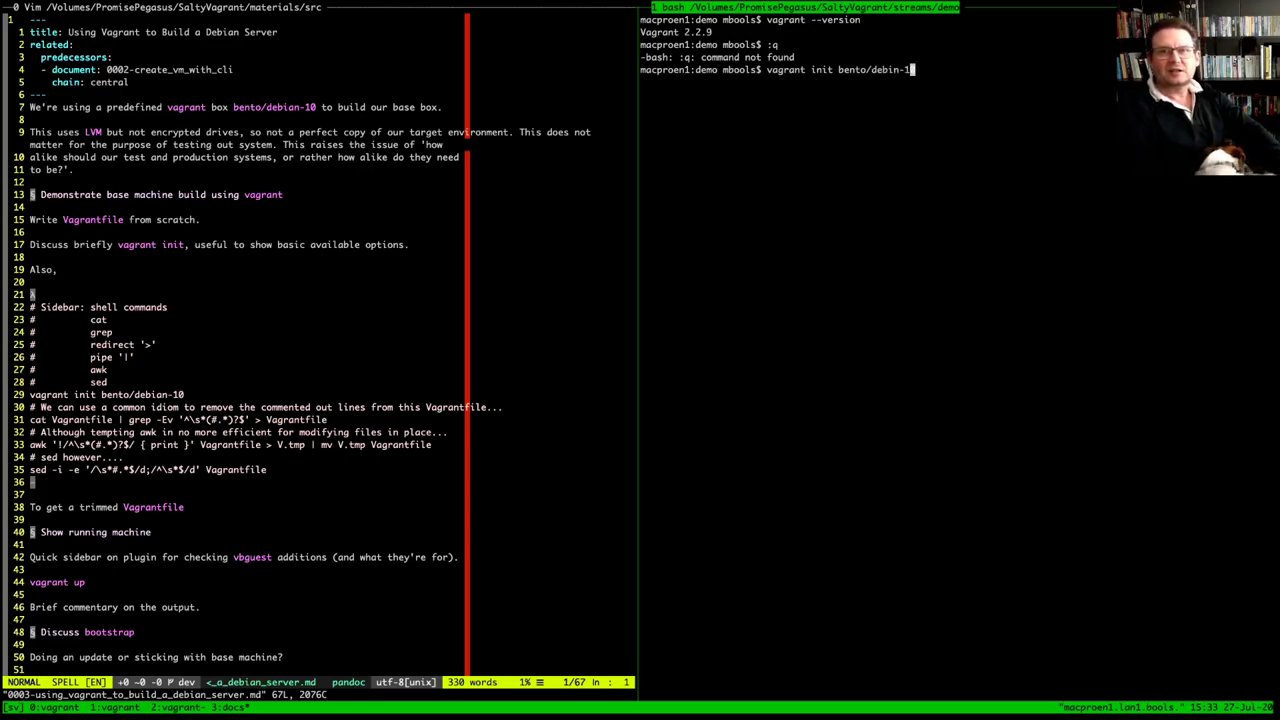
text(a)
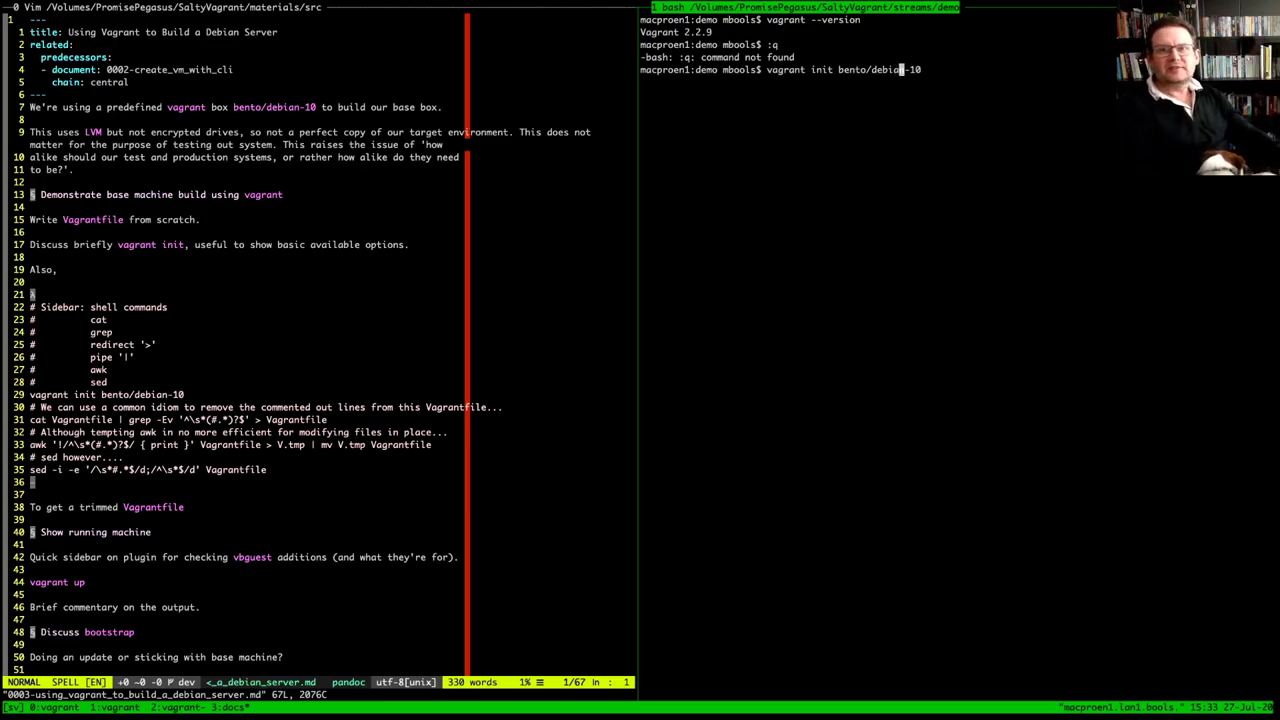
key(Return)
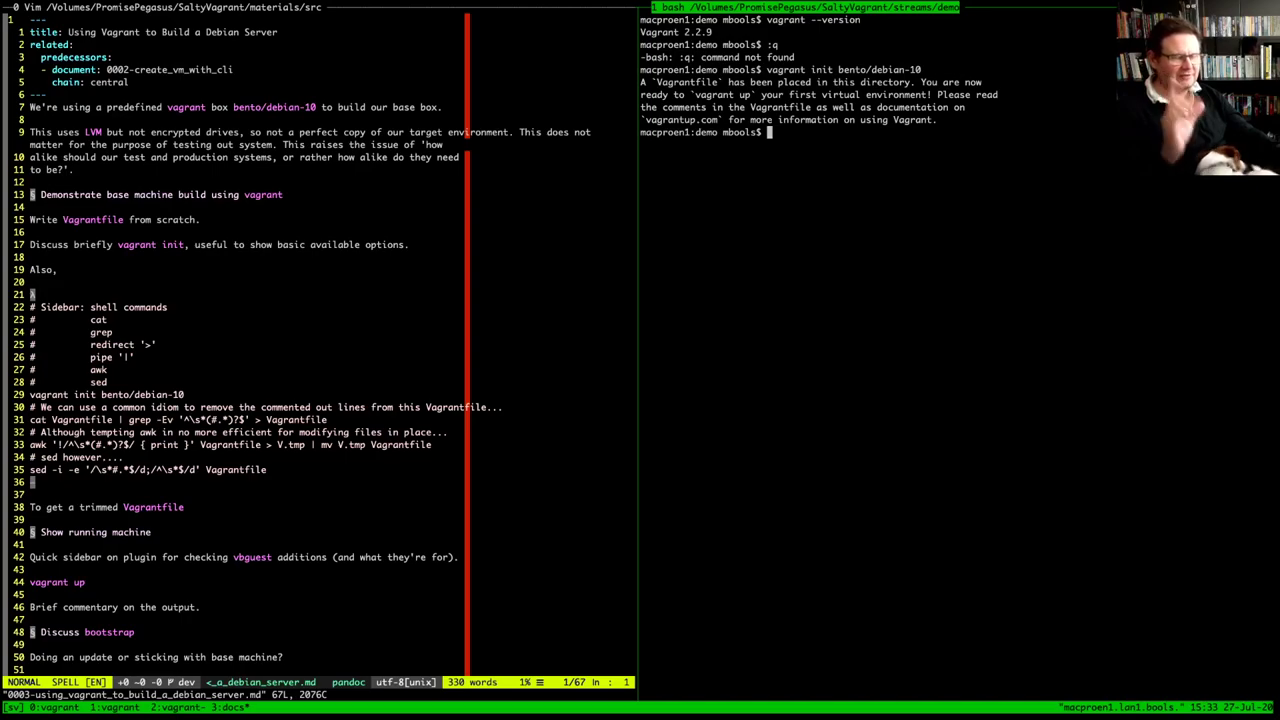
List the demo folder and open the new Vagrantfile in Vim
text(ls)
key(Return)
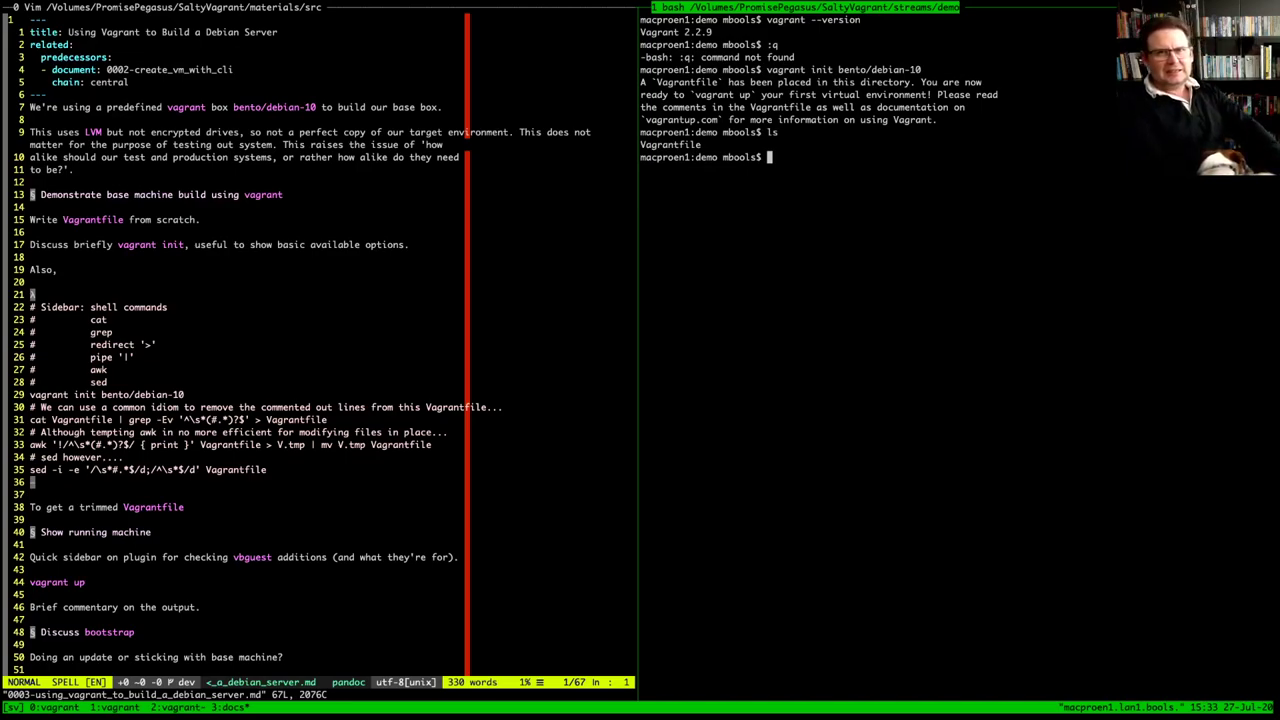
text(vi V)
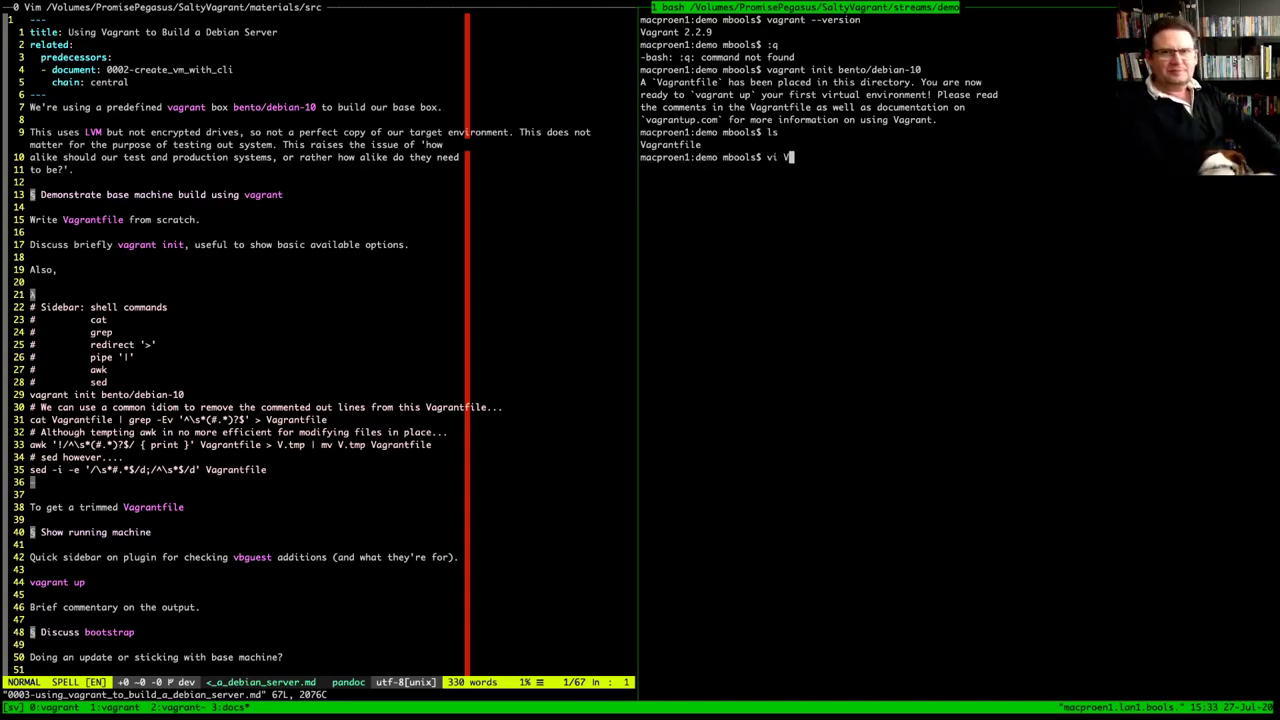
key(Tab)
key(Return)
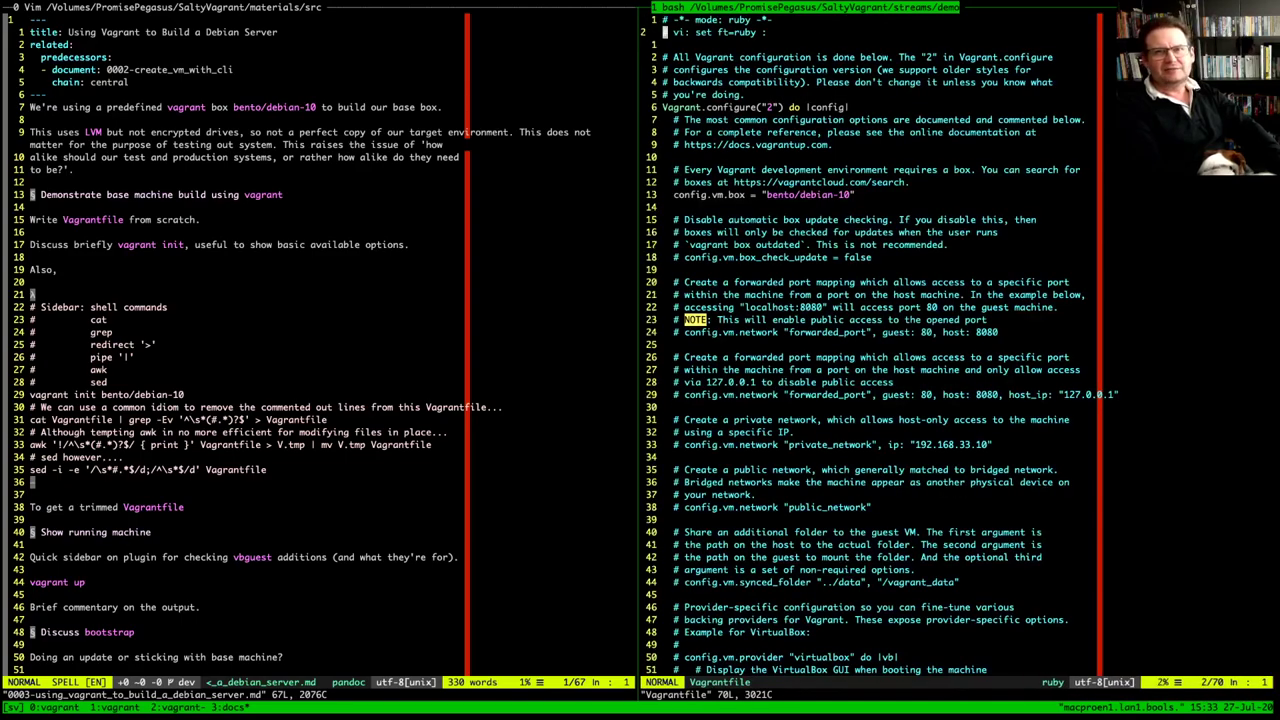
Step down to the config.vm.box = bento/debian-10 line, then quit Vim with :q
key(j)
key(j)
key(j)
key(j)
key(j)
key(j)
key(j)
key(j)
key(j)
key(k)
key(k)
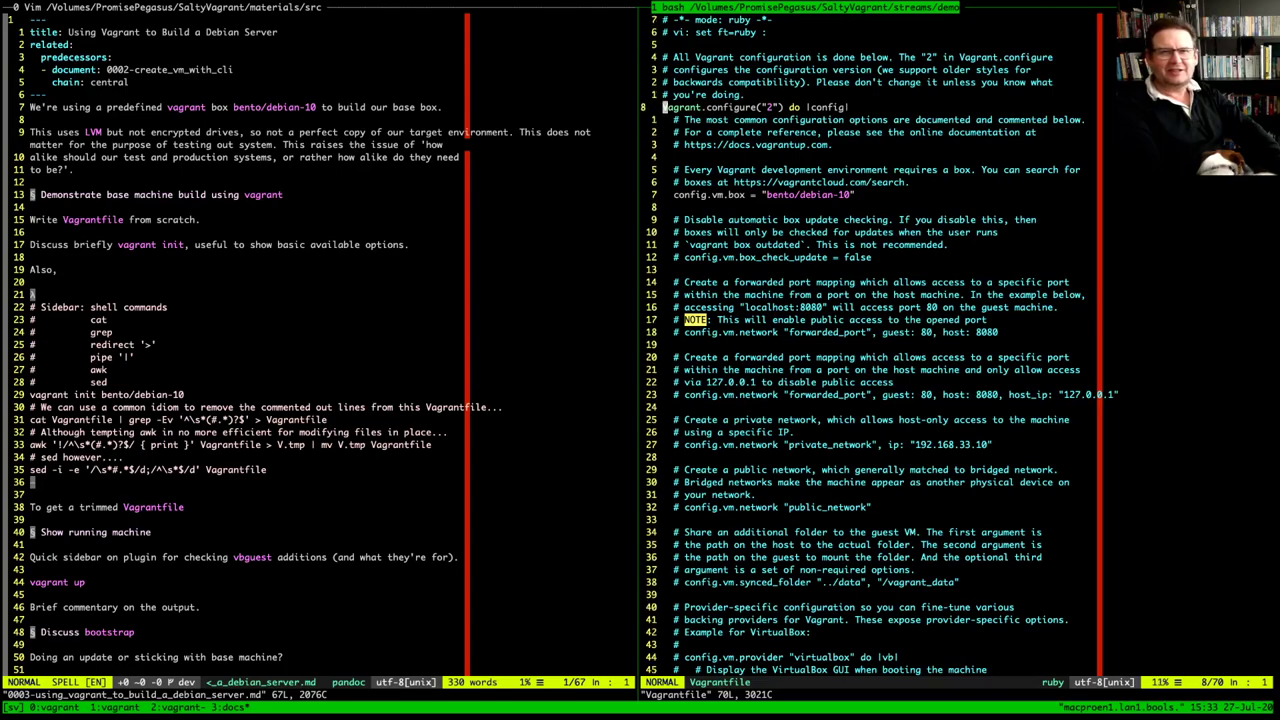
key(j)
key(j)
key(j)
key(j)
key(j)
key(j)
key(j)
key(j)
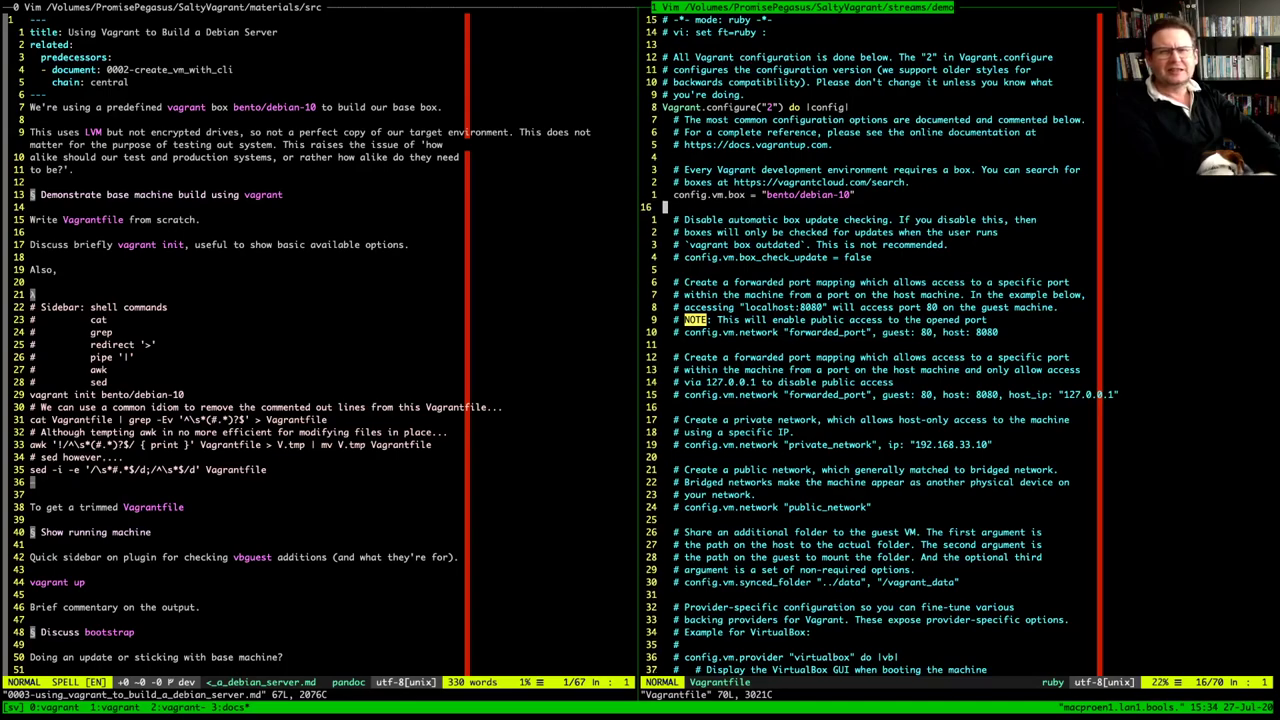
key(k)
key(k)
key(k)
key(j)
key(j)
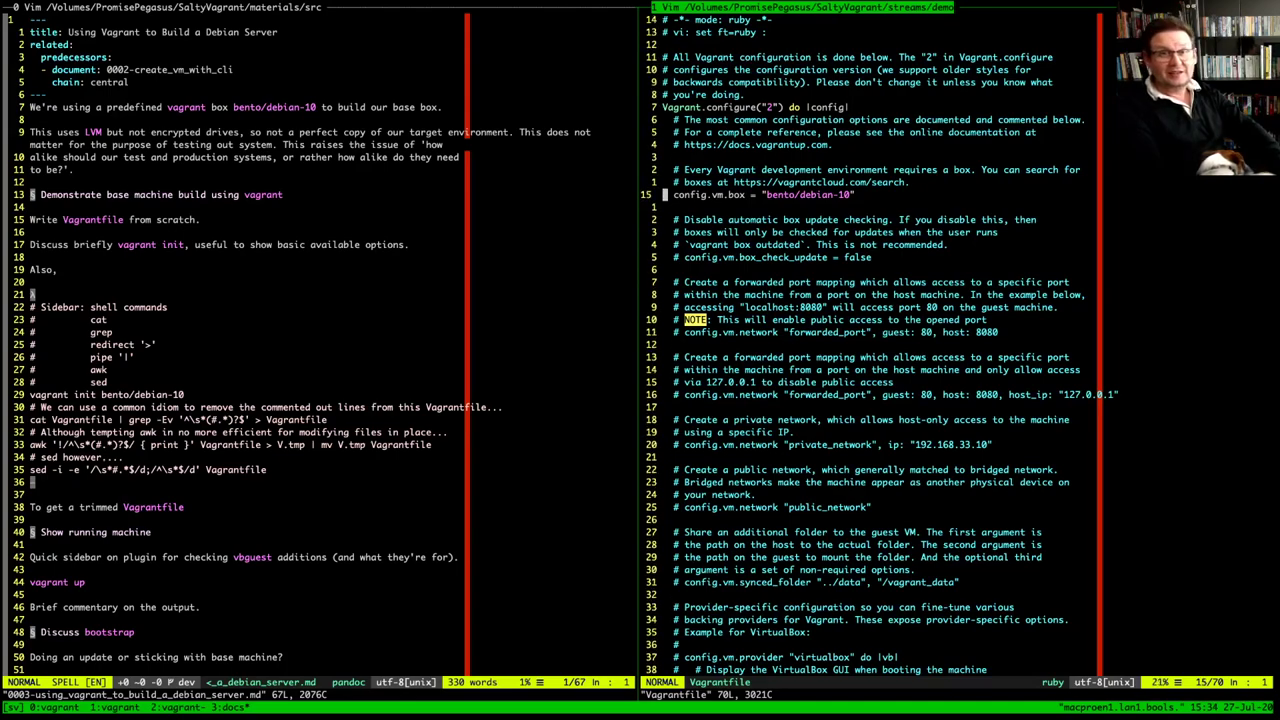
key(j)
key(j)
key(j)
key(j)
key(j)
key(j)
key(j)
key(j)
key(j)
key(j)
key(j)
key(j)
key(j)
key(j)
key(j)
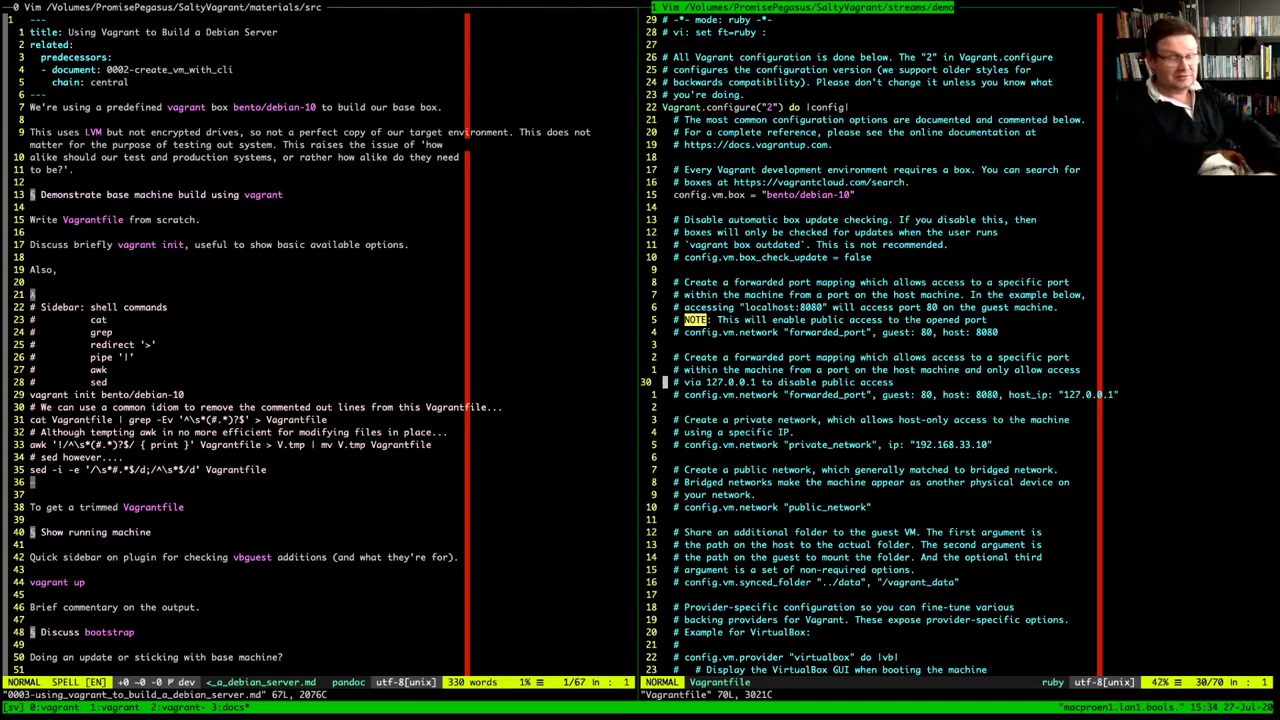
text(:q)
key(Return)
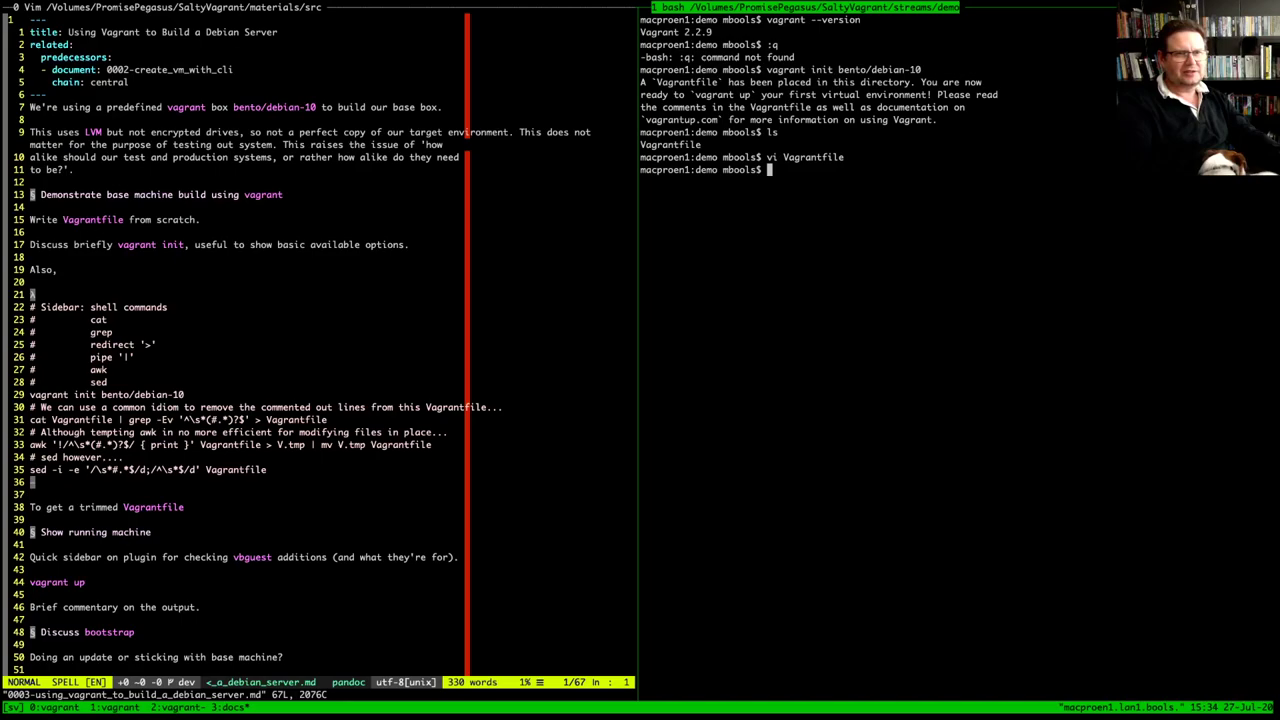
Copy the grep command from line 31 of the notes and paste it at the bash prompt
drag(30, 420, 326, 420)
key(super+c)
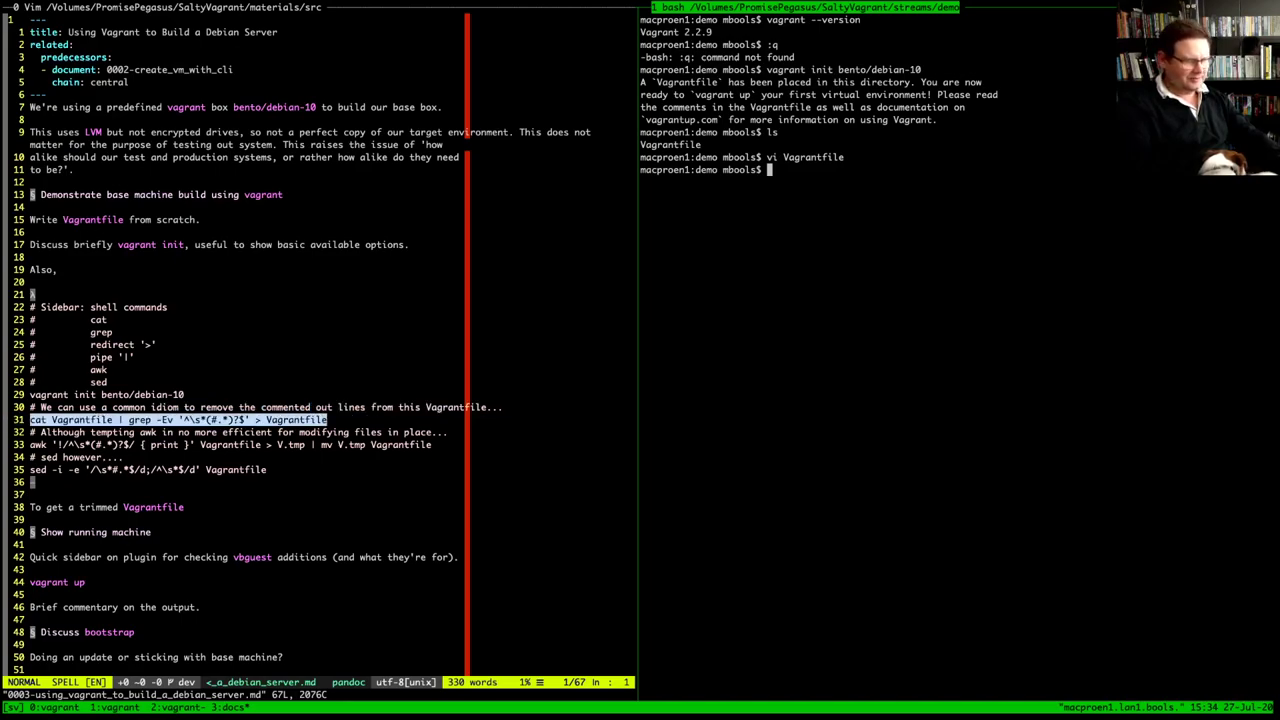
key(Escape)
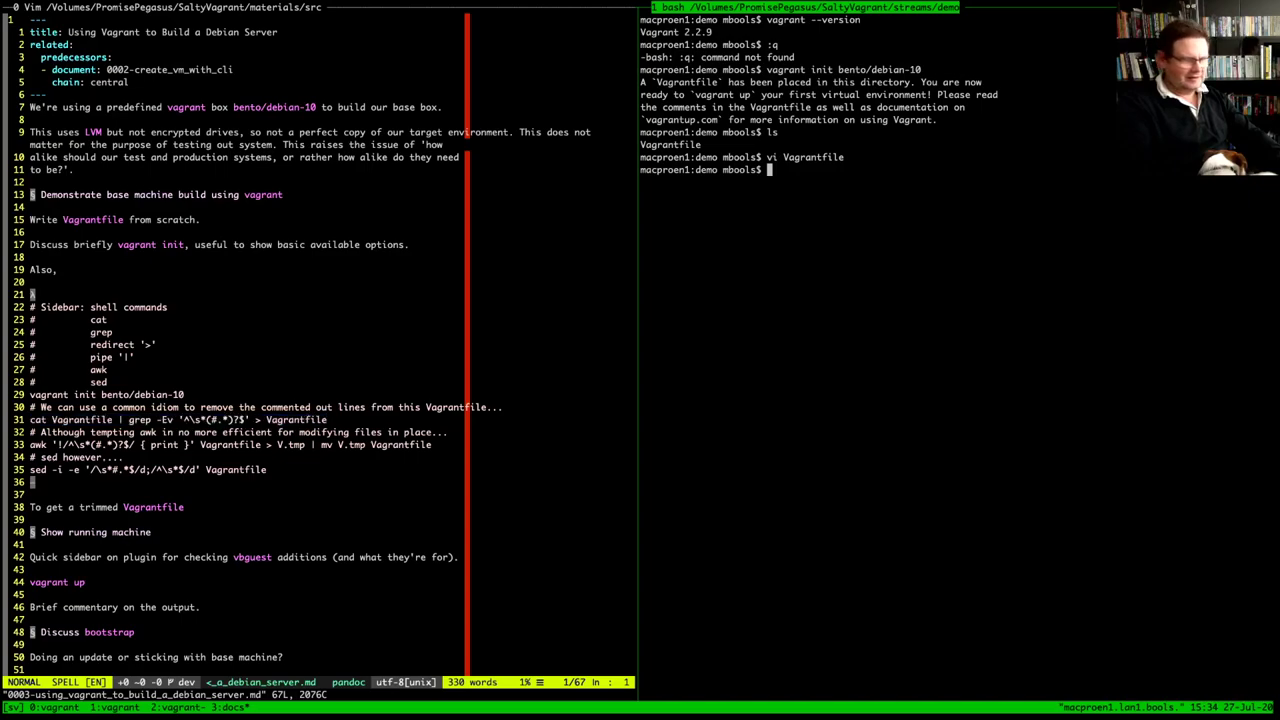
key(super+v)
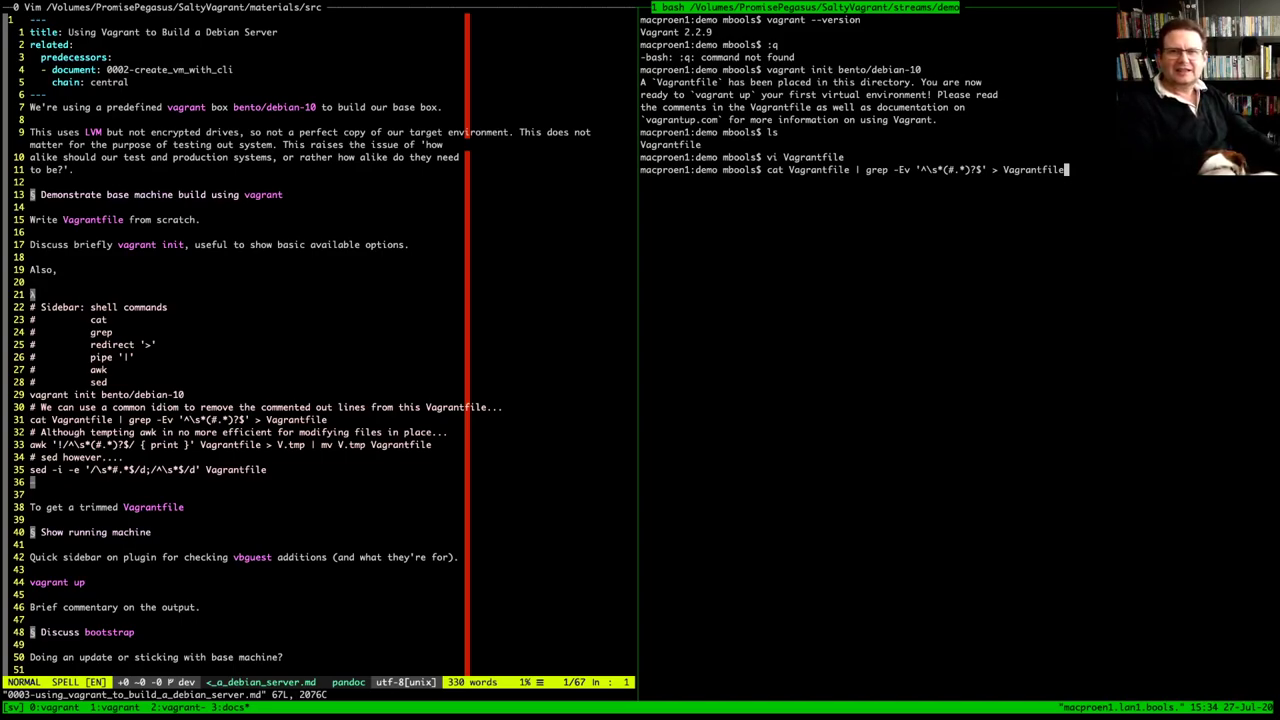
Highlight the pipe, the grep part, the ^ anchor, and the -E and v options
click(858, 169)
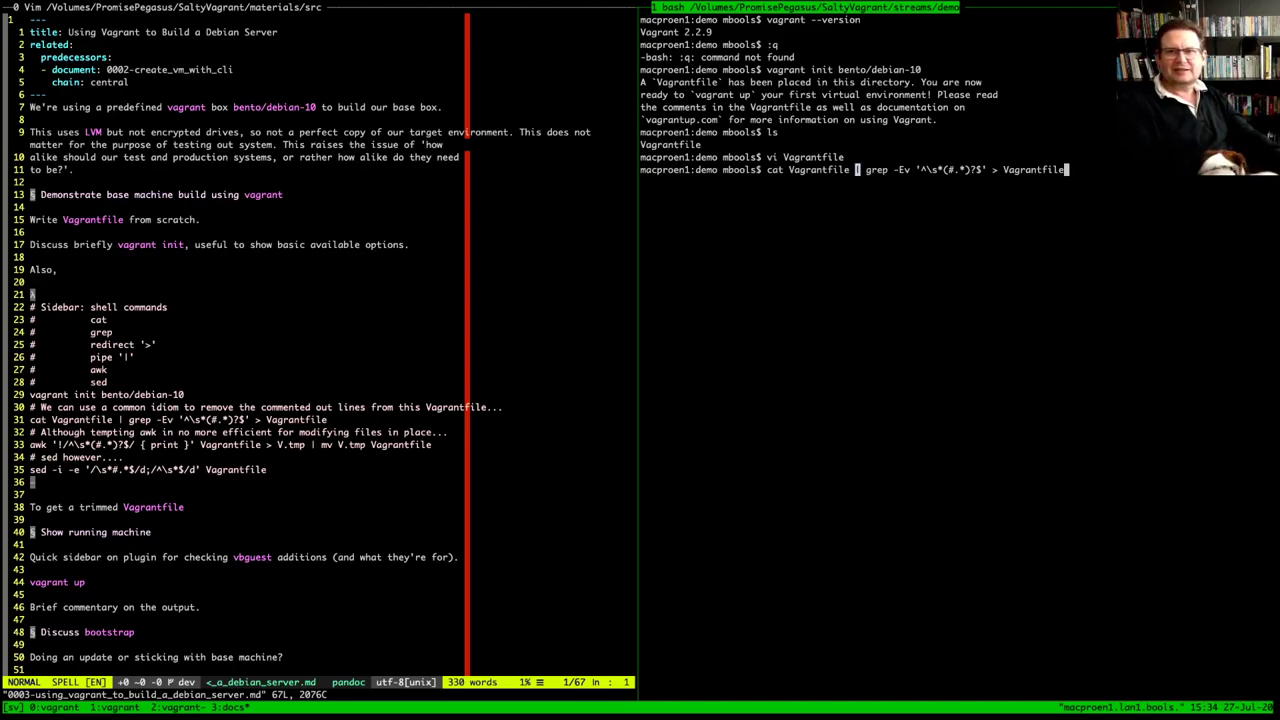
key(Left)
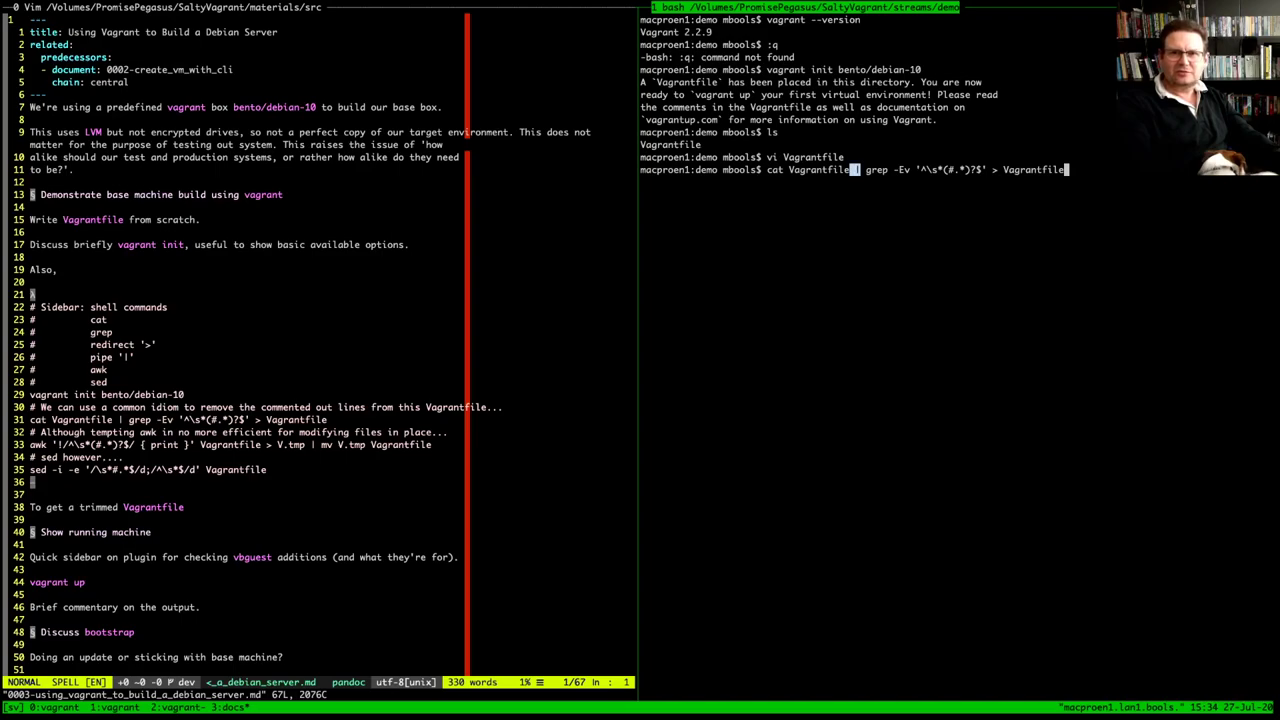
drag(866, 169, 998, 169)
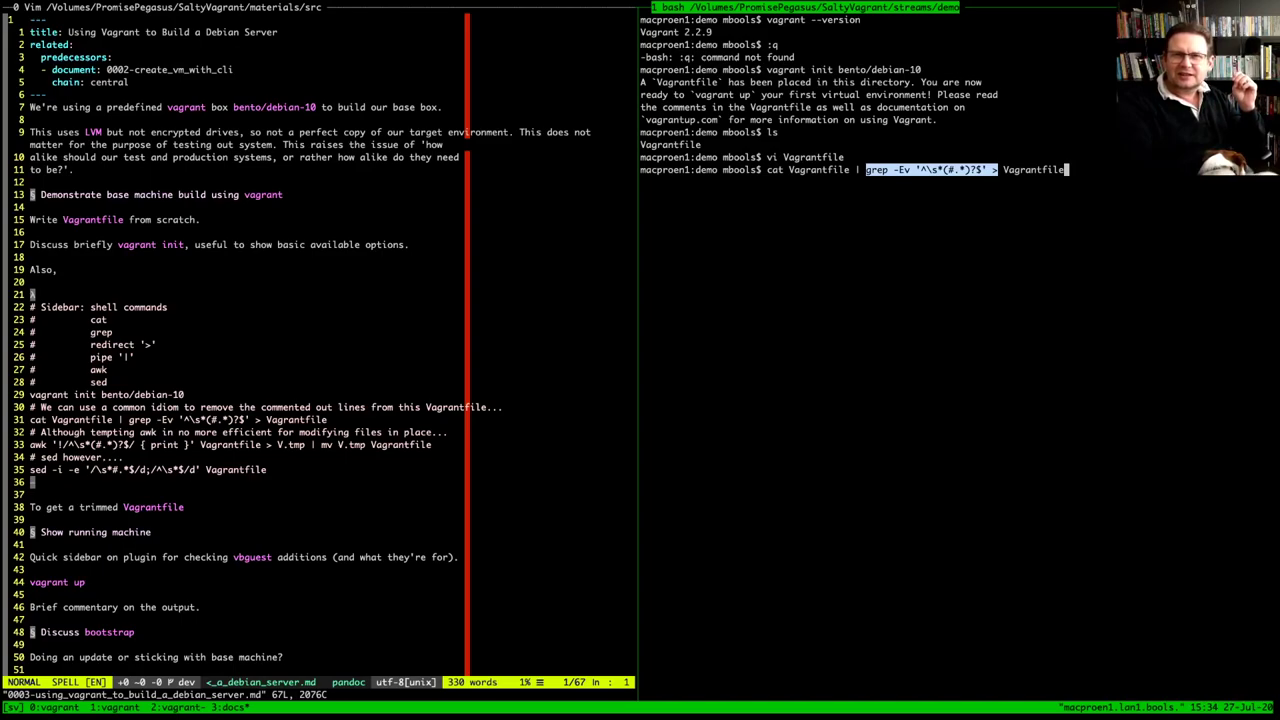
key(Escape)
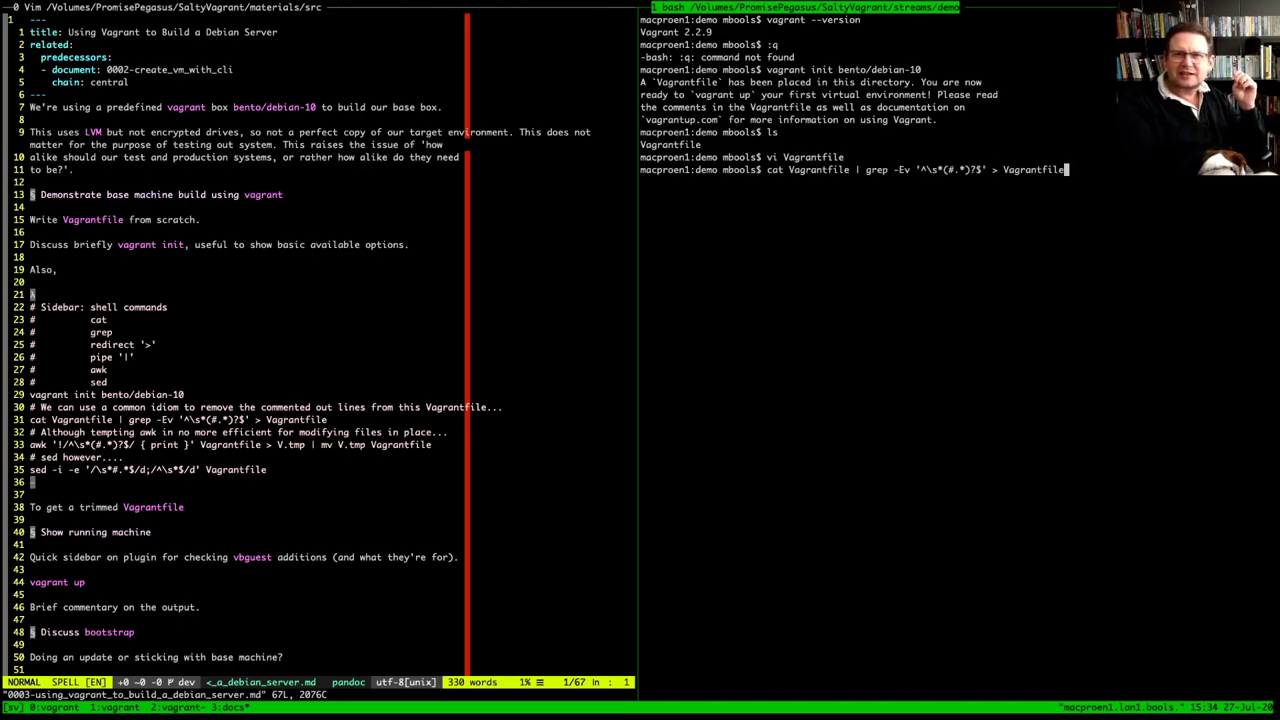
drag(921, 169, 927, 169)
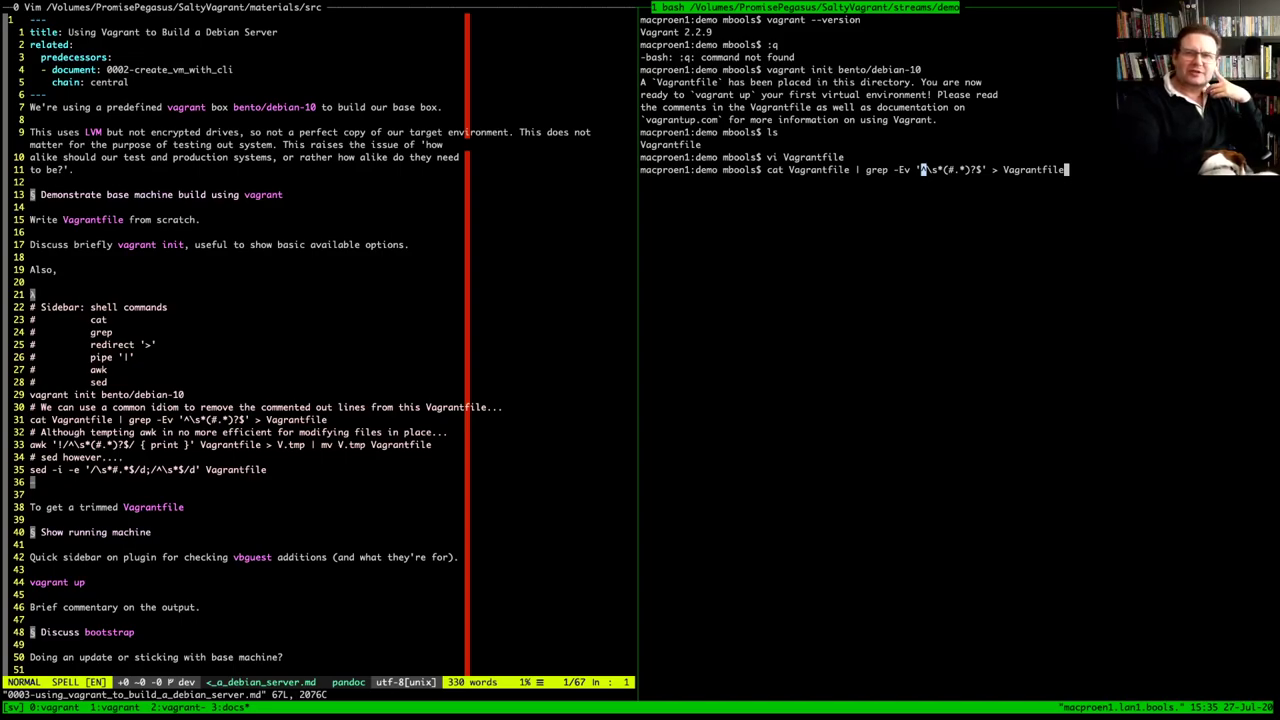
drag(899, 169, 906, 169)
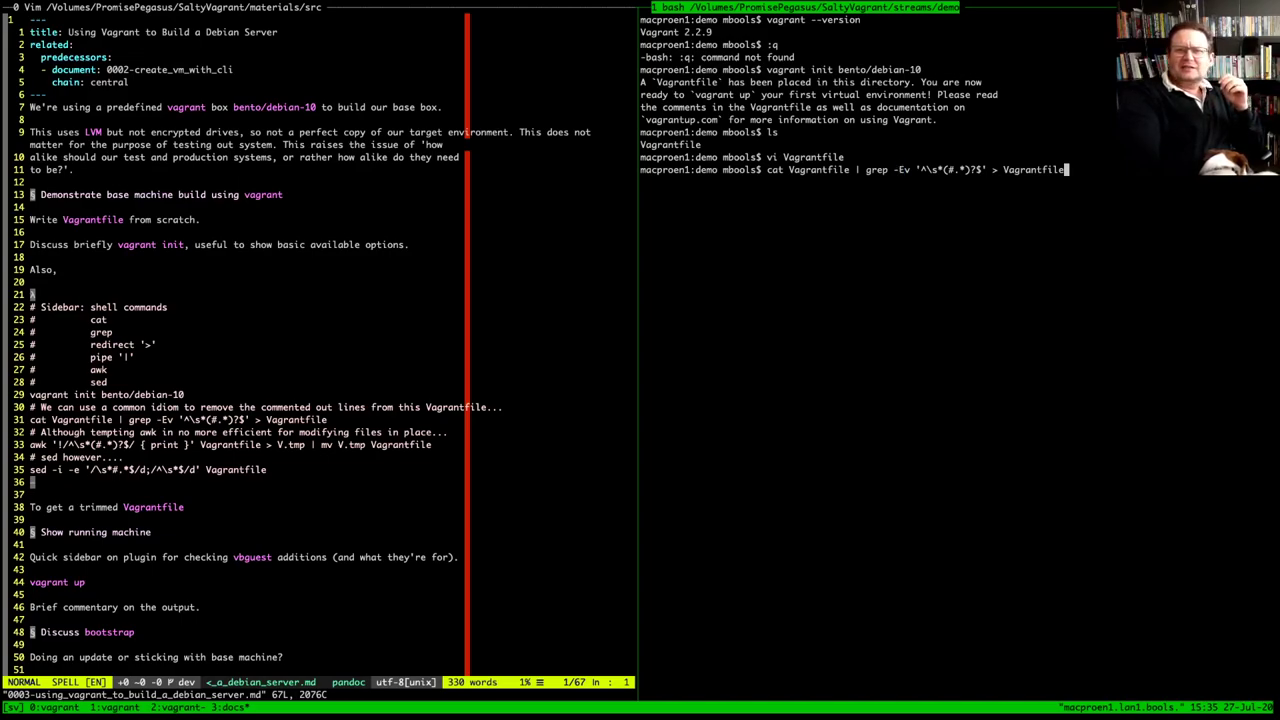
click(906, 169)
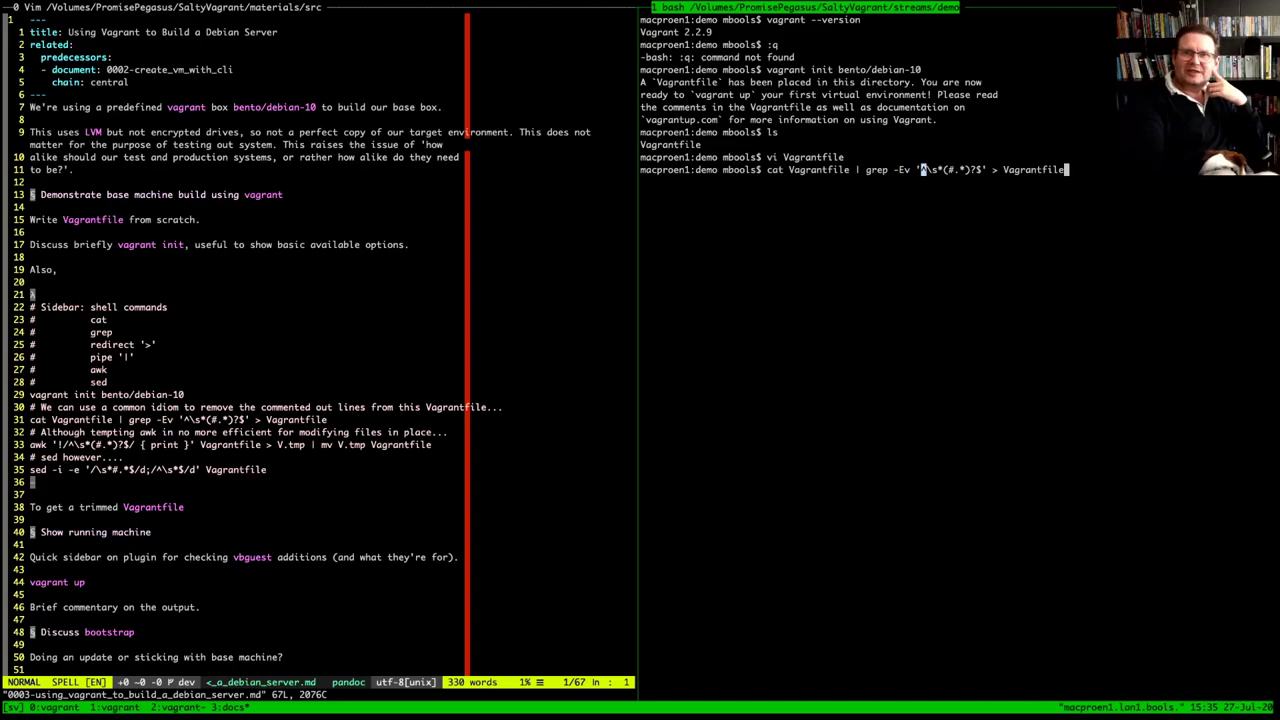
Highlight the \s*, (#.*)? and .* pieces, then the combined ^\s*(#.*)? pattern
drag(927, 169, 944, 169)
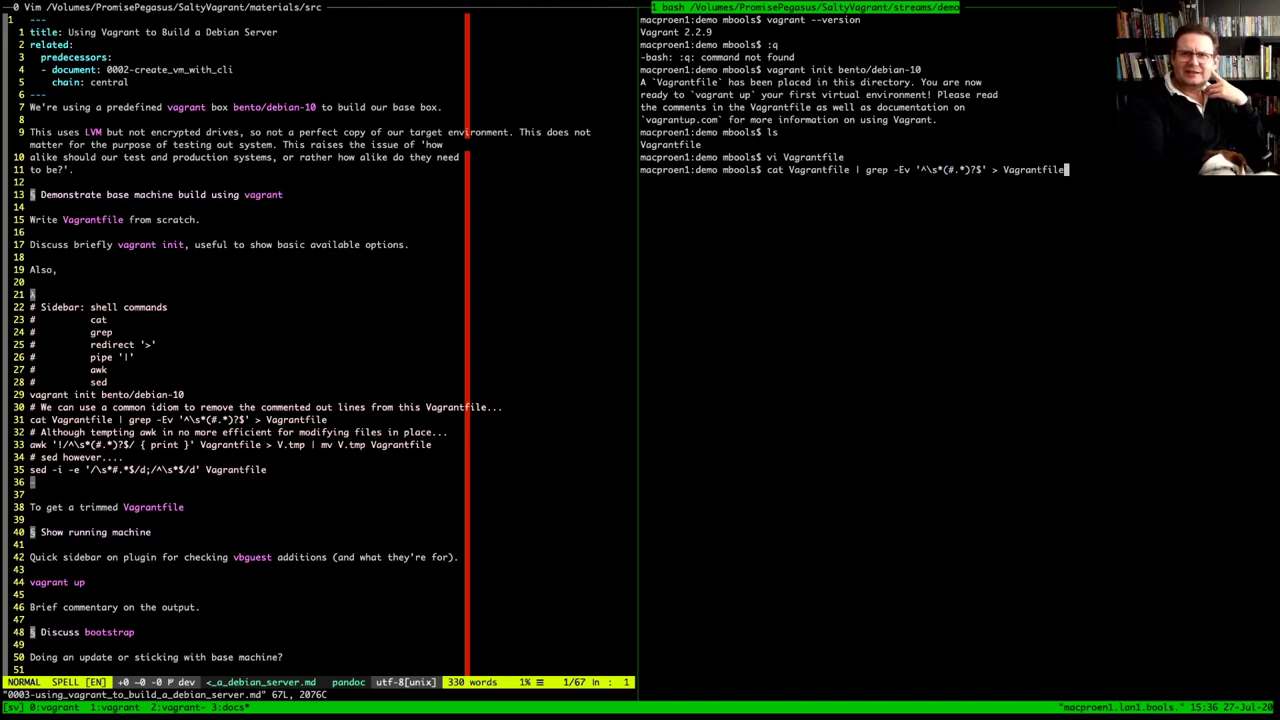
drag(944, 169, 977, 169)
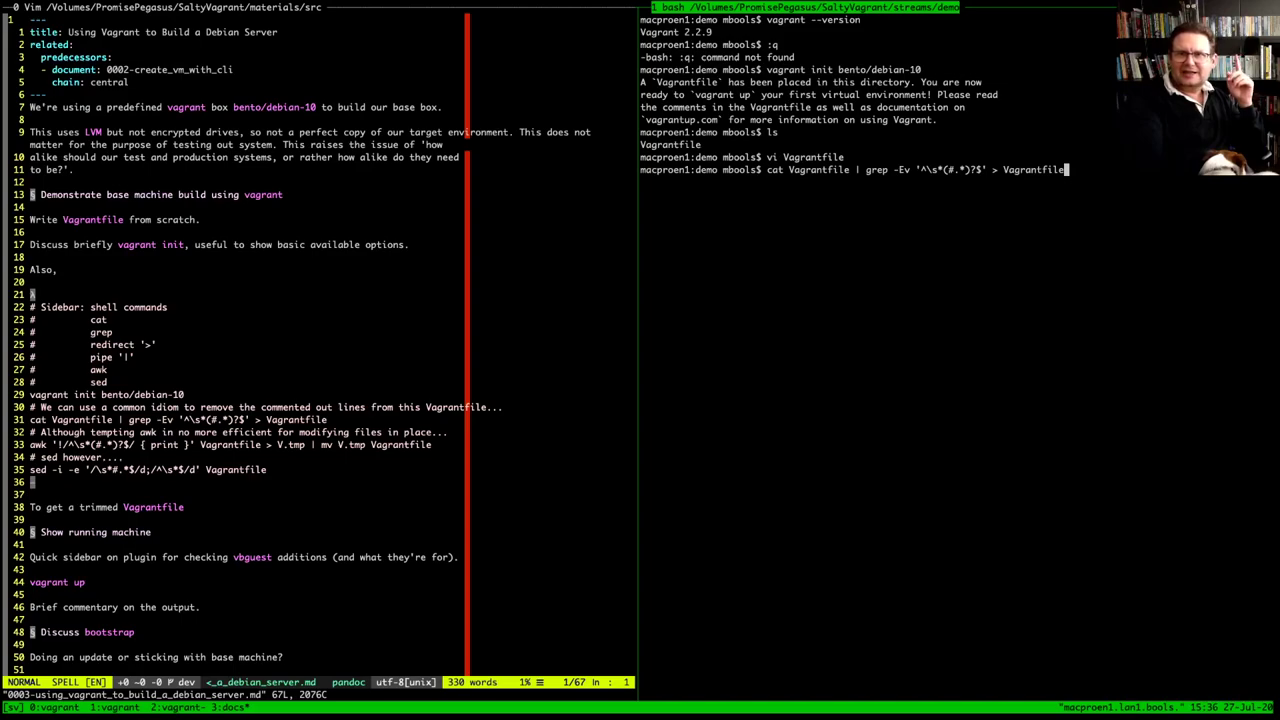
drag(953, 169, 965, 169)
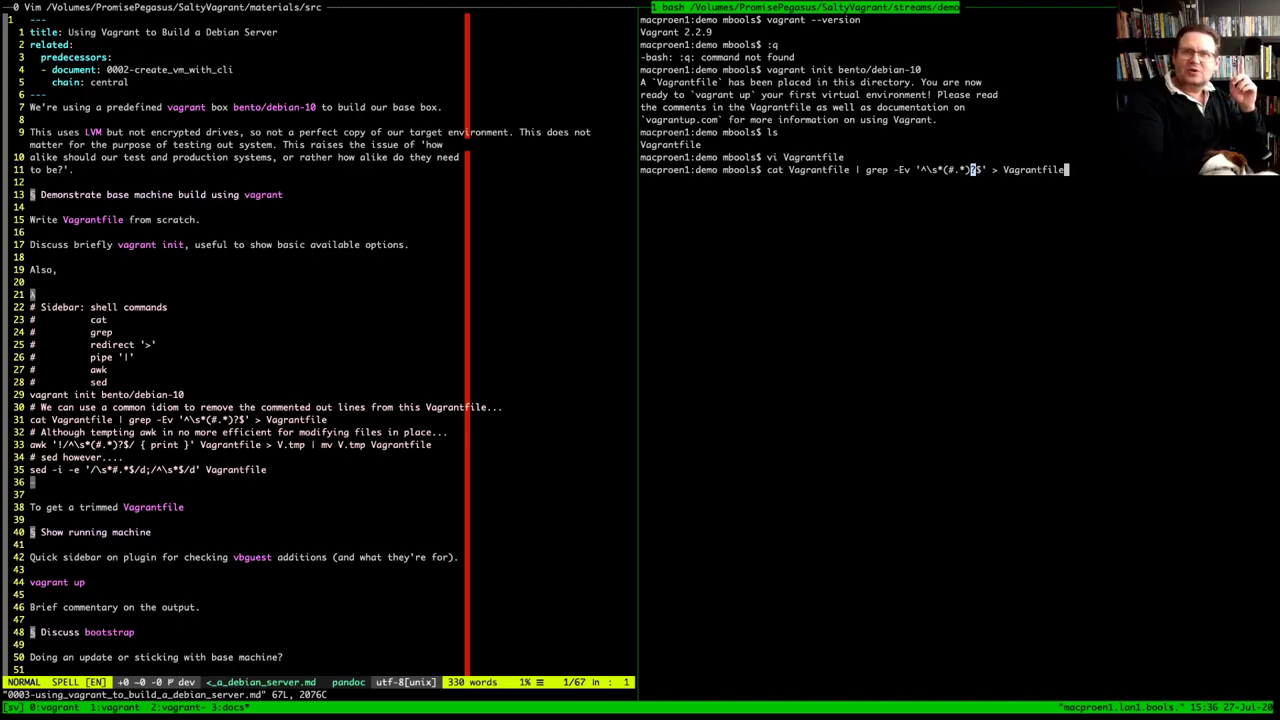
drag(921, 169, 976, 169)
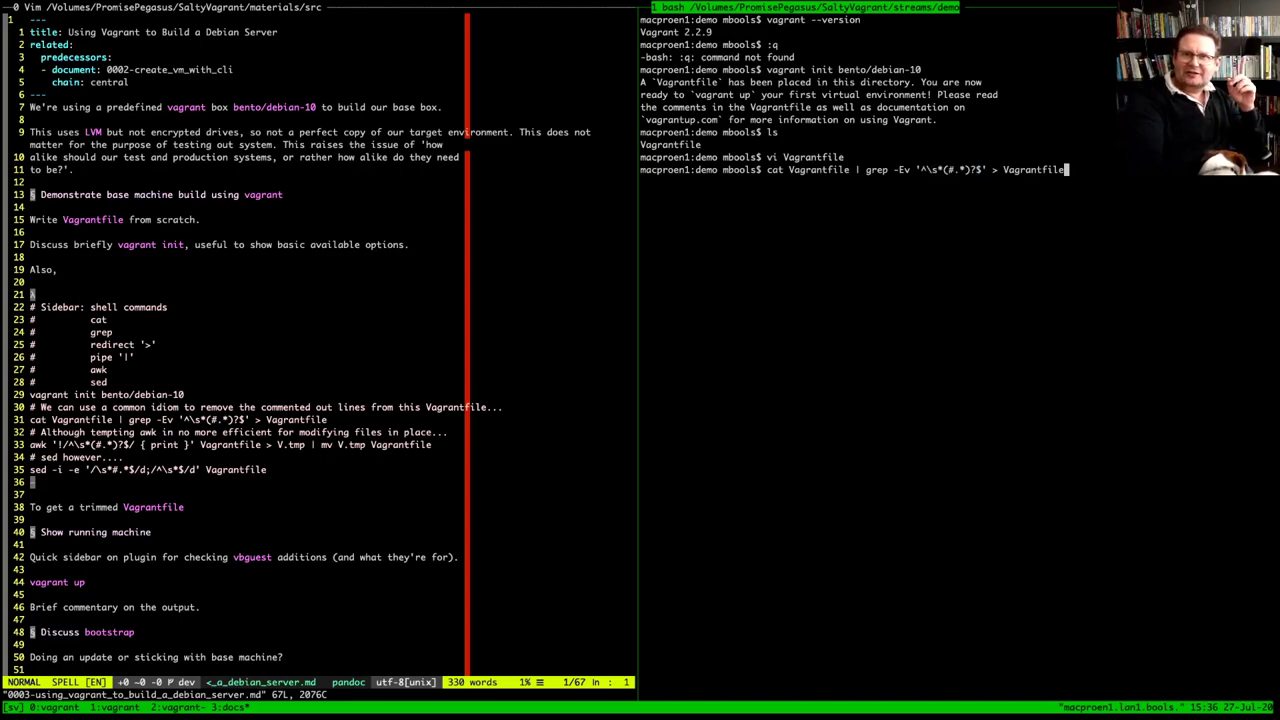
drag(920, 169, 982, 169)
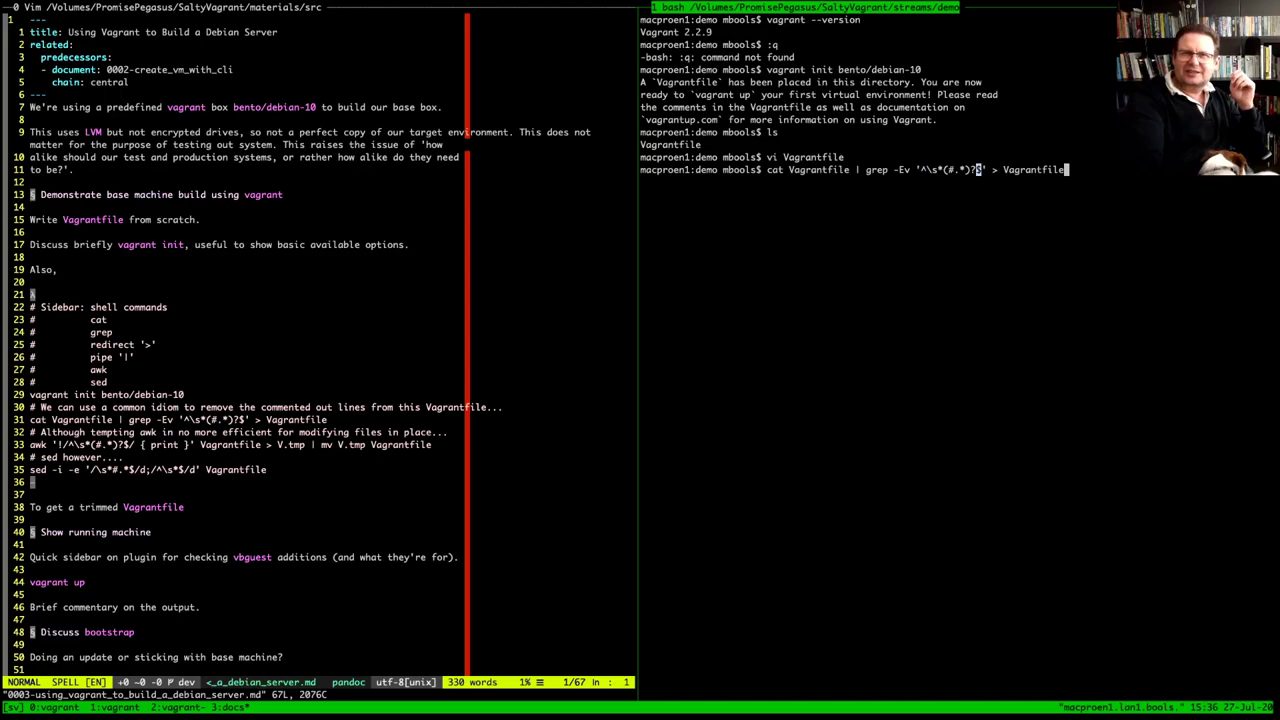
drag(926, 169, 944, 169)
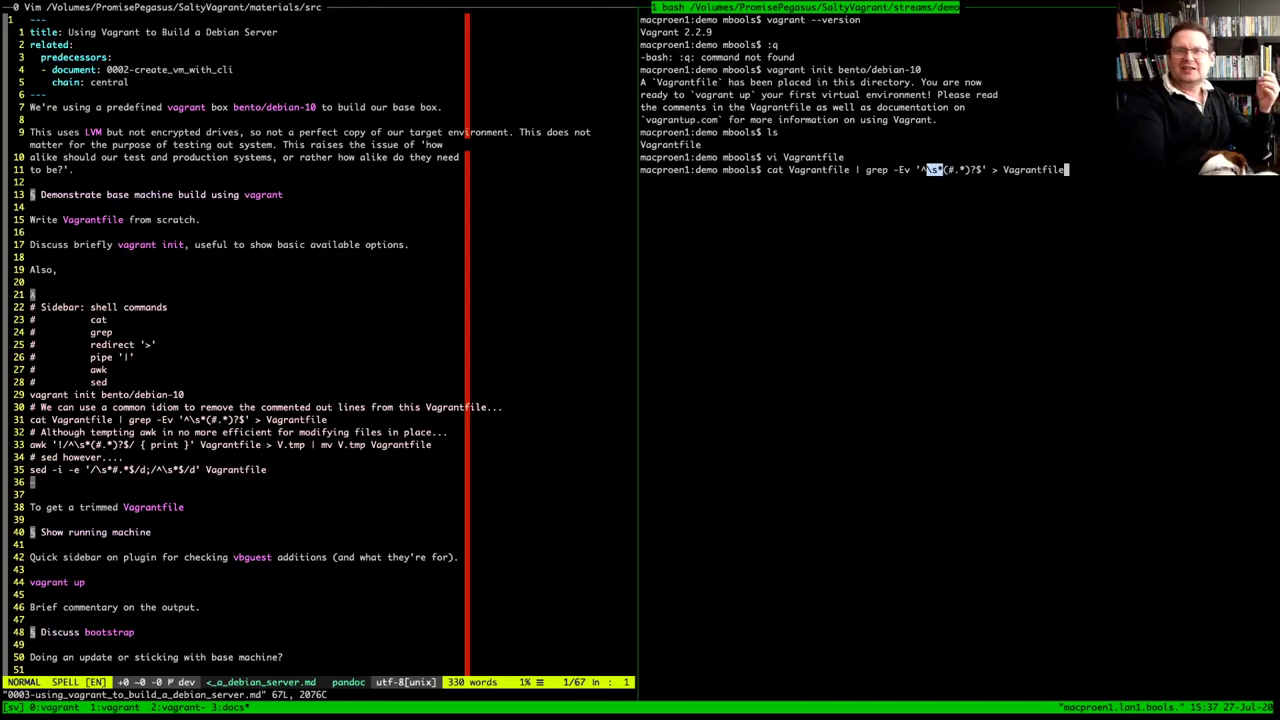
Highlight the (#.*) group, the full ^\s*(#.*)?$ pattern, and the quoted pattern
click(935, 169)
drag(943, 169, 966, 169)
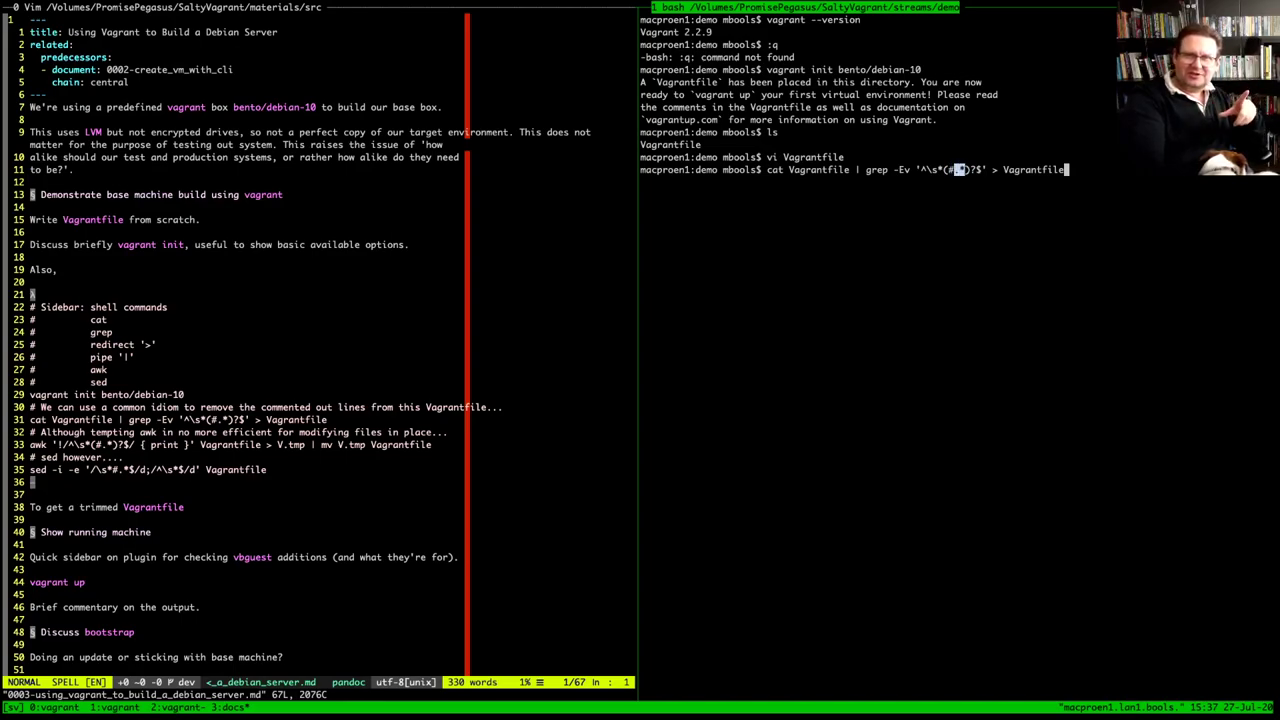
drag(921, 169, 983, 169)
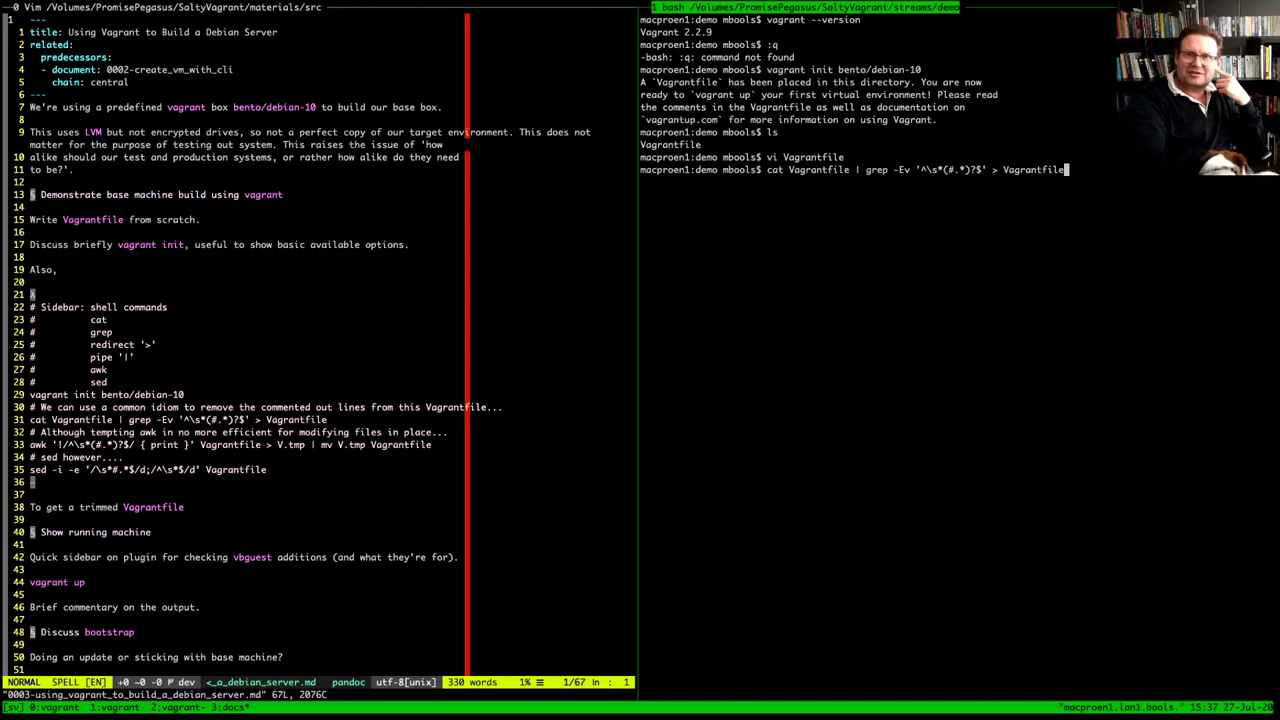
drag(920, 169, 983, 169)
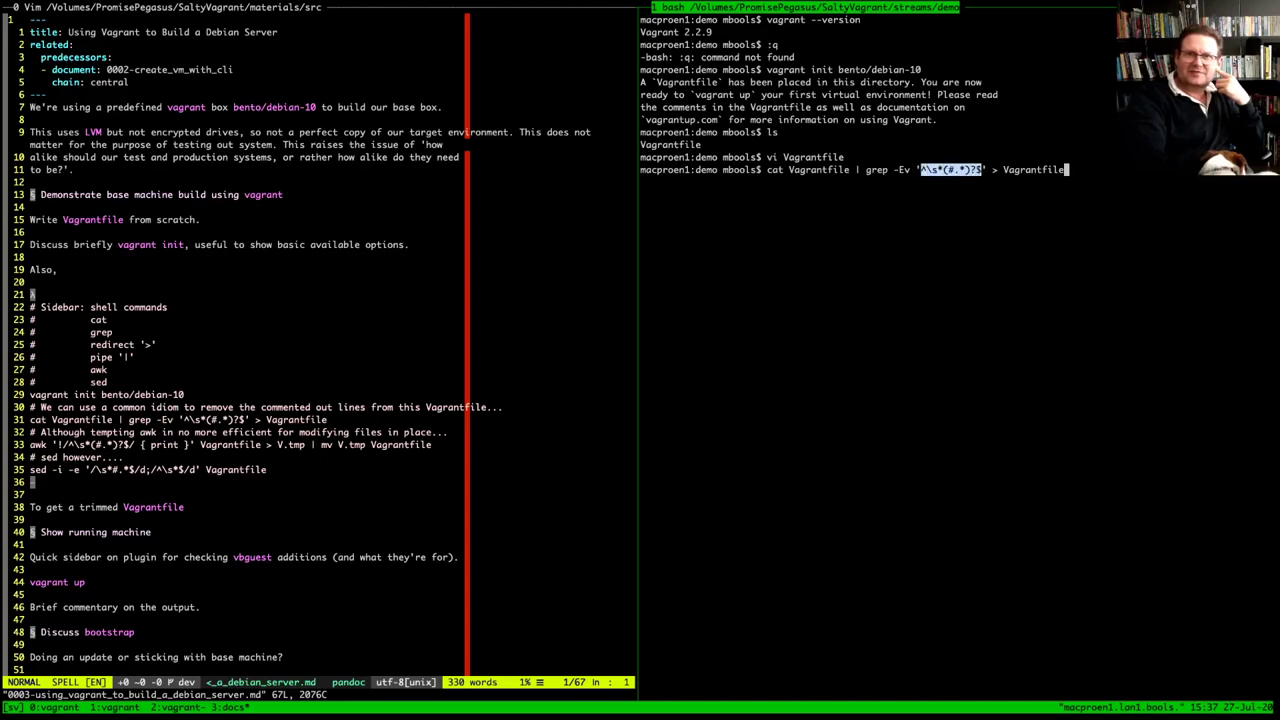
click(908, 169)
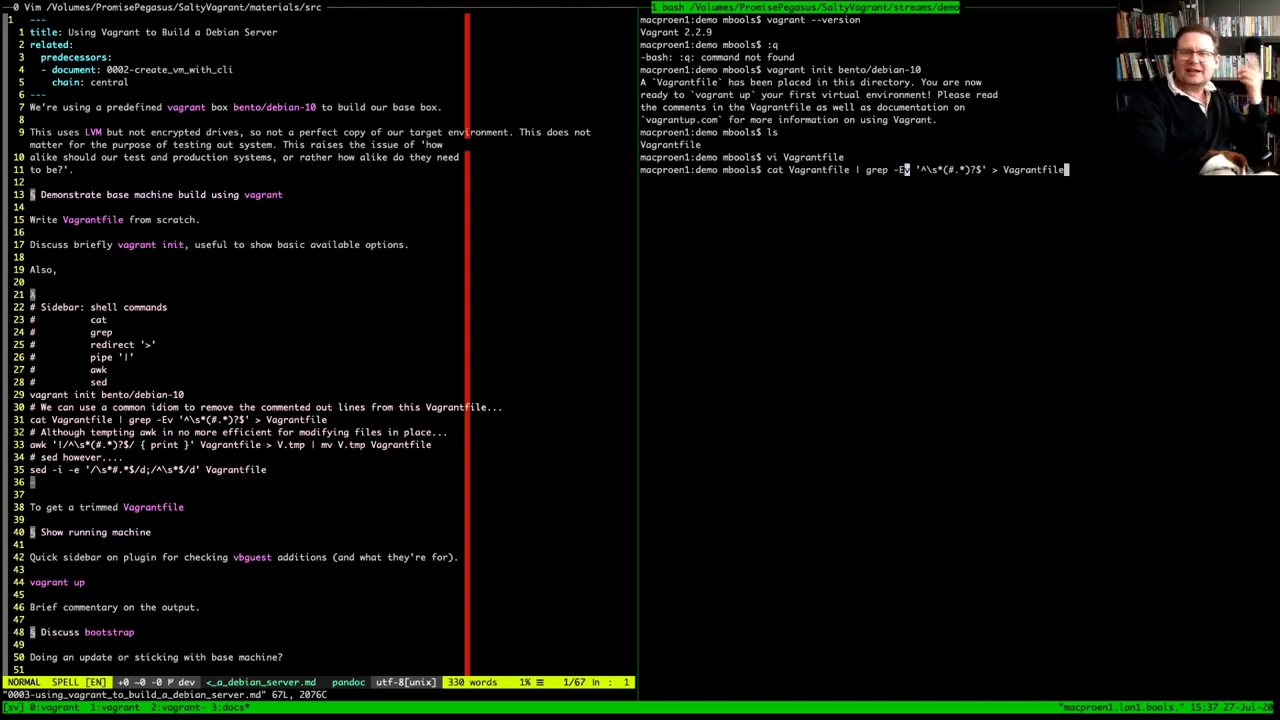
drag(916, 169, 988, 169)
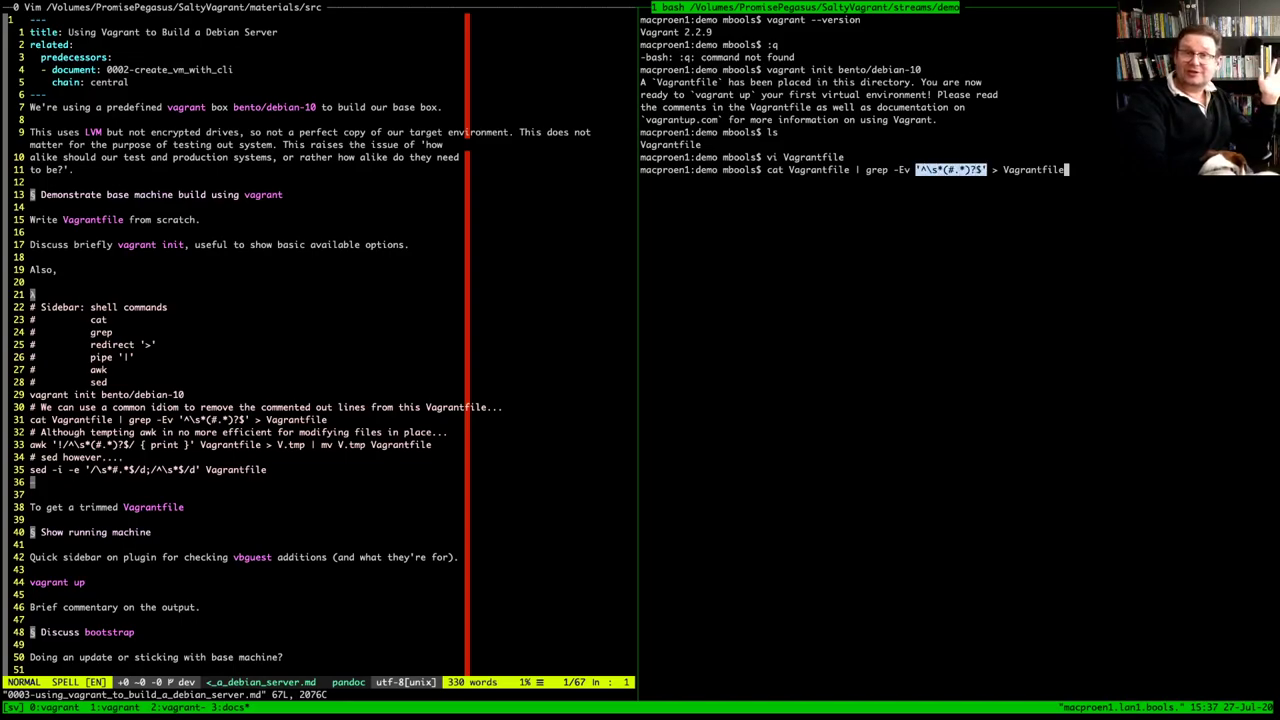
Run cat Vagrantfile | grep -Ev '^\s*(#.*)?$' > Vagrantfile
key(Return)
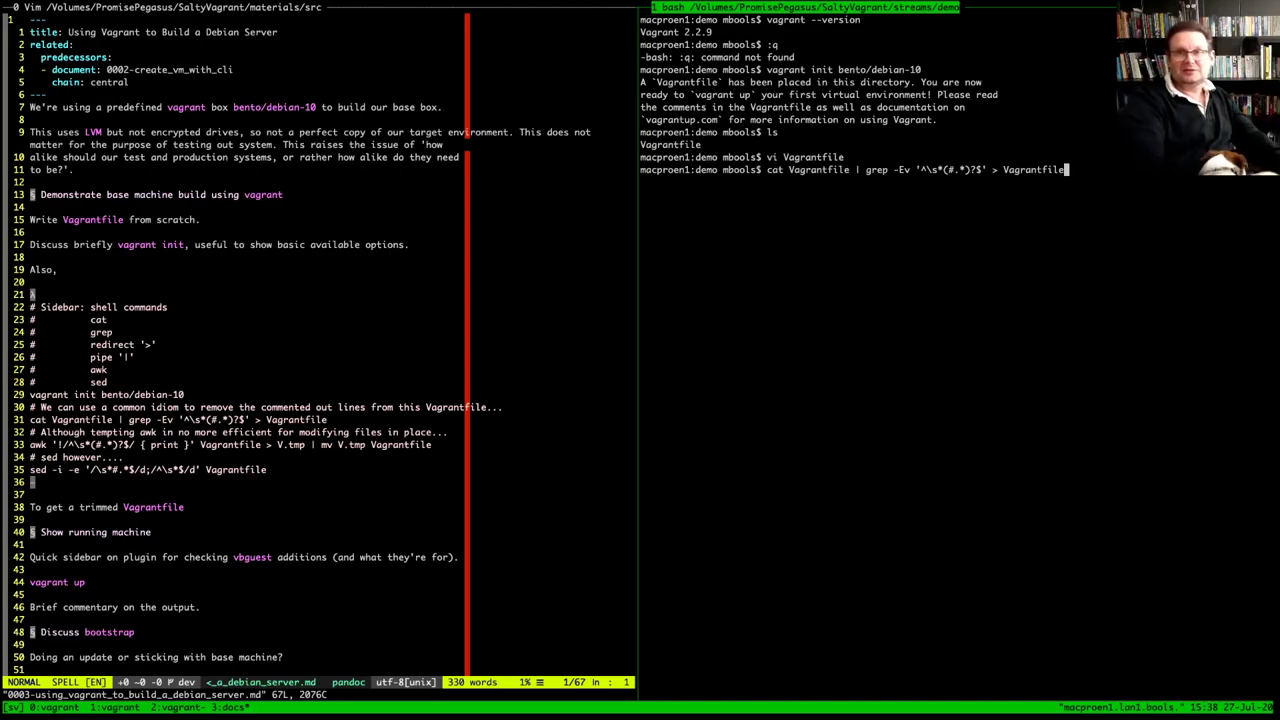
key(Return)
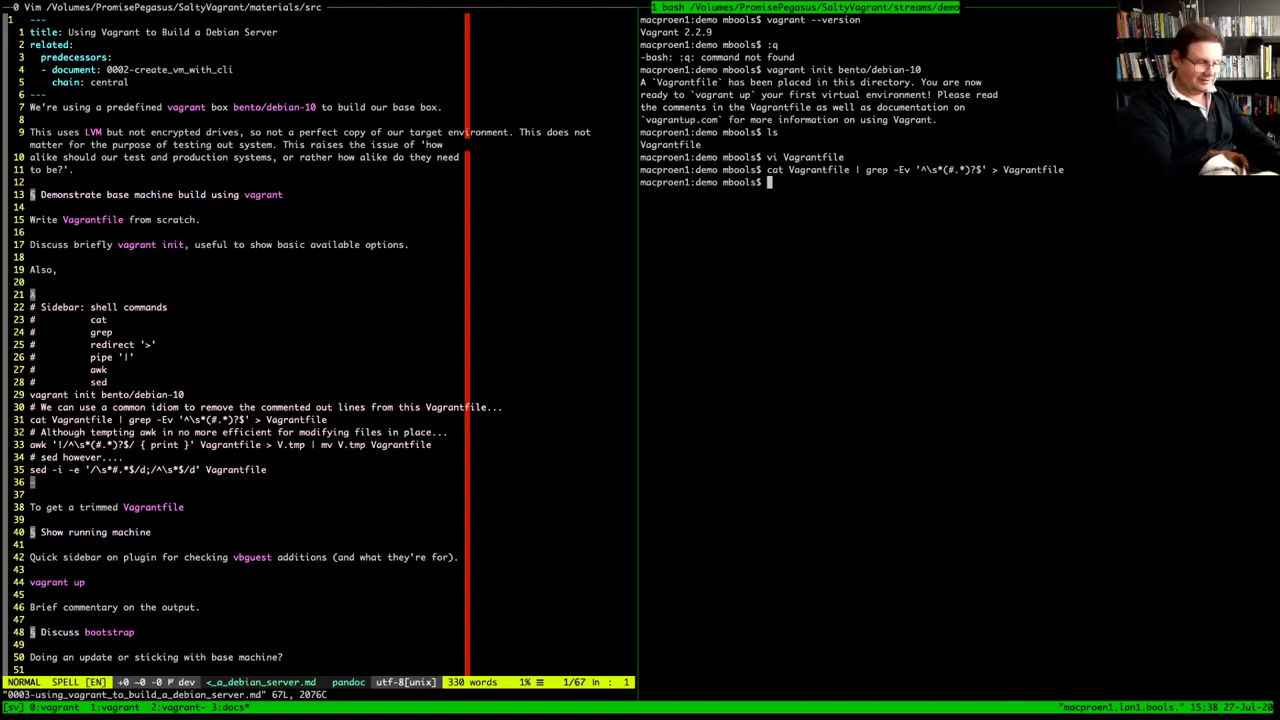
Reopen the Vagrantfile in Vim, find it empty (0L, 0C), and quit
text(vi Vagrantfile)
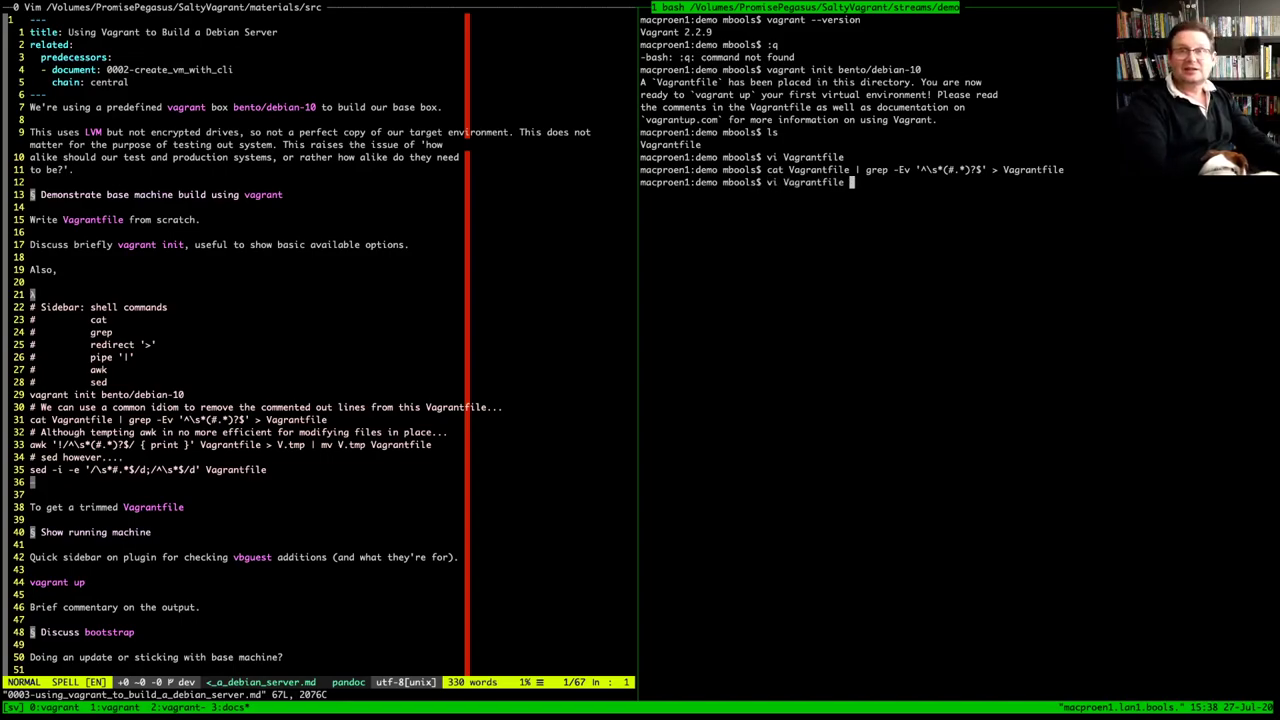
key(Return)
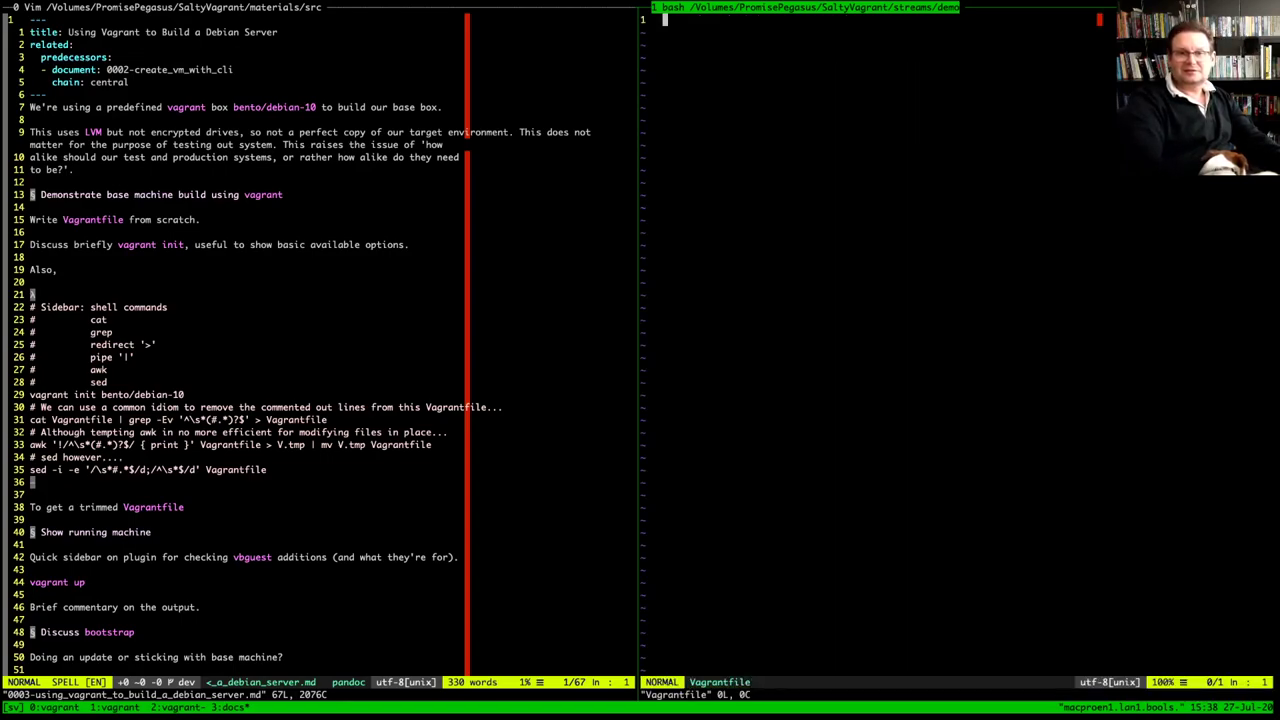
text(:q)
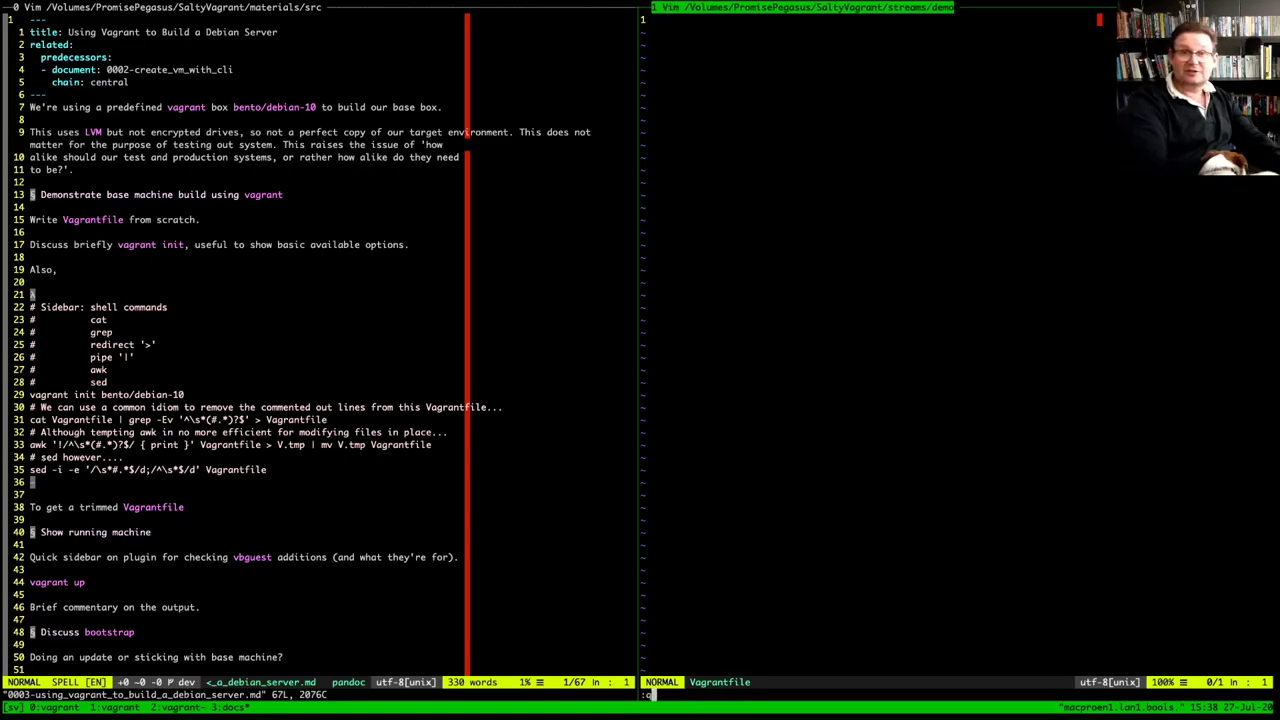
key(Return)
Browse shell history, then delete the file with rm Vagrantfile
key(Up)
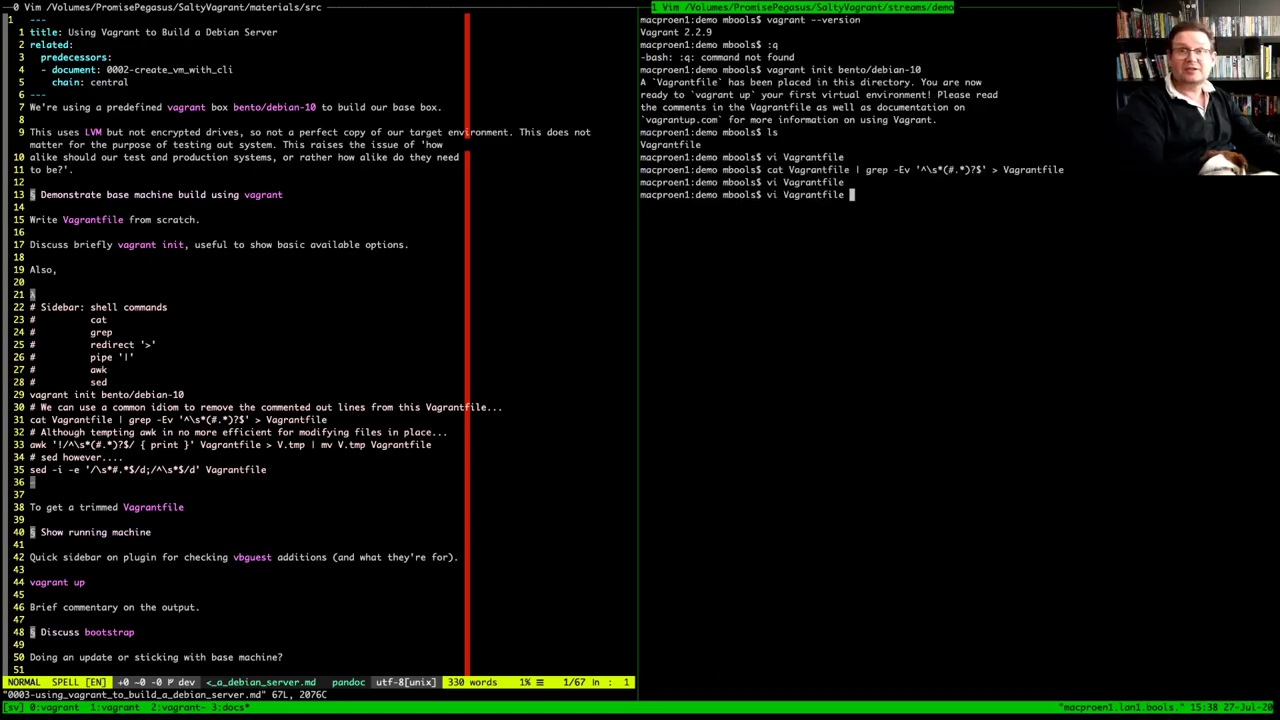
key(Up)
key(Down)
key(Down)
key(Up)
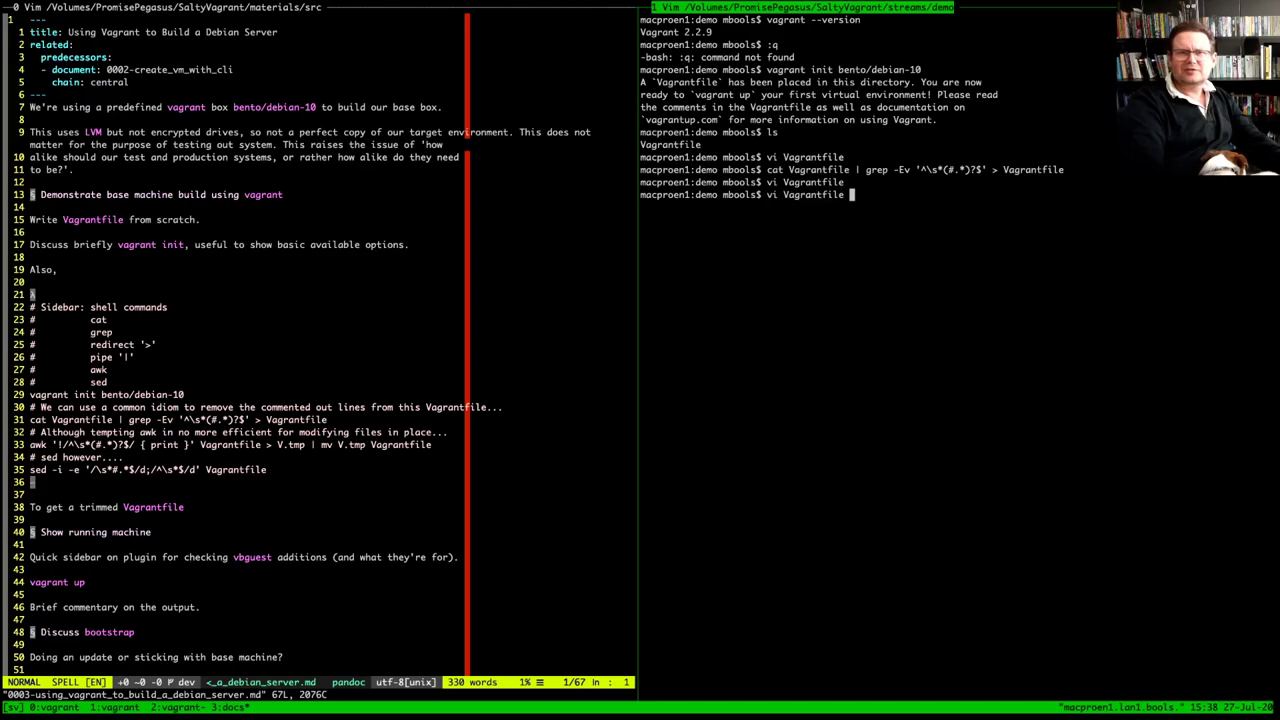
key(Up)
key(Down)
key(Down)
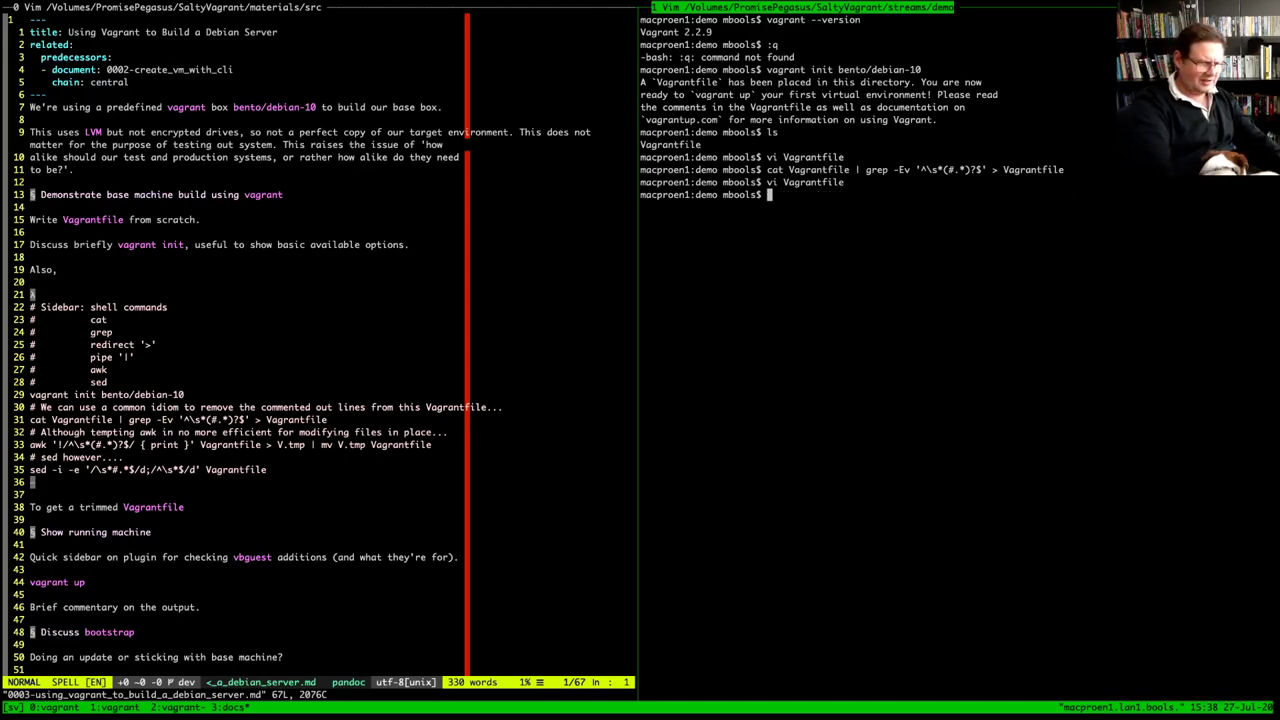
text(rm Vagrantfile)
key(Return)
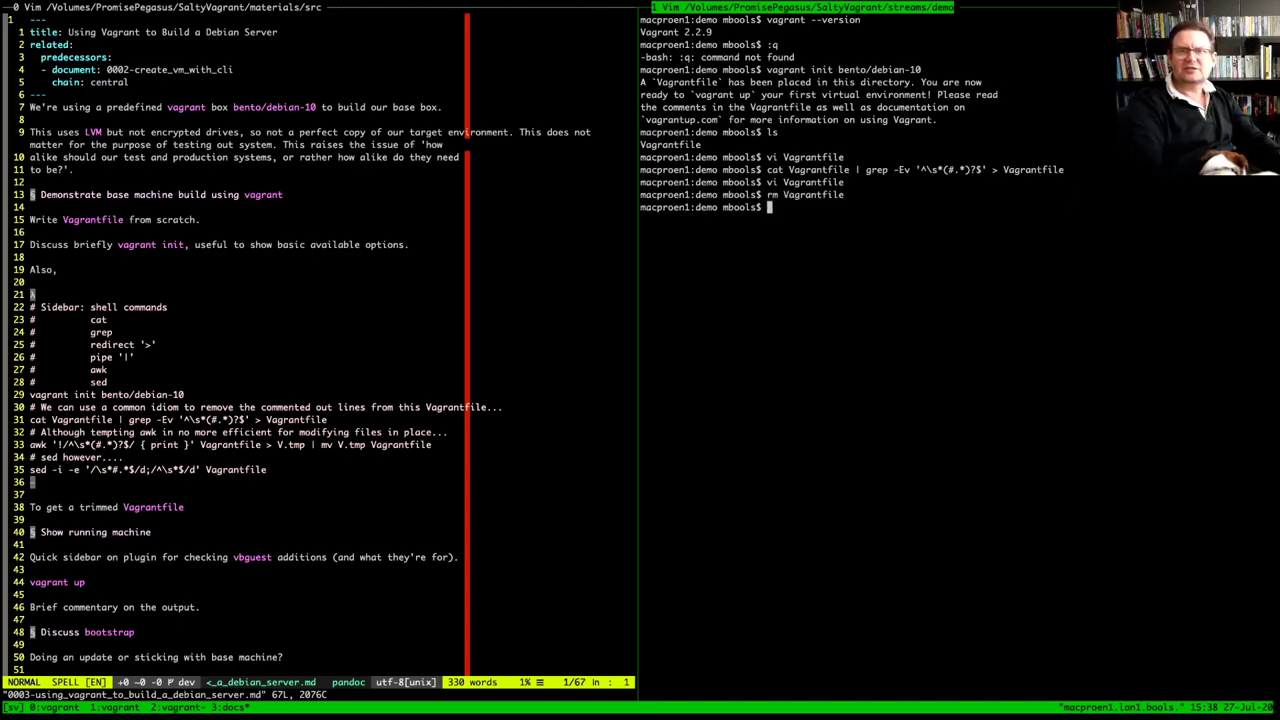
Recall and rerun vagrant init bento/debian-10 to regenerate the Vagrantfile
key(Up)
key(Up)
key(Up)
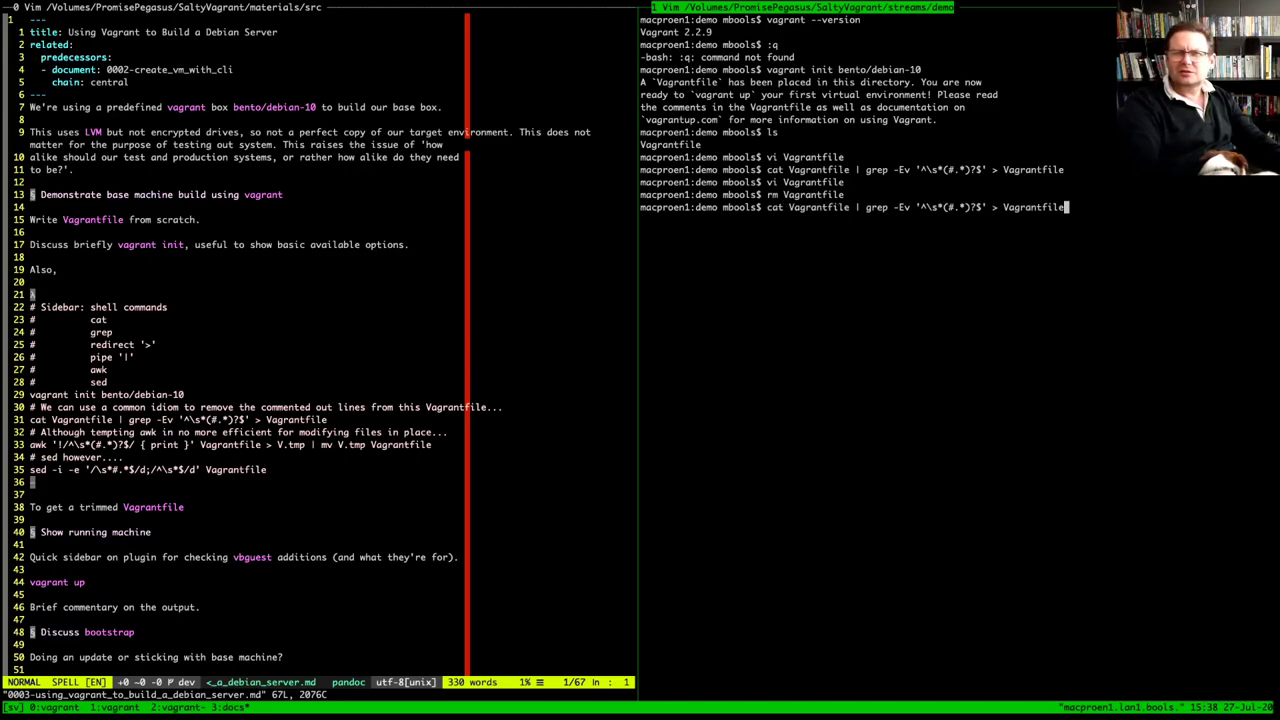
key(Up)
key(Up)
key(Up)
key(Up)
key(Up)
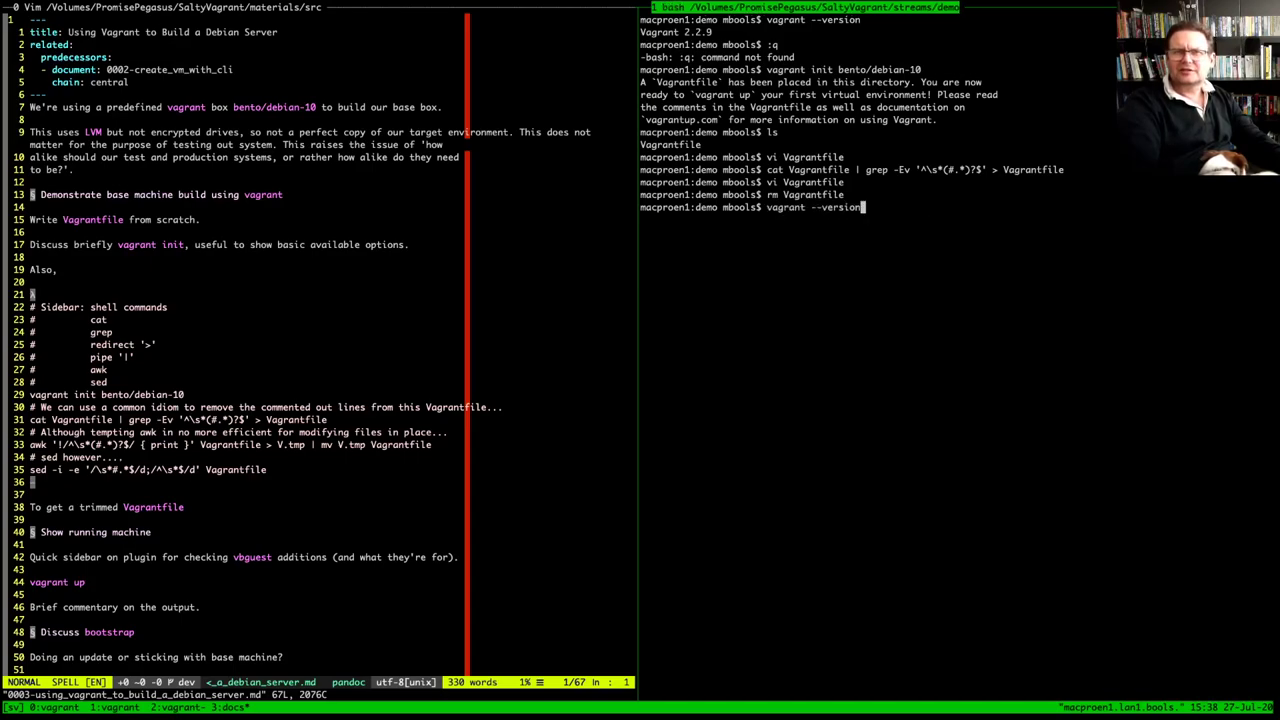
key(Down)
key(Down)
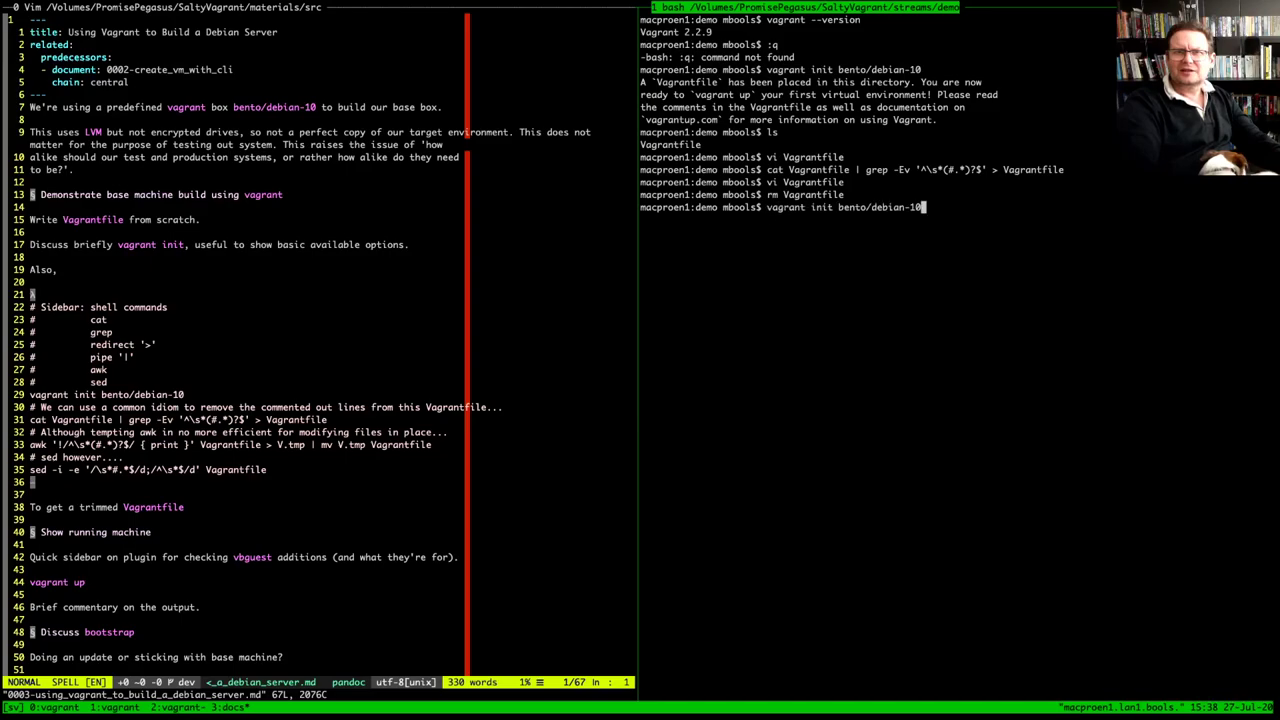
key(Return)
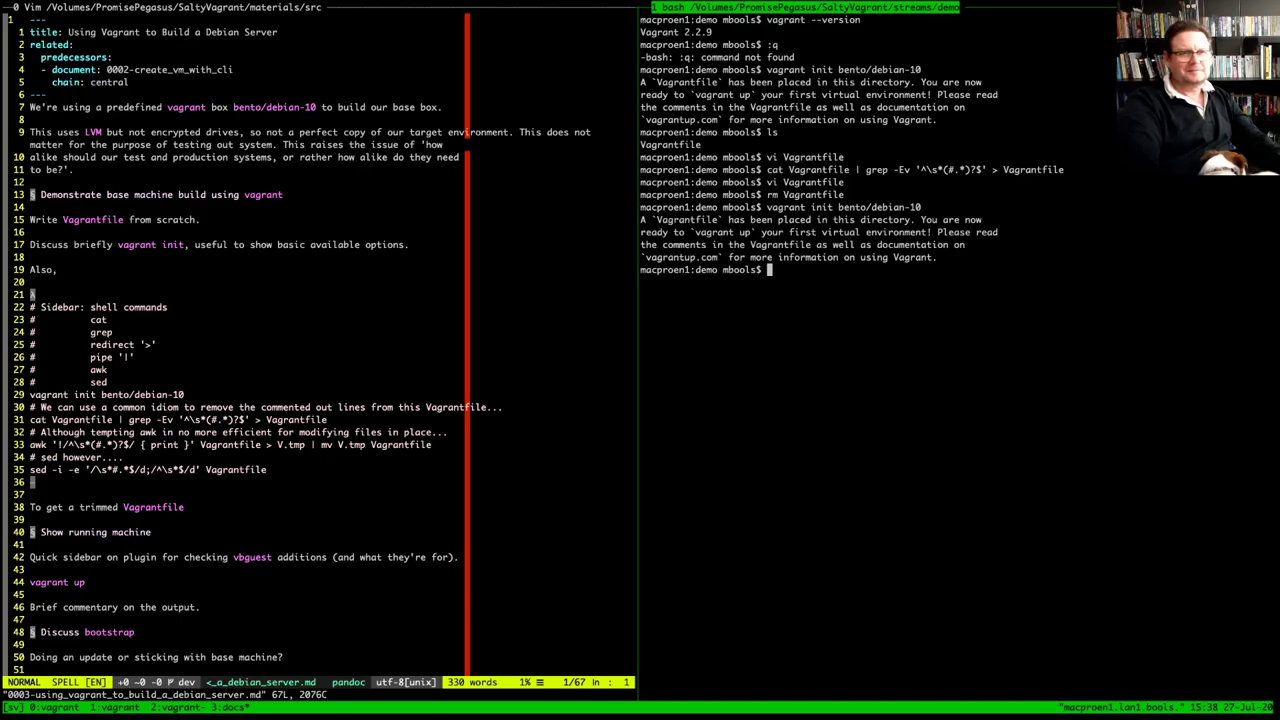
Rerun the cat/grep command without '> Vagrantfile' to print only the config.vm.box block
key(Up)
key(ctrl+u)
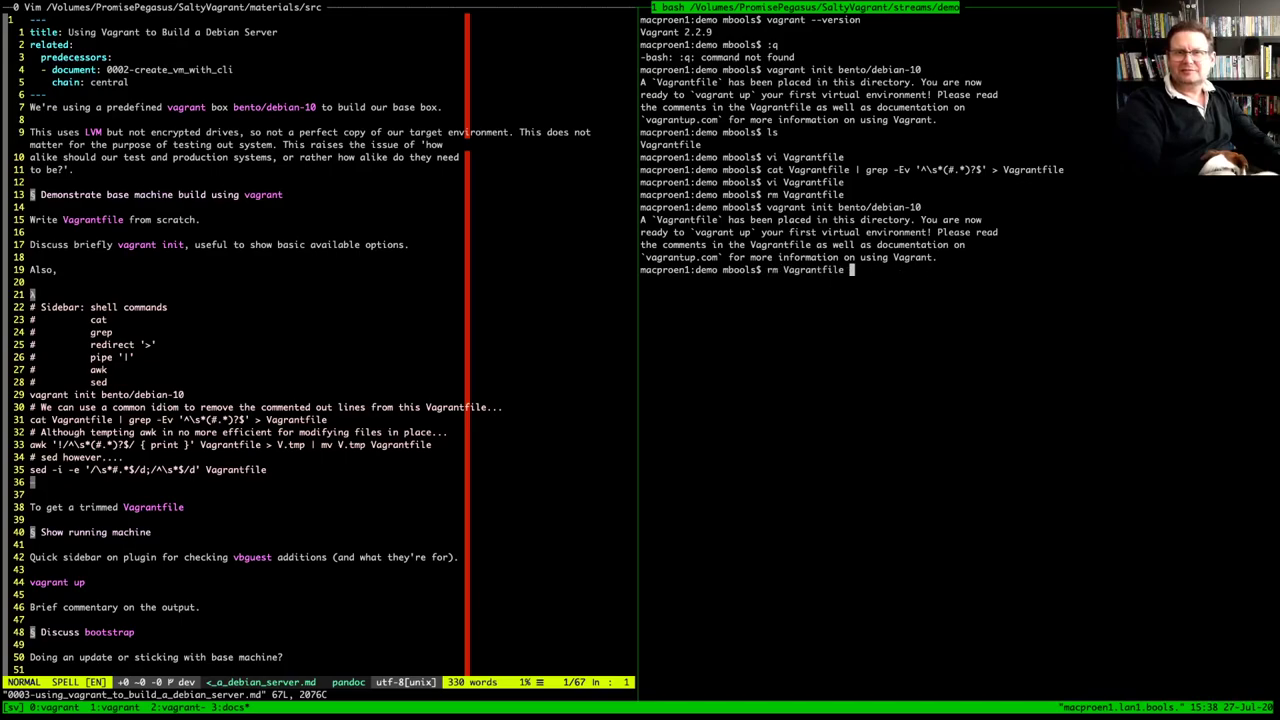
key(Up)
key(Up)
key(Up)
key(Up)
key(BackSpace)
key(BackSpace)
key(BackSpace)
key(BackSpace)
key(BackSpace)
key(BackSpace)
key(BackSpace)
key(BackSpace)
key(BackSpace)
key(BackSpace)
key(BackSpace)
key(BackSpace)
key(BackSpace)
key(BackSpace)
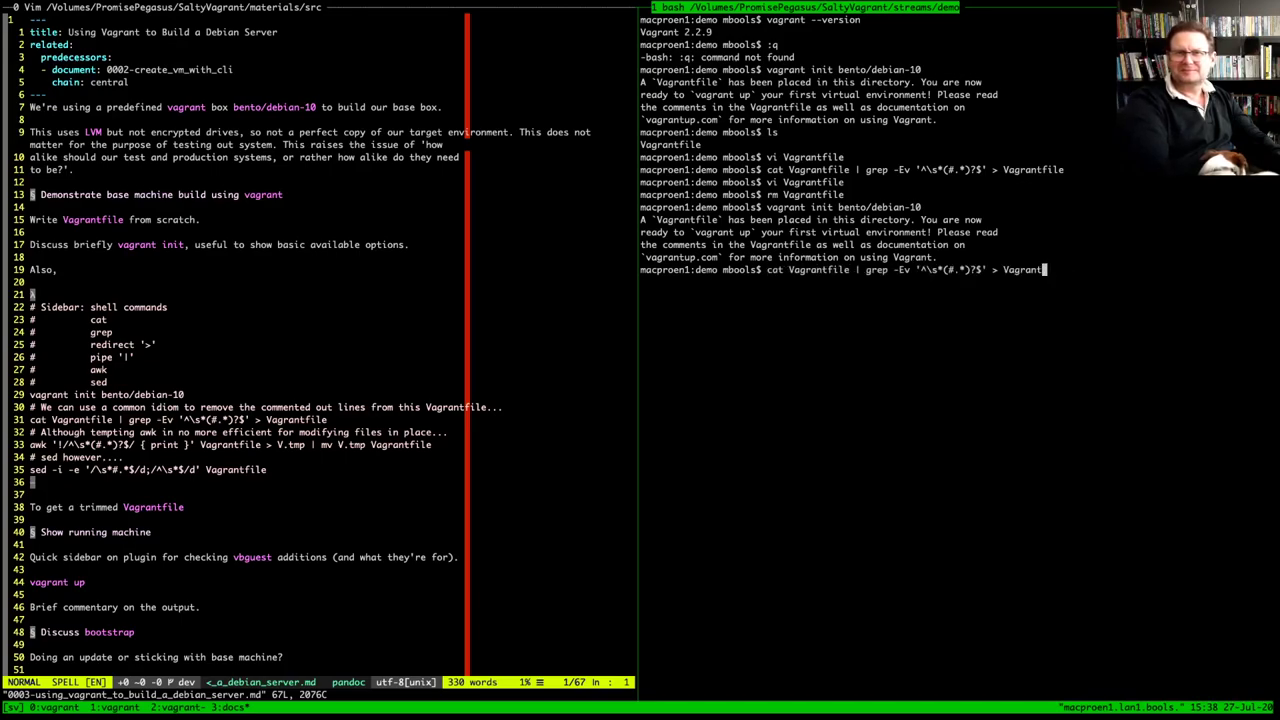
key(Return)
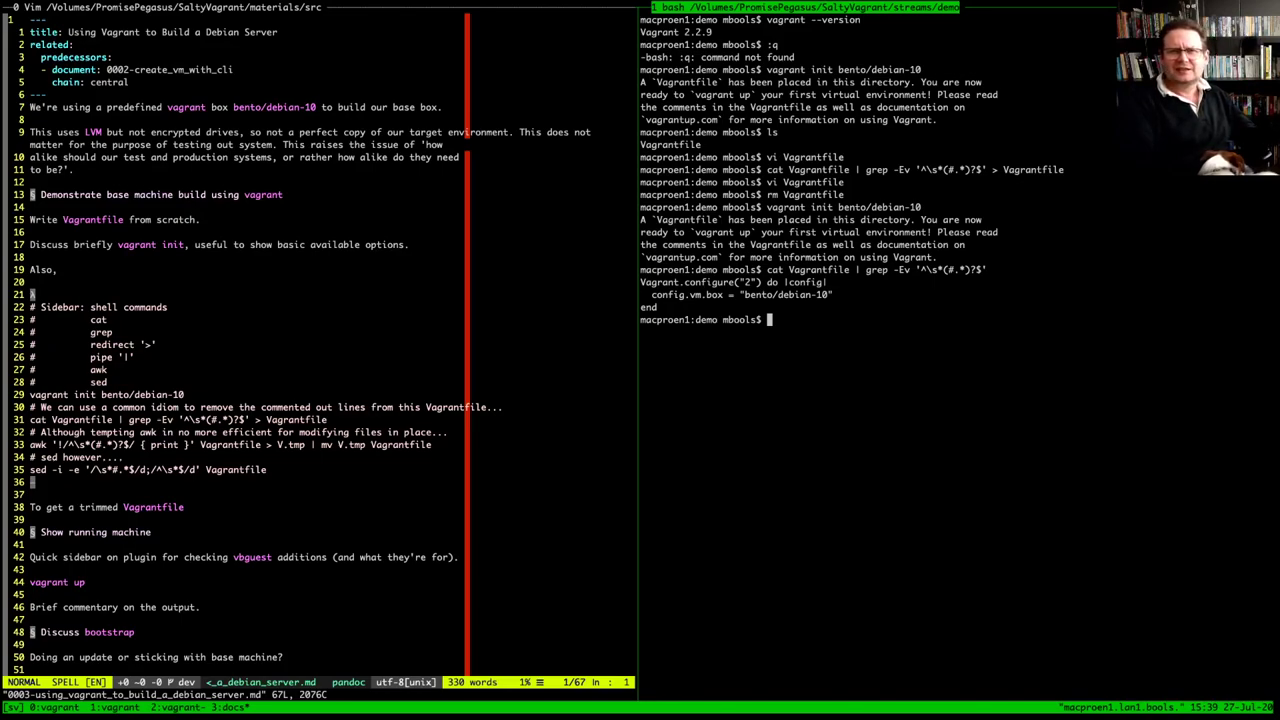
key(Up)
key(Up)
key(Up)
key(Up)
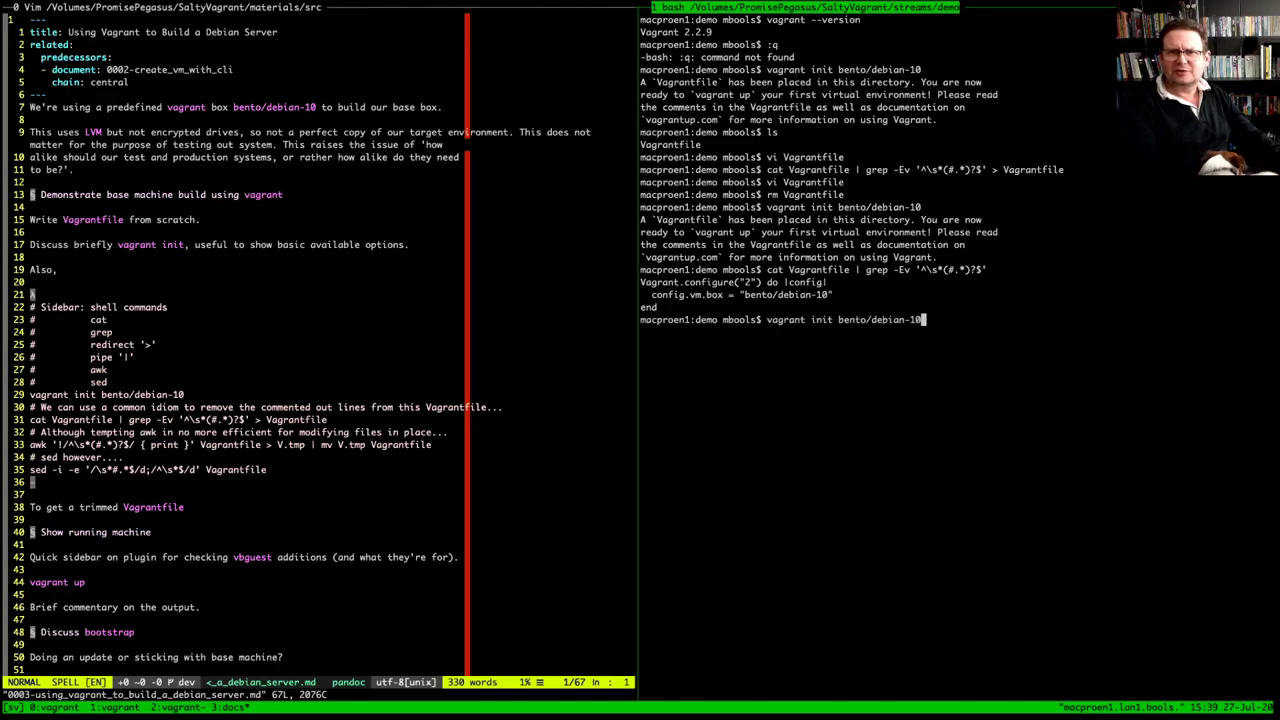
Rerun the cat | grep command, writing the trimmed lines to Vagrantfile1
key(Up)
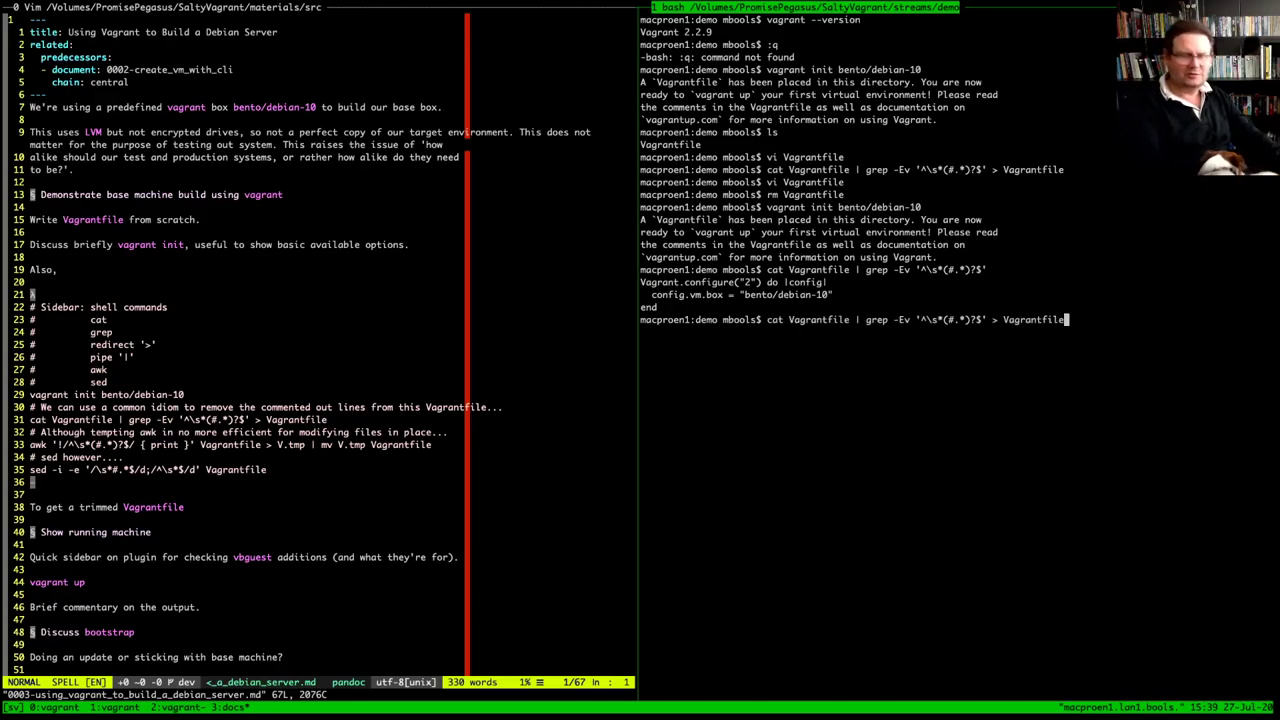
text(11)
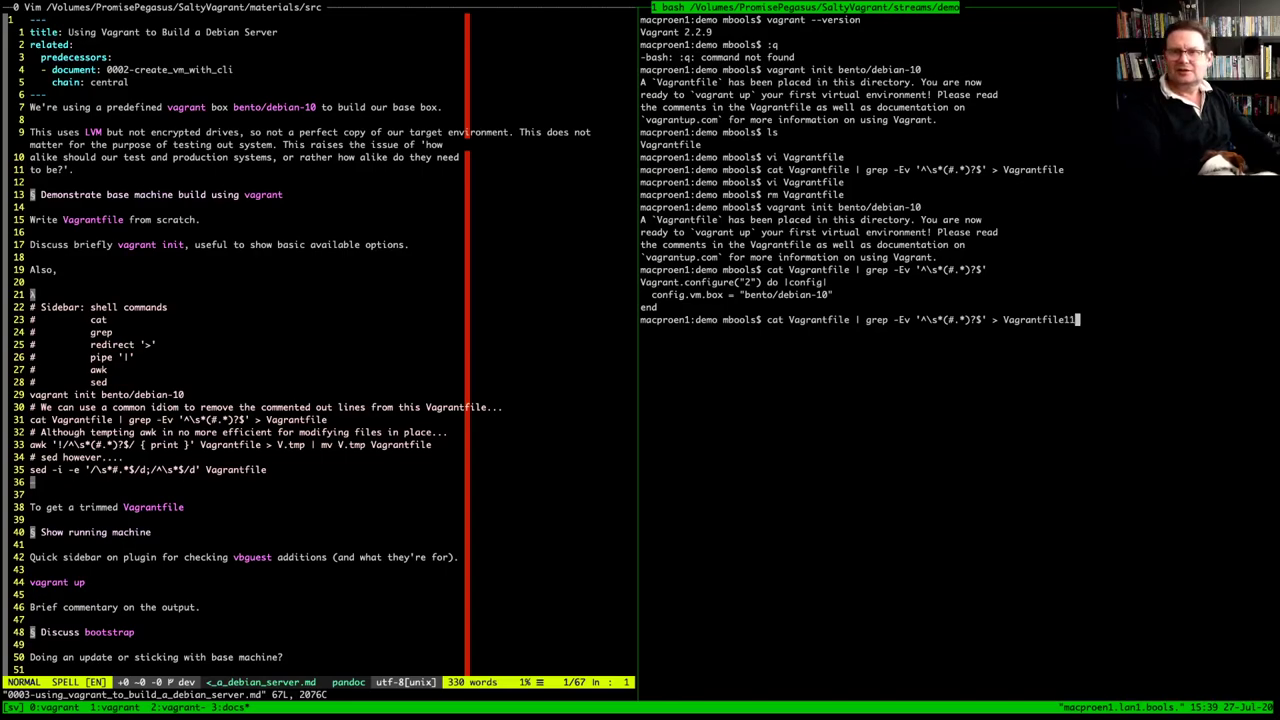
key(BackSpace)
key(Return)
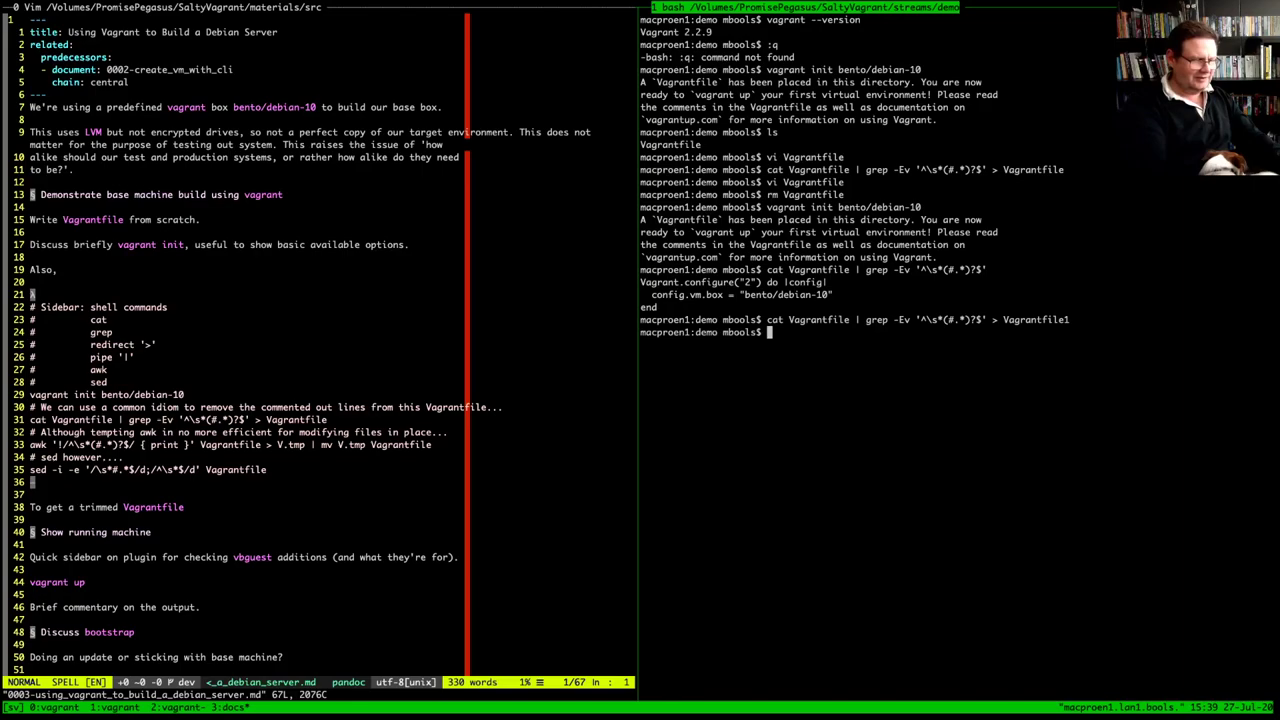
Open Vagrantfile1 in Vim to check its three lines, then quit
text(vi V)
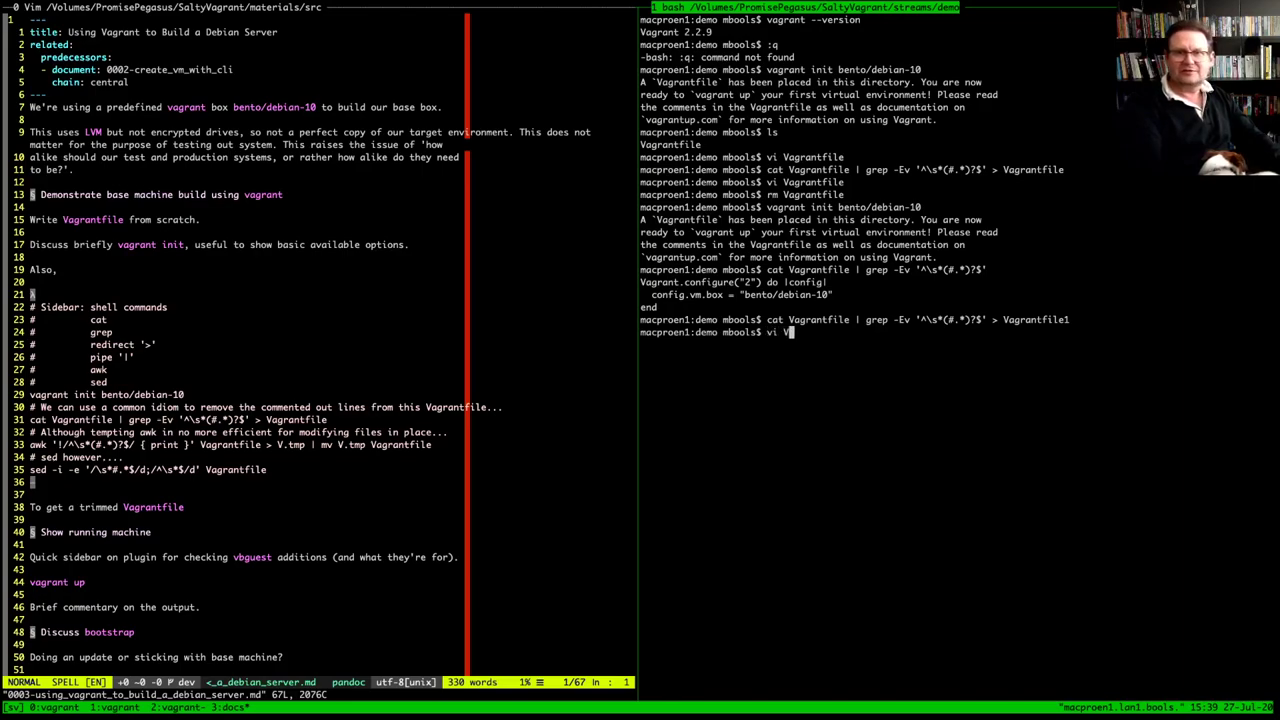
key(Tab)
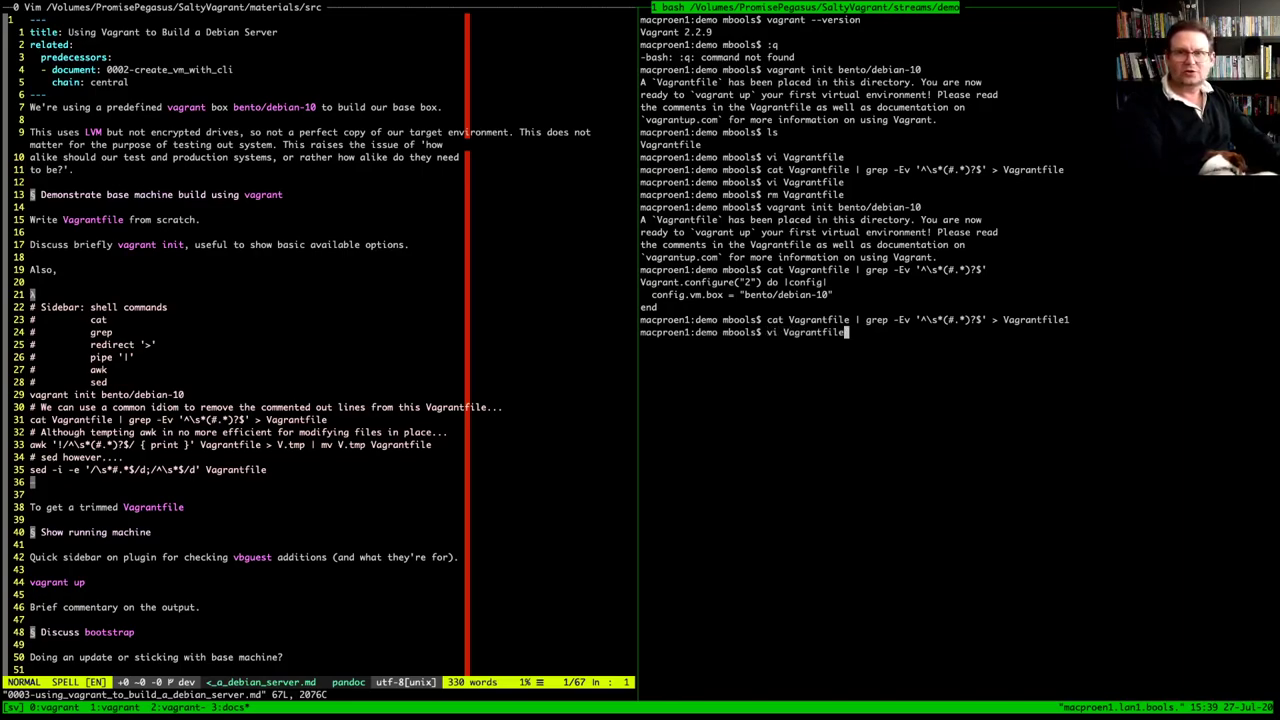
text(1)
key(Return)
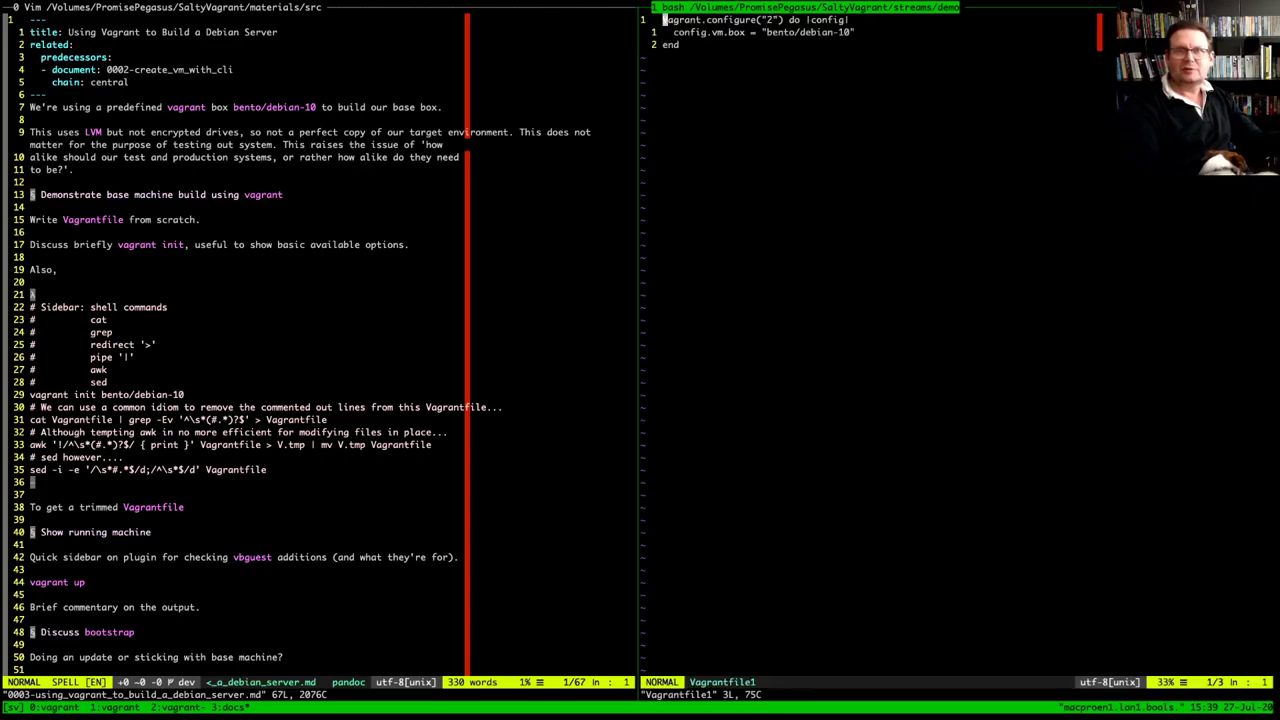
text(:q)
key(Return)
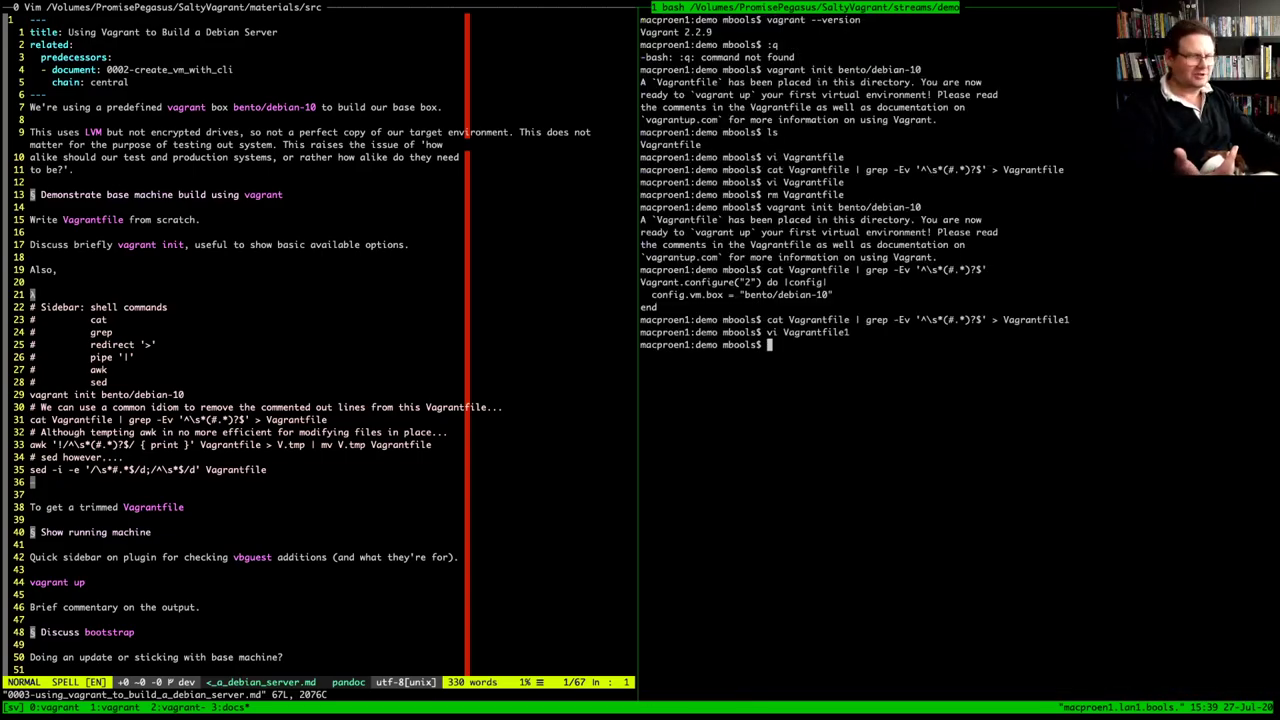
List the demo folder's files and delete Vagrantfile1
text(ls)
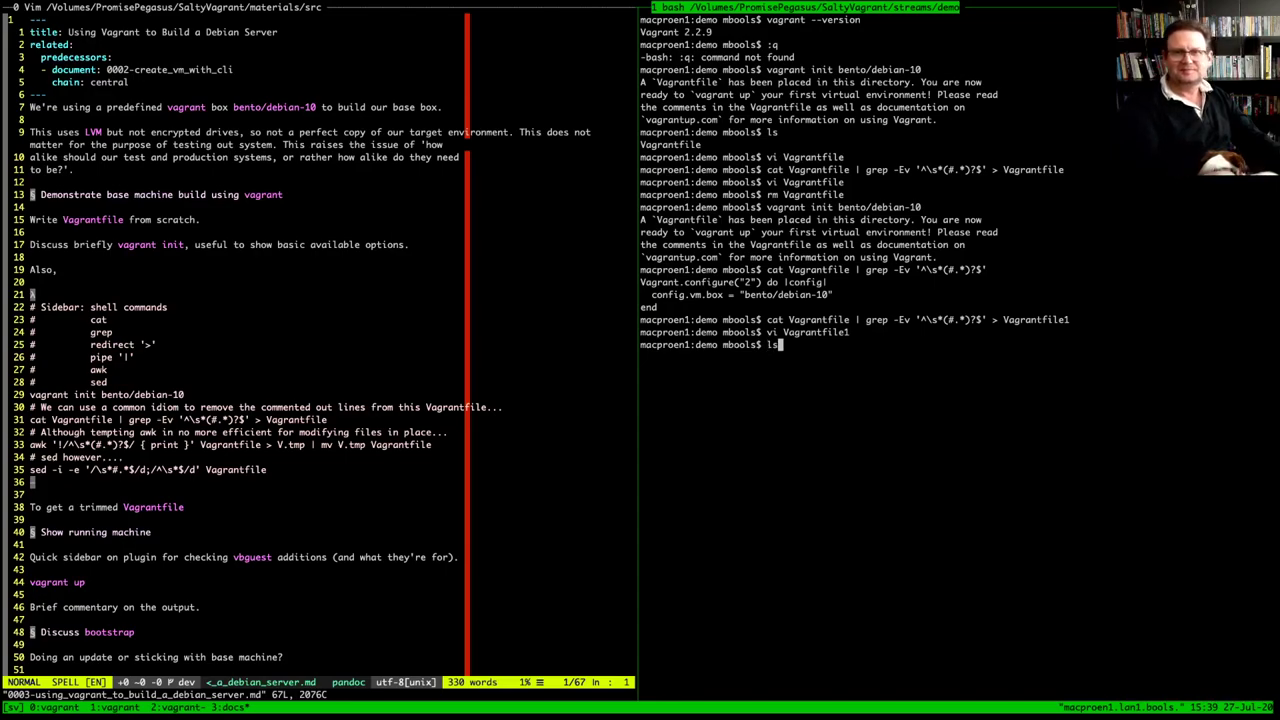
key(Return)
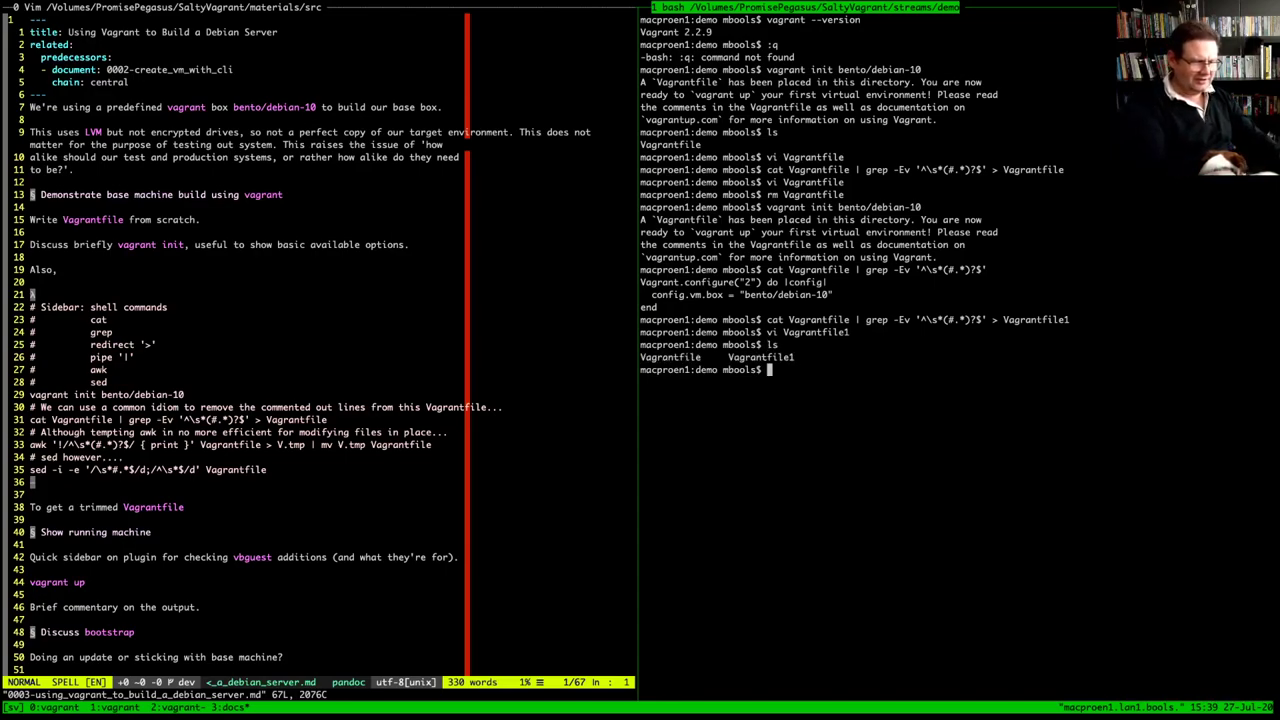
text(rm V)
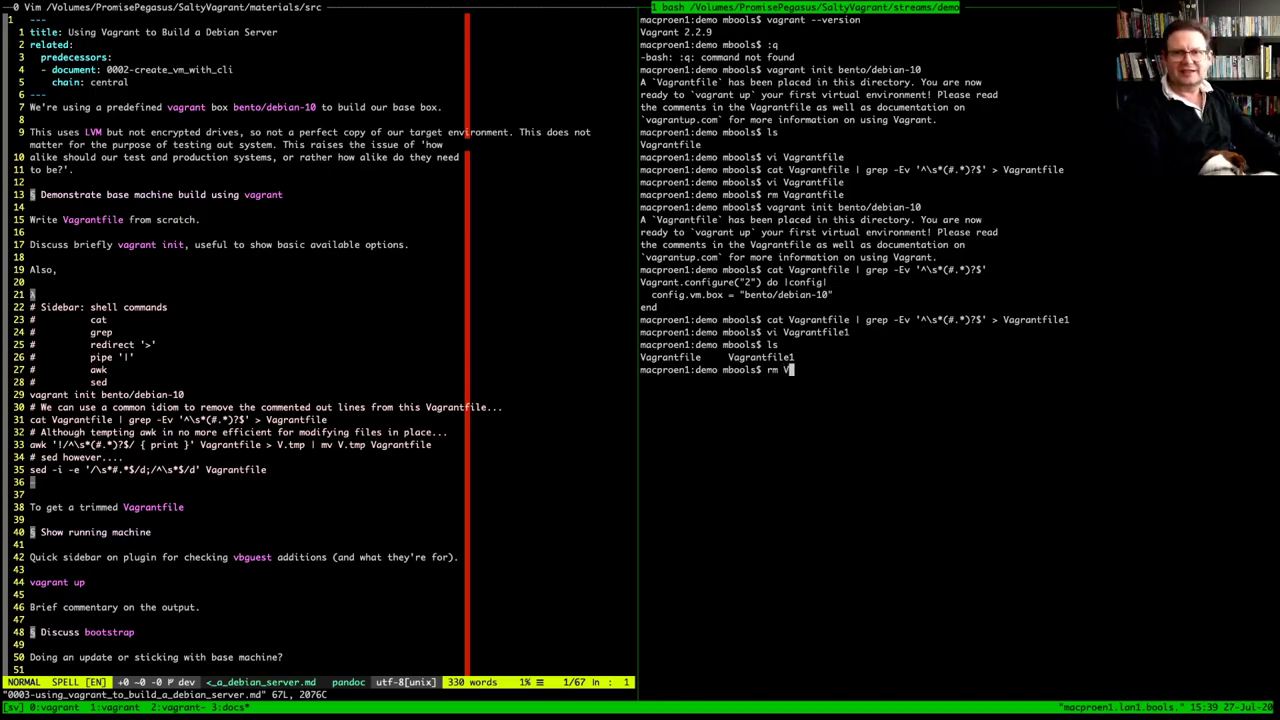
key(Tab)
text(1)
key(Return)
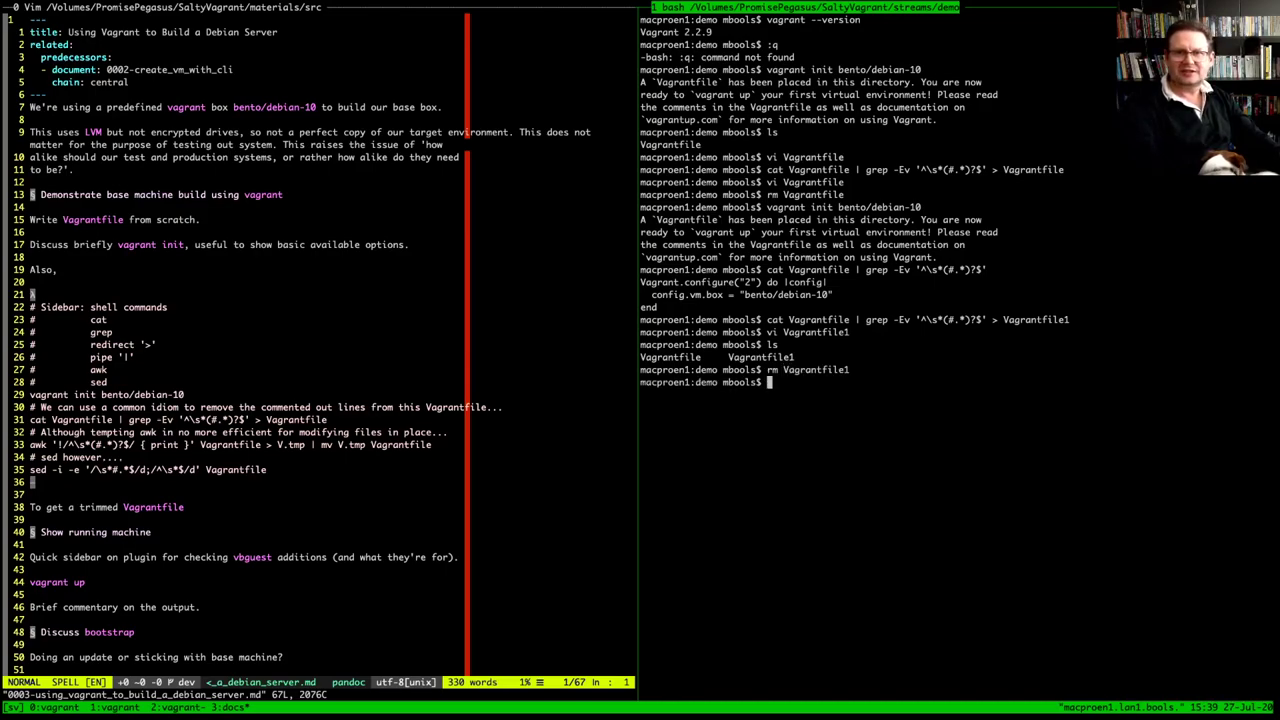
View the full commented Vagrantfile in Vim, then paste the awk command from notes line 33
text(vi V)
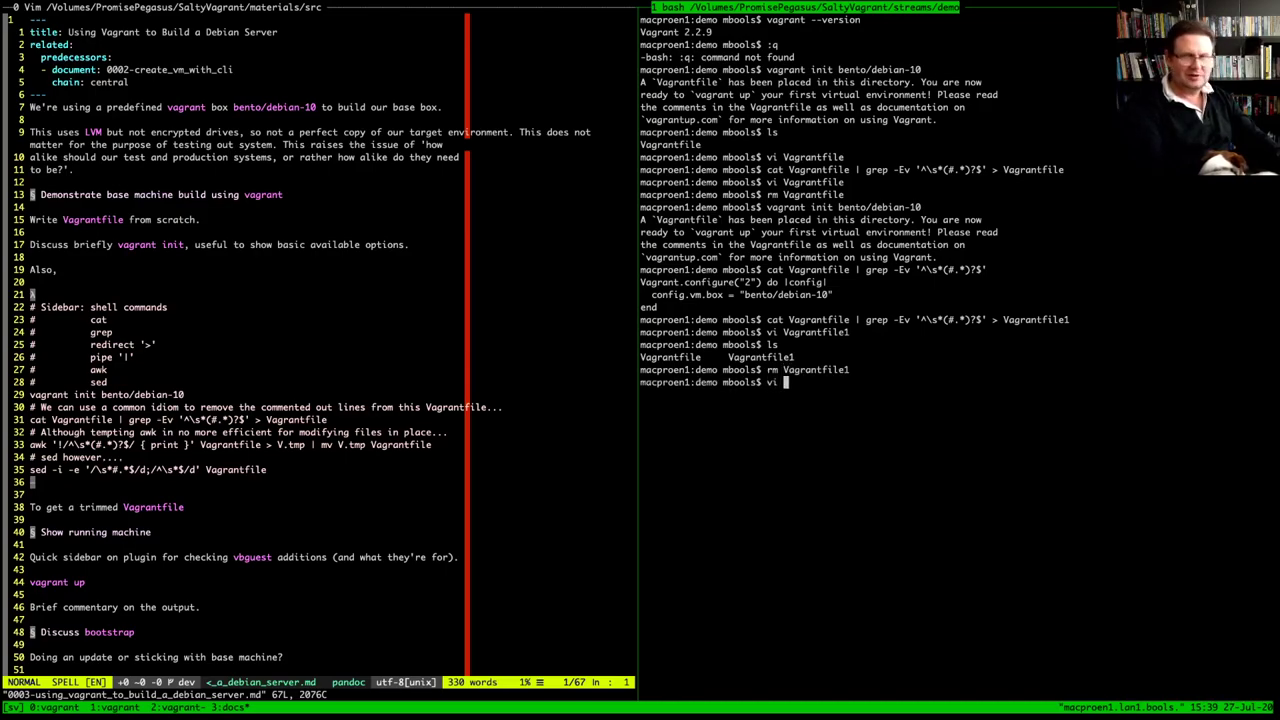
key(Tab)
key(Return)
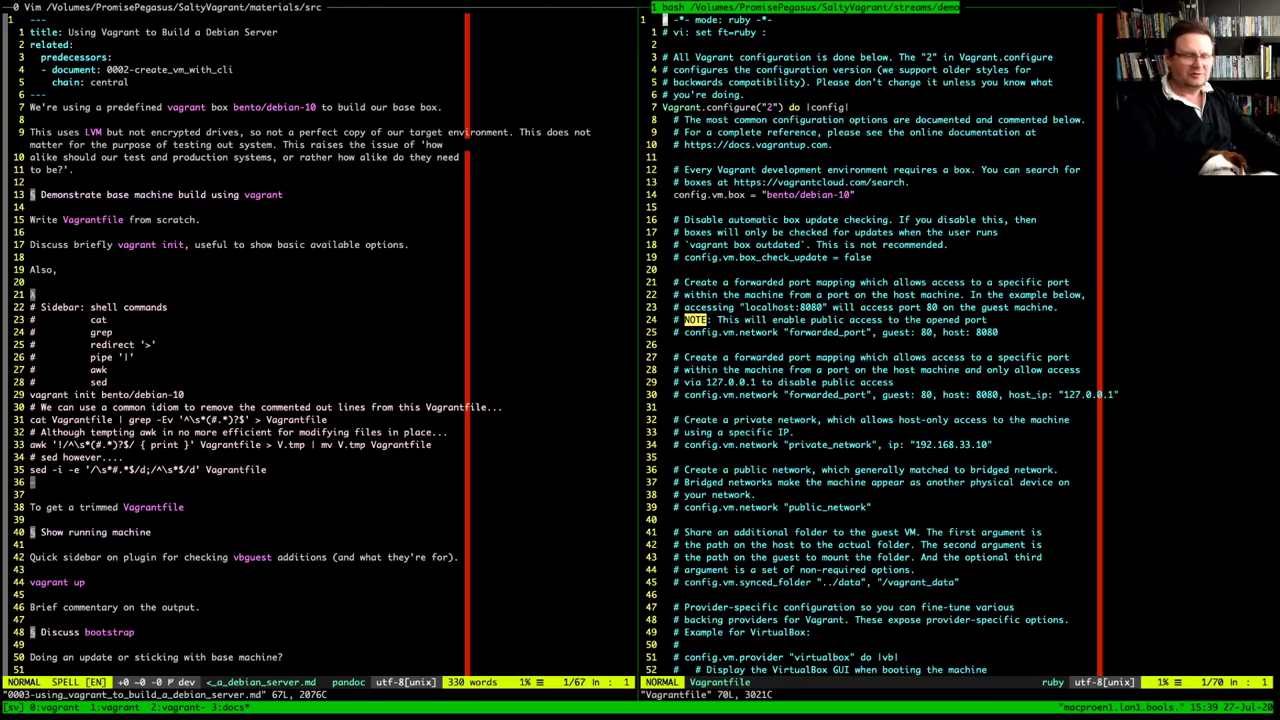
text(:q)
key(Return)
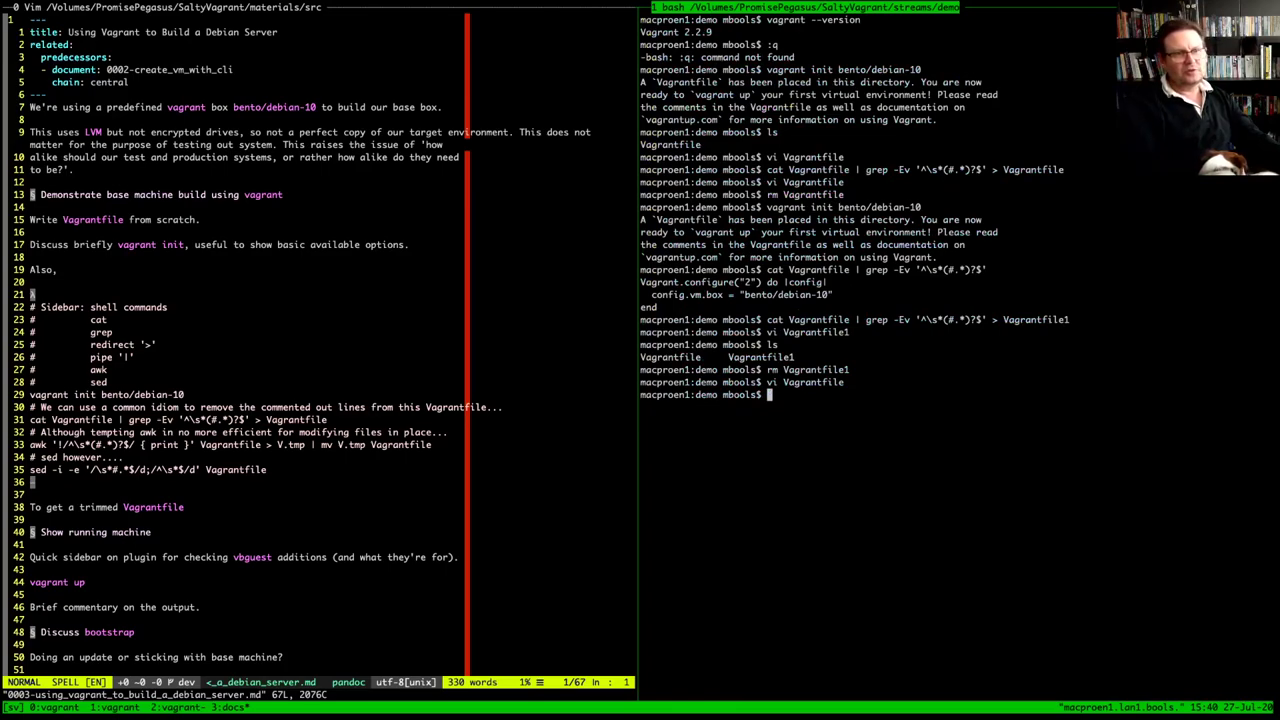
drag(30, 444, 431, 444)
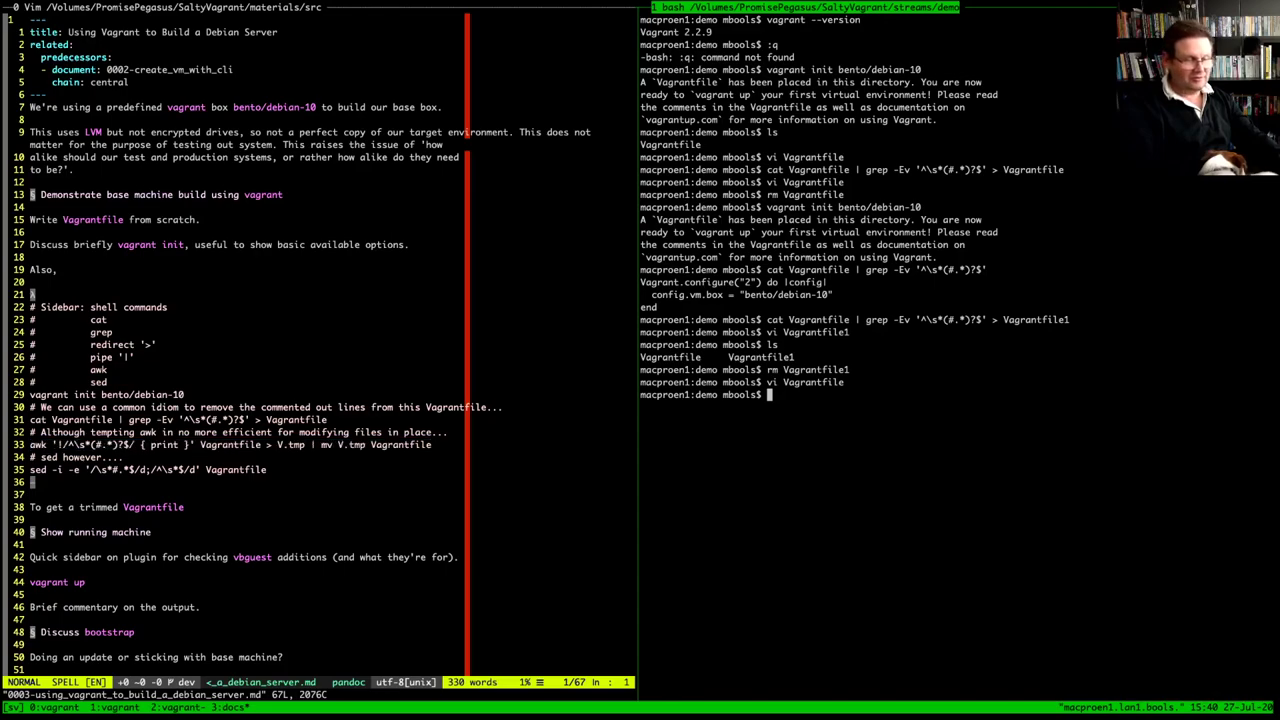
text(awk '!/^\s*(#.*)?$/ { print }' Vagrantfile > V.tmp | mv V.tmp Vagrantfile)
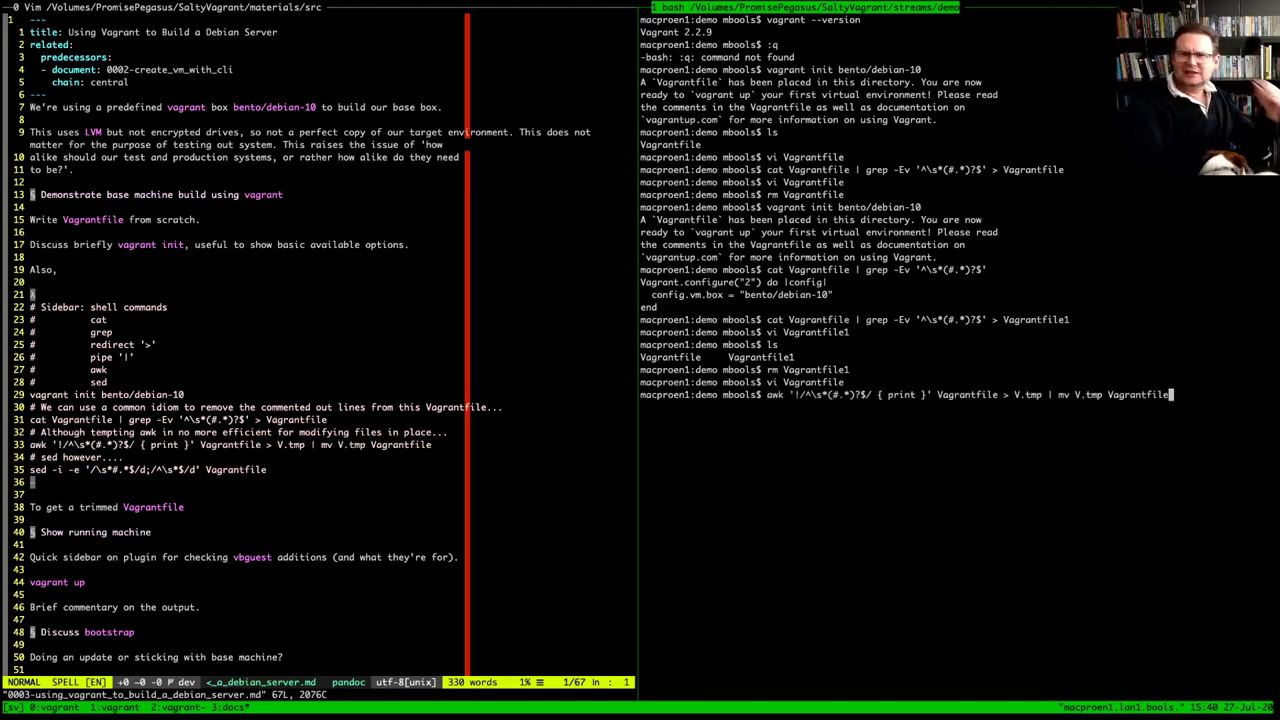
Replace the pipe before mv with && in the pasted awk command
key(Left)
key(Left)
key(Left)
key(Left)
key(Left)
key(Left)
key(Left)
key(Left)
key(Left)
key(Left)
key(Left)
key(Left)
key(Left)
key(Left)
key(Left)
key(Left)
key(Left)
key(Left)
key(Left)
key(Left)
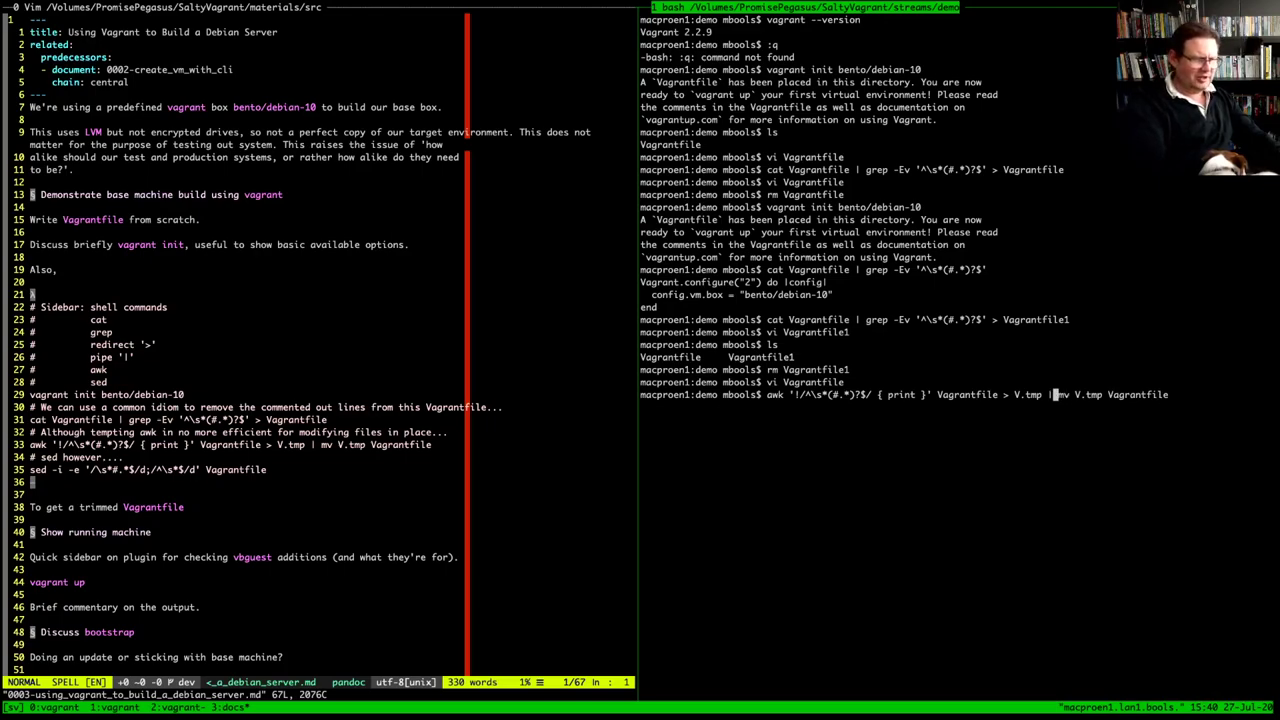
key(BackSpace)
text(&&)
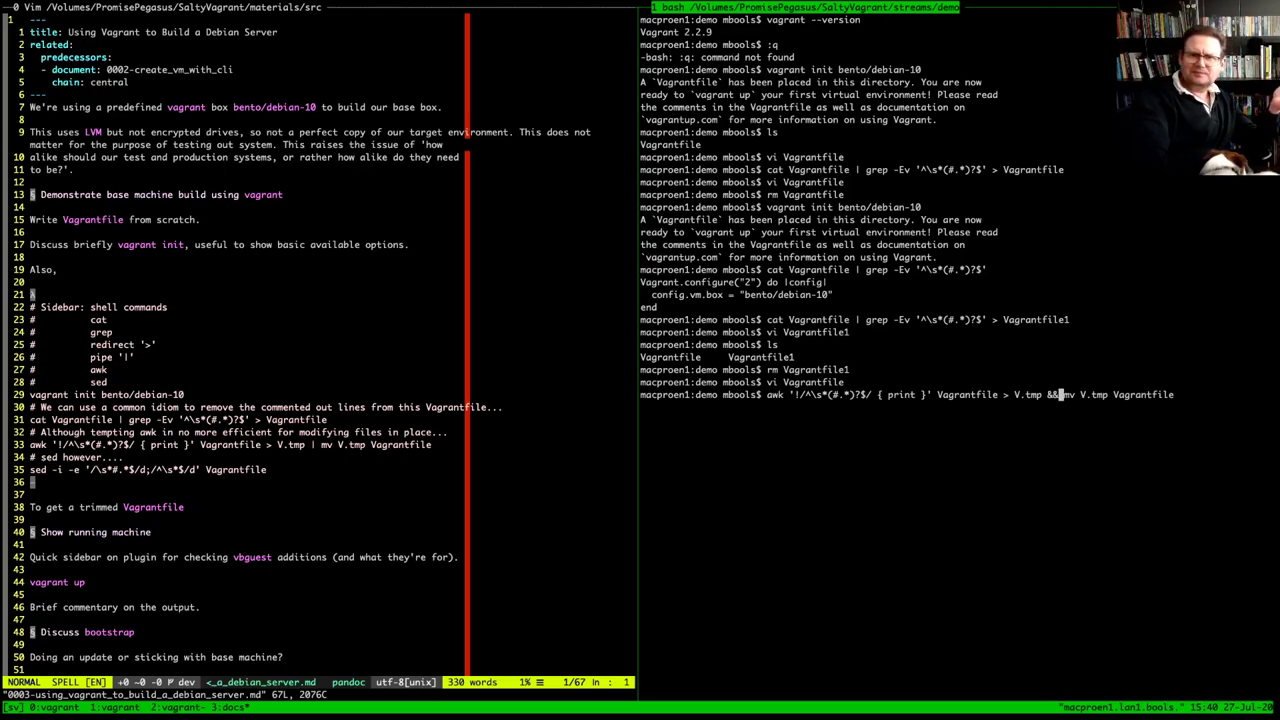
Explain the awk pattern, print action, Vagrantfile input and V.tmp output, then run it
mouse_move(800, 395)
mouse_down()
mouse_move(866, 395)
mouse_move(805, 395)
mouse_up()
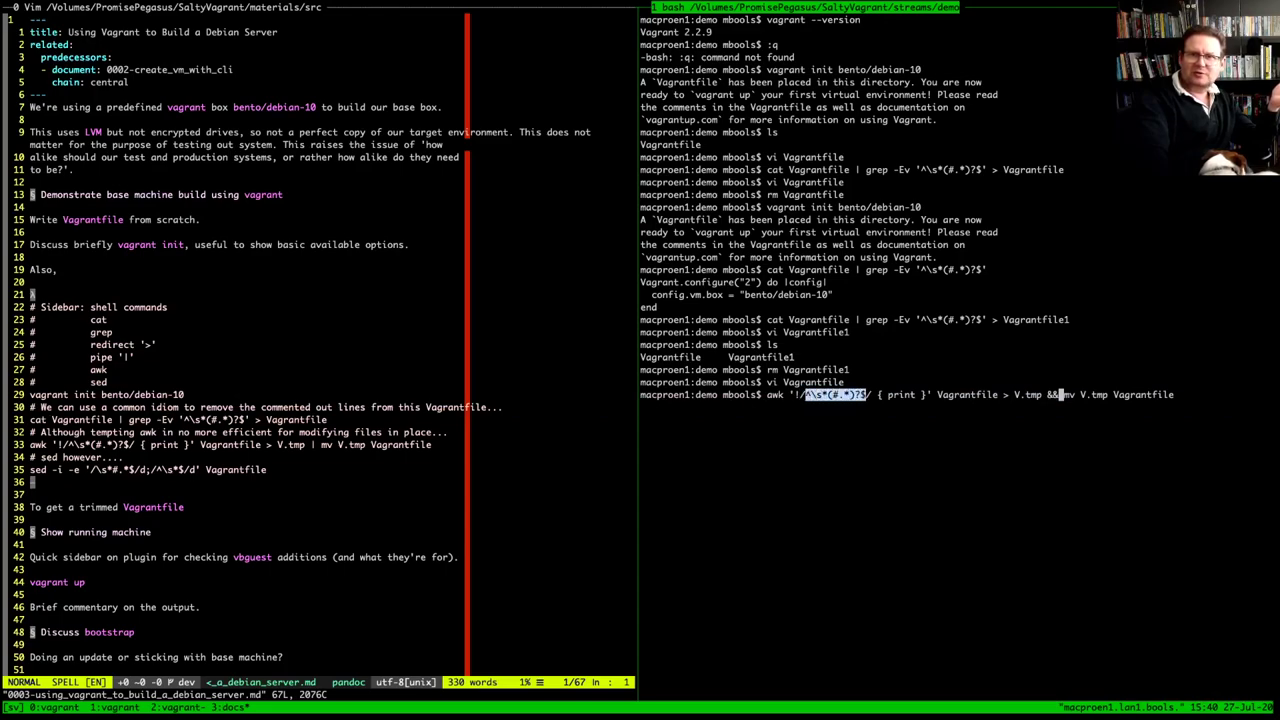
drag(920, 319, 982, 319)
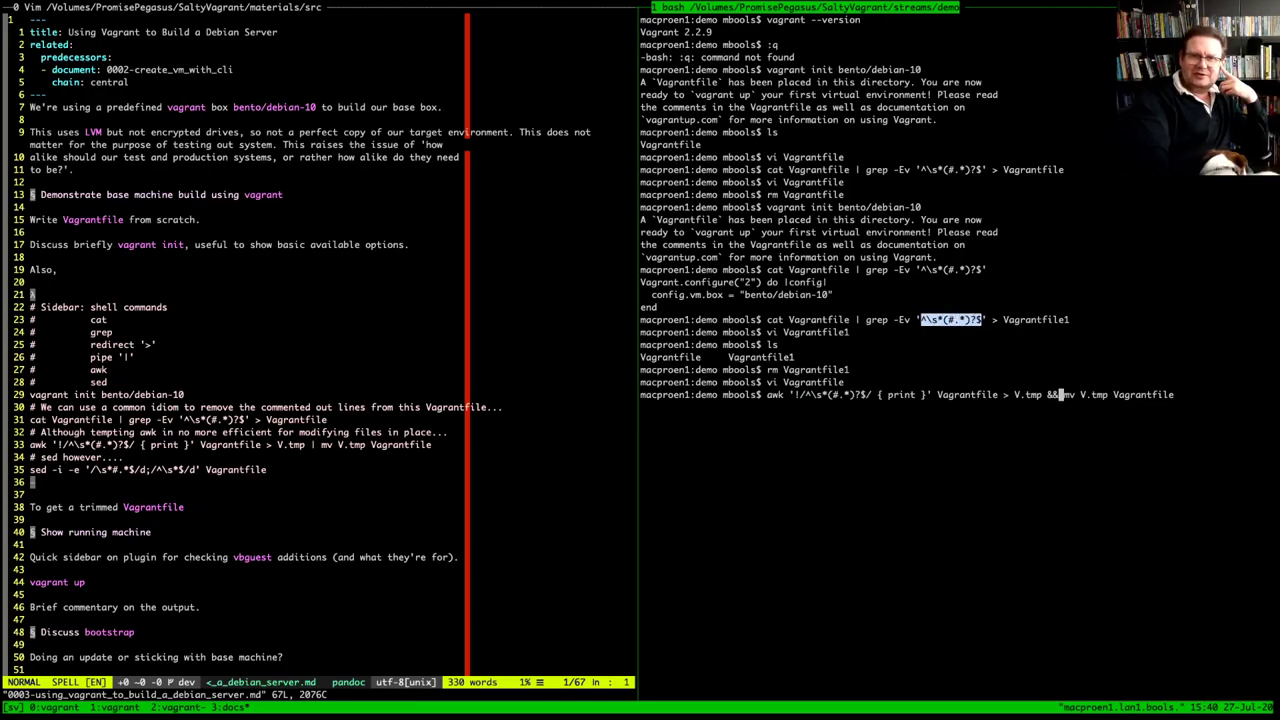
click(982, 319)
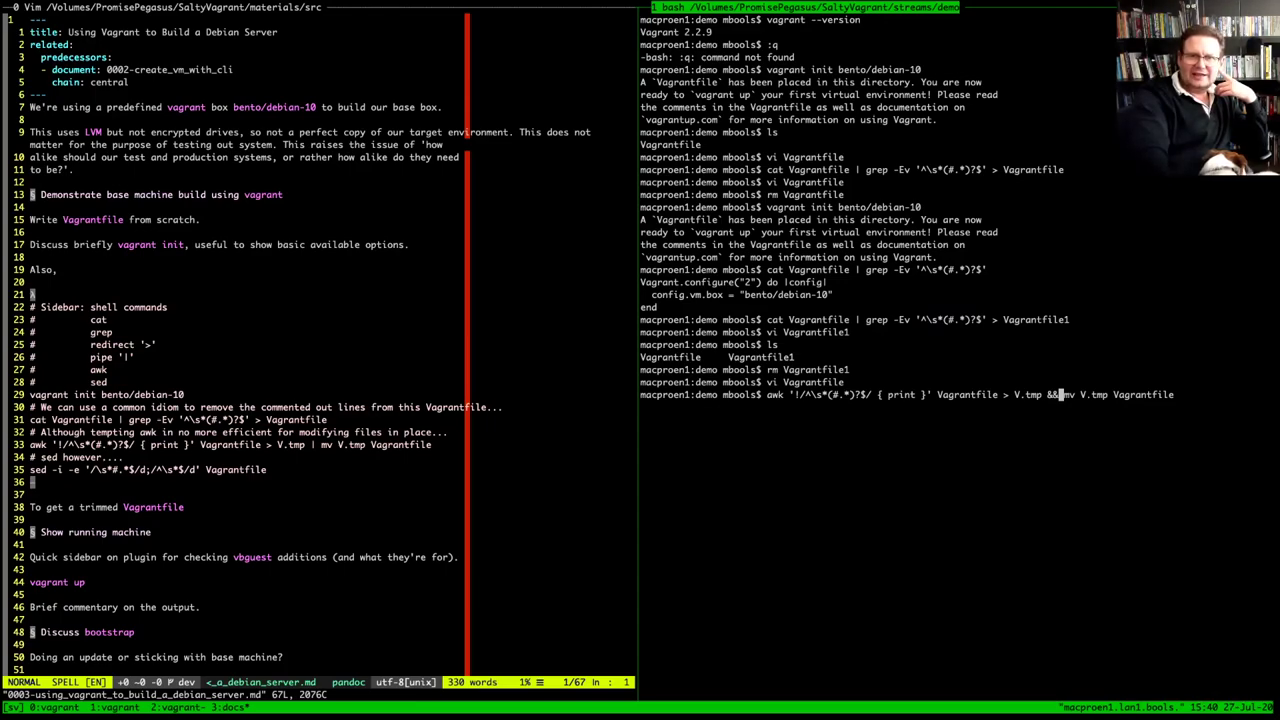
drag(795, 394, 866, 394)
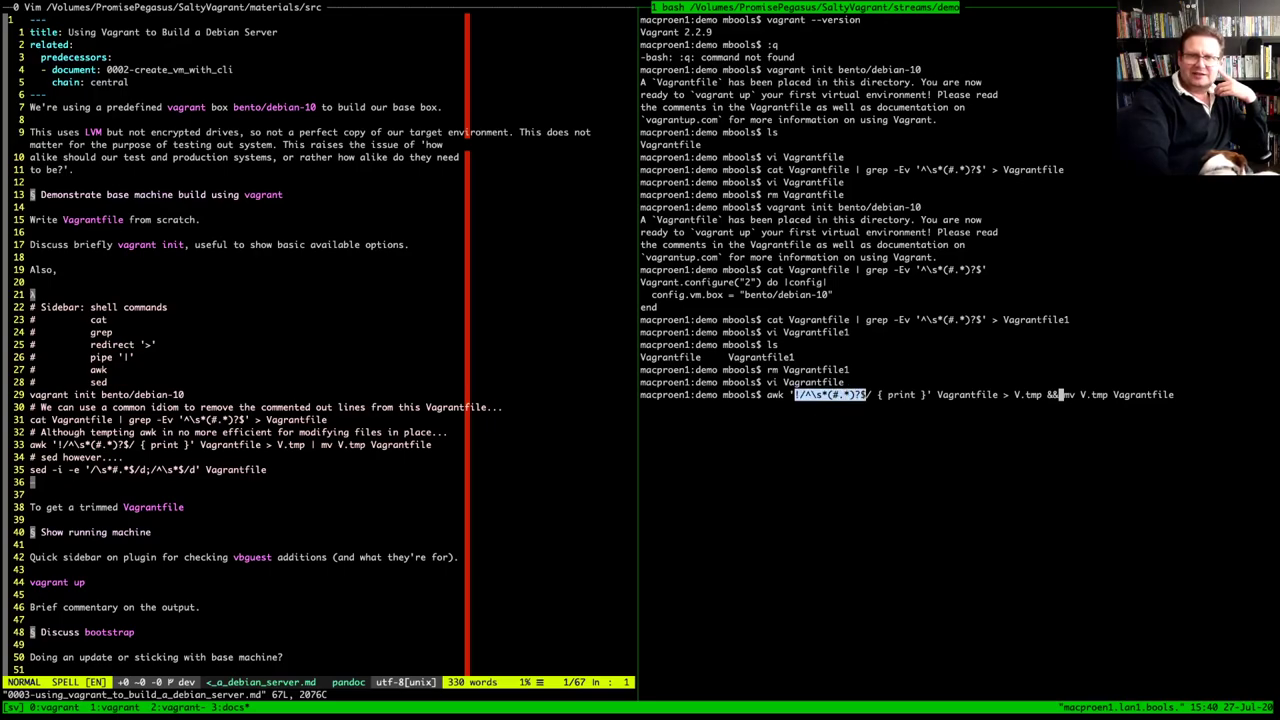
double_click(901, 394)
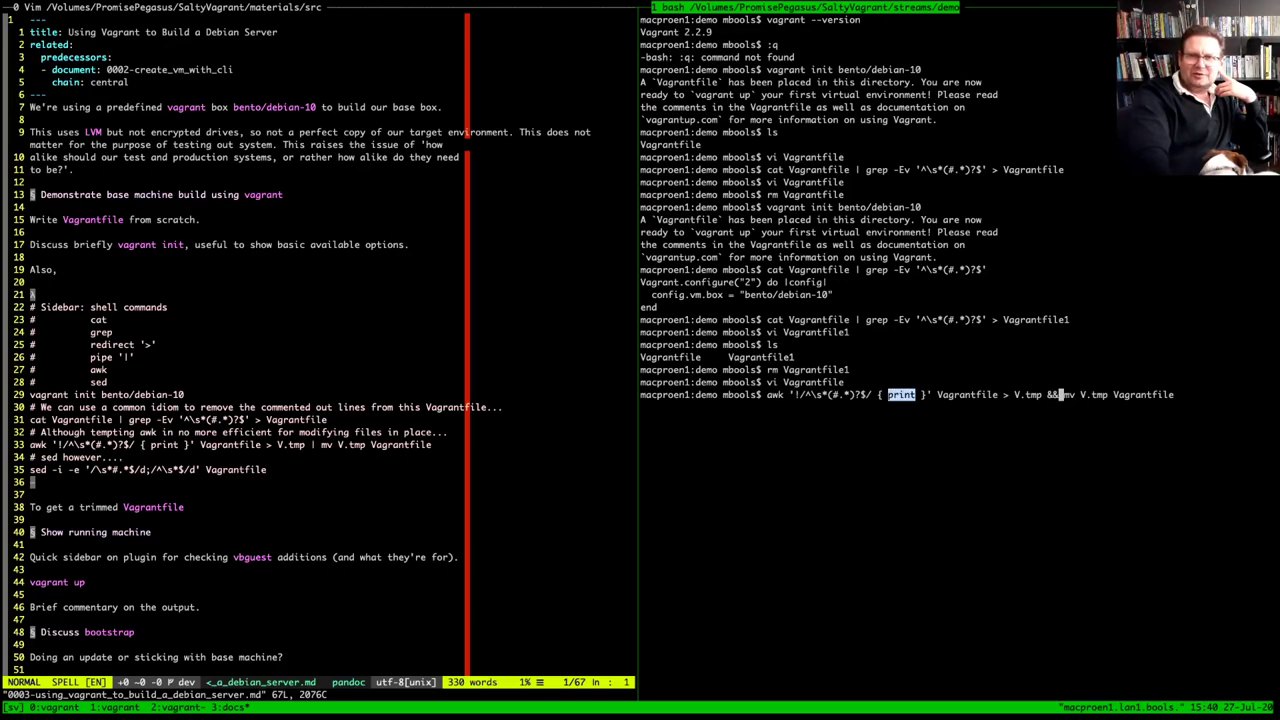
double_click(967, 394)
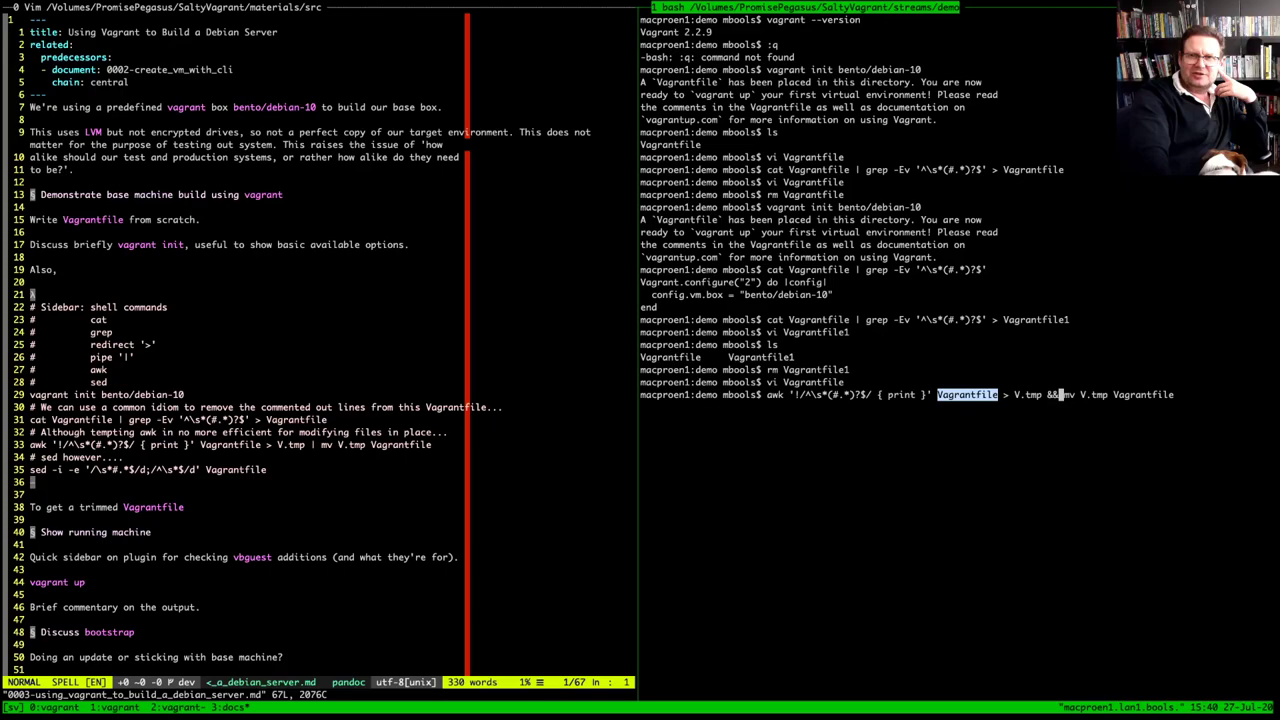
drag(1015, 394, 1042, 394)
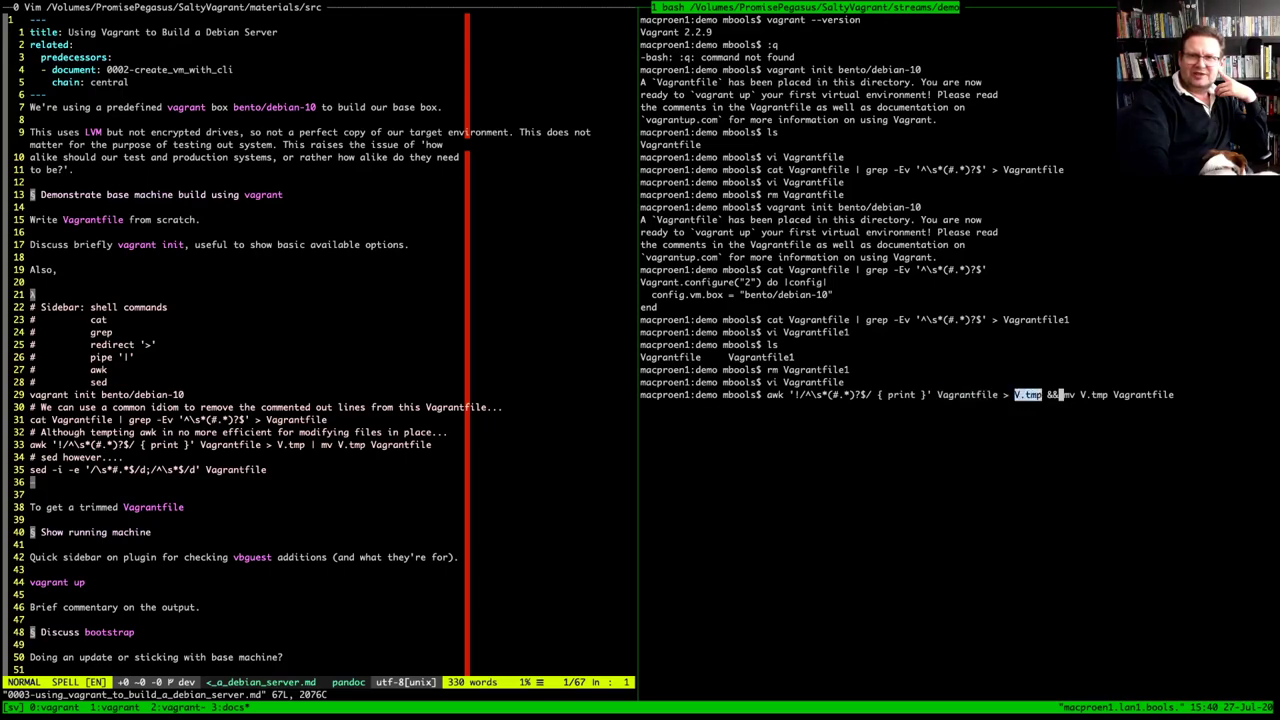
click(1042, 394)
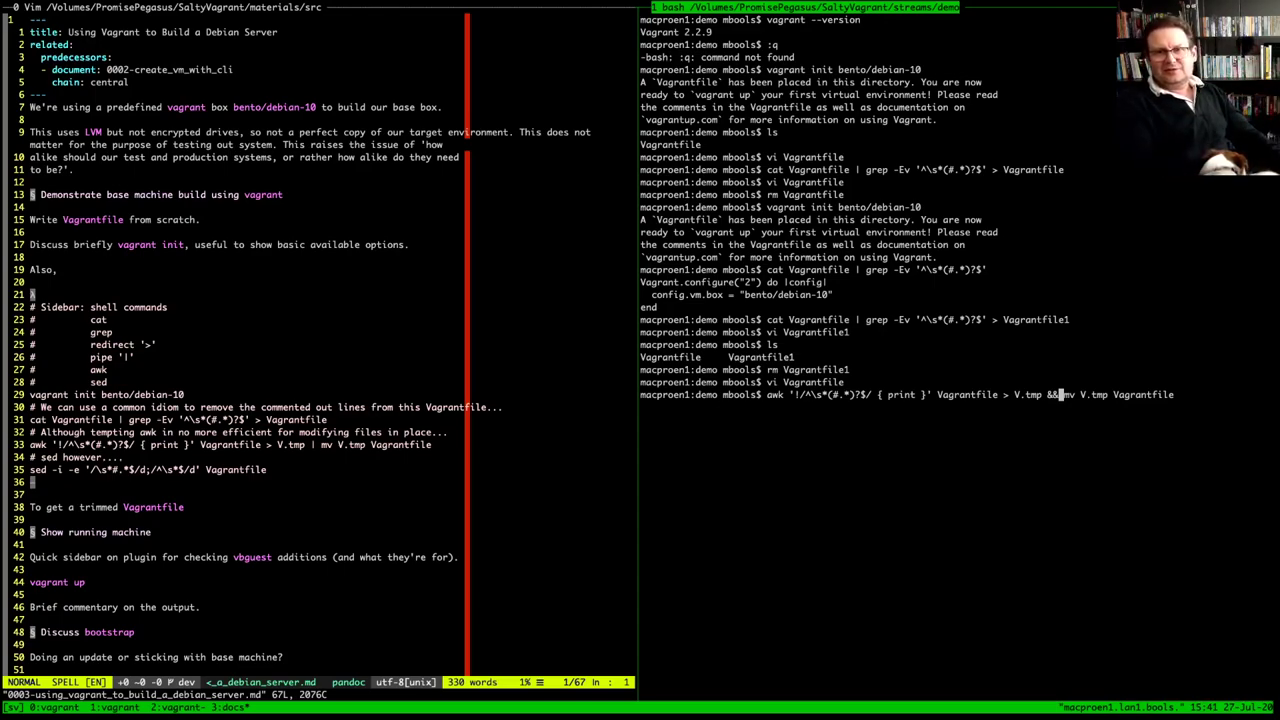
key(Return)
text(vi V)
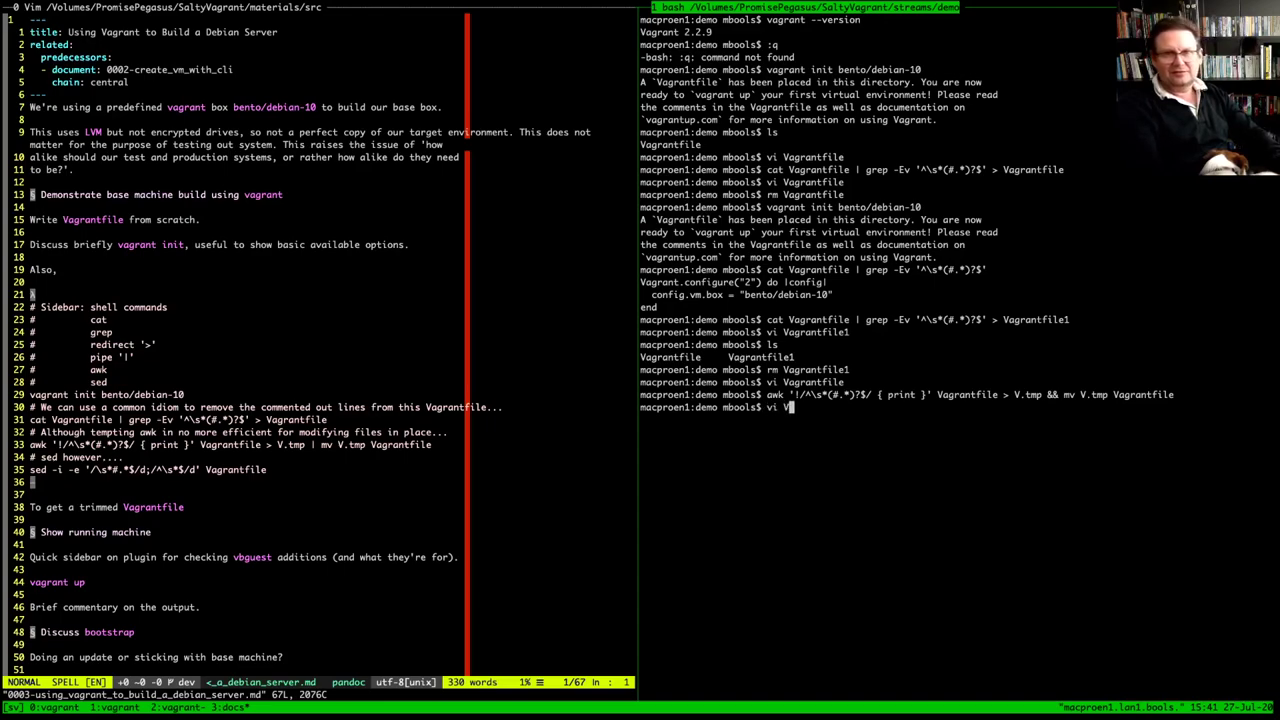
Open the awk-trimmed Vagrantfile in Vim, confirm its three lines, save and quit
key(BackSpace)
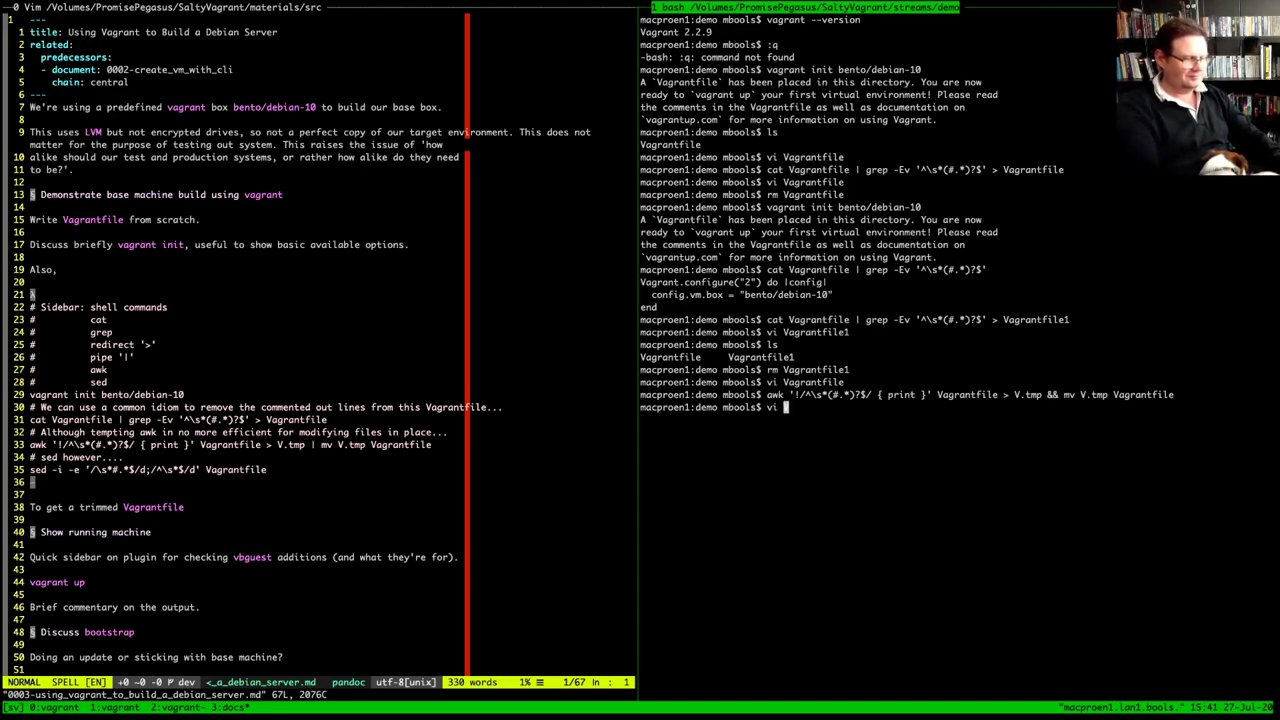
text(V)
key(Tab)
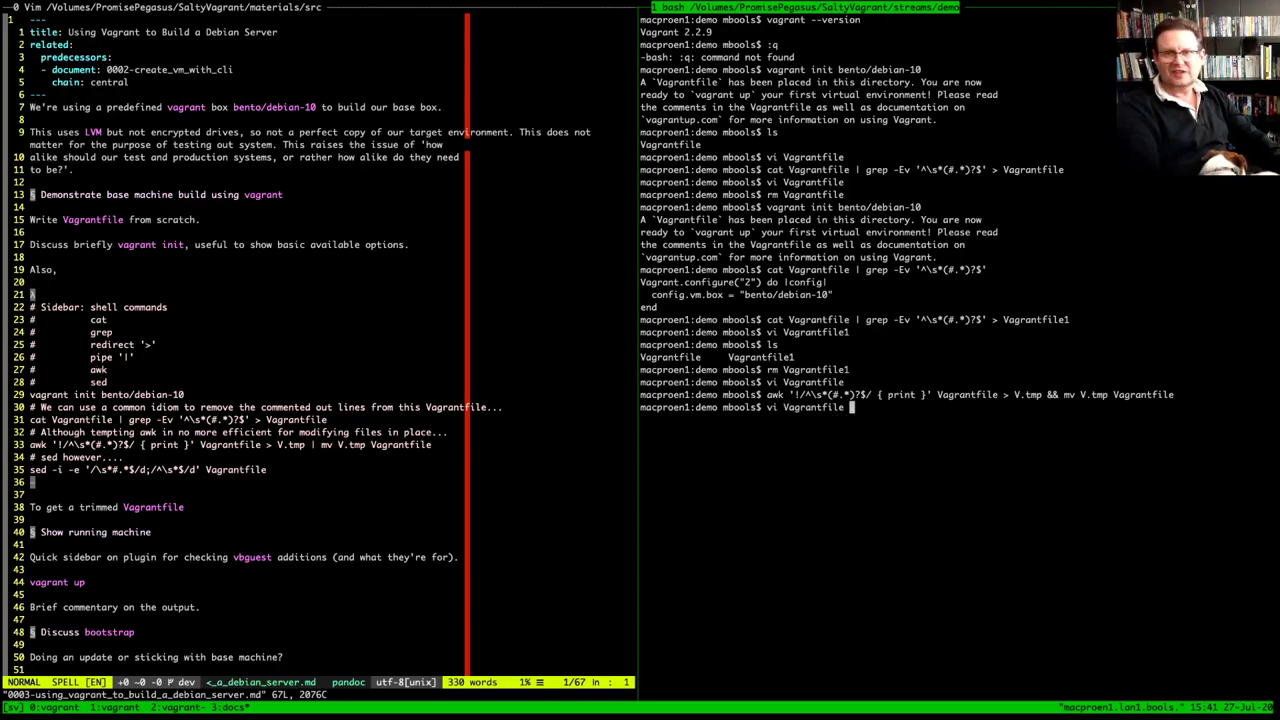
key(Return)
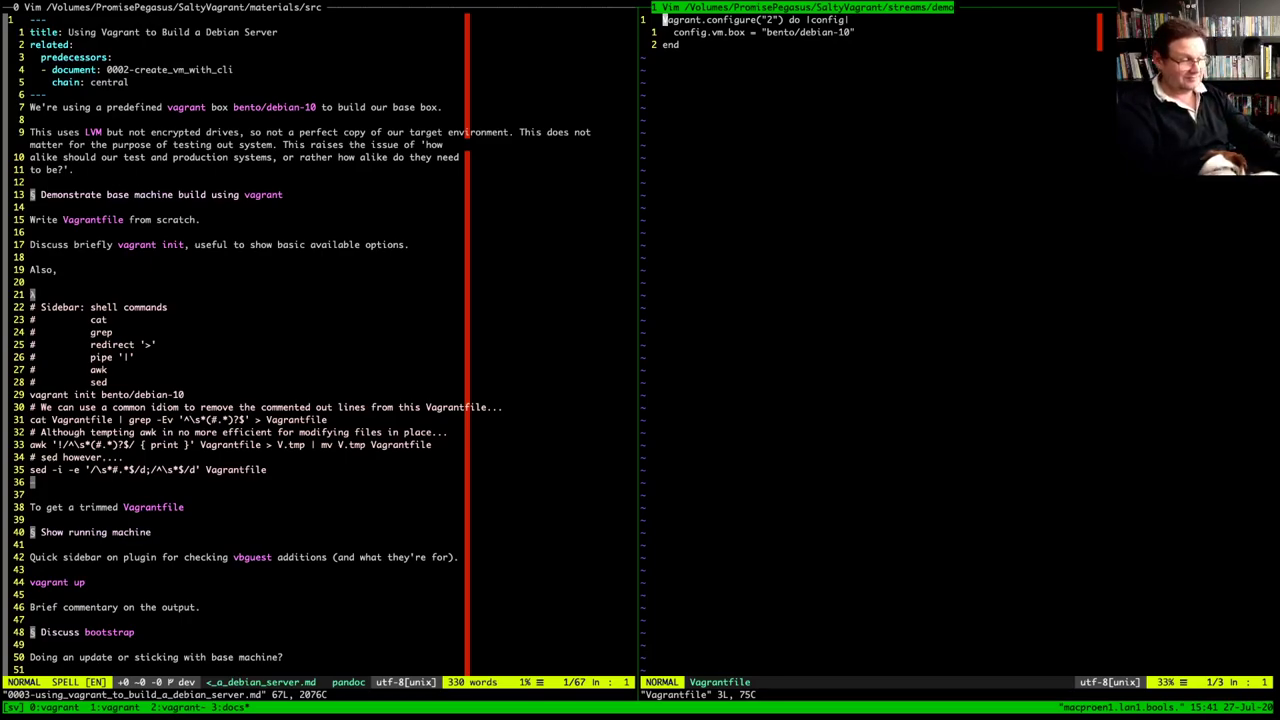
text(:w)
key(Return)
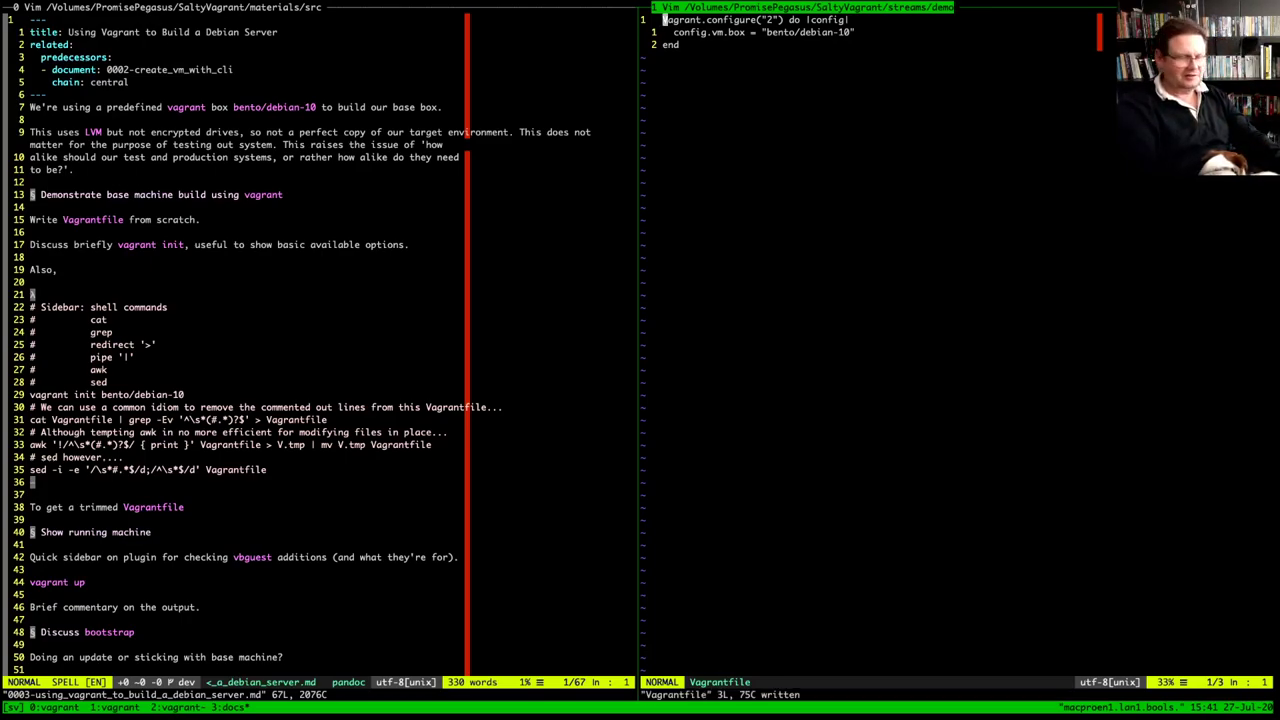
text(:q)
key(Return)
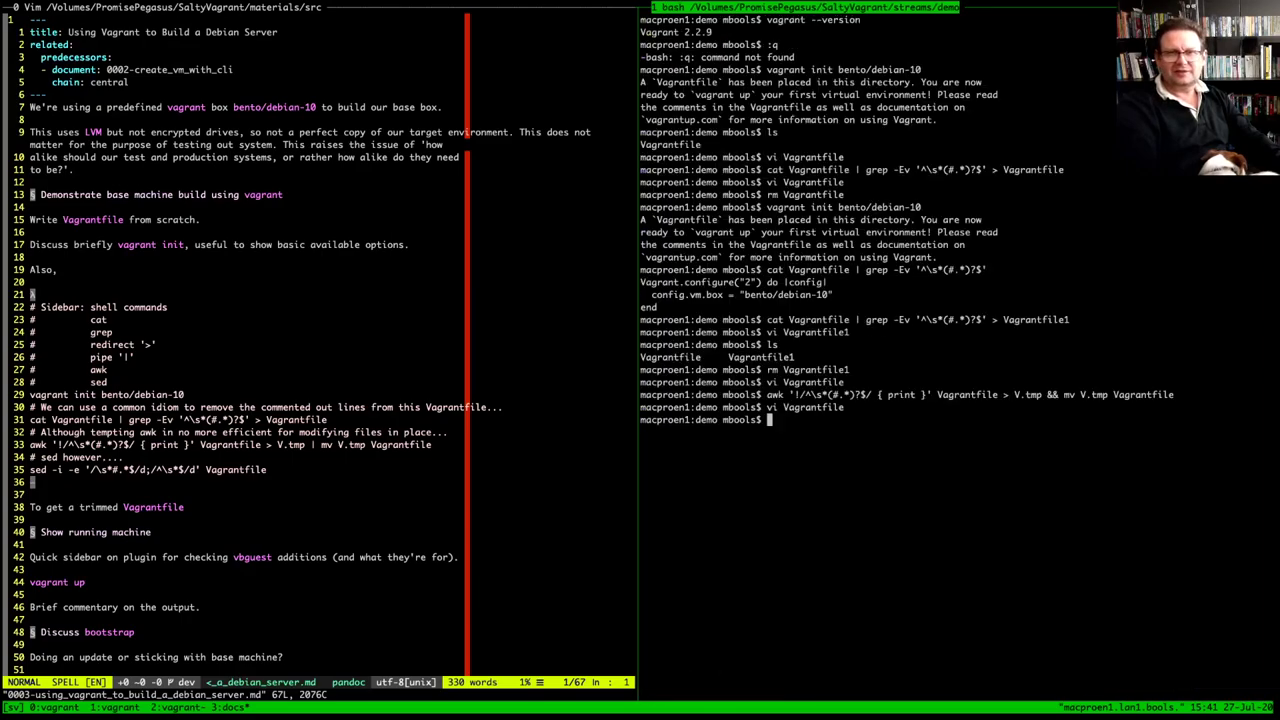
Delete the Vagrantfile with rm
text(rm V)
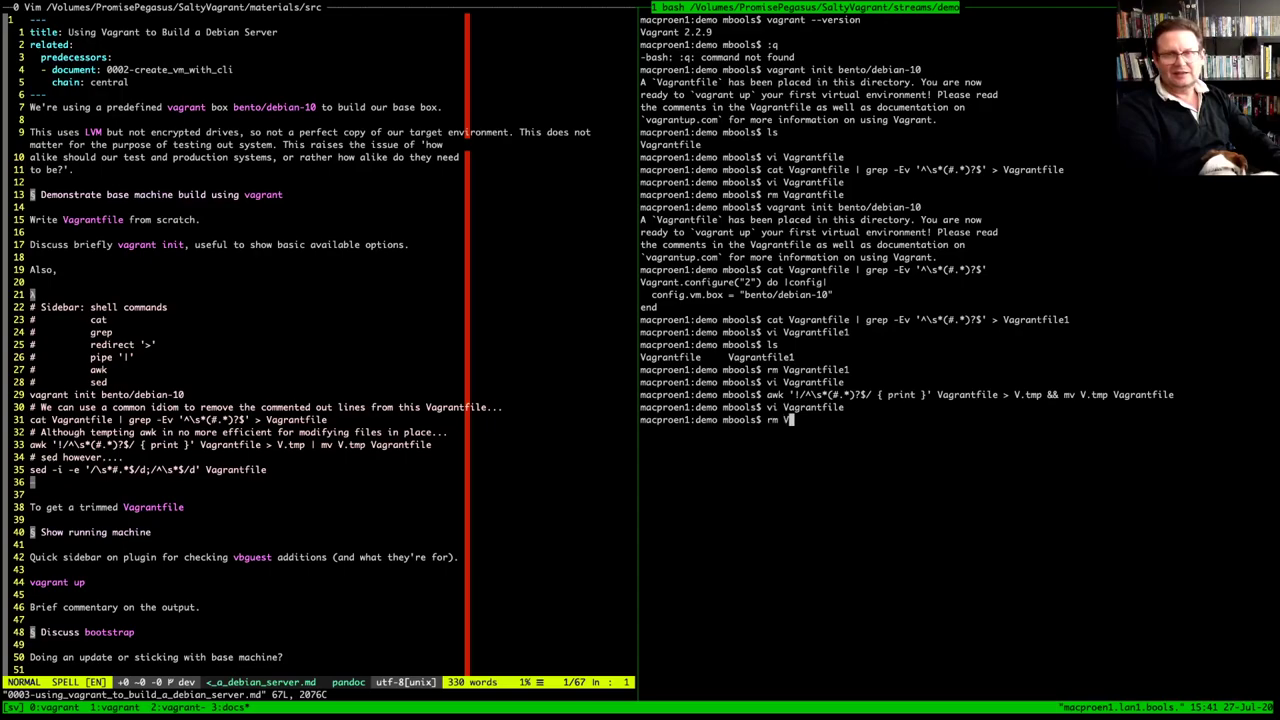
key(Tab)
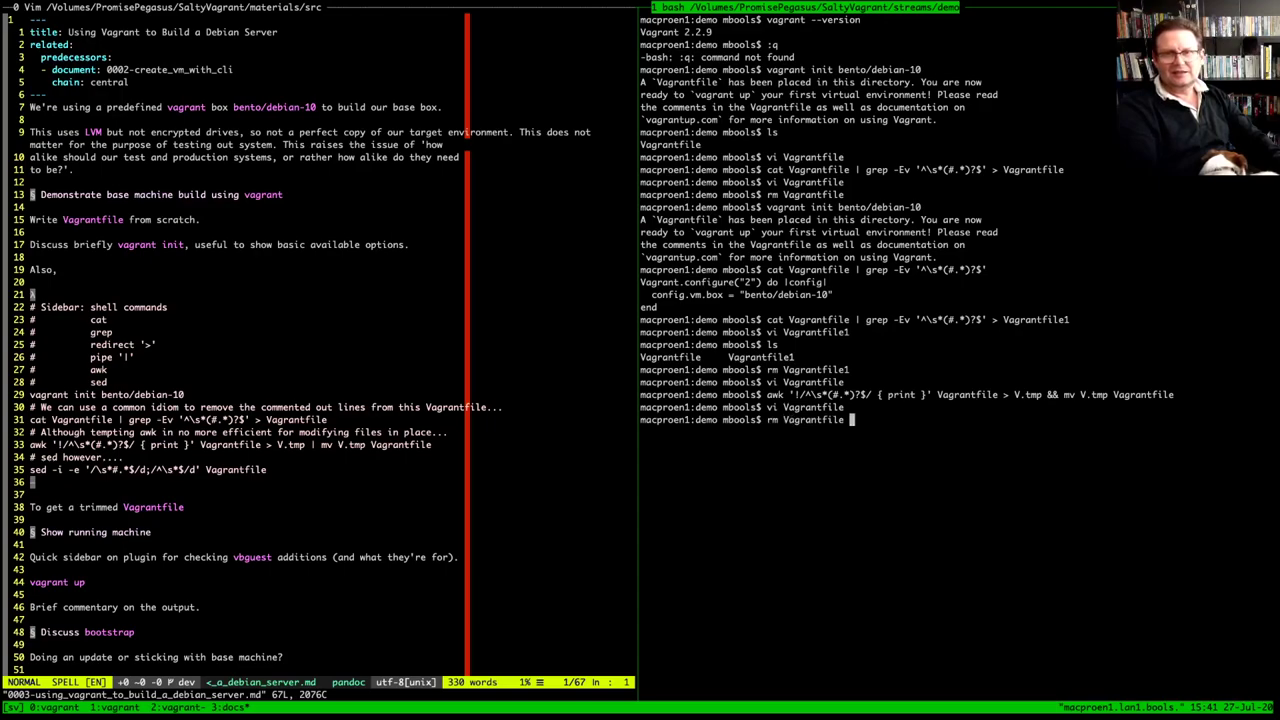
key(Return)
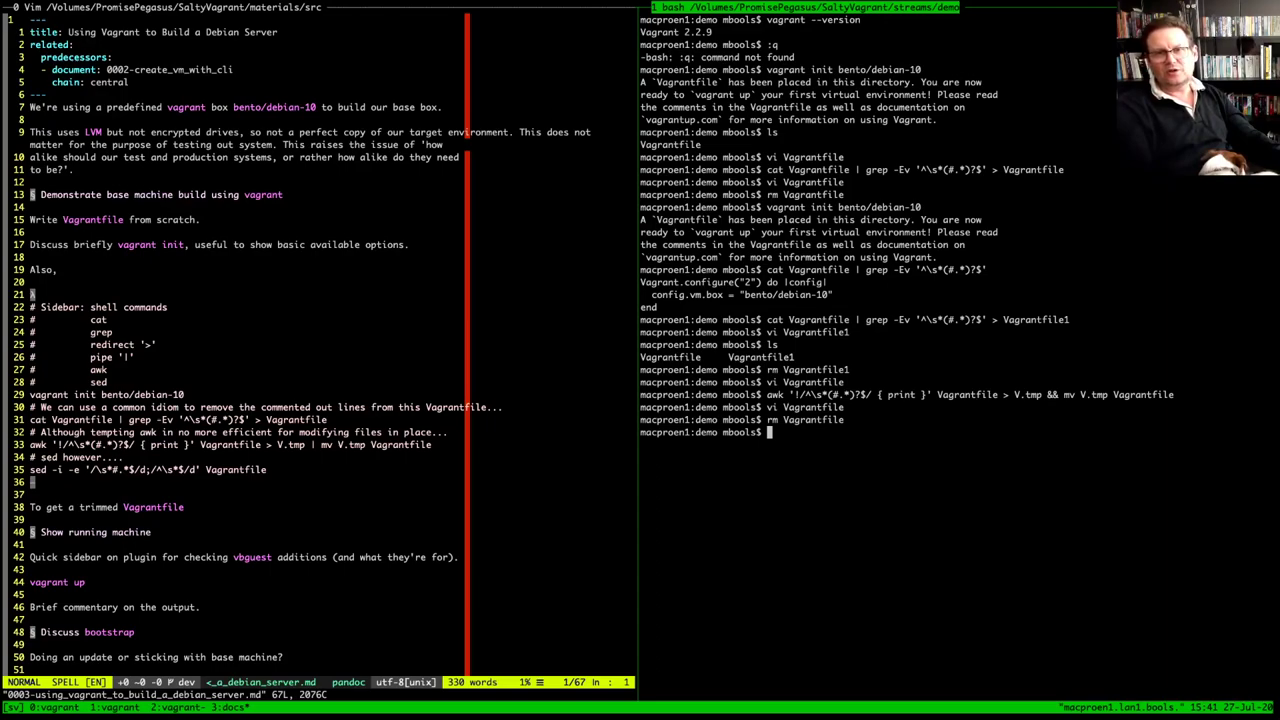
Compare the awk and grep commands, then rerun vagrant init bento/debian-10
drag(767, 394, 1042, 394)
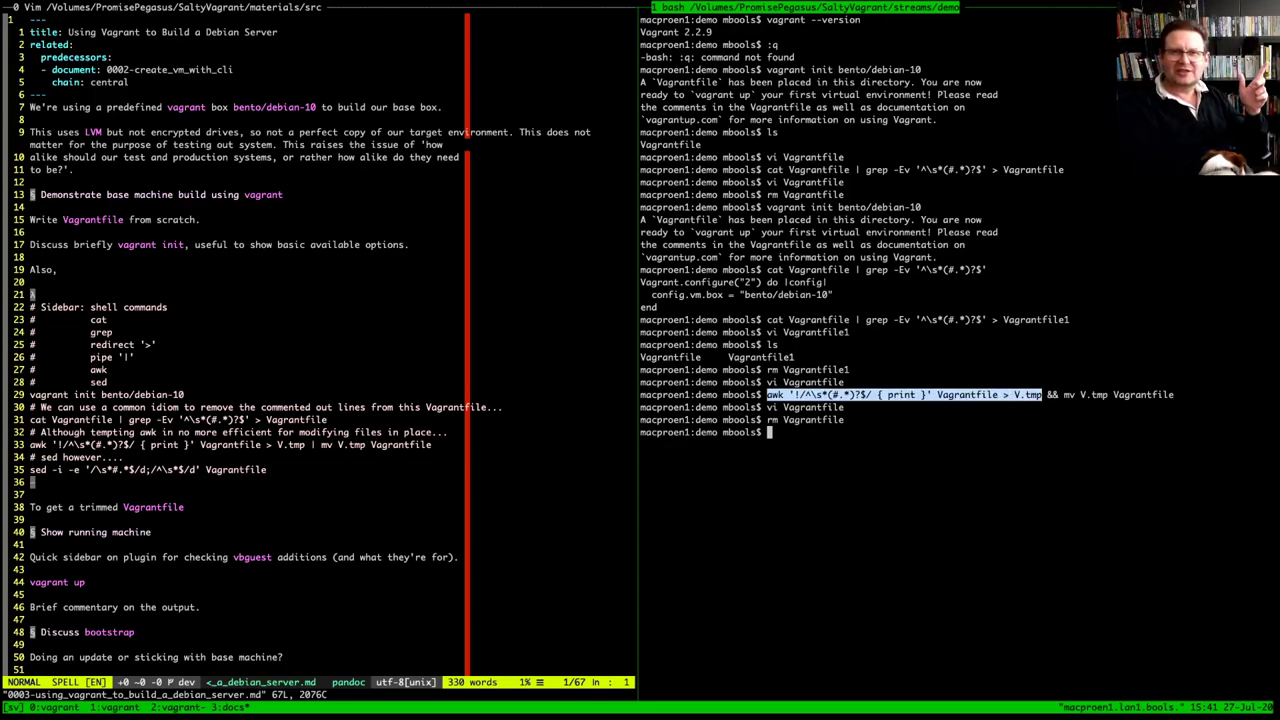
drag(767, 319, 888, 319)
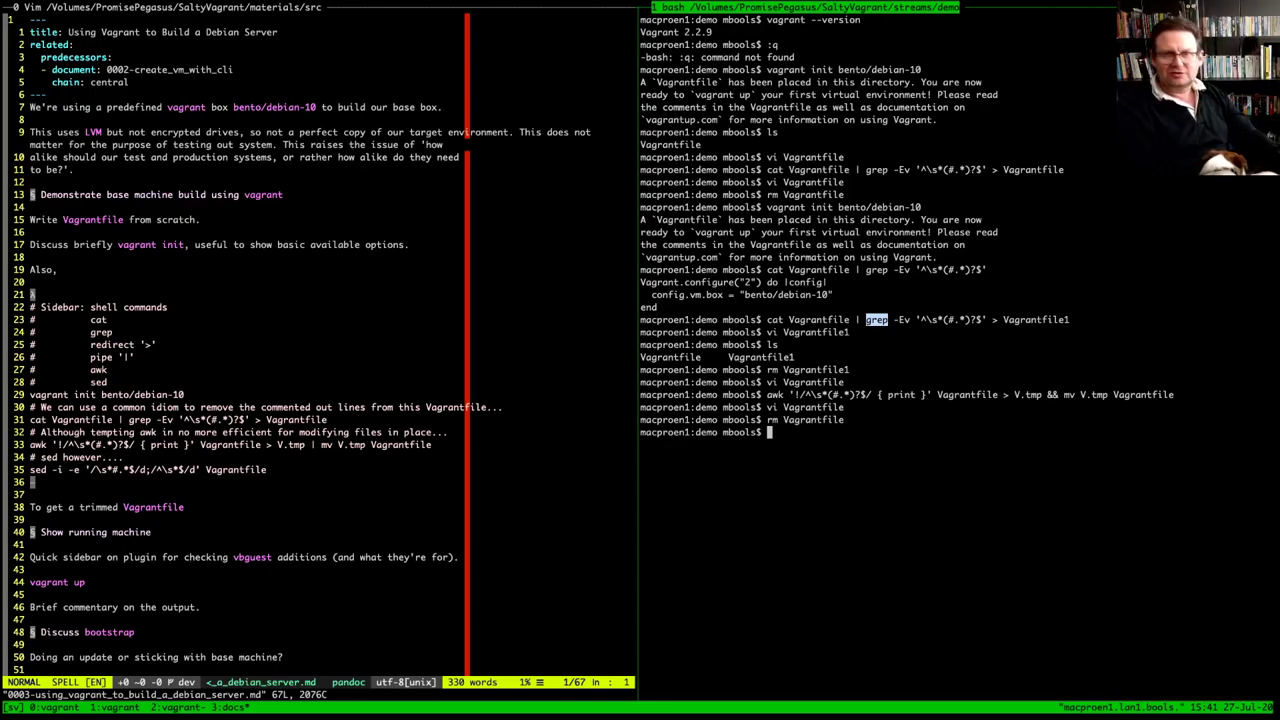
key(Up)
key(Up)
key(Up)
key(Up)
key(Up)
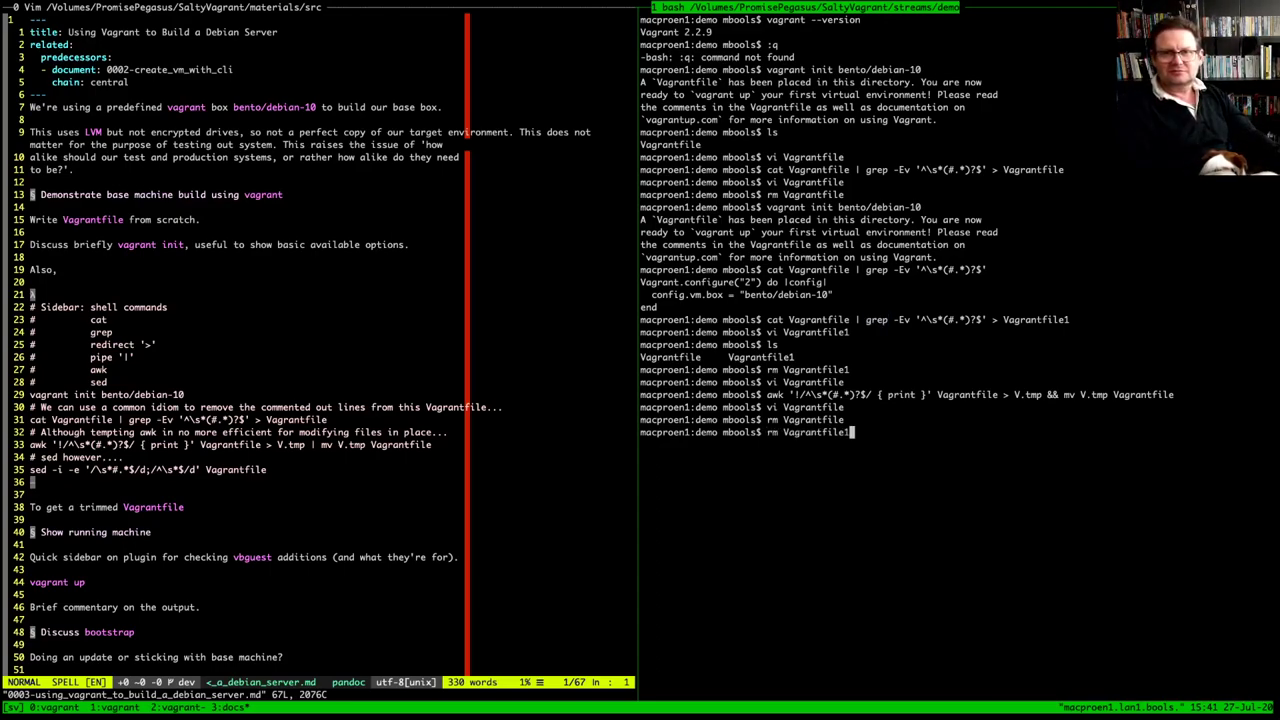
key(Up)
key(Up)
key(Up)
key(Up)
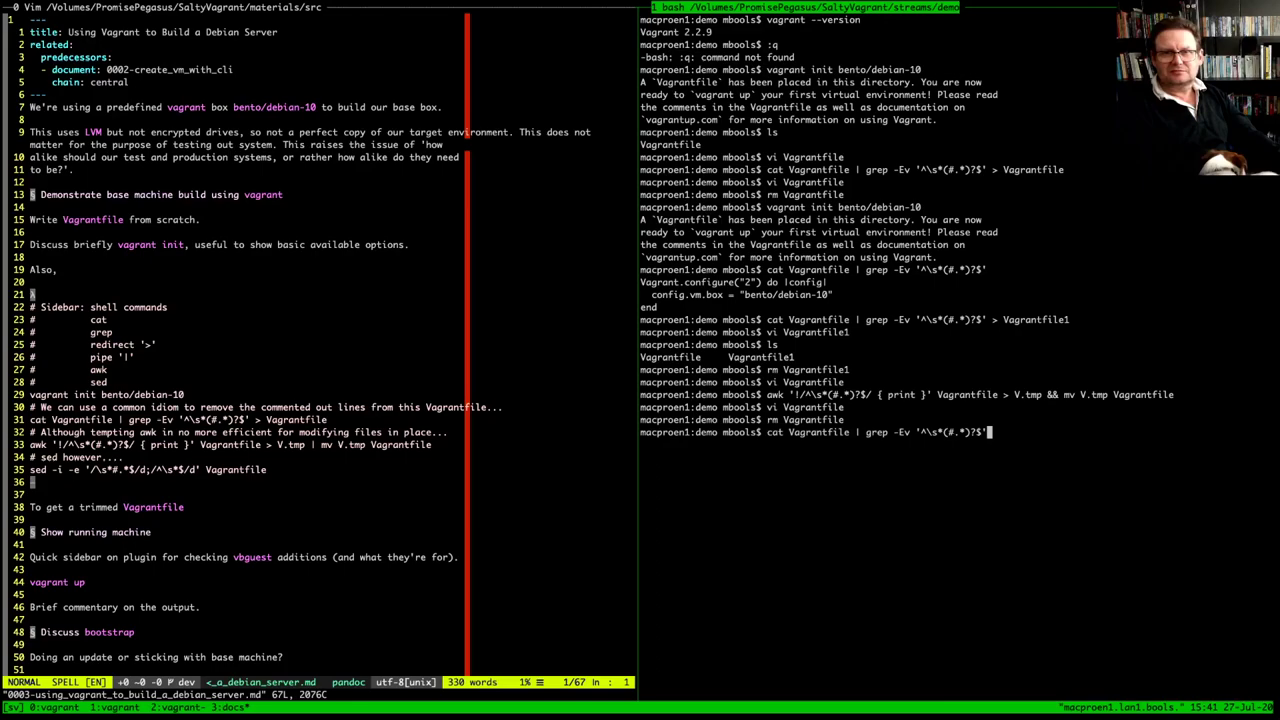
key(Up)
key(ctrl+u)
key(ctrl+y)
key(Return)
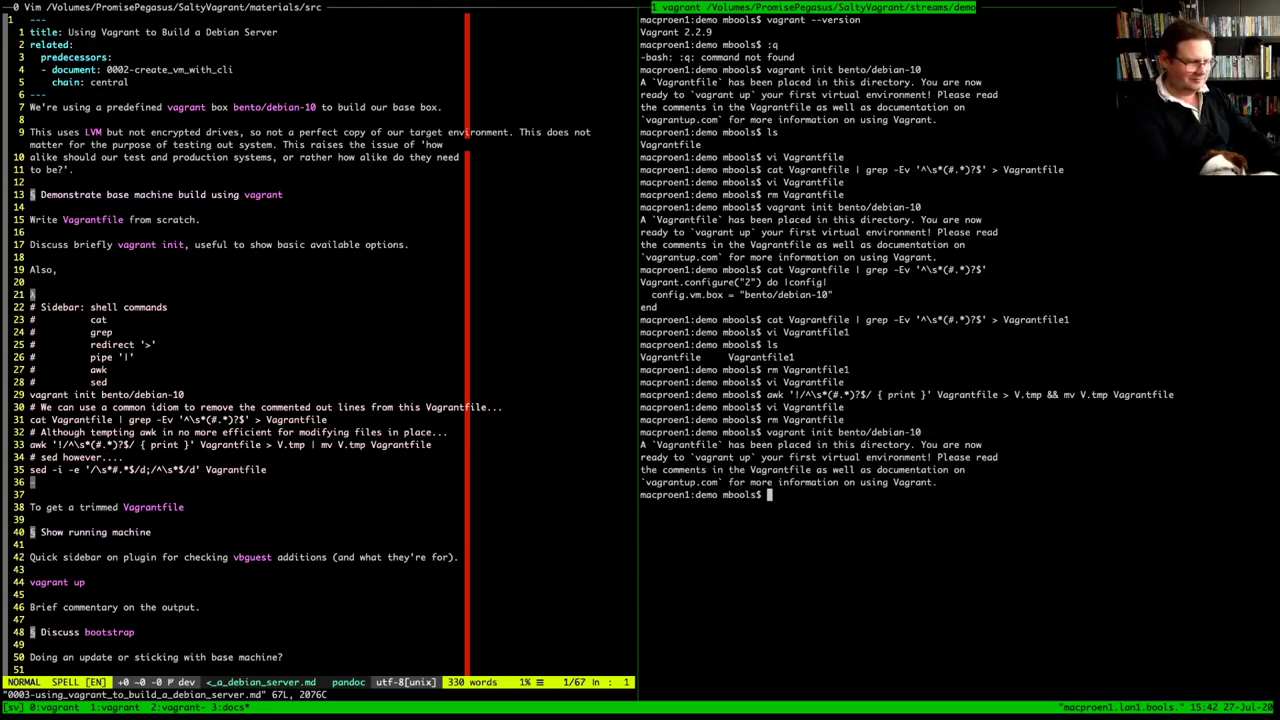
Print the regenerated Vagrantfile and paste the sed -i trim command from the notes
text(cat Vagrantfile)
key(Return)
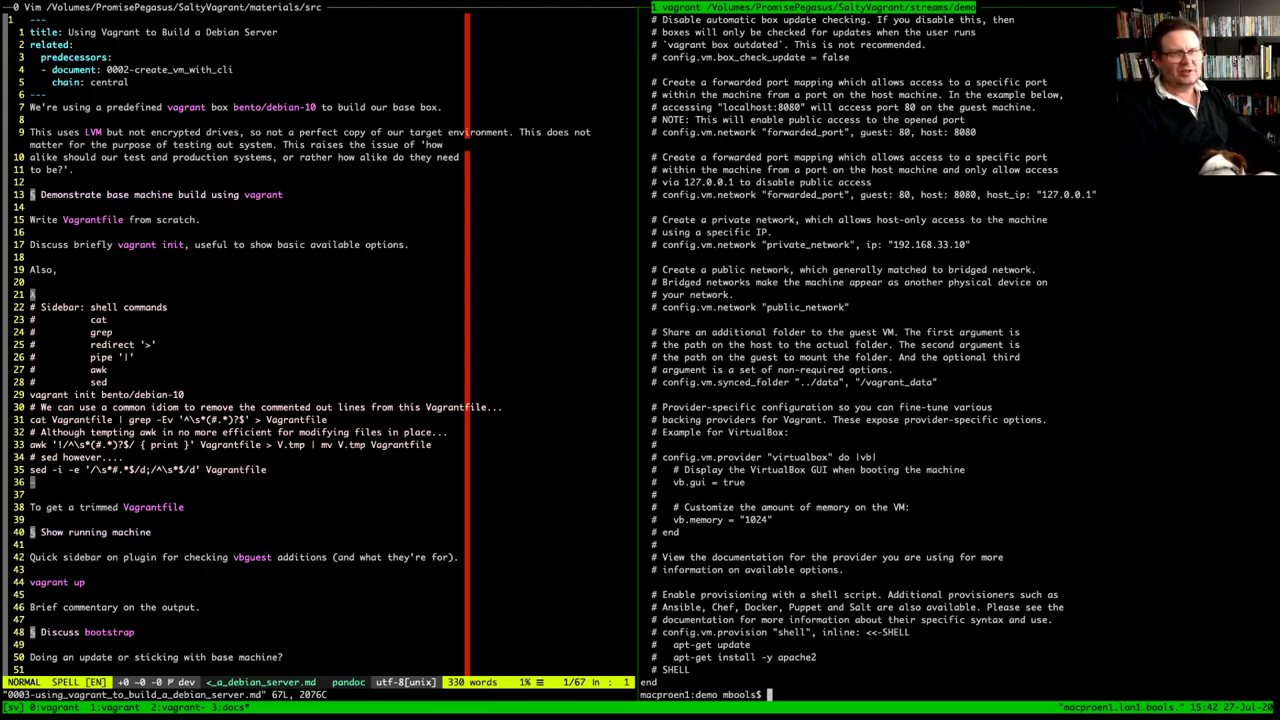
drag(30, 469, 266, 470)
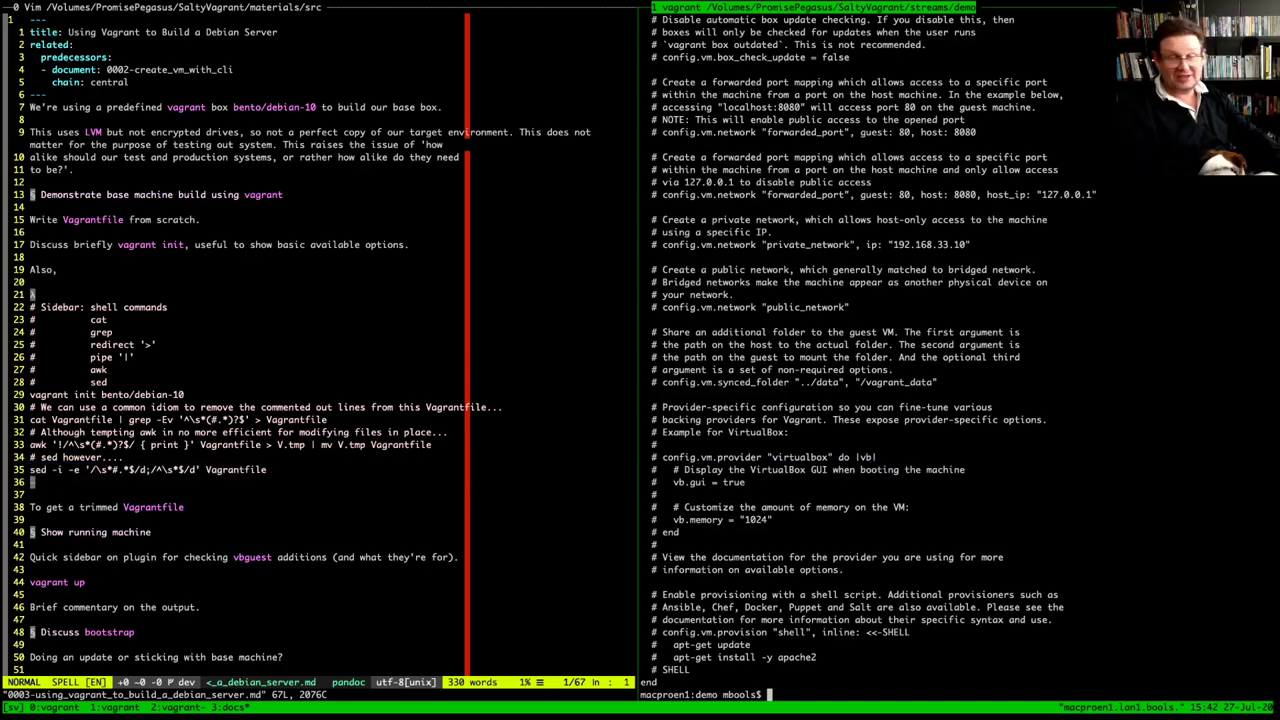
text(sed -i -e '/\s*#.*$/d;/^\s*$/d' Vagrantfile)
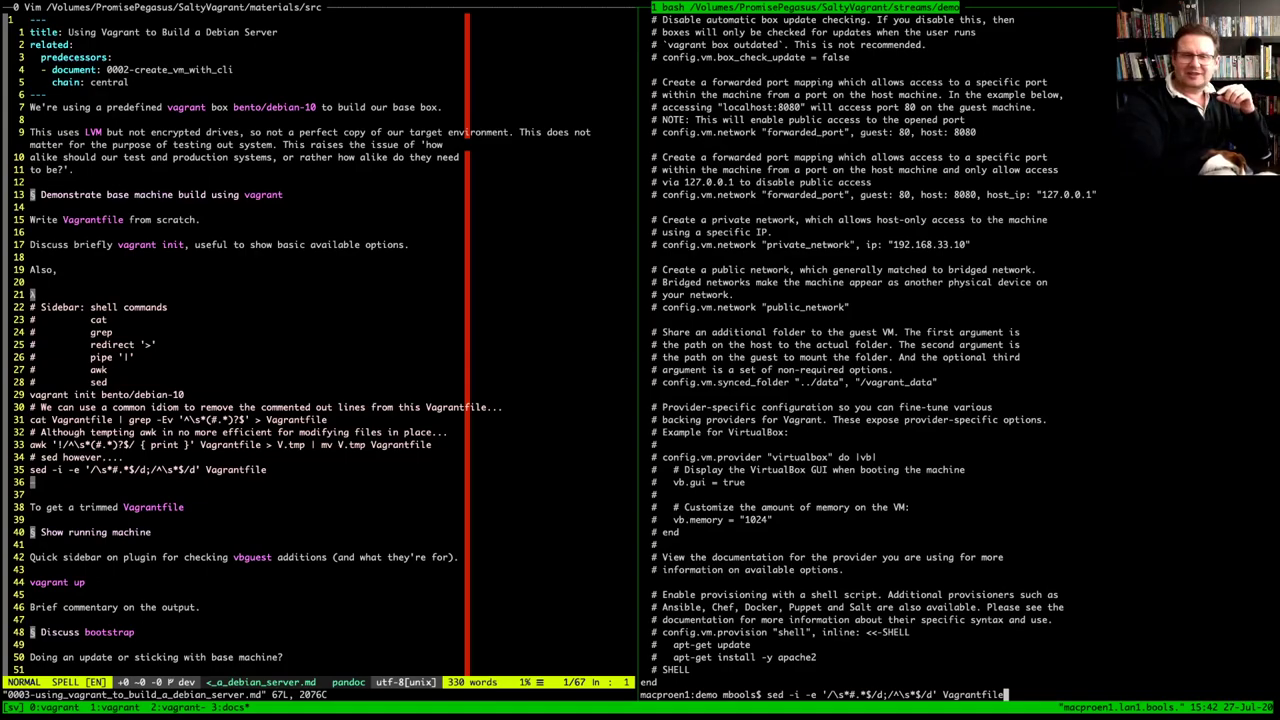
Complete the sed expression and explain its comment-line and blank-line patterns and Vagrantfile target
drag(826, 694, 877, 694)
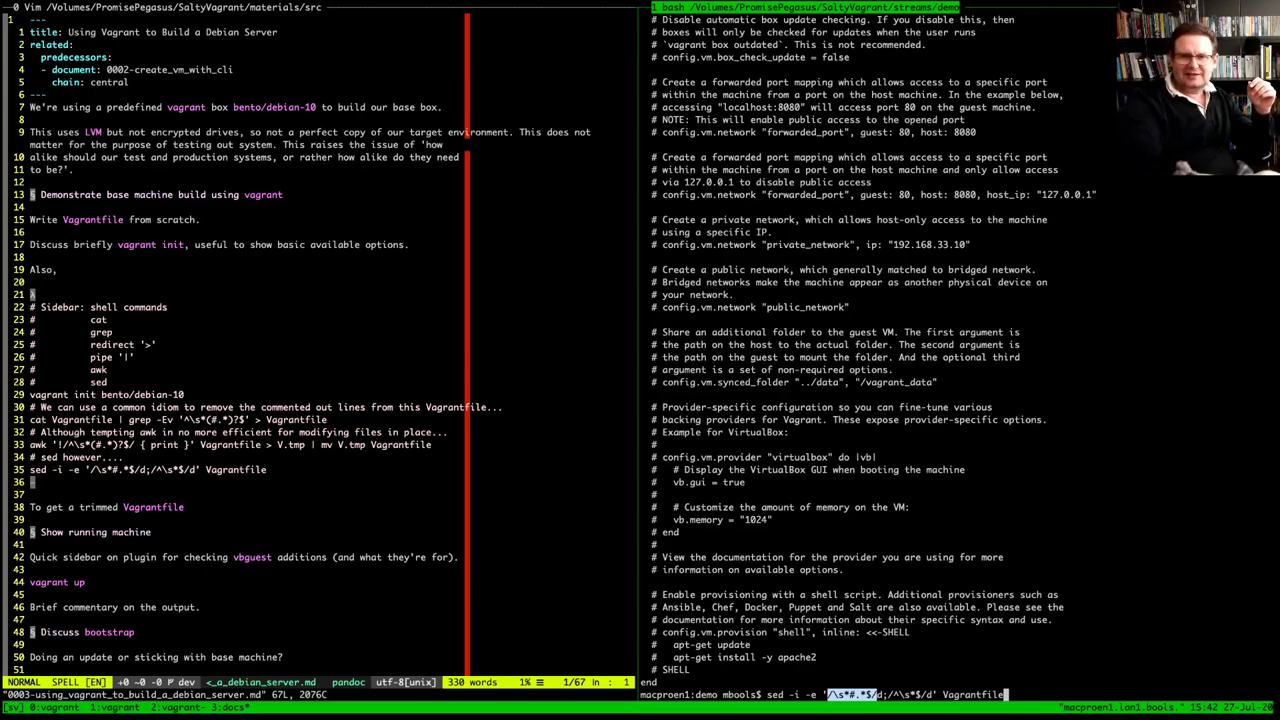
click(879, 694)
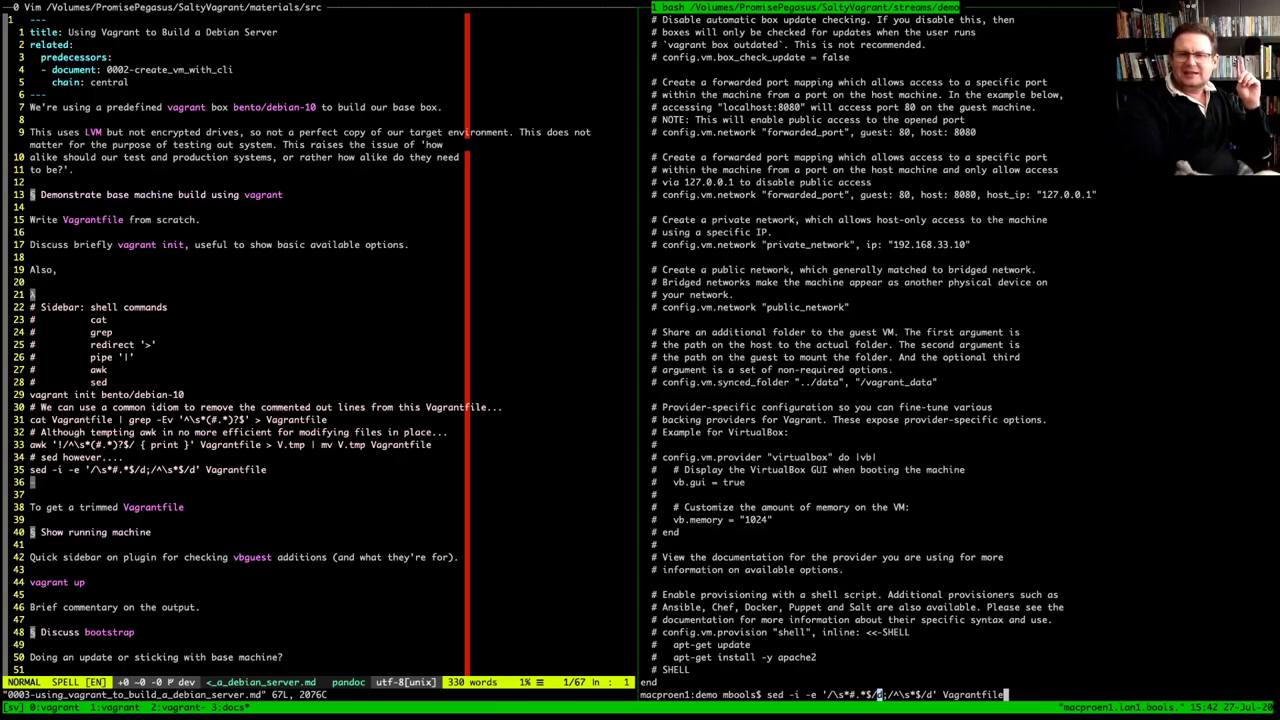
text(d)
drag(888, 694, 932, 694)
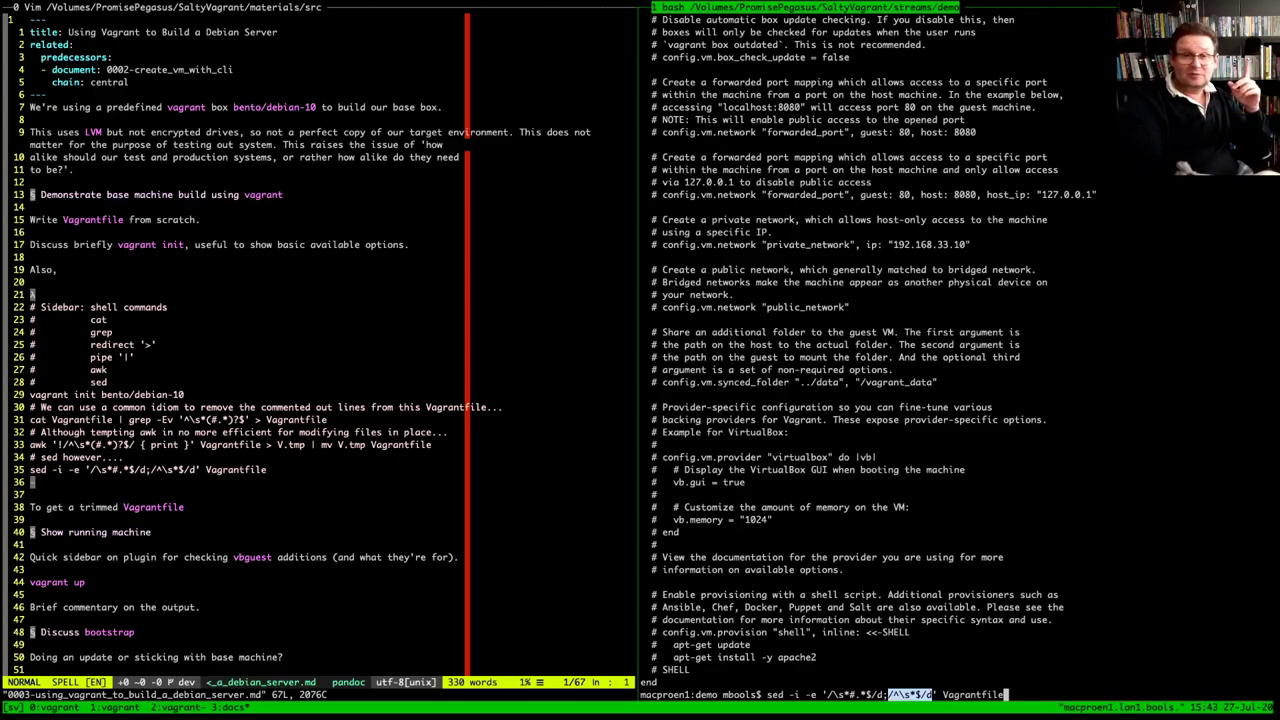
click(852, 694)
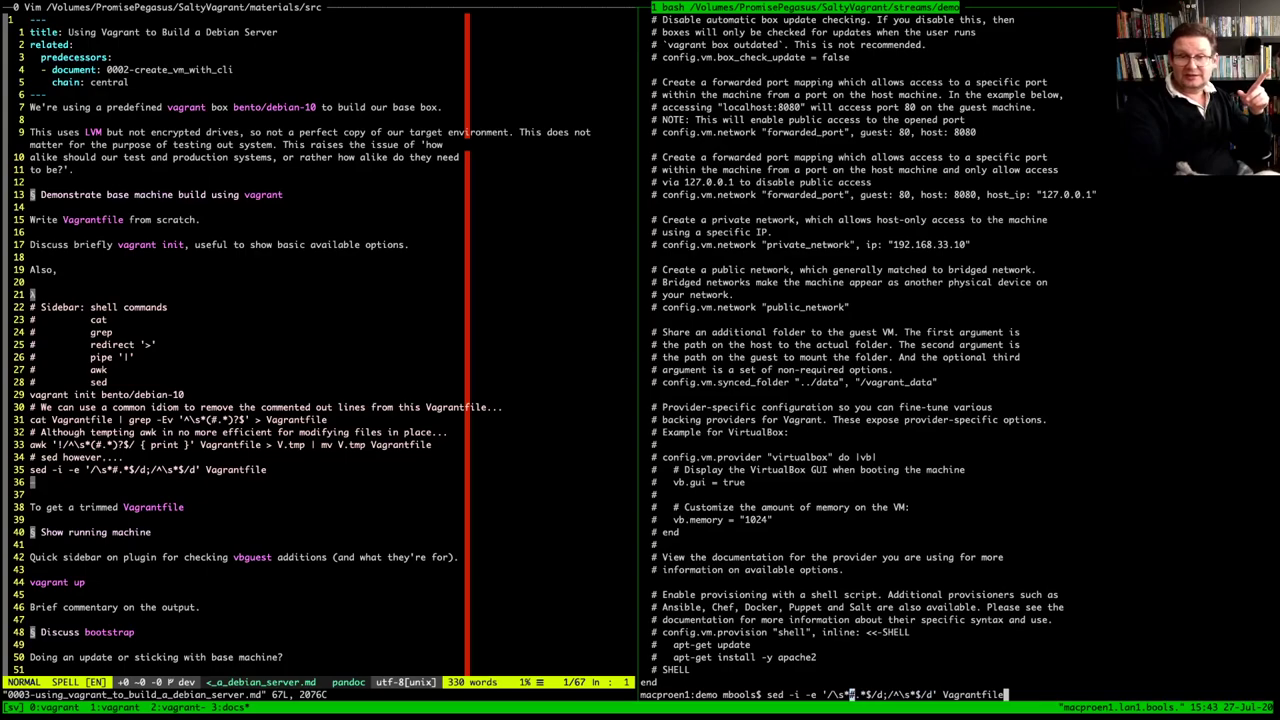
drag(890, 694, 933, 694)
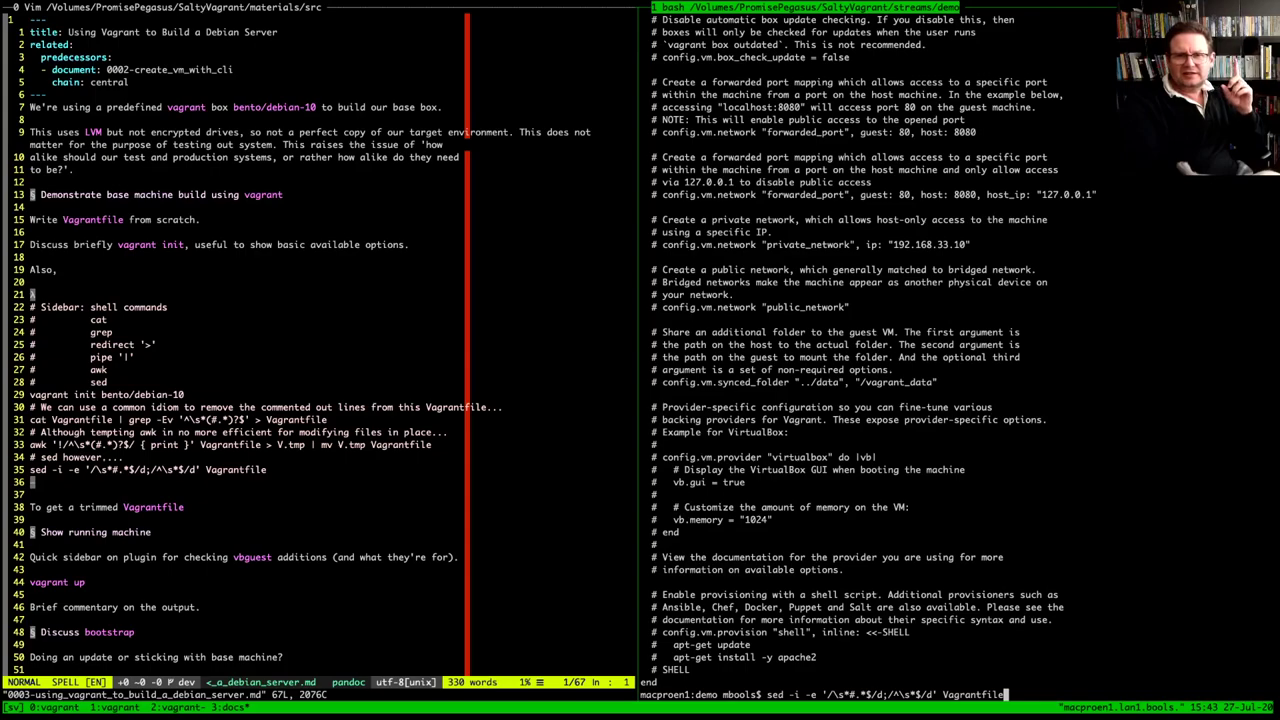
drag(833, 694, 870, 694)
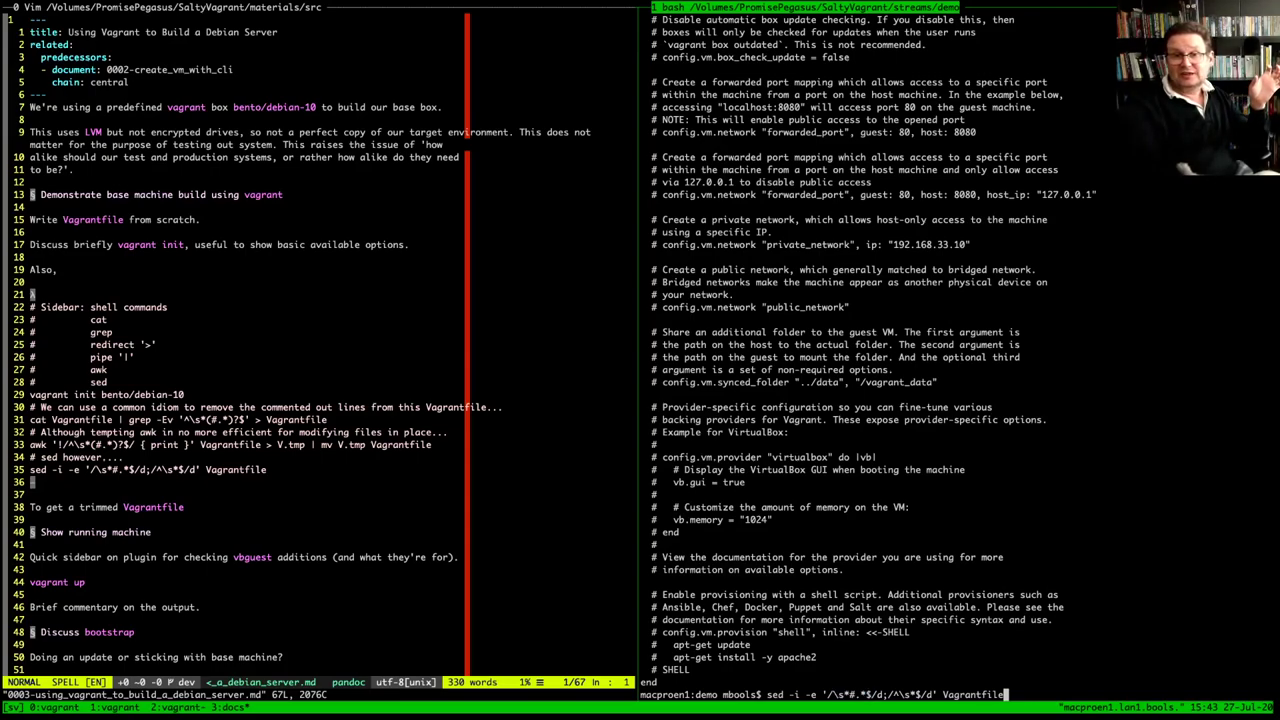
drag(893, 694, 940, 694)
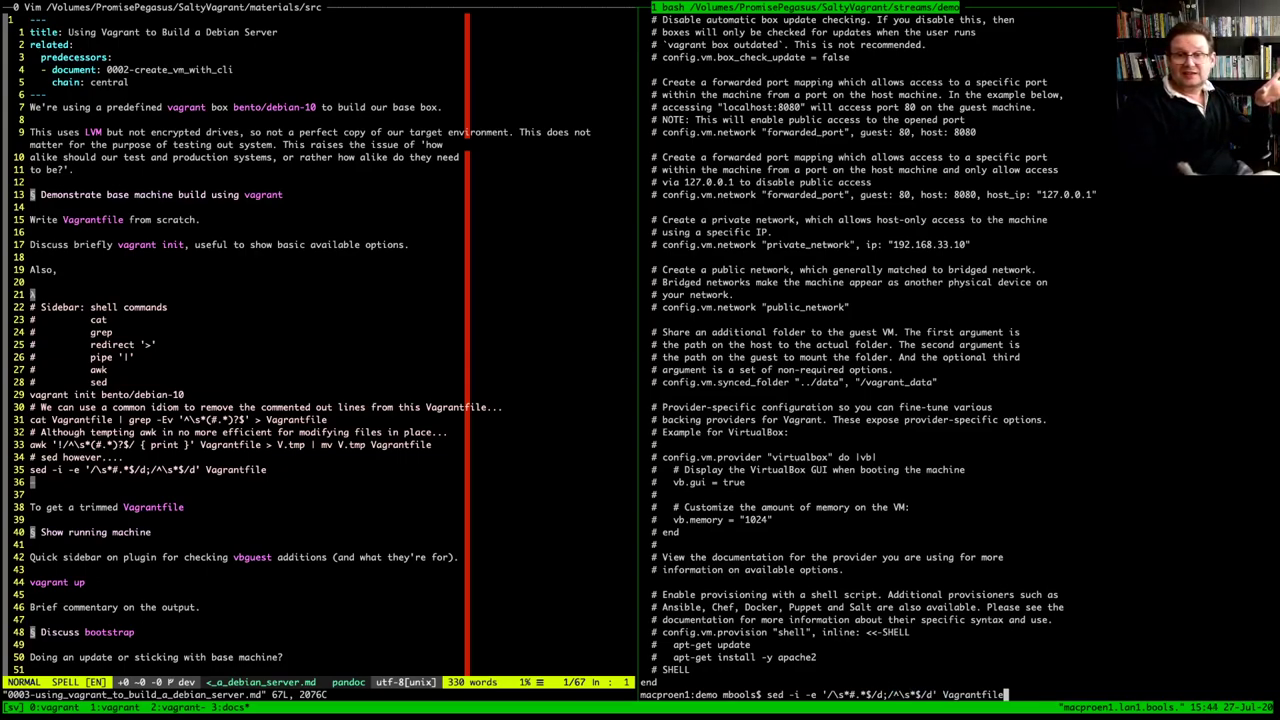
double_click(972, 694)
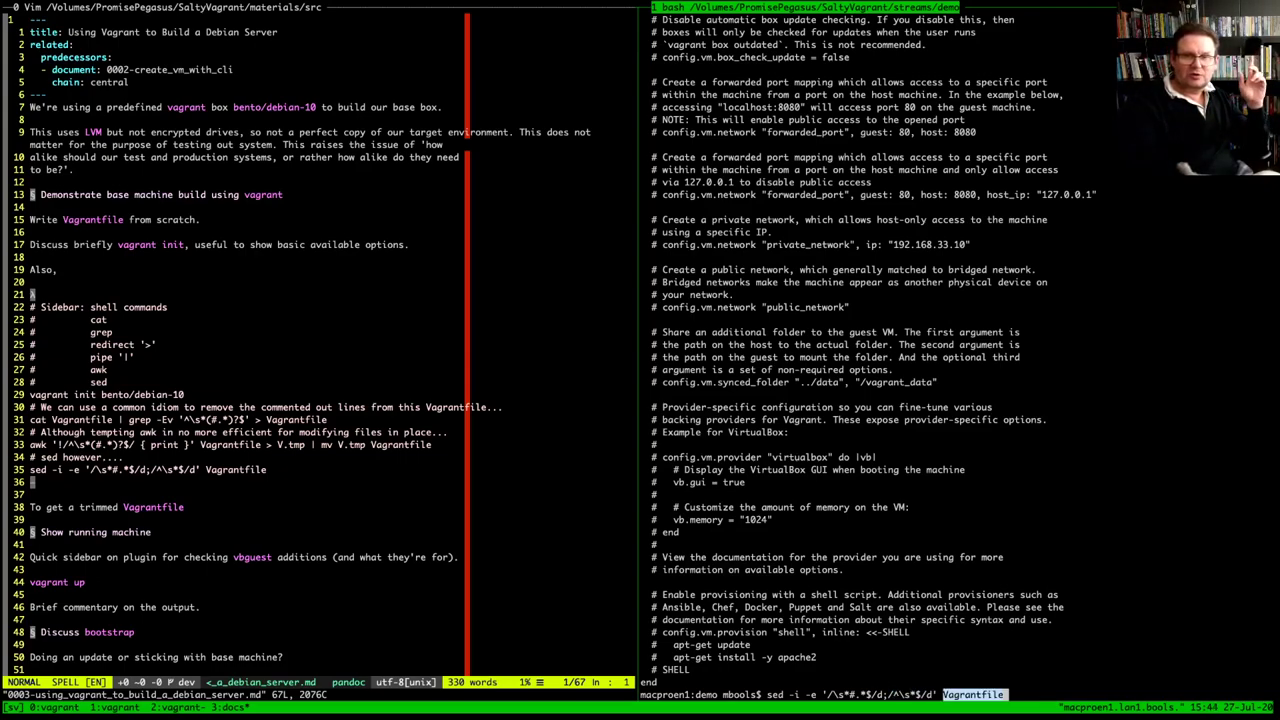
Run sed -i on the Vagrantfile and check in Vim that three lines remain
key(Return)
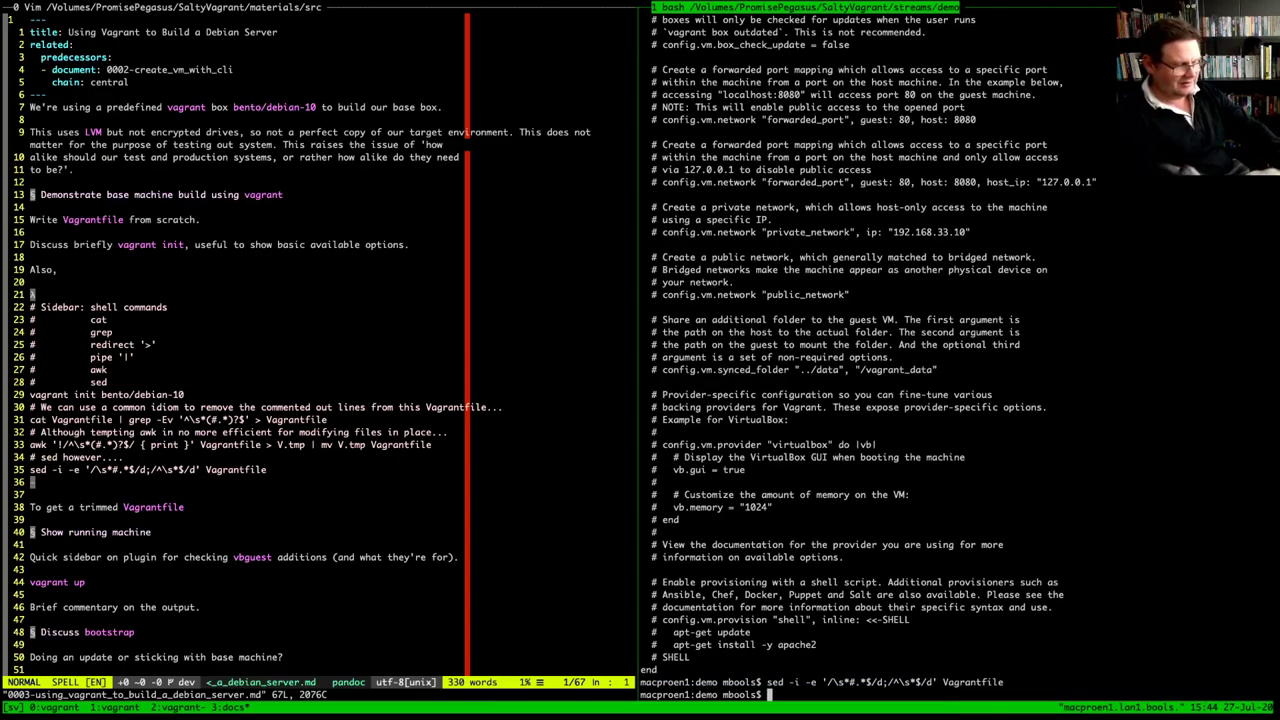
text(vi V)
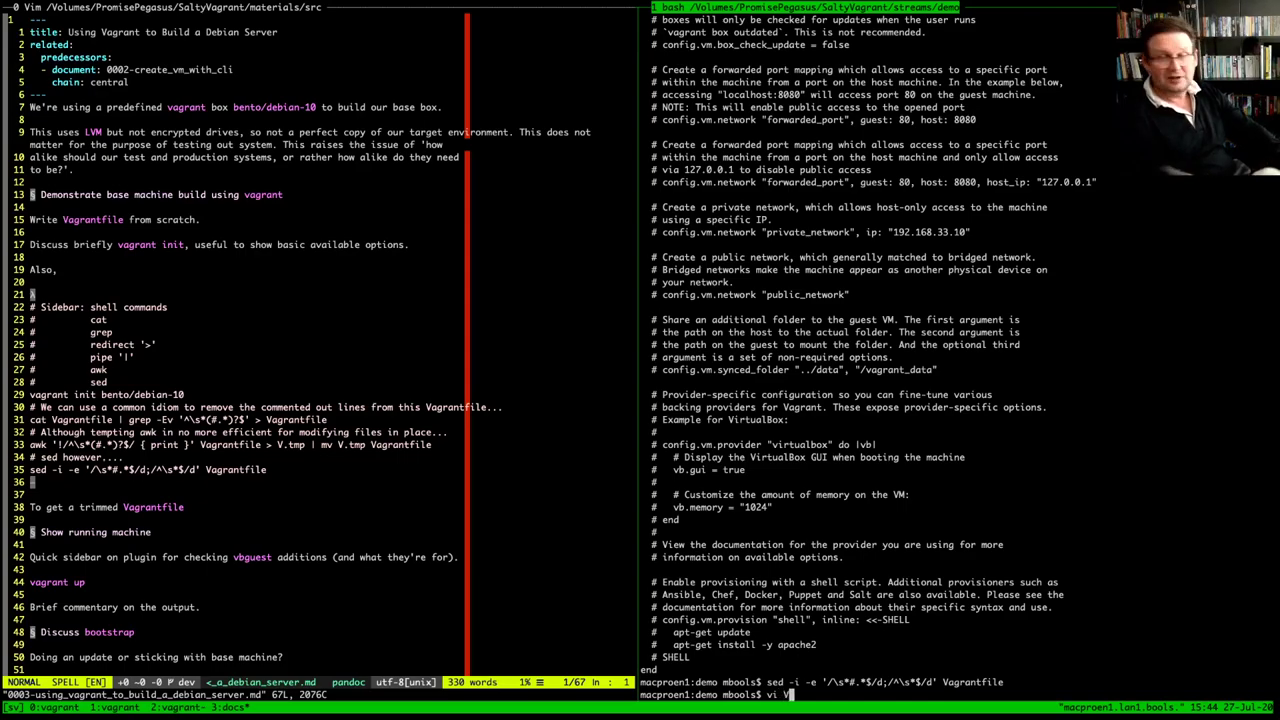
key(Tab)
key(Return)
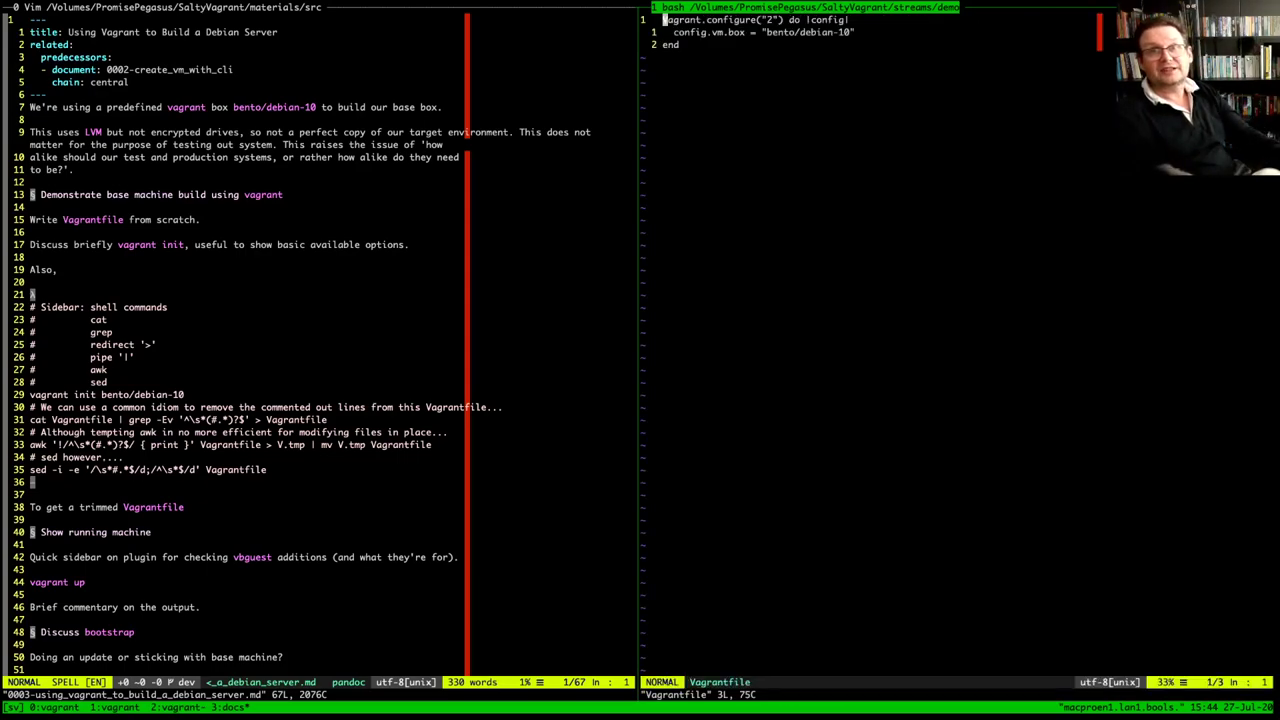
text(:q)
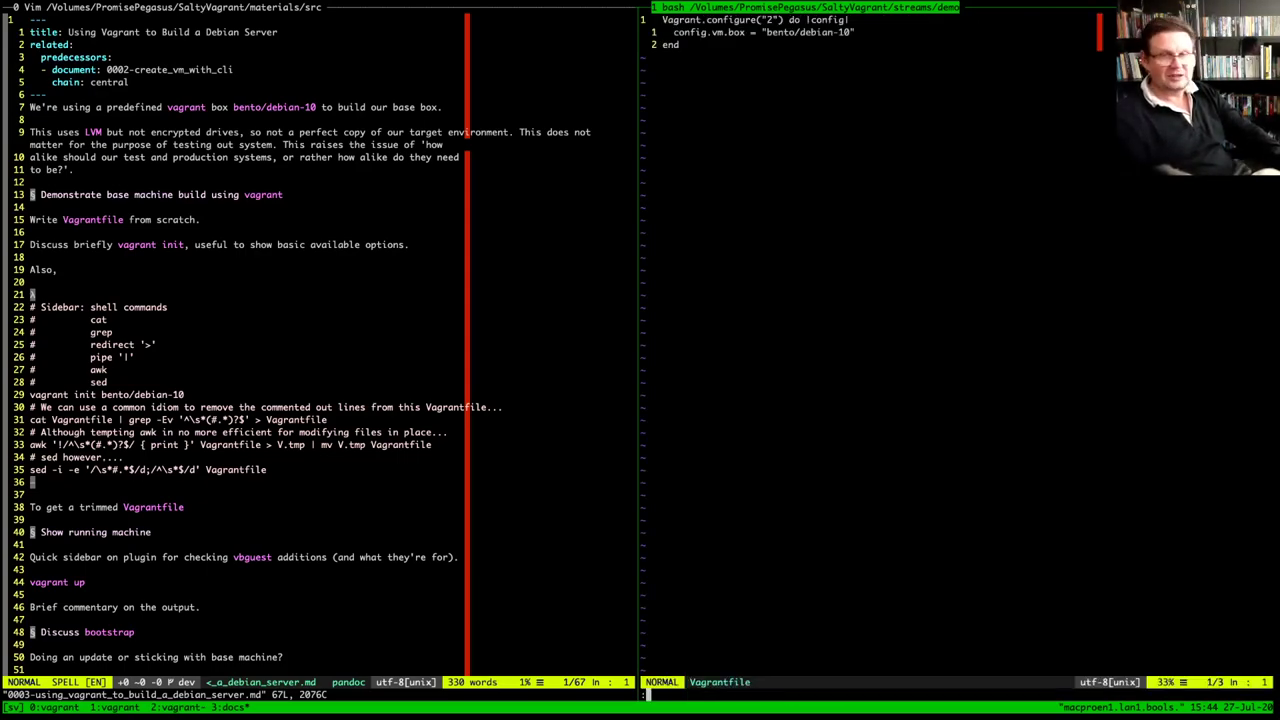
key(Return)
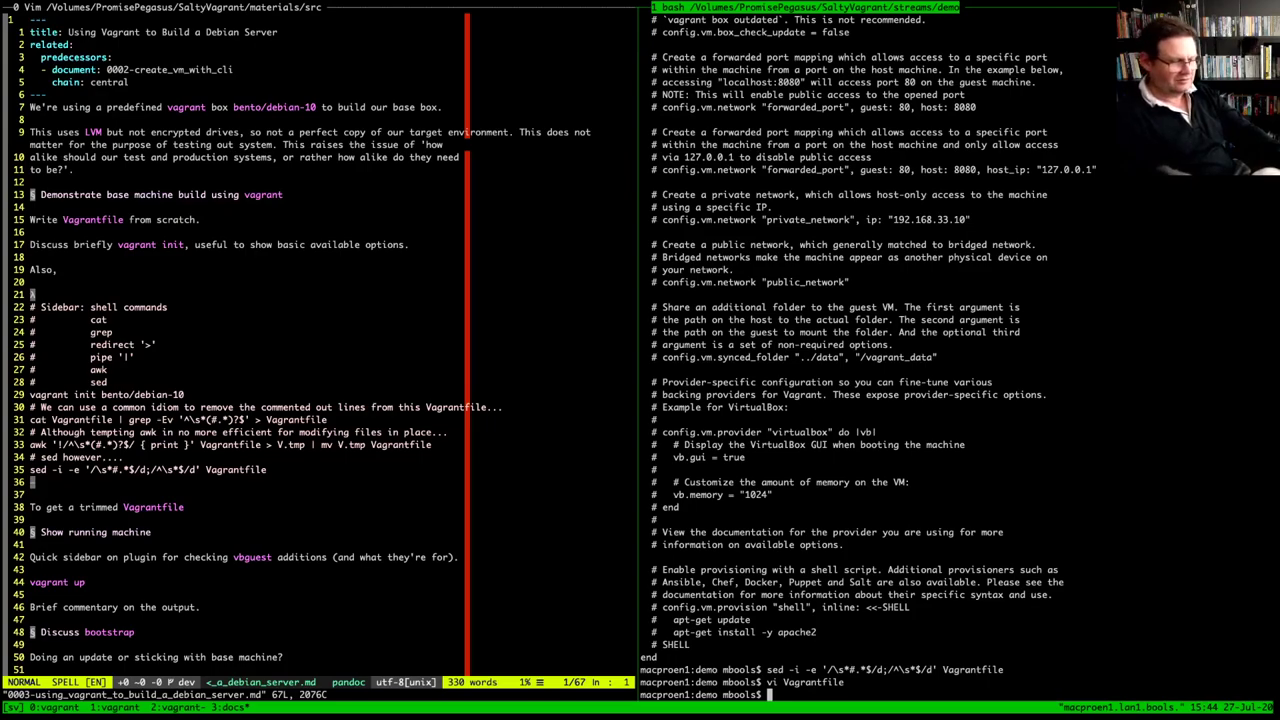
Copy the '# -*- mode: ruby -*-' and vi modeline comments from earlier terminal output
scroll(958, 360, up, 10)
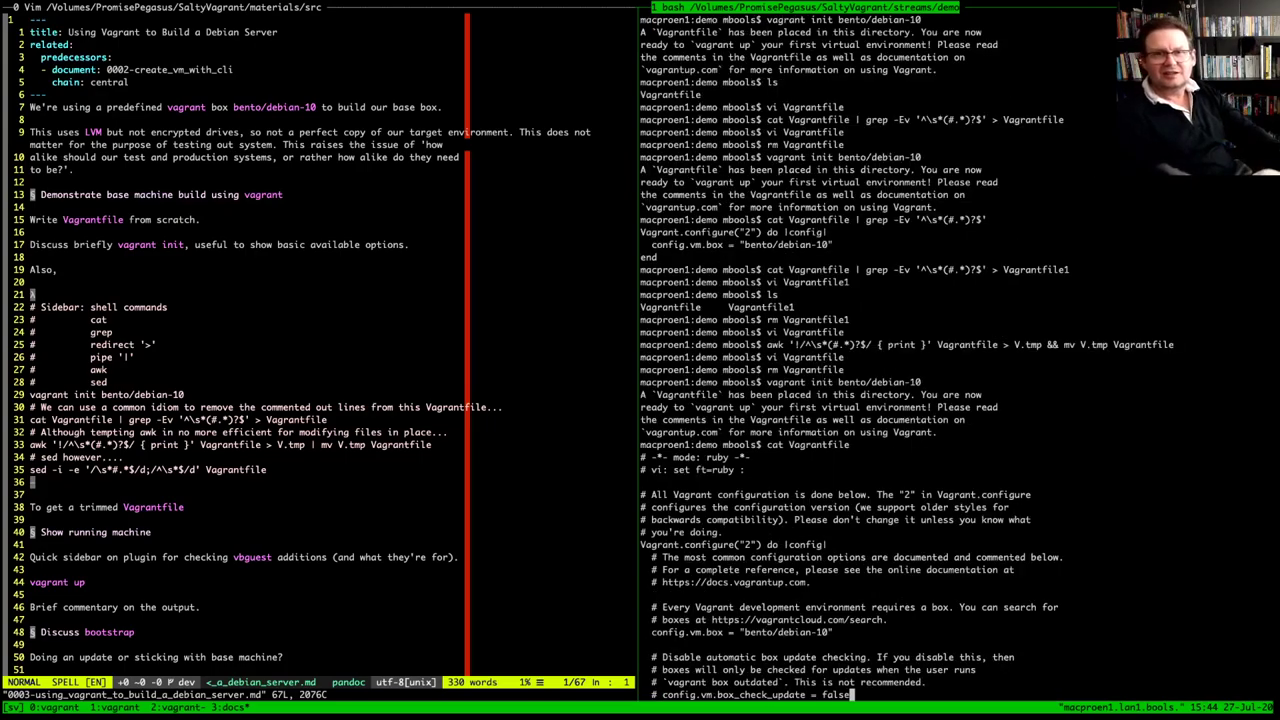
key(Up)
key(Up)
key(Up)
key(Up)
key(Up)
key(Up)
key(Up)
key(Up)
key(Up)
key(Up)
key(Up)
key(Up)
key(Up)
key(Up)
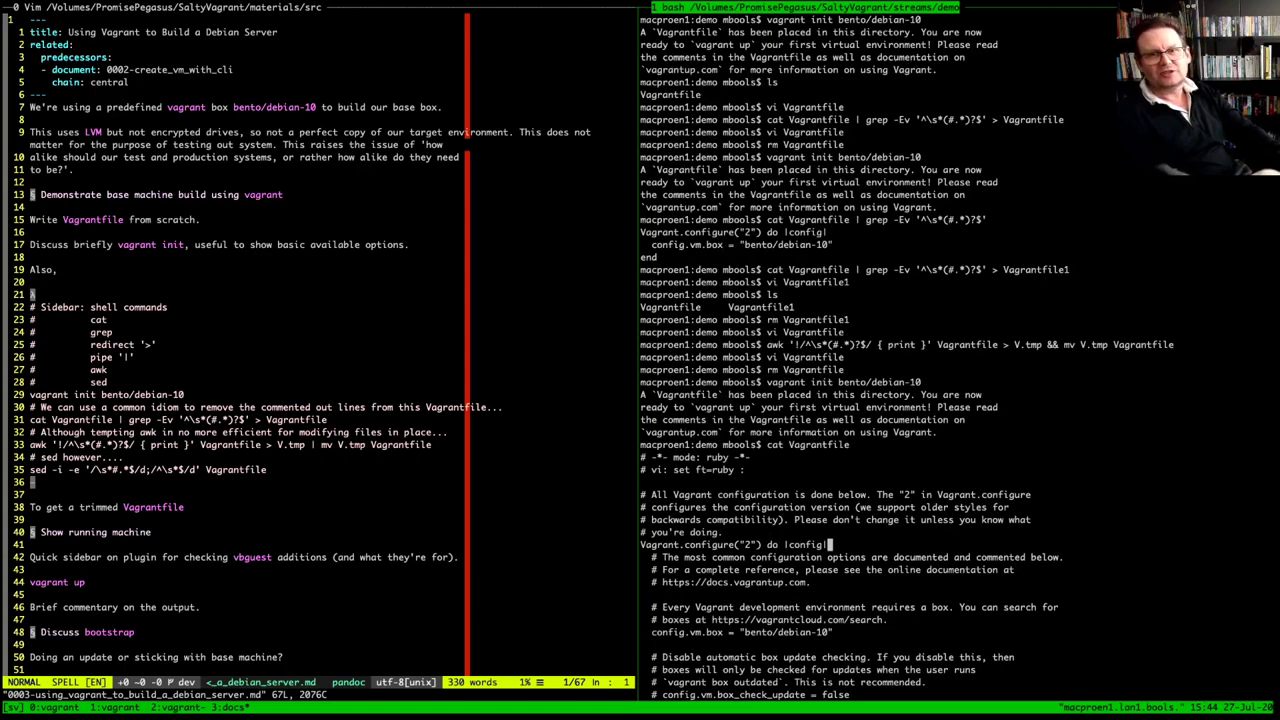
key(Up)
key(Up)
key(Up)
key(Up)
key(Left)
key(Left)
key(Left)
key(Left)
key(Left)
key(Left)
key(Left)
key(Left)
key(Left)
key(Left)
key(Left)
key(Left)
key(Left)
key(Left)
key(Left)
key(Left)
key(Left)
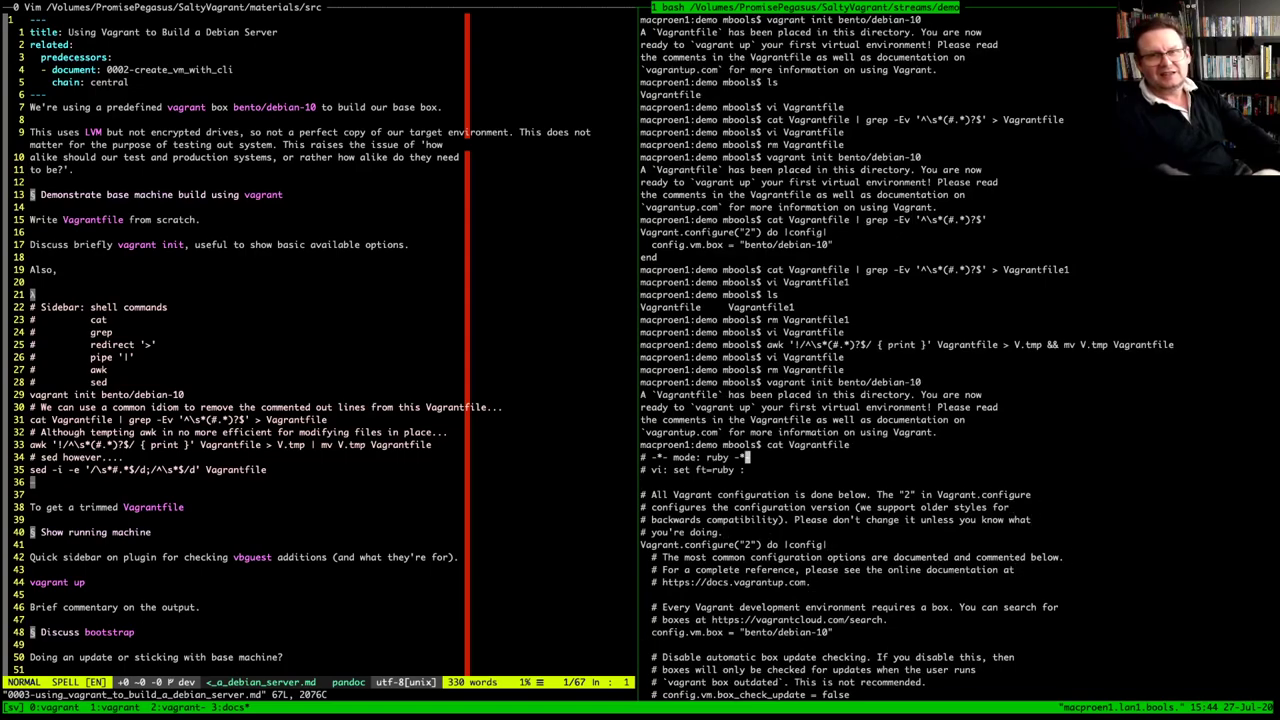
key(Left)
key(Left)
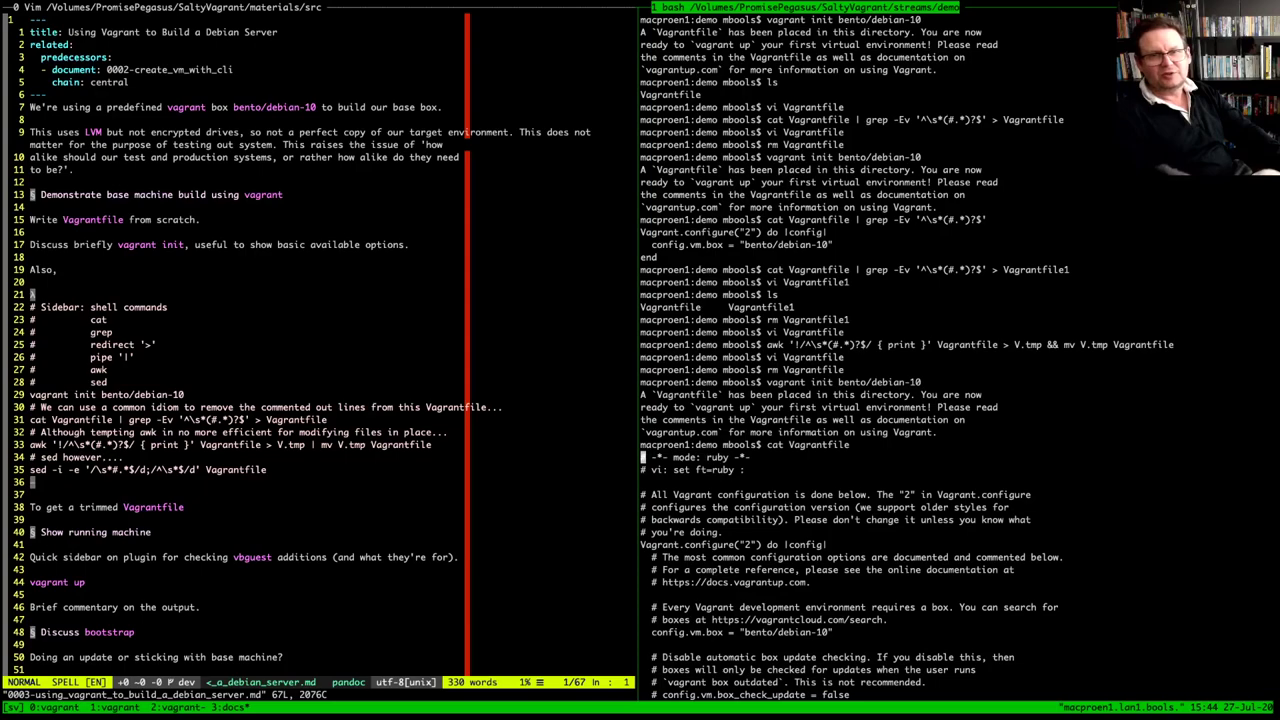
key(Down)
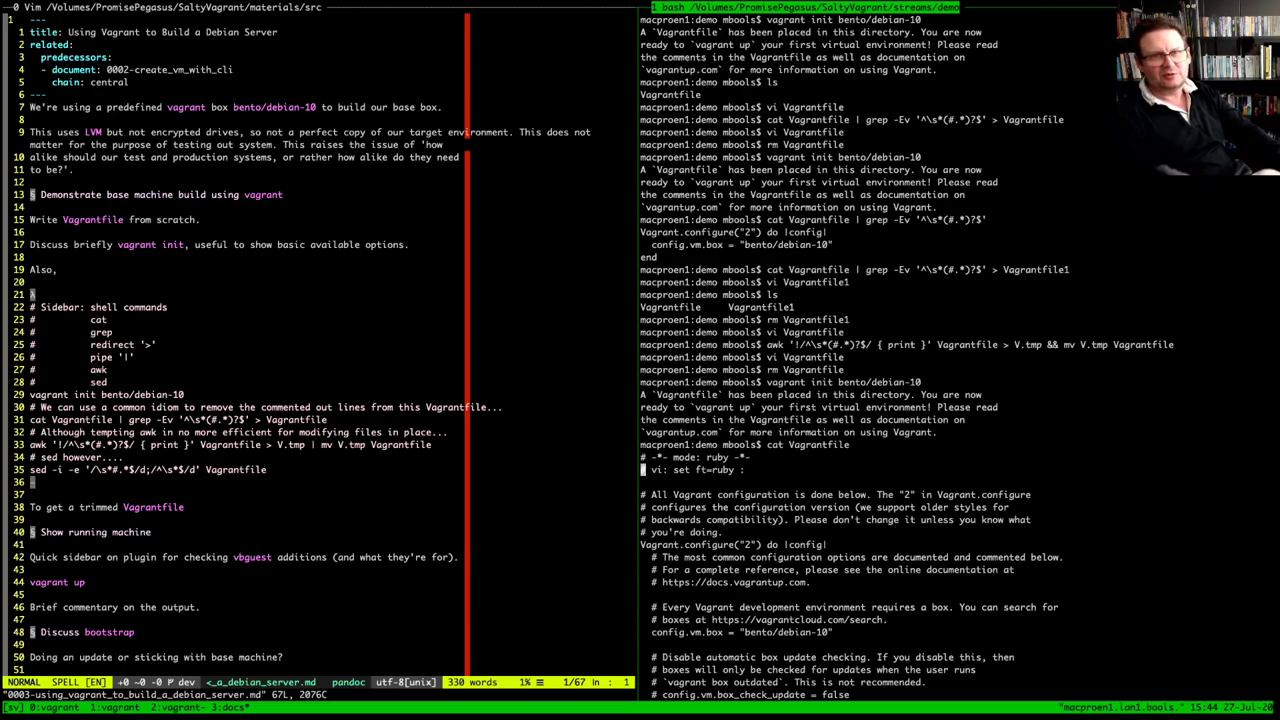
key(Up)
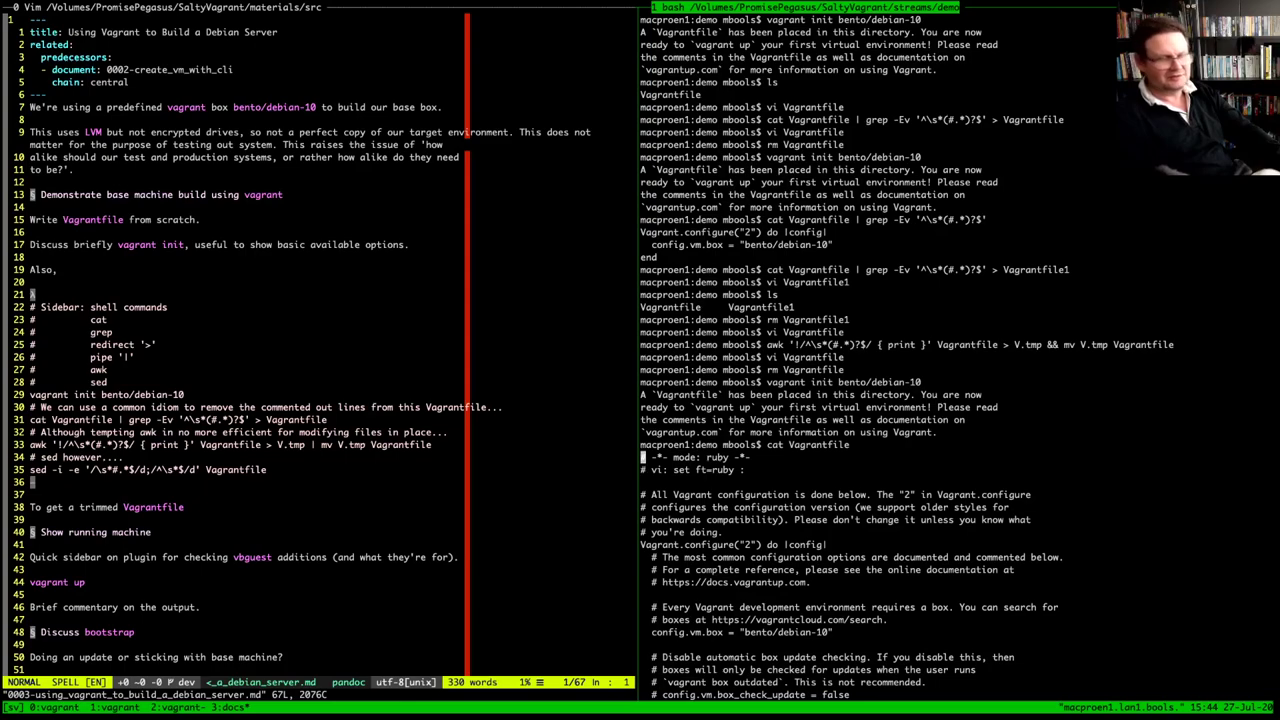
key(space)
key(Down)
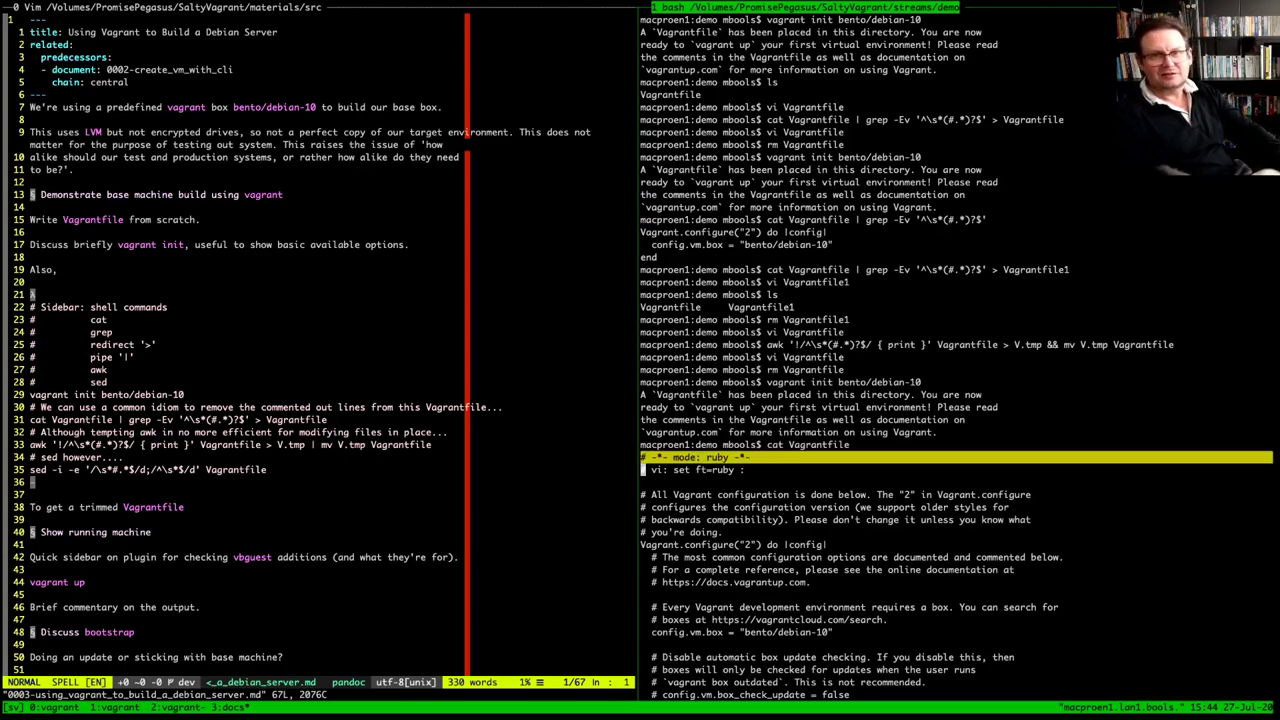
key(Down)
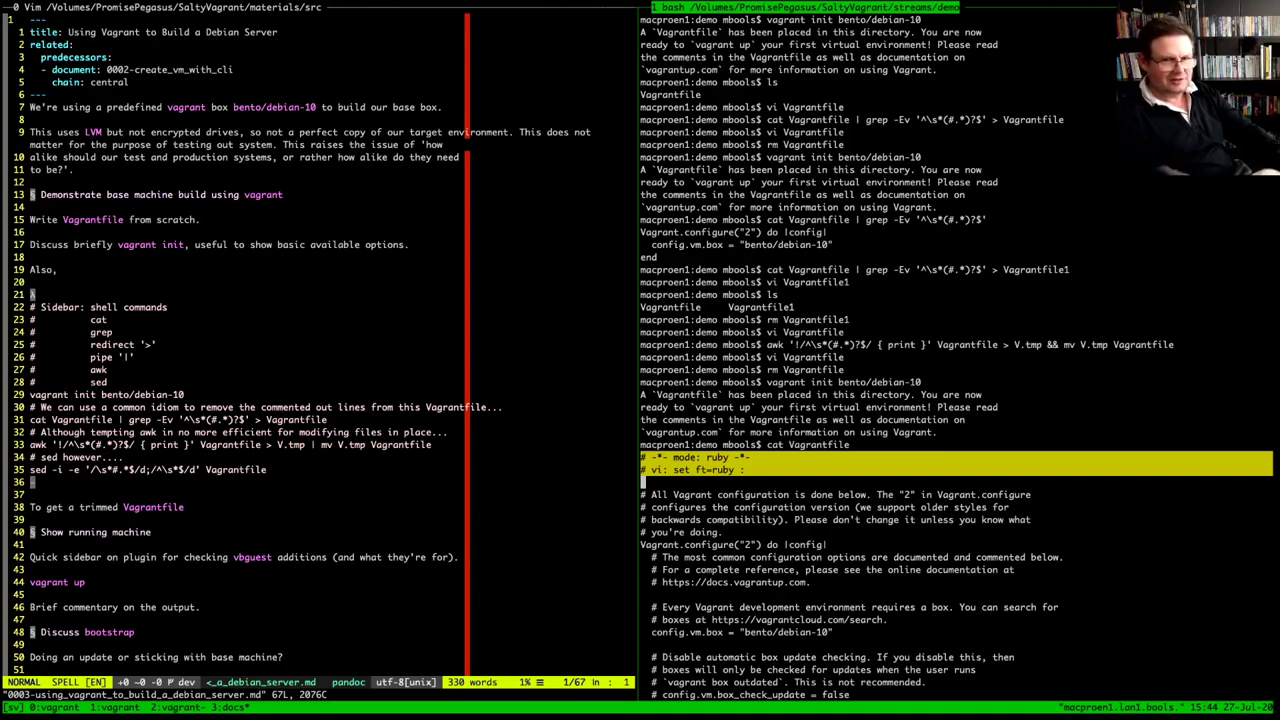
key(Return)
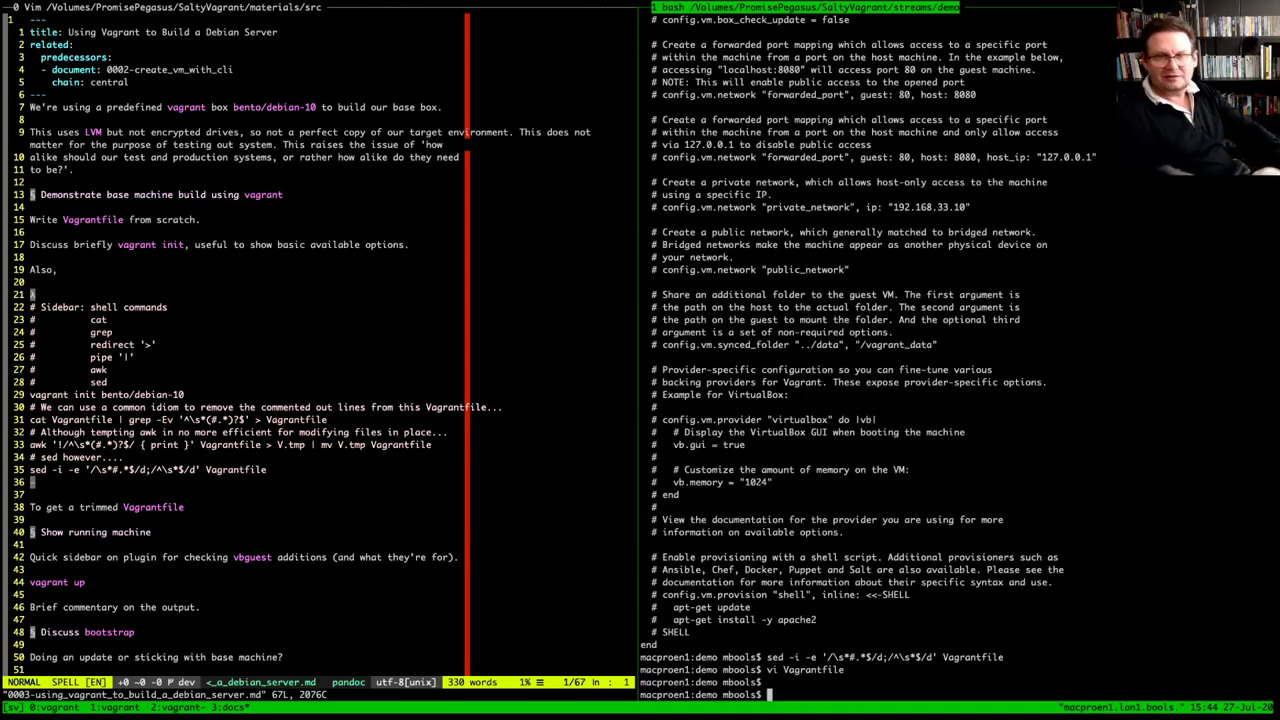
Paste the two modeline comments above line 1 of the Vagrantfile and reopen it
key(Up)
key(Return)
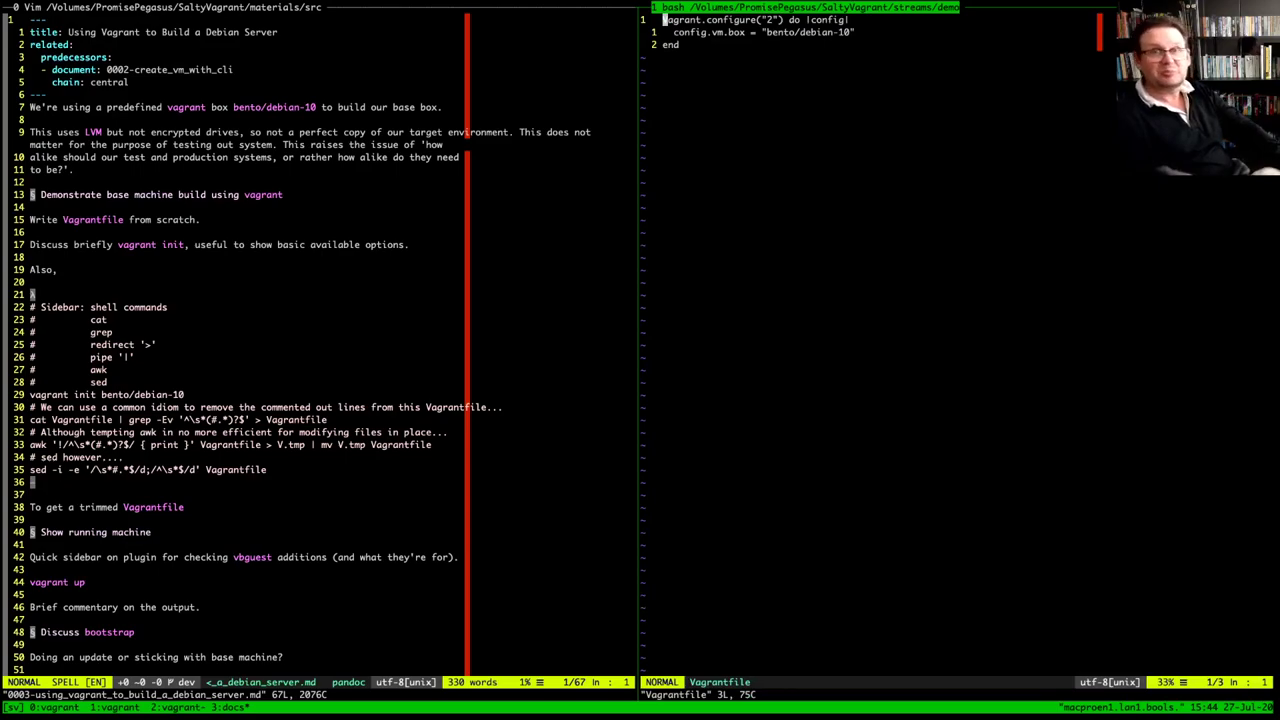
key(p)
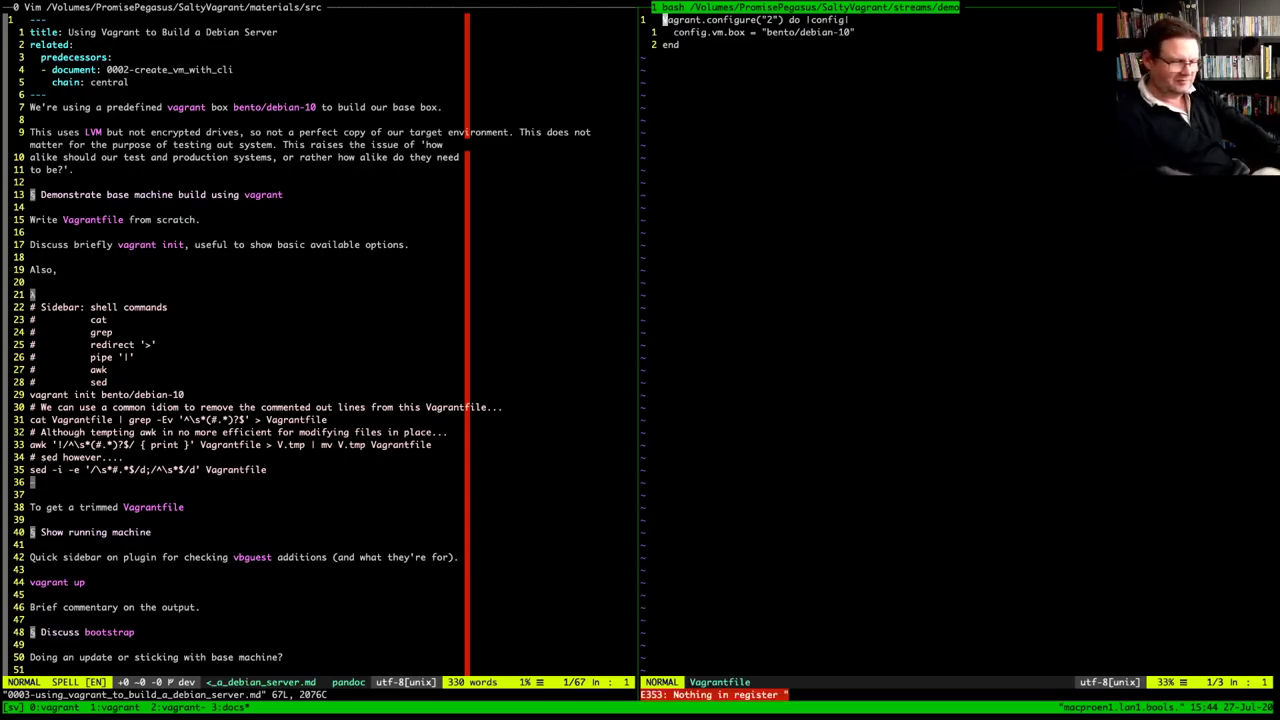
key(quotedbl)
key(asterisk)
key(P)
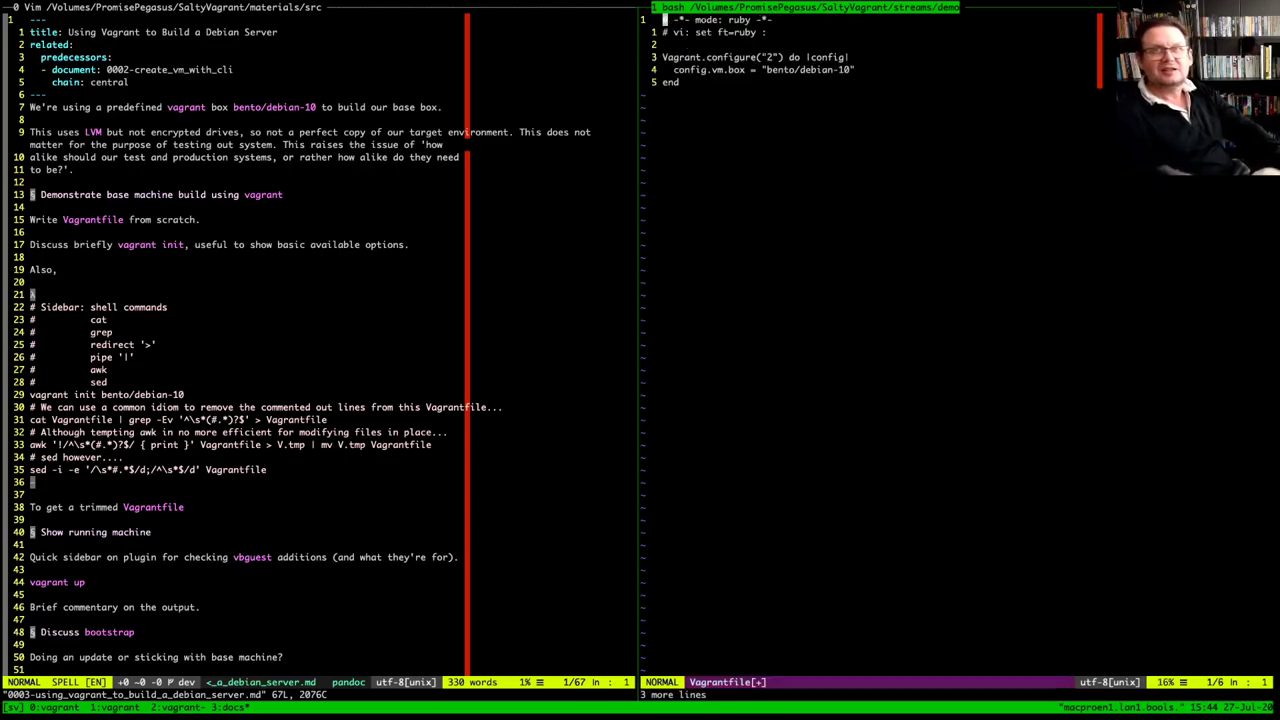
text(:q!)
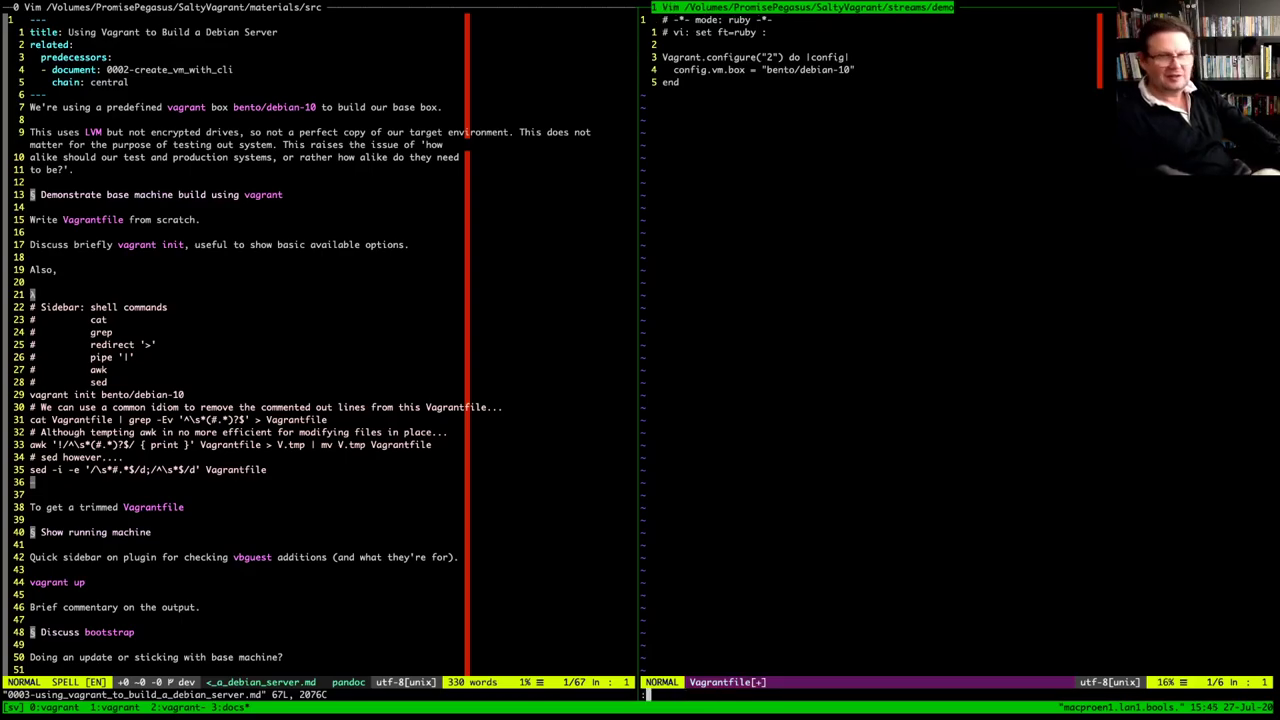
key(Return)
key(Up)
key(Return)
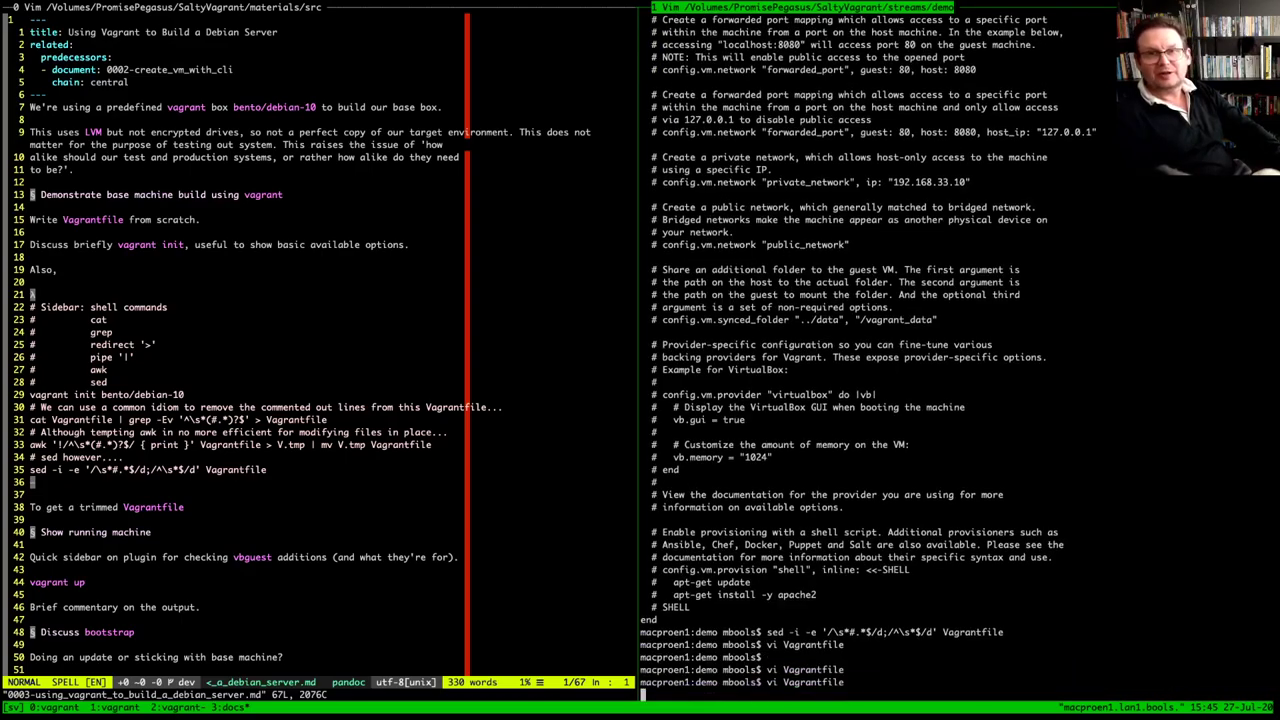
key(j)
key(j)
key(j)
key(j)
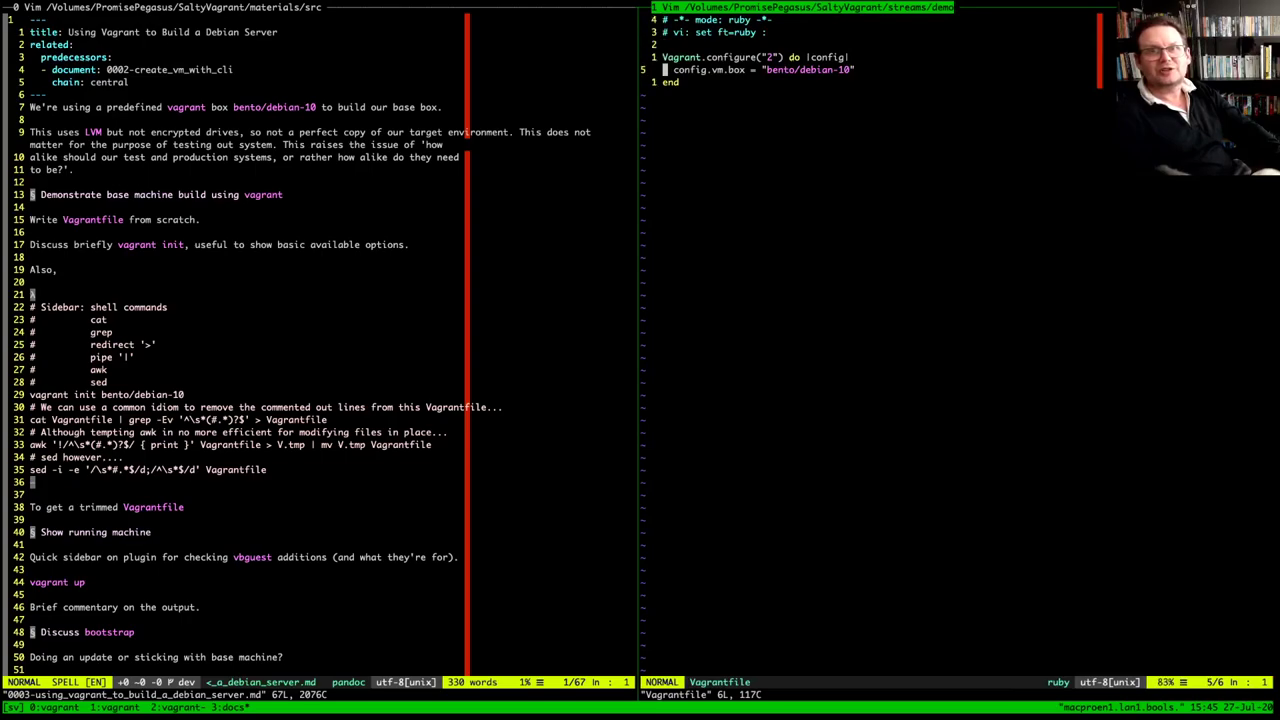
key(j)
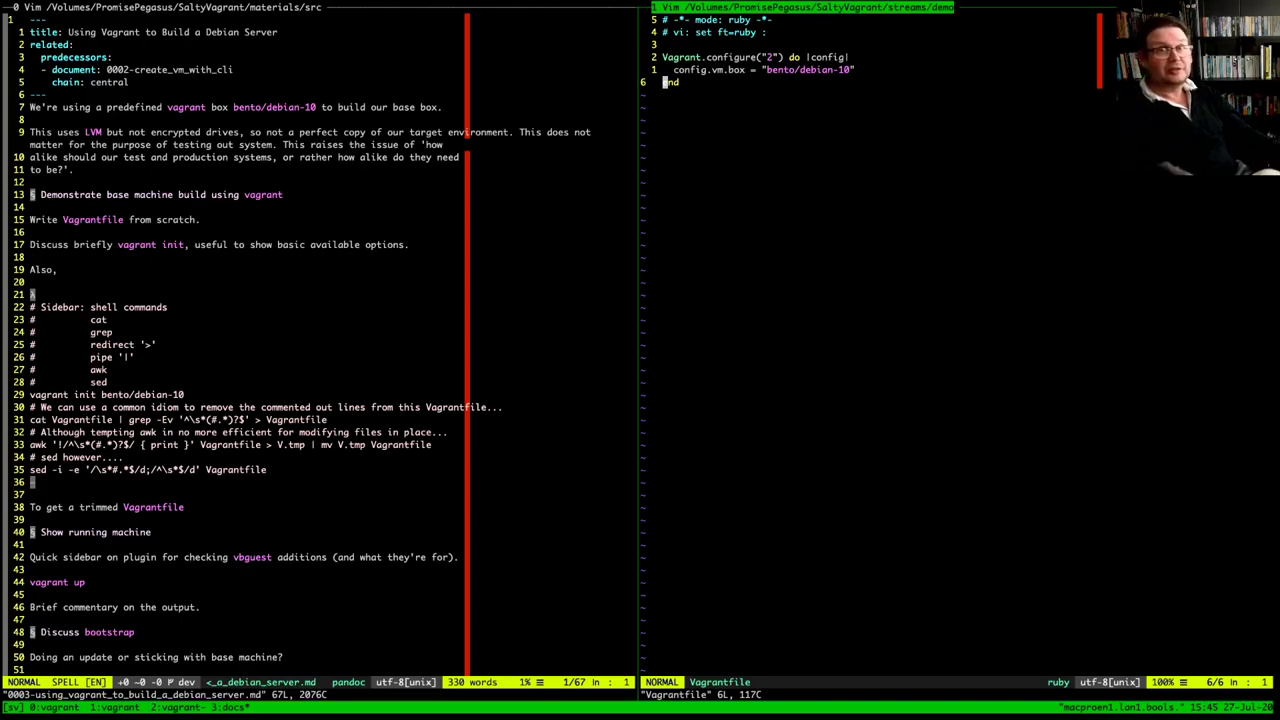
key(k)
key(k)
key(k)
key(k)
key(k)
key(j)
key(j)
key(j)
key(j)
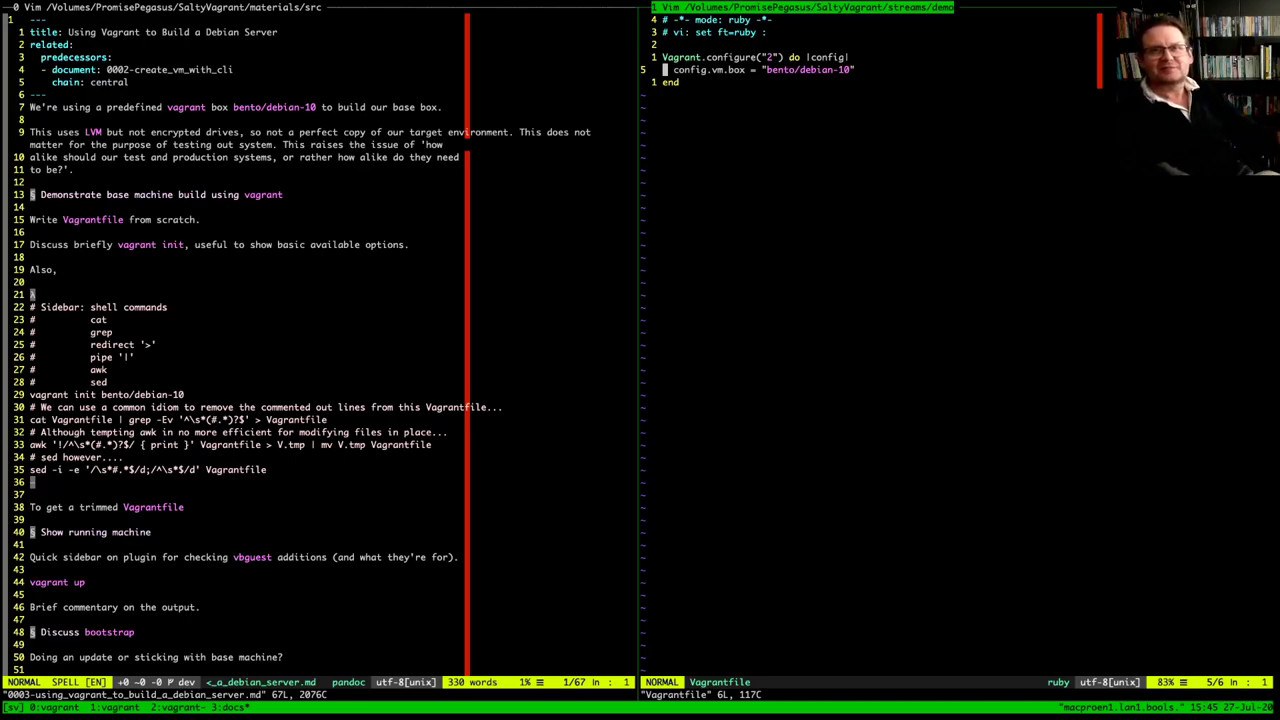
key(k)
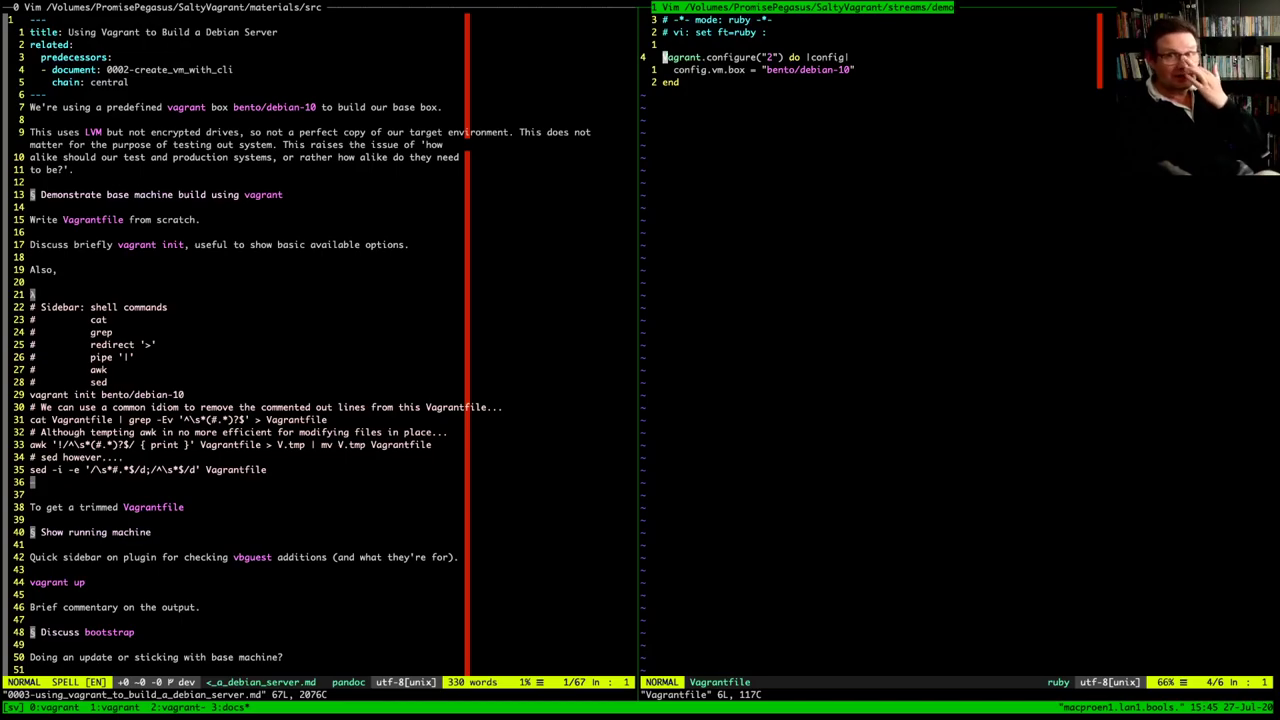
key(k)
key(k)
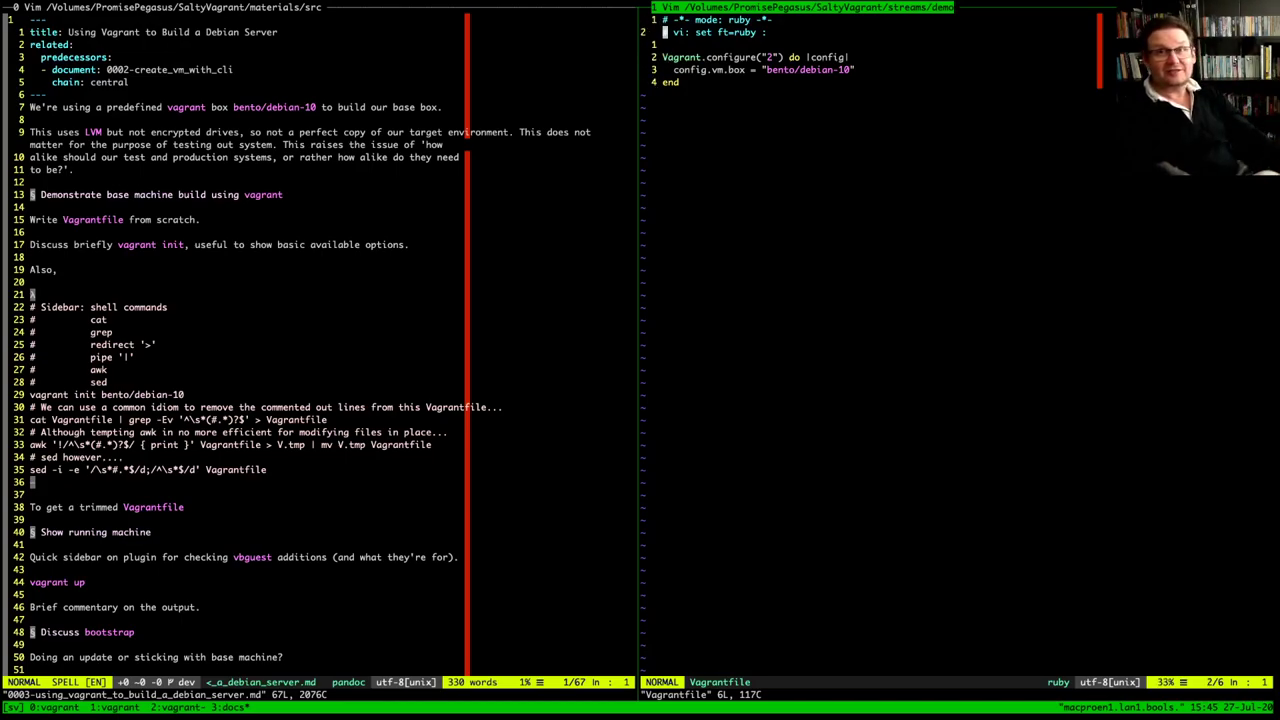
key(j)
key(j)
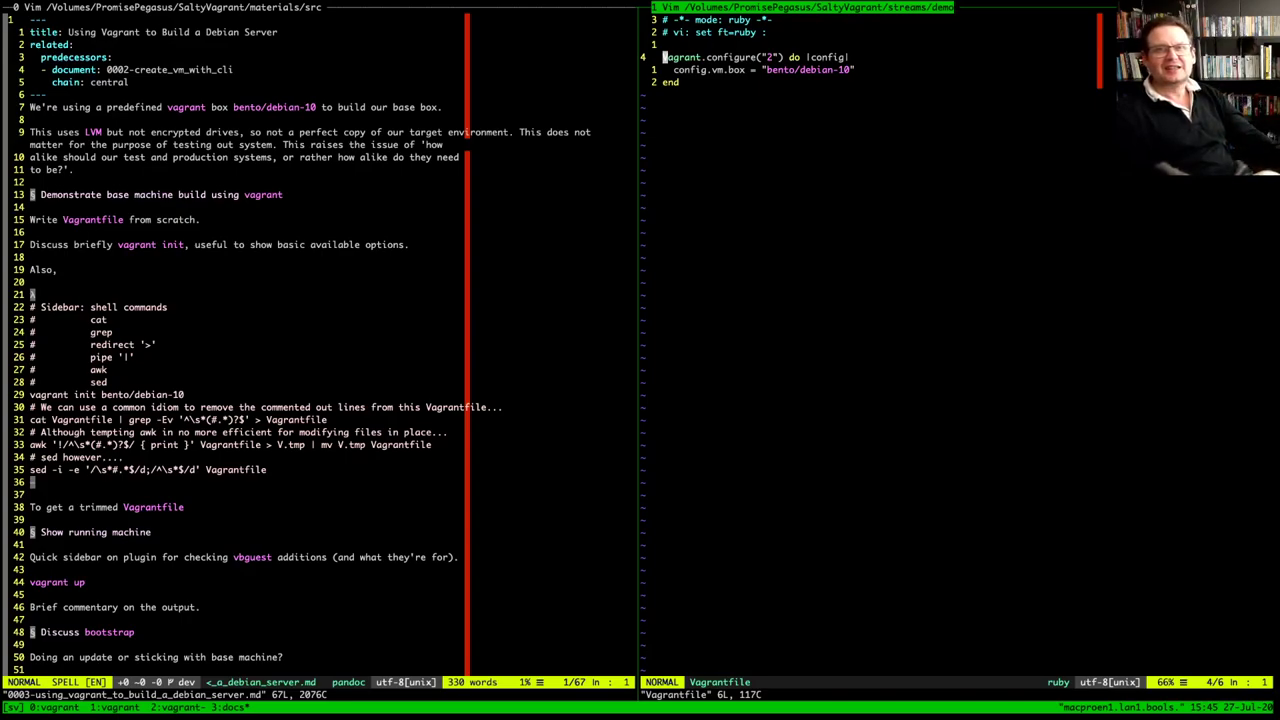
key(j)
key(j)
key(k)
key(k)
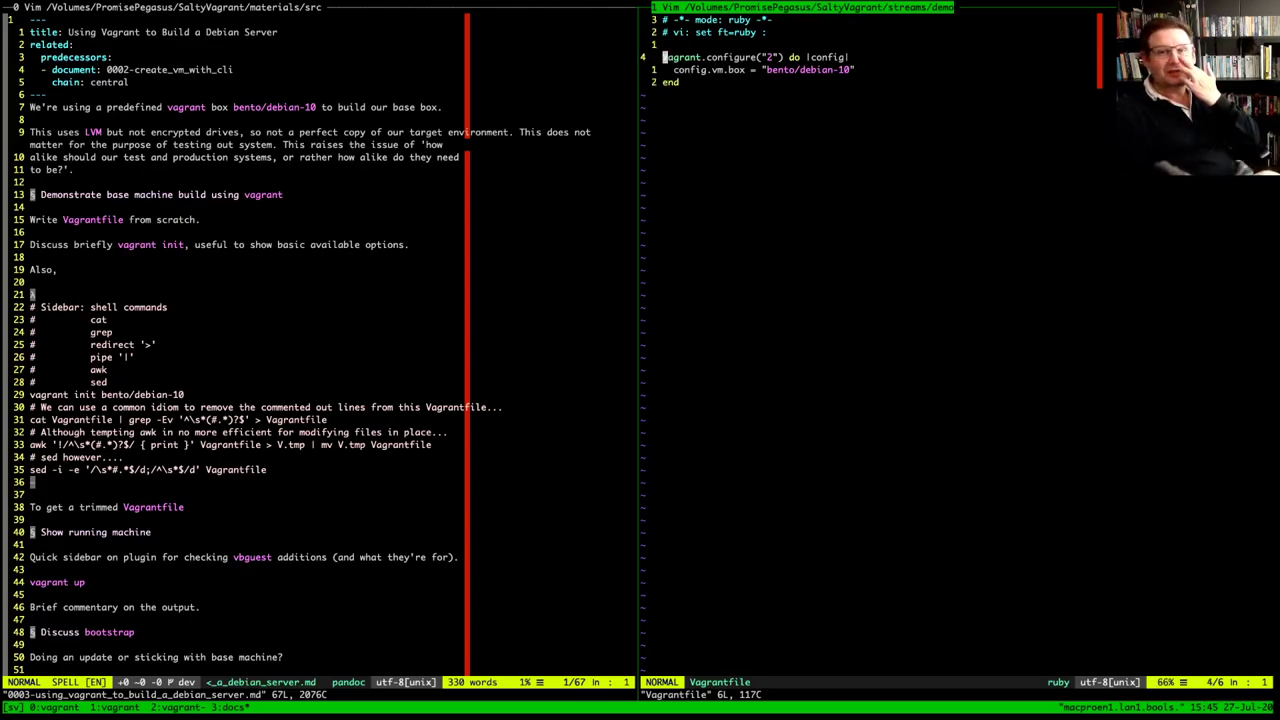
key(j)
key(j)
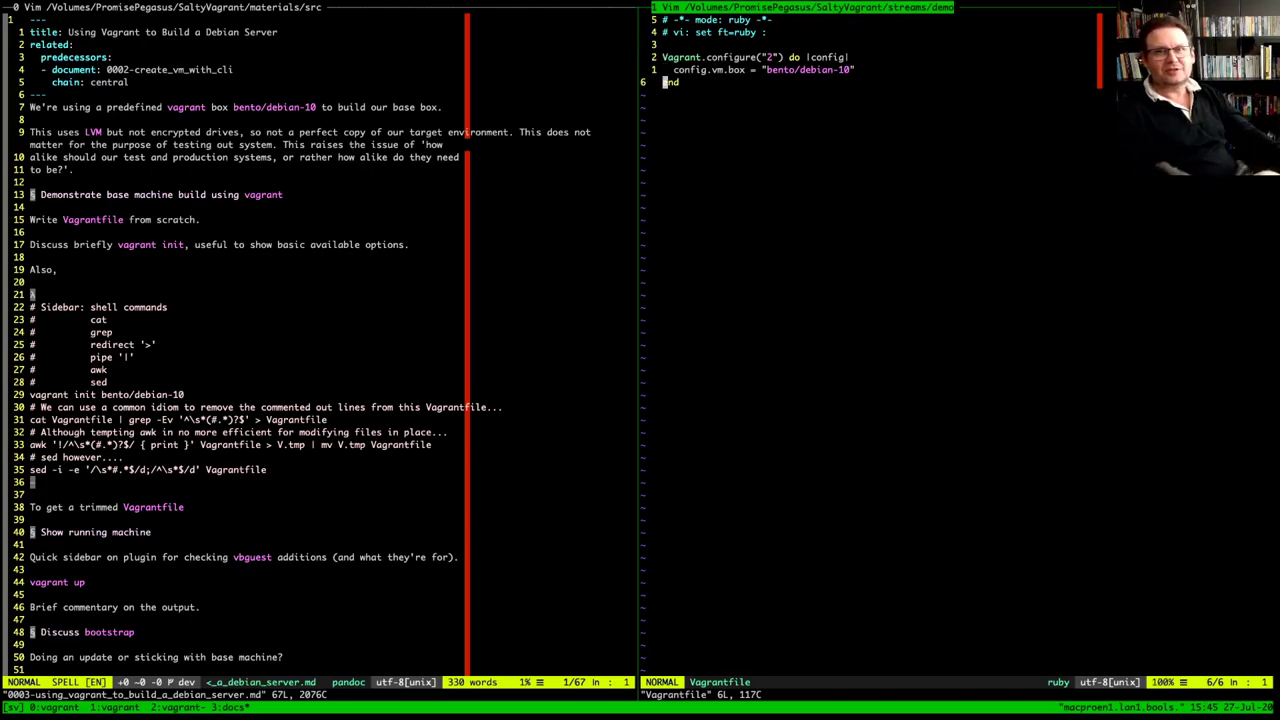
key(k)
key(k)
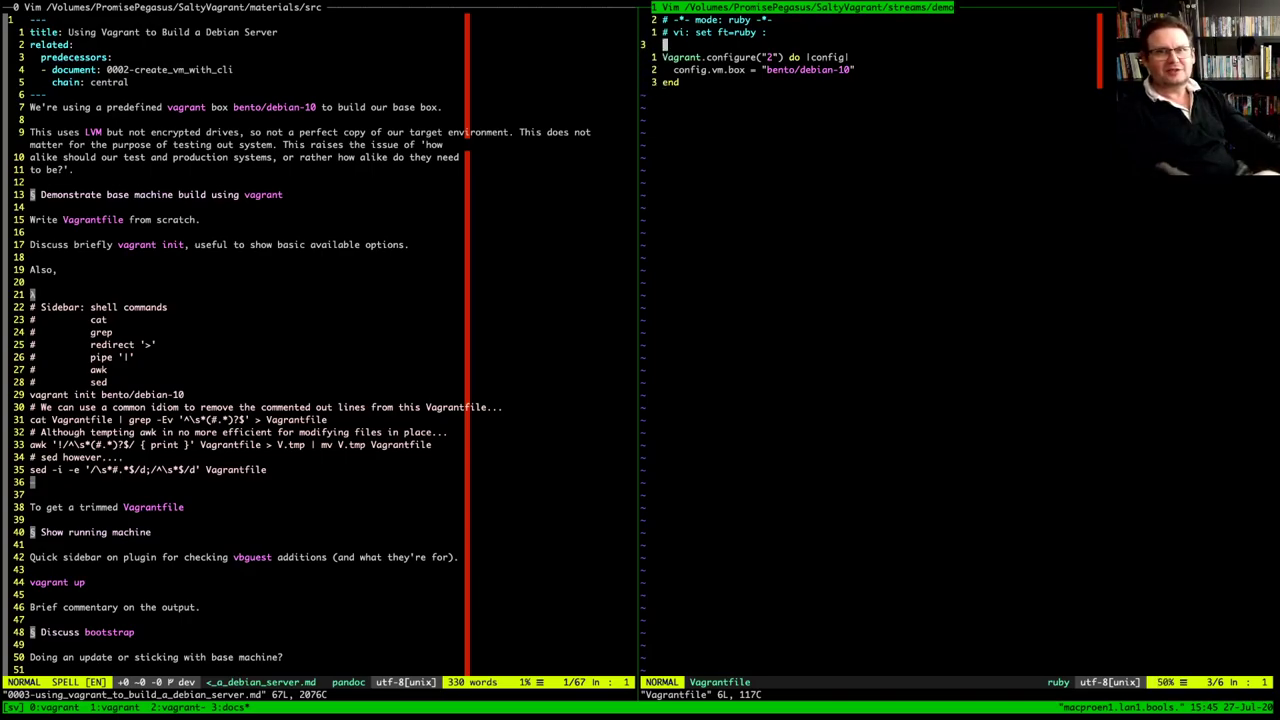
key(j)
key(j)
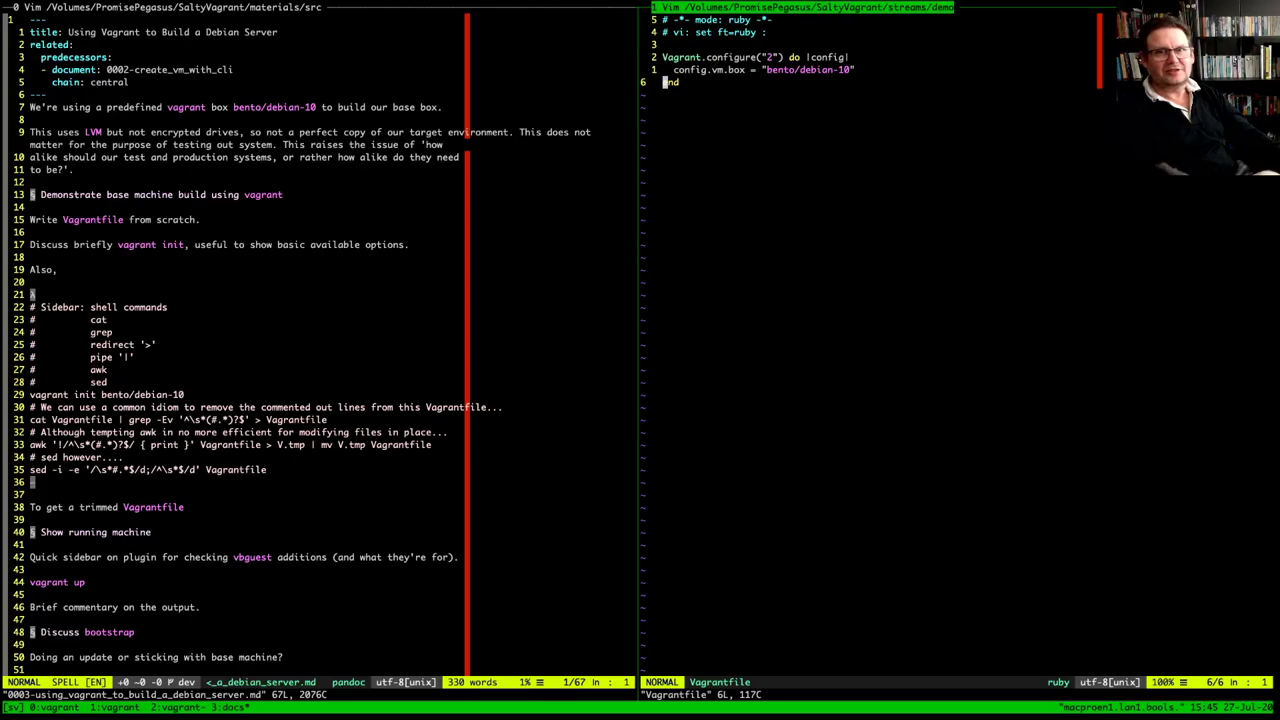
key(k)
key(k)
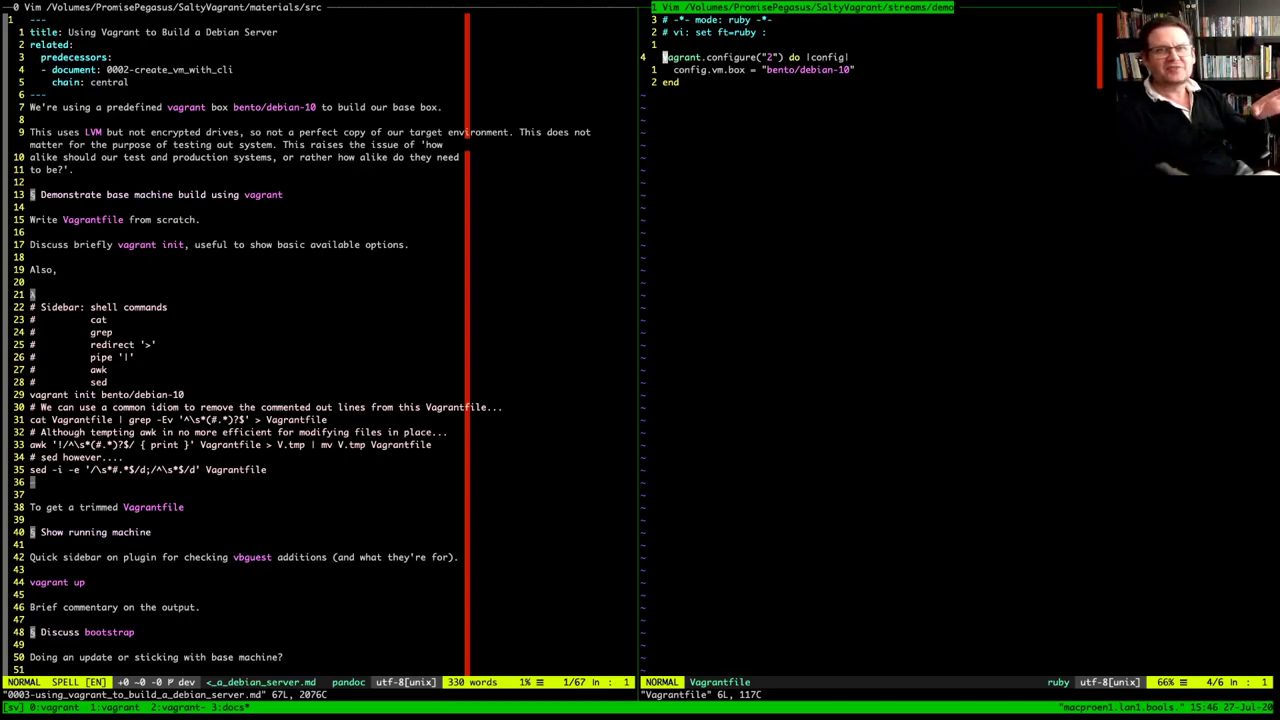
key(asciitilde)
Step through the Vagrant.configure line to its configuration version 2
key(l)
key(l)
key(l)
key(l)
key(l)
key(l)
key(l)
key(l)
key(l)
key(l)
key(l)
key(l)
key(l)
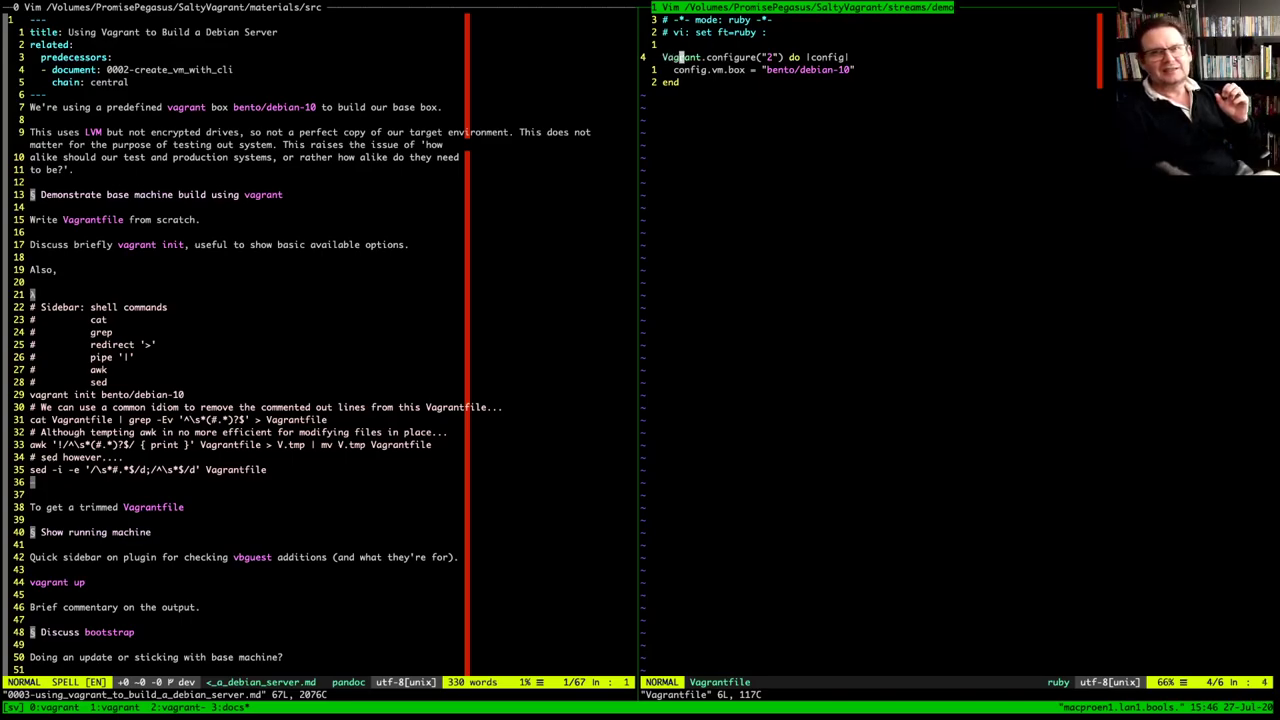
key(l)
key(l)
key(l)
key(l)
key(l)
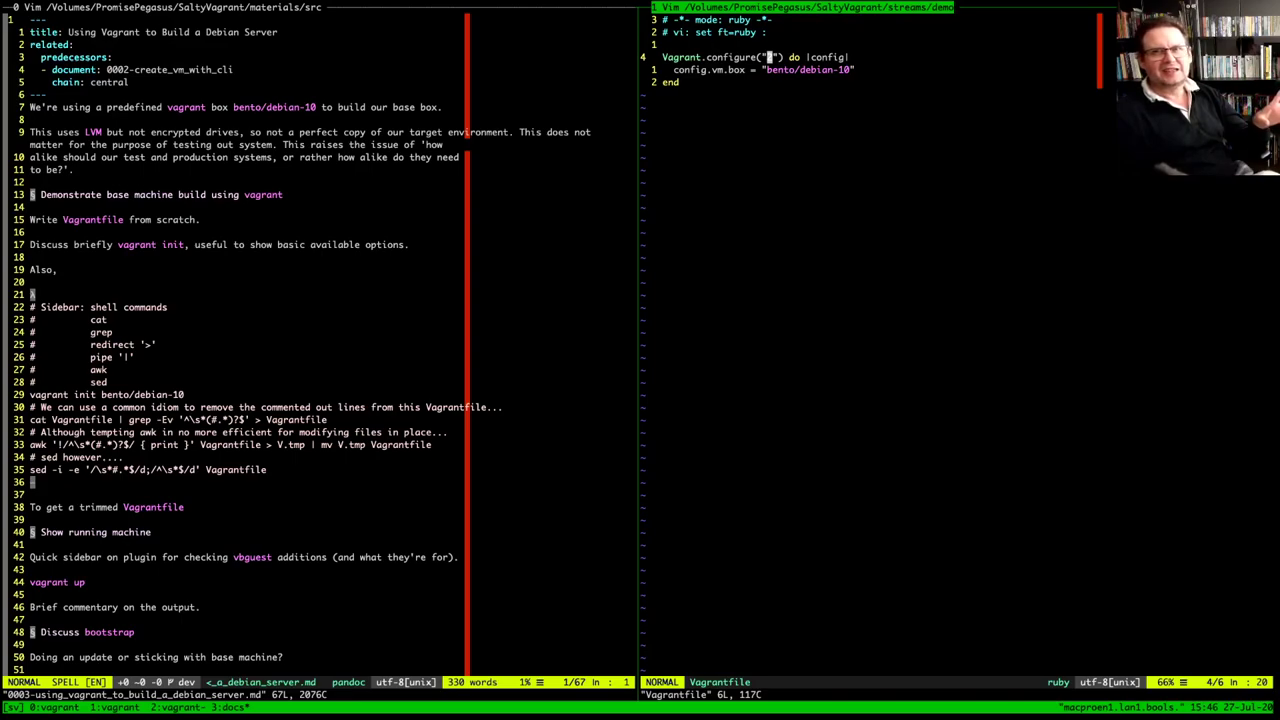
key(j)
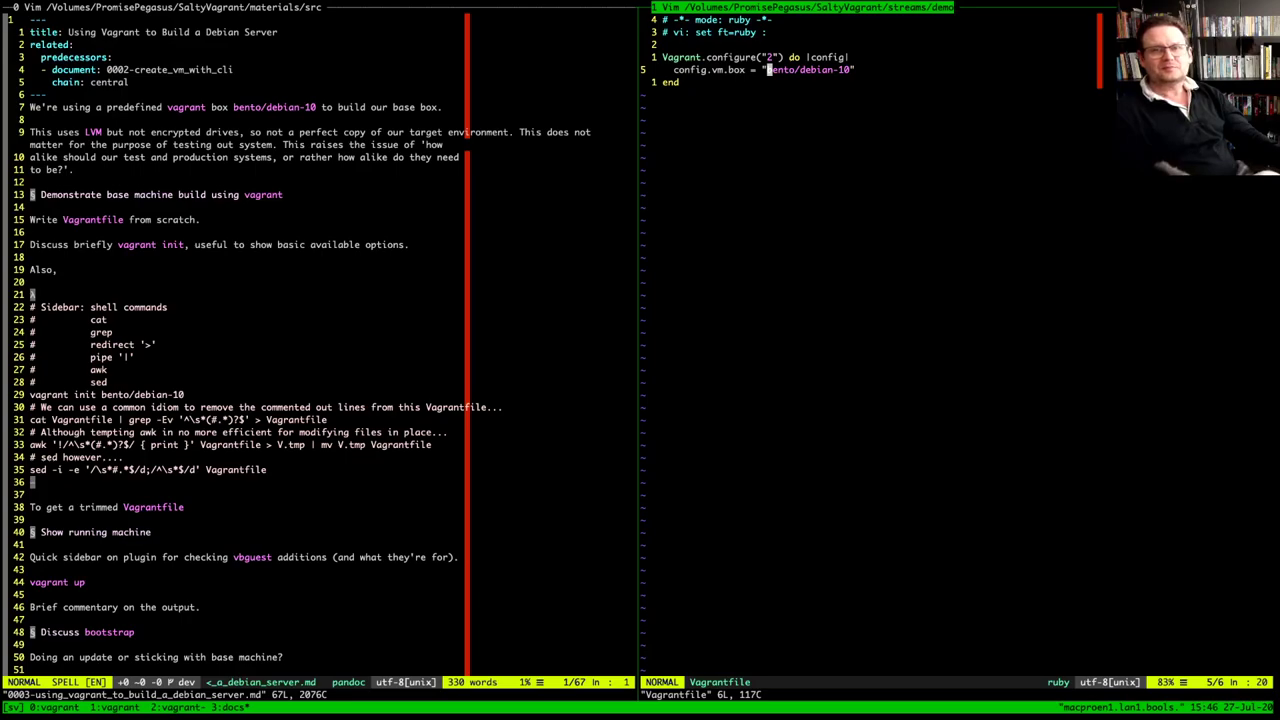
key(j)
key(k)
key(k)
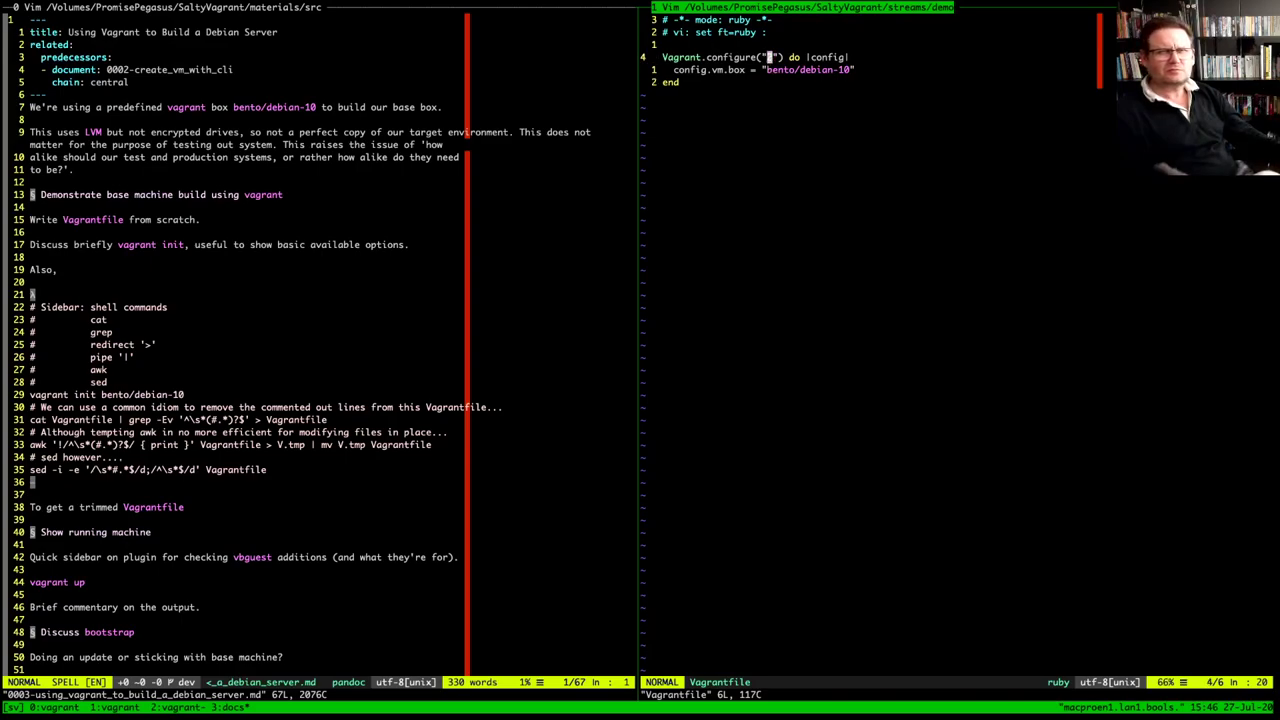
Walk along the config.vm.box line to its bento/debian-10 value
key(l)
key(l)
key(l)
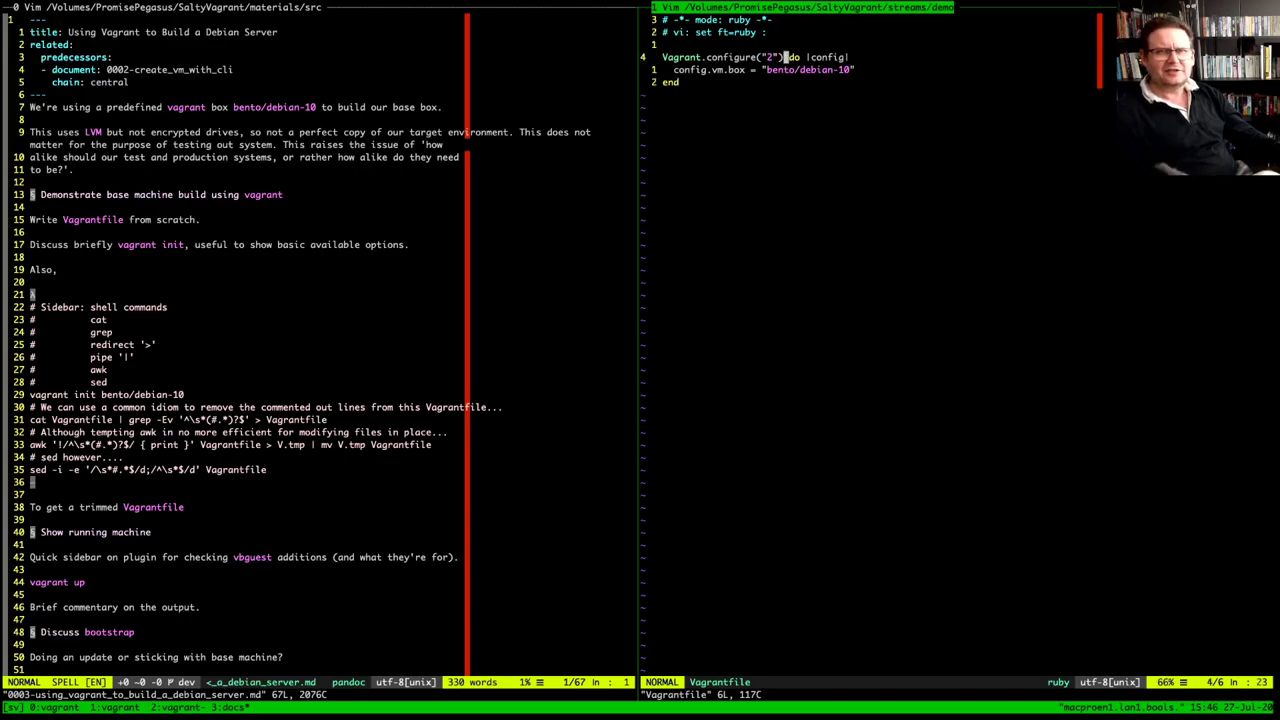
key(l)
key(l)
key(l)
key(l)
key(l)
key(l)
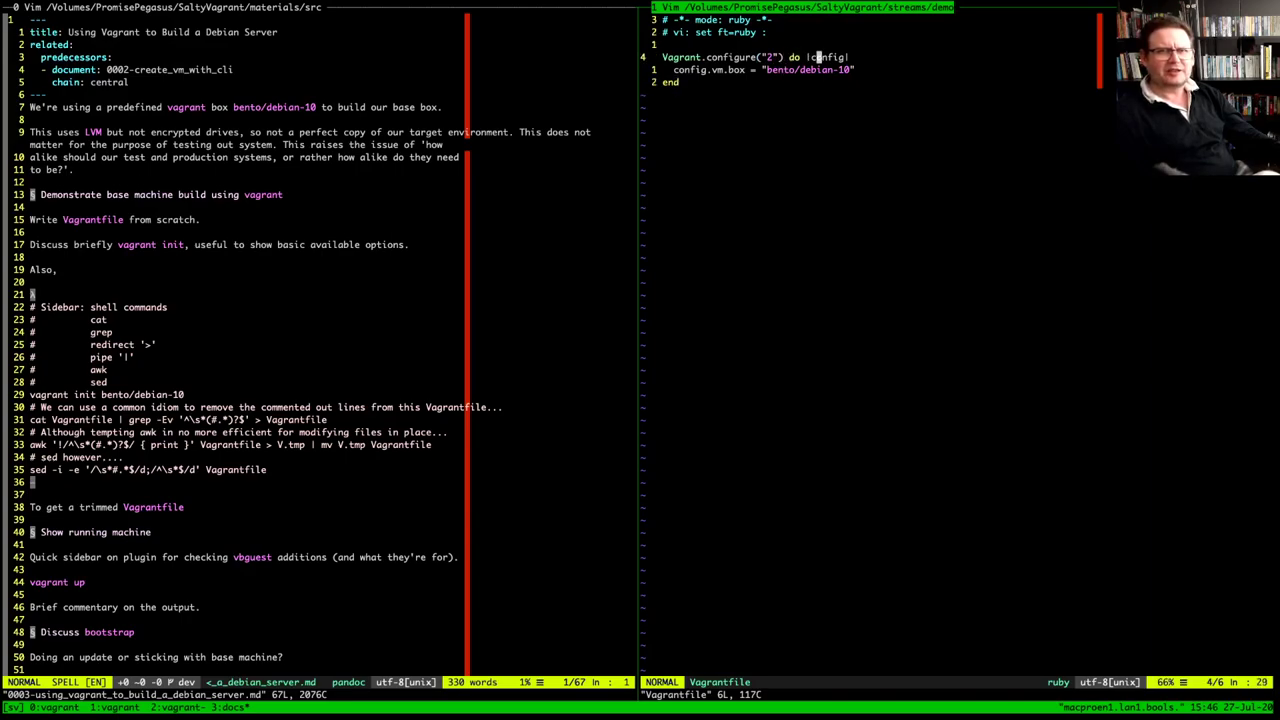
key(j)
key(h)
key(h)
key(h)
key(h)
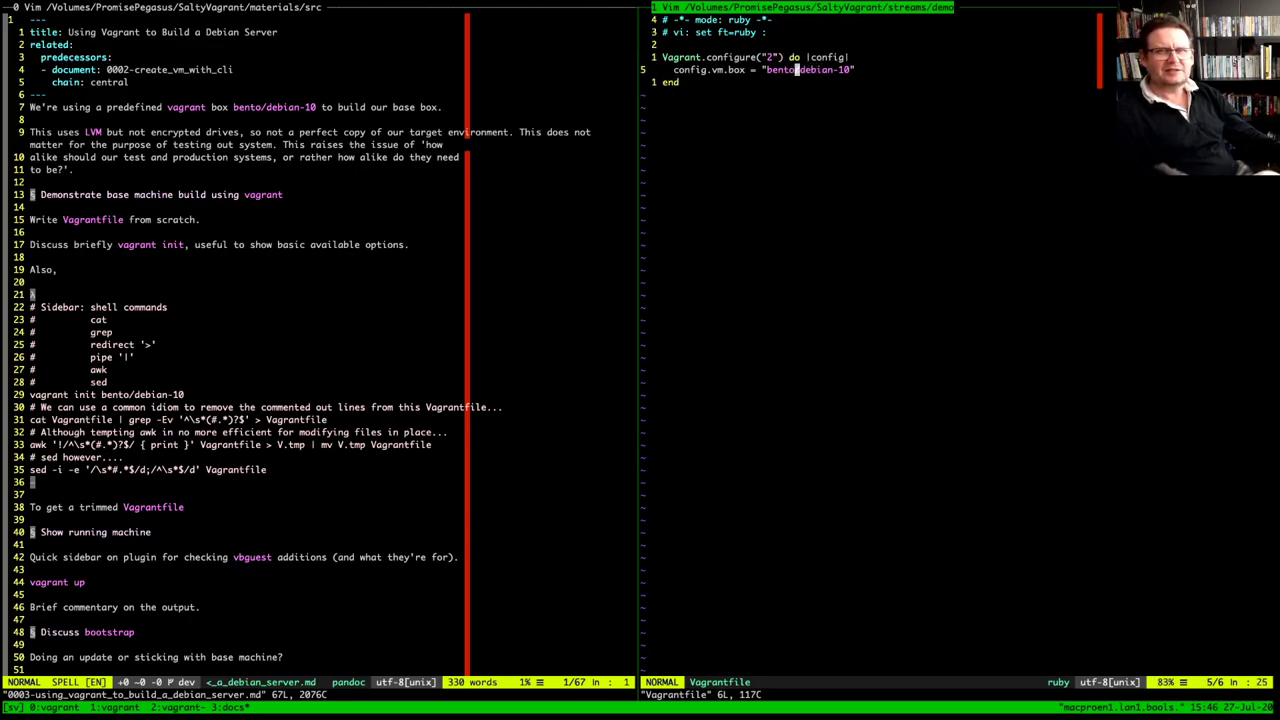
key(h)
key(h)
key(h)
key(h)
key(h)
key(h)
key(h)
key(h)
key(h)
key(h)
key(h)
key(h)
key(h)
key(h)
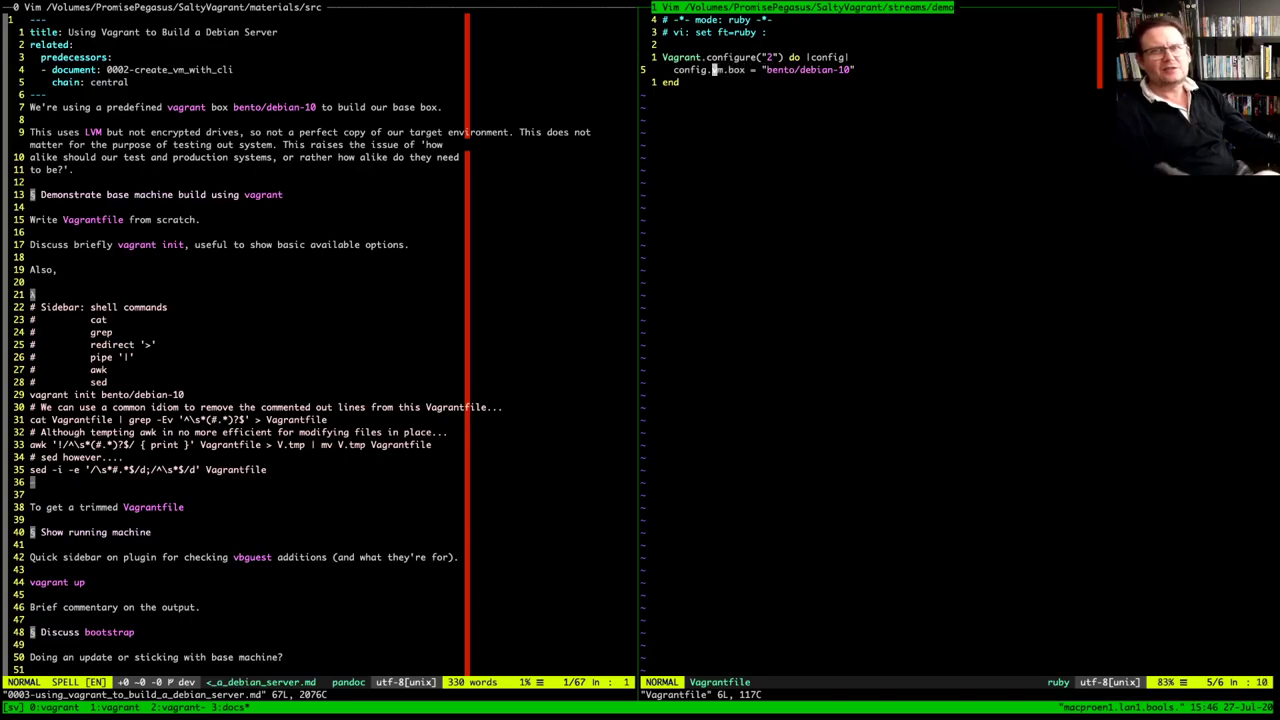
key(l)
key(l)
key(h)
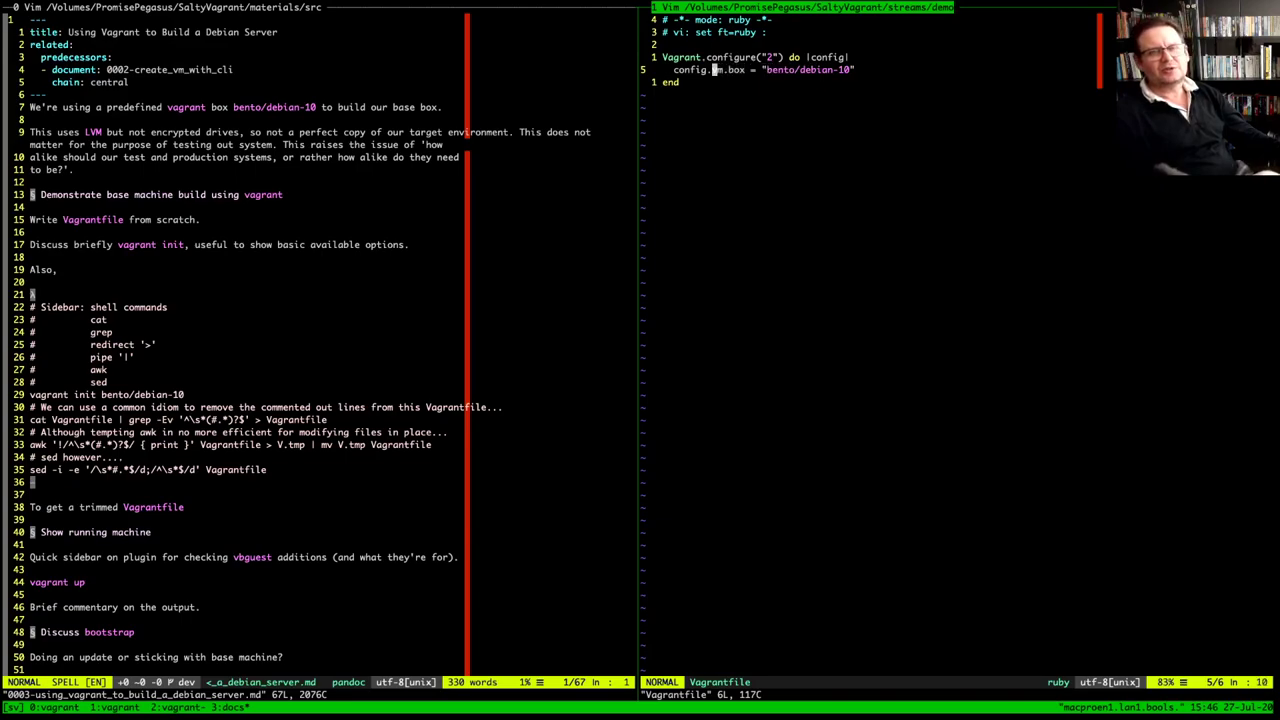
key(l)
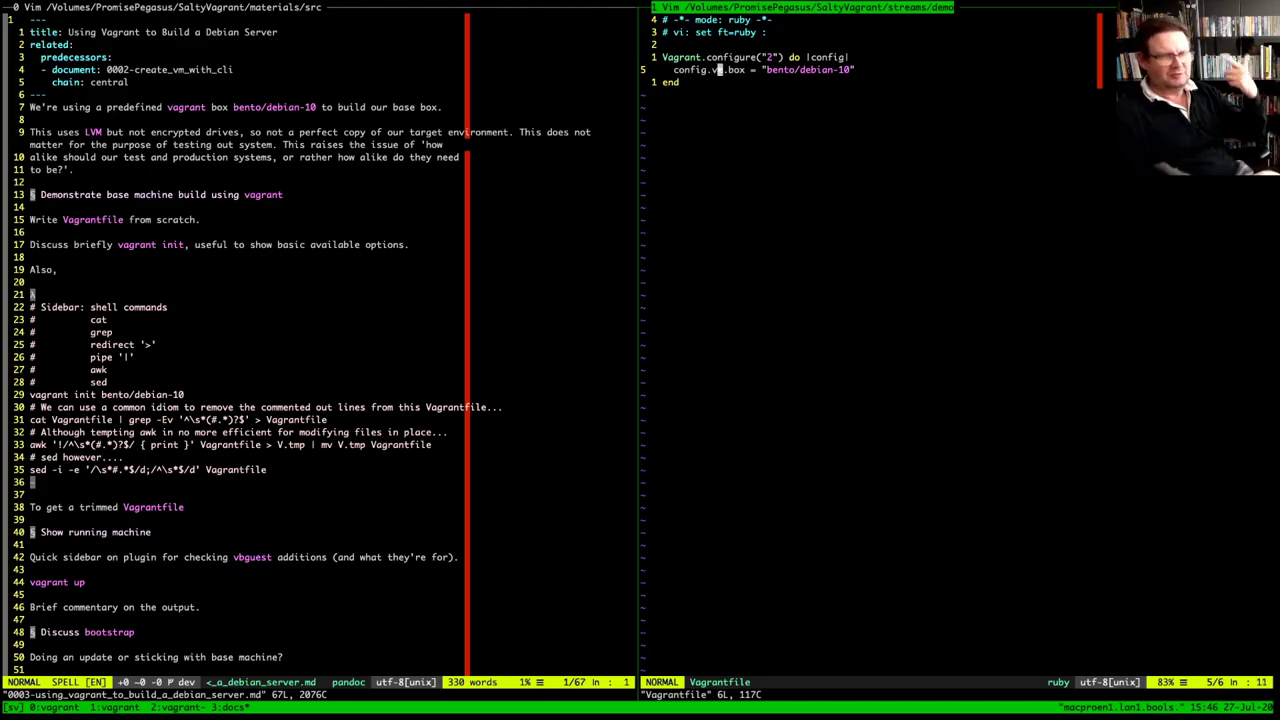
key(l)
key(l)
key(l)
key(l)
key(l)
key(l)
key(l)
key(l)
key(l)
key(l)
key(l)
key(l)
key(l)
key(l)
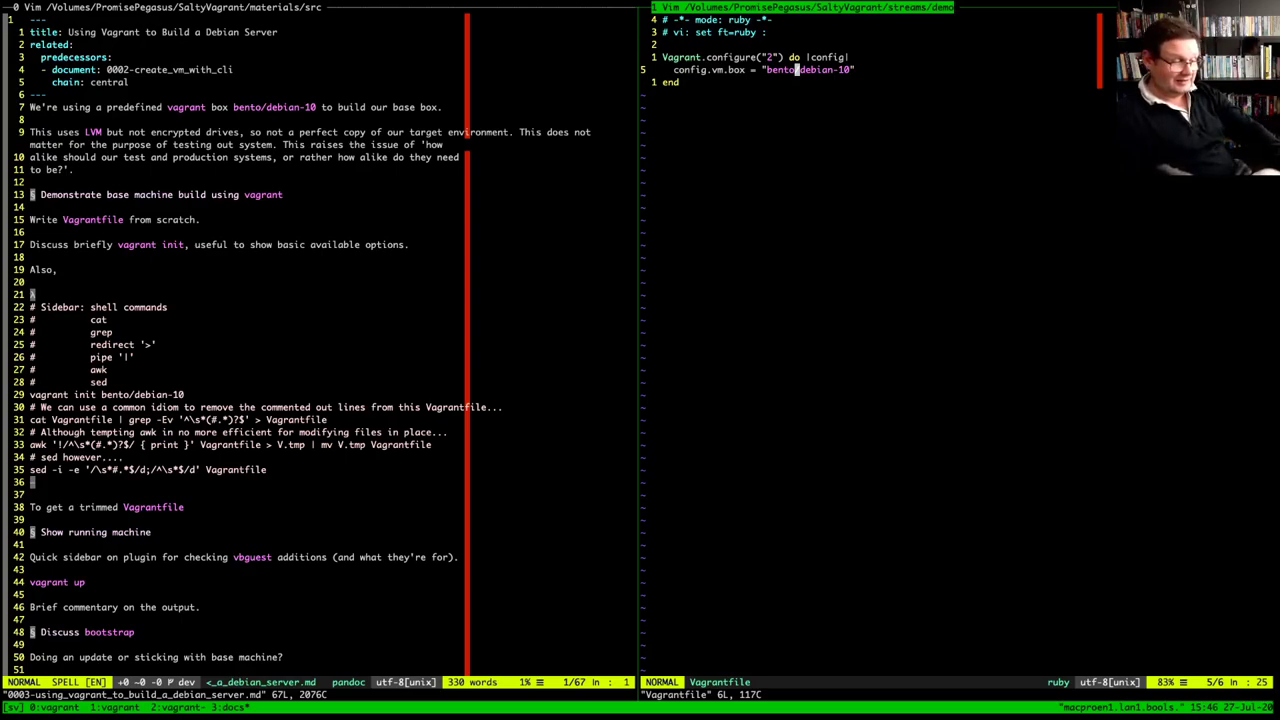
Quit Vim and enter vagrant up at the bash prompt
text(:q)
key(Return)
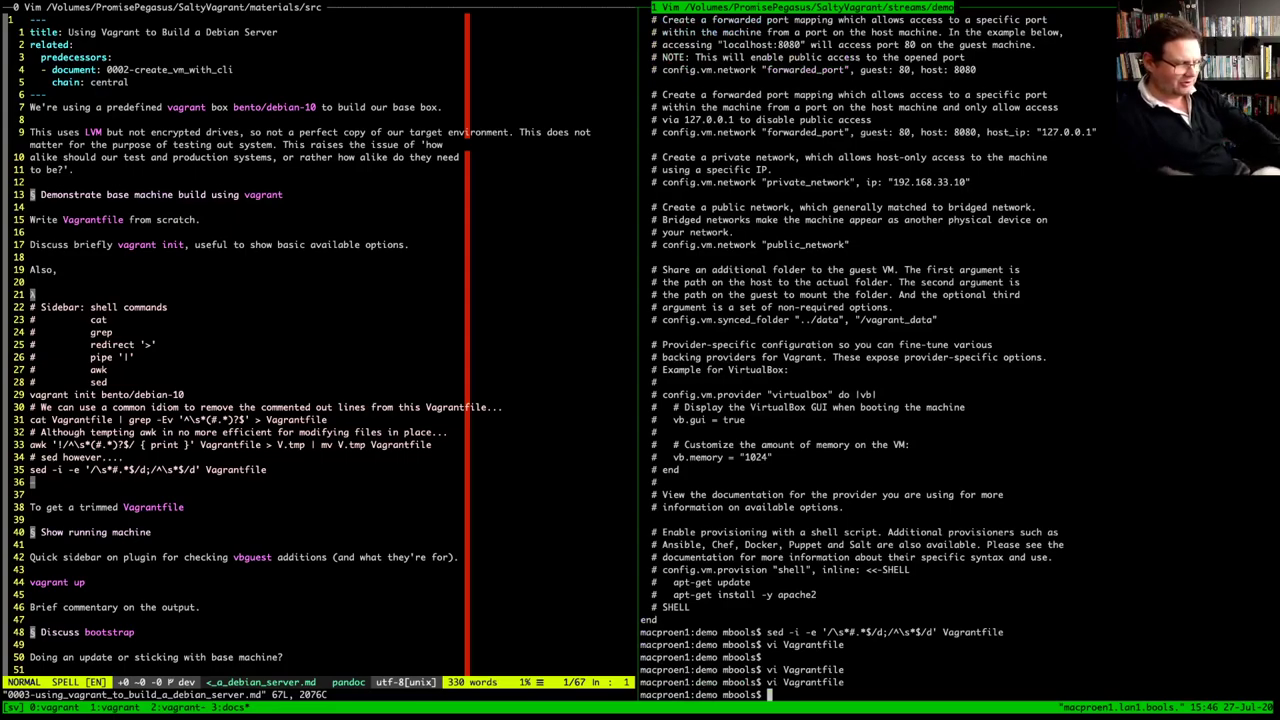
text(vagrant )
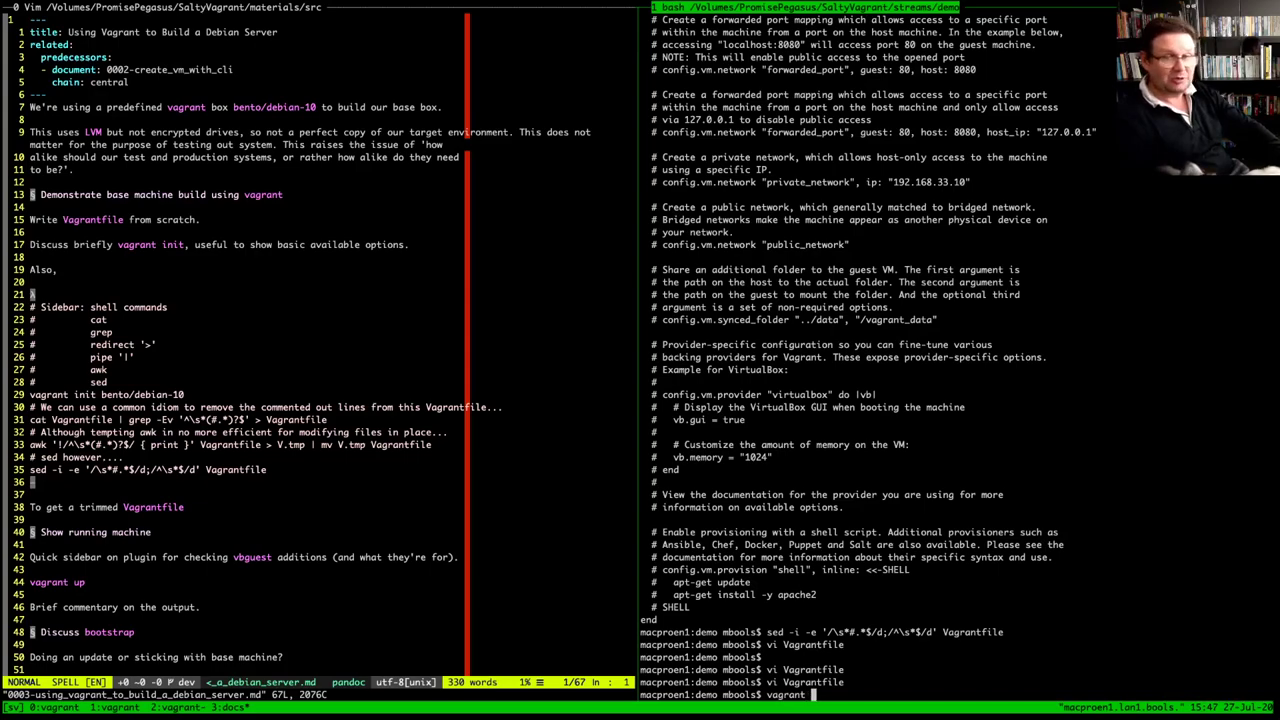
text(up)
Launch vagrant up for bento/debian-10, then abort it with Ctrl+C during box import
key(Return)
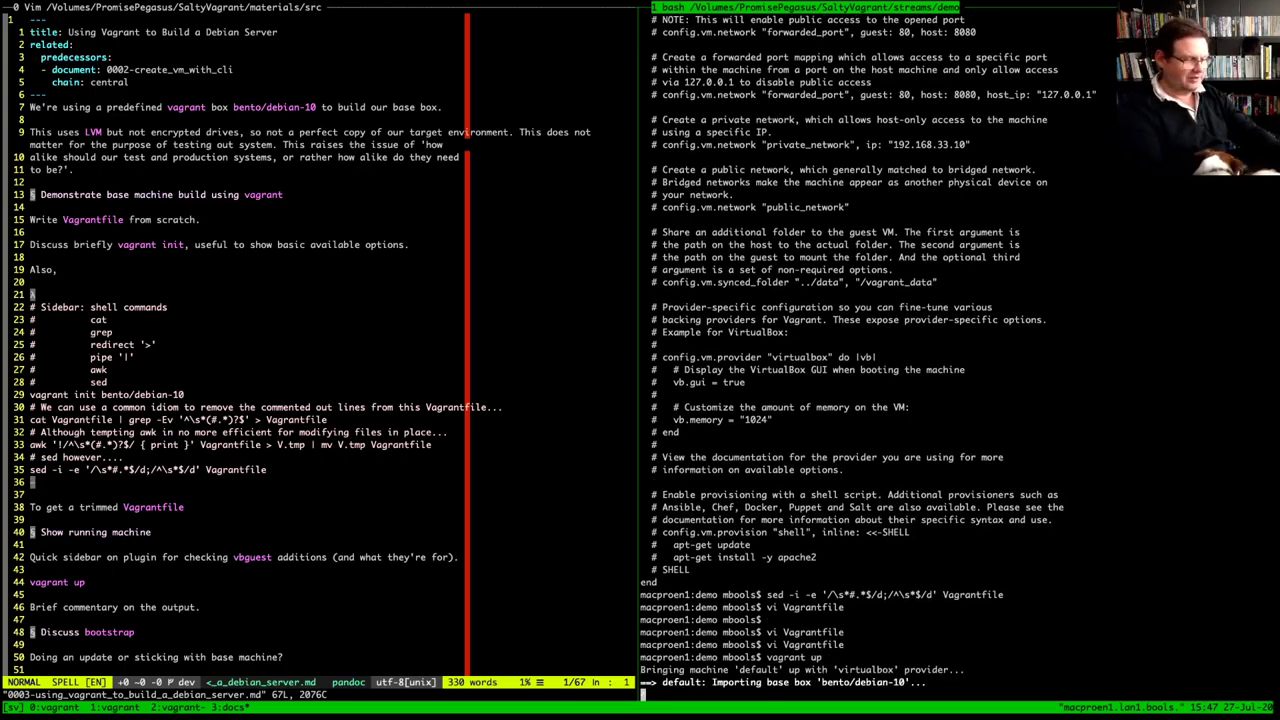
key(ctrl+c)
key(ctrl+c)
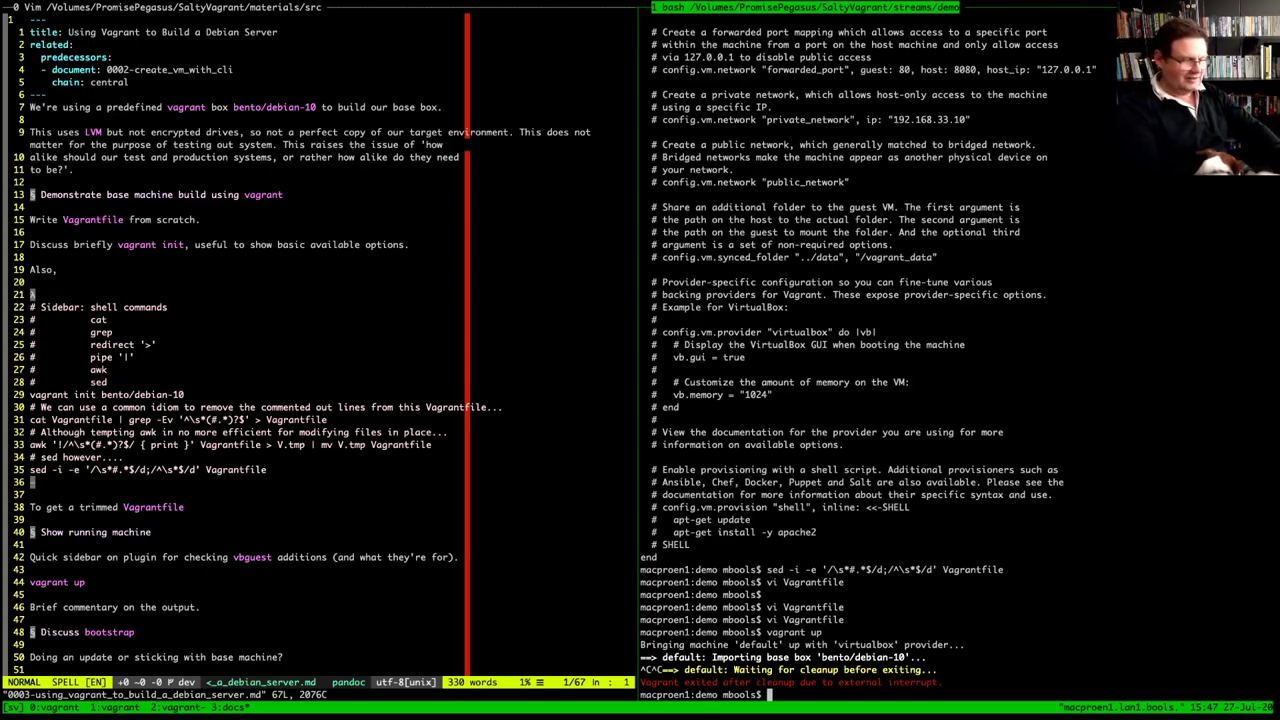
Clear the terminal and view the usage help for vagrant plugins and vagrant plugin
text(clear)
key(Return)
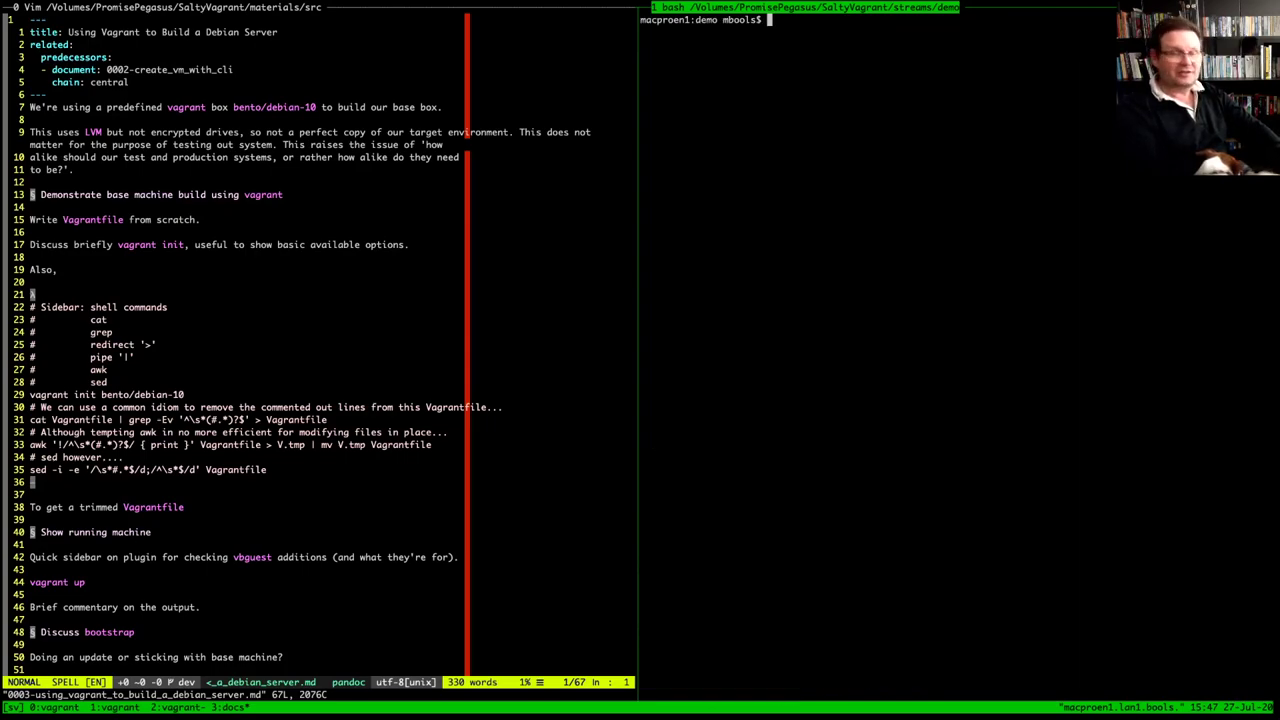
text(vagran)
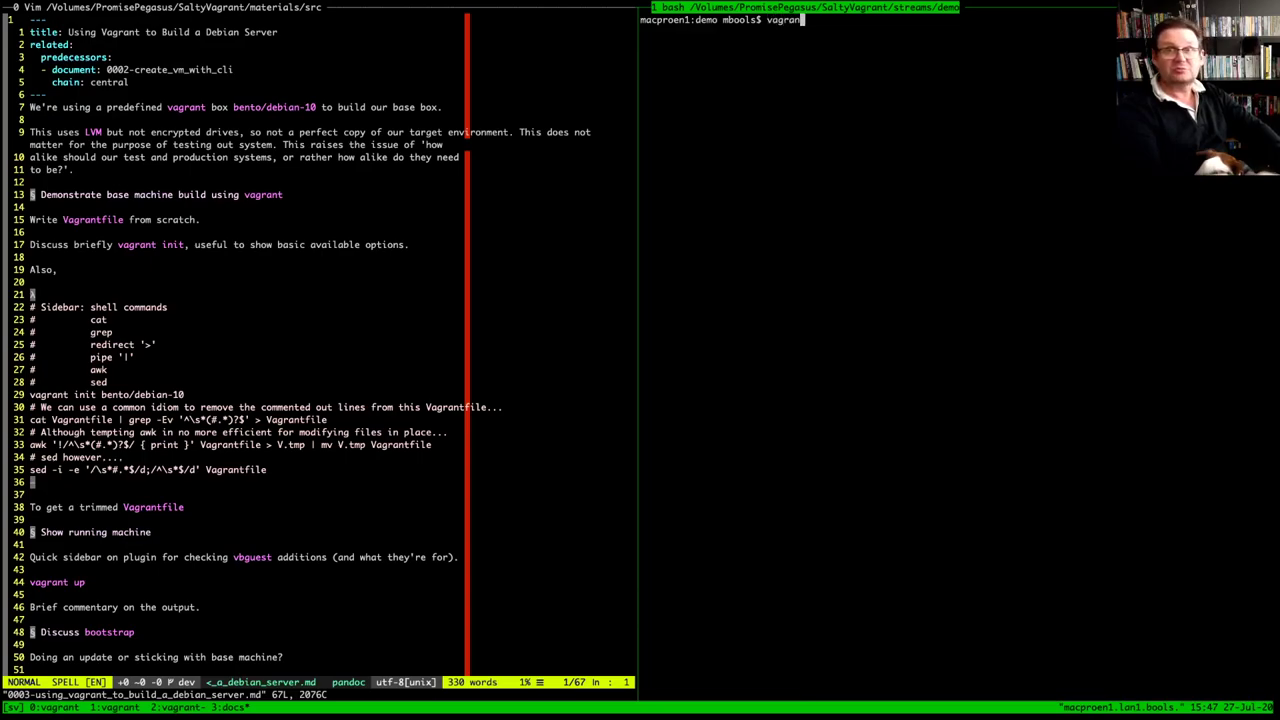
text(t plugins)
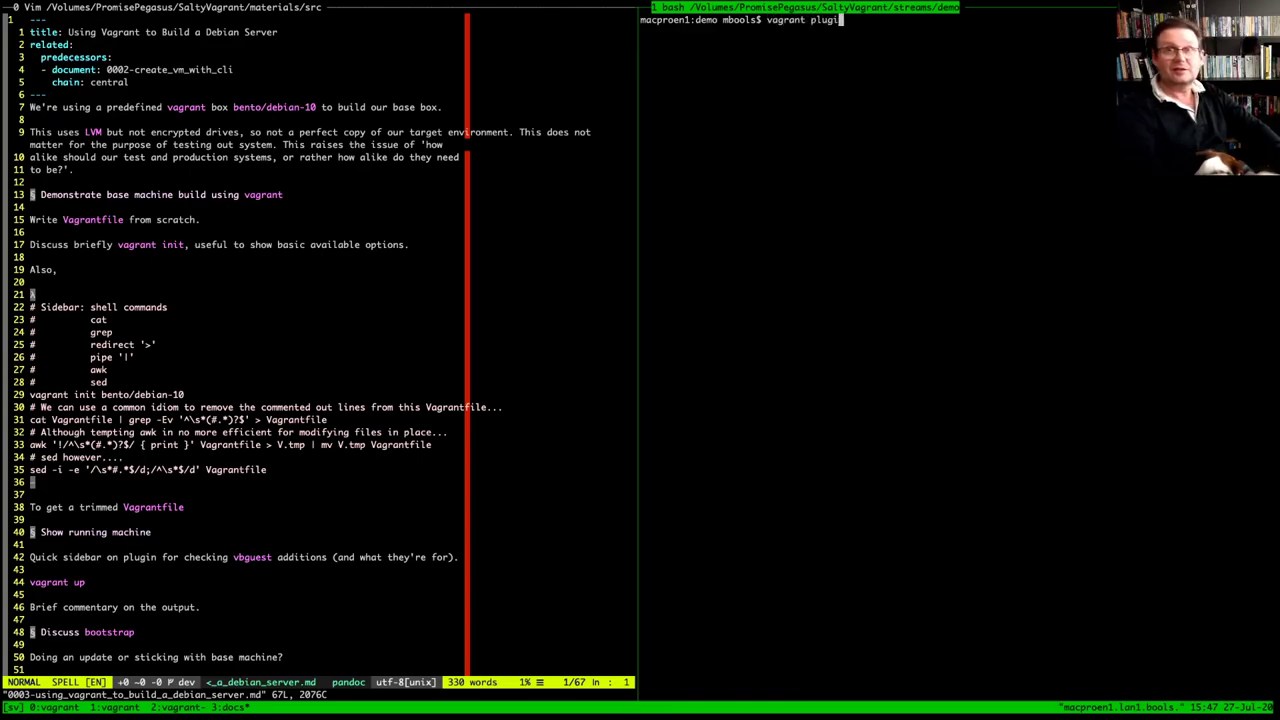
key(Return)
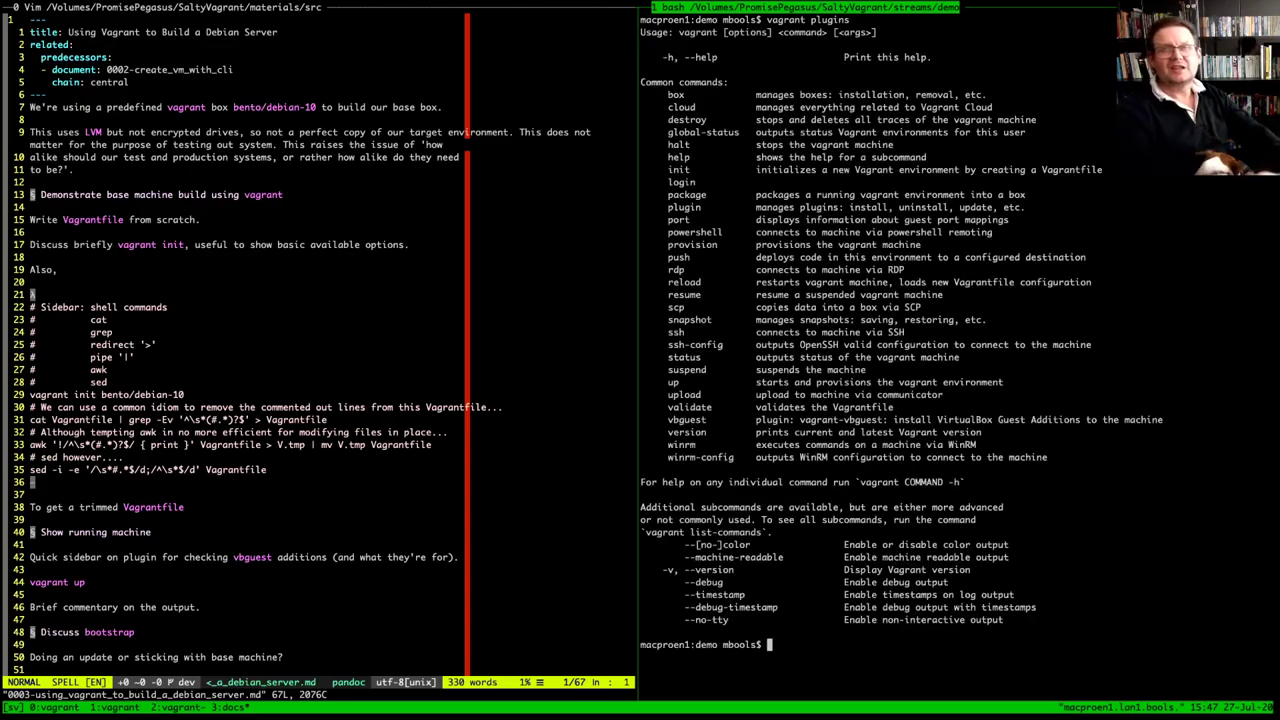
key(Up)
key(BackSpace)
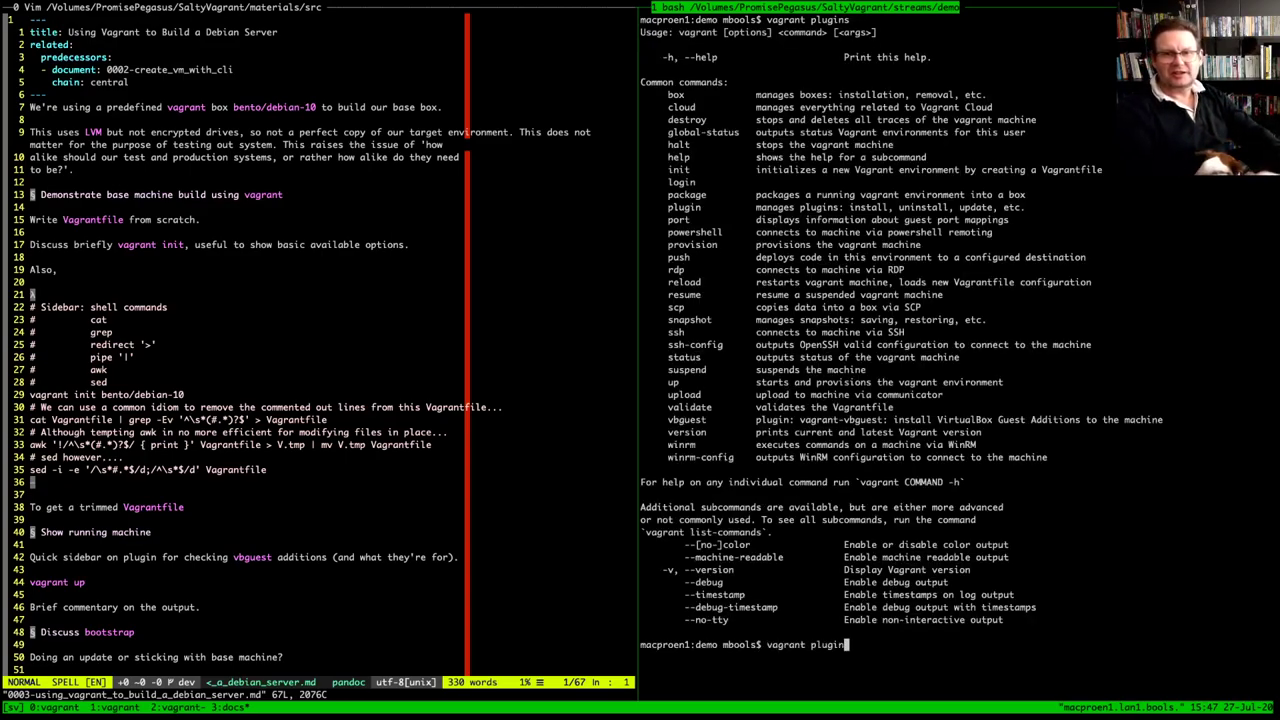
key(Return)
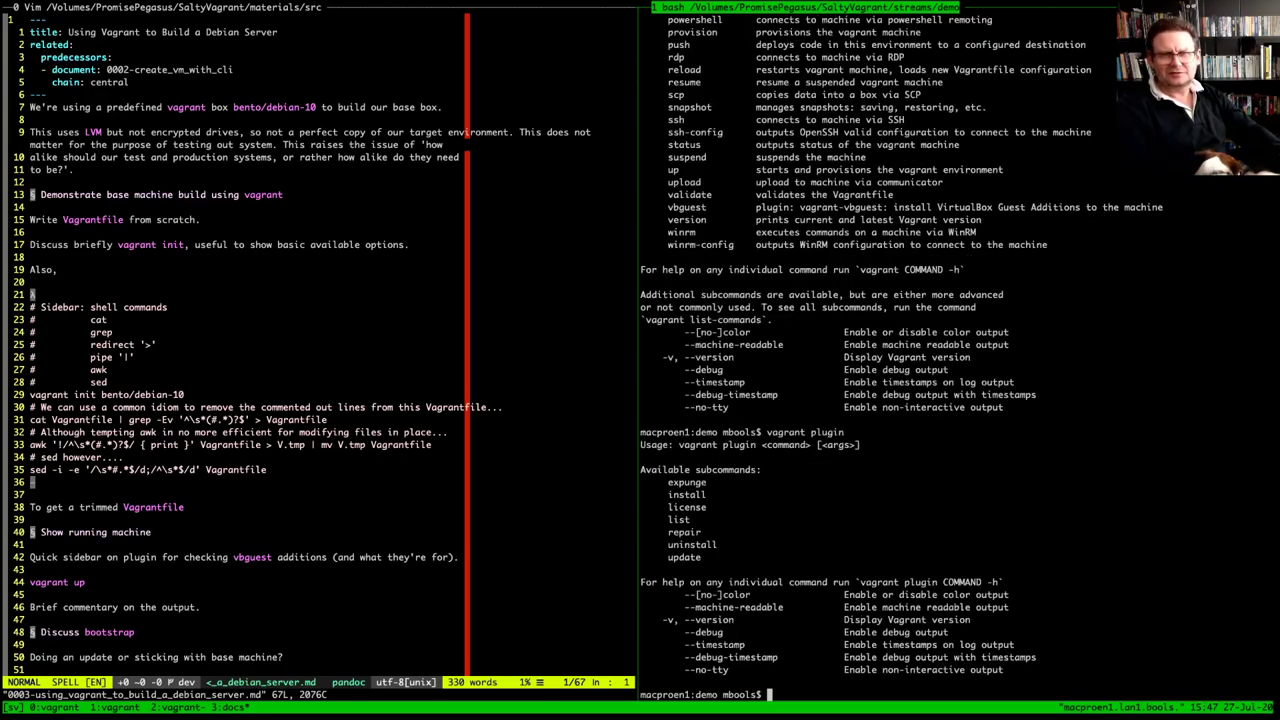
Run vagrant plugin list, showing vagrant-reload 0.0.1, vagrant-scp 0.5.7 and vagrant-vbguest 0.24.0
key(Up)
text(list)
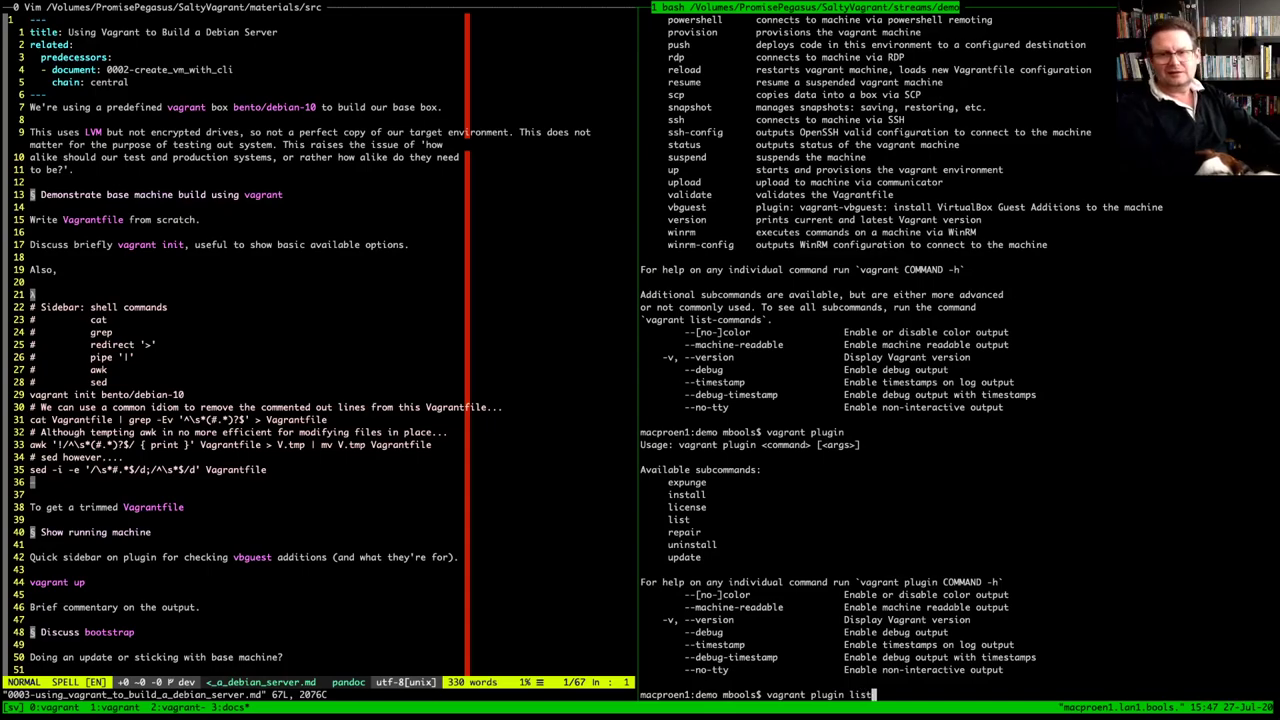
key(Return)
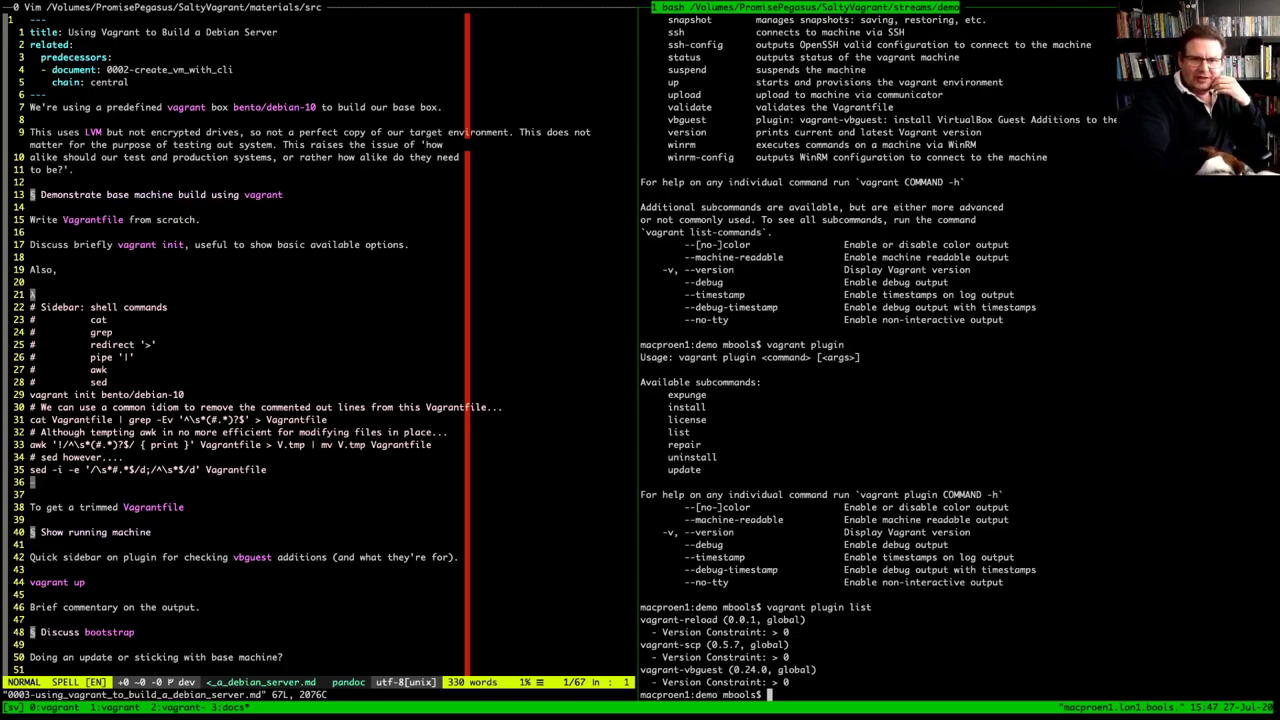
drag(641, 669, 725, 669)
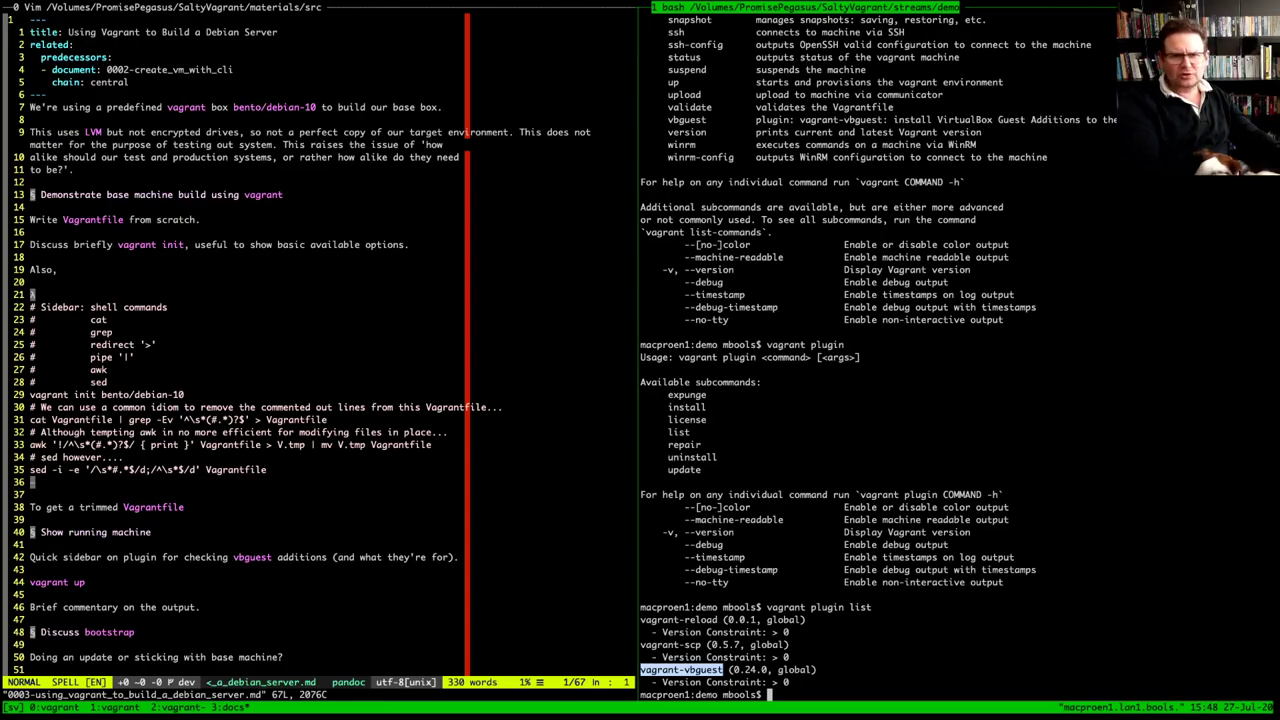
drag(641, 619, 718, 619)
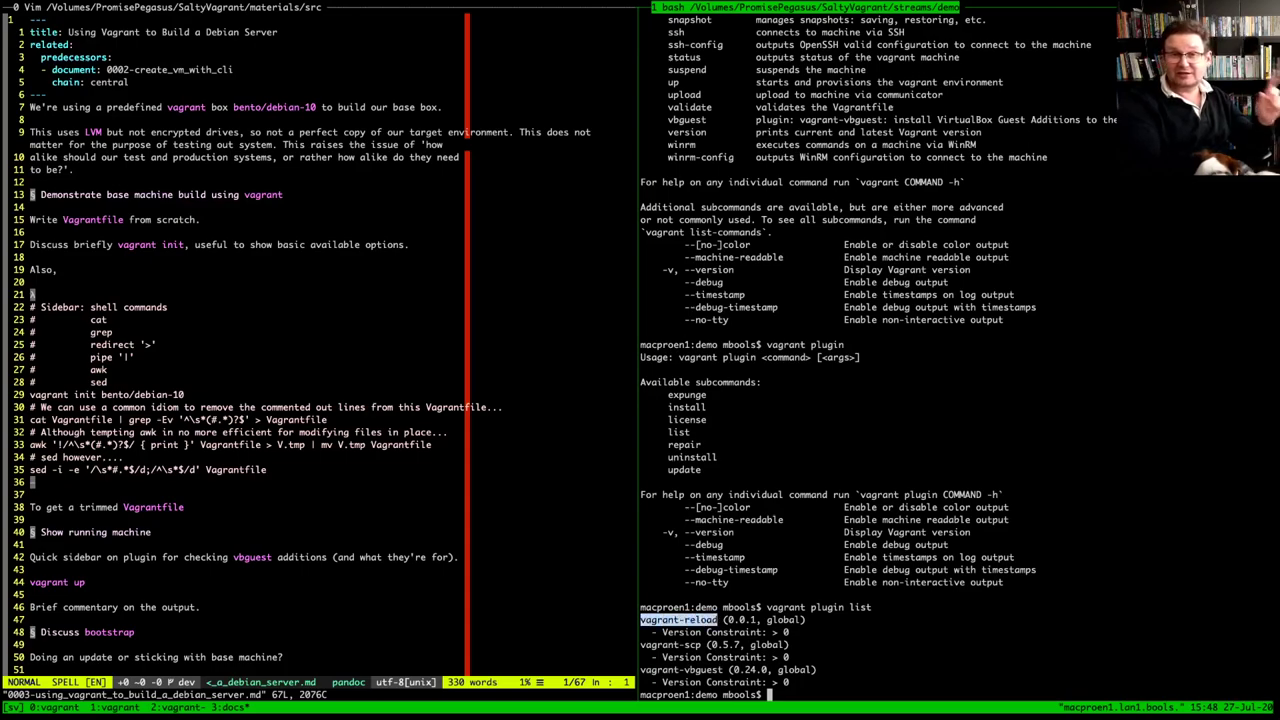
drag(640, 645, 702, 645)
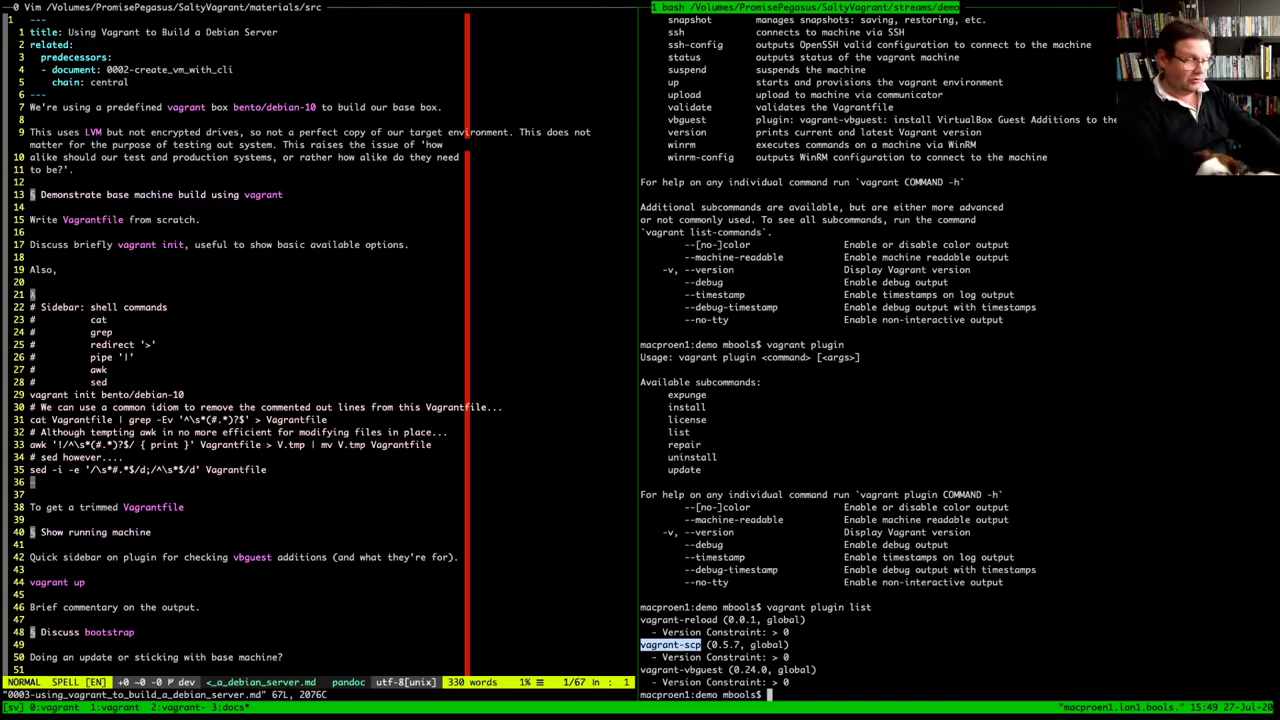
Type 'vagrant install', fixing the typo, then erase it all to leave an empty bash prompt
text(vaga)
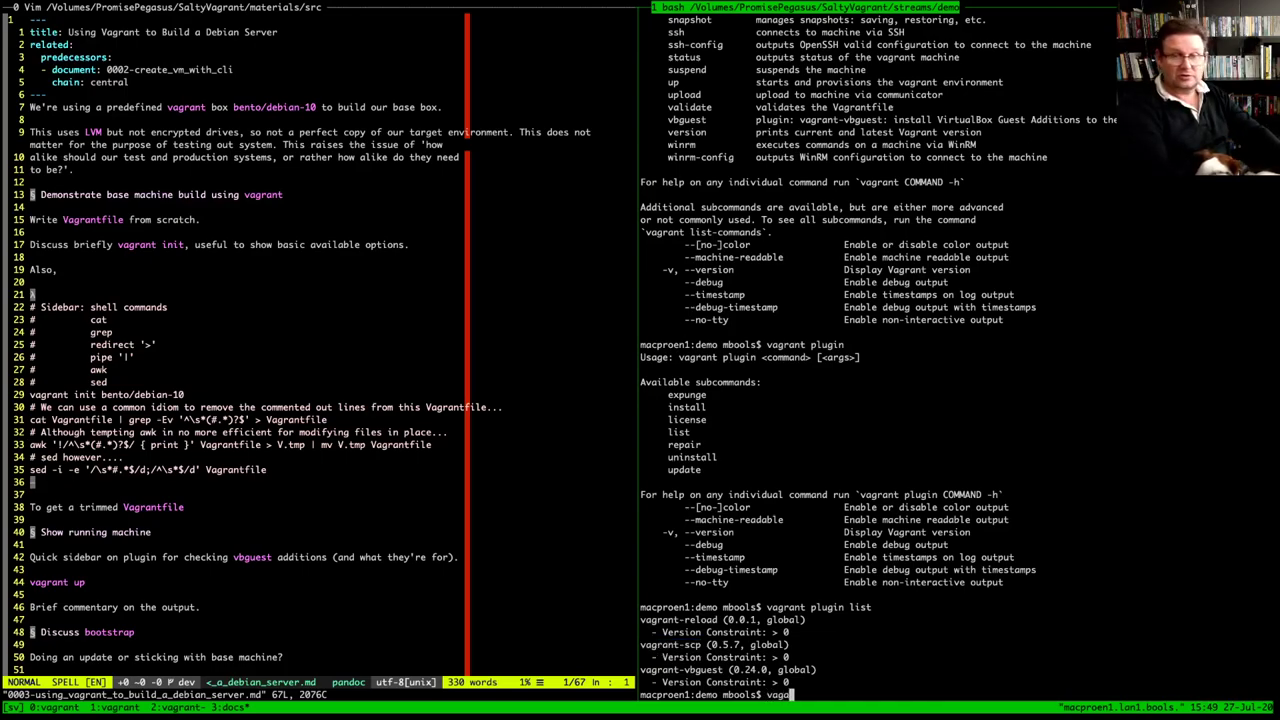
key(BackSpace)
text(ra)
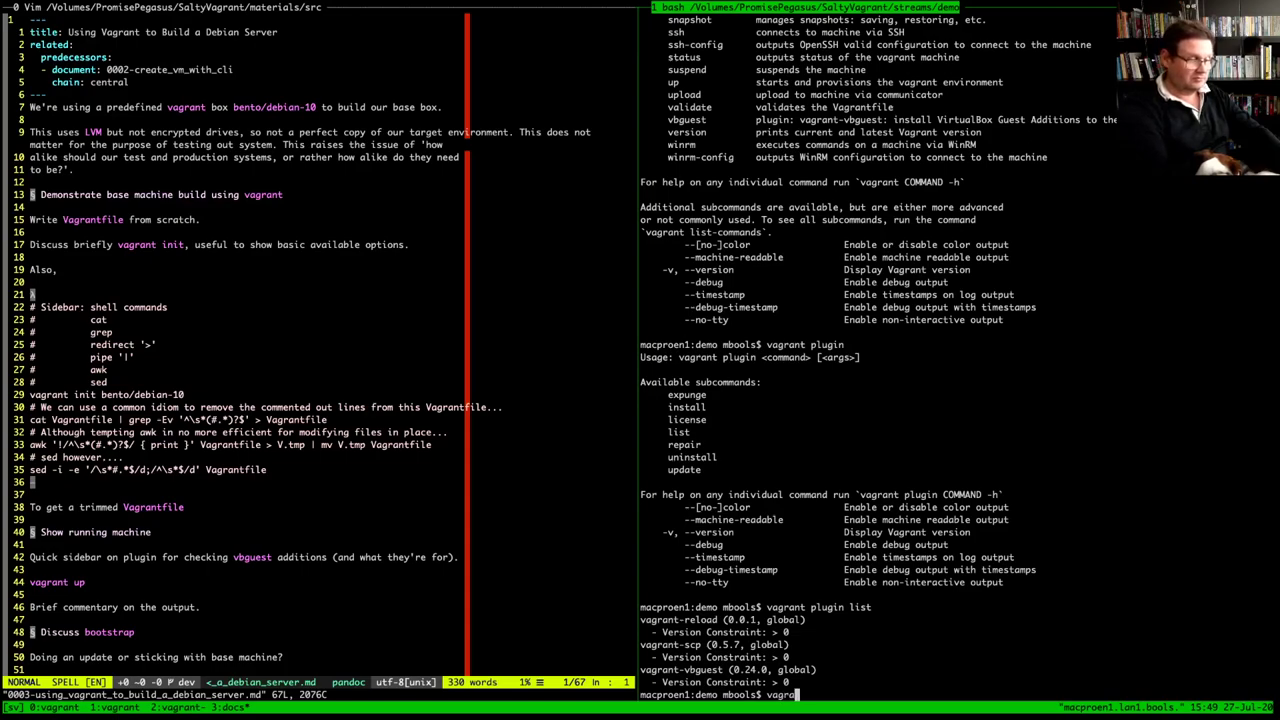
text(nt install)
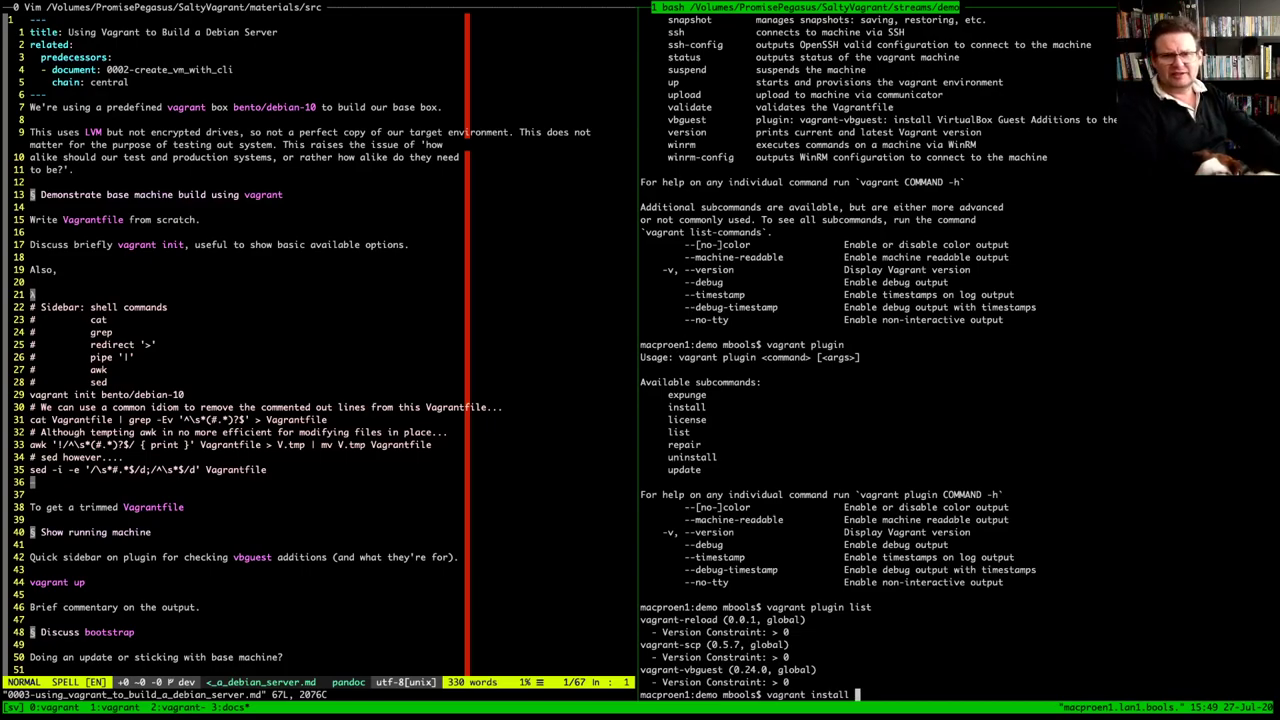
key(BackSpace)
key(BackSpace)
key(BackSpace)
key(BackSpace)
key(BackSpace)
key(BackSpace)
key(BackSpace)
key(BackSpace)
key(BackSpace)
key(BackSpace)
key(BackSpace)
key(BackSpace)
key(BackSpace)
key(BackSpace)
key(BackSpace)
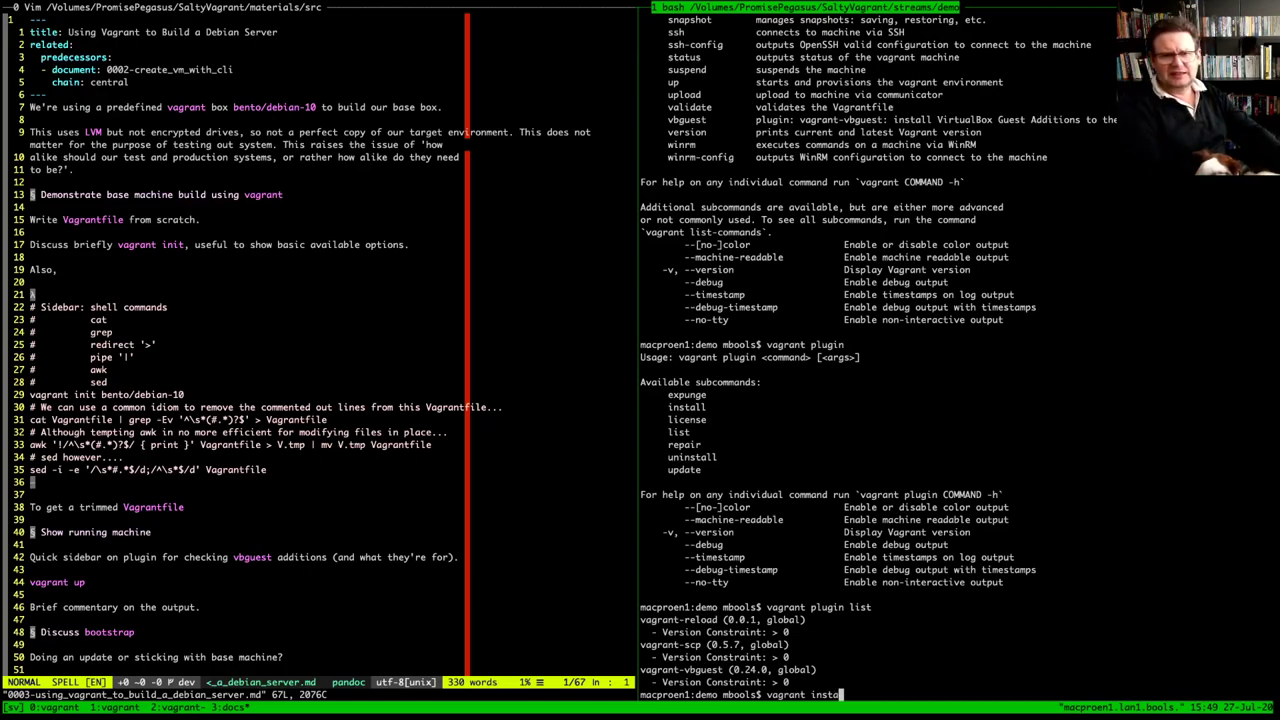
key(BackSpace)
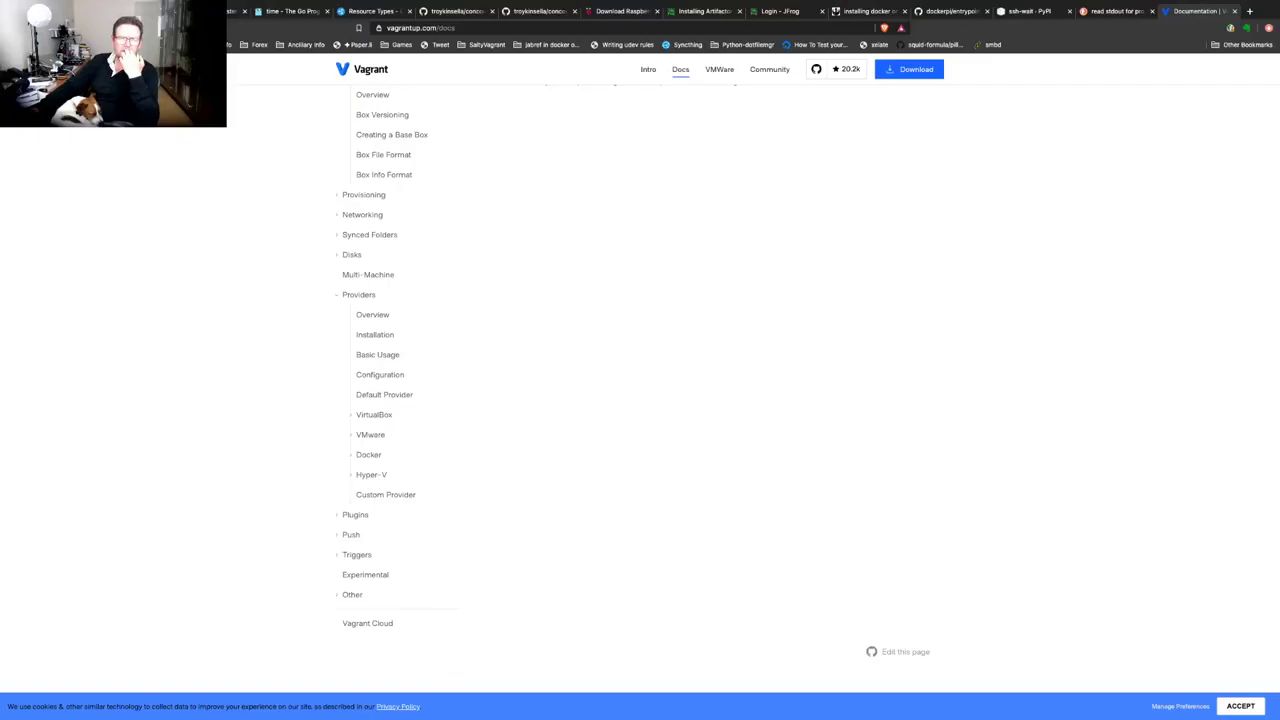
Expand Plugins in the Vagrant docs sidebar and read the Plugins Overview page
click(355, 514)
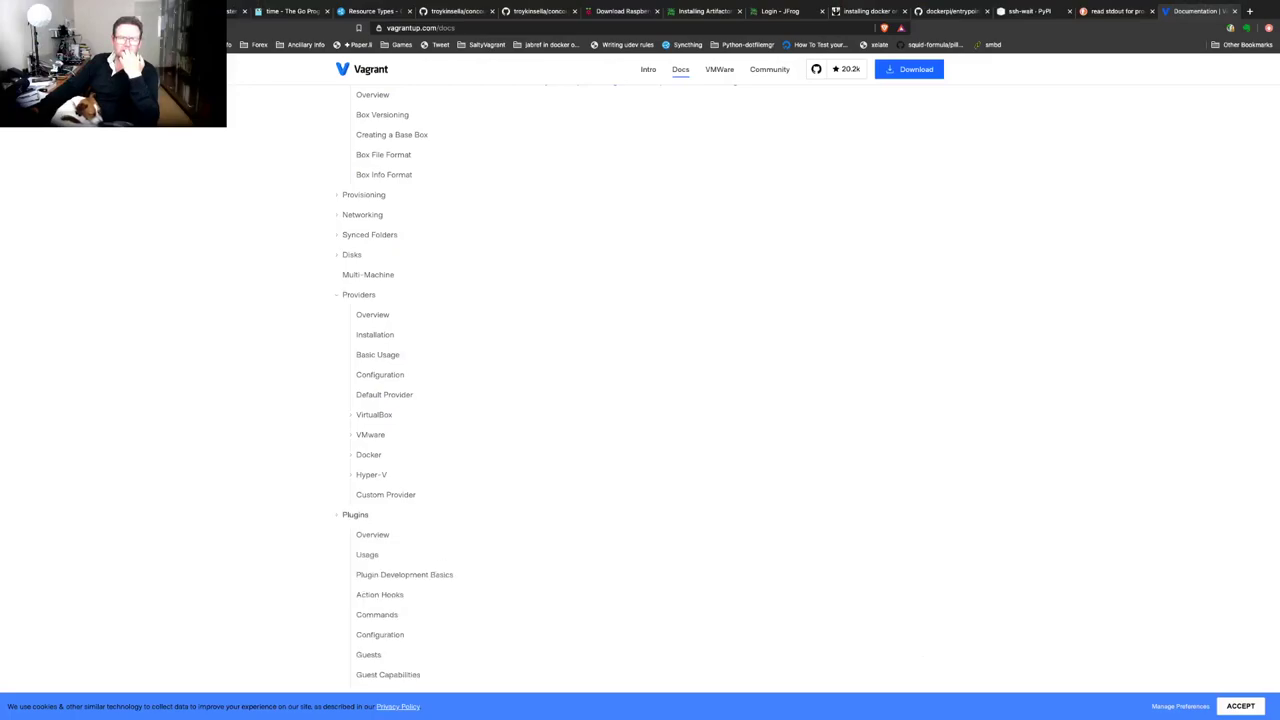
scroll(640, 390, down, 3)
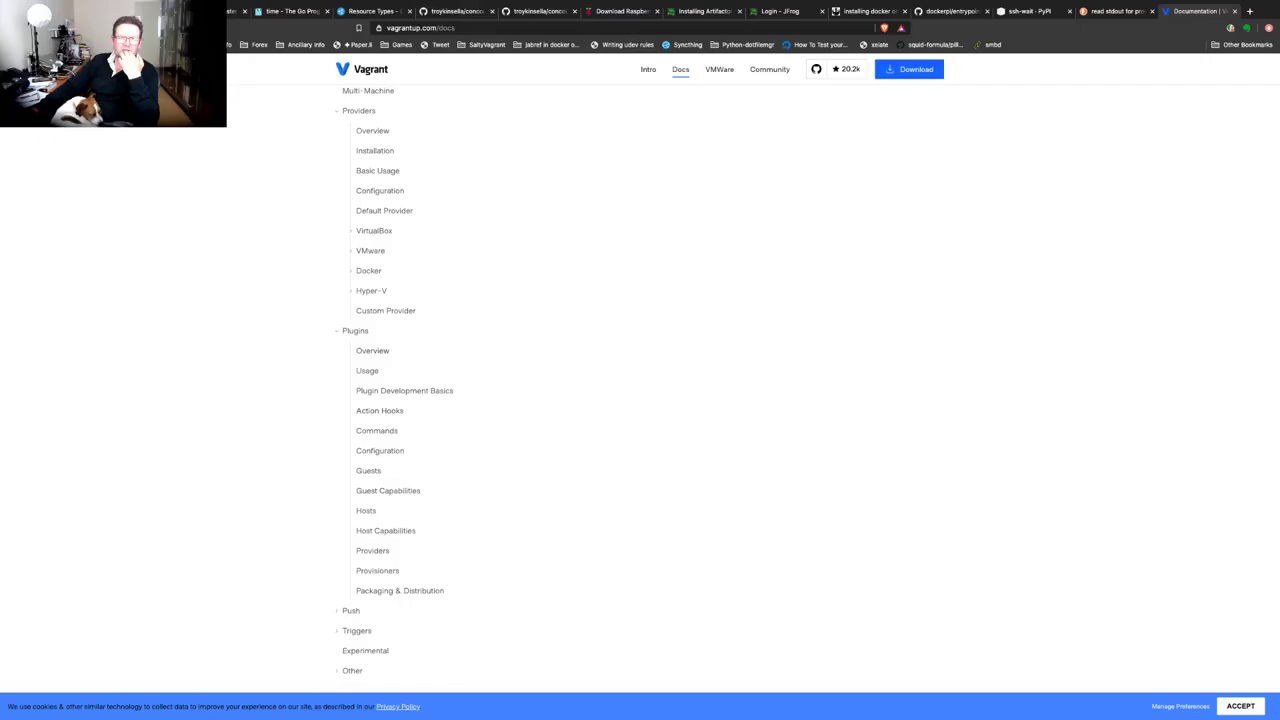
click(372, 350)
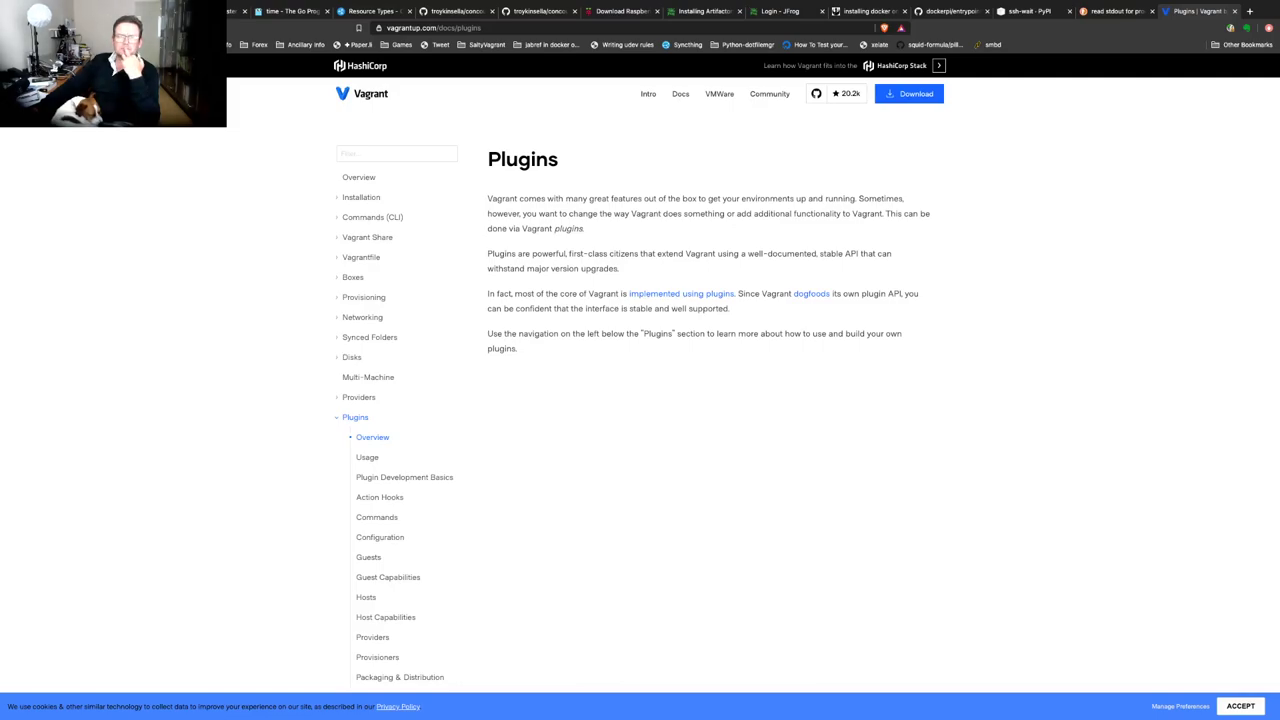
scroll(750, 370, down, 3)
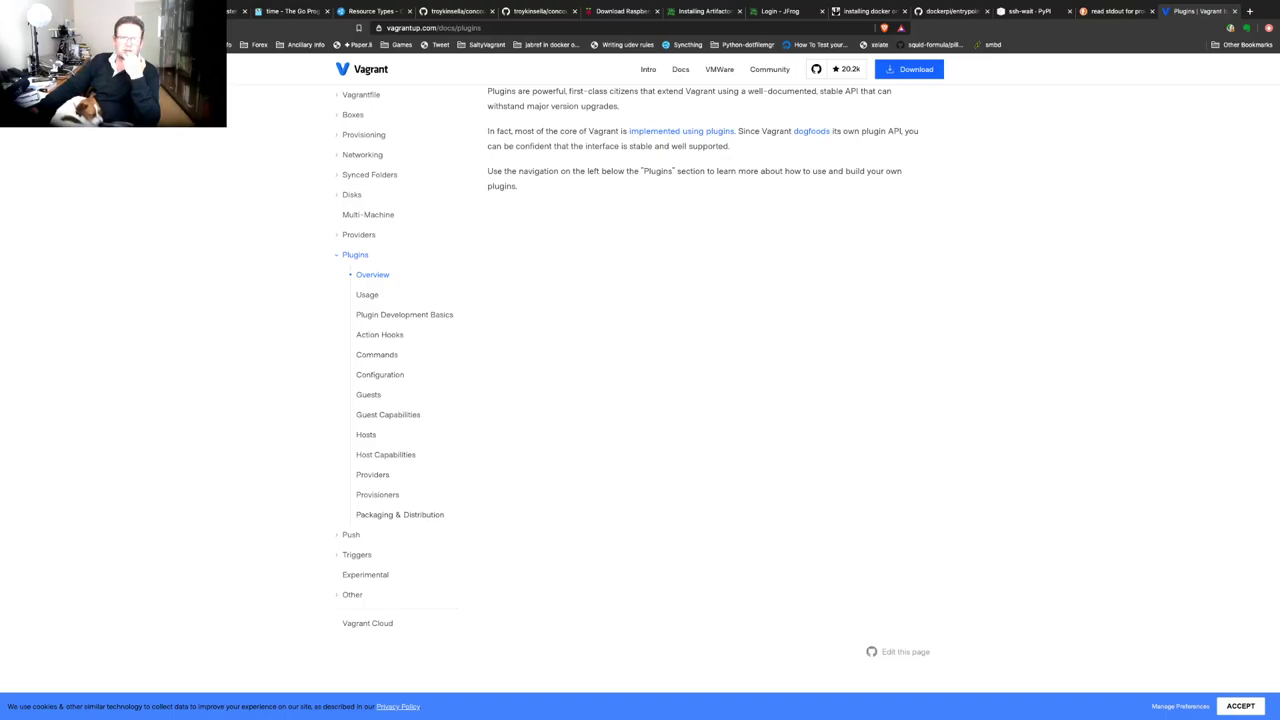
Read through the Guest Capabilities and Plugin Usage documentation pages
click(388, 414)
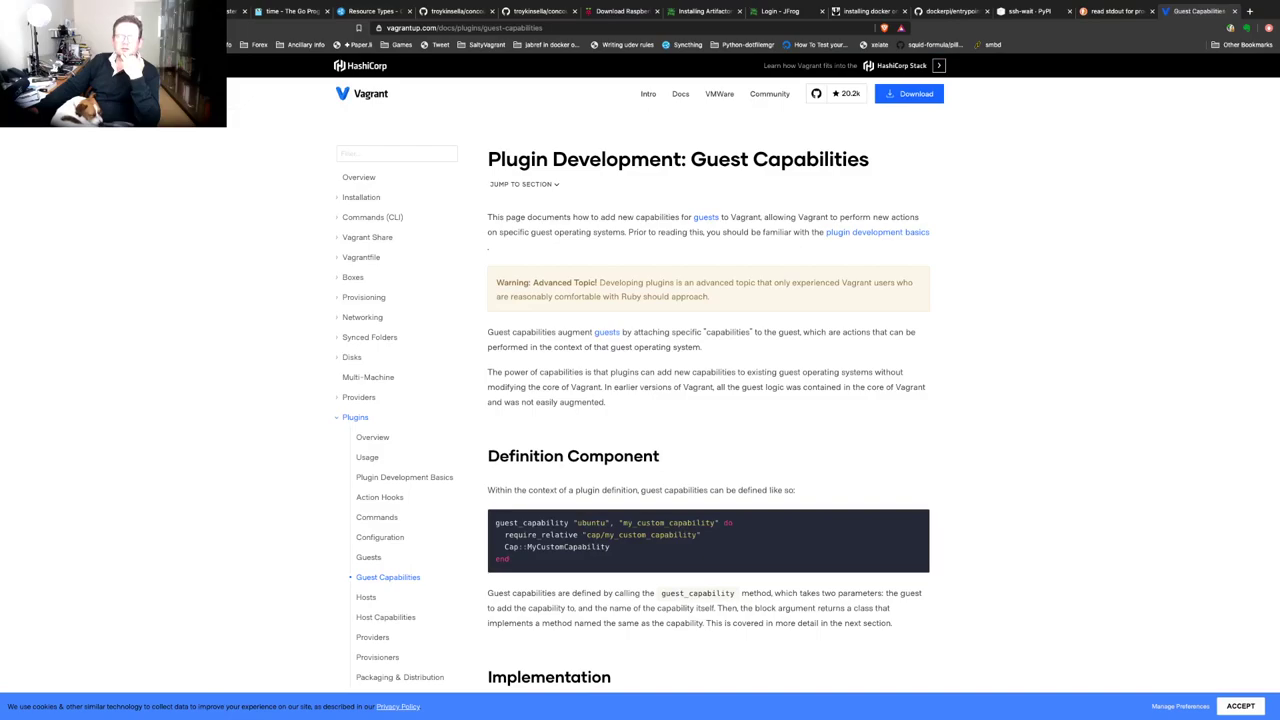
scroll(708, 400, down, 3)
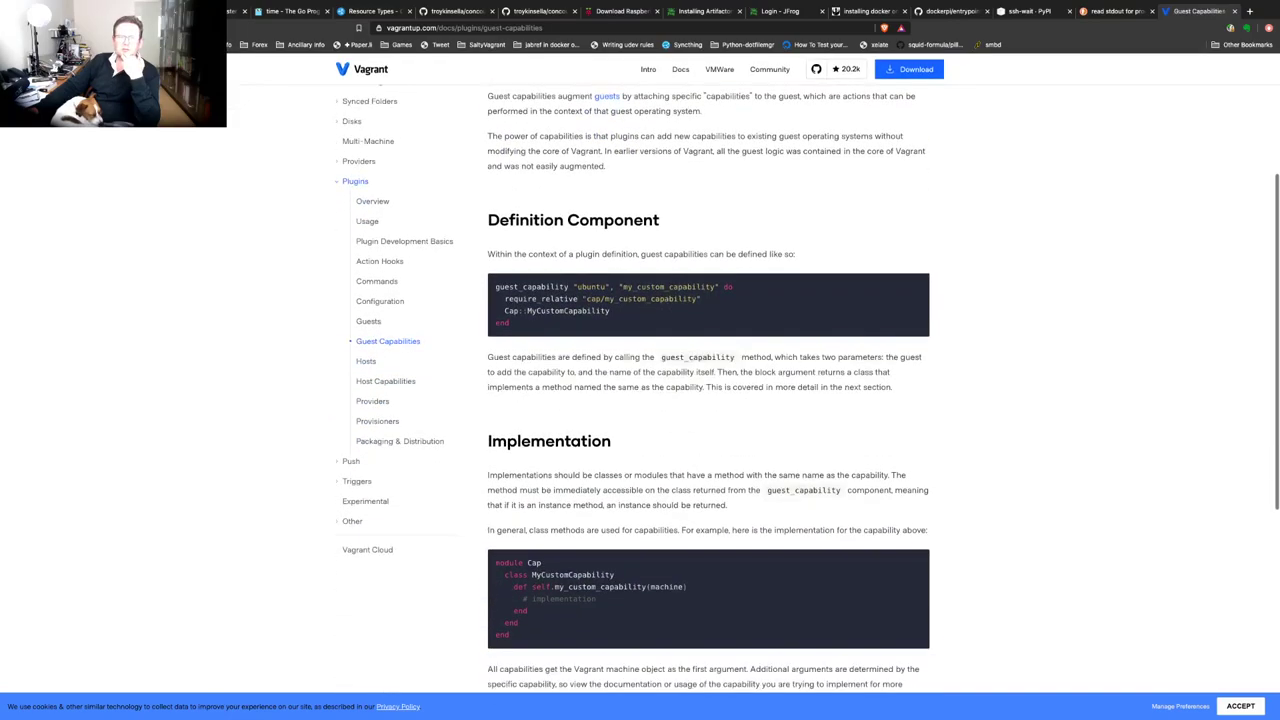
scroll(708, 400, down, 4)
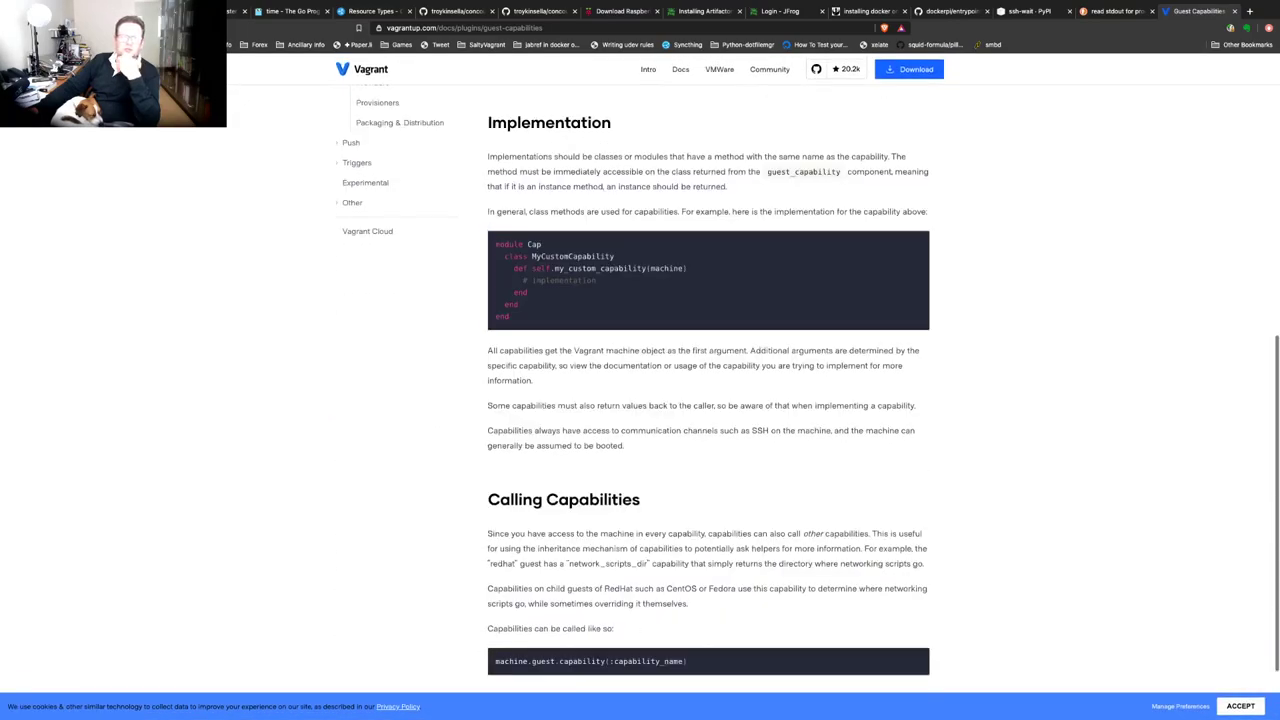
scroll(708, 400, up, 6)
scroll(708, 400, down, 3)
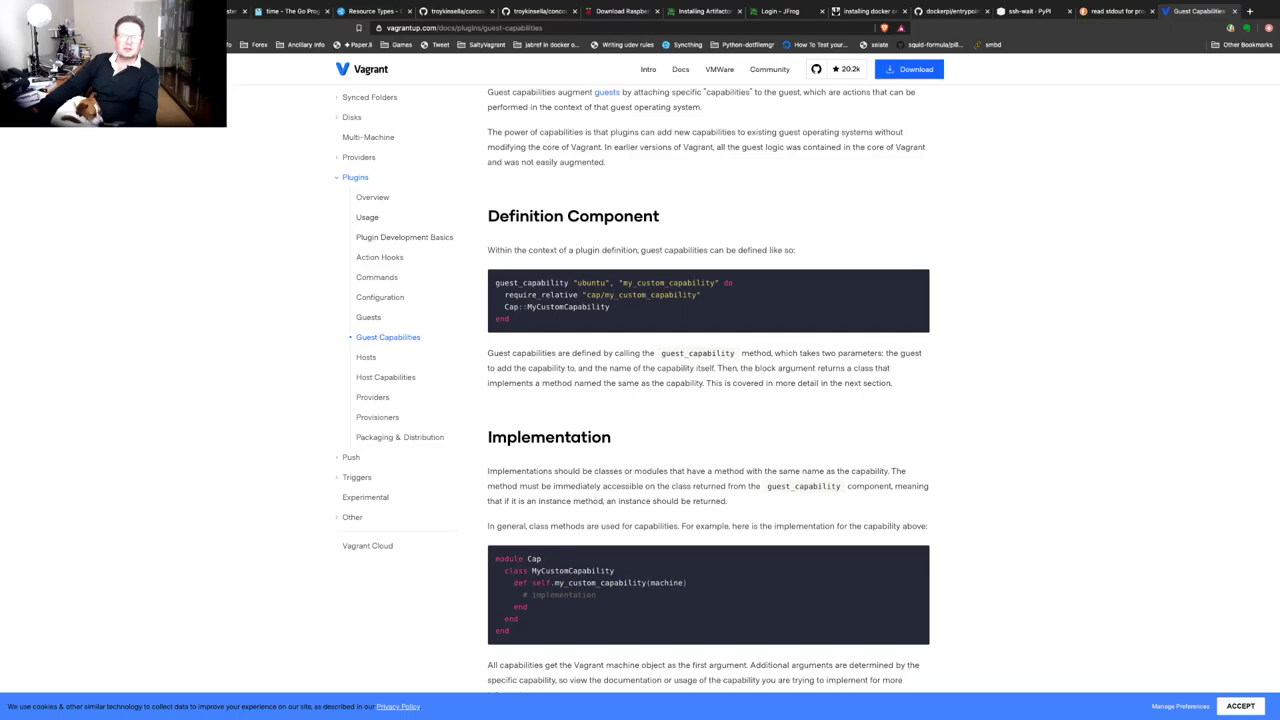
click(367, 217)
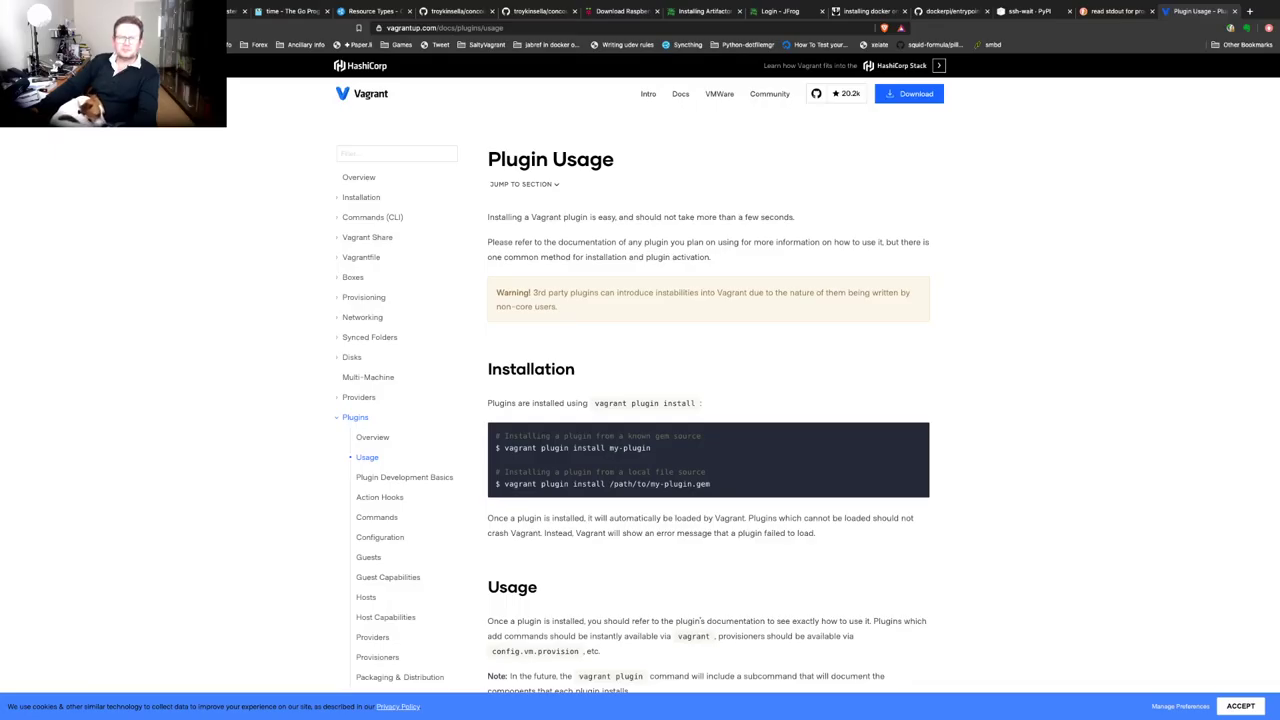
scroll(708, 400, down, 5)
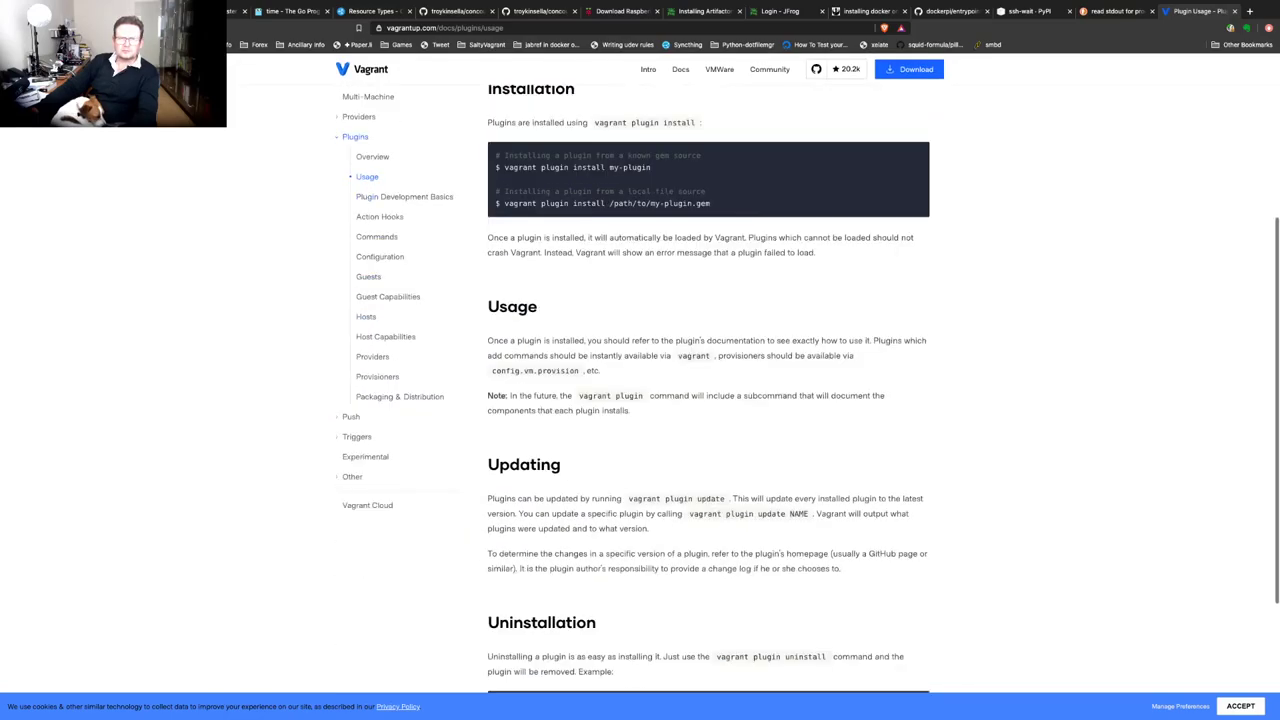
scroll(708, 400, up, 5)
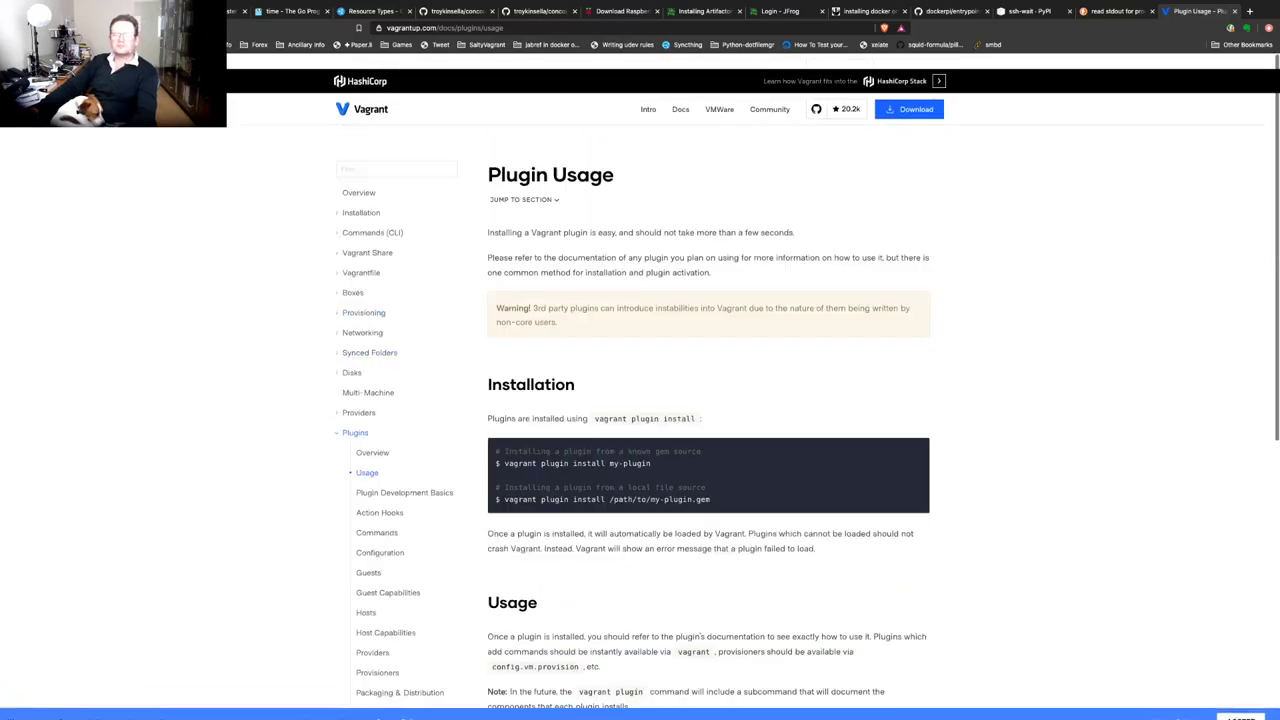
Search the web for 'vbguest plugin' from the address bar
key(super+l)
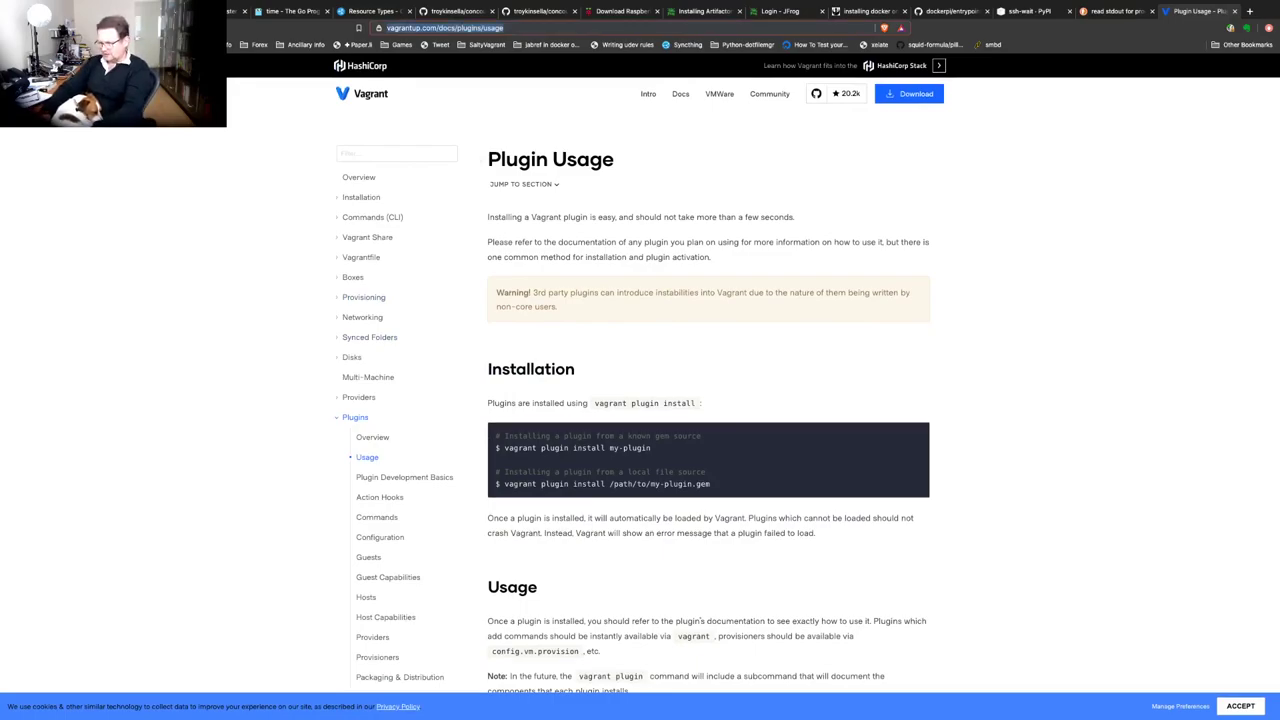
text(vbgu)
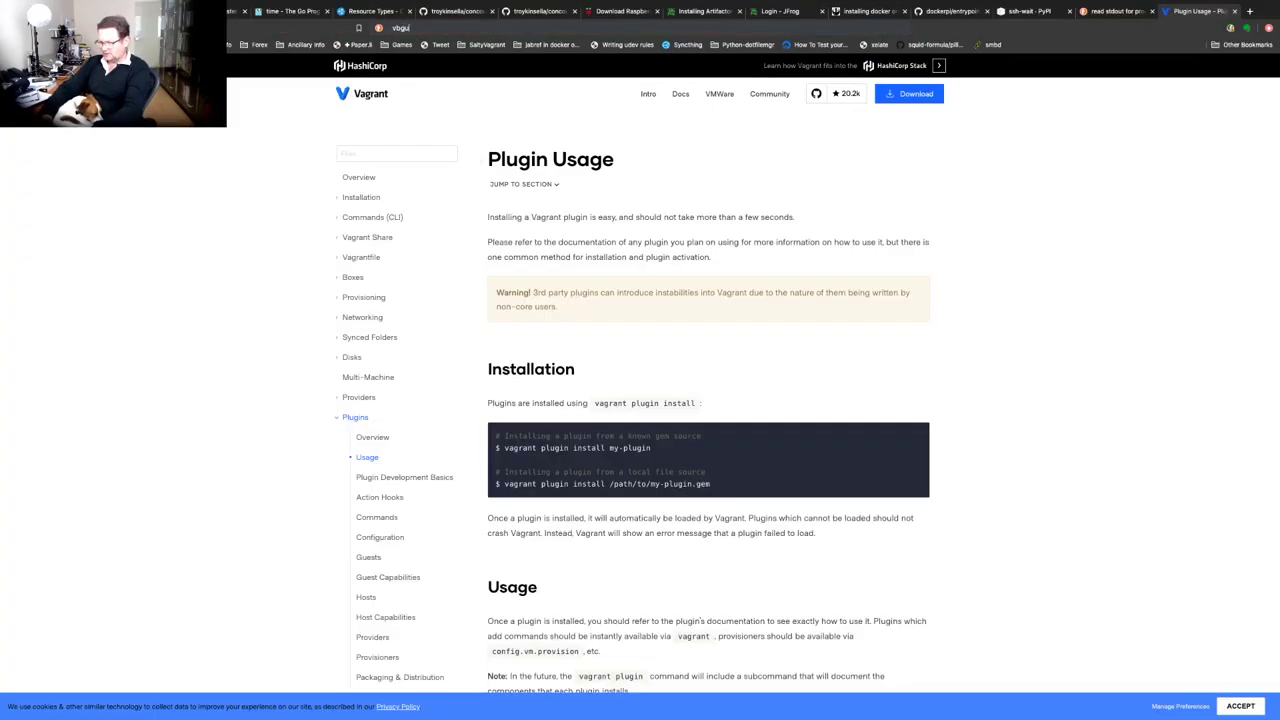
text(est plugin)
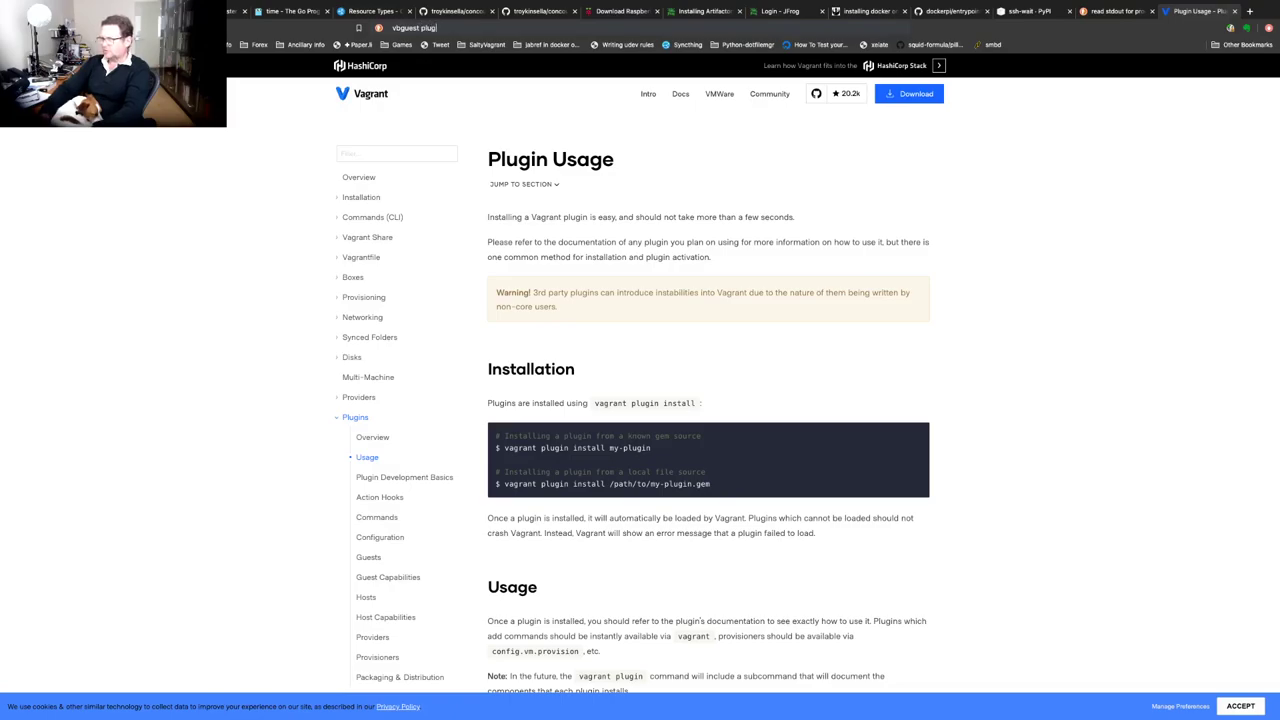
key(Return)
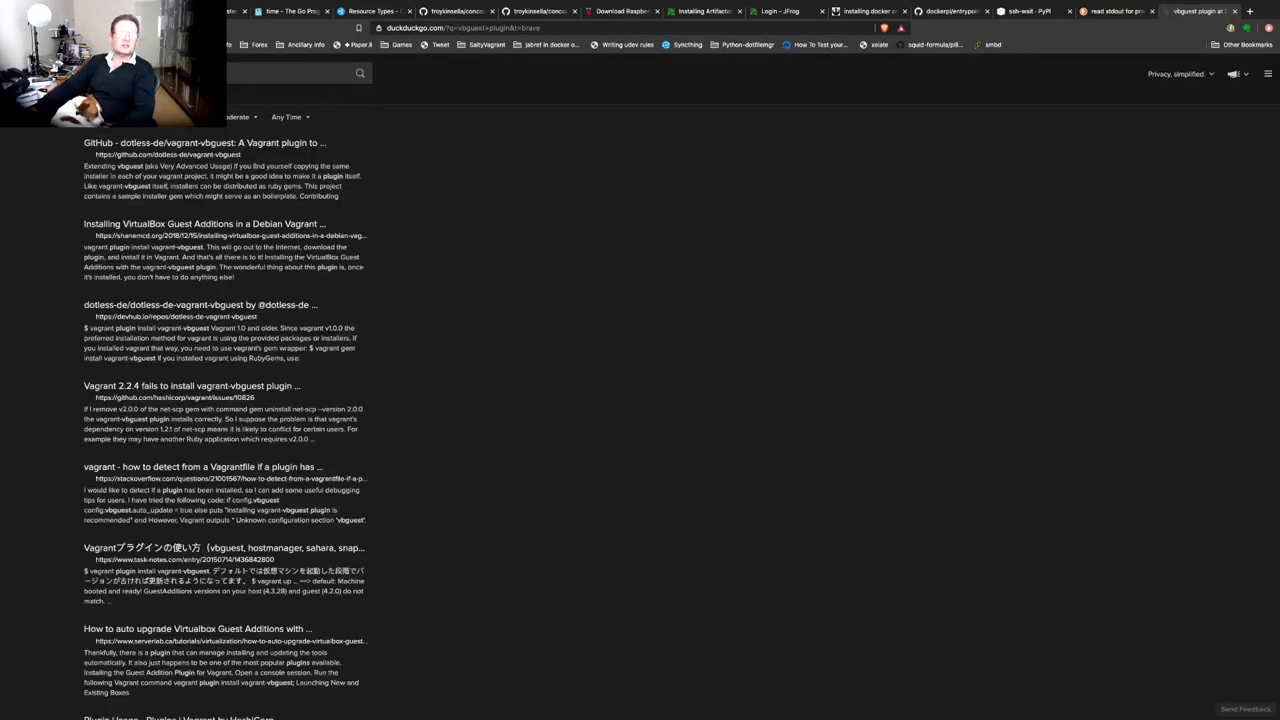
Open the dotless-de/vagrant-vbguest GitHub page, select 'vagrant plugin install vagrant-vbguest', and return to the terminal
click(205, 202)
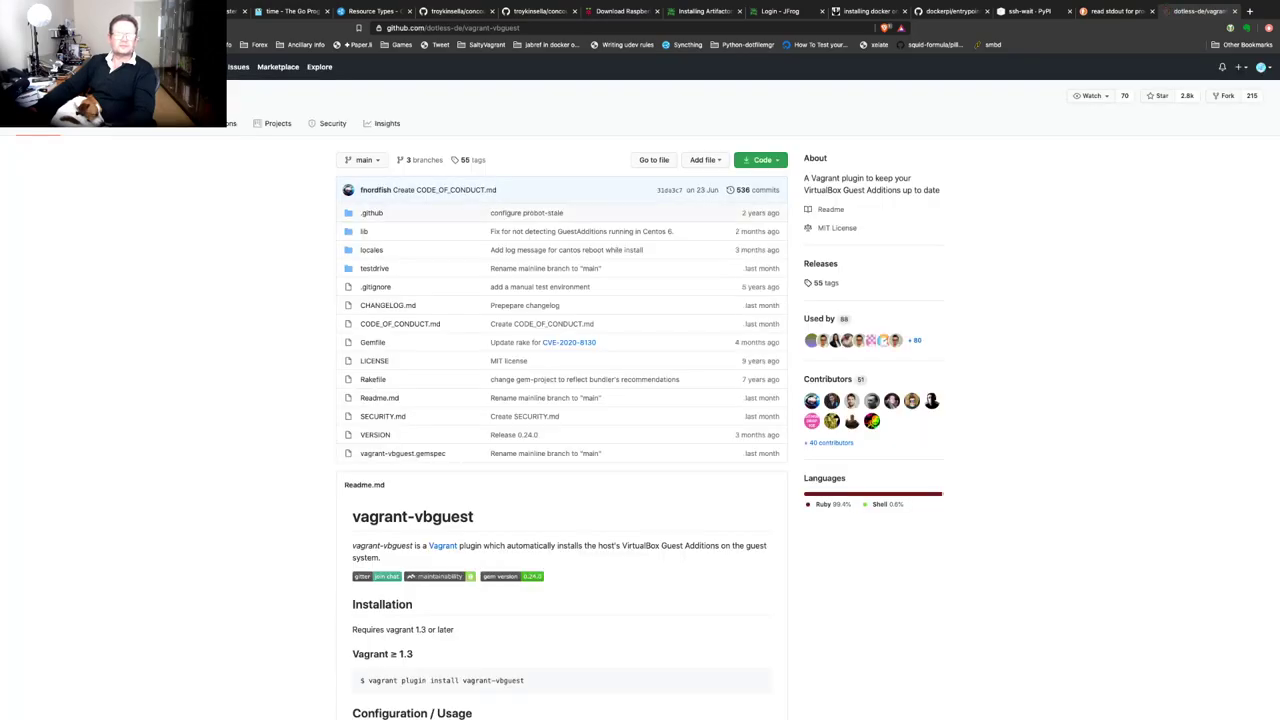
scroll(640, 400, down, 5)
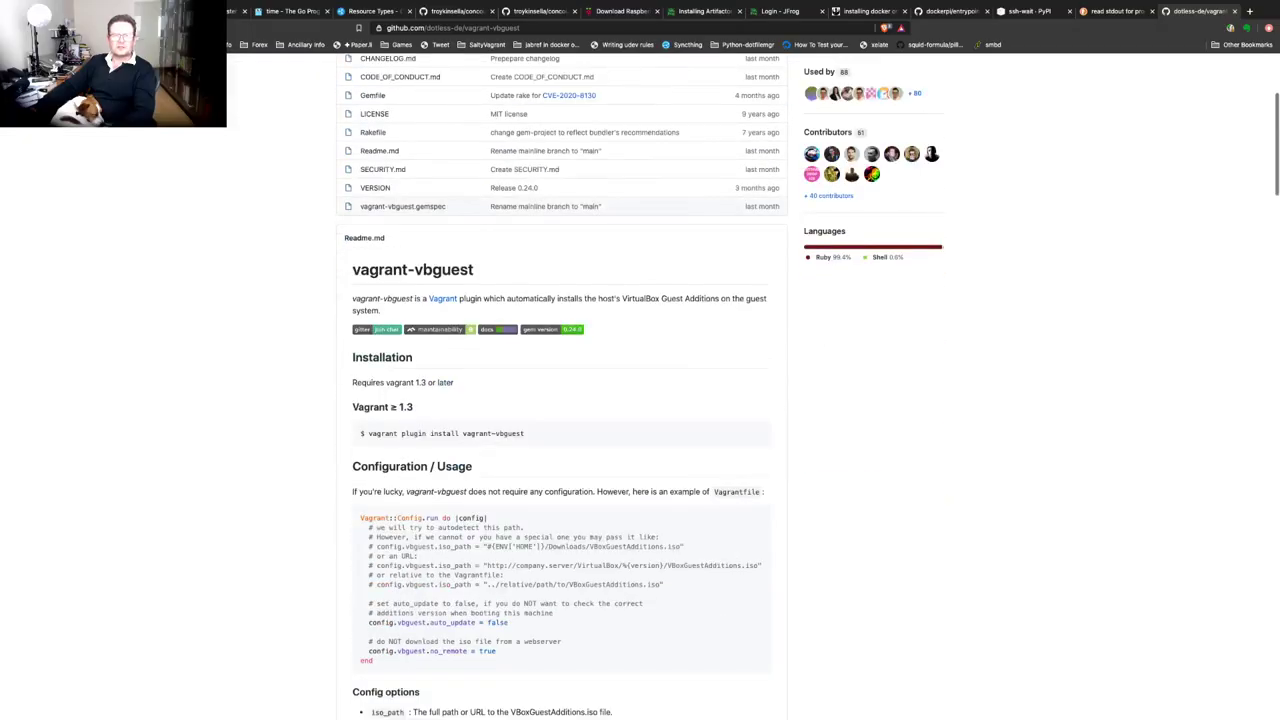
drag(524, 433, 368, 433)
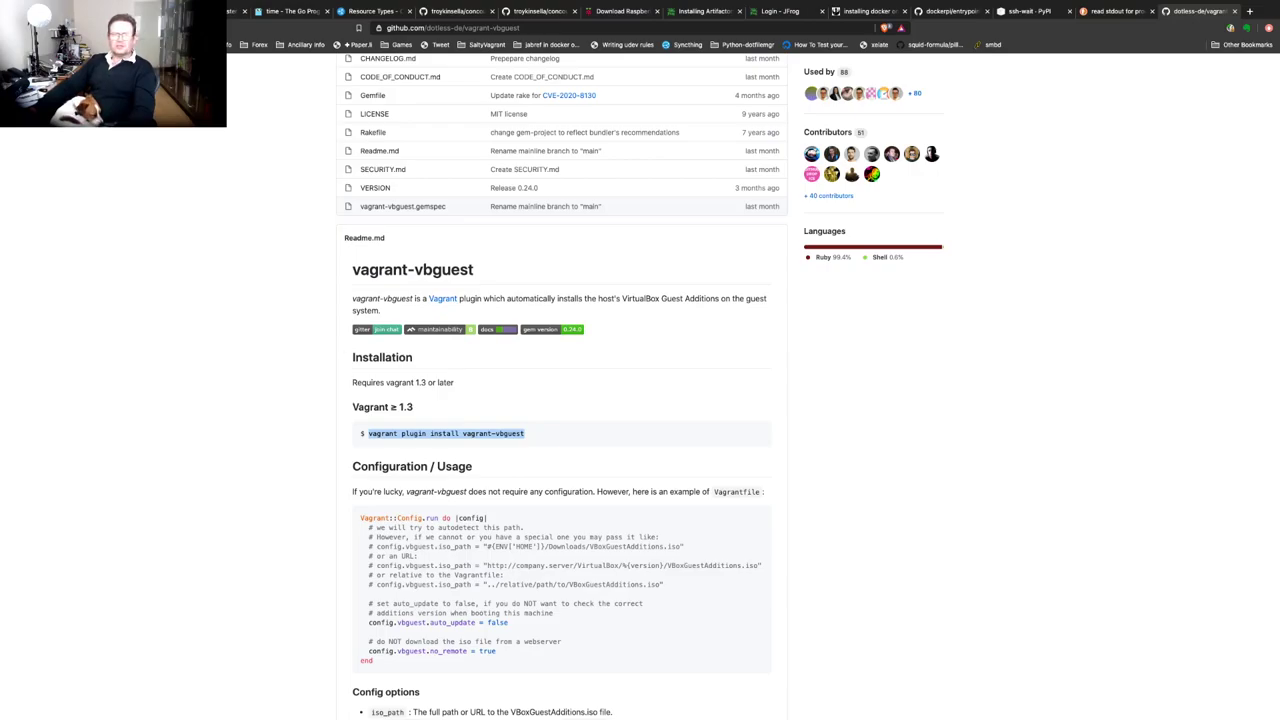
key(super+Tab)
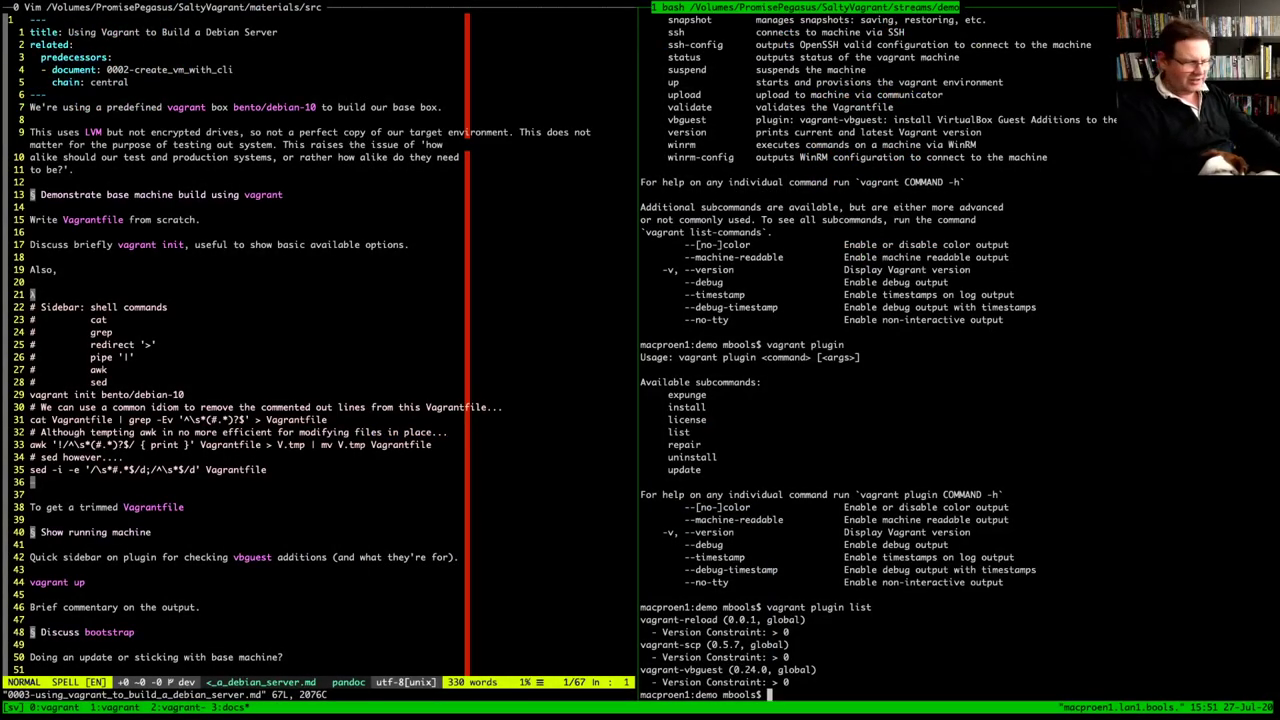
Run 'vagrant up' in the bash pane to relaunch the machine
text(va)
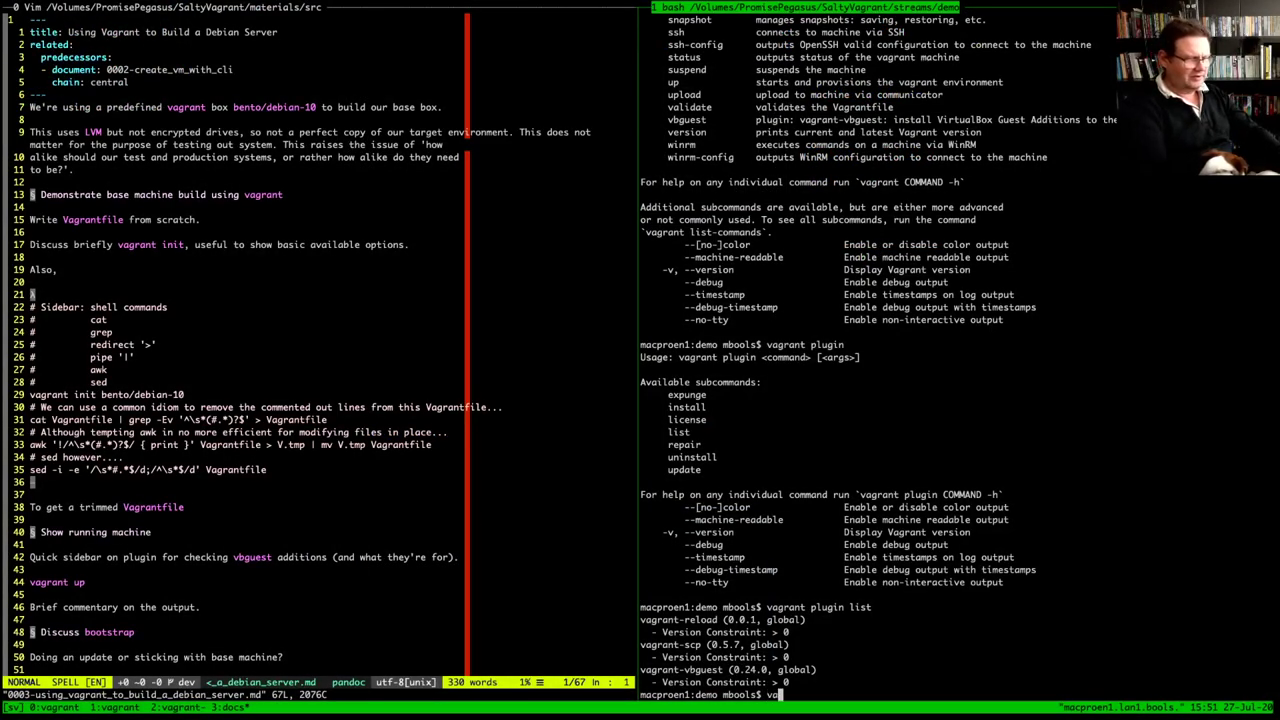
text(grant up)
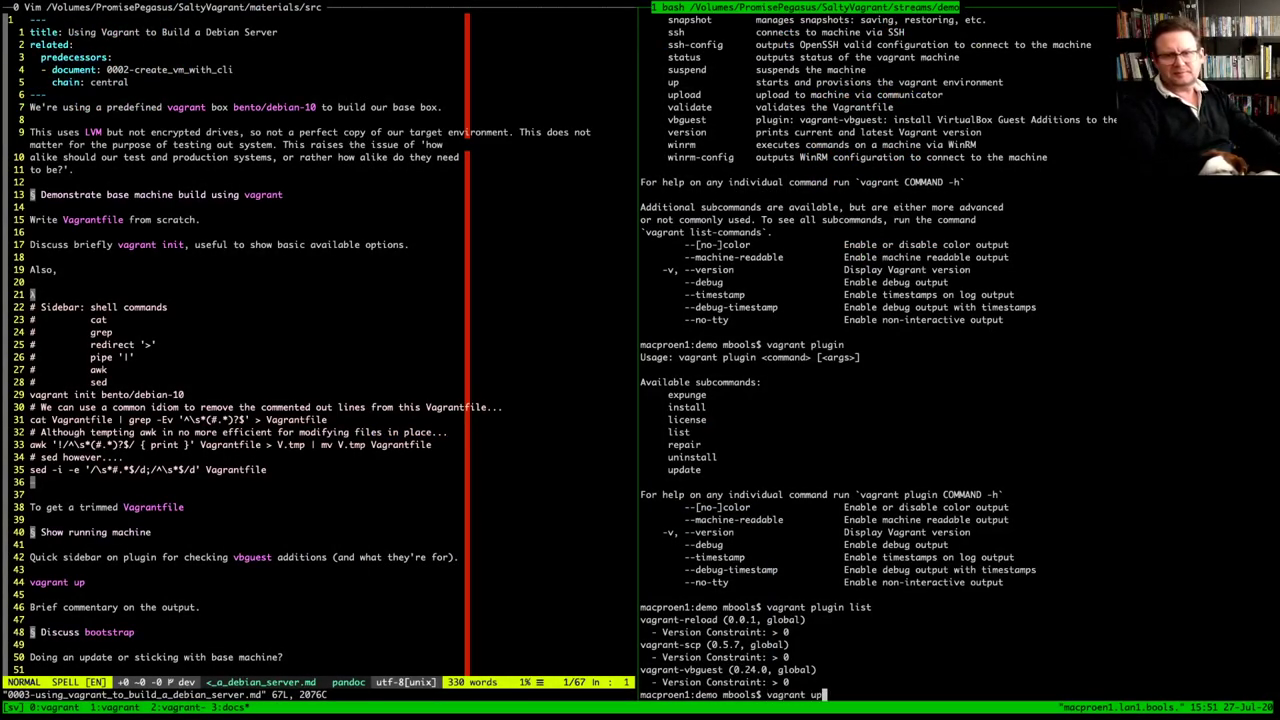
key(Return)
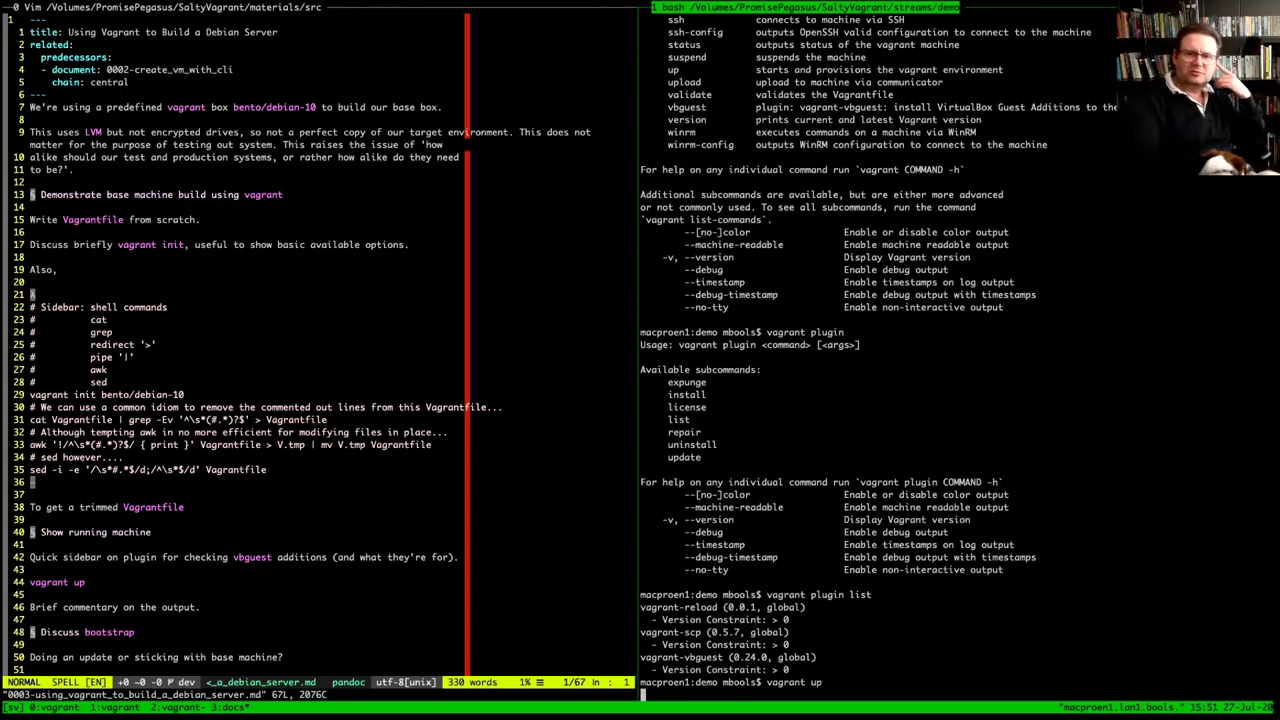